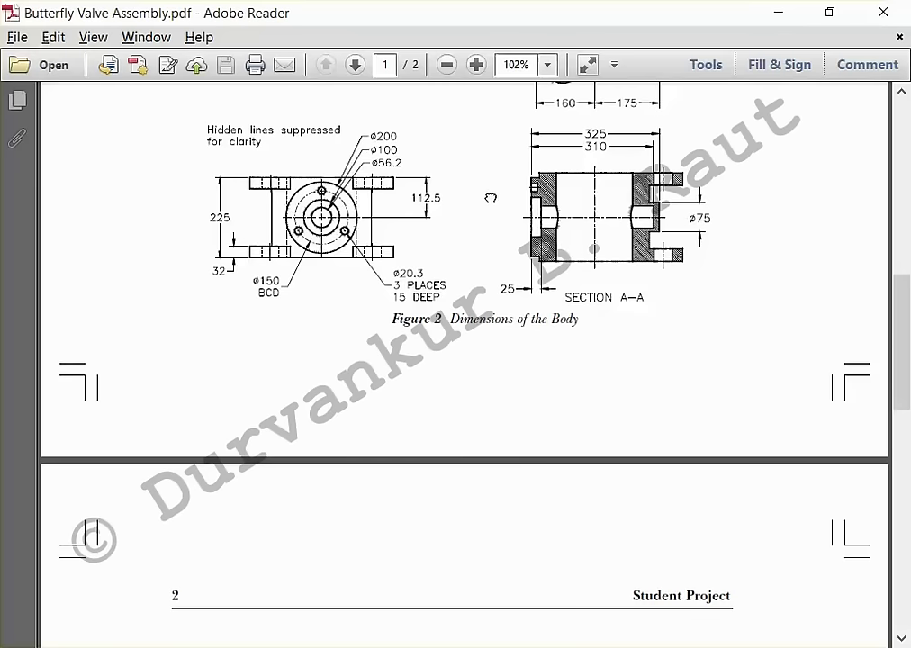
Step: Browse to the Garbage!!! folder in the Set Working Directory dialog
scroll(491, 197, "up", 5)
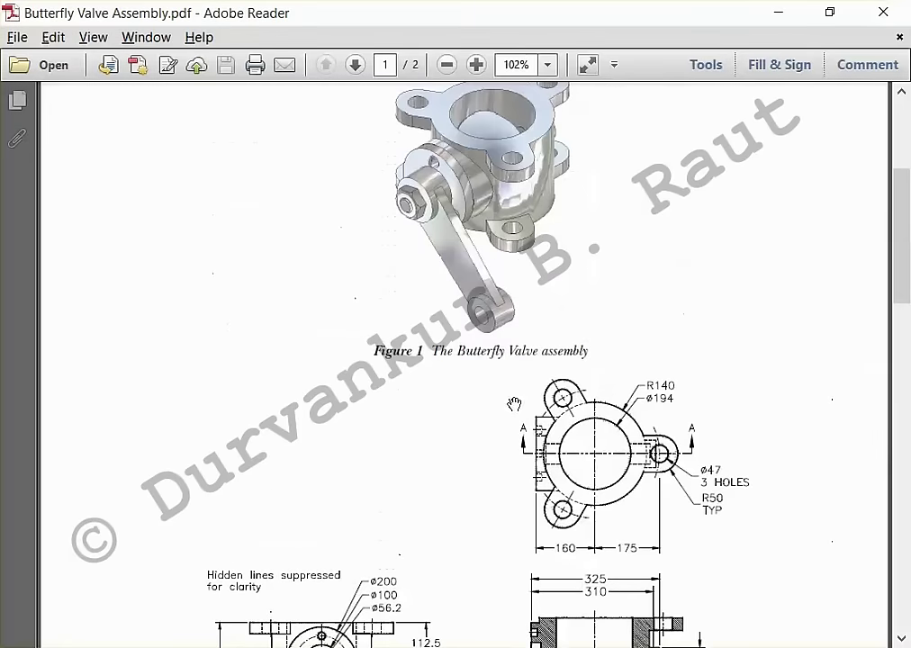
scroll(491, 197, "up", 1)
scroll(496, 270, "up", 3)
left_click_drag(514, 466, 538, 376)
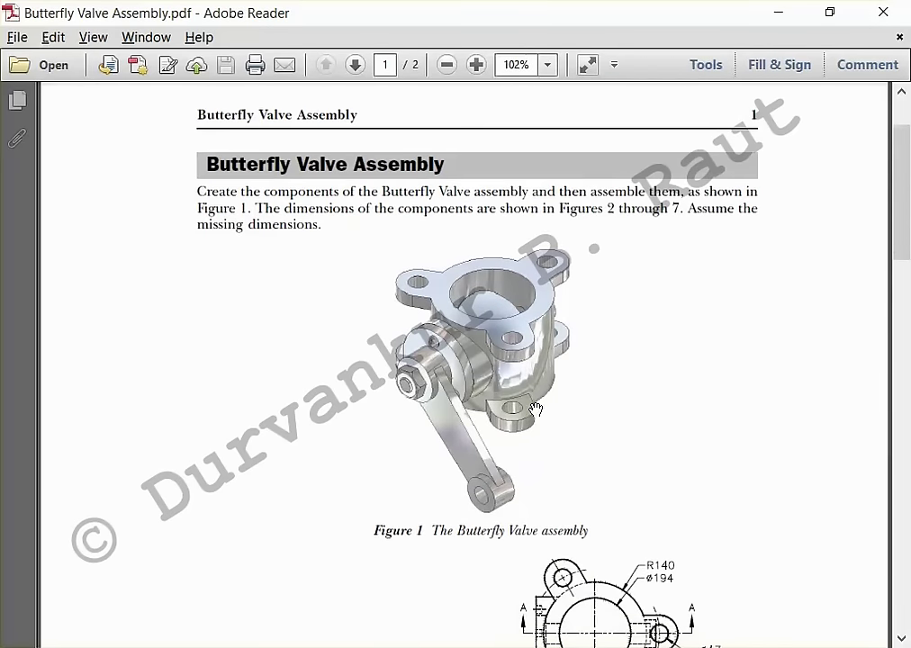
key("alt+Tab")
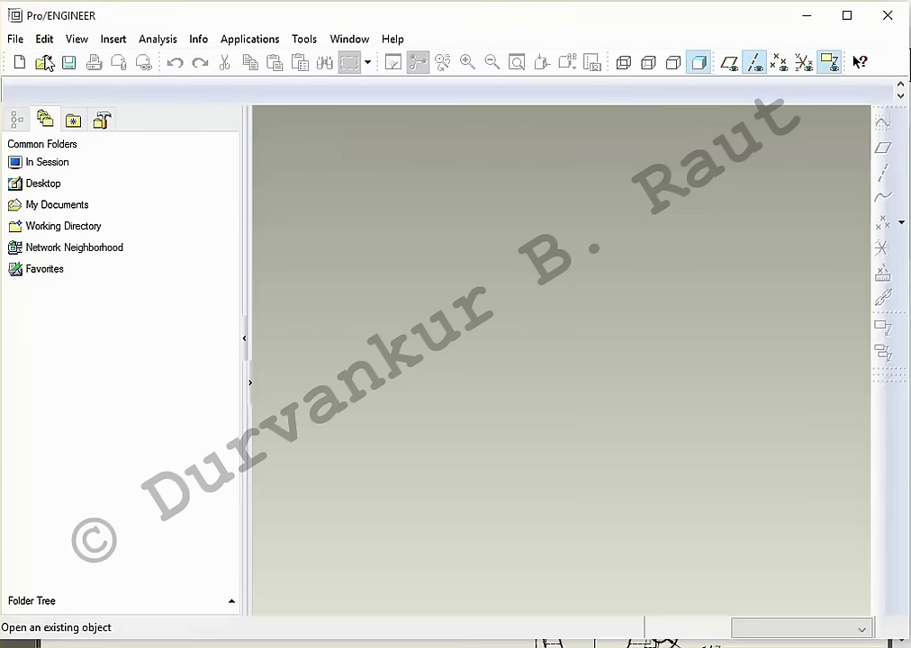
left_click(20, 38)
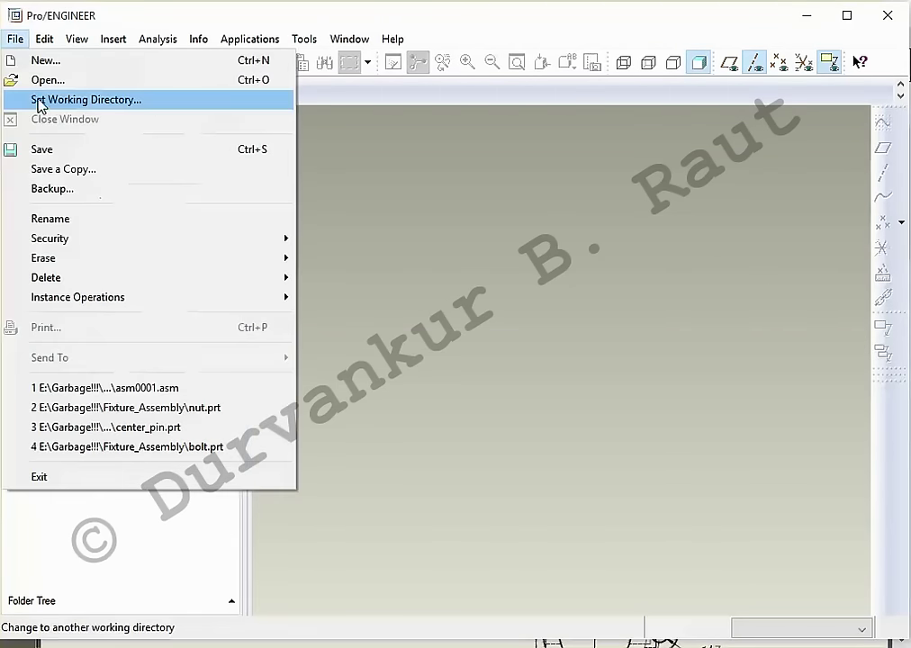
left_click(40, 99)
left_click(363, 176)
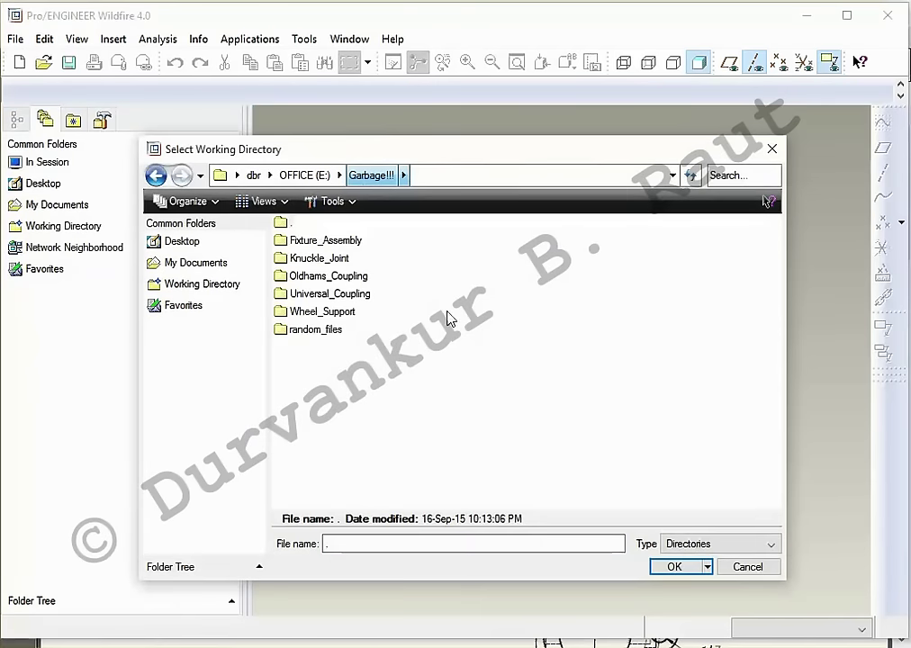
Step: Create a new Butterfly_Valve folder in Garbage!!! and make it the working directory
right_click(484, 418)
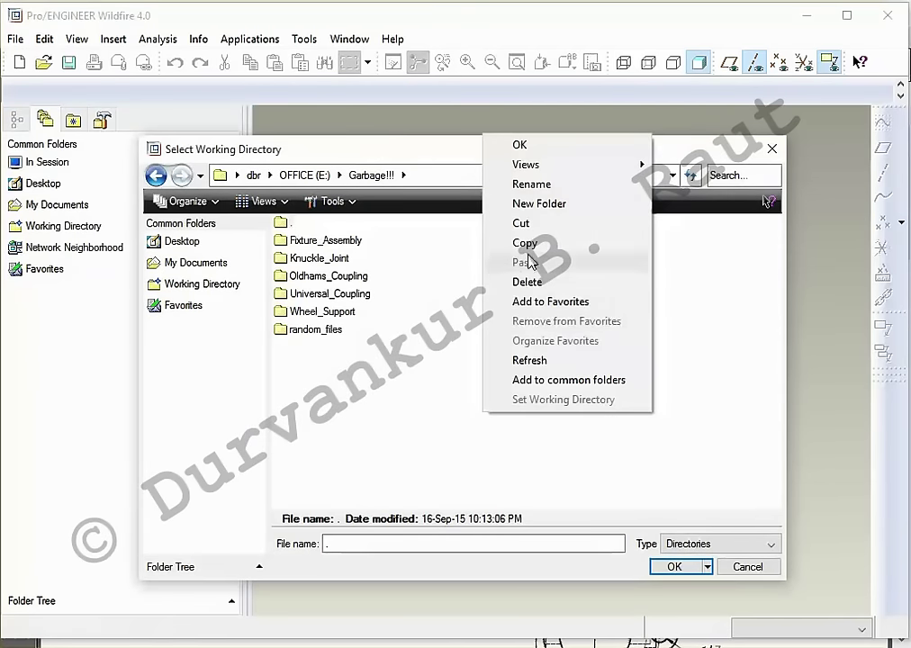
left_click(529, 205)
type("Butterfly_Valve")
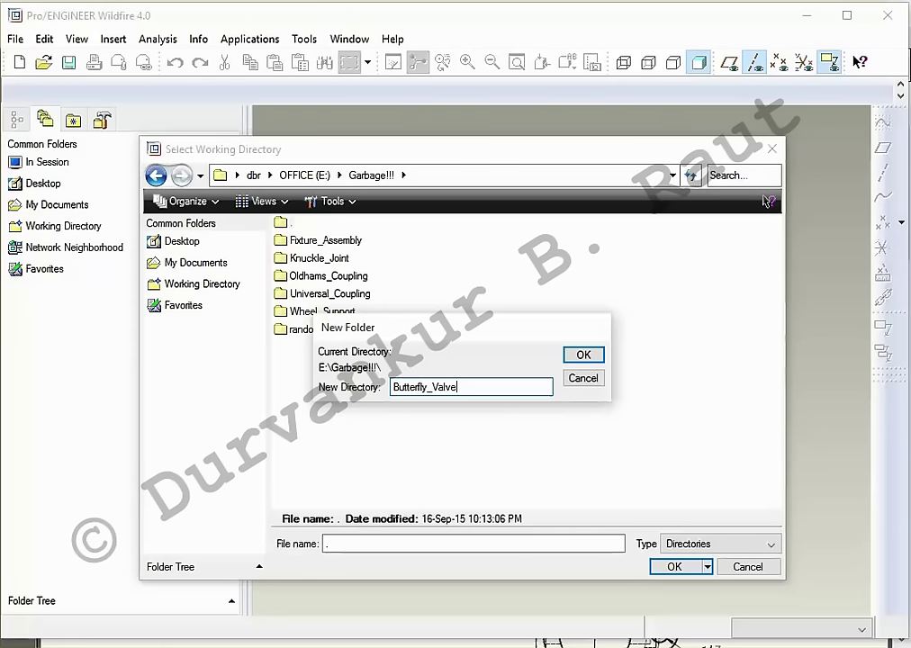
key("Return")
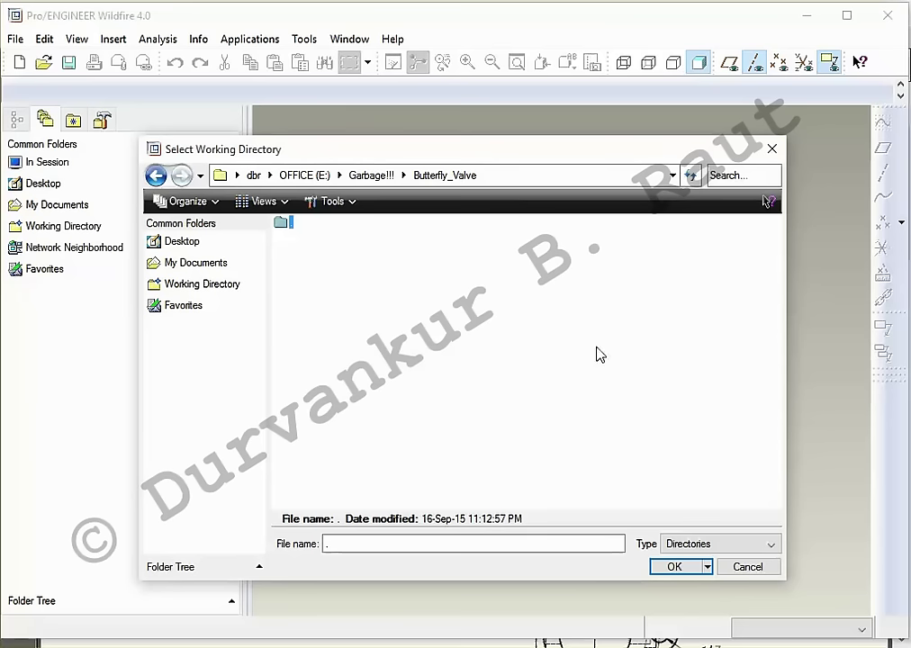
left_click(679, 568)
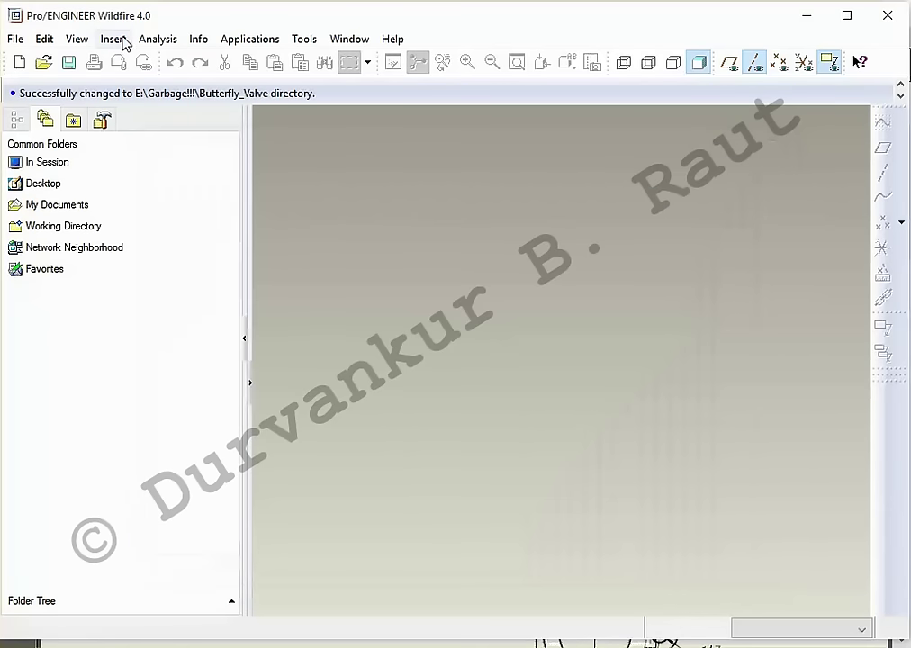
left_click(26, 67)
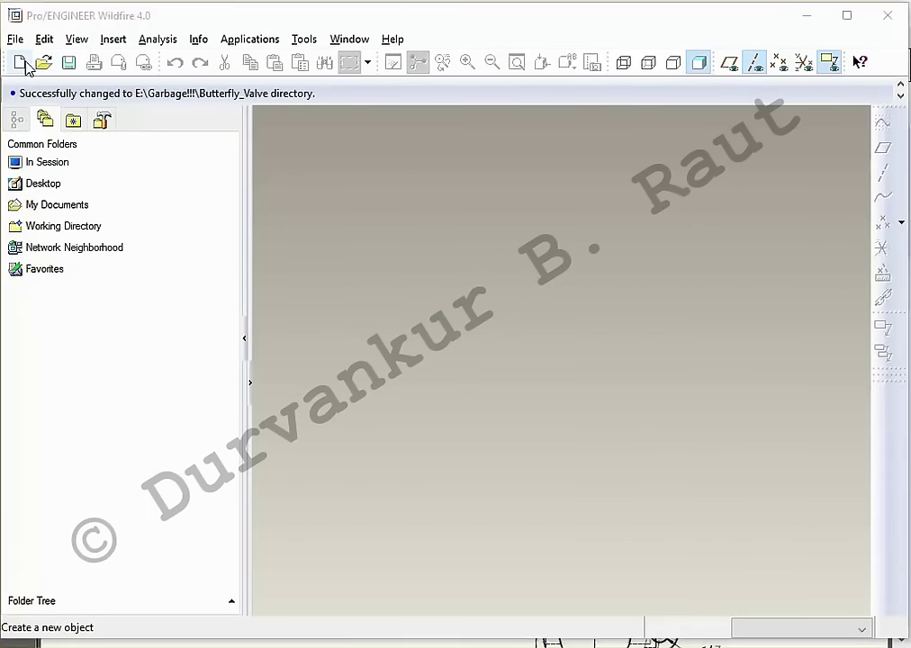
key("alt+Tab")
key("alt+Tab")
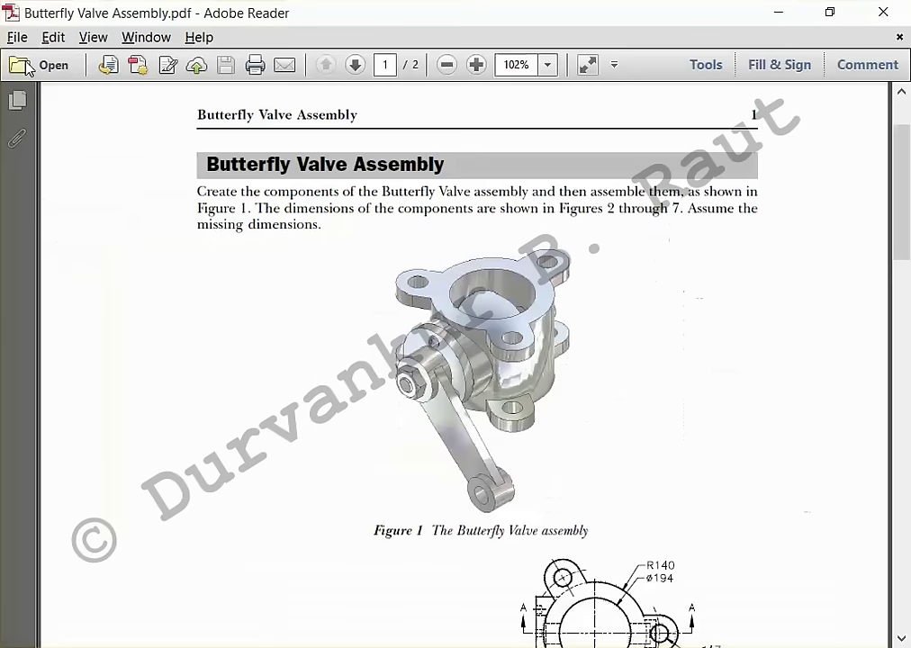
scroll(335, 350, "down", 2)
scroll(327, 197, "down", 3)
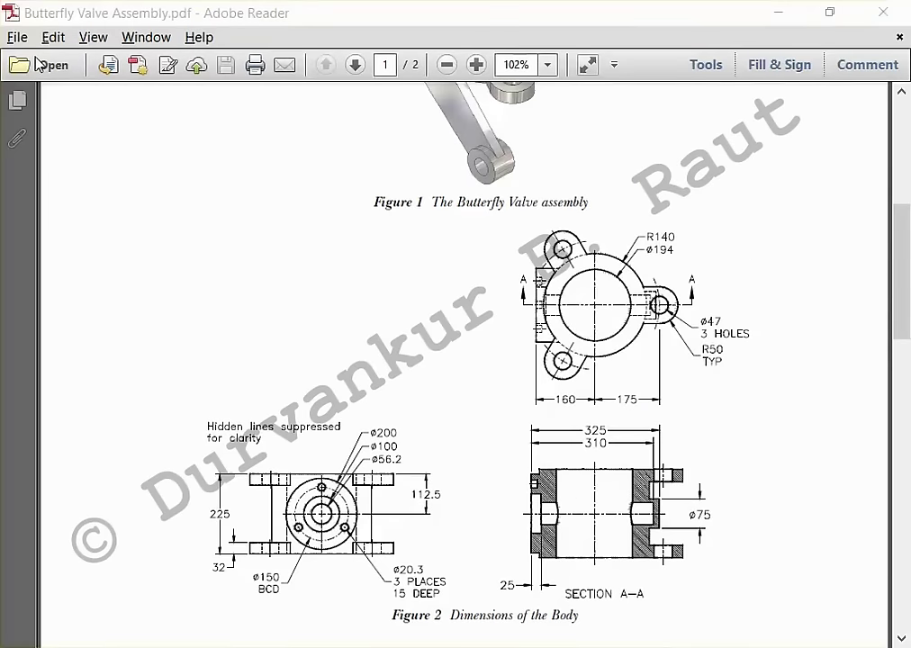
key("alt+Tab")
key("alt+Tab")
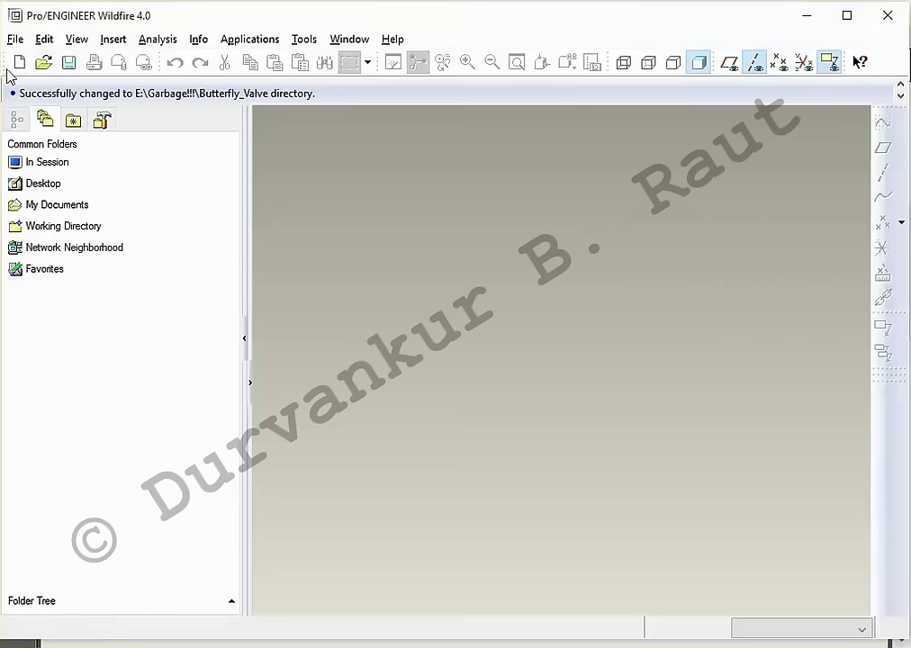
Step: Create a new solid part named Body using the mmns_part_solid template
left_click(21, 62)
type("Body")
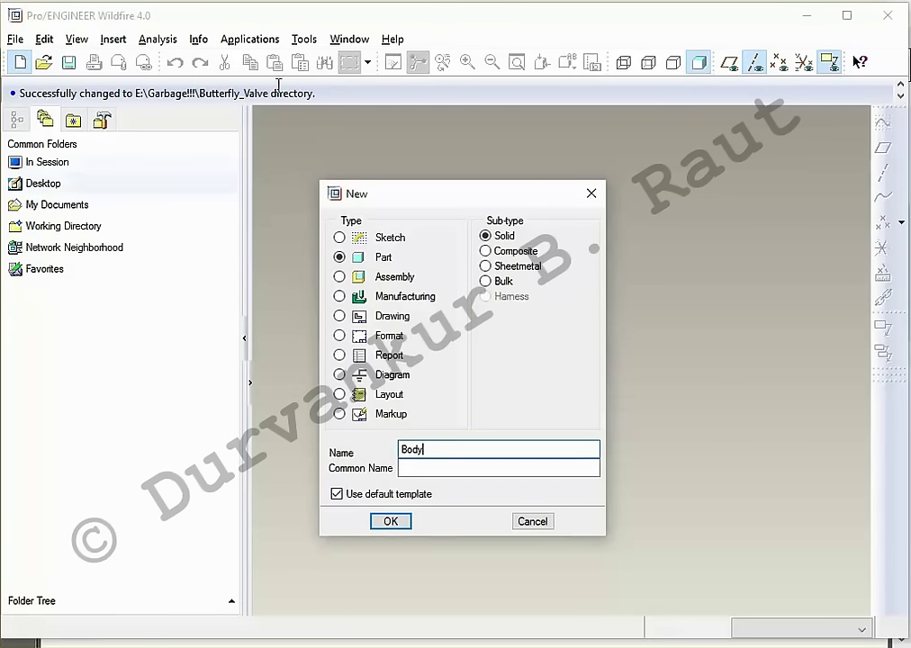
left_click(336, 494)
left_click(390, 522)
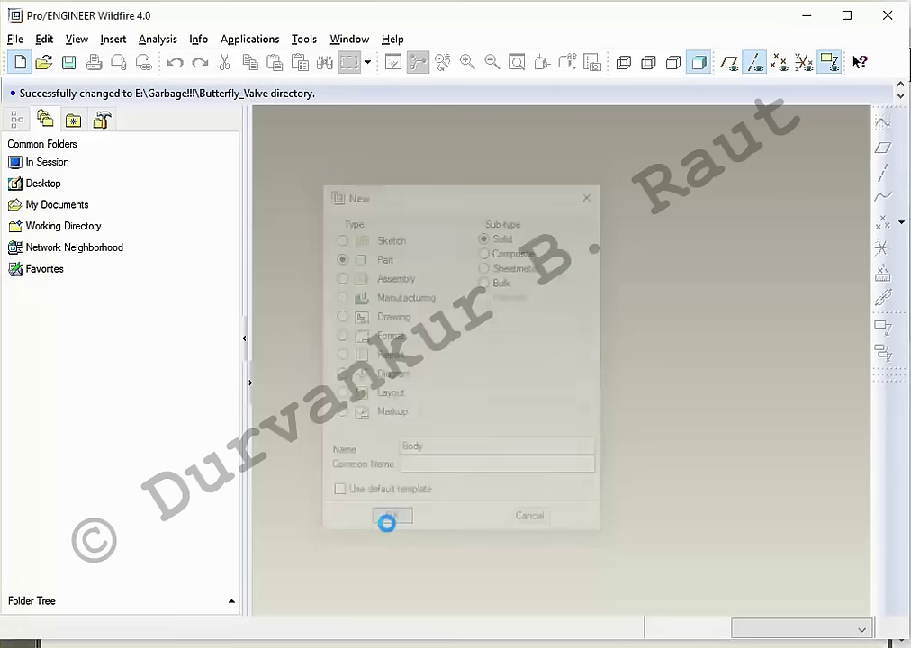
double_click(381, 261)
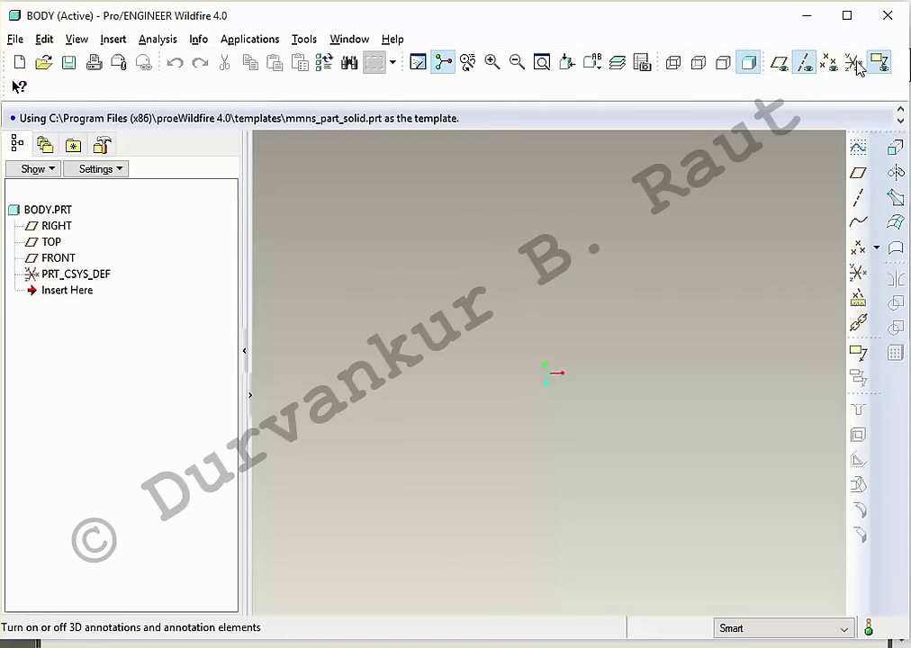
Step: Turn on display of datum planes and the coordinate system
left_click(780, 62)
left_click(829, 62)
left_click(854, 63)
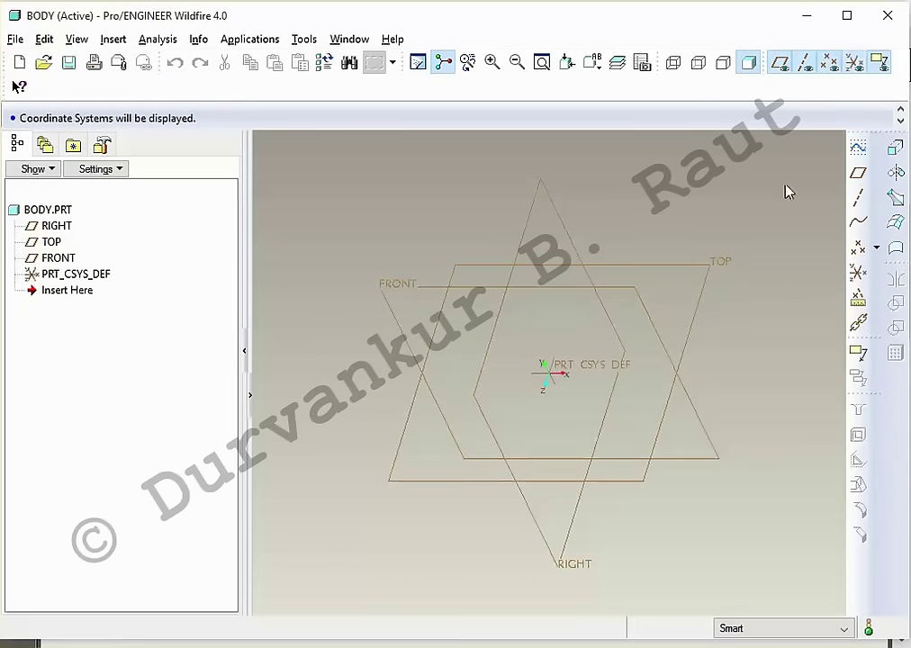
left_click(896, 147)
Step: Set the TOP datum plane as the extrusion's sketch plane
left_click(54, 166)
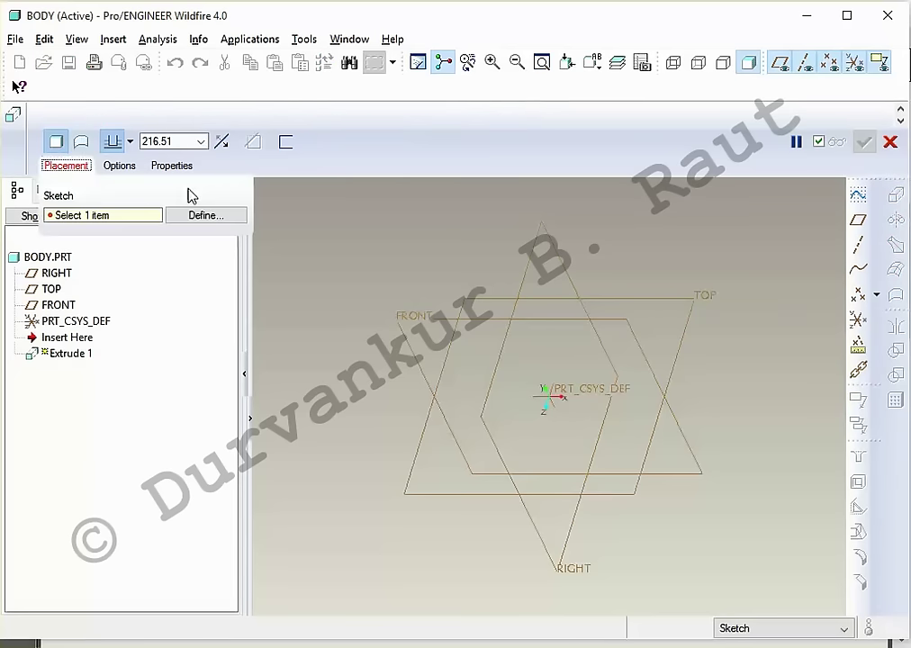
left_click(223, 213)
left_click(718, 304)
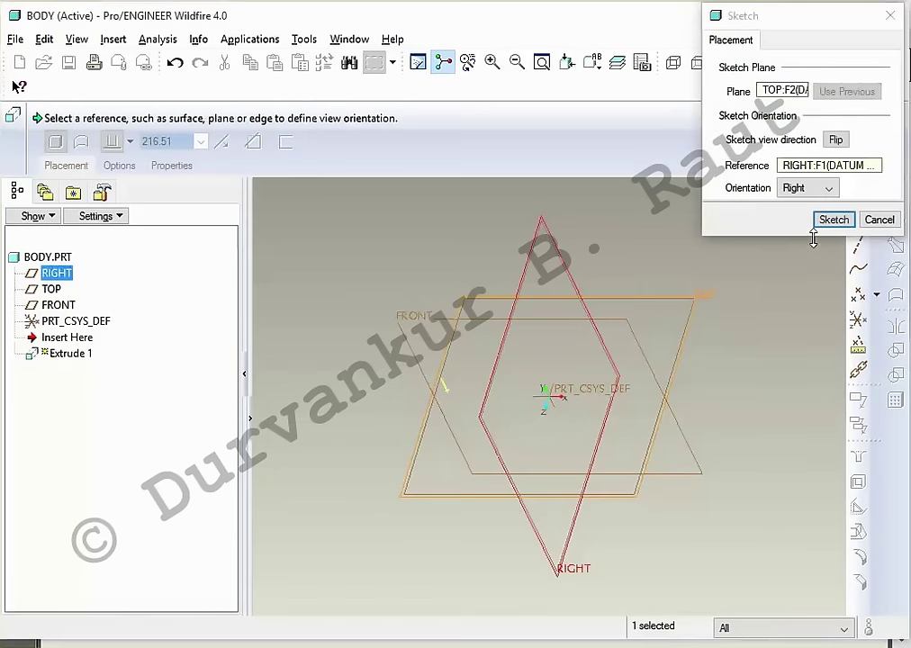
left_click(830, 222)
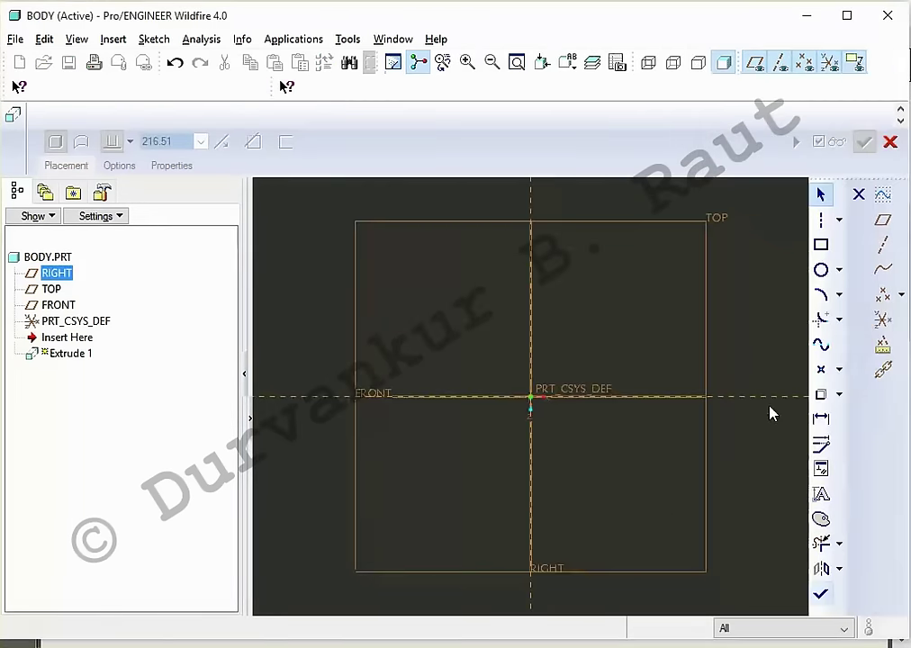
Step: Sketch two concentric circles centred on the coordinate system
left_click(821, 269)
left_click(530, 397)
left_click(642, 445)
left_click(530, 397)
left_click(571, 457)
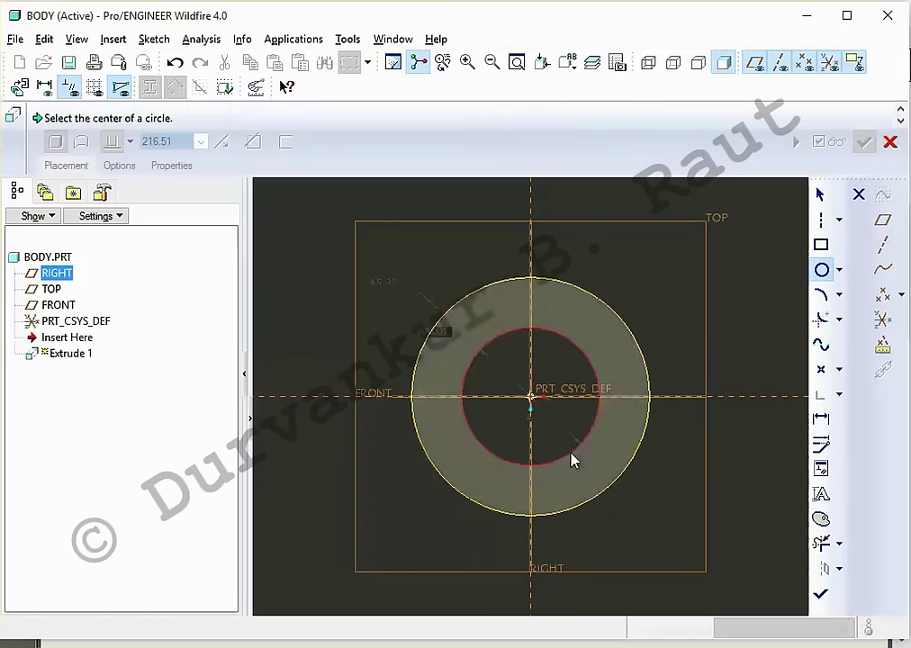
middle_click(627, 538)
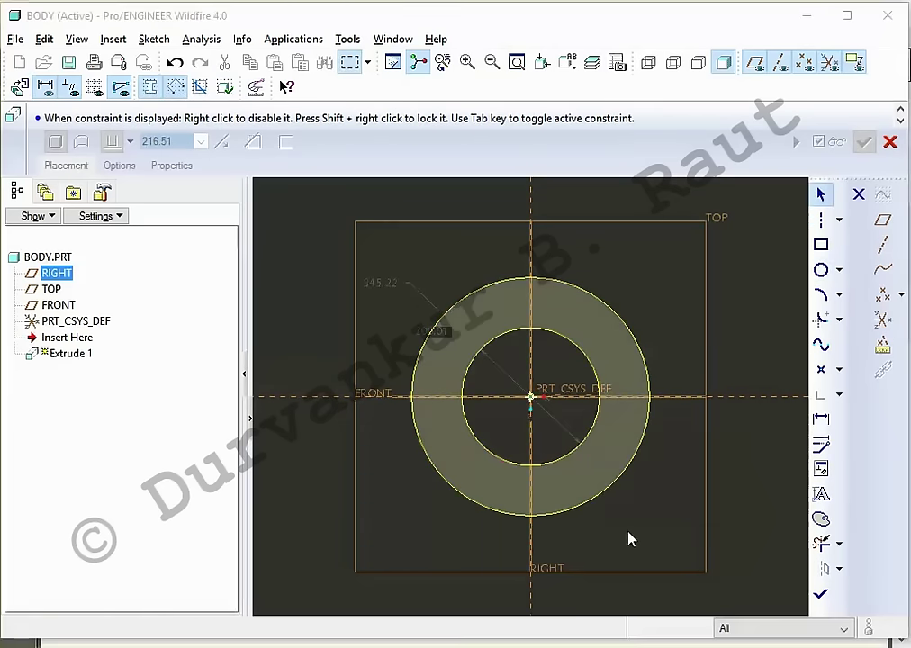
key("alt+Tab")
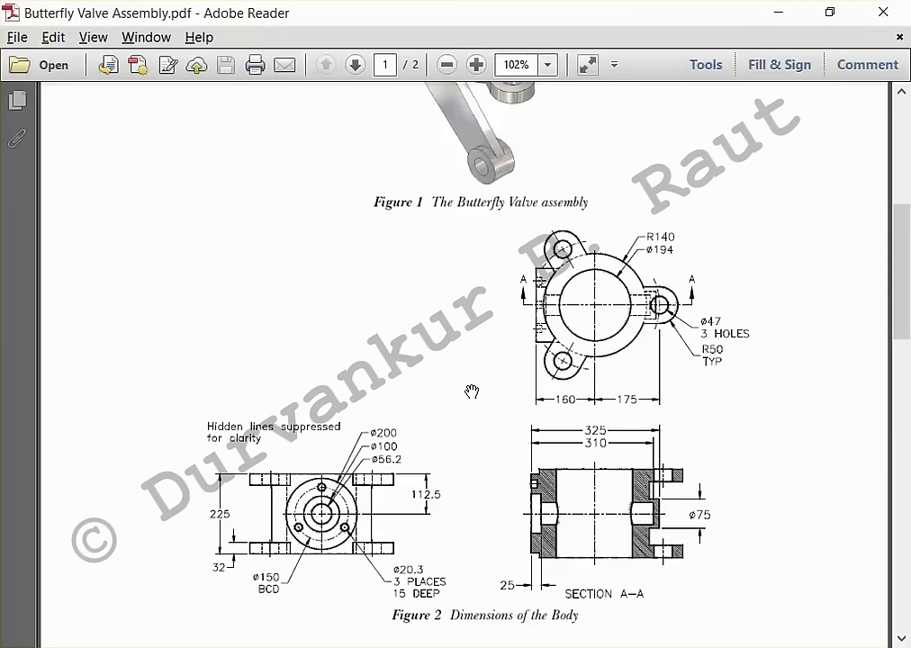
key("alt+Tab")
key("alt+Tab")
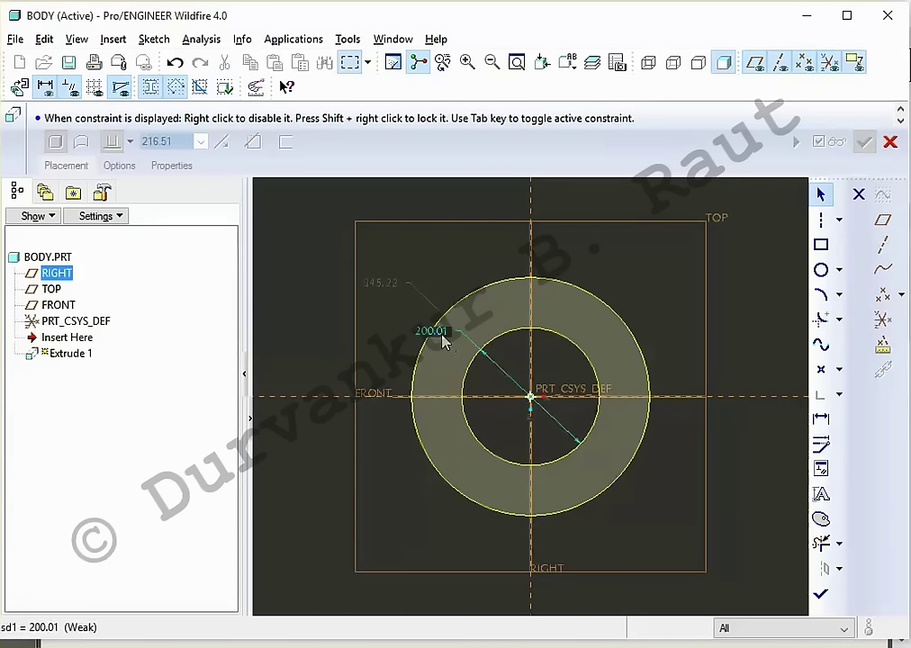
Step: Dimension the circles to 194 and 140 and accept the sketch
left_click(821, 417)
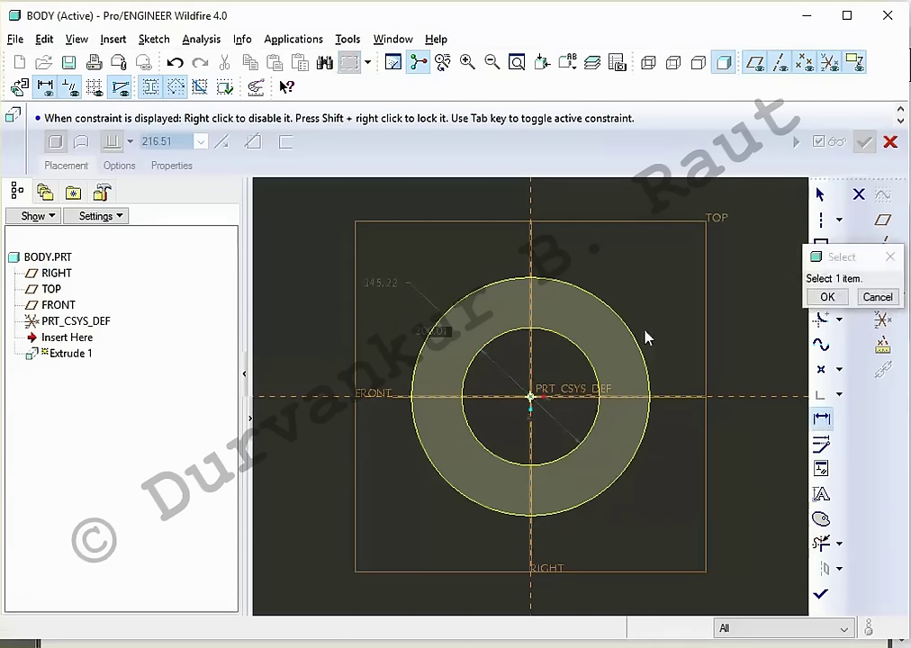
left_click(615, 313)
middle_click(665, 309)
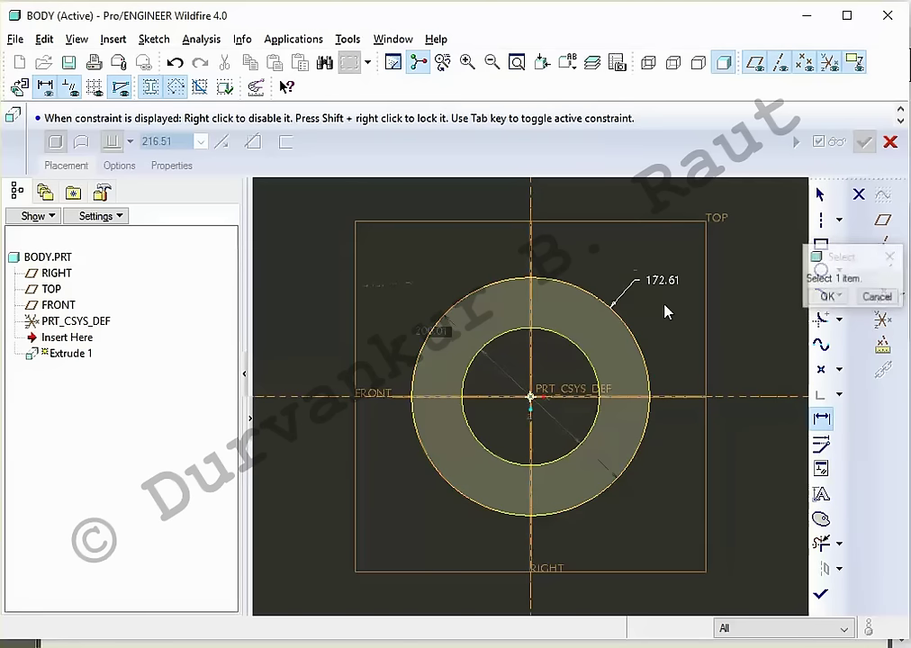
key("alt+Tab")
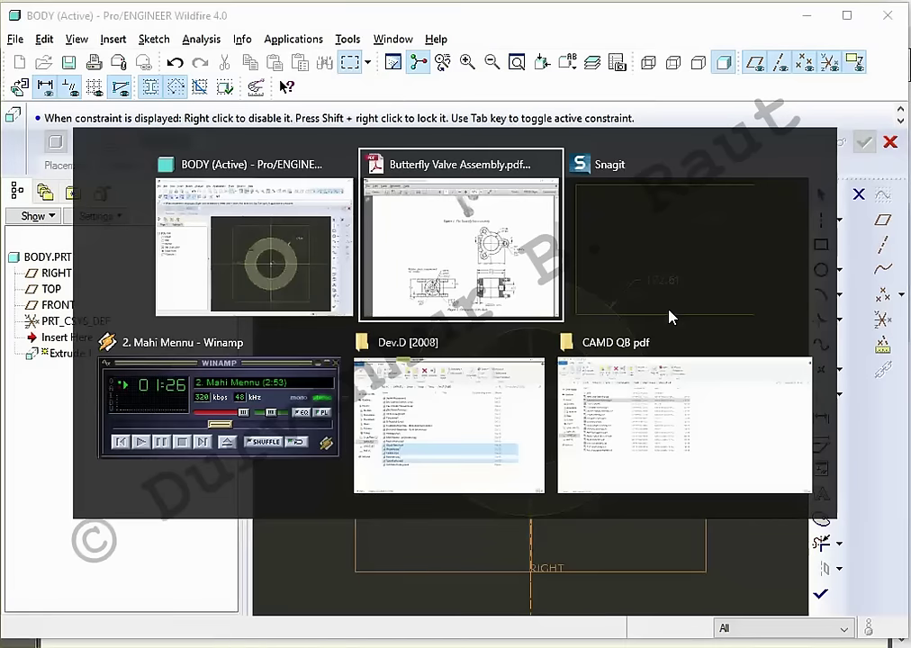
key("alt+Tab")
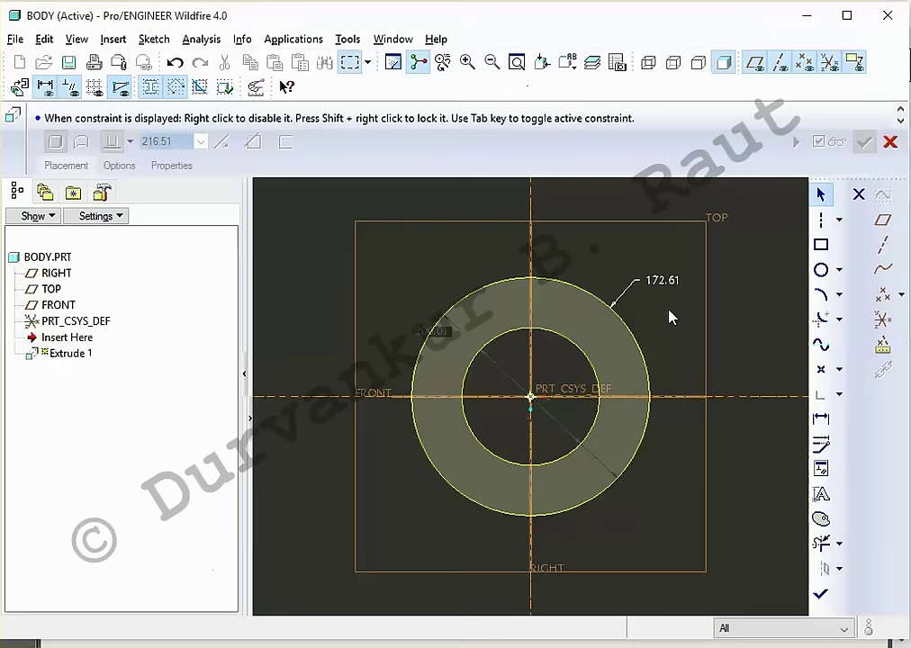
double_click(436, 332)
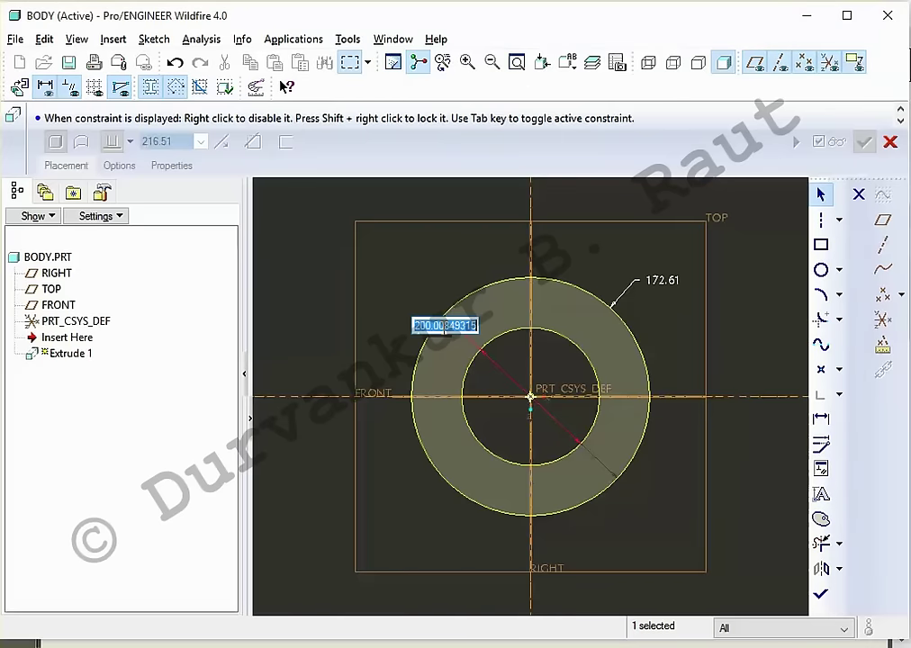
type("194")
key("Return")
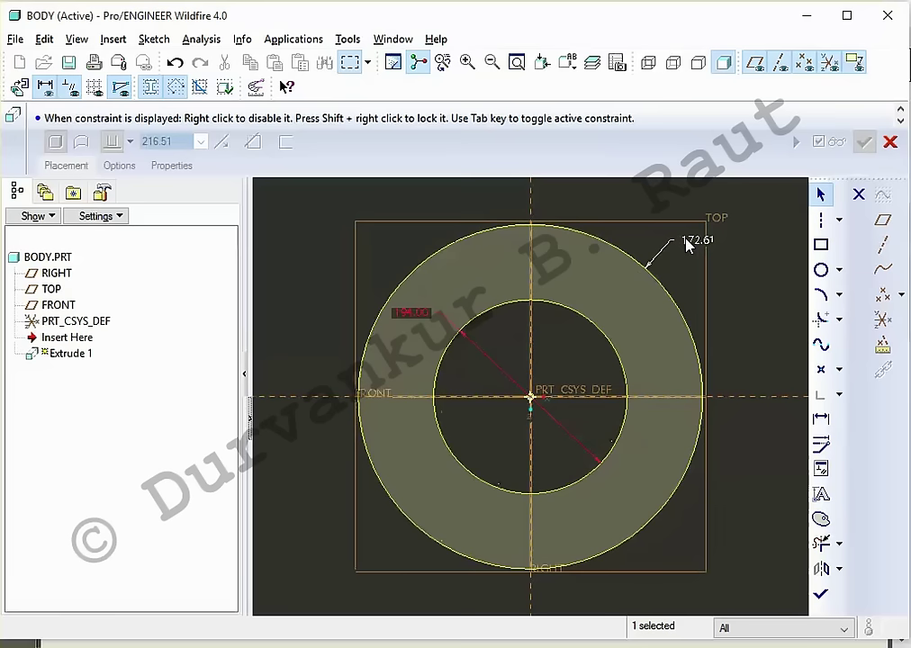
double_click(688, 242)
type("140.00")
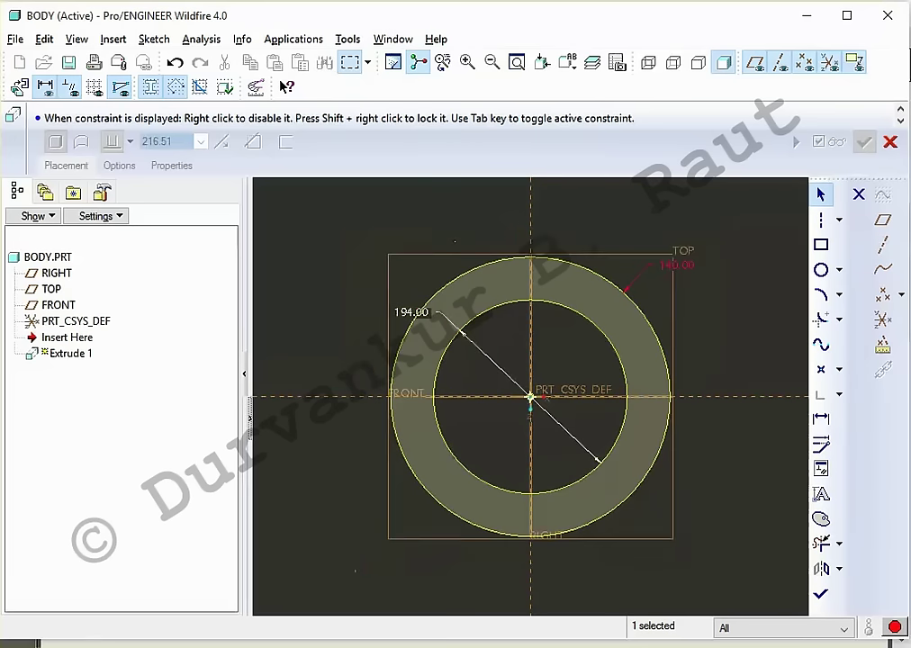
key("Return")
left_click(822, 591)
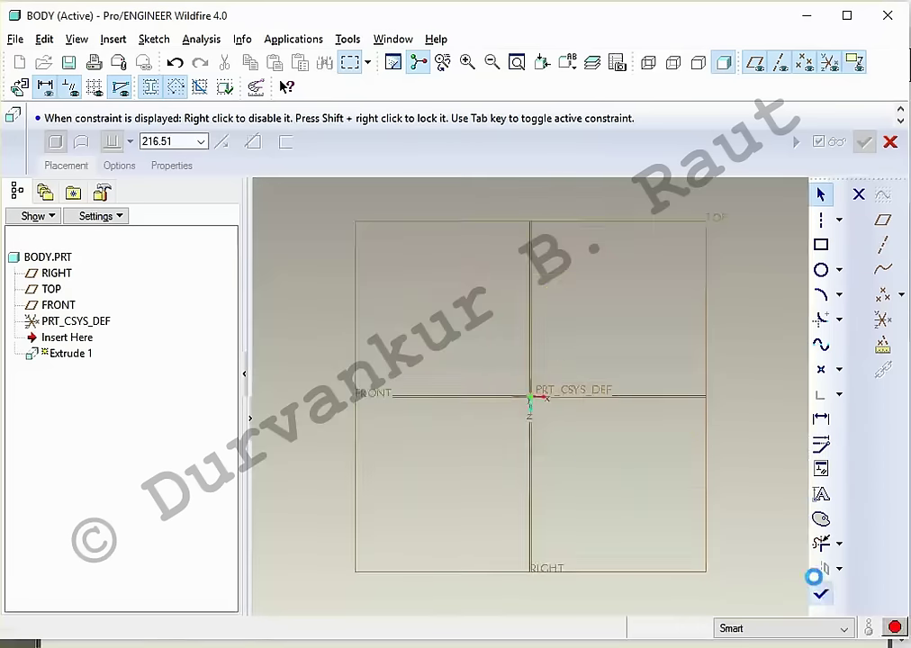
Step: Extrude the ring 225 deep, symmetric about TOP, and complete Extrude 1
key("alt+Tab")
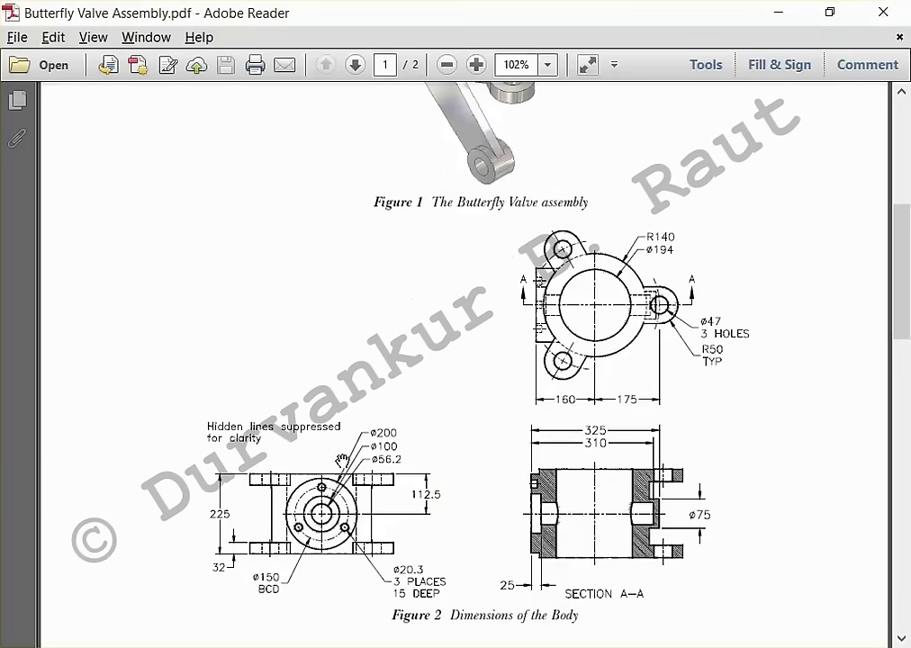
key("alt+Tab")
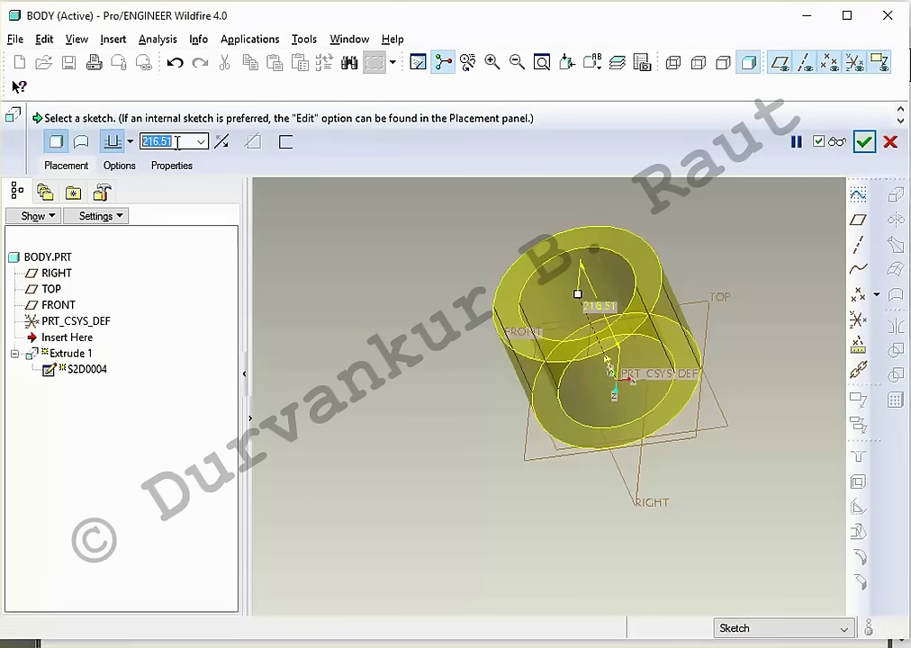
type("225")
key("Return")
key("alt+Tab")
key("alt+Tab")
left_click(128, 141)
left_click(112, 207)
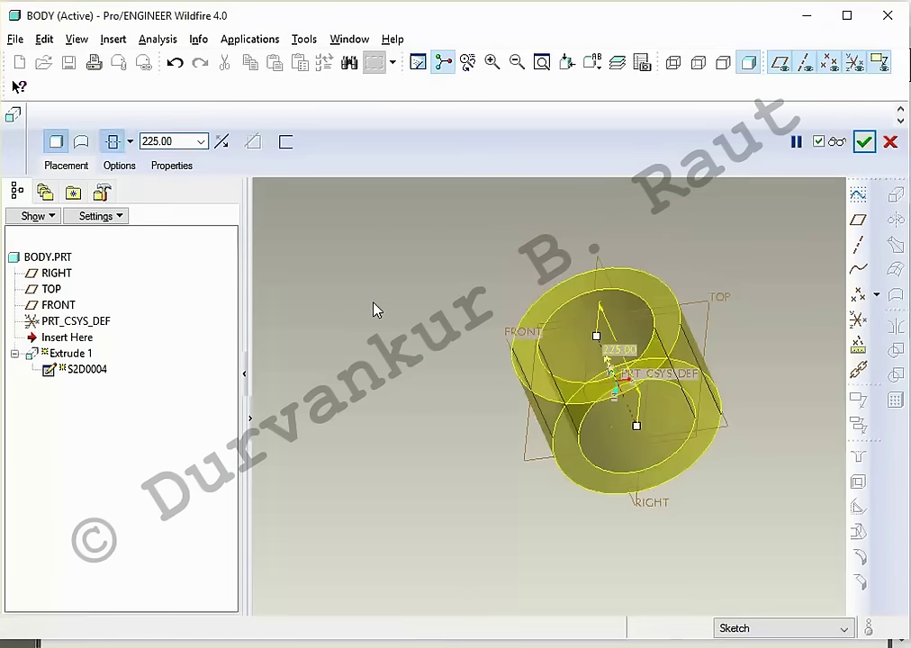
middle_click(374, 309)
key("alt+Tab")
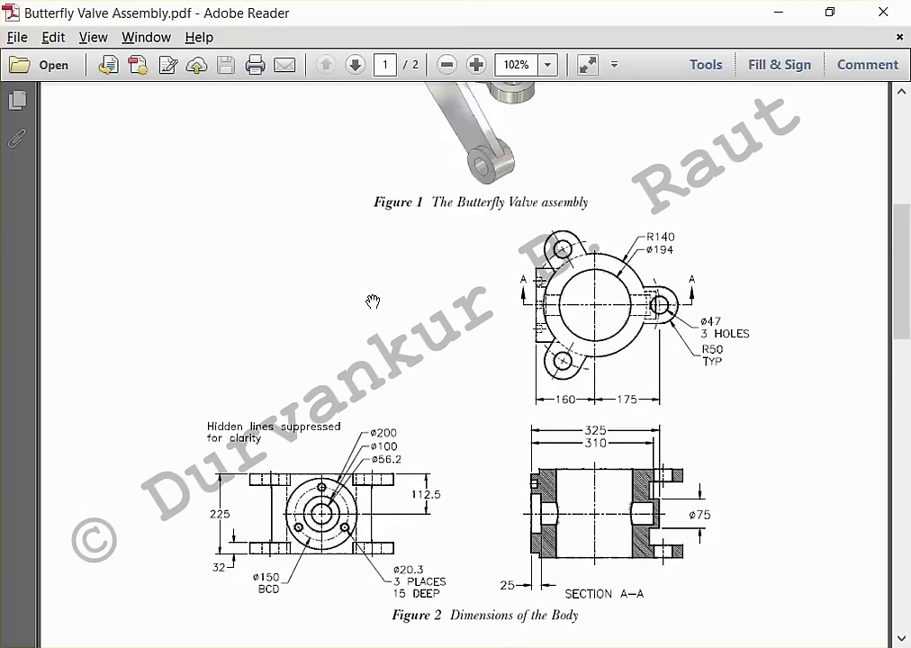
key("alt+Tab")
left_click(857, 456)
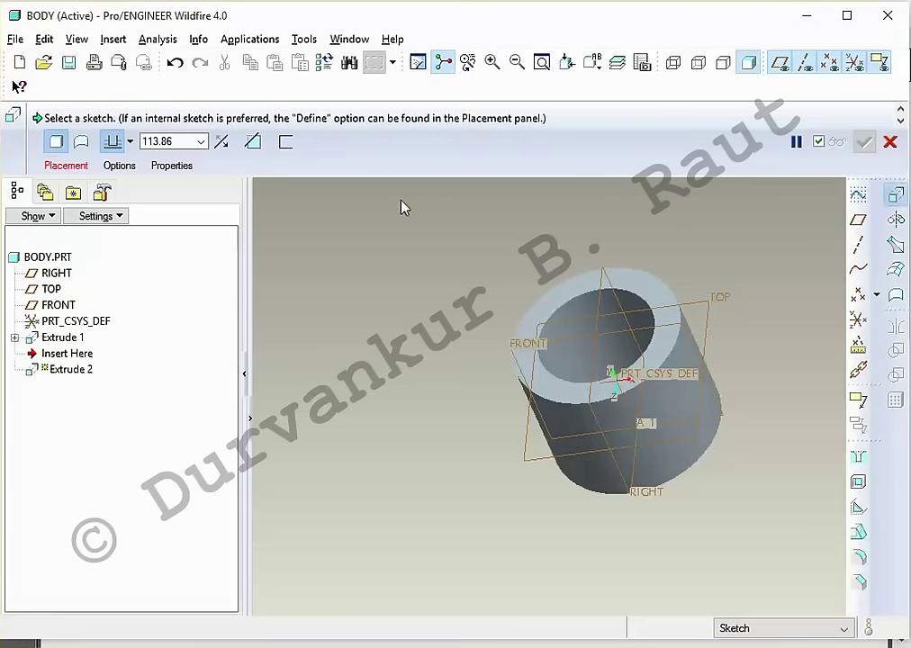
Step: Place the Extrude 2 sketch on the cylinder's top face
left_click(66, 164)
left_click(203, 212)
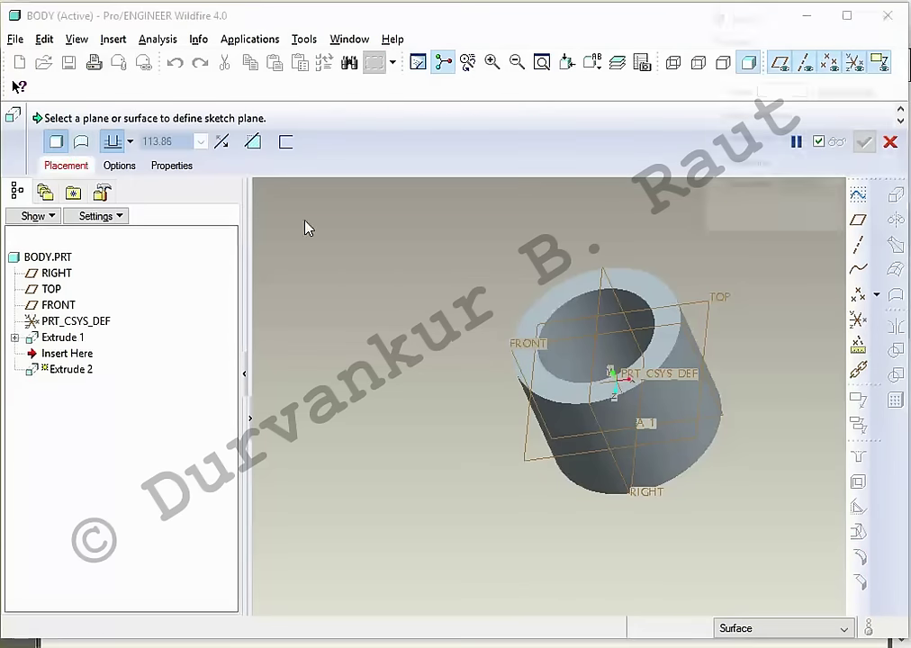
left_click(659, 291)
left_click(833, 218)
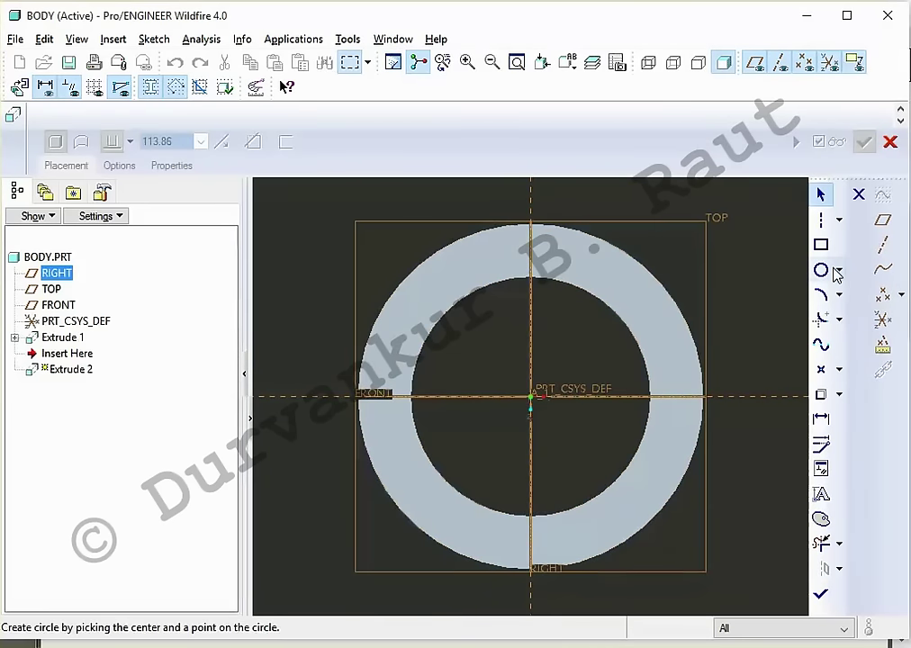
Step: Switch to hidden-line display and reuse the cylinder's outer circle edge in the sketch
left_click(673, 62)
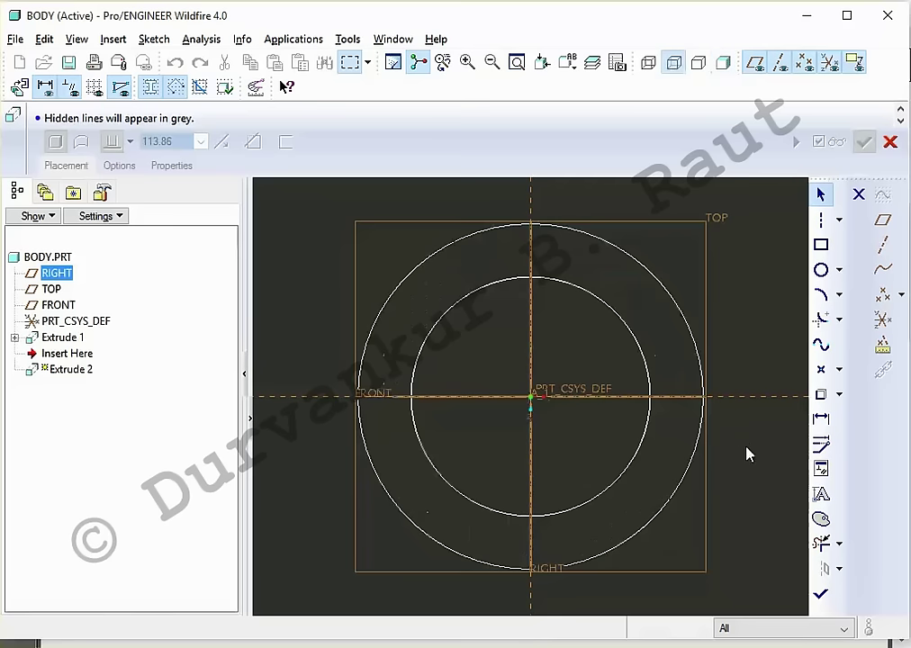
scroll(761, 446, "down", 2)
scroll(760, 445, "down", 1)
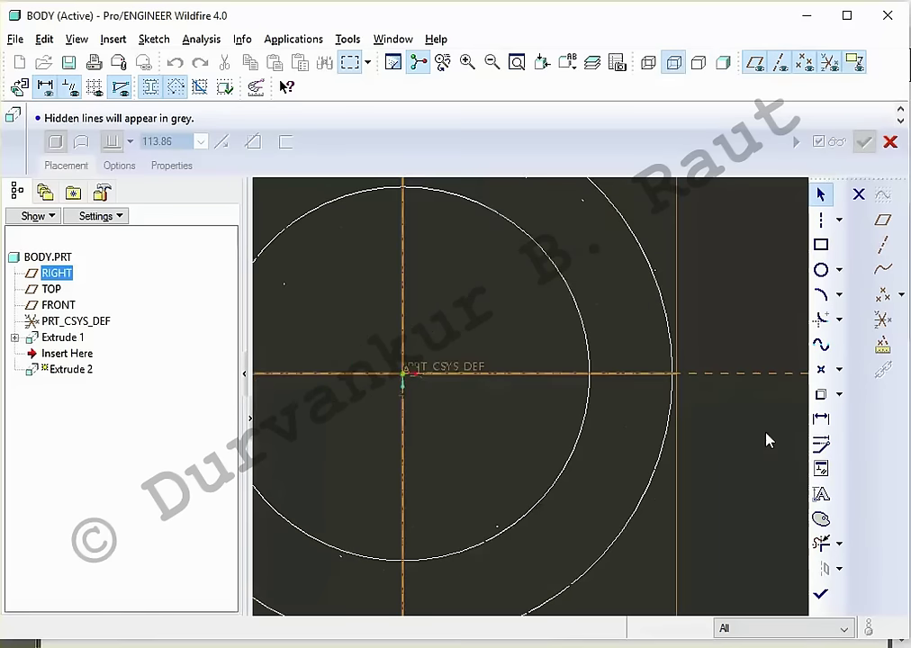
left_click(824, 394)
left_click(674, 406)
middle_click(621, 419)
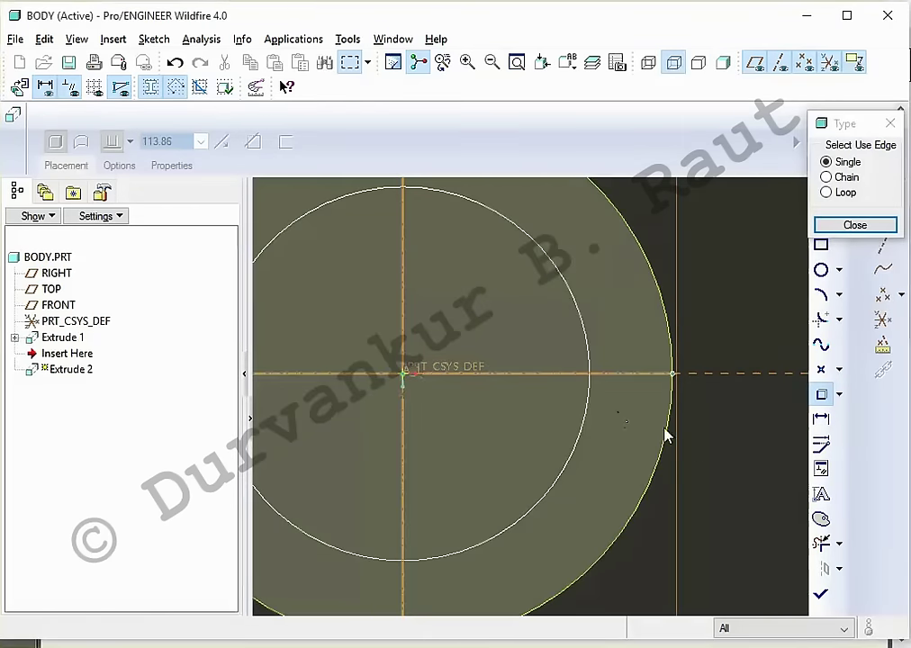
scroll(639, 440, "up", 2)
left_click(854, 224)
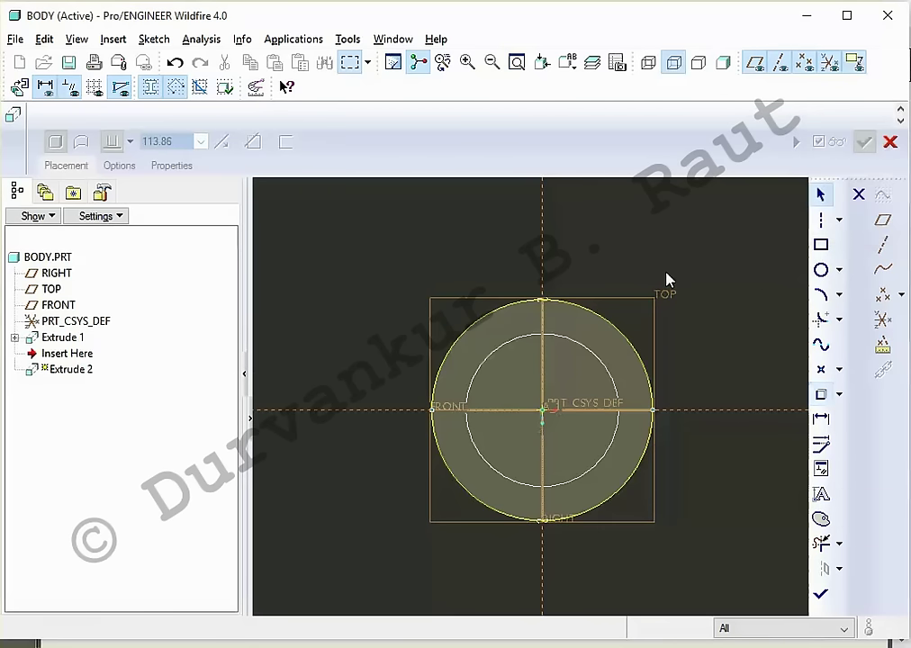
Step: Draw a horizontal centerline through the reference
left_click(821, 219)
left_click(723, 413)
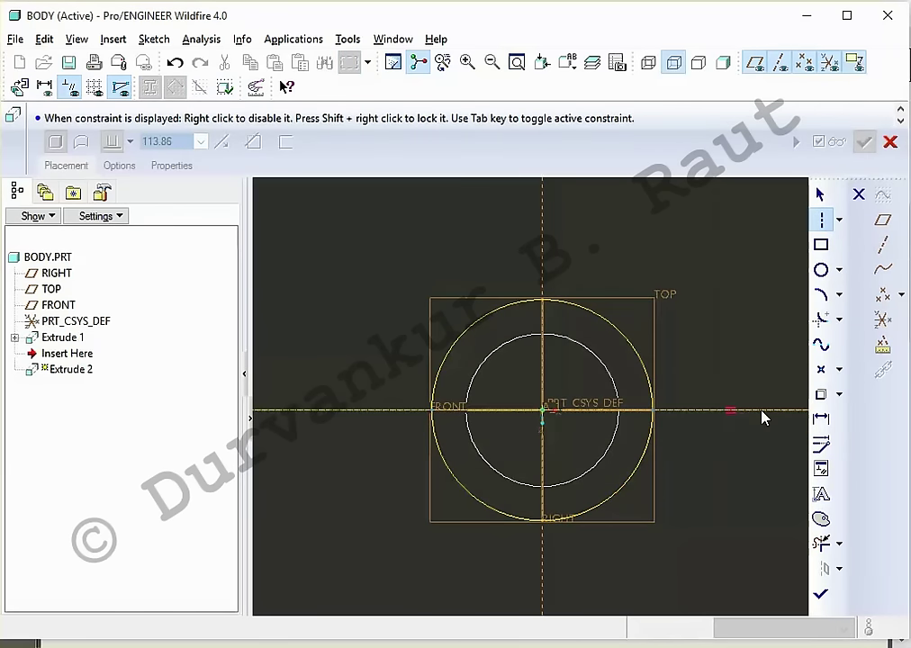
left_click(760, 411)
middle_click(756, 355)
left_click(759, 360)
scroll(801, 441, "down", 2)
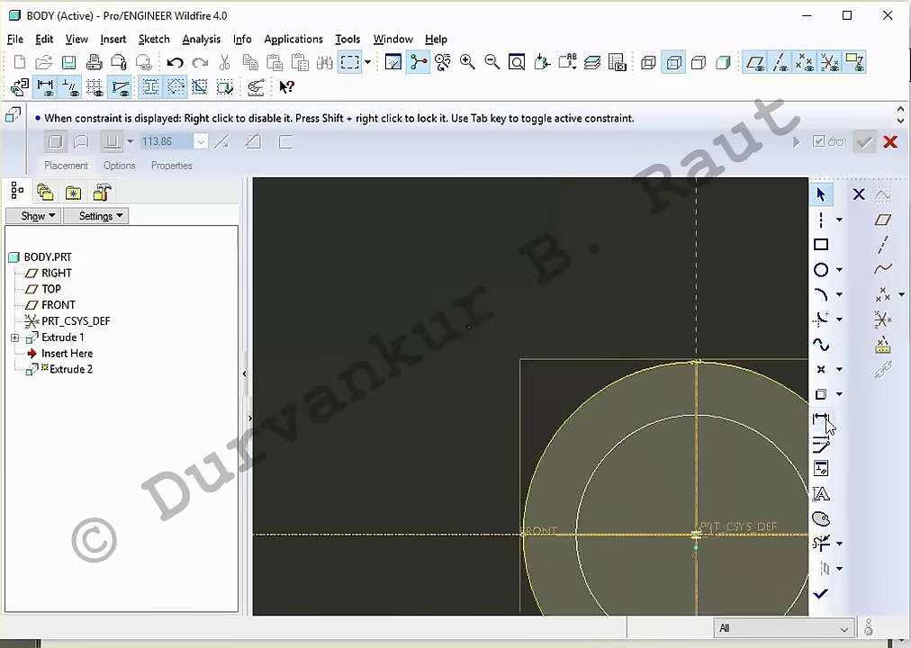
scroll(504, 351, "up", 4)
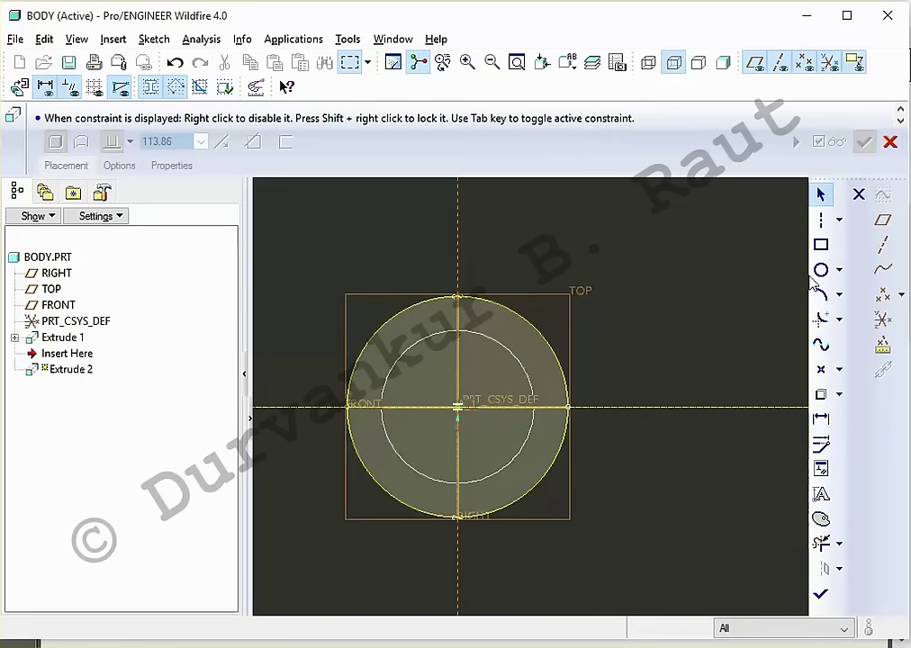
scroll(720, 394, "up", 2)
Step: Draw concentric hole and outer lug circles to the right of the body
left_click(821, 269)
left_click(653, 406)
left_click(676, 431)
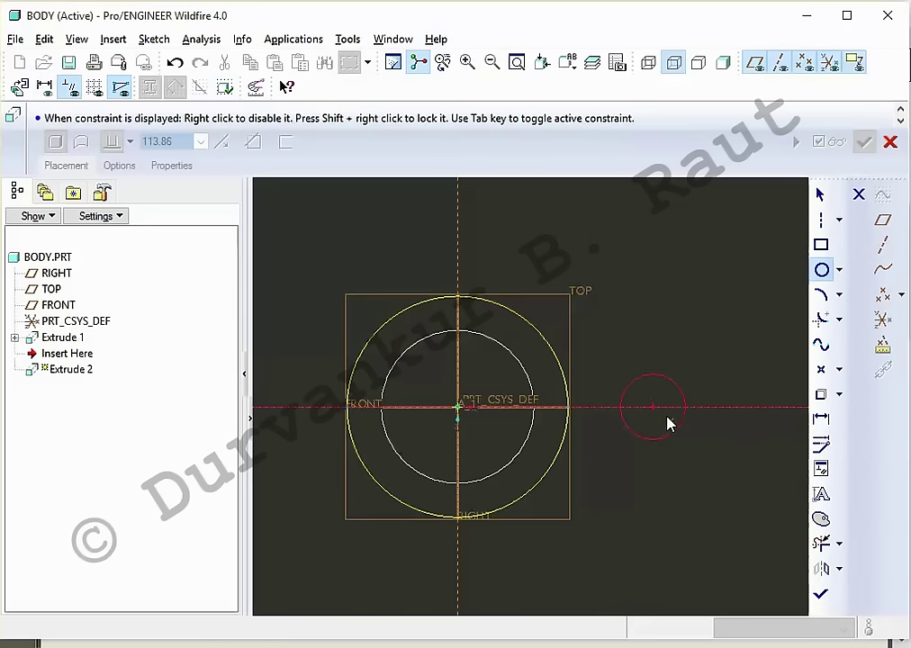
left_click(652, 407)
left_click(698, 463)
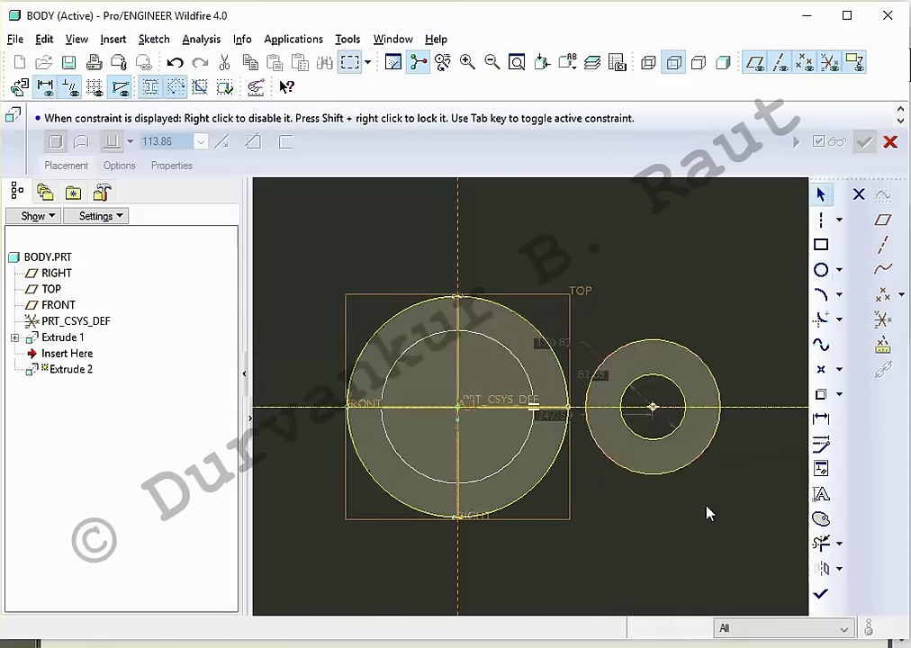
key("alt+Tab")
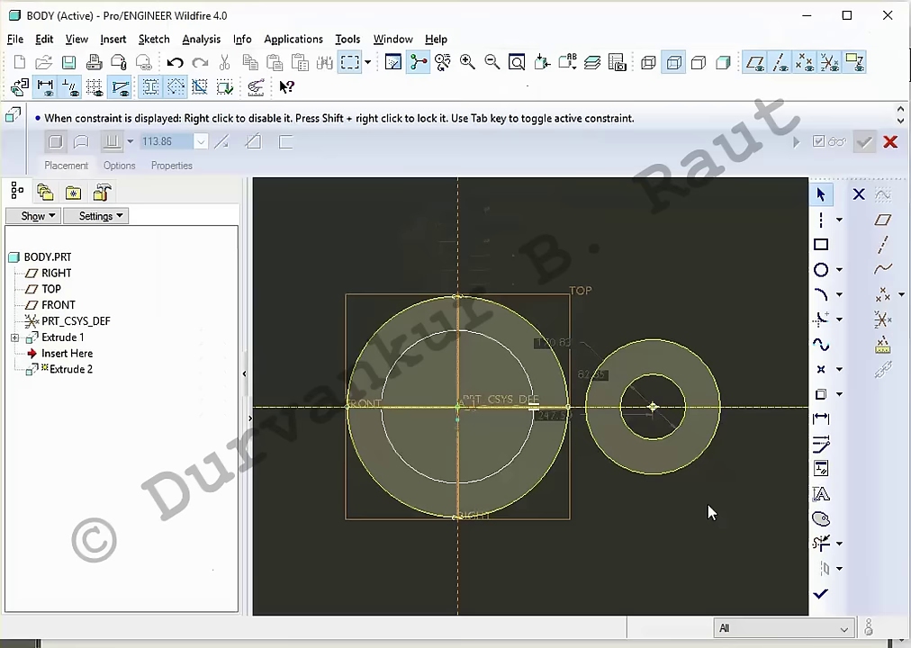
Step: Draw top and bottom lines joining the lug circle to the body circle
left_click(839, 221)
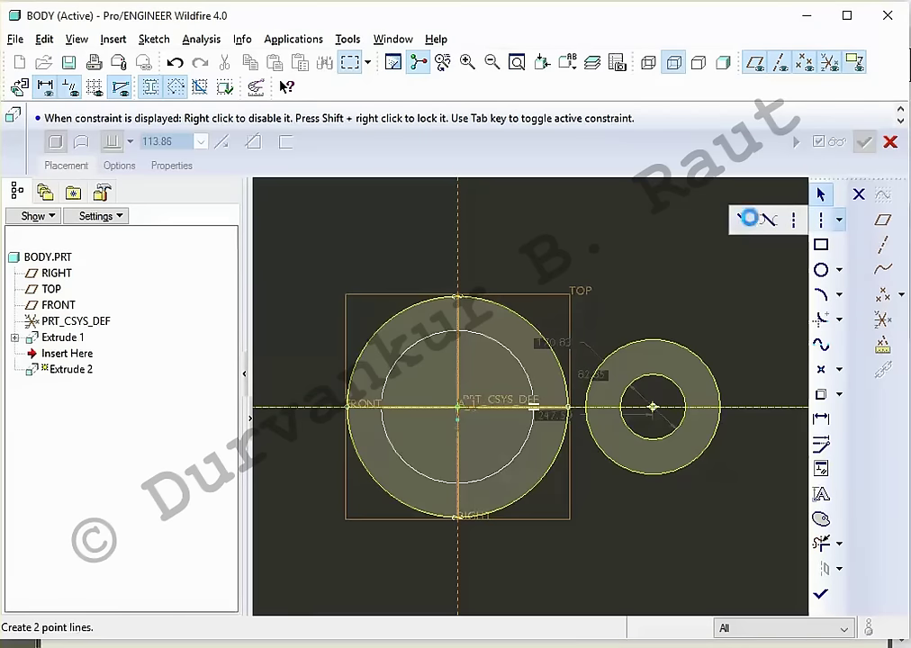
left_click(745, 220)
left_click(621, 354)
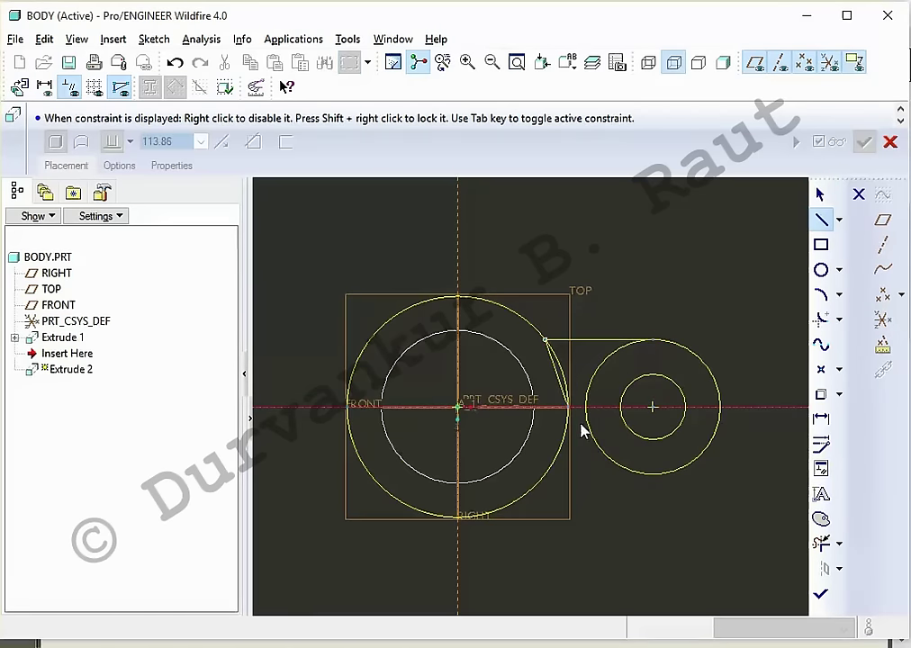
left_click(654, 477)
left_click(555, 483)
middle_click(621, 504)
left_click(625, 497)
middle_click(770, 510)
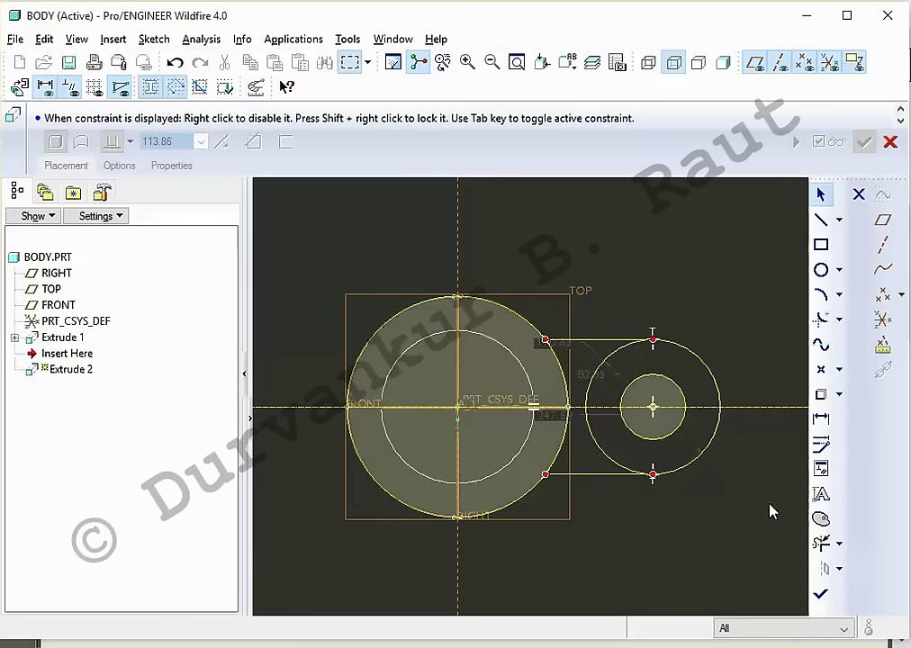
Step: Trim away the excess arcs to leave a closed lug profile with its hole
left_click(821, 542)
left_click_drag(632, 458, 580, 447)
left_click_drag(554, 406, 553, 433)
middle_click(603, 495)
left_click(821, 542)
left_click_drag(653, 565, 432, 509)
left_click_drag(333, 321, 462, 453)
left_click_drag(475, 324, 602, 270)
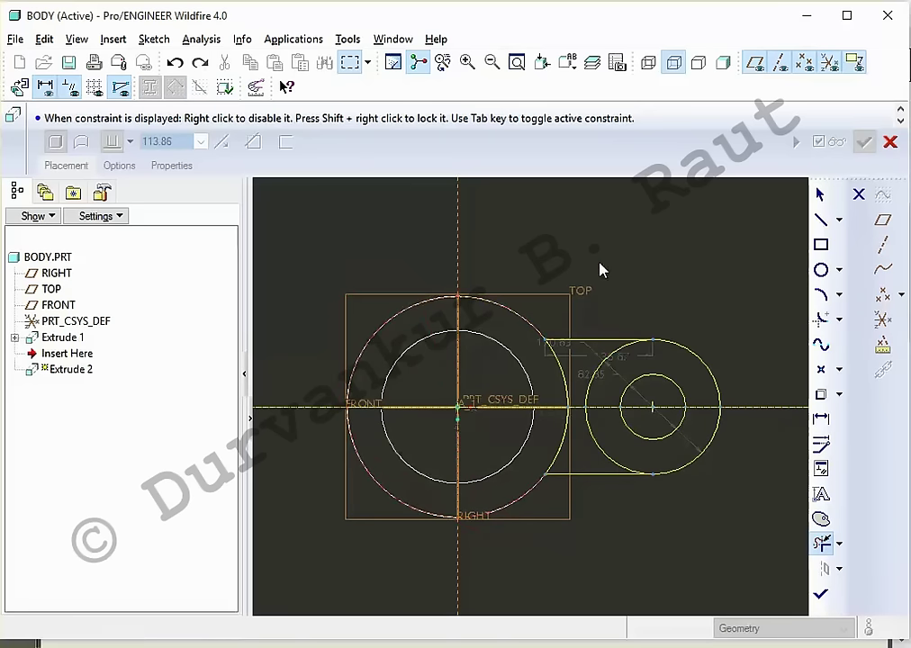
left_click_drag(593, 379, 640, 494)
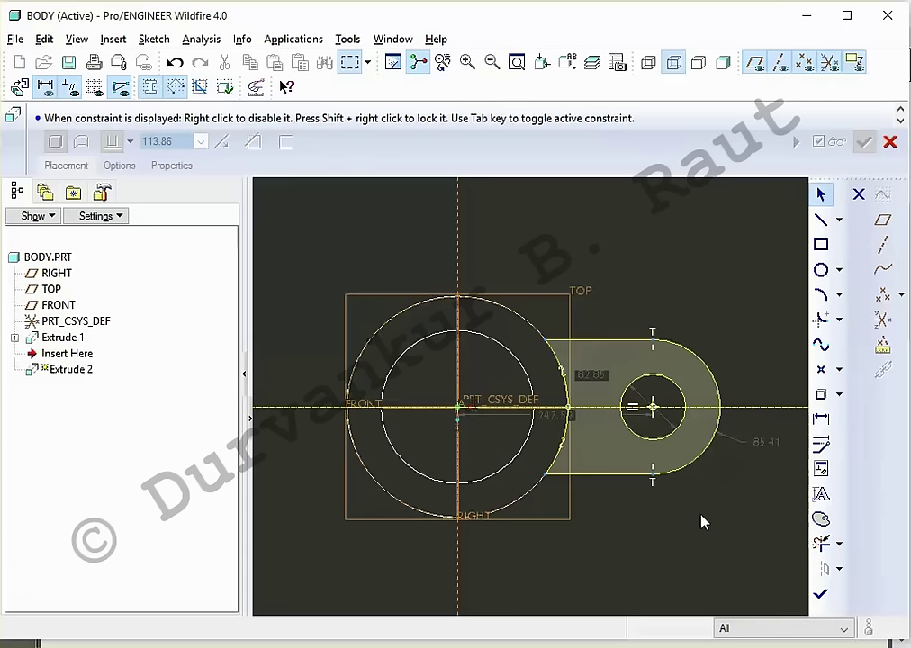
key("alt+Tab")
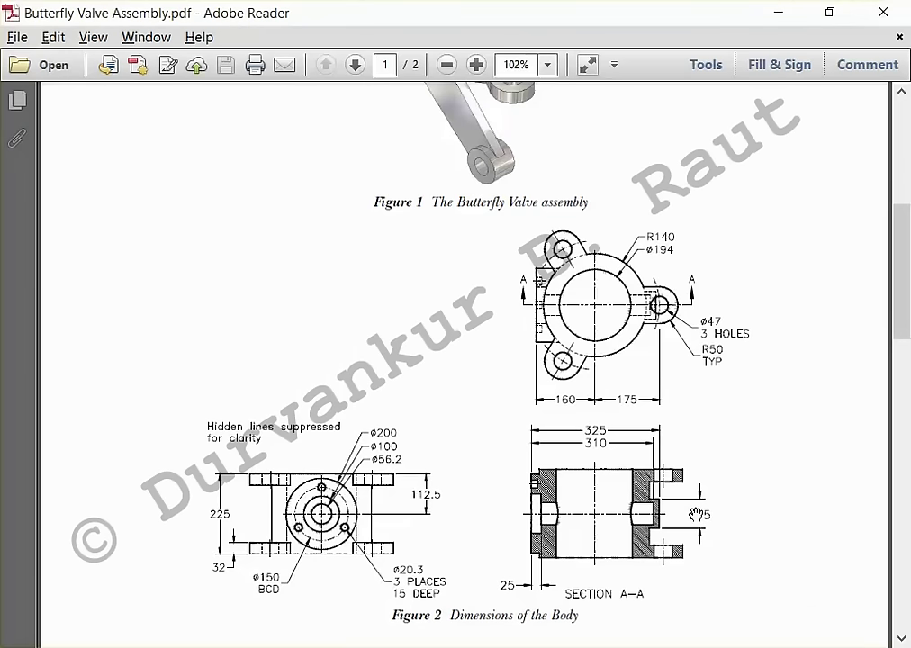
key("alt+Tab")
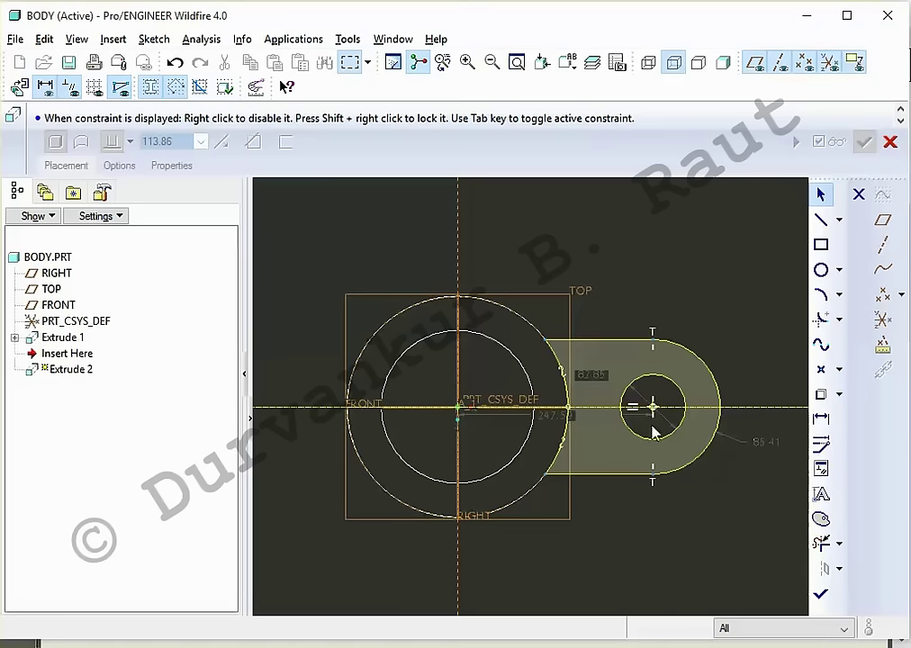
Step: Set the lug hole diameter to 47
double_click(591, 374)
type("47")
key("Return")
key("alt+Tab")
key("alt+Tab")
Step: Dimension the lug's outer arc with a radius of 50
left_click(821, 417)
left_click(717, 376)
middle_click(754, 362)
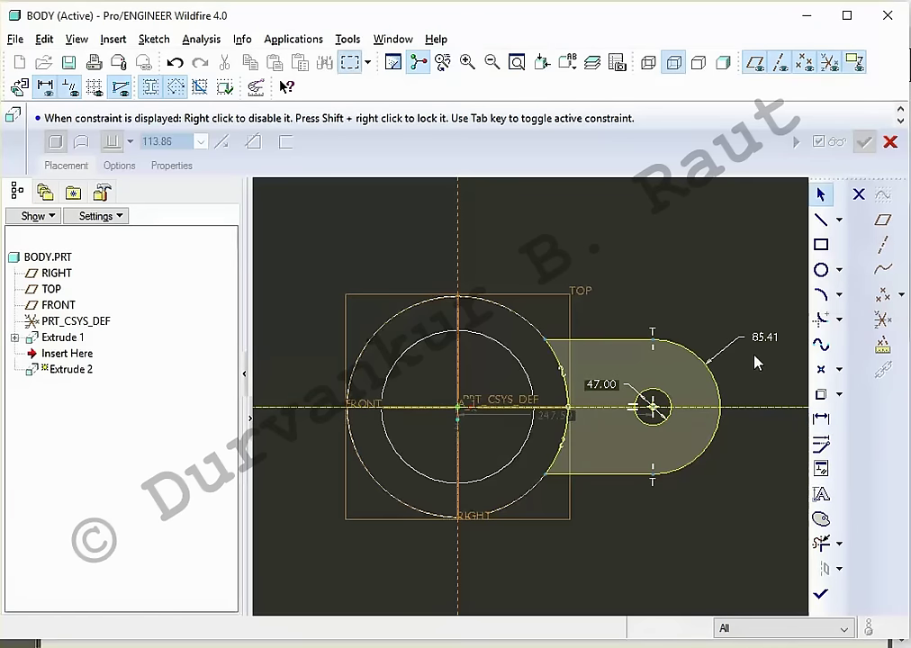
double_click(765, 337)
type("50")
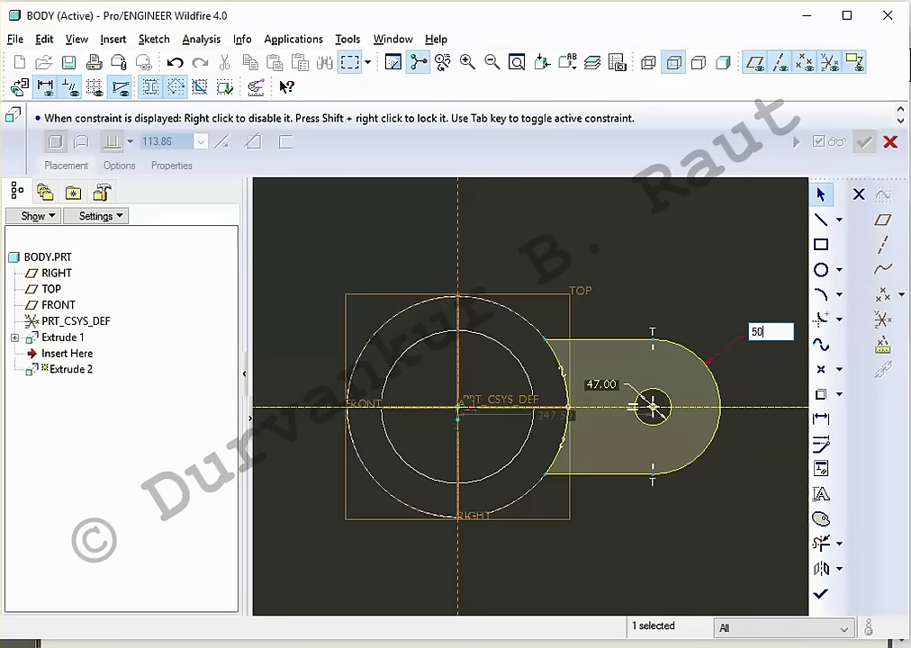
key("Return")
key("alt+Tab")
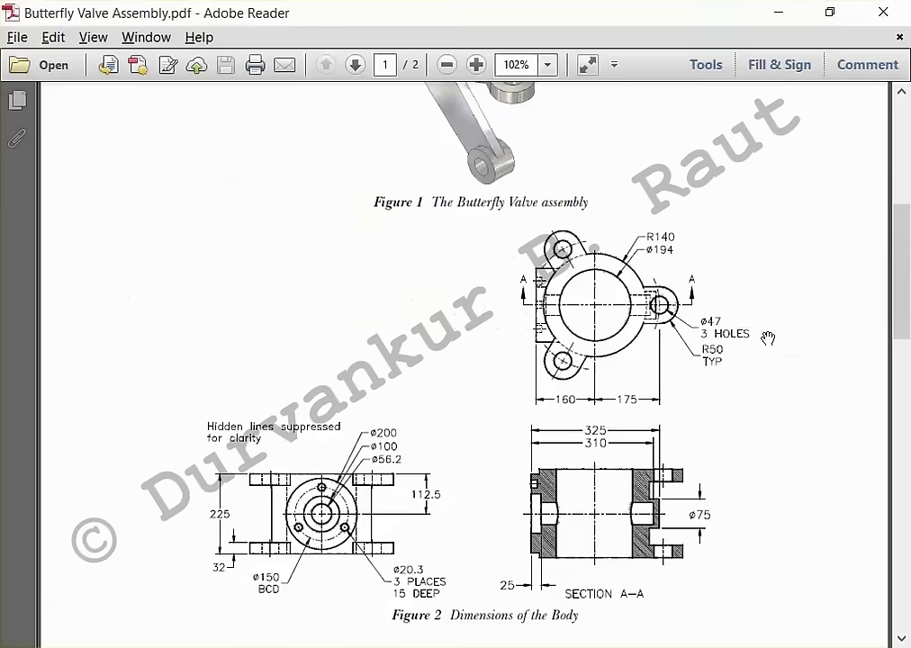
key("alt+Tab")
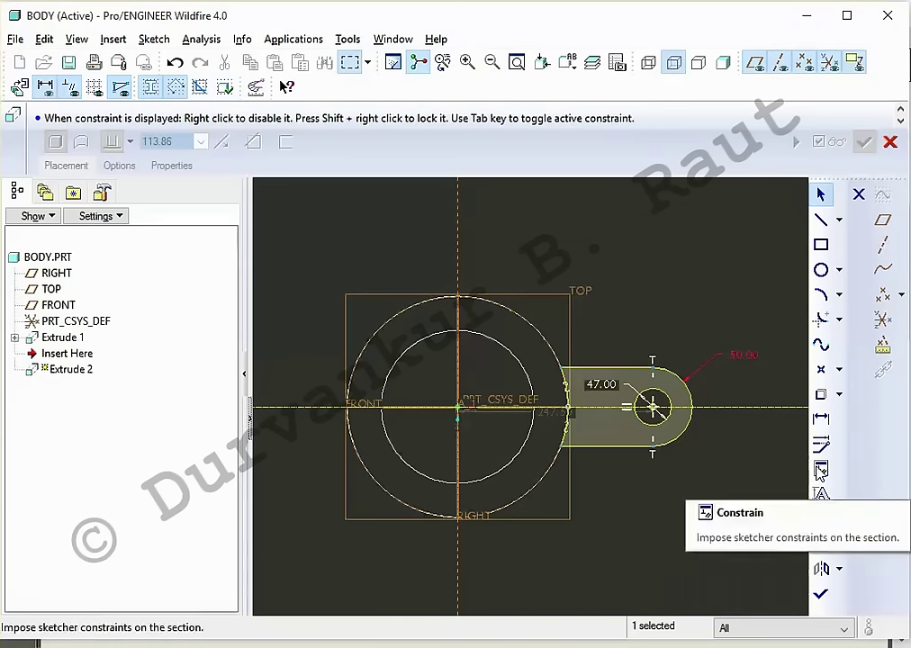
Step: Place the lug centre 175 from the body centre and accept the sketch
left_click(822, 417)
left_click(653, 407)
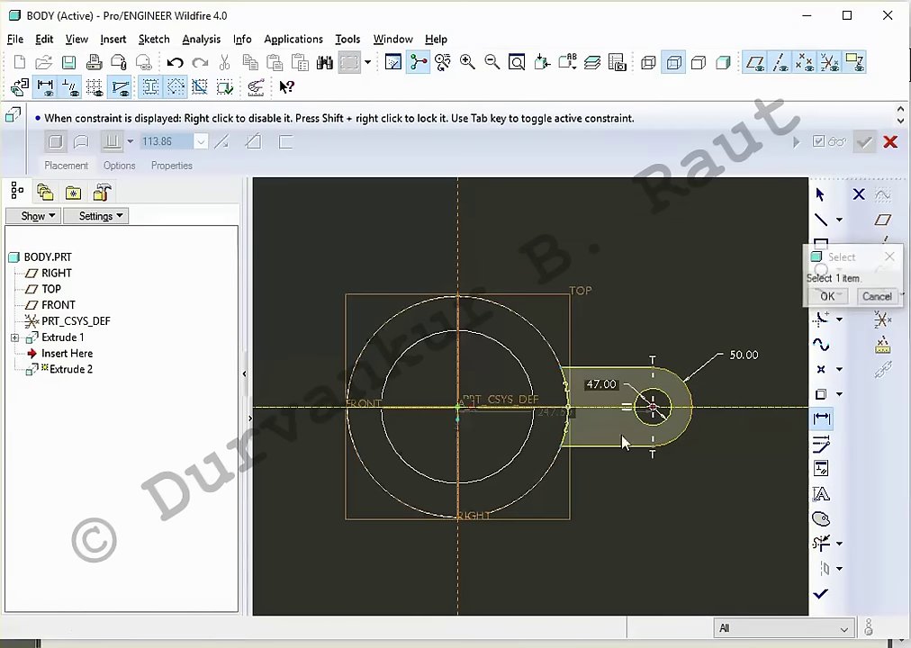
left_click(460, 451)
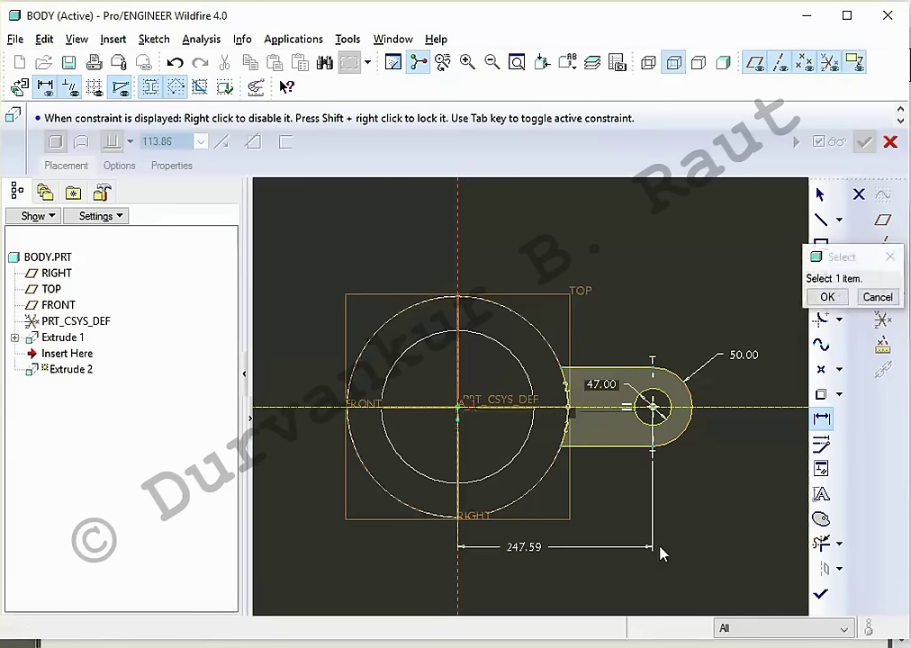
middle_click(662, 551)
double_click(529, 548)
type("175")
key("Return")
left_click(708, 506)
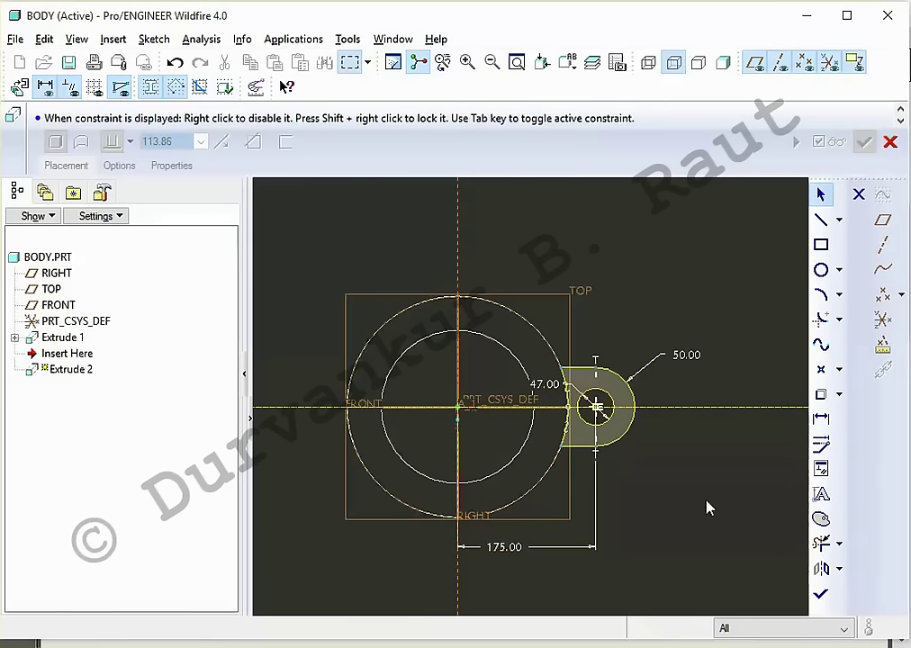
left_click(818, 603)
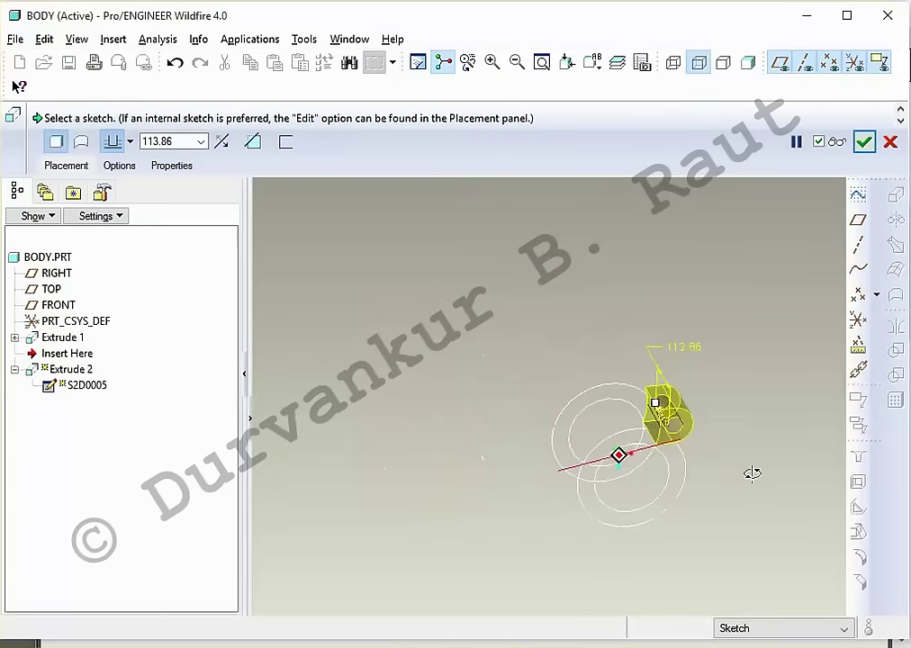
Step: Extrude the lug 32 deep in the flipped direction under shaded display, completing Extrude 2
key("alt+Tab")
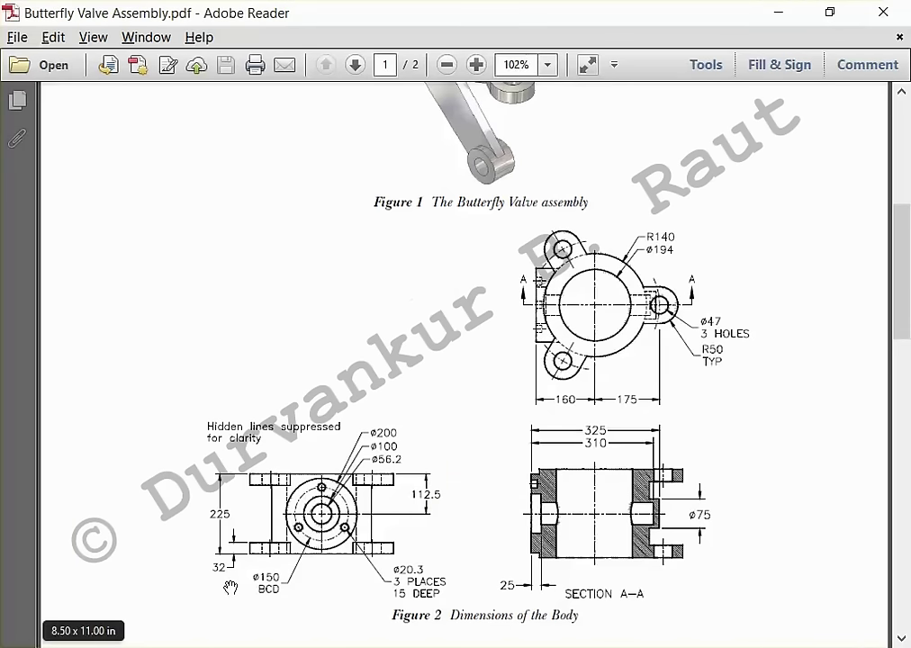
key("alt+Tab")
double_click(176, 142)
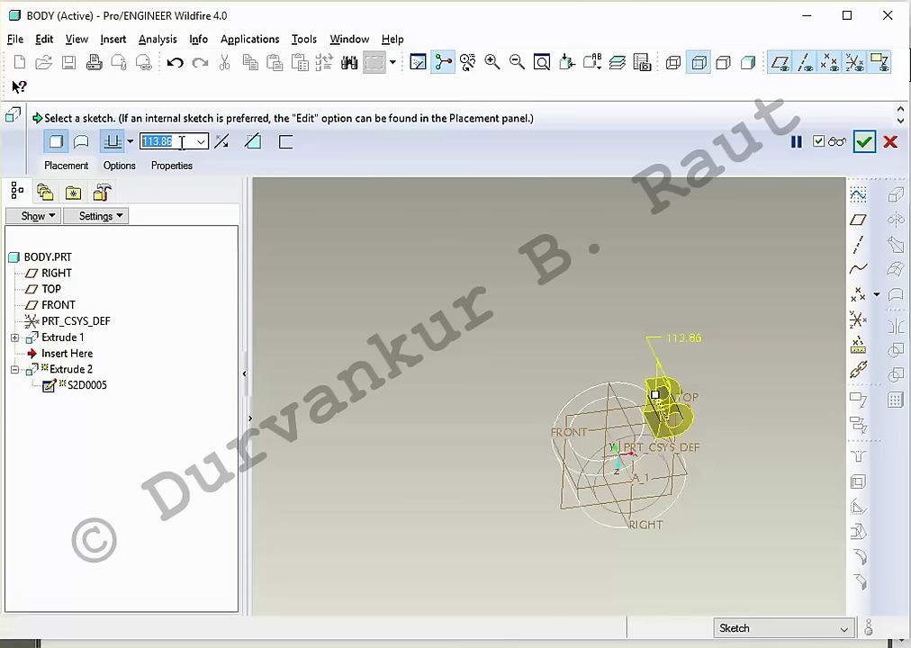
type("32")
key("Return")
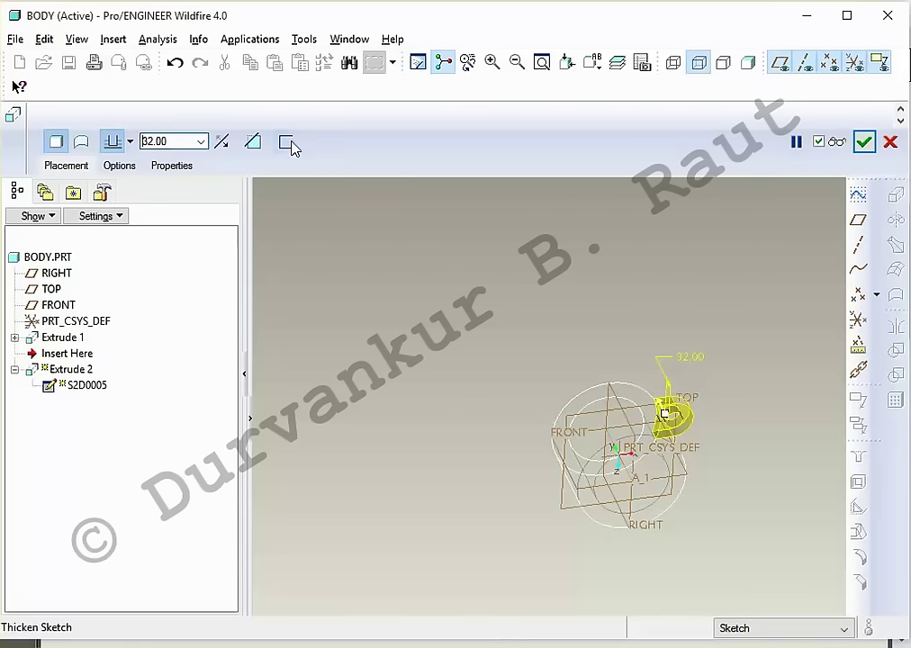
middle_click_drag(735, 433, 746, 370)
left_click(748, 63)
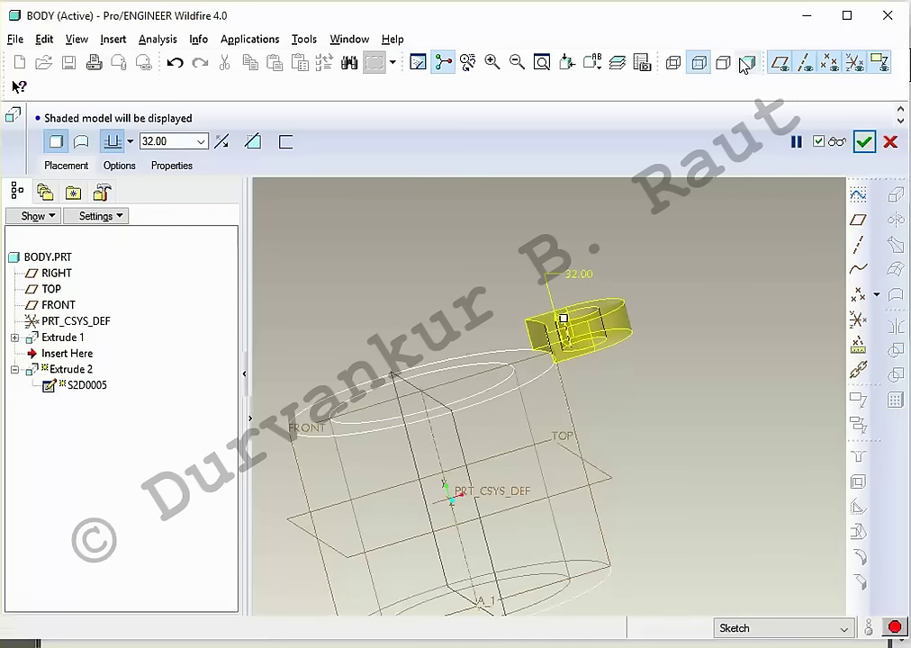
left_click(221, 141)
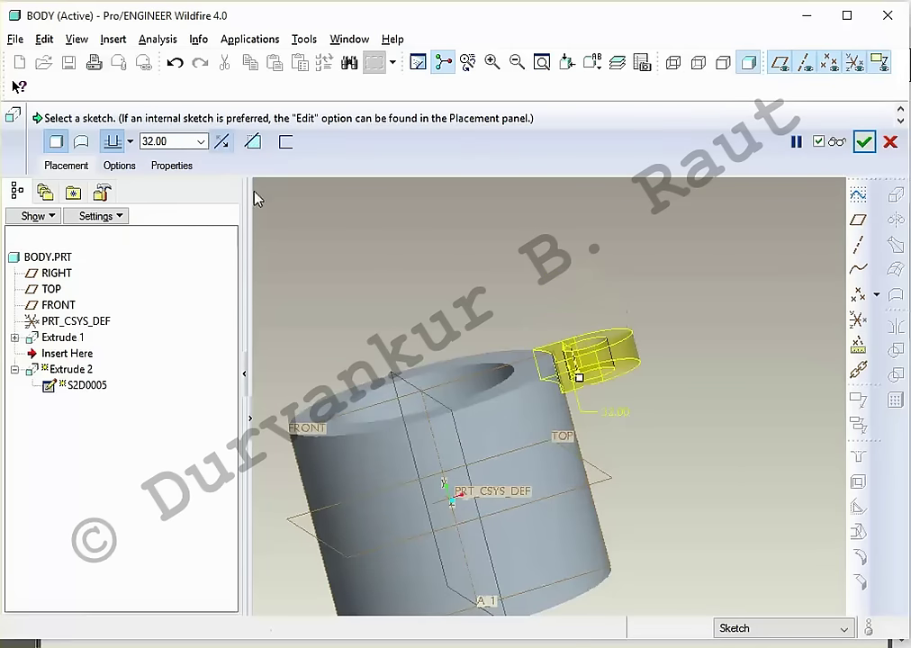
mouse_move(670, 303)
middle_mouse_down()
mouse_move(662, 270)
mouse_move(667, 330)
mouse_move(662, 321)
middle_mouse_up()
middle_click(666, 333)
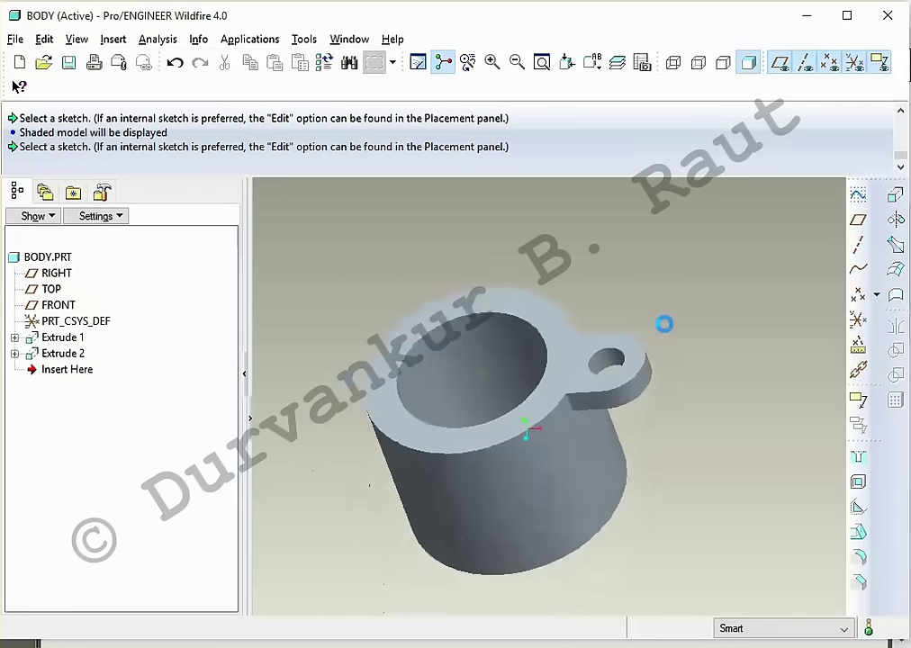
Step: Start an axis pattern of the lug feature around the body's central axis
left_click(63, 353)
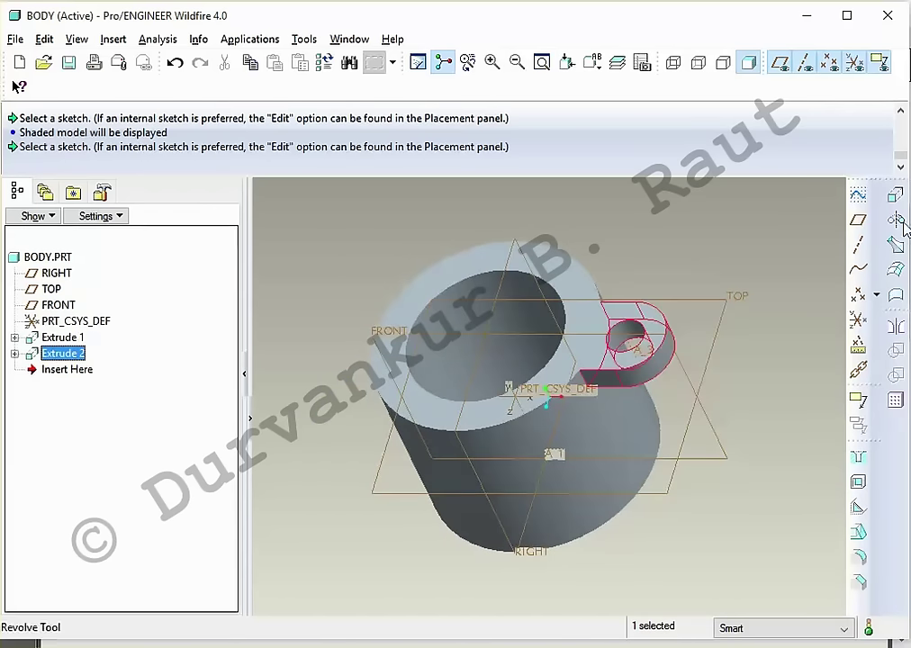
left_click(891, 401)
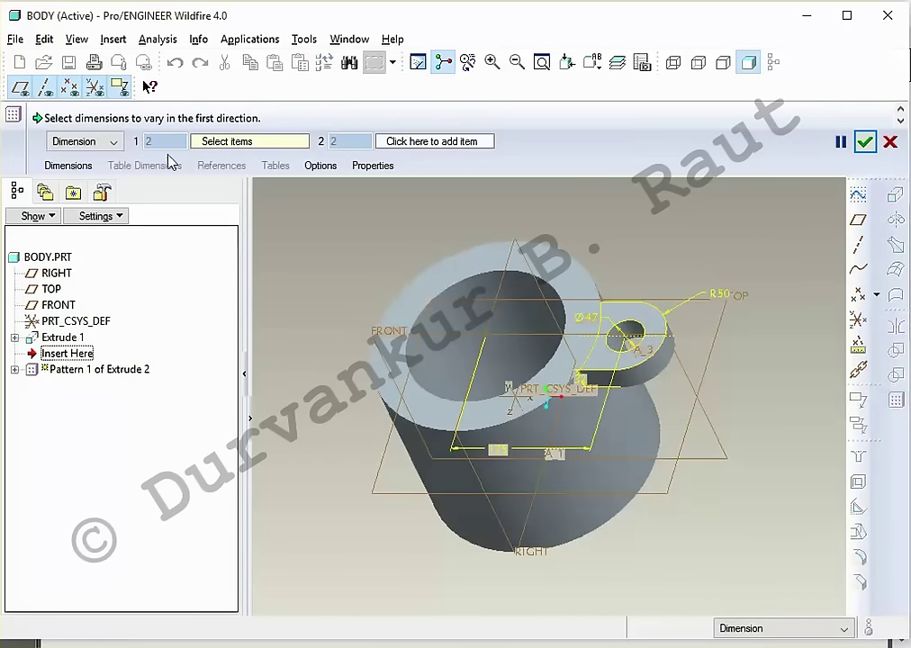
left_click(83, 141)
left_click(61, 188)
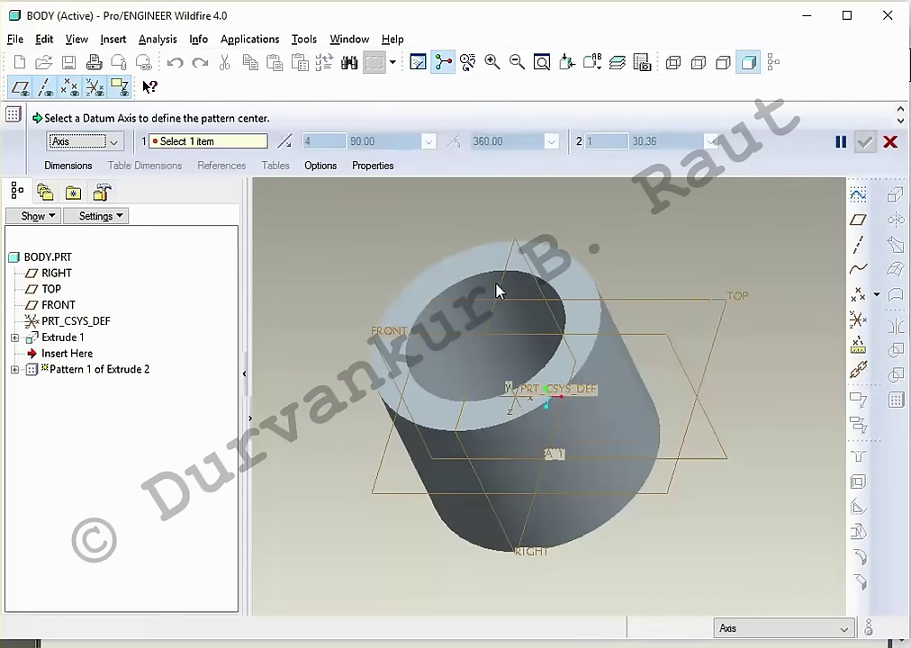
left_click(500, 358)
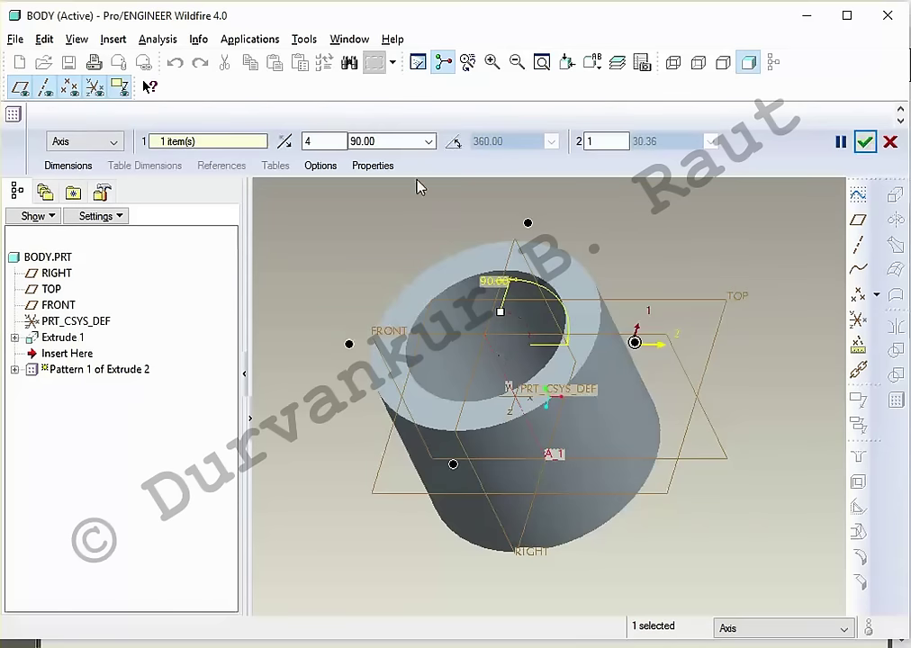
Step: Set the lug pattern to 3 members spaced 120° apart and finish it
key("BackSpace")
type("3")
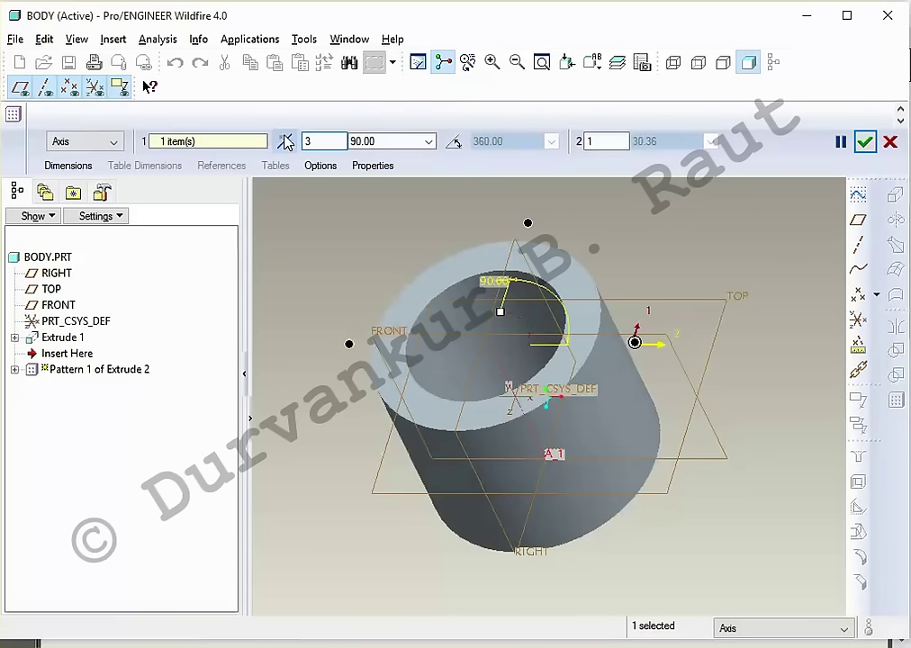
double_click(387, 144)
type("120")
key("Return")
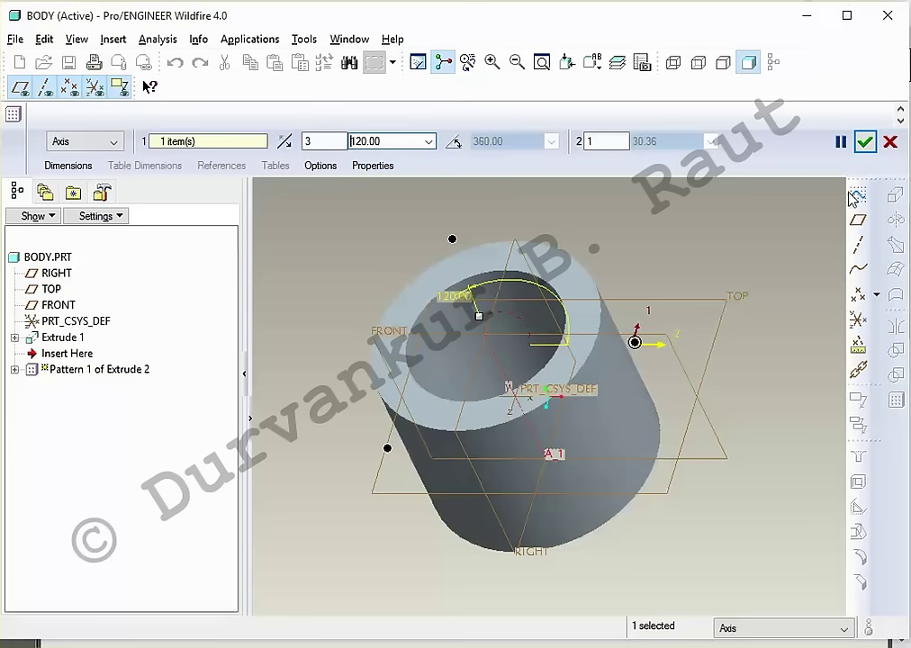
middle_click(707, 246)
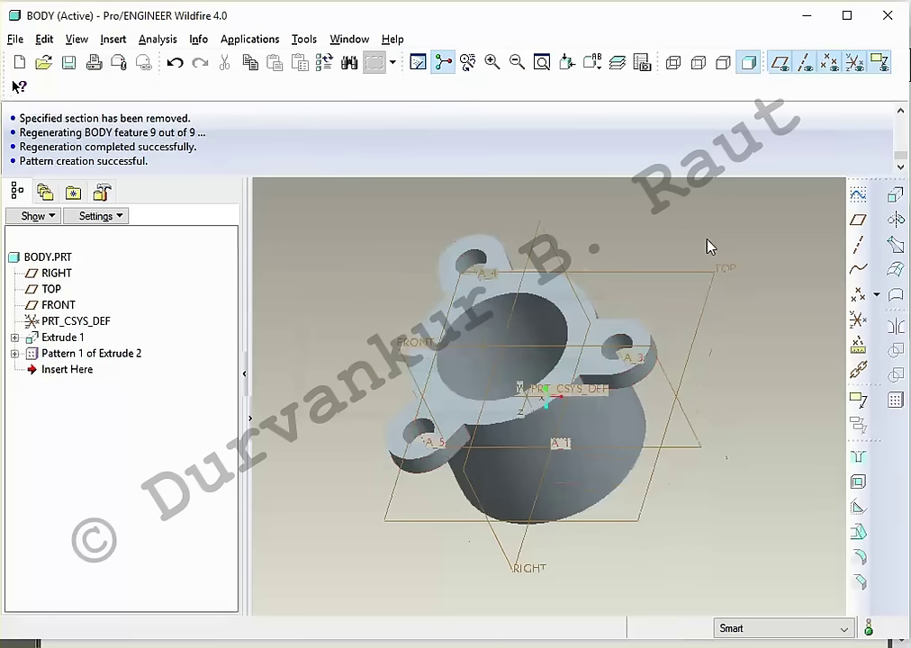
left_click(70, 354)
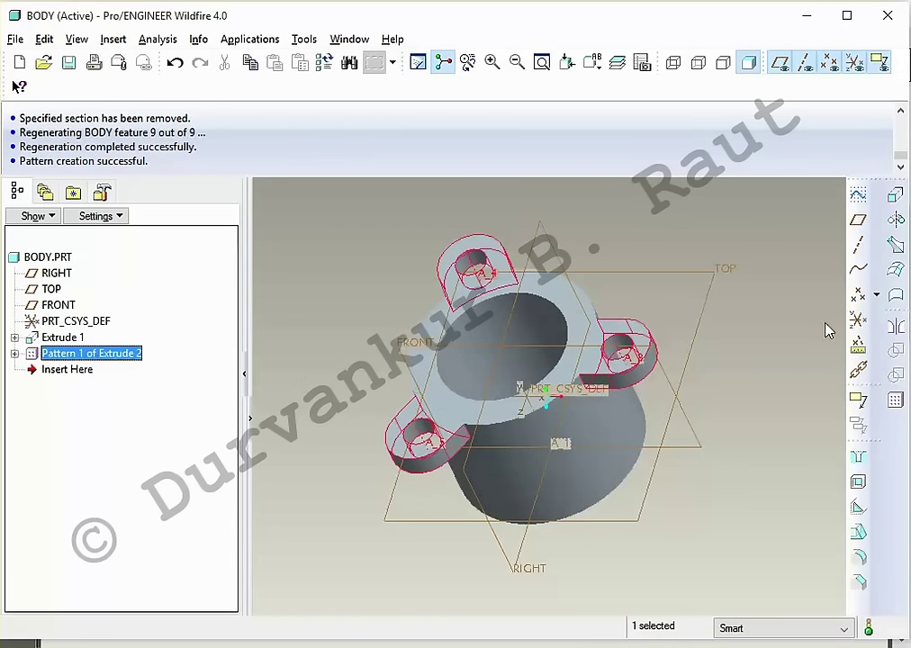
left_click(895, 326)
Step: Mirror the three-lug pattern about the TOP plane, giving six lugs
left_click(726, 270)
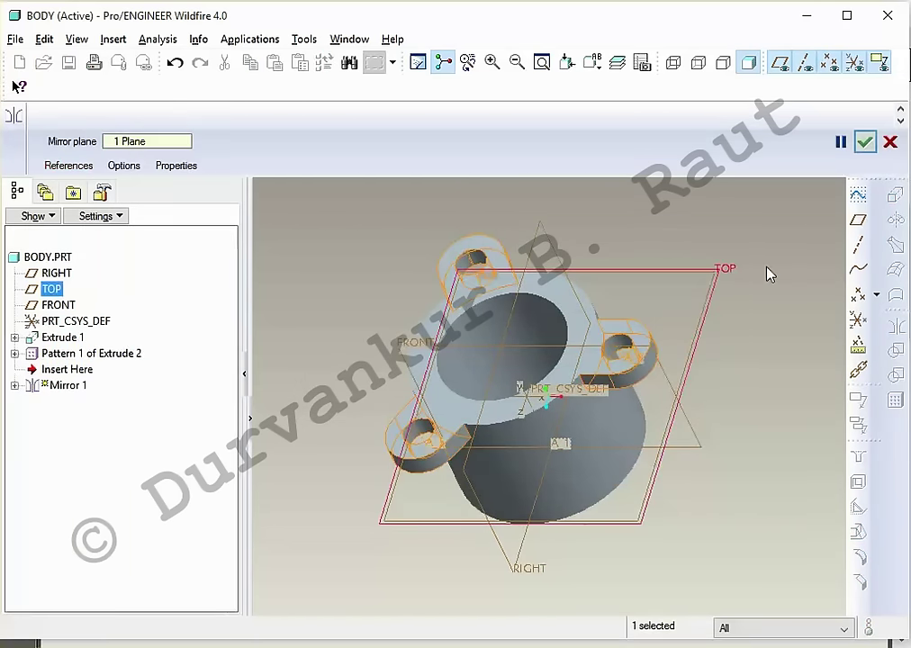
middle_click(770, 274)
left_click(769, 362)
mouse_move(769, 361)
middle_mouse_down()
mouse_move(775, 296)
mouse_move(773, 366)
mouse_move(768, 340)
mouse_move(772, 358)
middle_mouse_up()
Step: Save the BODY part and view it in an isometric orientation
key("ctrl+s")
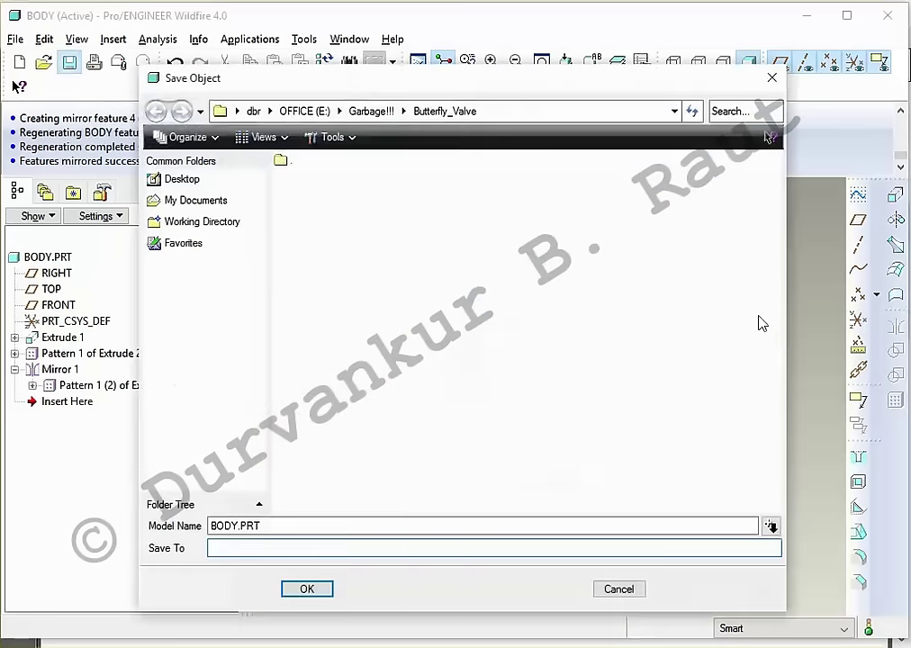
middle_click(760, 322)
mouse_move(763, 309)
middle_mouse_down()
mouse_move(759, 300)
mouse_move(762, 309)
middle_mouse_up()
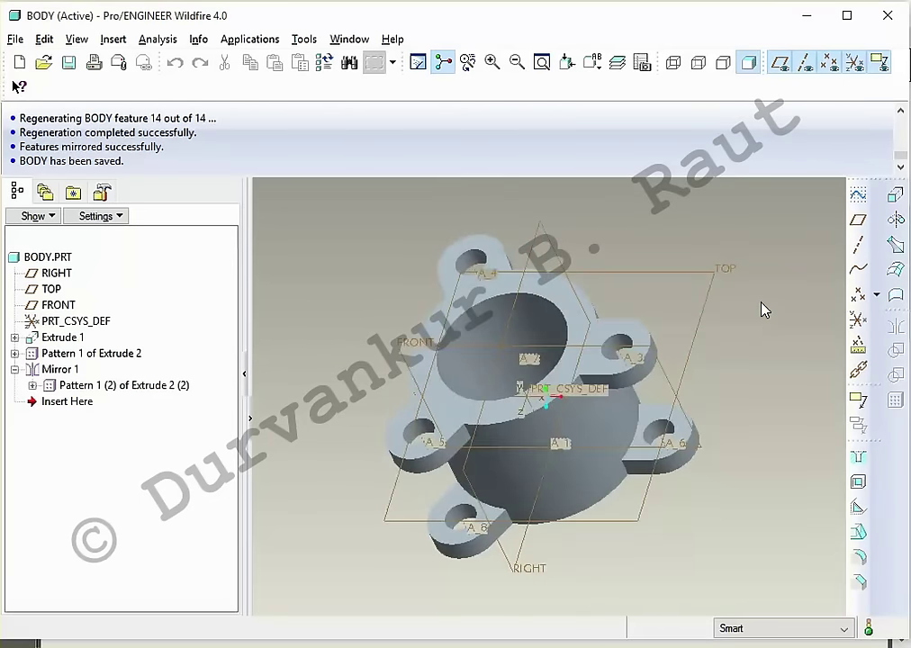
key("alt+Tab")
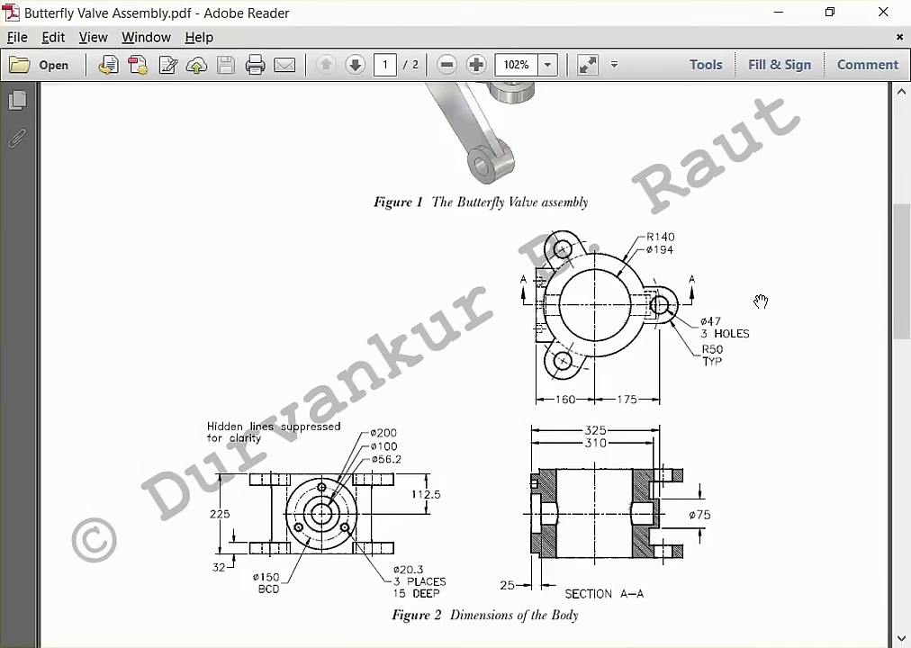
key("alt+Tab")
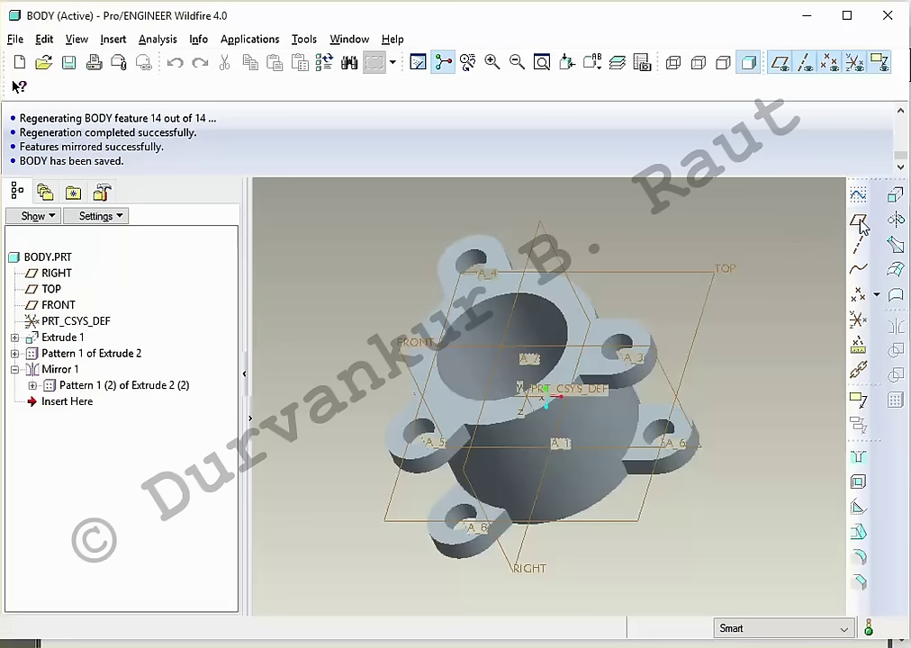
Step: Create datum plane DTM1 offset 160 from RIGHT on the left side of the body
left_click(858, 220)
left_click(545, 238)
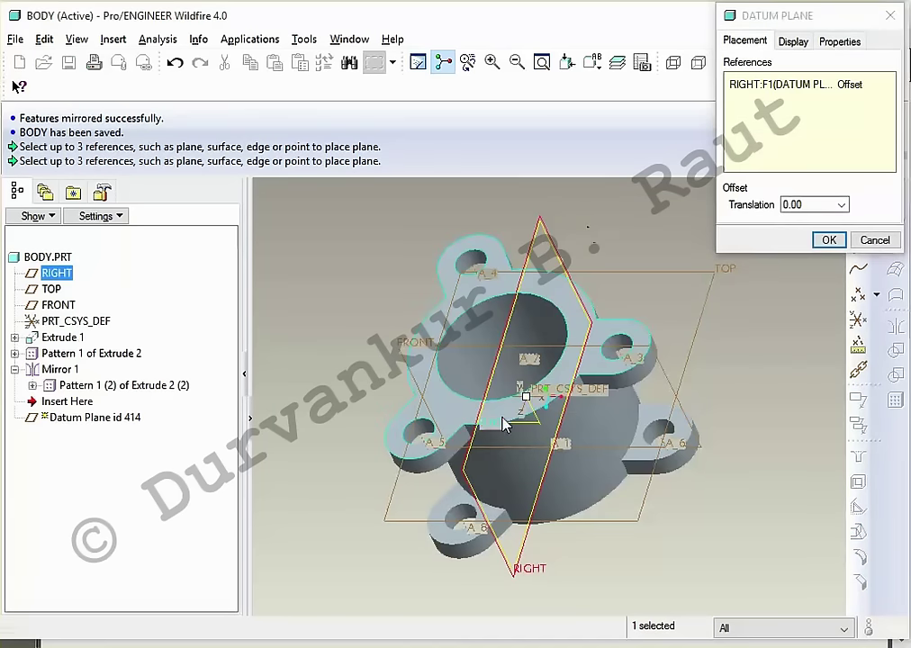
left_click_drag(524, 398, 382, 396)
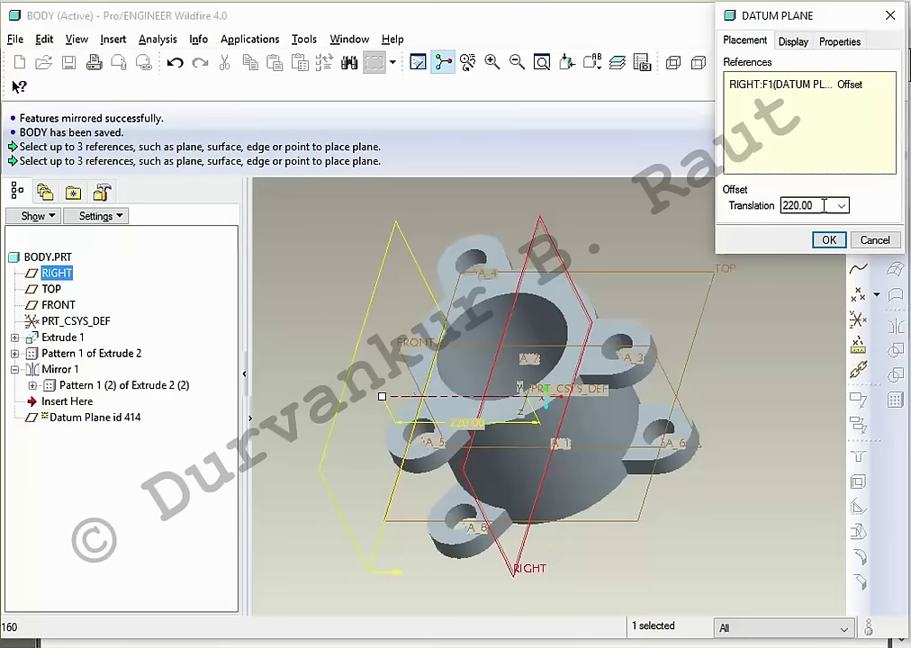
type("160")
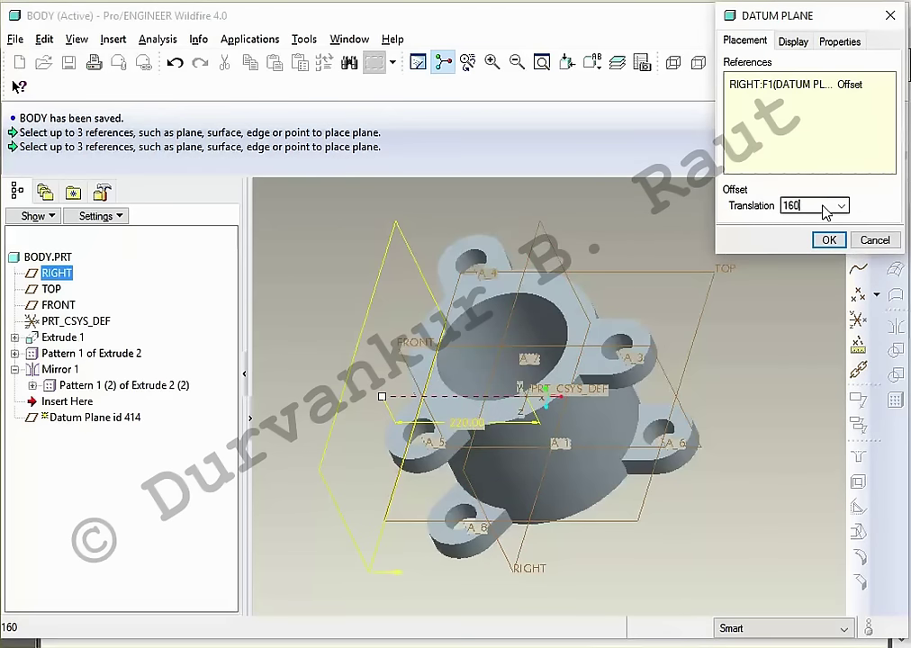
key("Return")
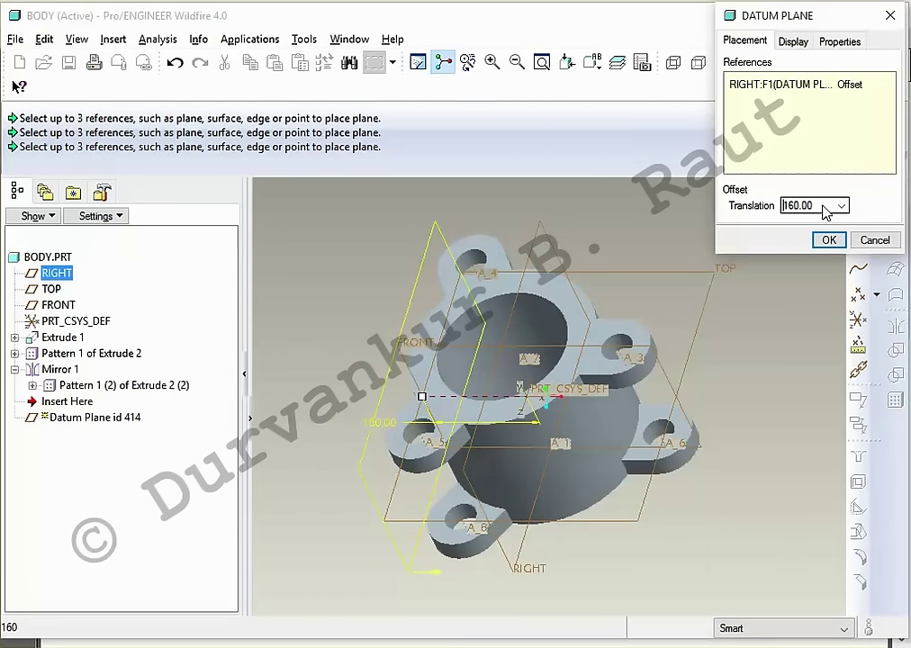
key("Return")
left_click(827, 240)
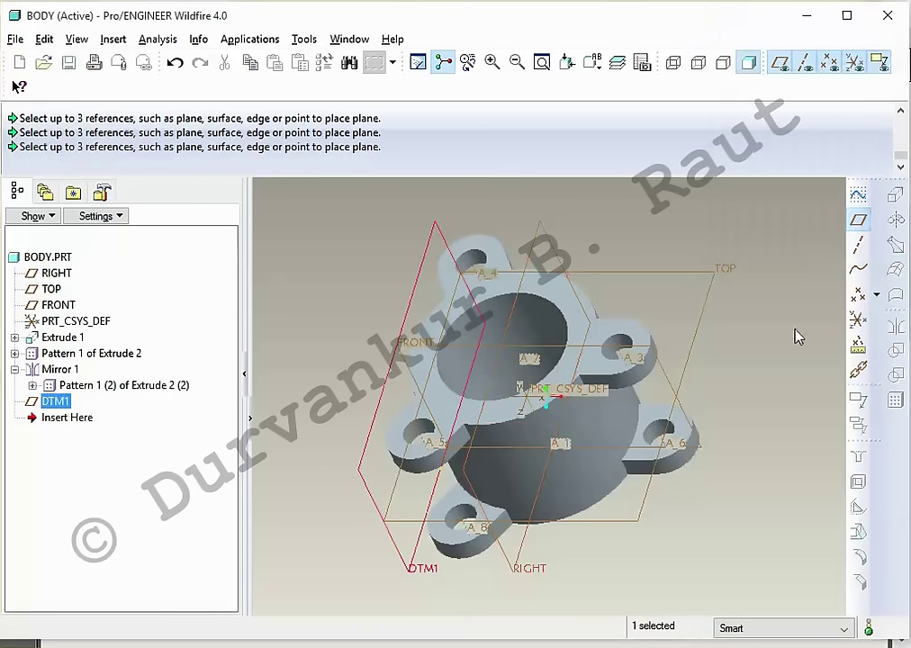
left_click(808, 355)
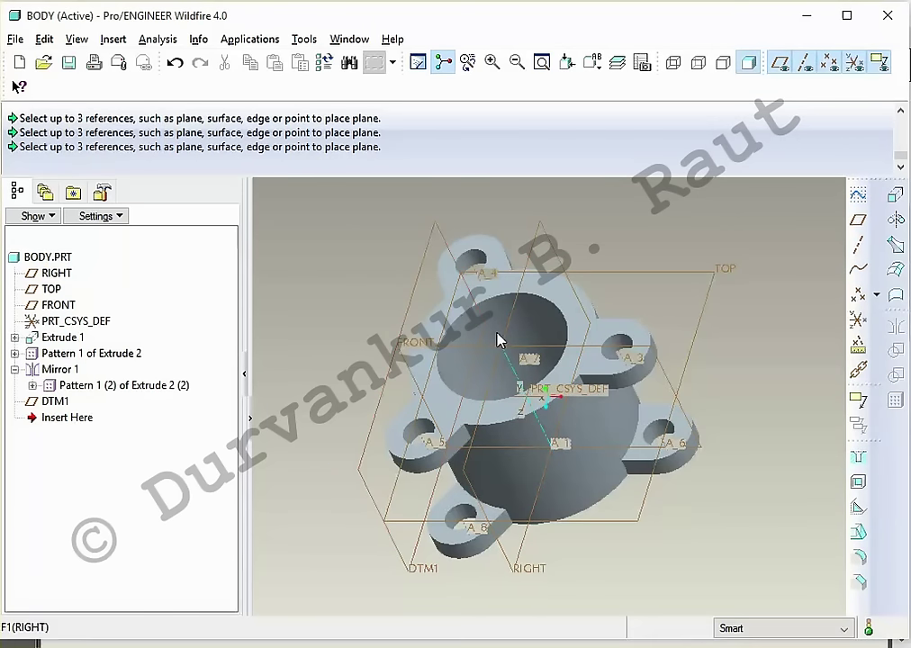
left_click(425, 277)
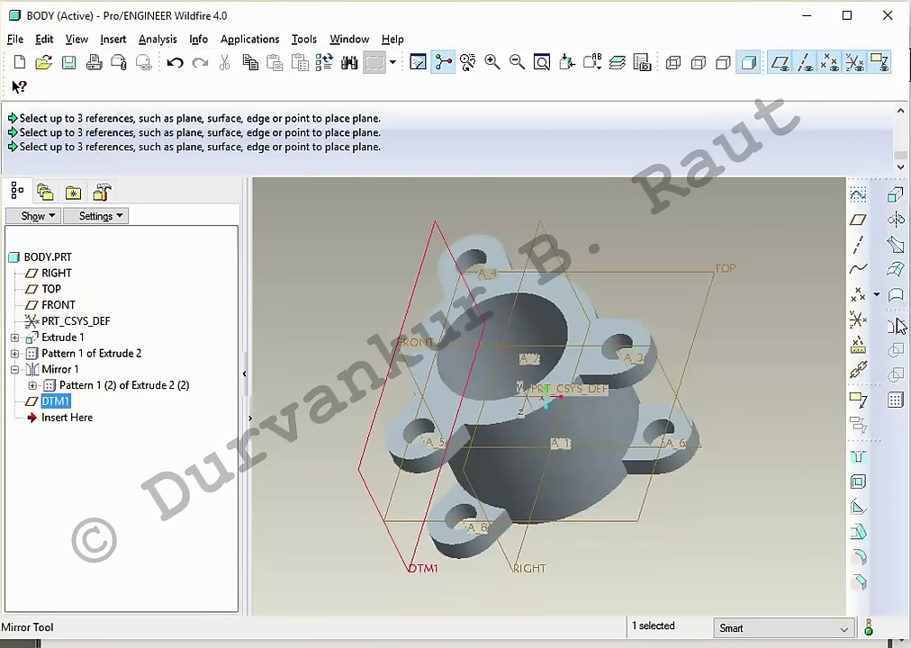
left_click(896, 208)
Step: Place the Extrude 3 sketch on DTM1 with flipped view direction and Top orientation
left_click(118, 165)
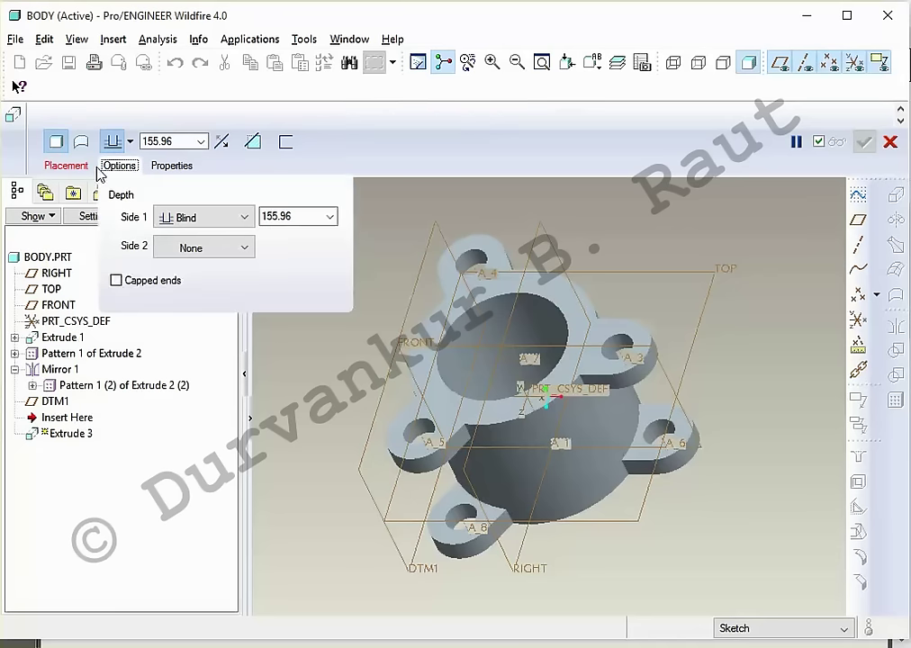
left_click(70, 167)
left_click(187, 209)
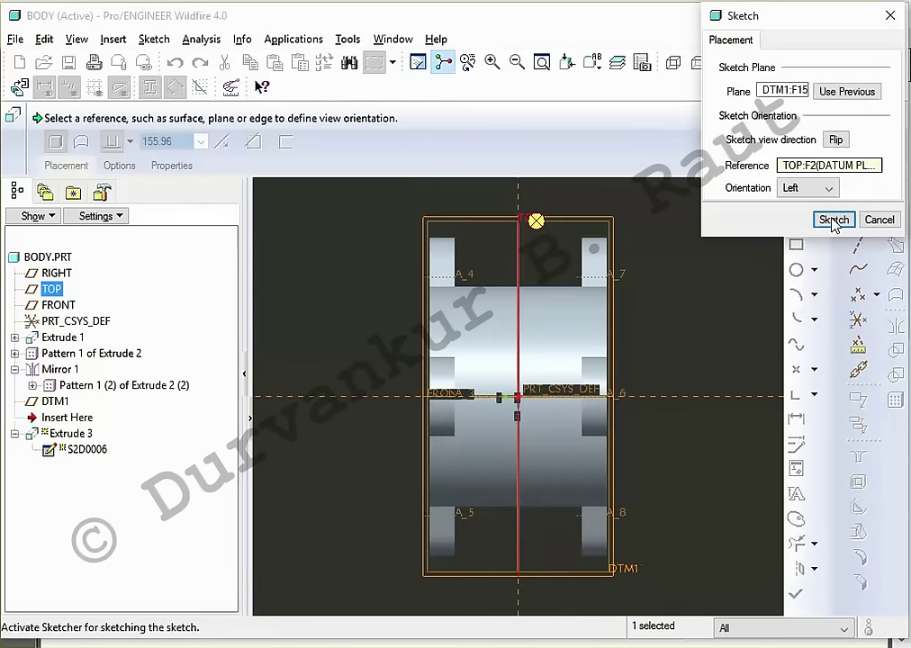
left_click(836, 140)
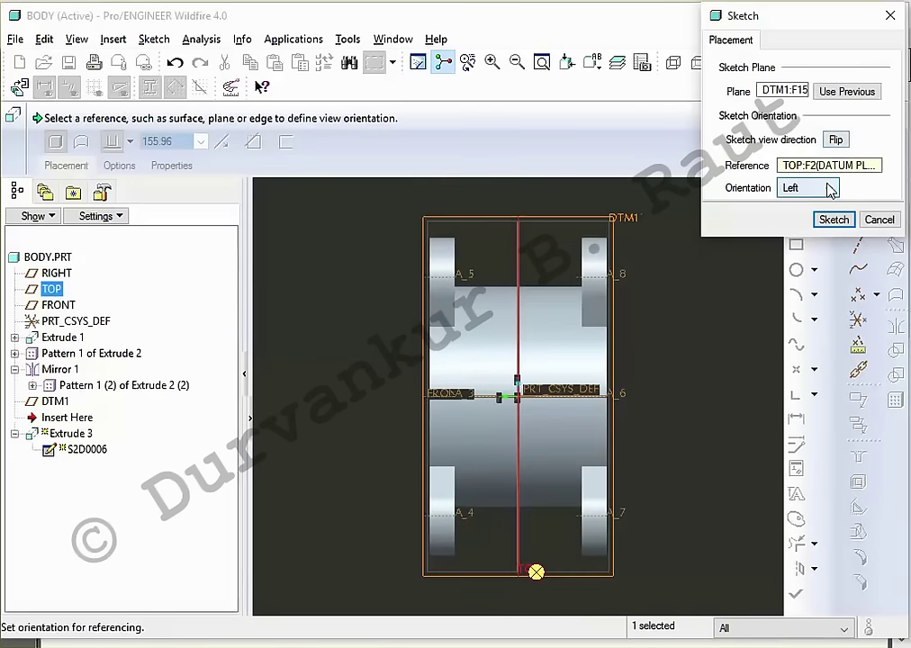
left_click(807, 187)
left_click(772, 204)
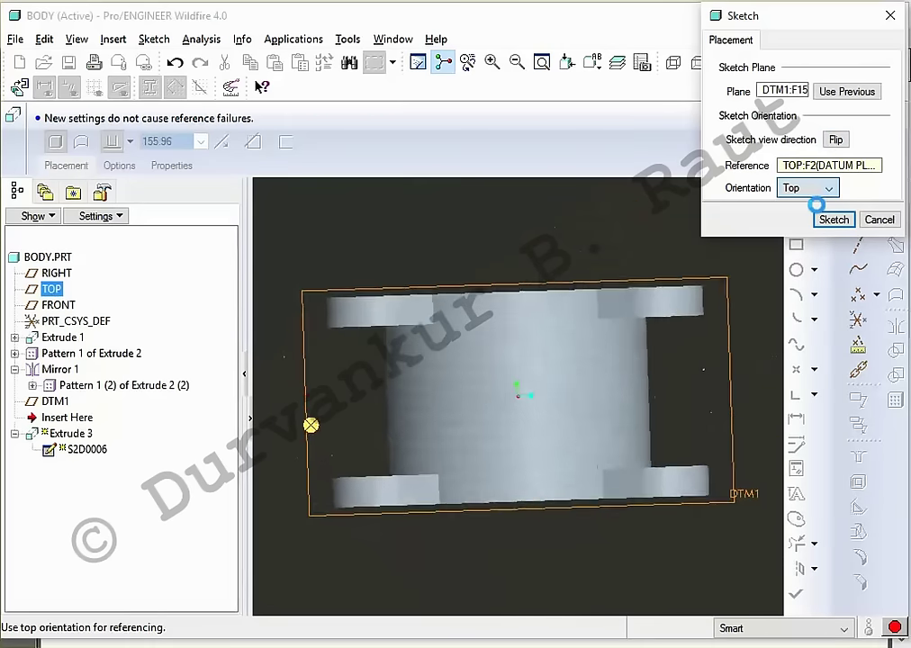
left_click(829, 221)
middle_click(739, 258)
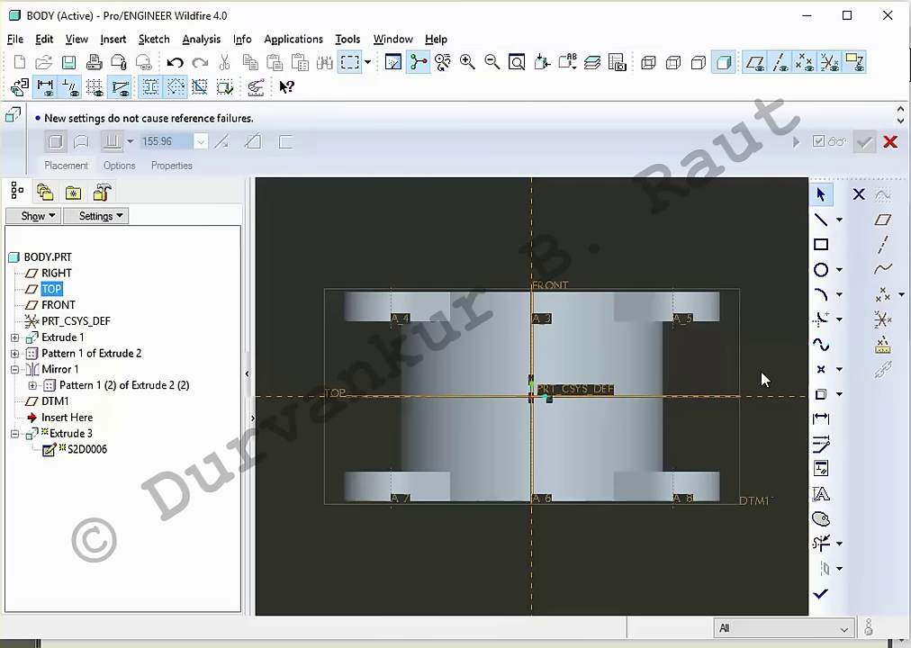
key("alt+Tab")
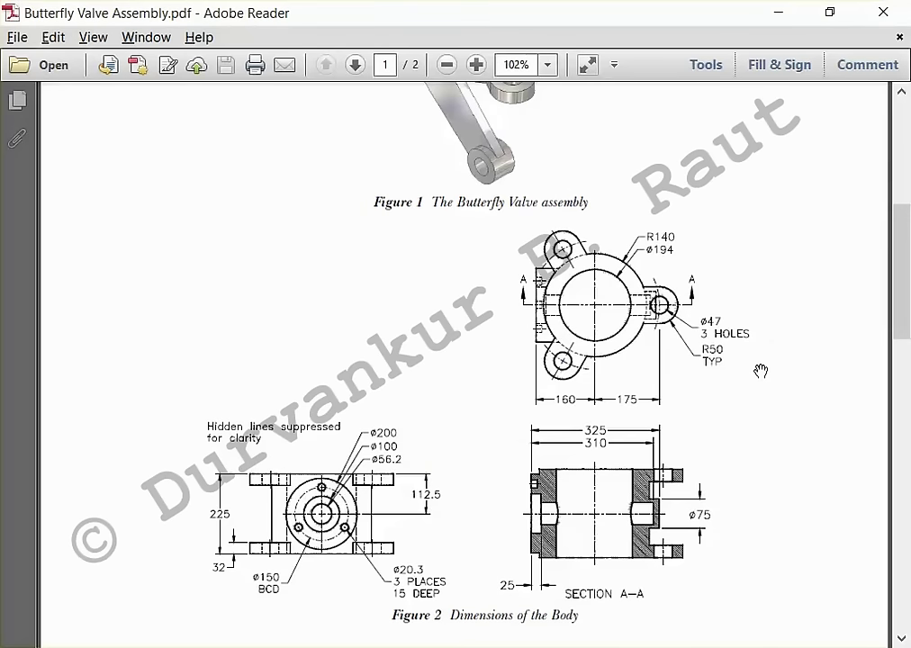
Step: Zoom and pan the valve drawing PDF to study Figure 2's body dimensions
scroll(321, 541, "down", 2)
scroll(370, 248, "down", 2)
scroll(460, 311, "up", 5)
scroll(448, 329, "up", 1, "ctrl")
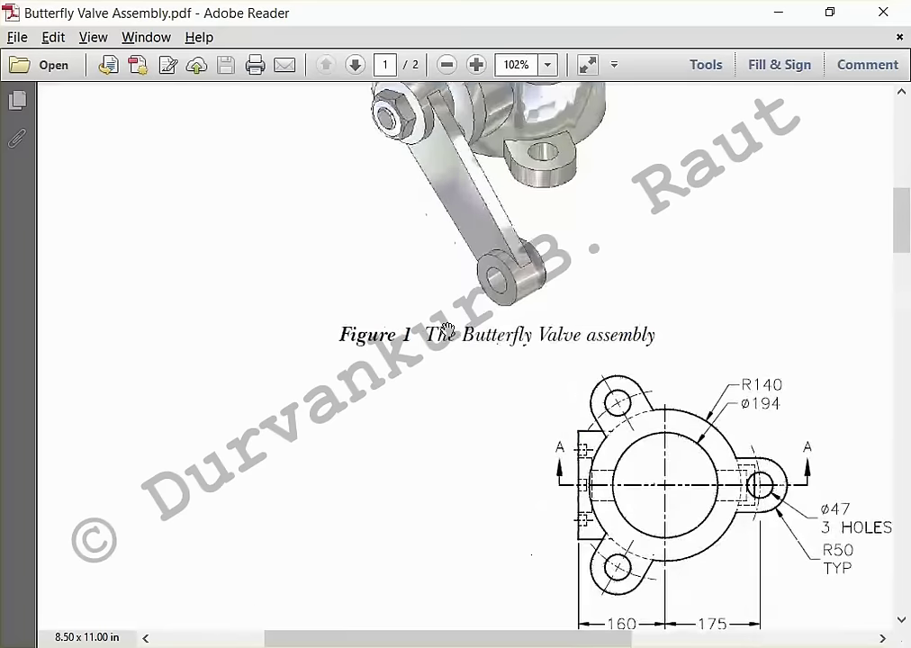
scroll(447, 329, "up", 2, "ctrl")
left_click_drag(351, 541, 734, 220)
scroll(511, 299, "down", 2, "ctrl")
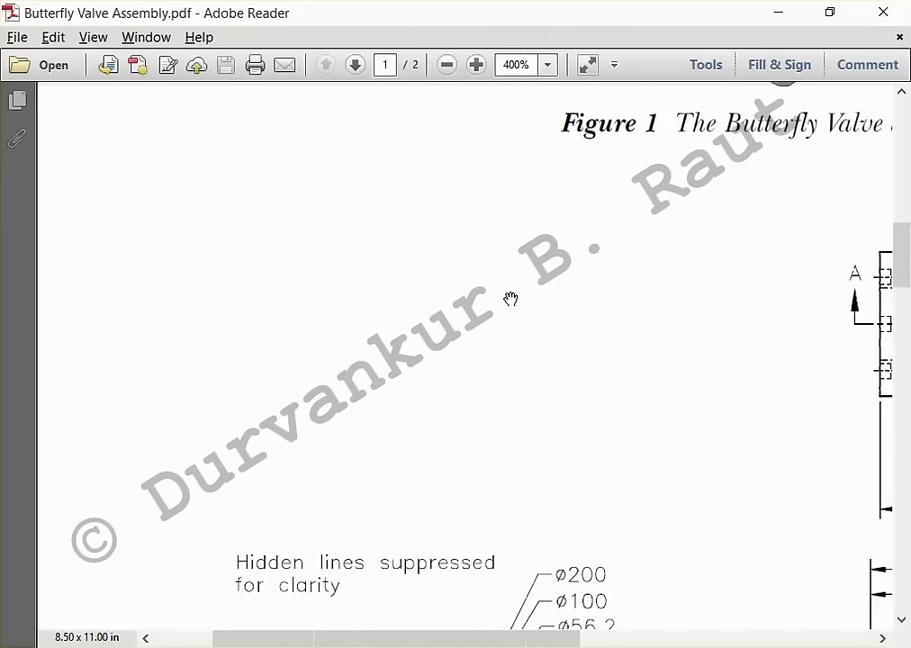
scroll(510, 310, "down", 1, "ctrl")
scroll(536, 279, "down", 3)
scroll(566, 250, "down", 1)
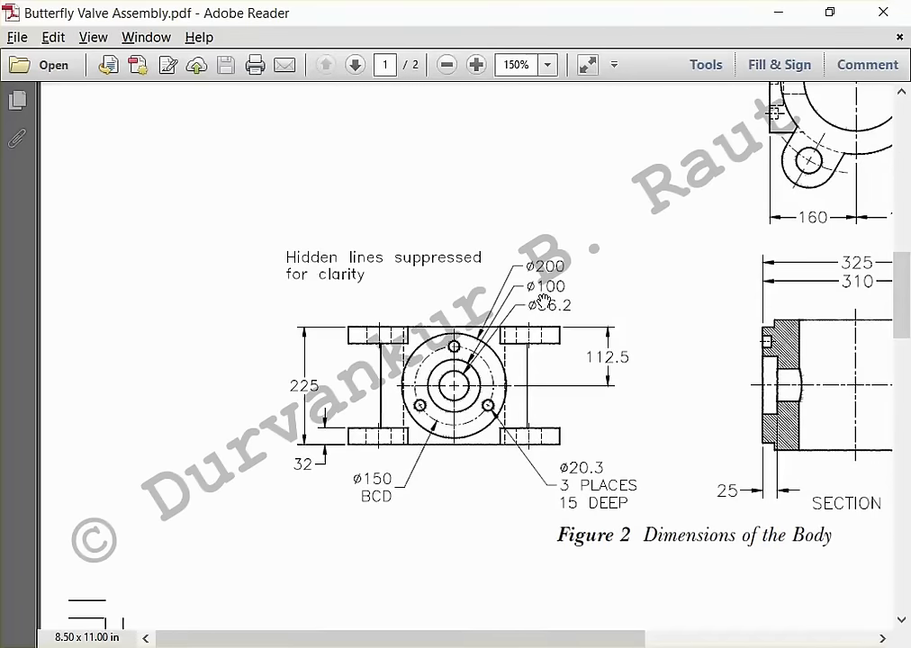
scroll(544, 299, "up", 1, "ctrl")
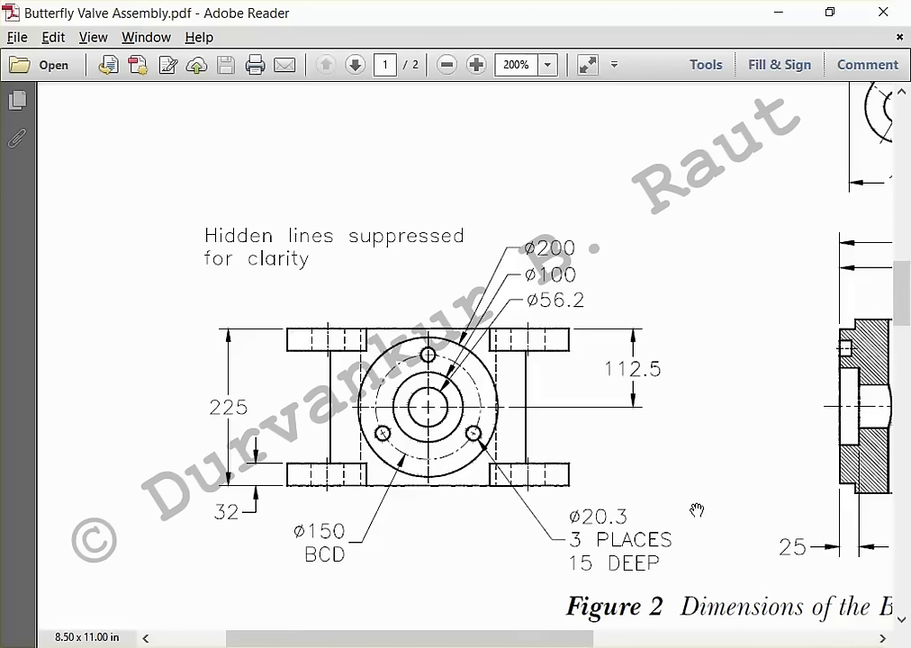
scroll(568, 410, "down", 1, "ctrl")
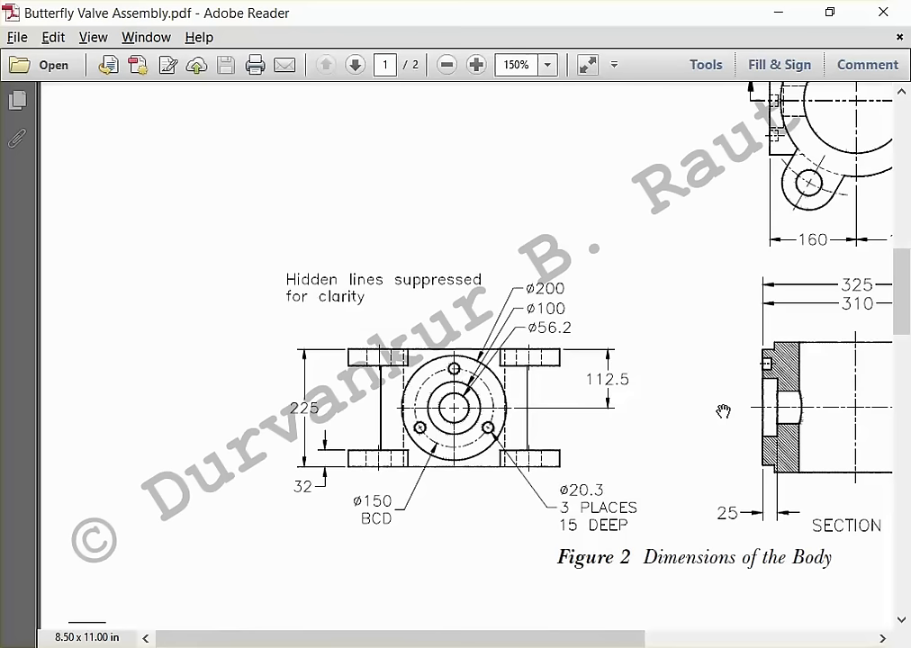
key("alt")
key("alt")
key("alt+Tab")
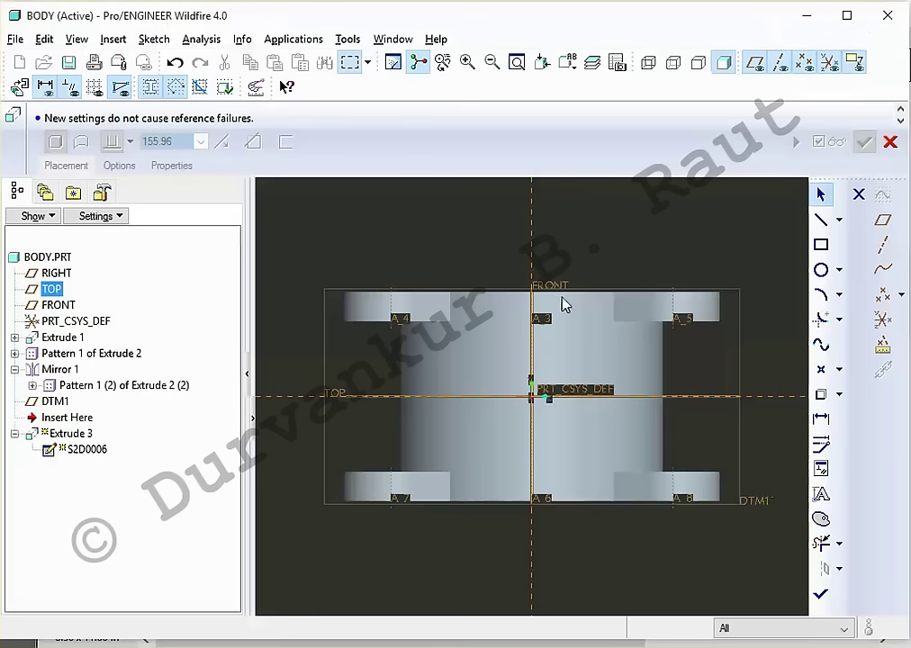
Step: Sketch a 200-diameter circle centred on the origin, with the model in hidden-line view
left_click(821, 270)
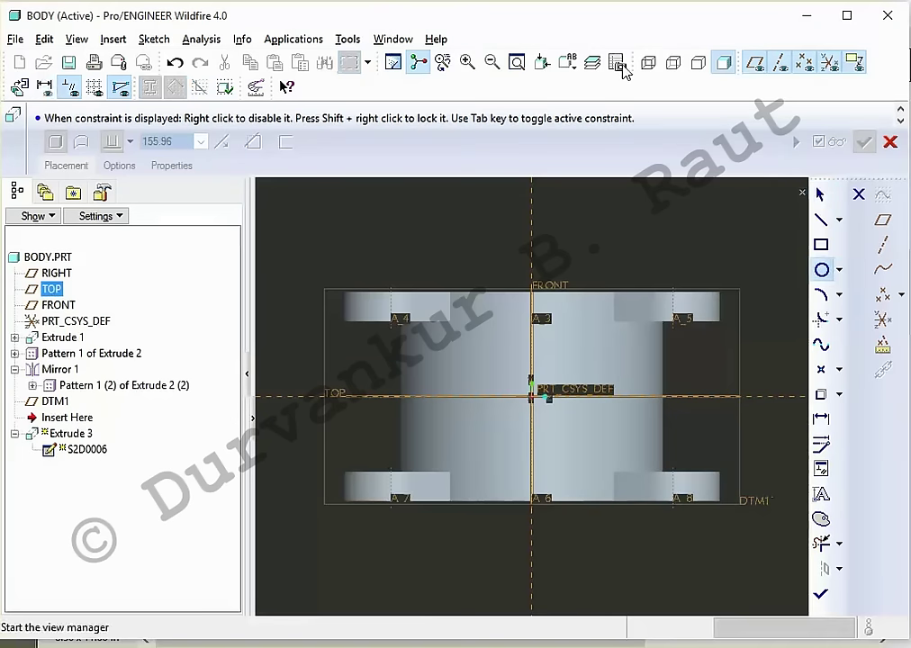
left_click(673, 62)
left_click(531, 396)
left_click(570, 448)
double_click(437, 333)
type("200")
key("Return")
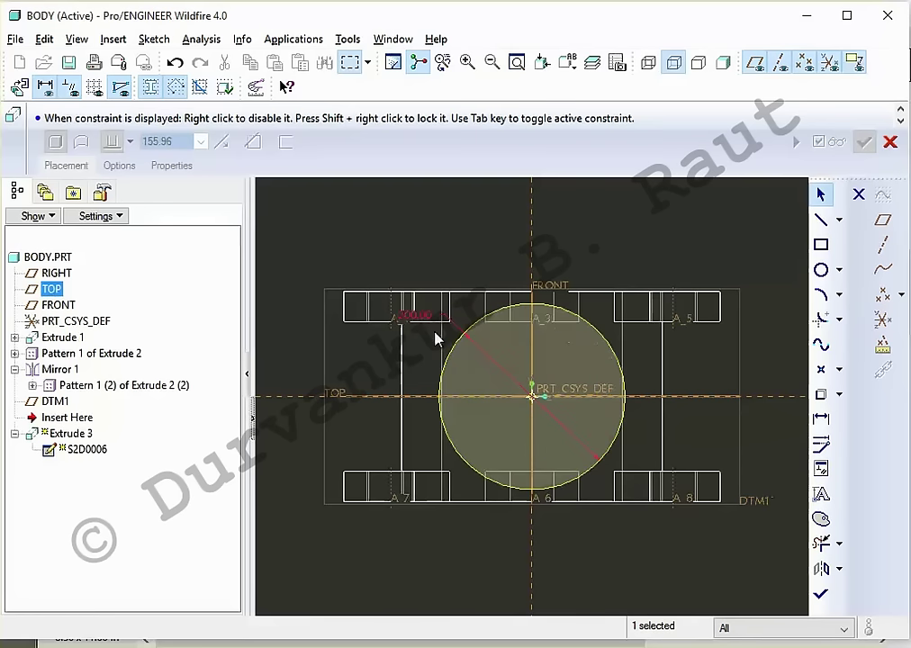
key("alt+Tab")
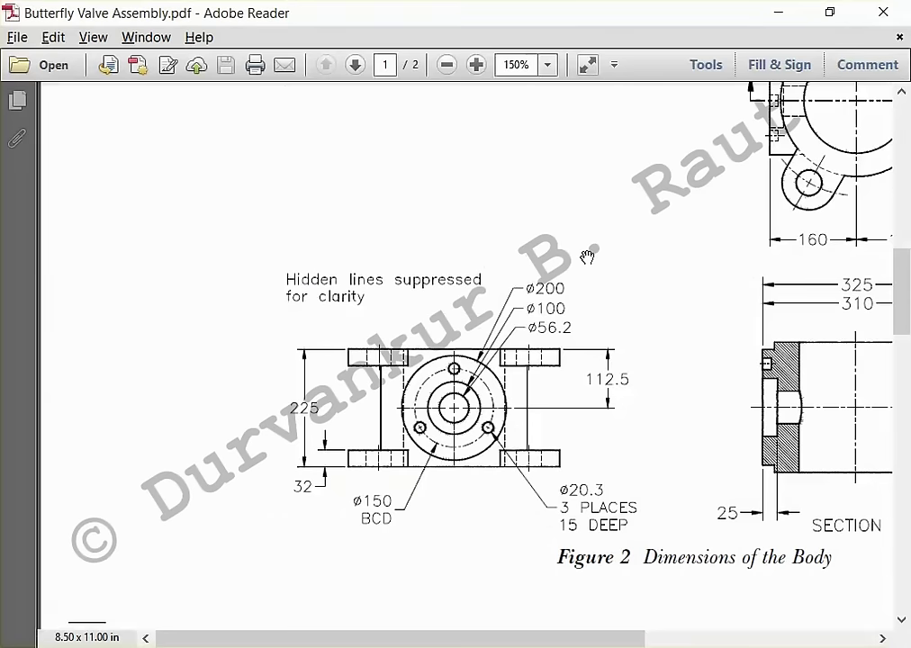
Step: Pan the PDF to check Section A-A of the body drawing
mouse_move(725, 411)
left_mouse_down()
mouse_move(378, 361)
mouse_move(563, 388)
left_mouse_up()
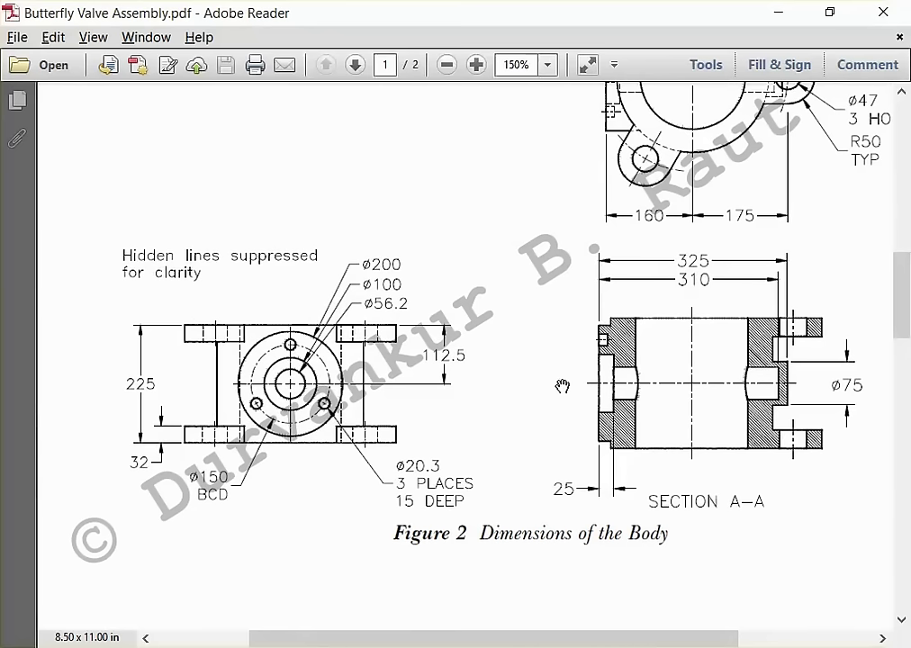
key("alt+Tab")
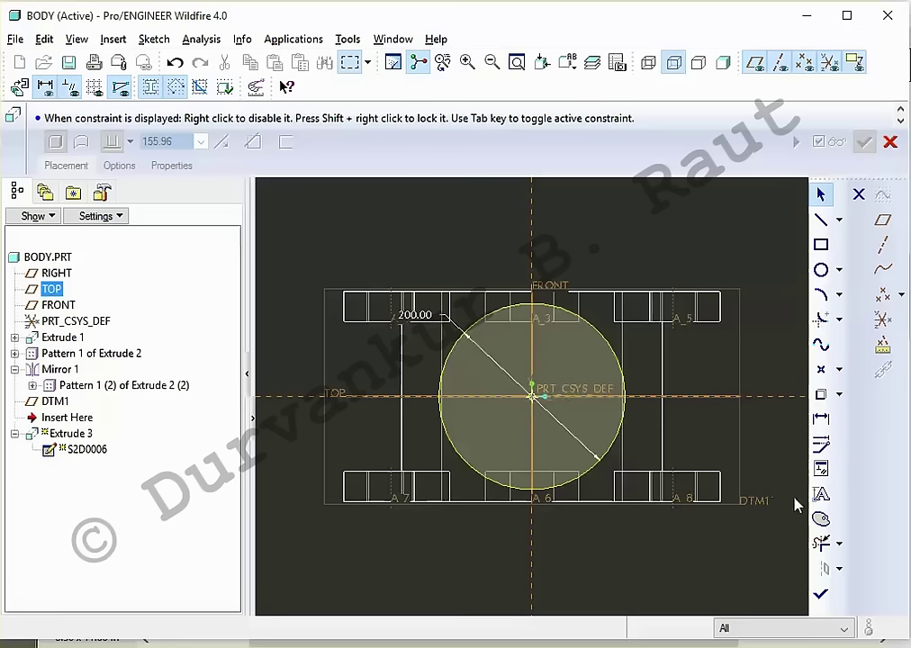
Step: Finish the sketch and extrude the 200 circle Up to Next surface in shaded view
left_click(820, 594)
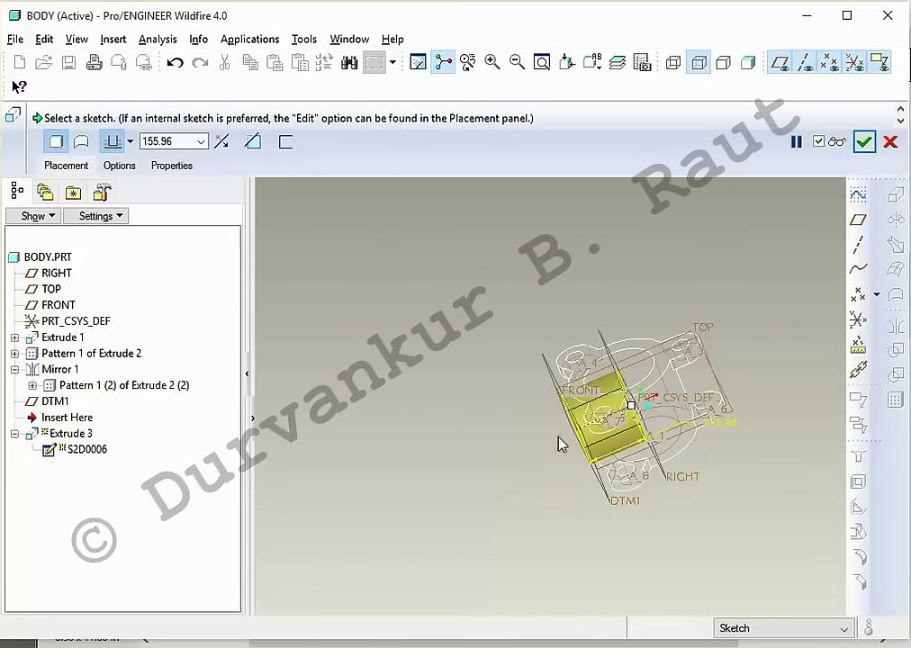
left_click(748, 62)
middle_click_drag(701, 308, 725, 291)
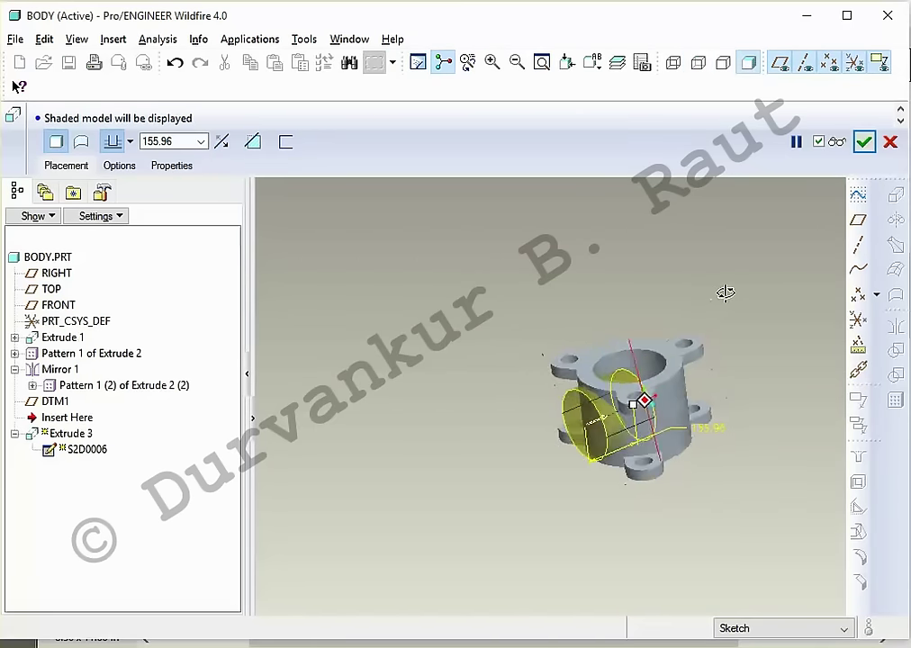
left_click(130, 141)
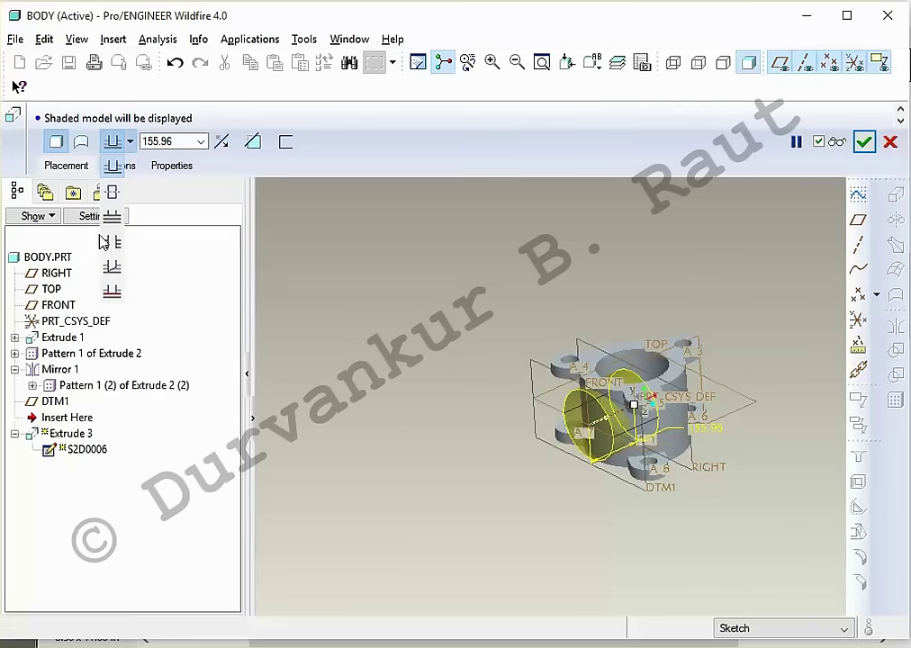
left_click(115, 226)
middle_click(638, 425)
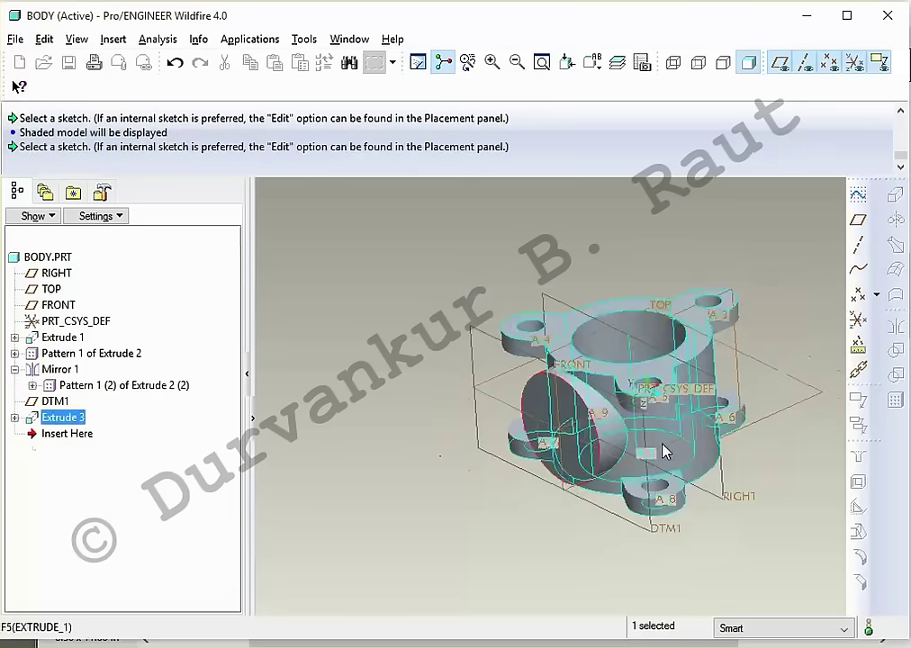
Step: Orbit and zoom to inspect the new boss and bore, then reset to the default view
left_click(684, 373)
mouse_move(684, 374)
middle_mouse_down()
mouse_move(693, 421)
mouse_move(646, 386)
mouse_move(655, 398)
middle_mouse_up()
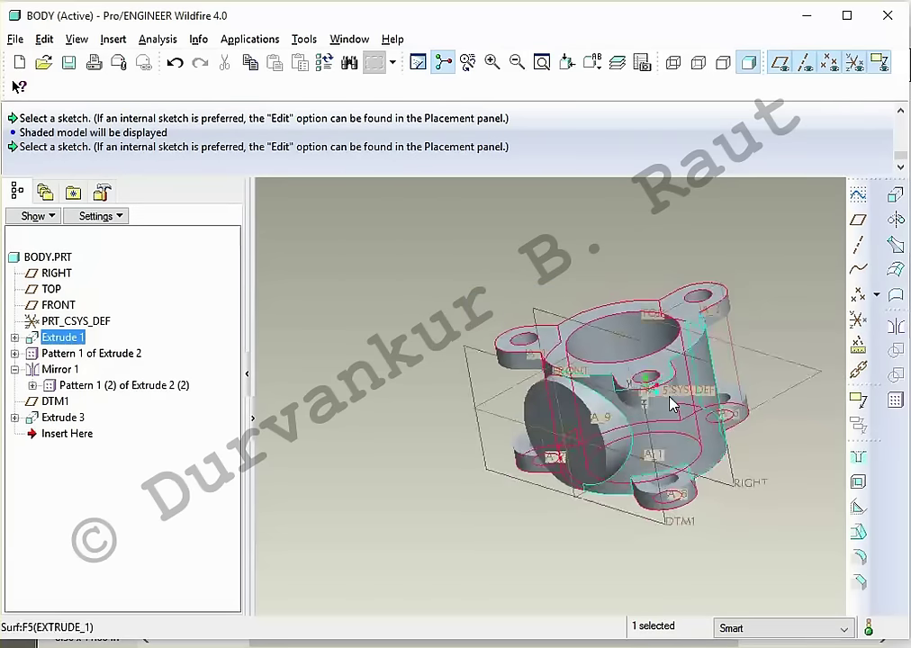
scroll(630, 432, "down", 5)
mouse_move(630, 443)
middle_mouse_down()
mouse_move(628, 394)
mouse_move(622, 500)
mouse_move(585, 400)
mouse_move(574, 443)
mouse_move(671, 434)
mouse_move(602, 424)
mouse_move(584, 441)
mouse_move(580, 544)
mouse_move(704, 454)
middle_mouse_up()
scroll(581, 441, "up", 3)
scroll(581, 441, "up", 2)
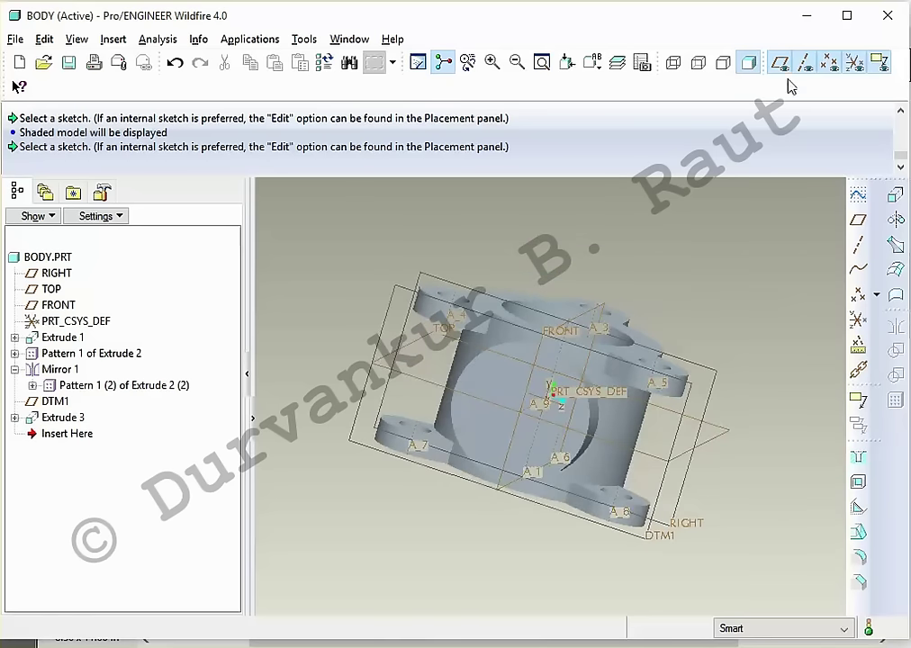
scroll(697, 432, "down", 3)
scroll(682, 426, "down", 2)
scroll(684, 427, "up", 2)
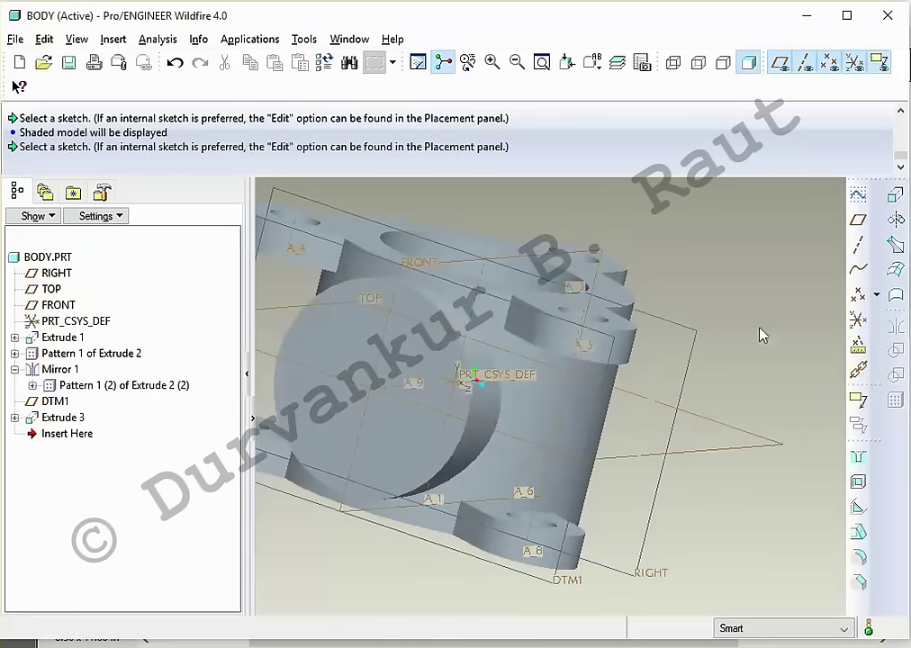
key("alt+Tab")
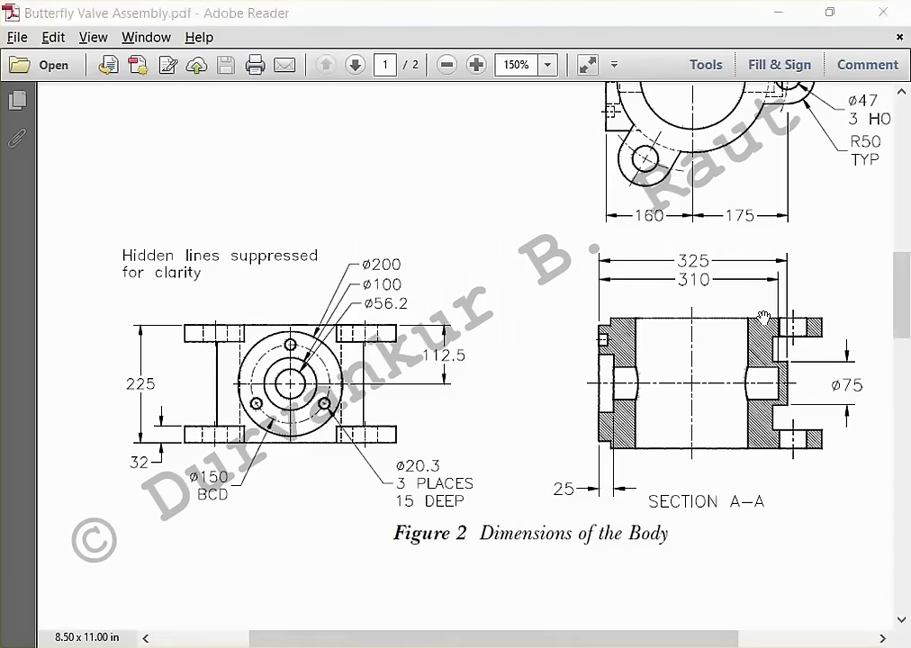
key("alt+Tab")
key("ctrl+d")
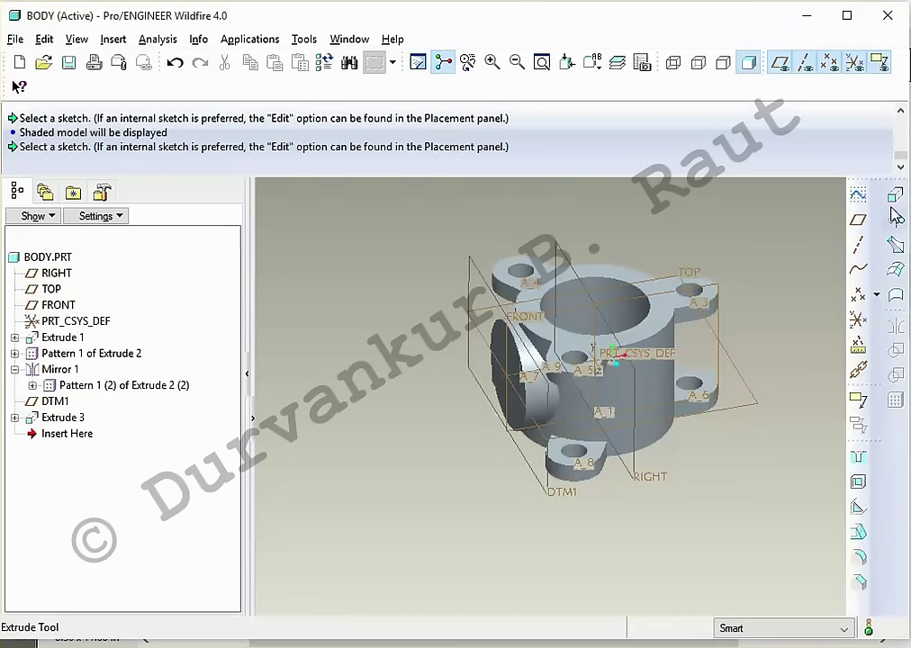
Step: Start a datum plane offset from DTM1 and check the drawing PDF for its distance
left_click(480, 270)
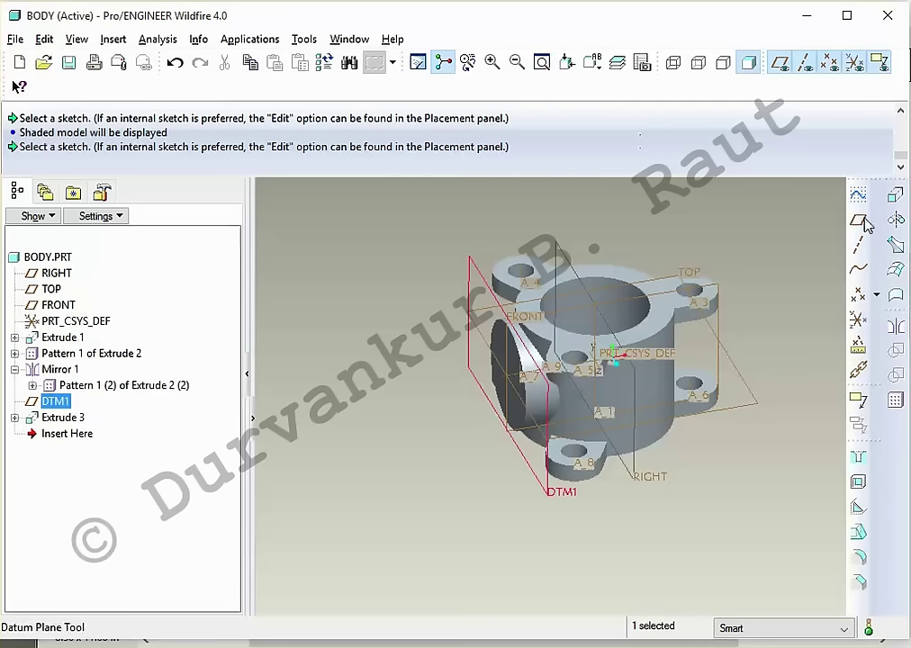
left_click(858, 219)
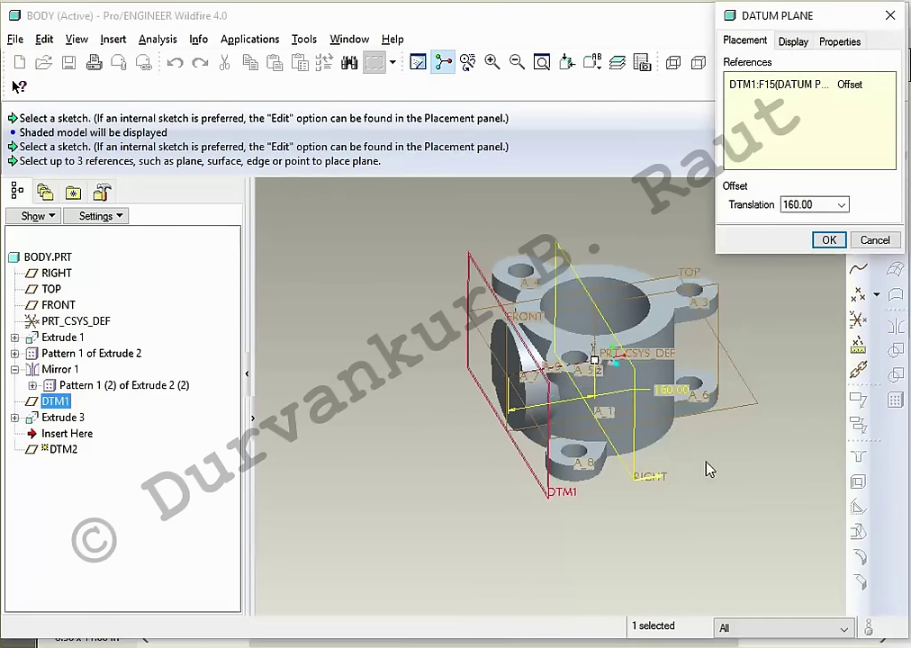
middle_click_drag(708, 524, 686, 469)
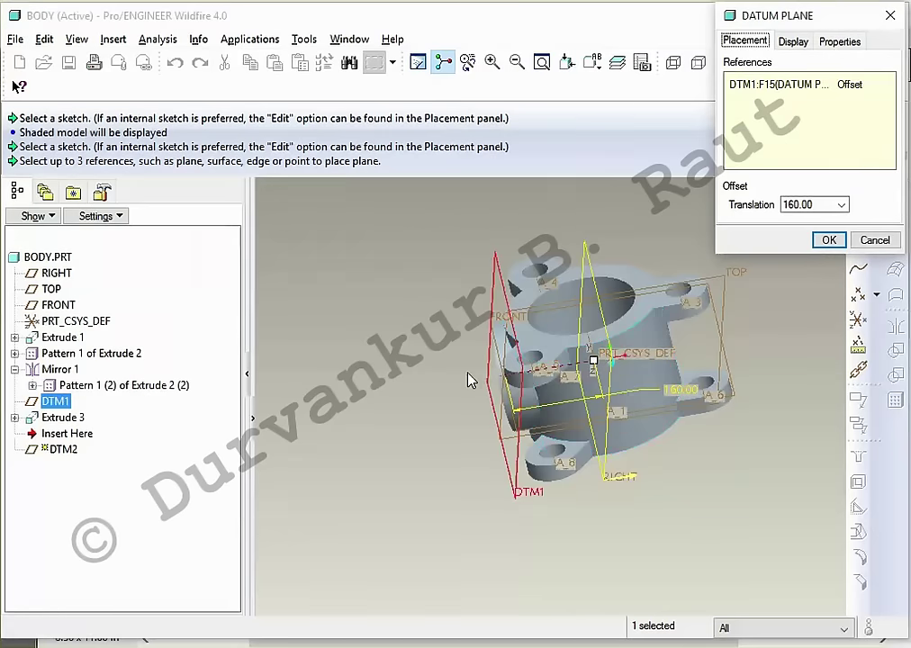
key("alt+Tab")
key("alt+Tab")
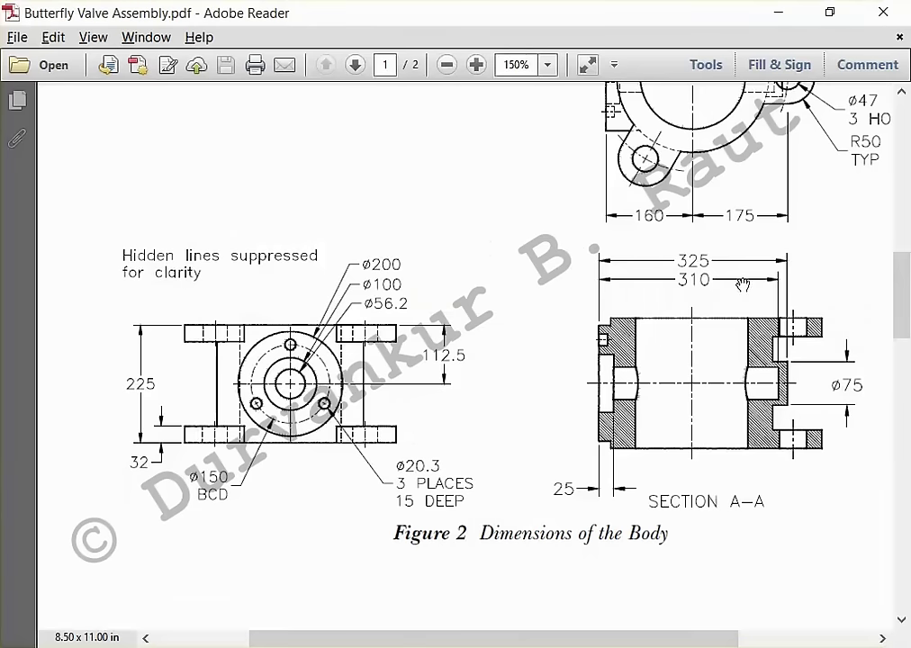
scroll(700, 250, "up", 1, "ctrl")
scroll(719, 364, "up", 1, "ctrl")
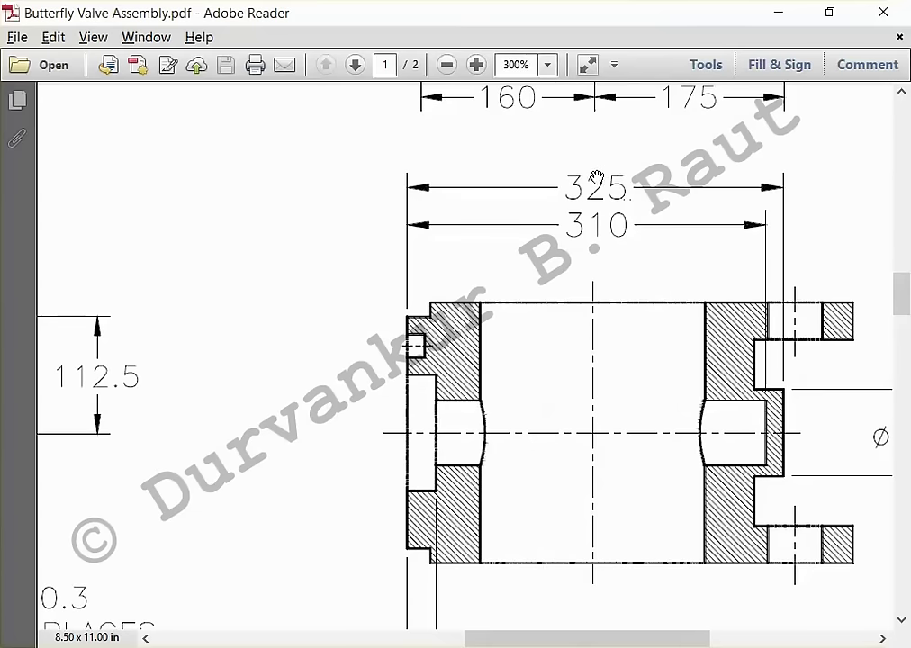
key("alt+Tab")
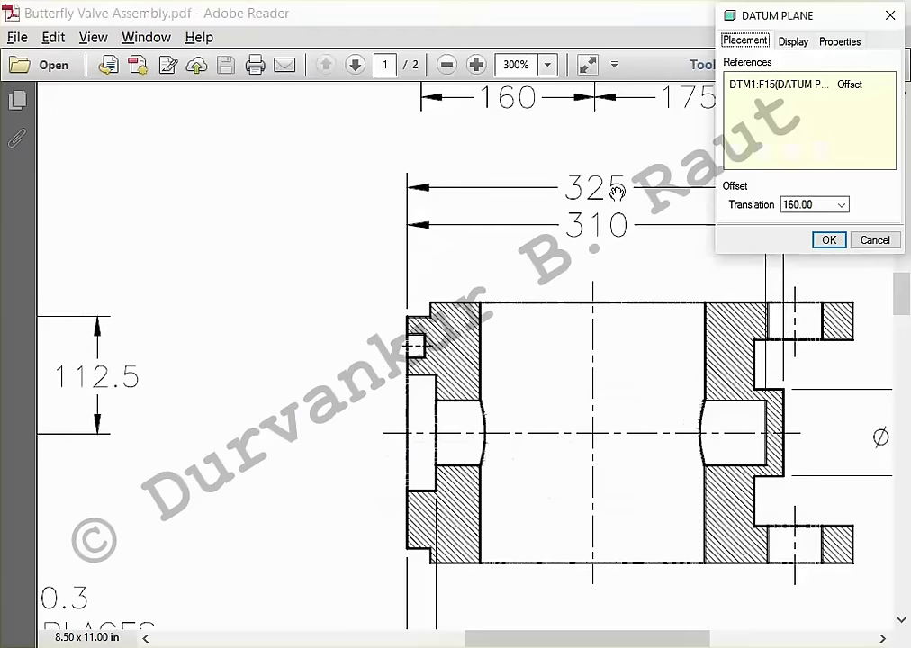
key("alt+Tab")
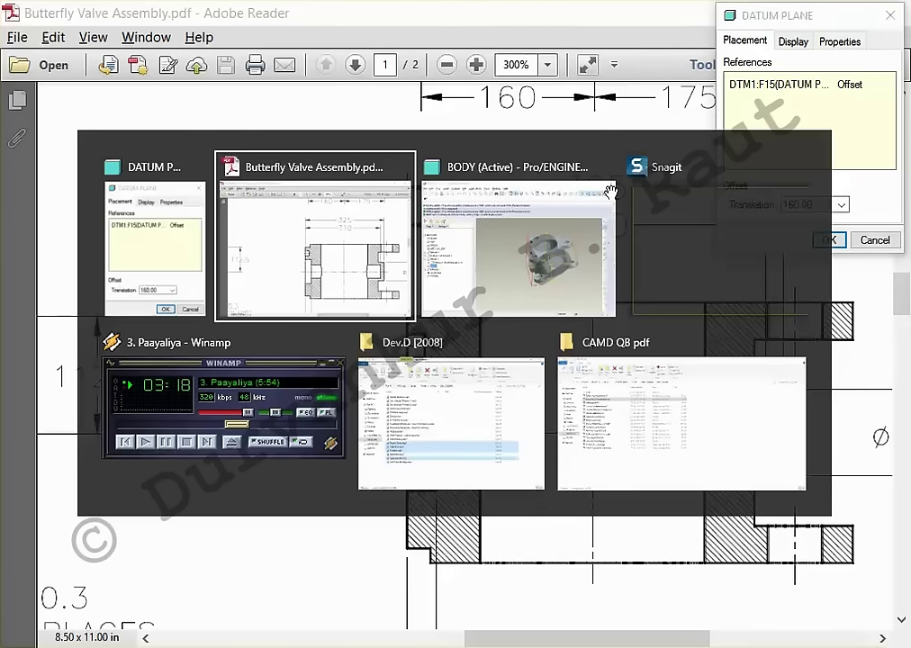
left_click(610, 191)
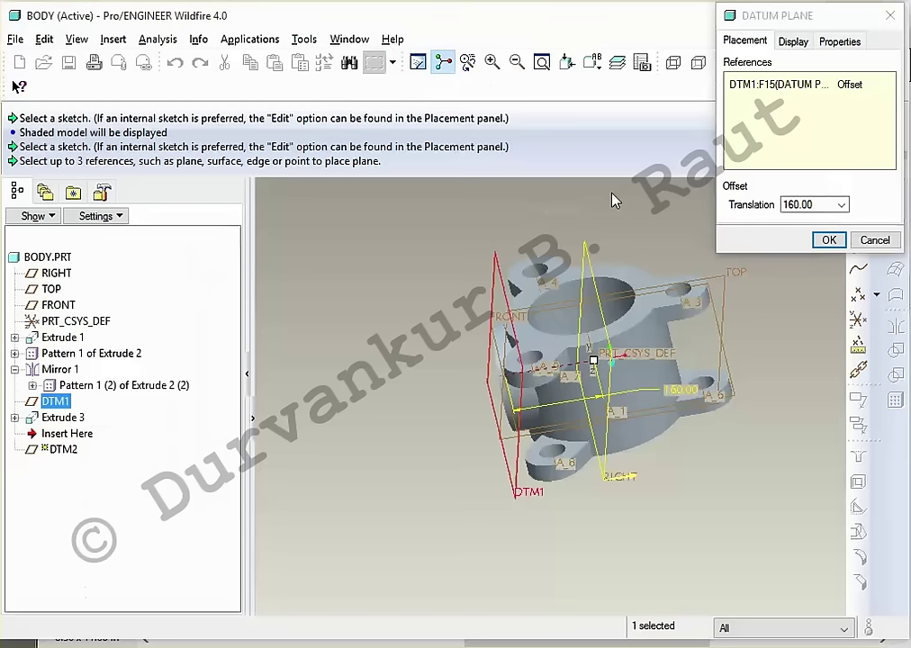
Step: Set the offset to 325 to create datum plane DTM2
double_click(820, 205)
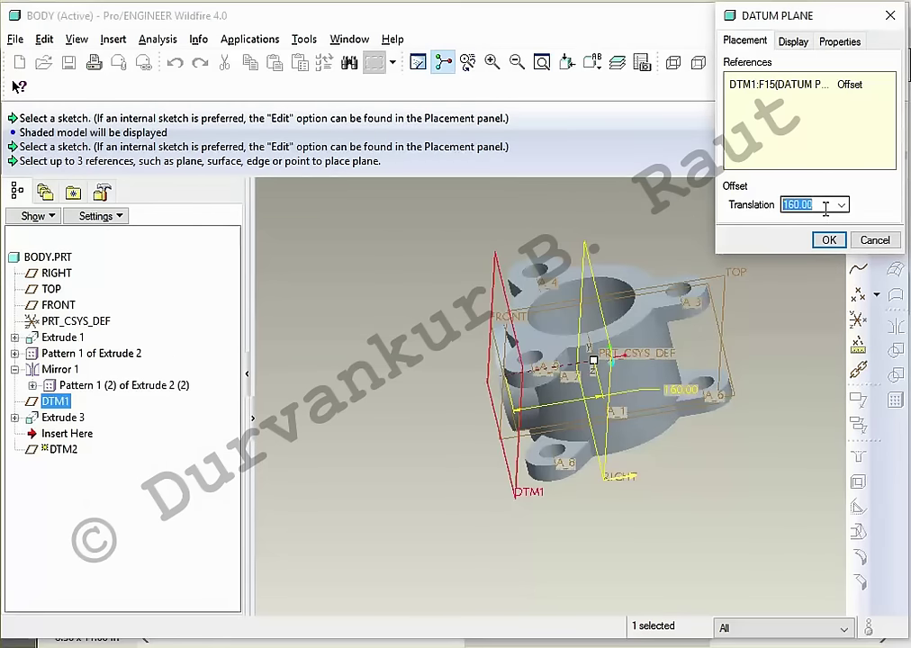
type("325")
key("Return")
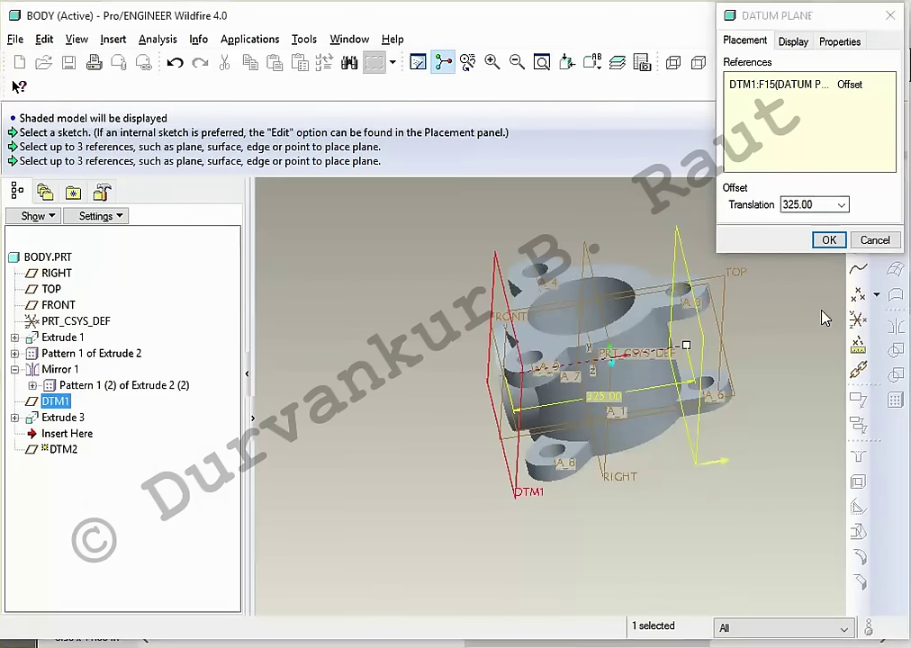
middle_click(821, 311)
Step: Switch to the FRONT saved view, orbit, and select DTM2 for a new extrusion
key("alt+Tab")
key("alt+Tab")
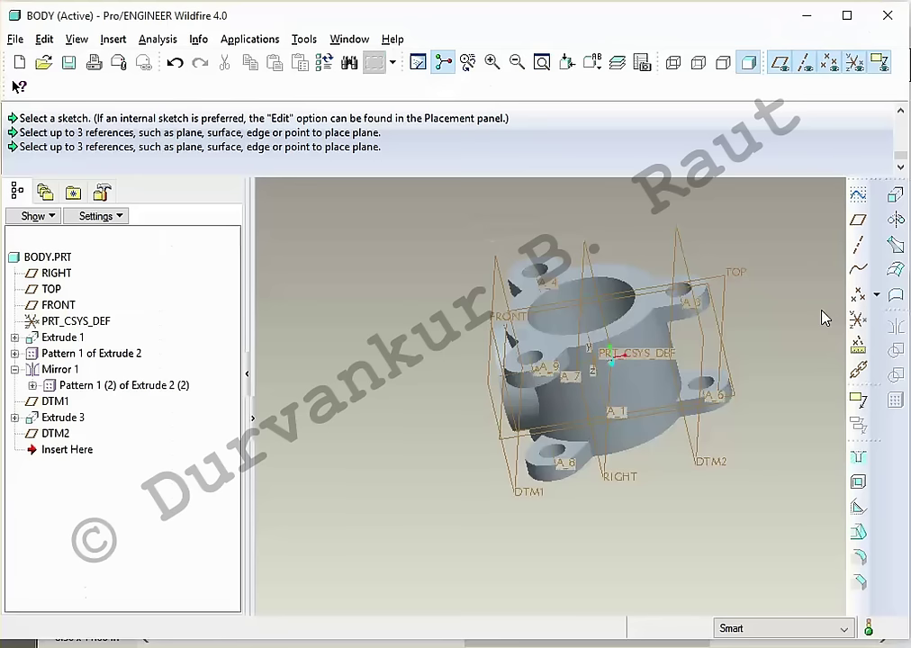
mouse_move(790, 372)
middle_mouse_down()
mouse_move(759, 443)
mouse_move(771, 267)
middle_mouse_up()
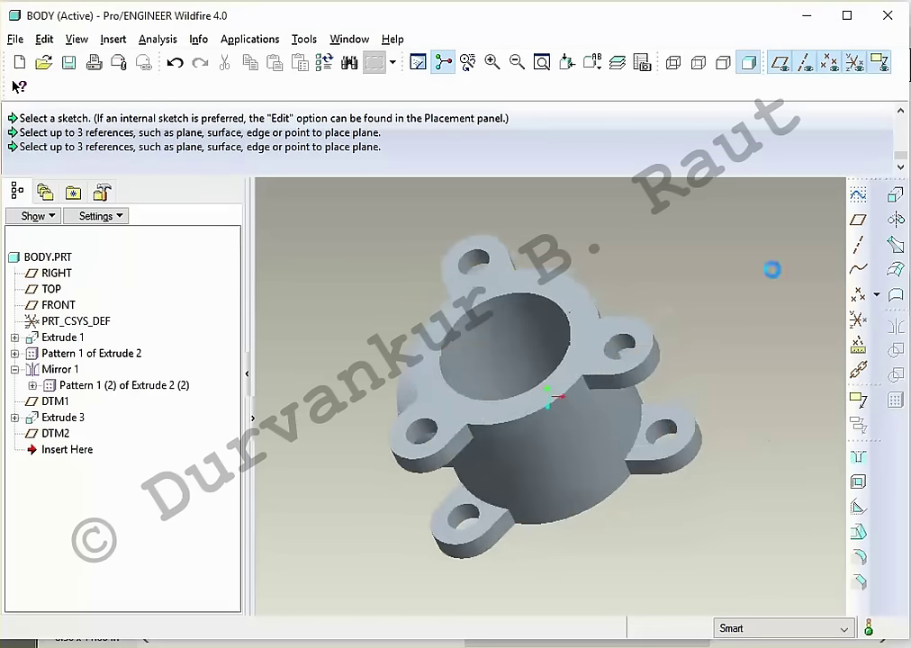
left_click(592, 63)
left_click(605, 142)
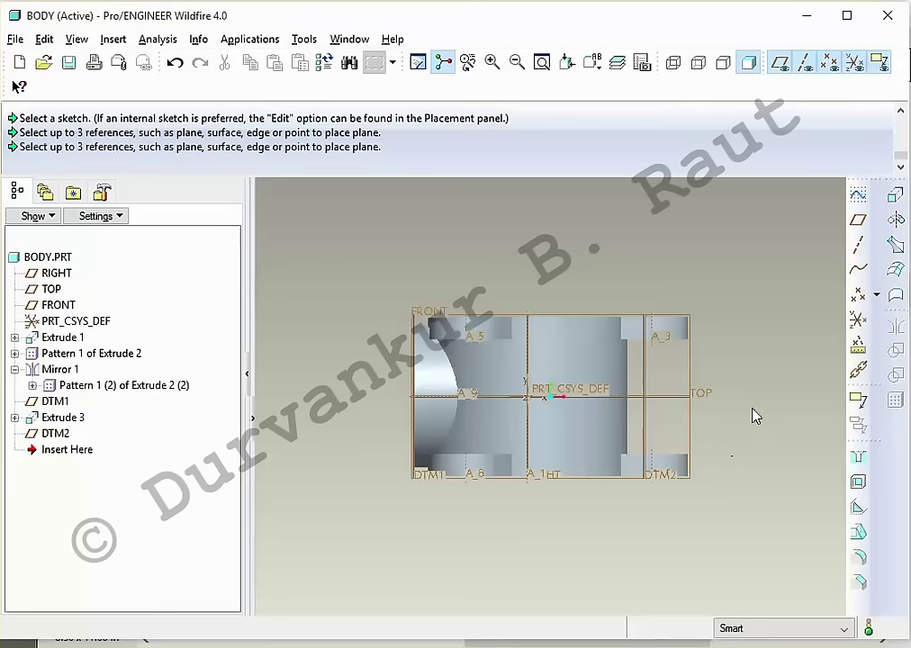
left_click(645, 374)
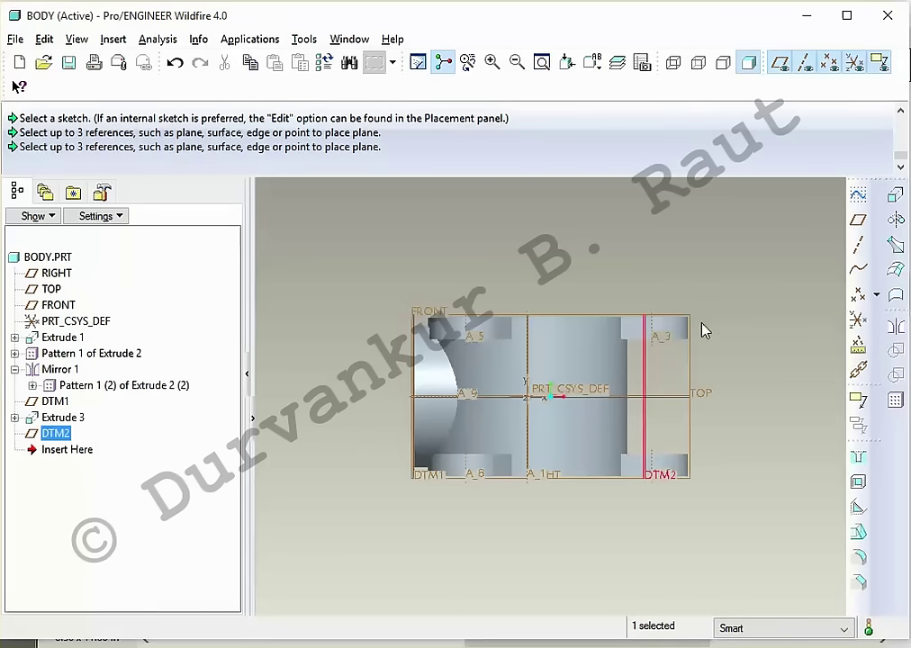
left_click(752, 315)
middle_click_drag(815, 292, 780, 300)
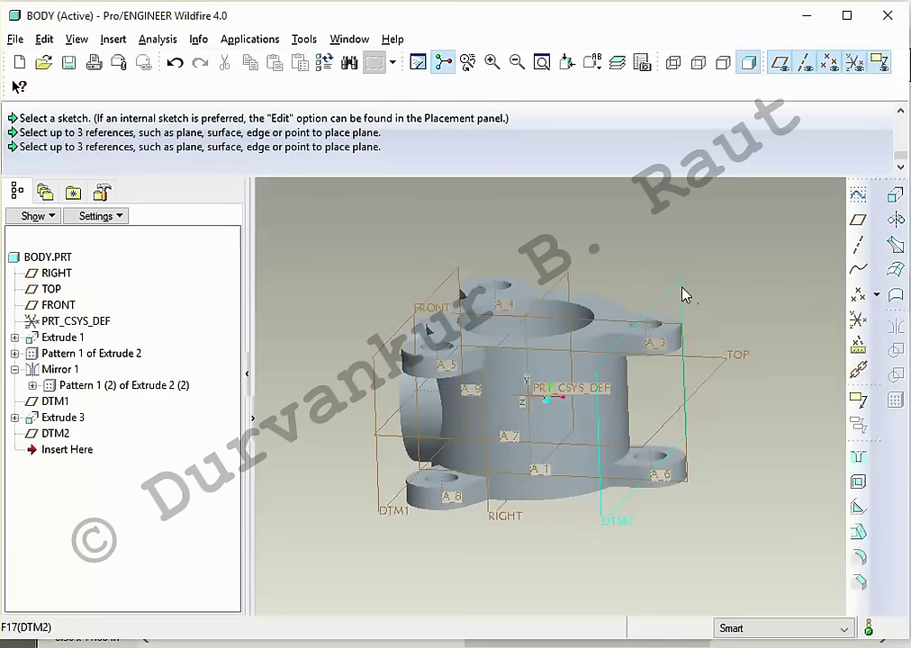
left_click(683, 295)
left_click(896, 194)
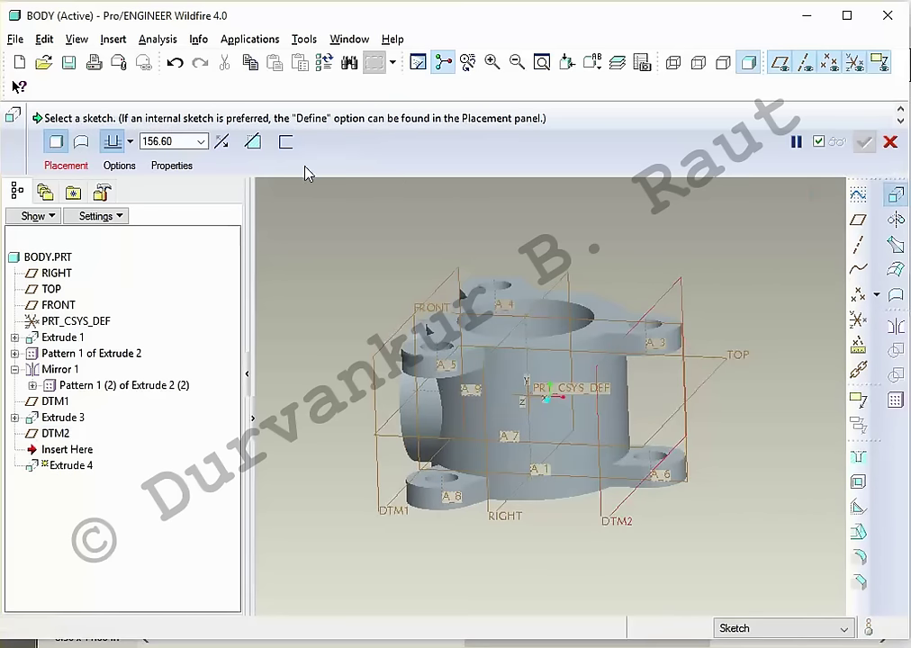
Step: Sketch a 75-diameter circle centred on the origin on DTM2
left_click(66, 165)
left_click(194, 216)
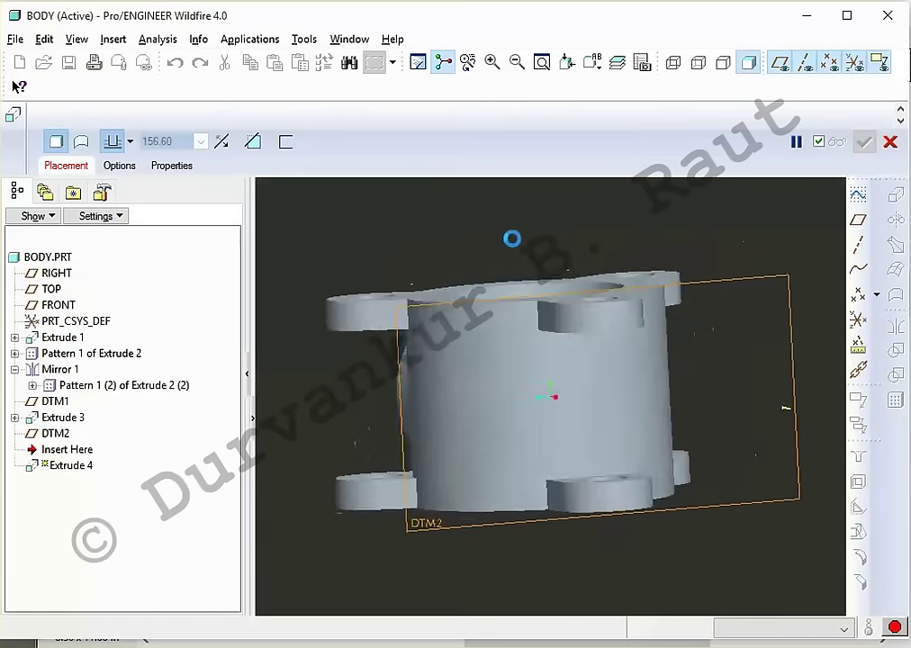
middle_click(626, 244)
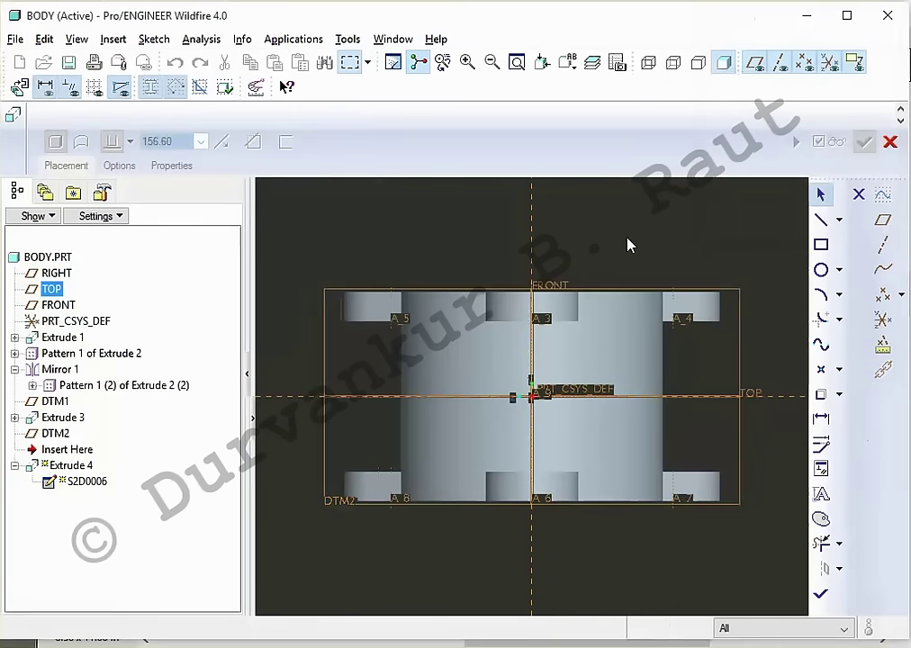
left_click(820, 271)
left_click(674, 62)
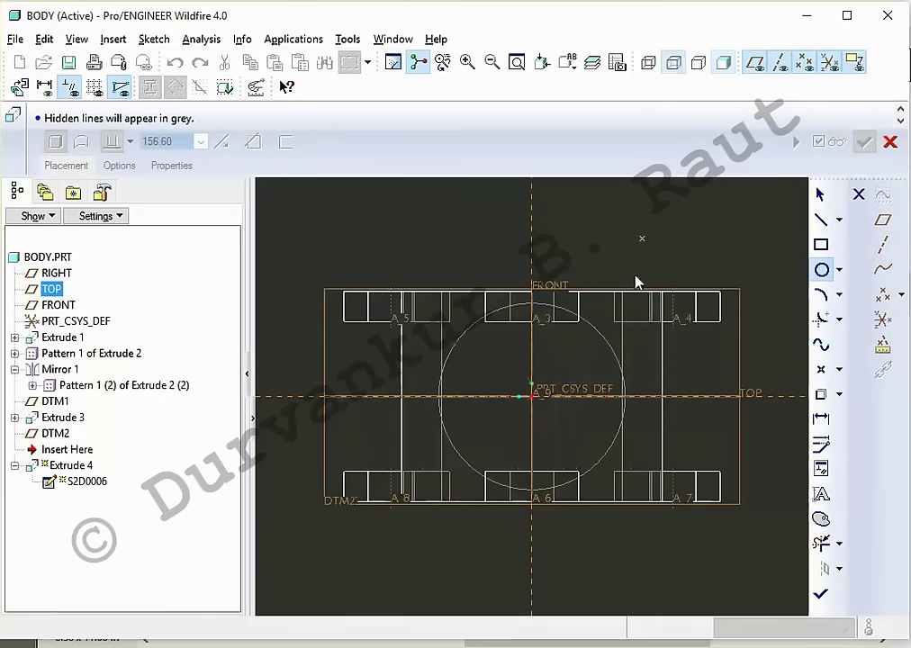
left_click(532, 396)
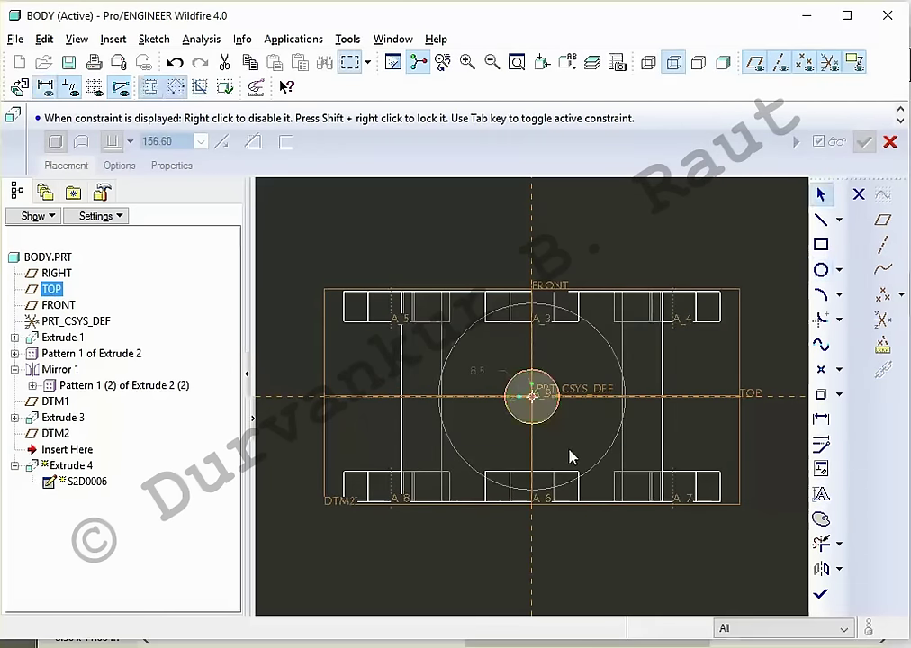
key("alt+Tab")
scroll(568, 448, "down", 2, "ctrl")
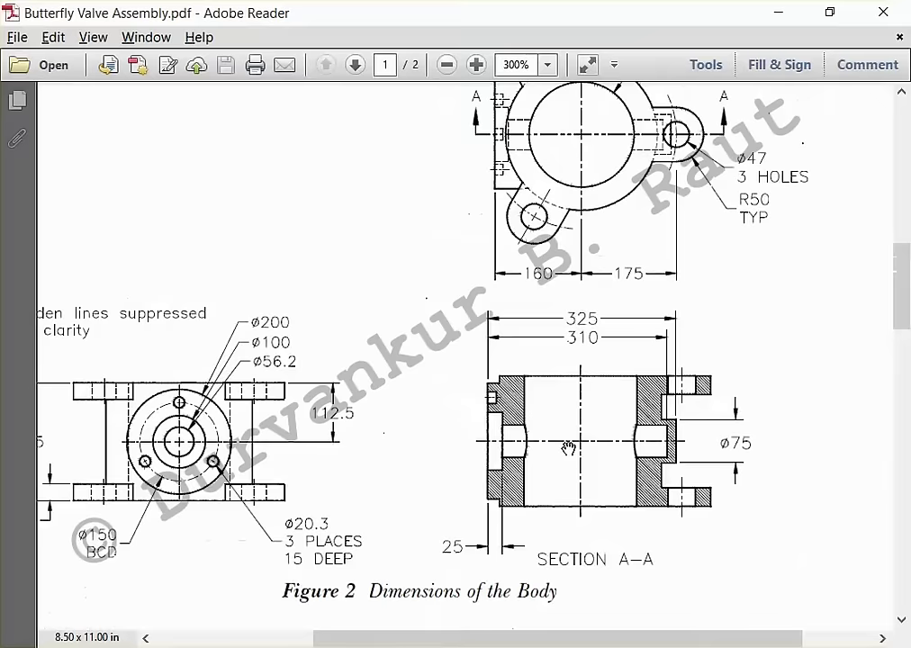
key("alt+Tab")
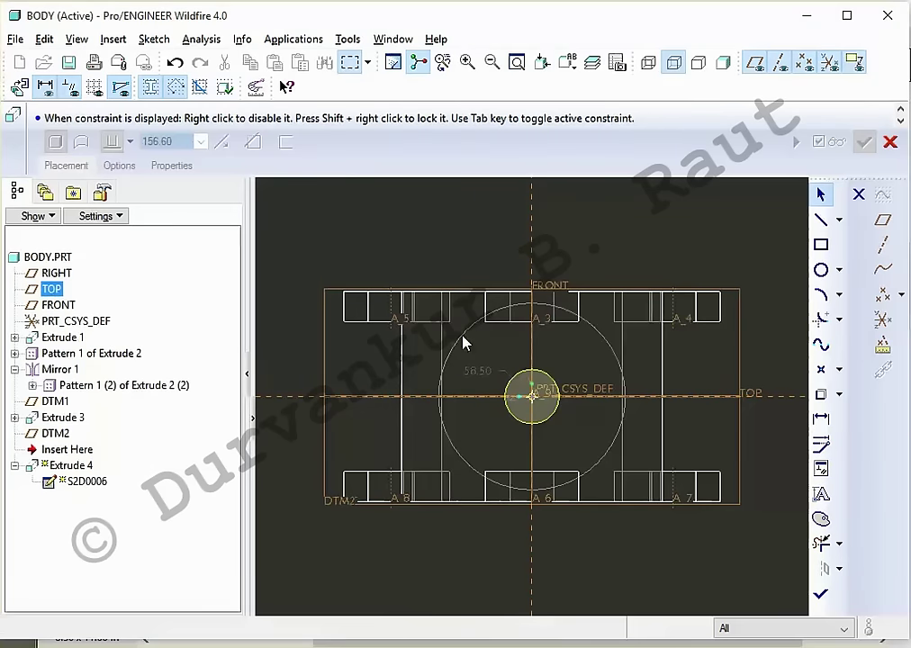
double_click(478, 369)
type("75")
key("Return")
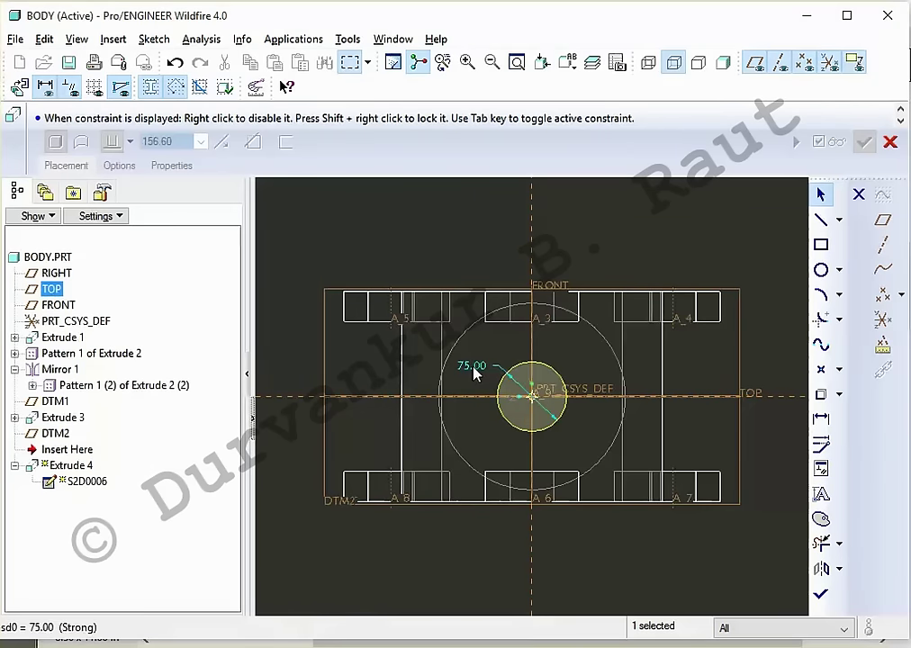
Step: Finish the sketch and complete Extrude 4 with a different depth option, then restore the default view
left_click(820, 598)
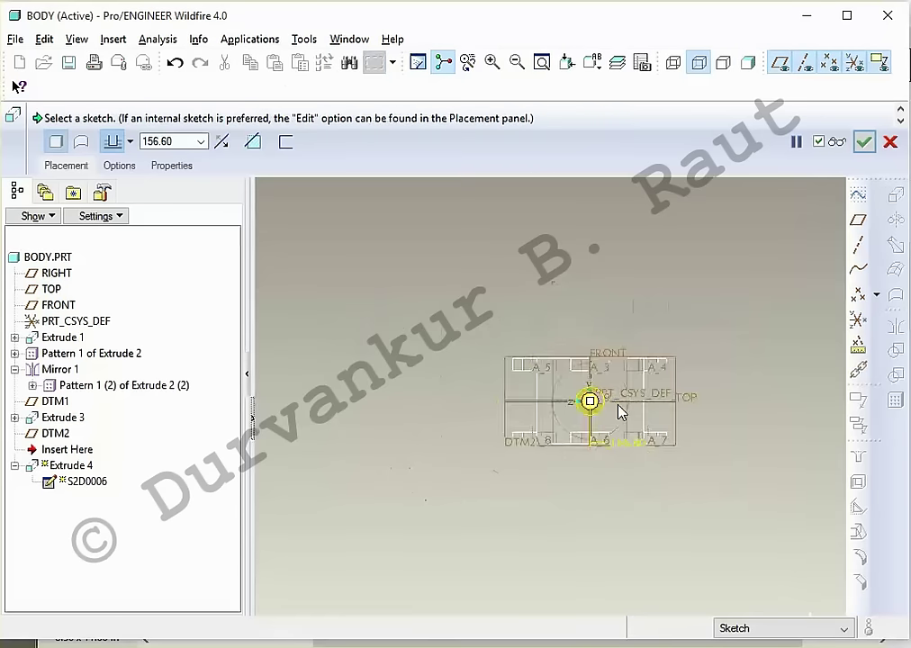
left_click(748, 62)
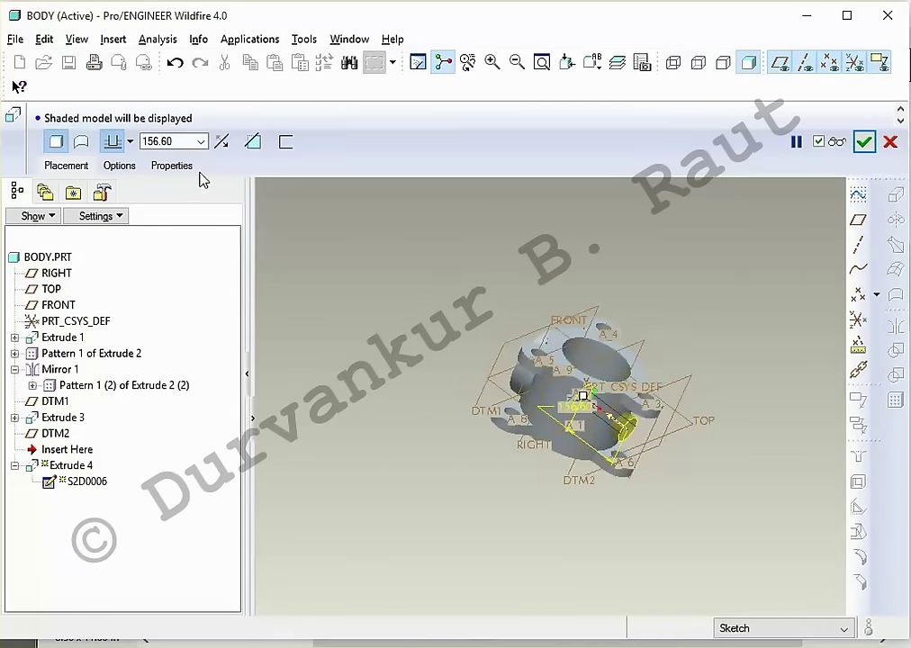
left_click(131, 142)
left_click(111, 211)
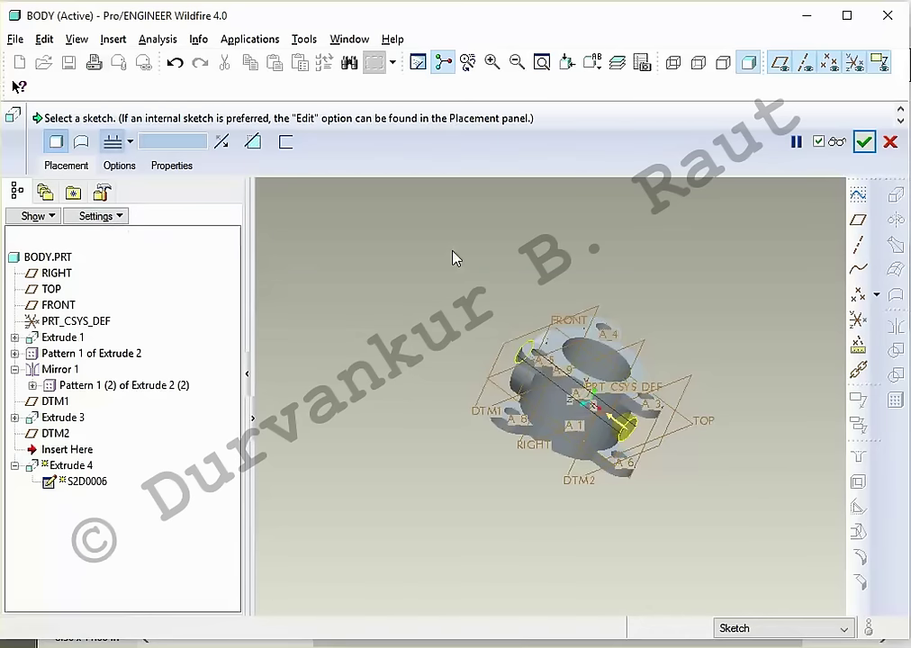
middle_click(455, 258)
middle_click_drag(454, 278, 592, 490)
key("ctrl+d")
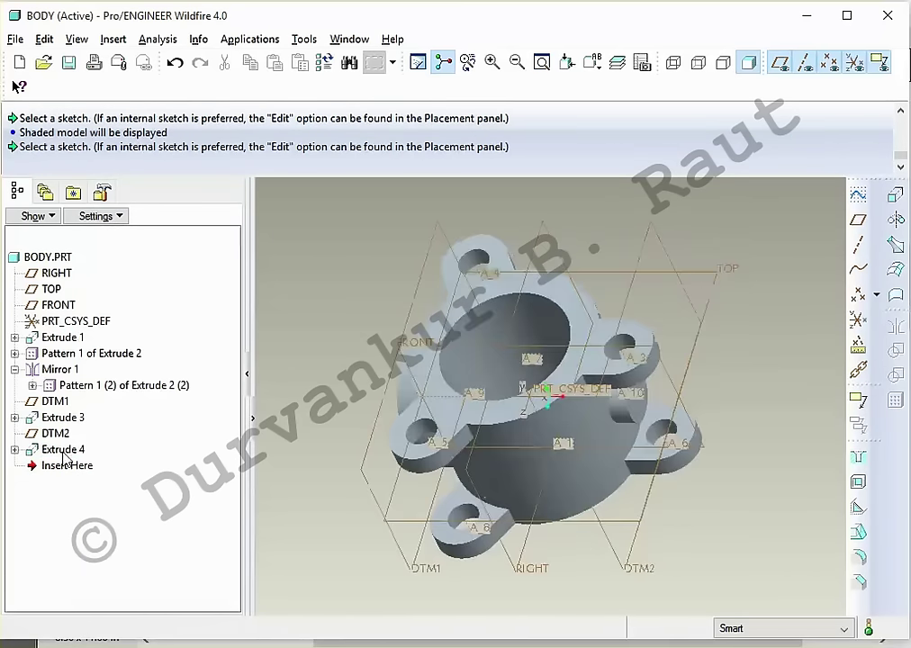
Step: Start a new hole on the boss face and show its placement references
left_click(858, 456)
middle_click_drag(641, 412, 720, 397)
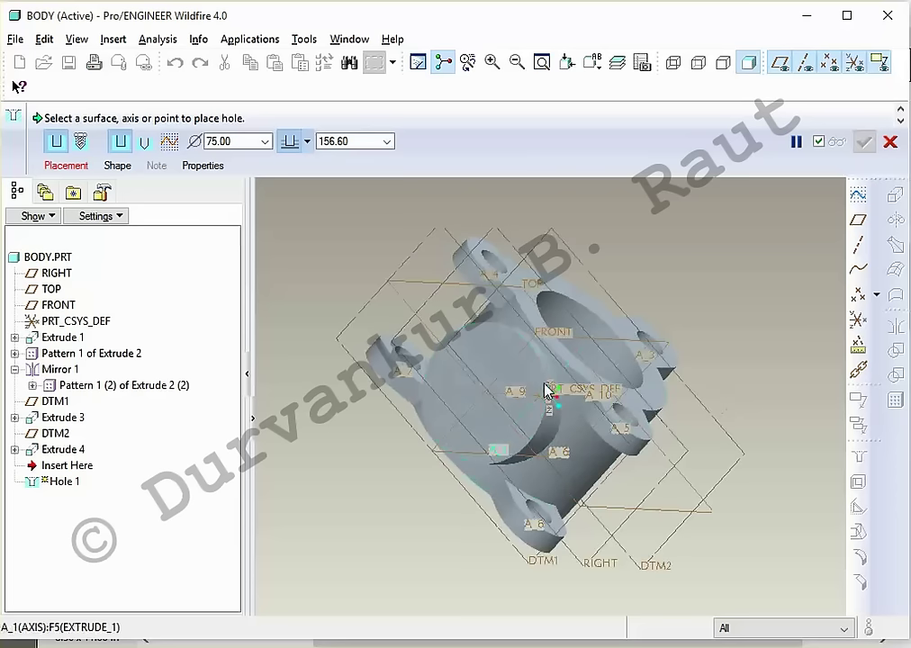
left_click(500, 351)
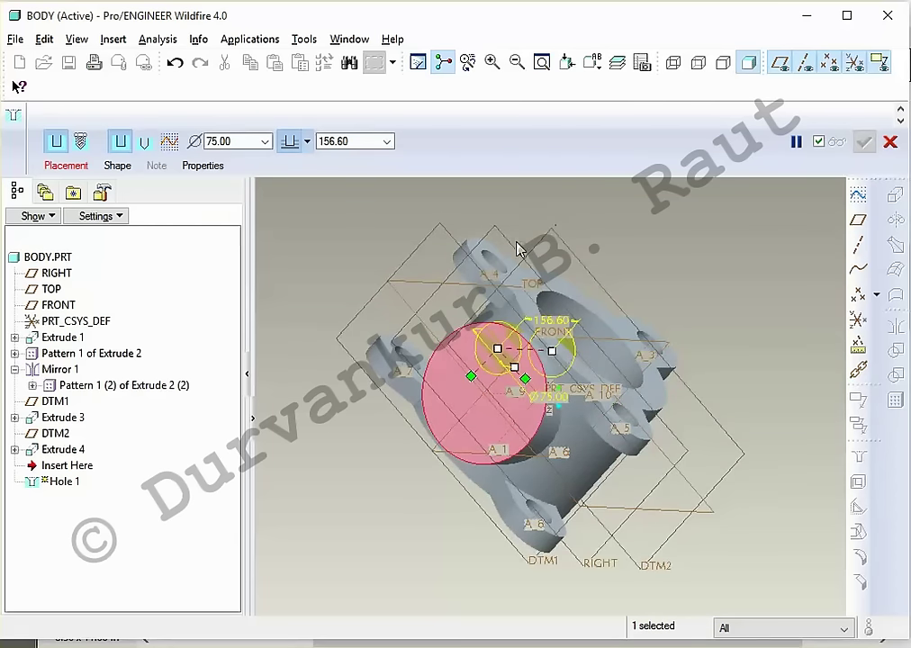
left_click(65, 164)
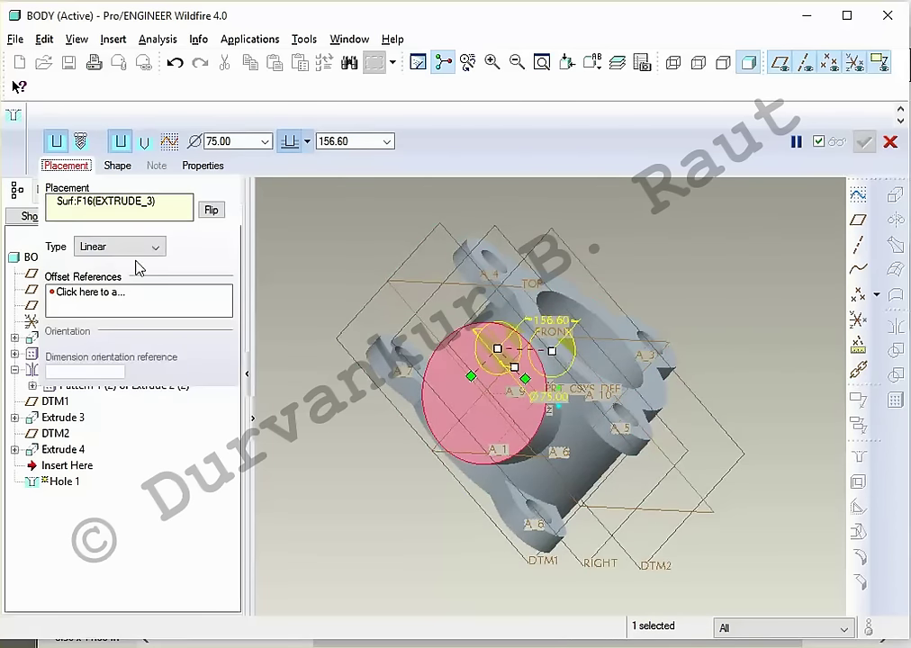
left_click_drag(498, 351, 379, 231)
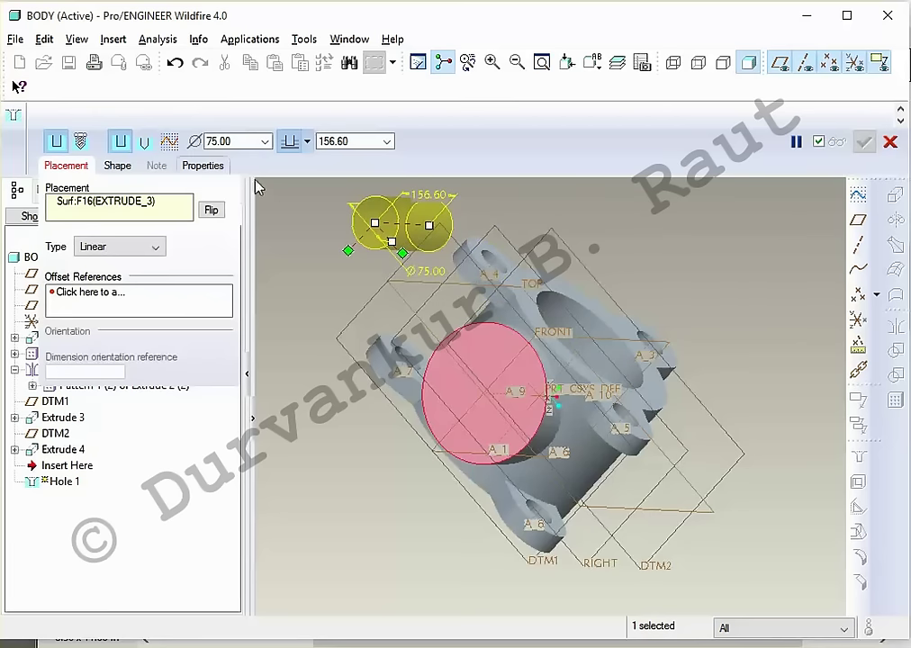
Step: Replace the surface reference with axis A_9 plus the boss face for a coaxial hole
right_click(135, 202)
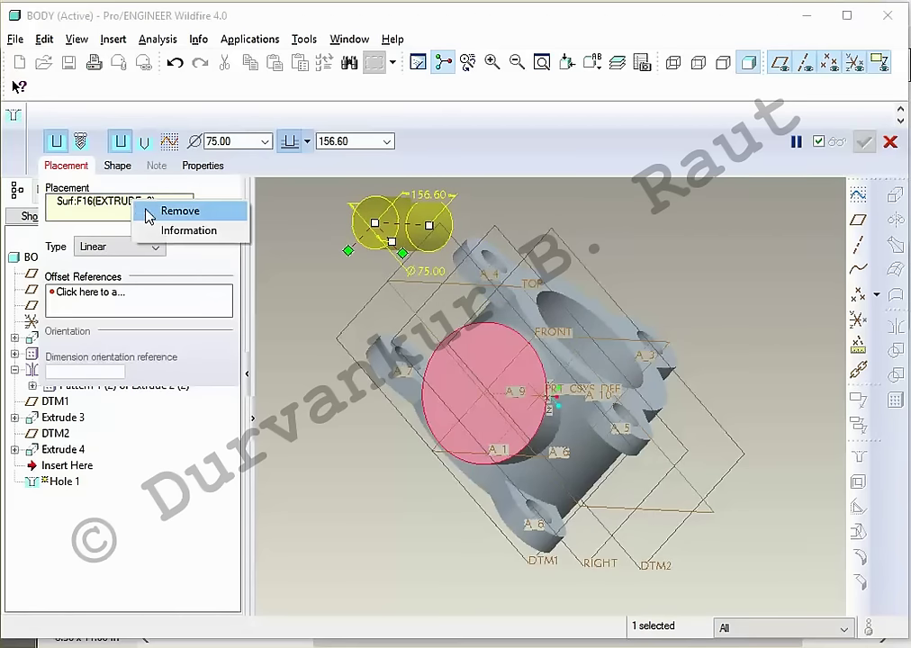
left_click(180, 211)
left_click(509, 406)
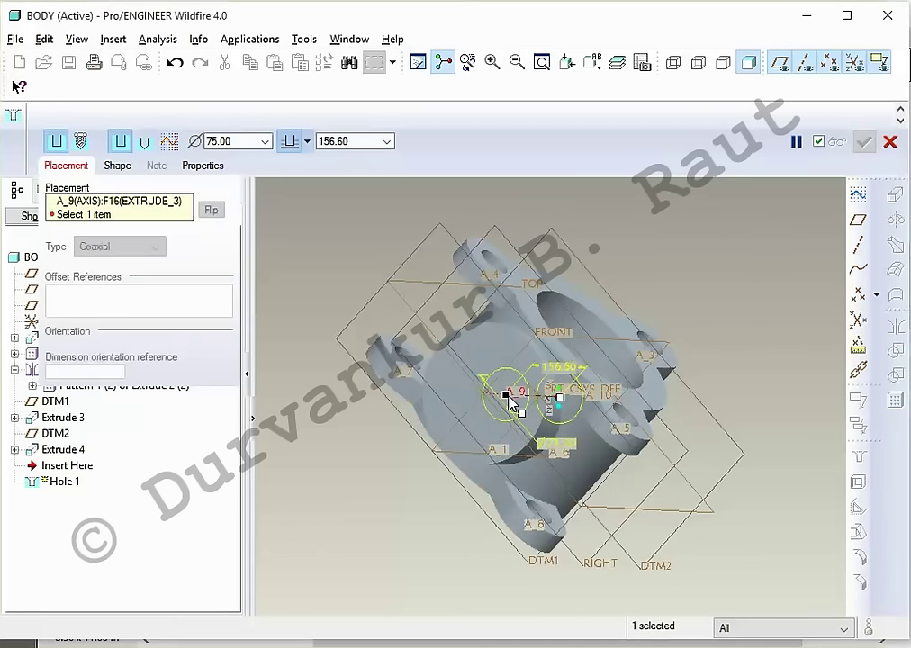
scroll(509, 406, "up", 3)
scroll(510, 387, "up", 2)
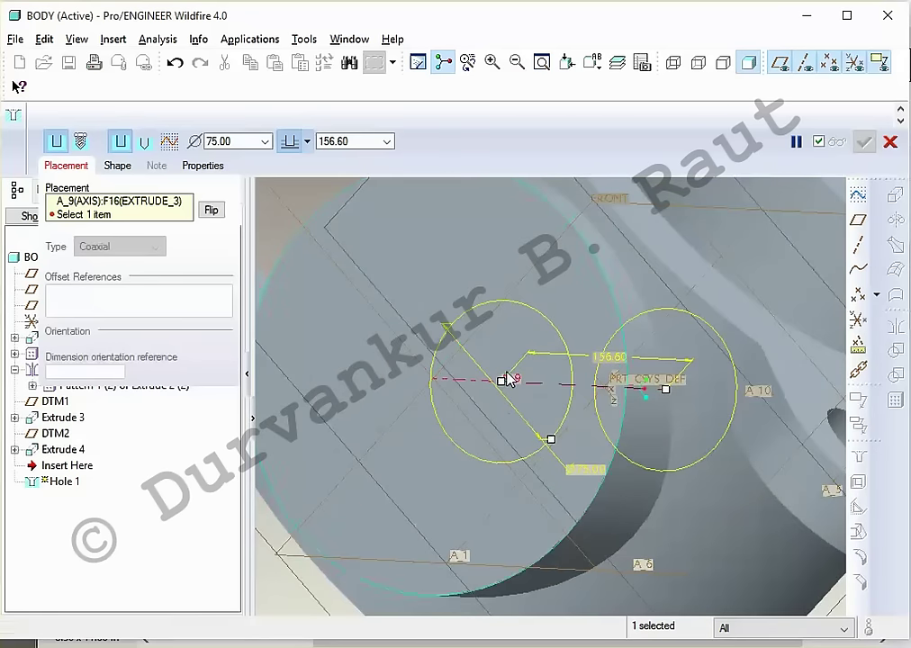
left_click(498, 275, "ctrl")
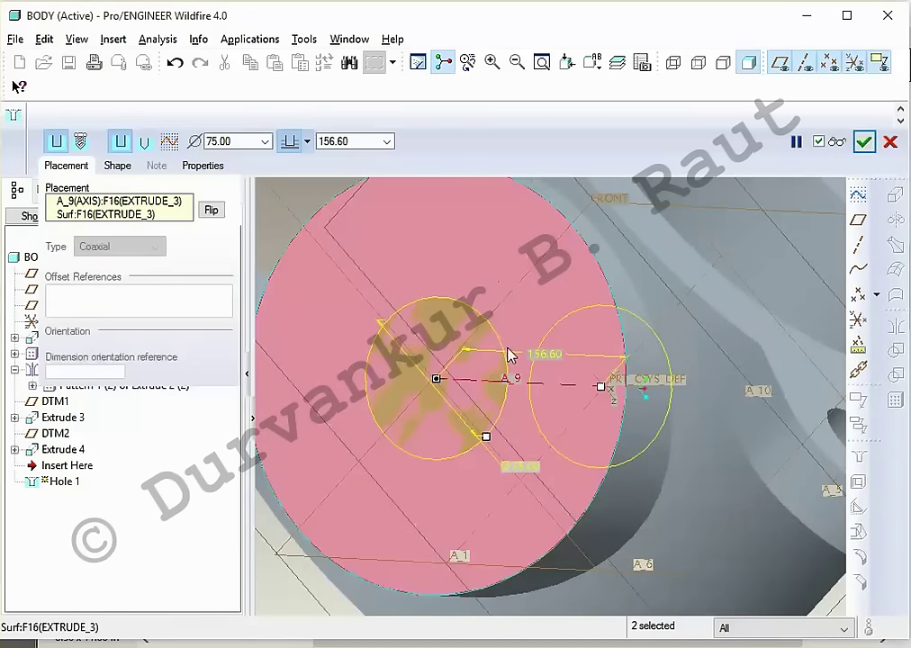
scroll(486, 324, "down", 3)
scroll(479, 348, "down", 2)
middle_click_drag(479, 347, 438, 287)
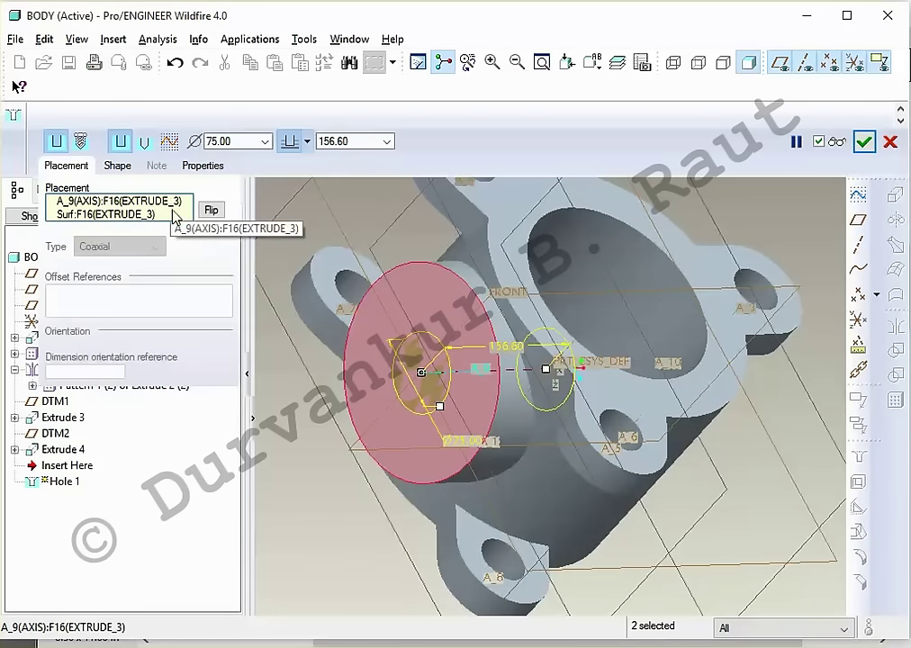
Step: Set Hole 1's diameter to 56.20, checking the body drawing for the size
left_click(214, 212)
left_click(216, 214)
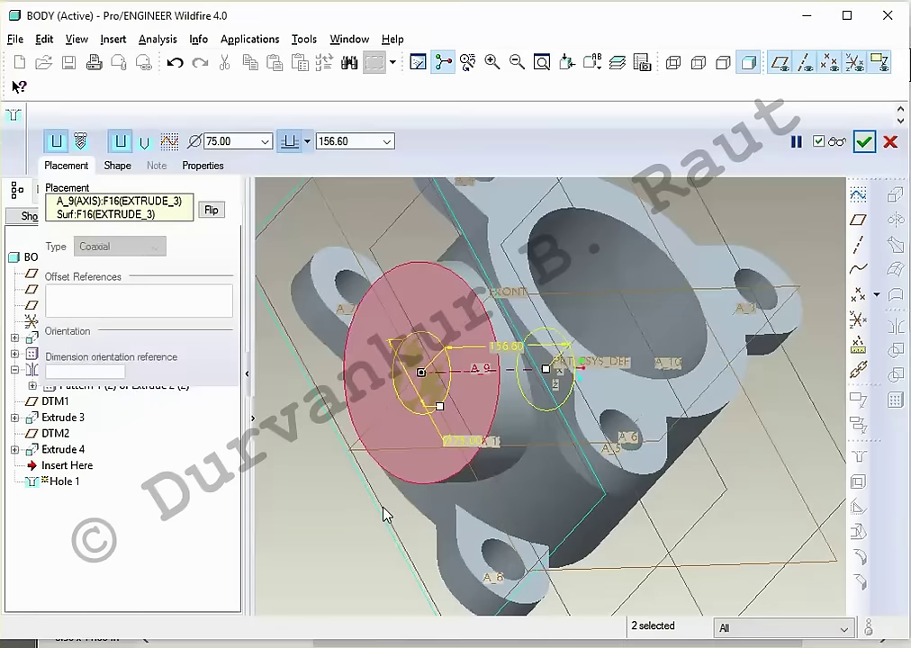
key("alt+Tab")
key("alt+Tab")
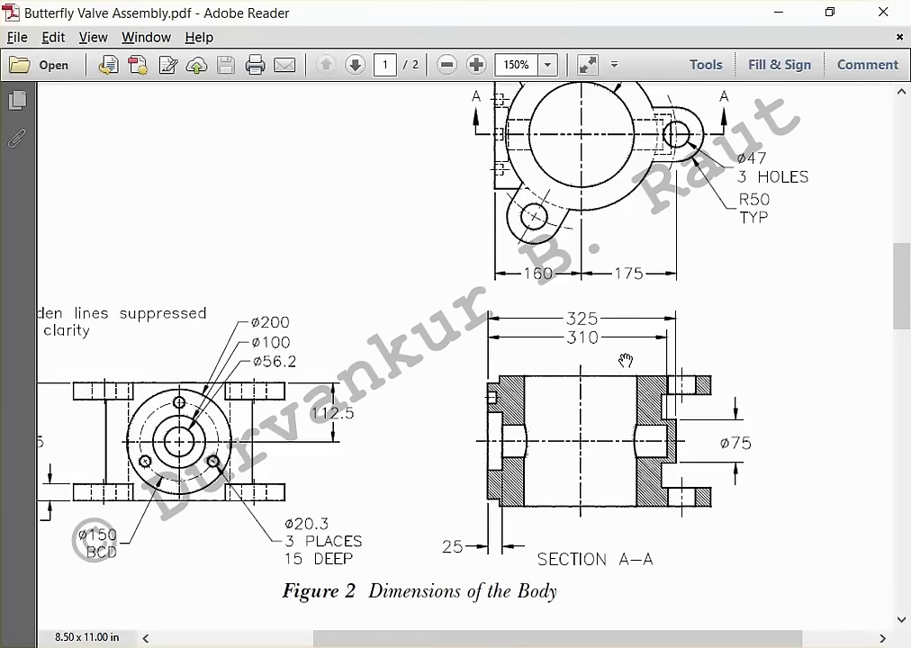
left_click_drag(283, 327, 444, 314)
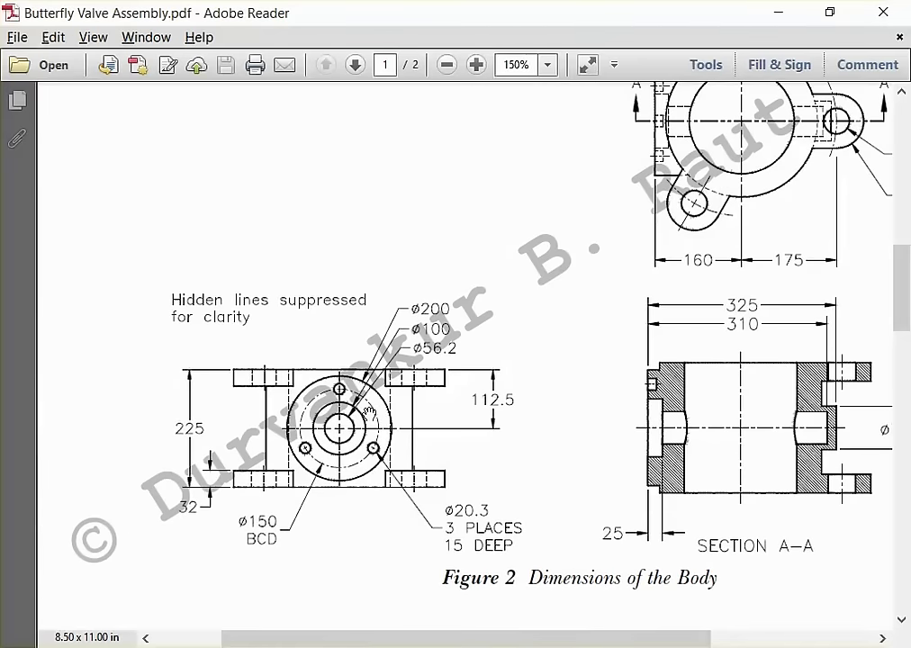
key("alt+Tab")
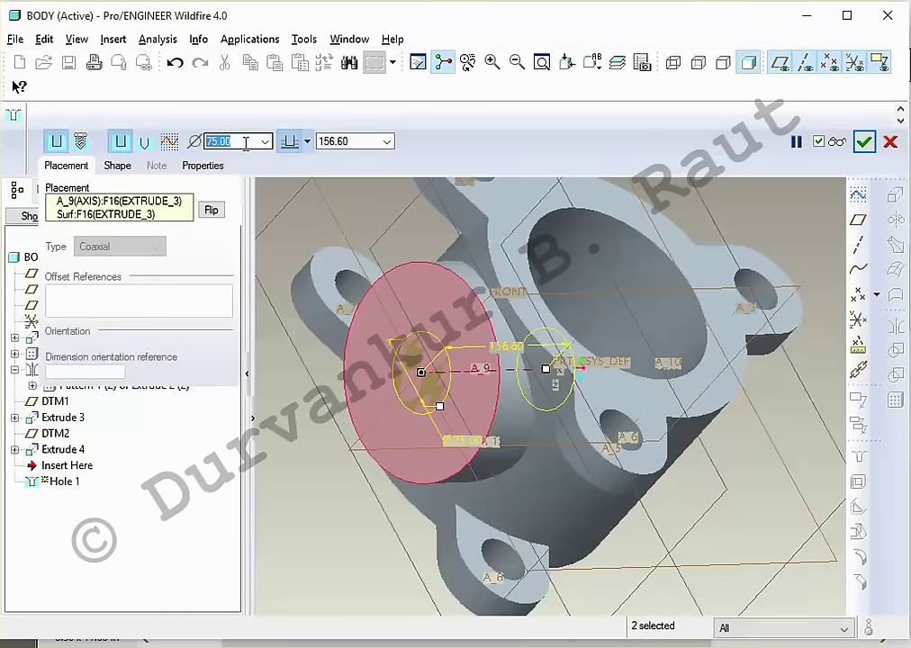
type("5")
type("20")
key("Return")
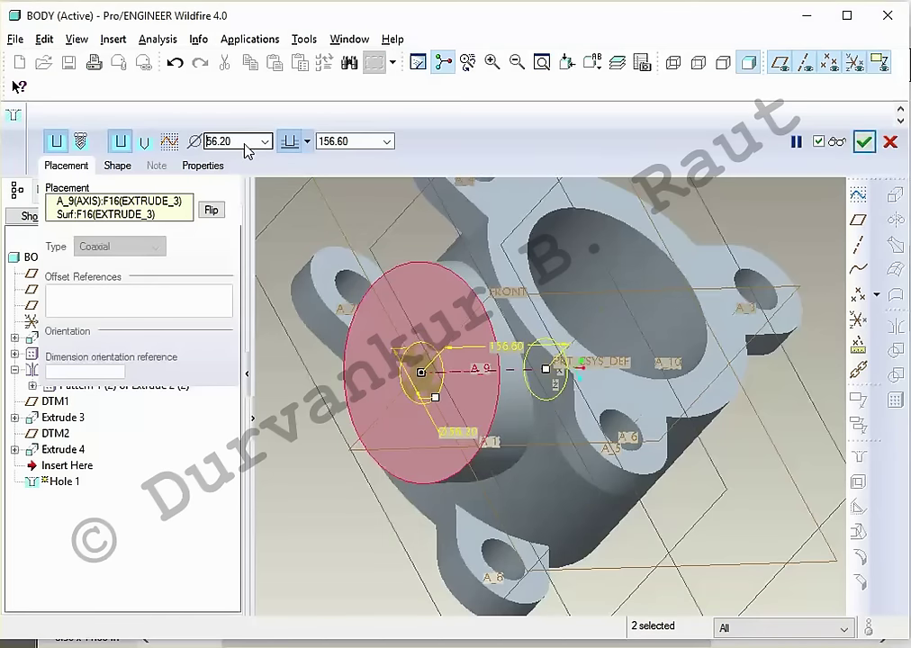
Step: Give the hole a blind depth of 310 and complete it
key("alt+Tab")
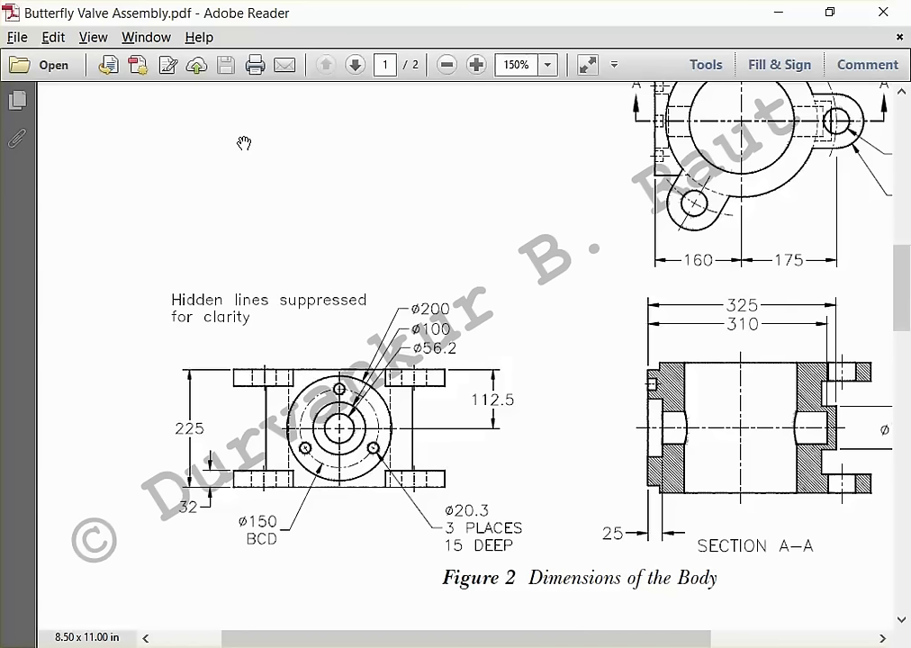
key("alt+Tab")
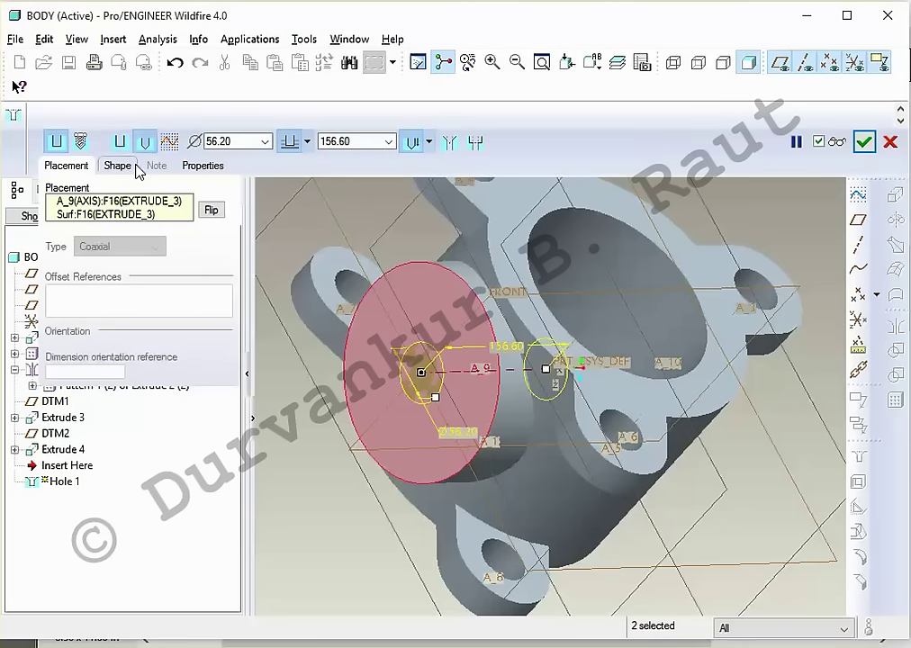
key("alt+Tab")
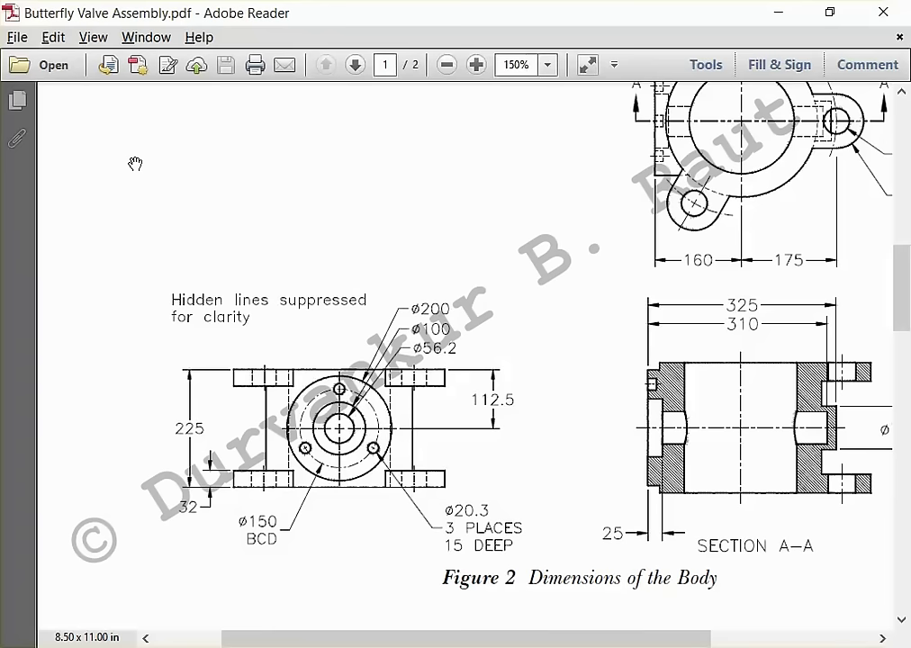
key("alt+Tab")
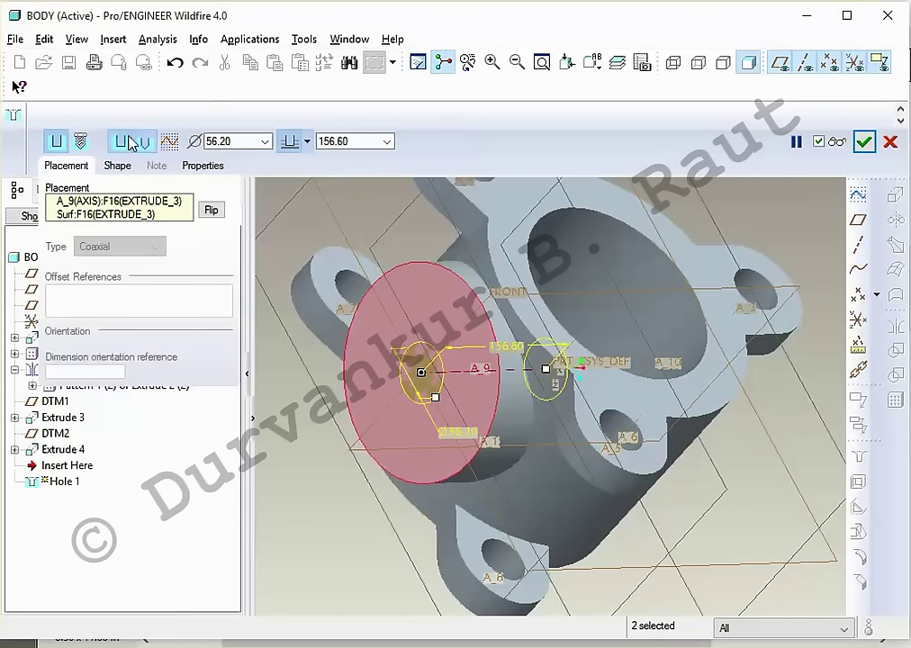
left_click(119, 141)
key("alt+Tab")
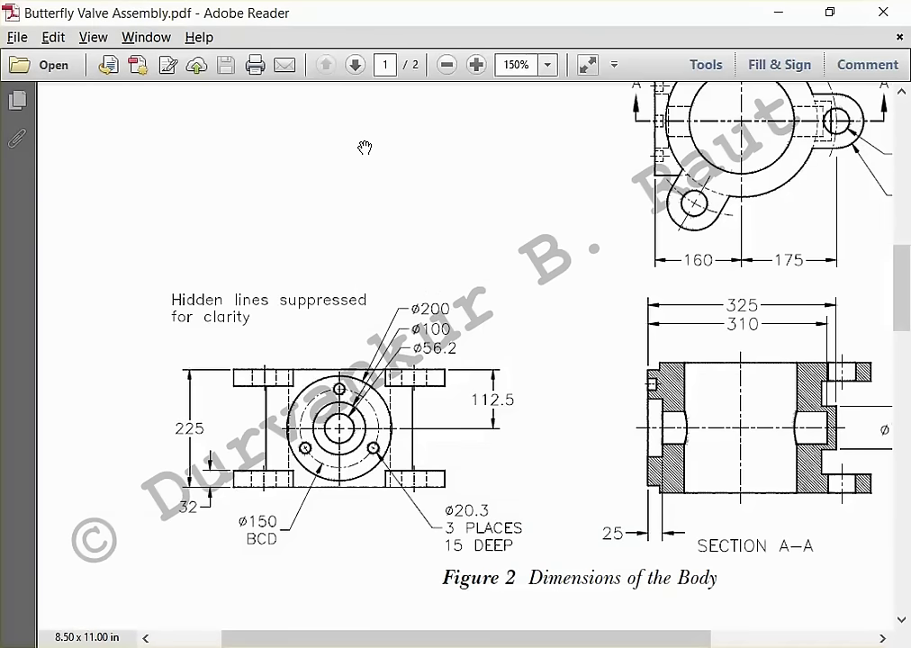
key("alt+Tab")
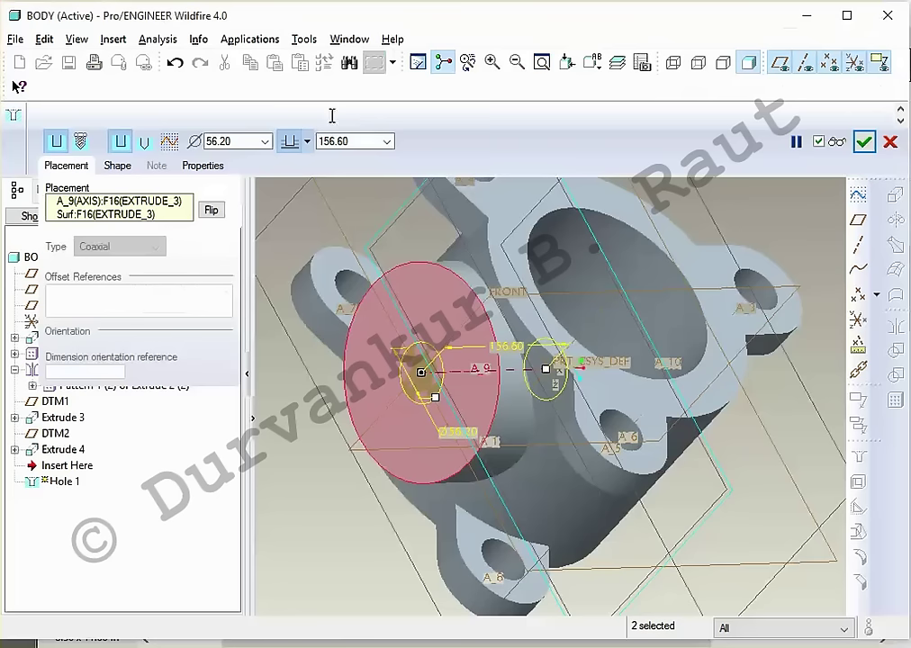
type("310")
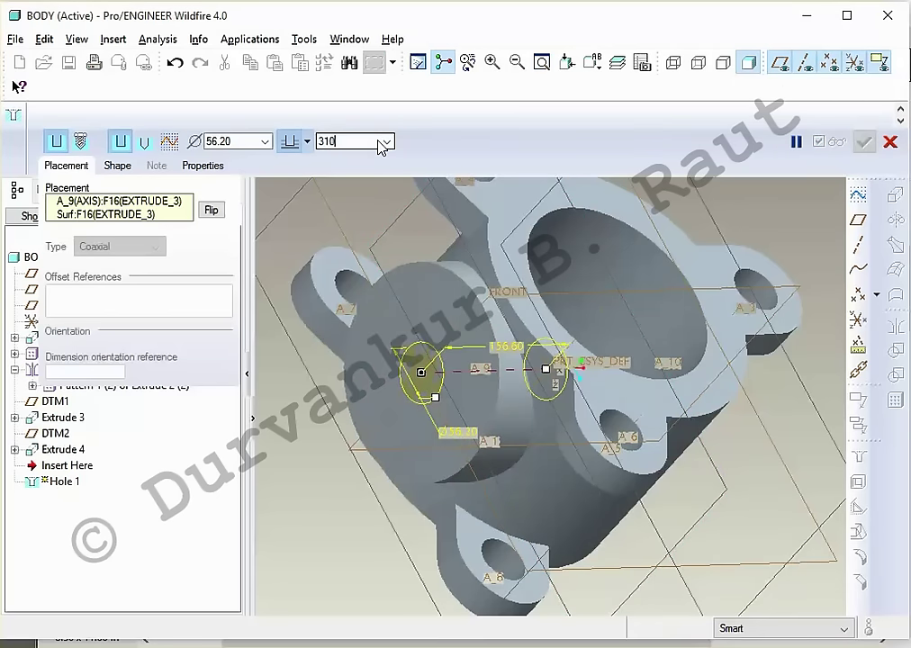
key("Return")
middle_click(665, 200)
Step: Start a second hole coaxial with axis A_9 on the body's end face
mouse_move(688, 223)
middle_mouse_down()
mouse_move(704, 214)
mouse_move(704, 226)
mouse_move(571, 260)
mouse_move(561, 244)
mouse_move(574, 209)
mouse_move(621, 171)
mouse_move(640, 128)
mouse_move(579, 176)
mouse_move(588, 292)
mouse_move(651, 254)
mouse_move(620, 298)
mouse_move(646, 269)
middle_mouse_up()
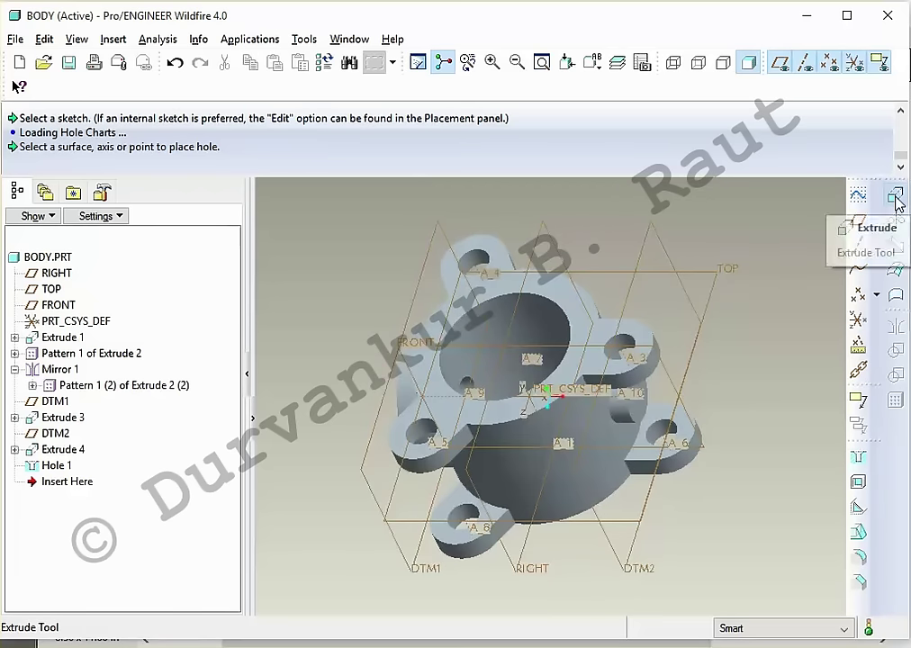
key("alt+Tab")
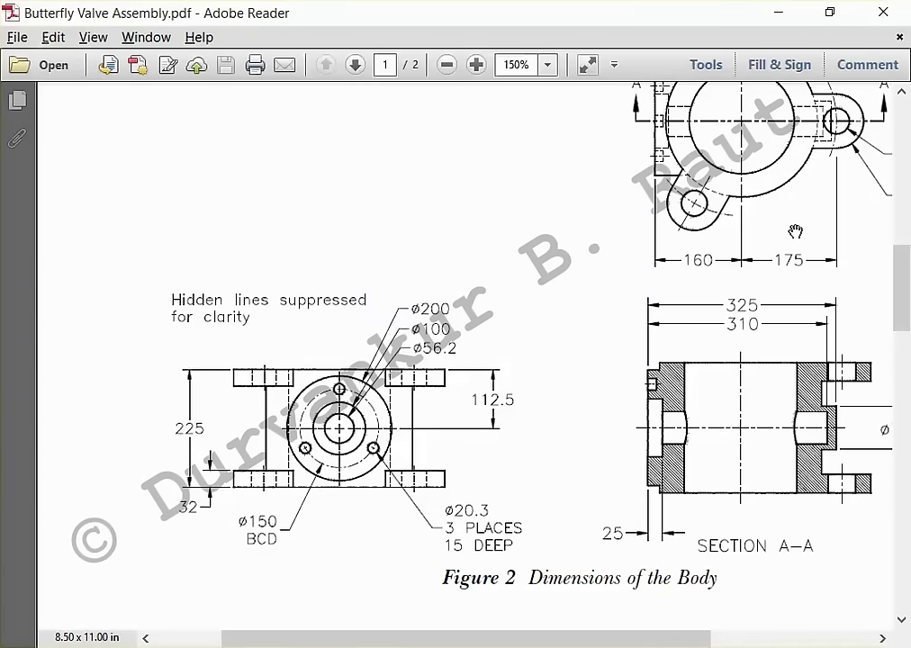
key("alt+Tab")
mouse_move(777, 284)
middle_mouse_down()
mouse_move(757, 380)
mouse_move(790, 393)
middle_mouse_up()
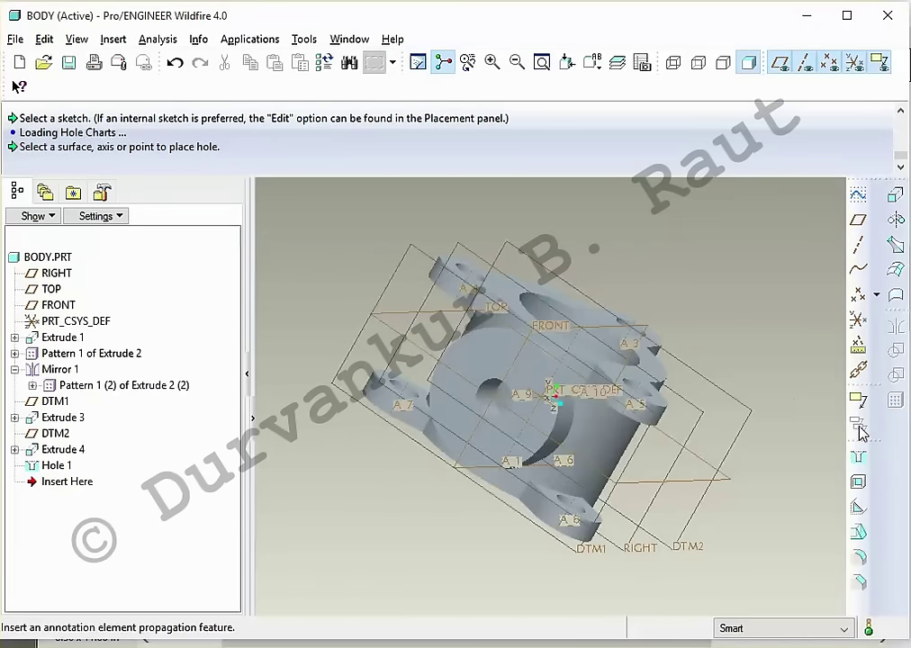
left_click(858, 457)
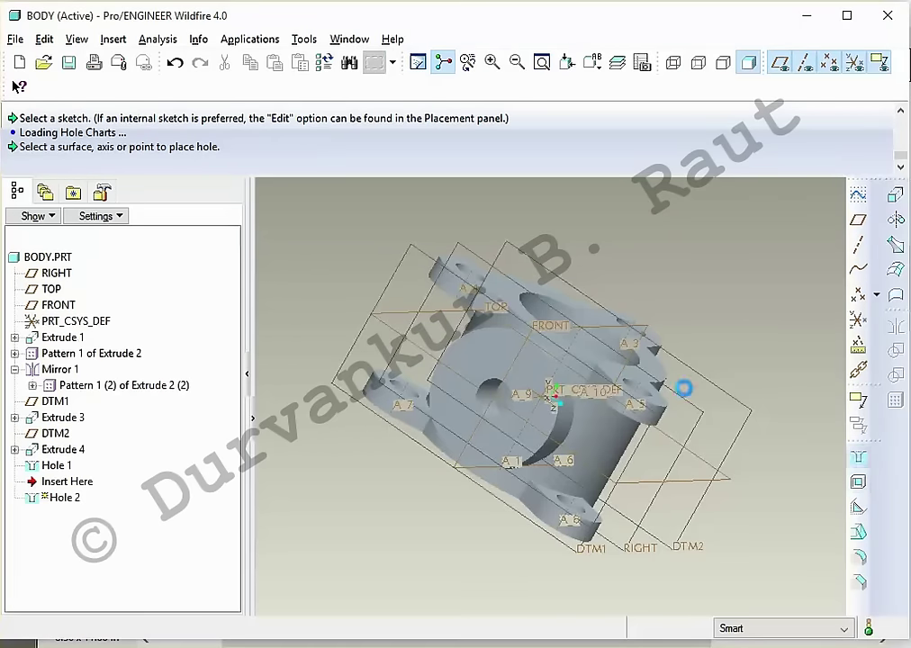
left_click(512, 408)
left_click(502, 378, "ctrl")
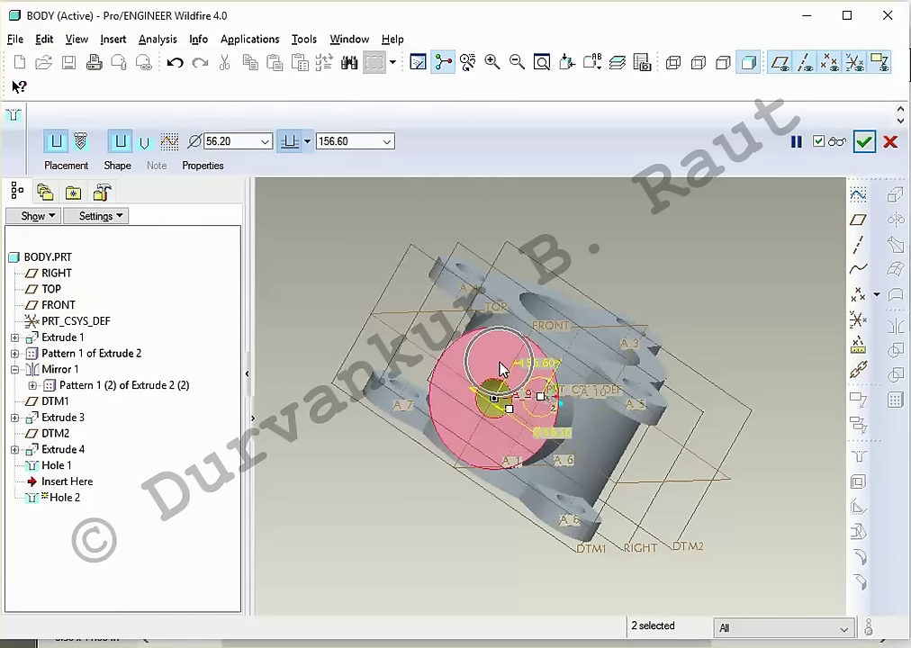
scroll(513, 397, "up", 3)
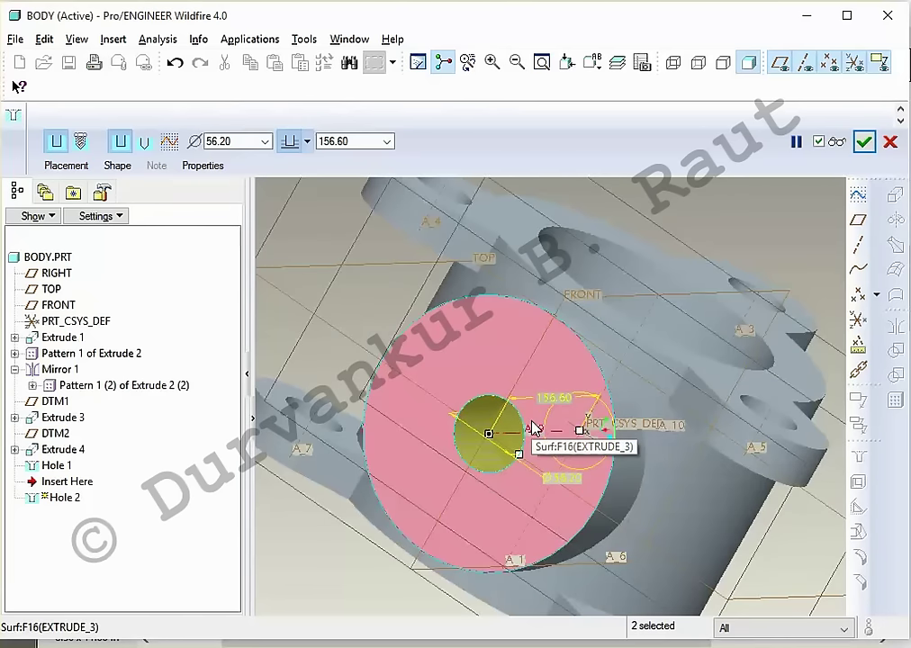
left_click(533, 429, "ctrl")
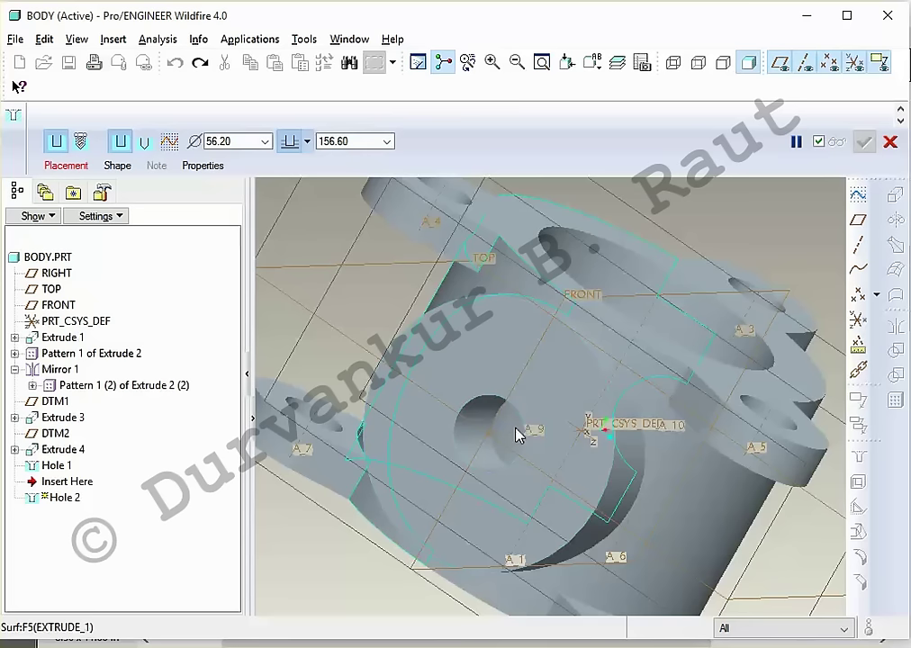
left_click(502, 438)
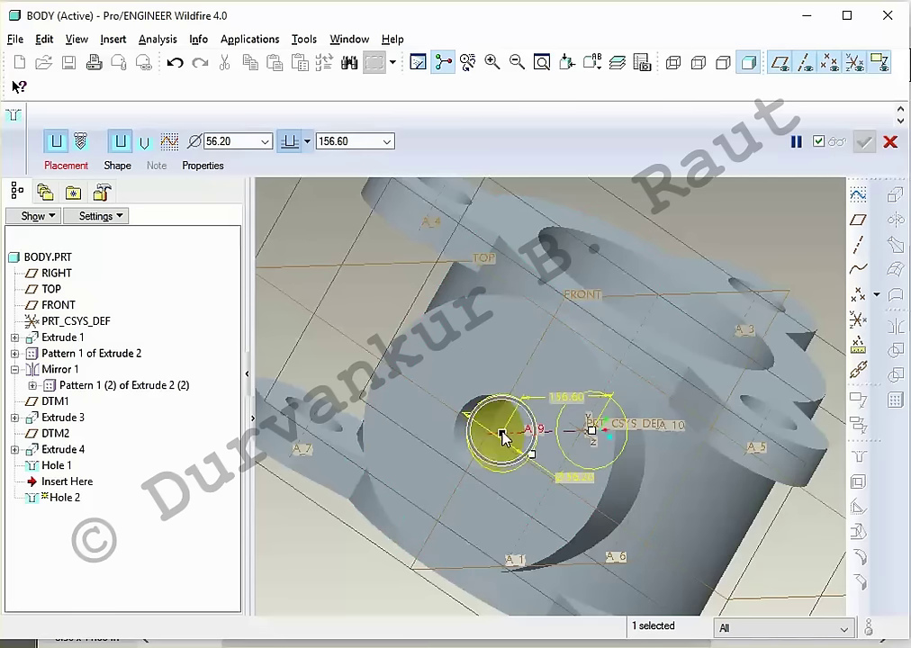
left_click(438, 312, "ctrl")
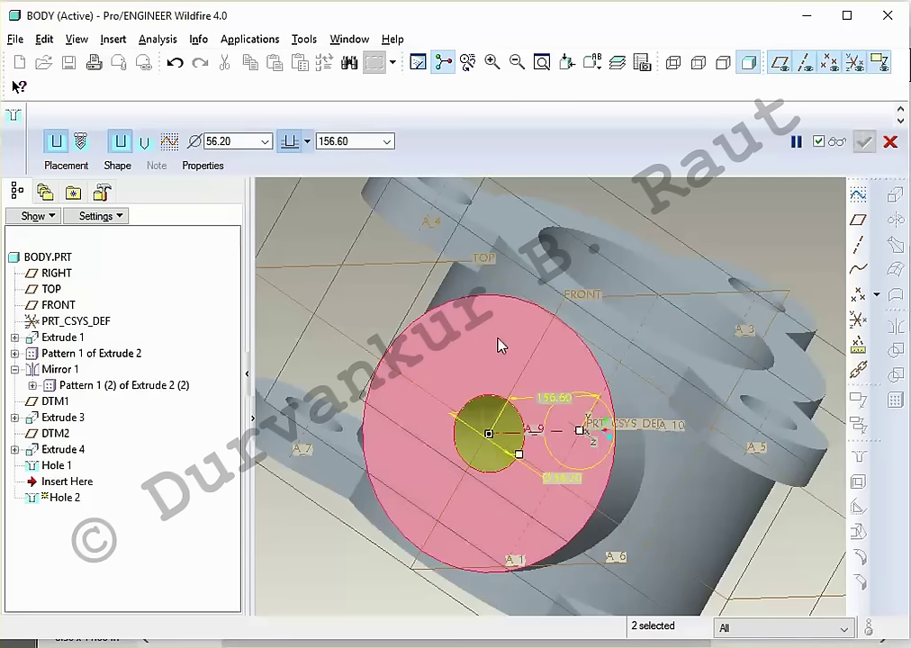
left_click(66, 165)
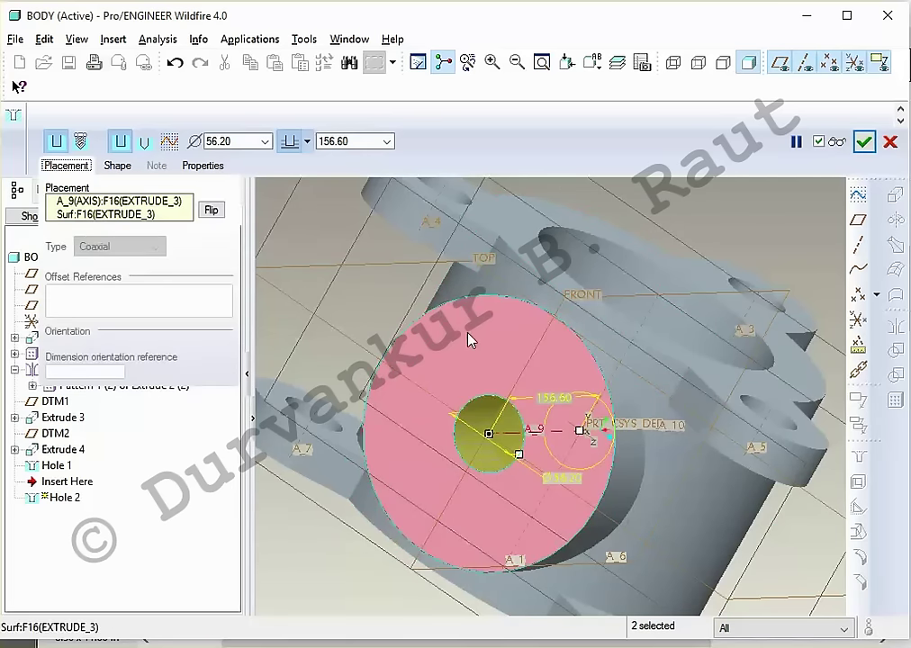
Step: Make the recess 100 in diameter and 25 deep, then finish it
key("alt+Tab")
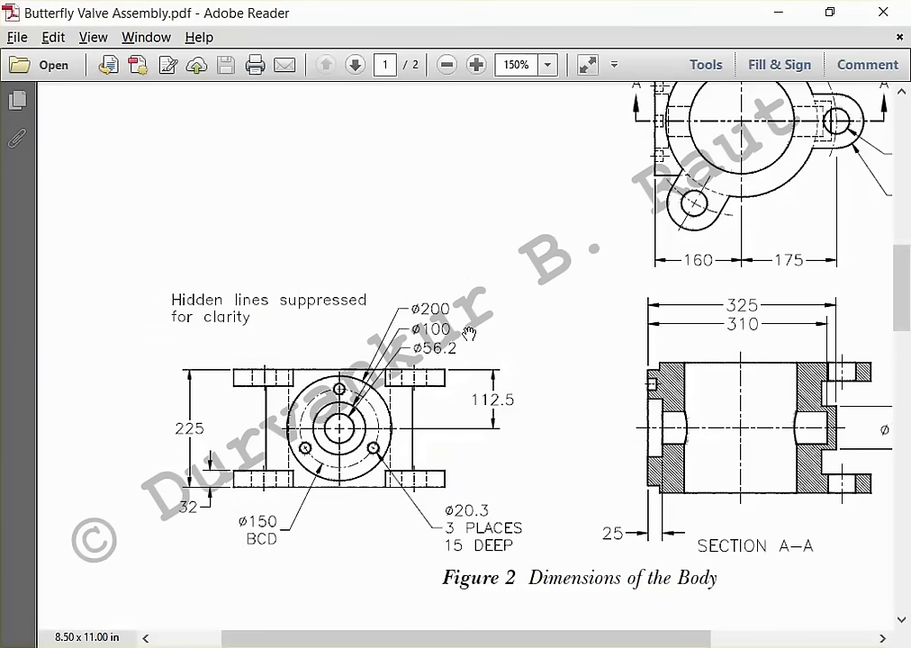
key("alt+Tab")
double_click(243, 141)
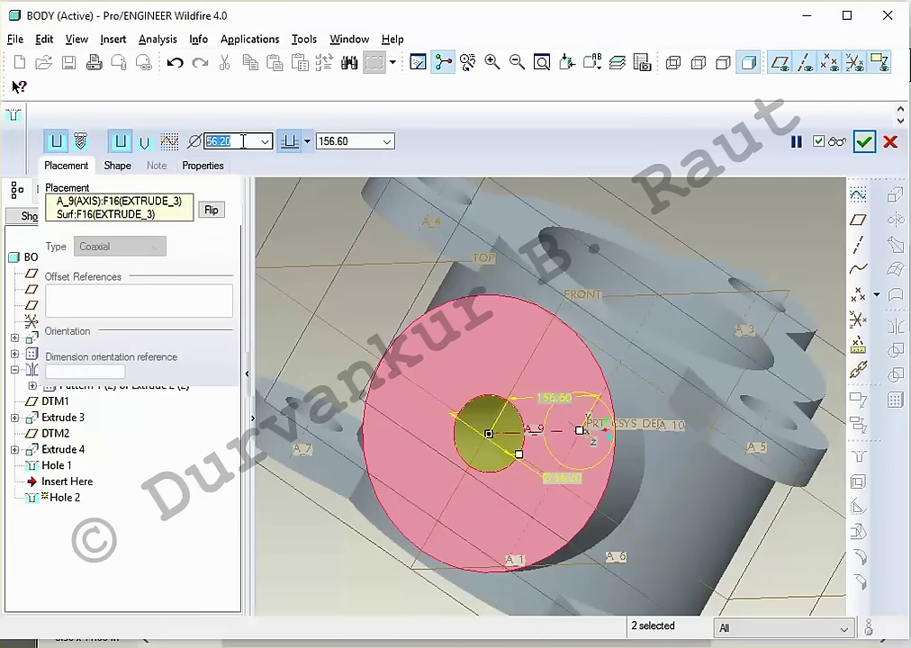
type("100")
key("Return")
double_click(360, 144)
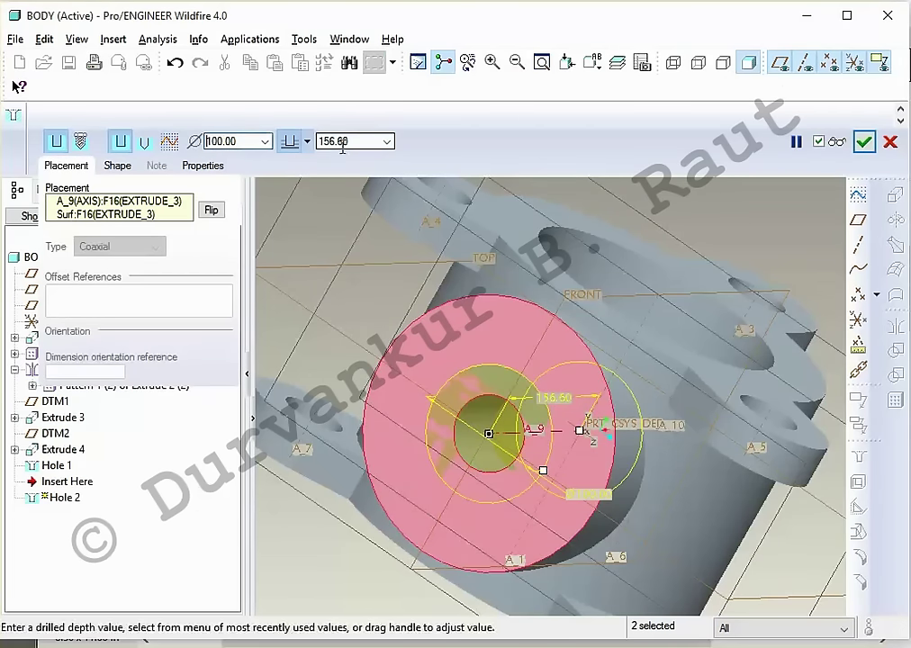
type("25")
key("Return")
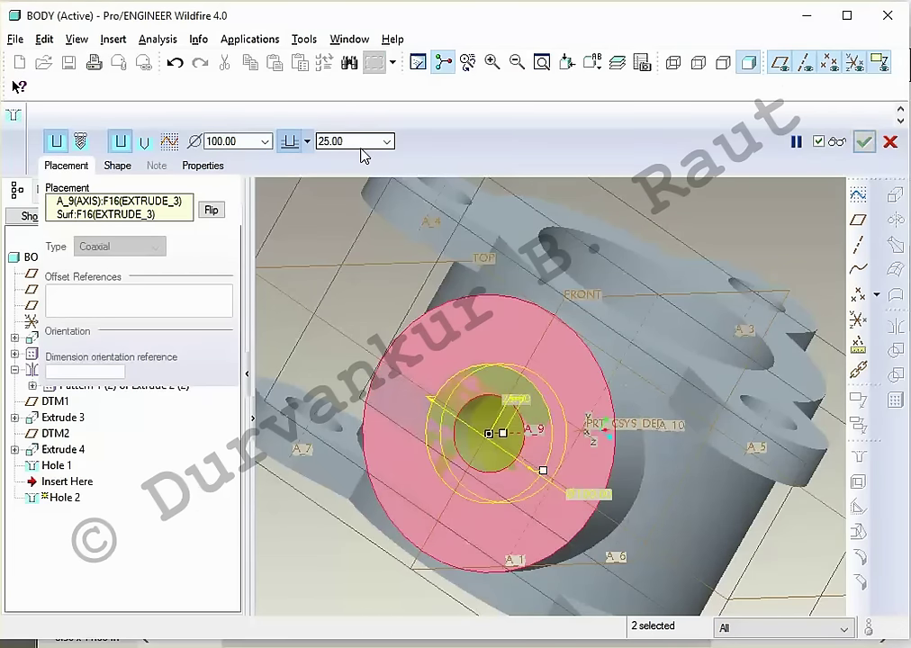
middle_click(347, 241)
left_click(348, 242)
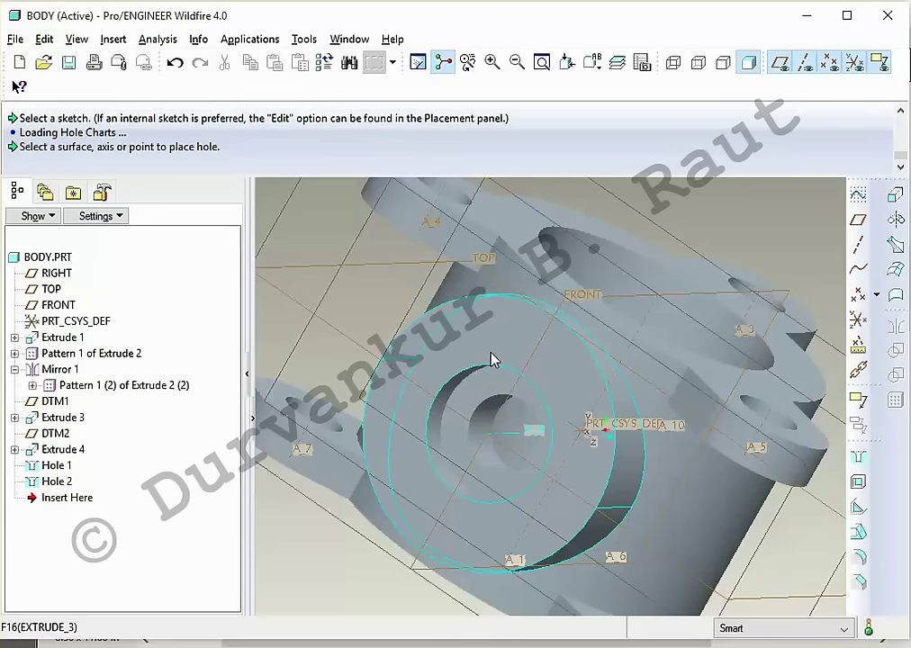
Step: Place a new bolt hole on the disc face
key("ctrl+d")
mouse_move(488, 349)
middle_mouse_down()
mouse_move(479, 346)
mouse_move(544, 300)
middle_mouse_up()
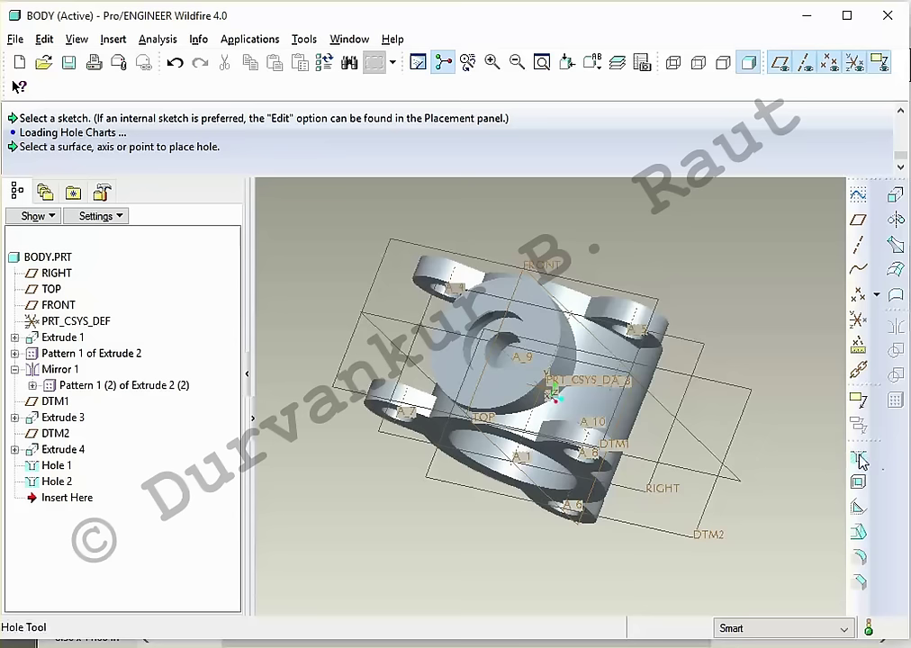
left_click(516, 293)
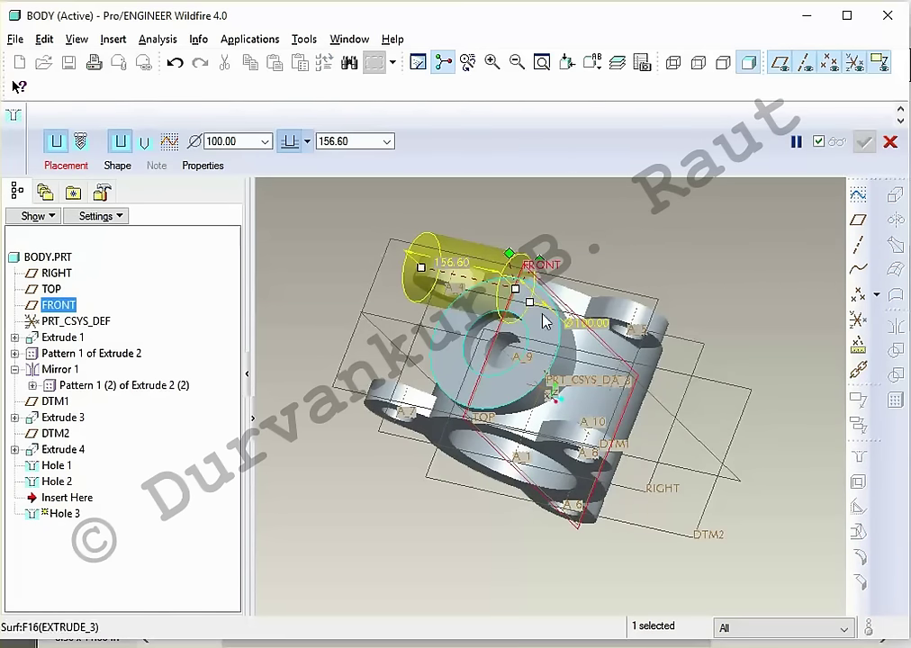
left_click(545, 333)
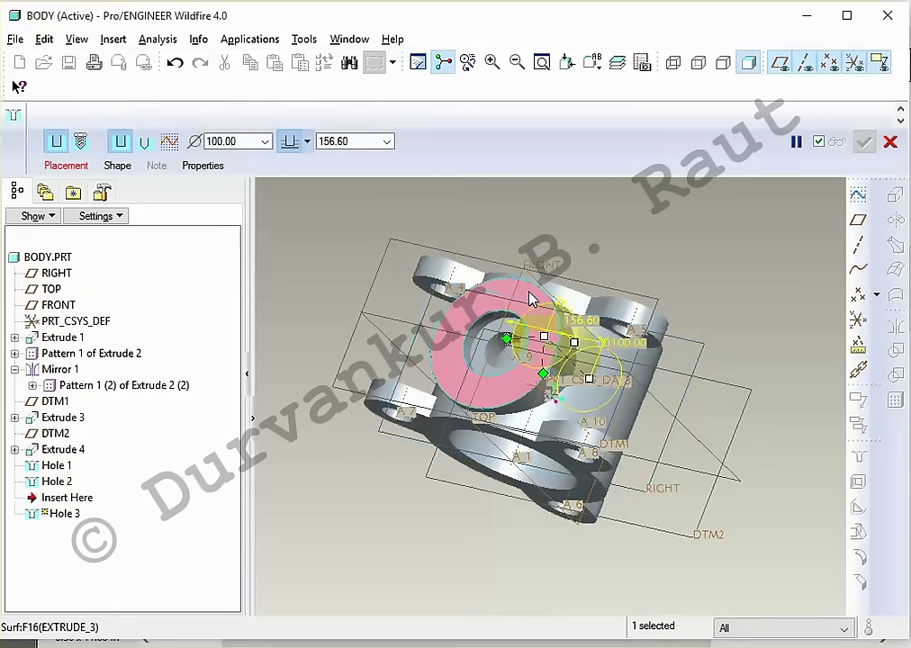
scroll(531, 299, "up", 2)
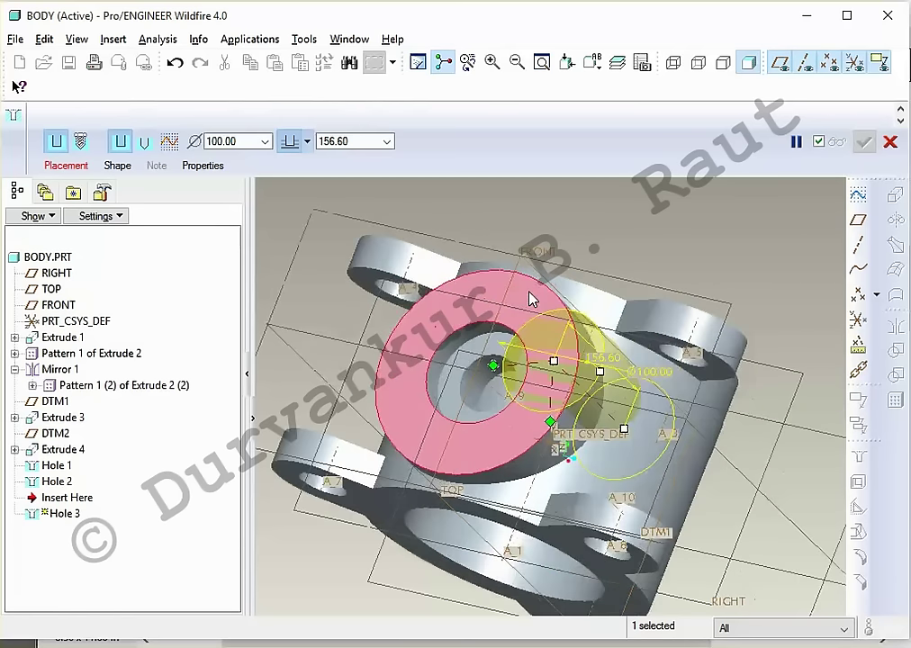
Step: Size the bolt hole at 20.30 diameter and 15 deep, checking the drawing
key("alt+Tab")
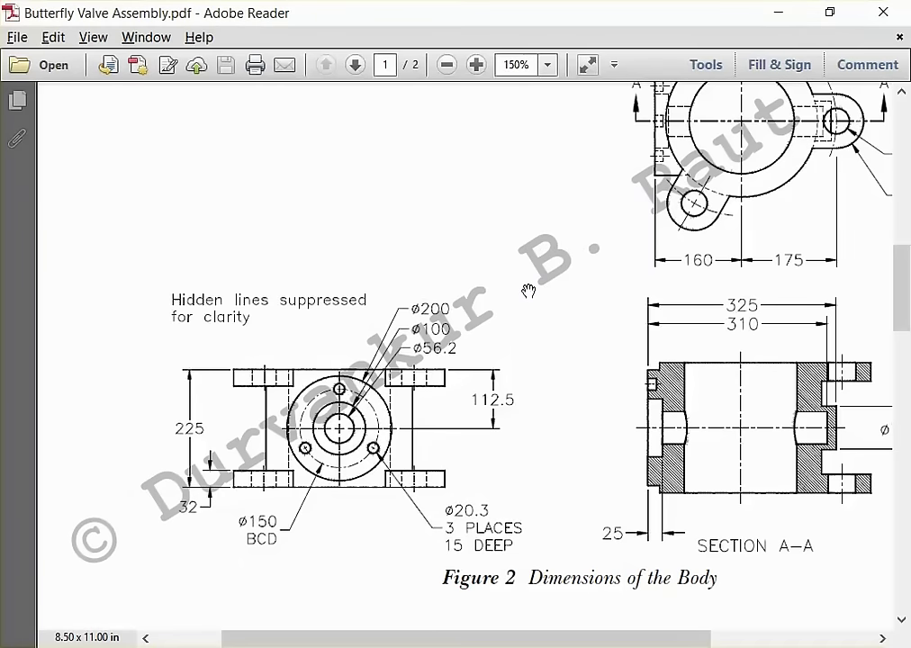
key("alt+Tab")
double_click(247, 141)
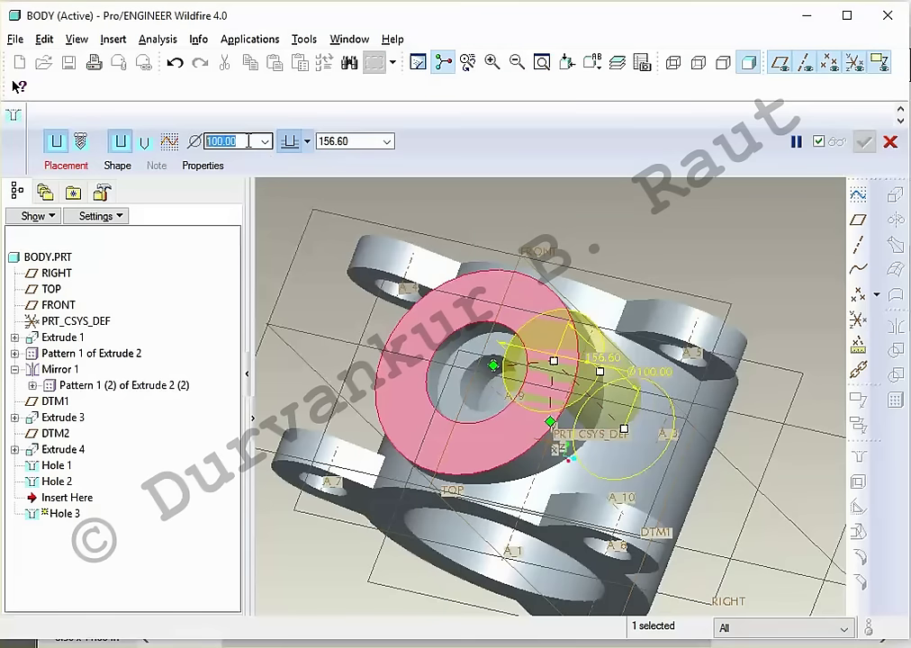
type("20")
key("Return")
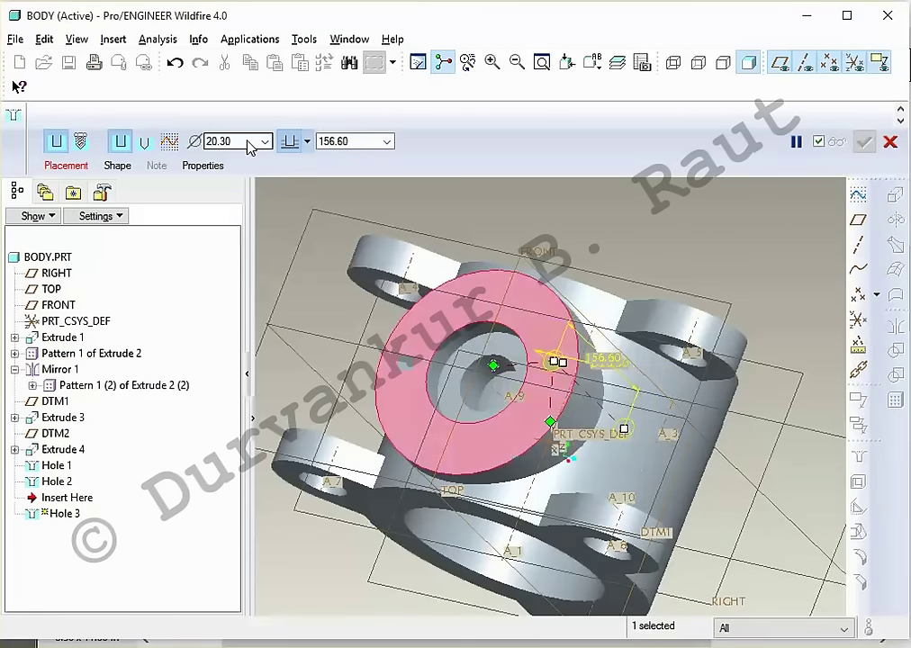
key("alt+Tab")
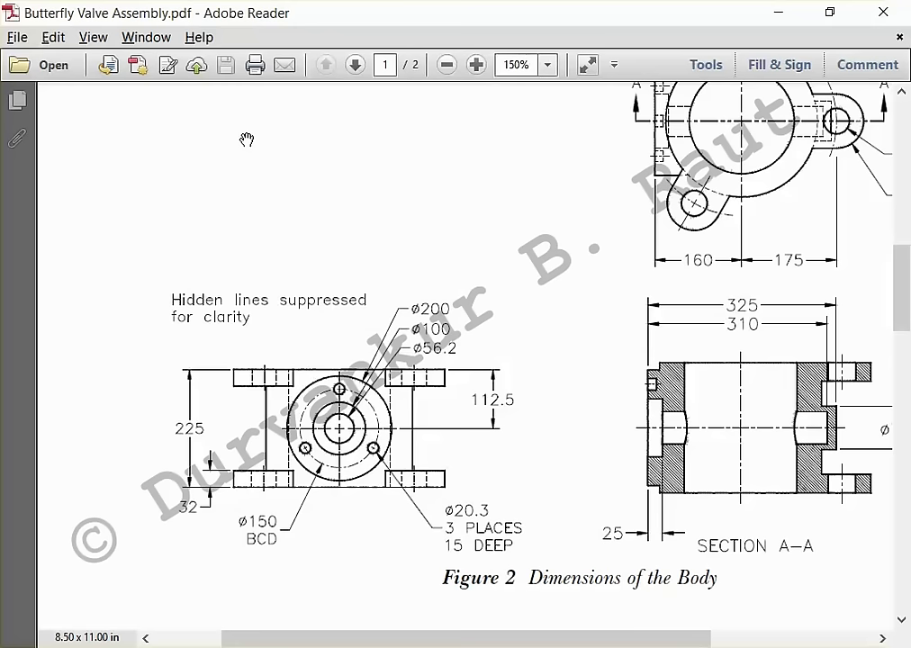
key("alt+Tab")
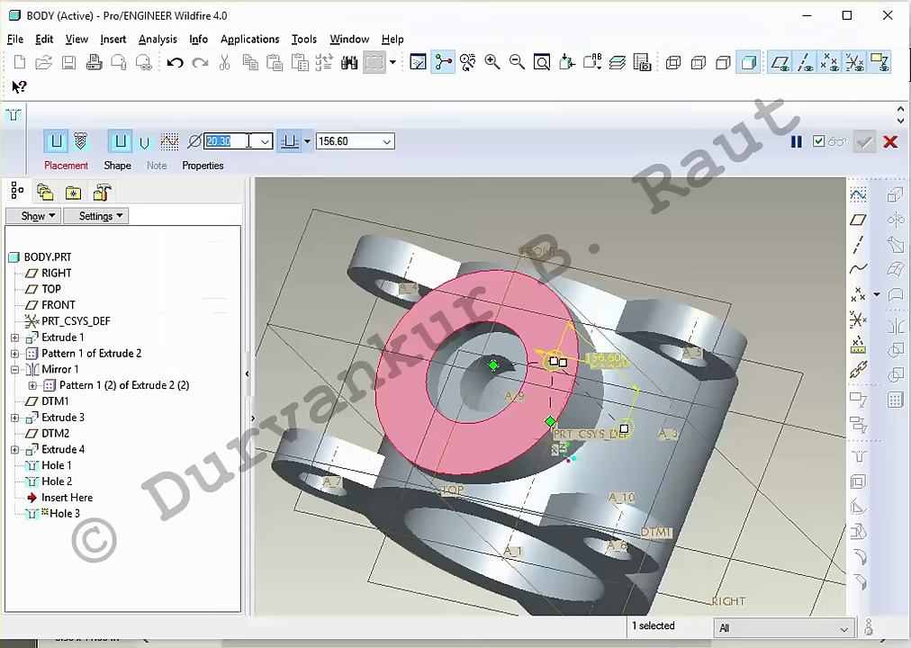
left_click(353, 137)
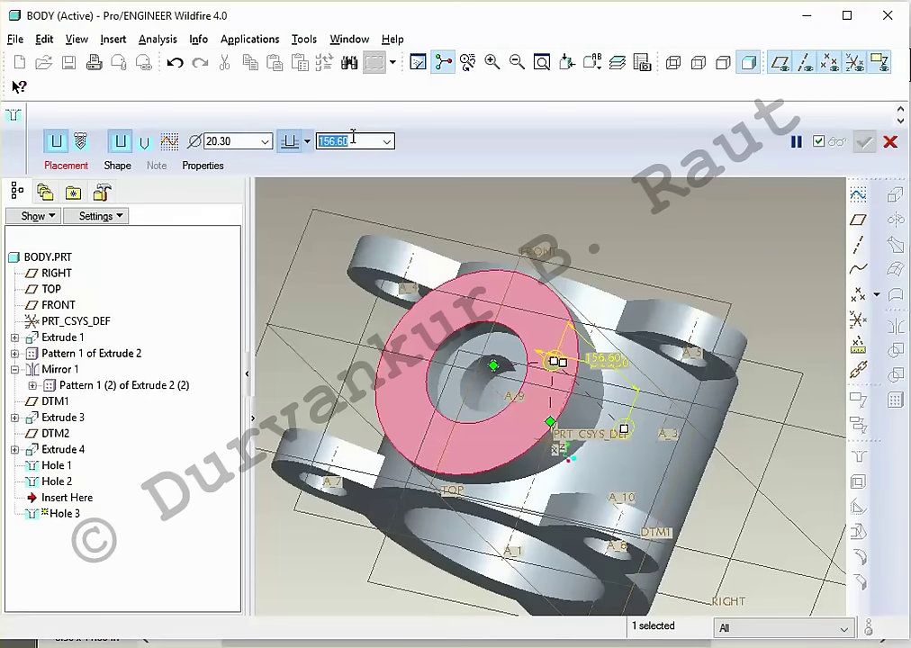
type("15")
key("Return")
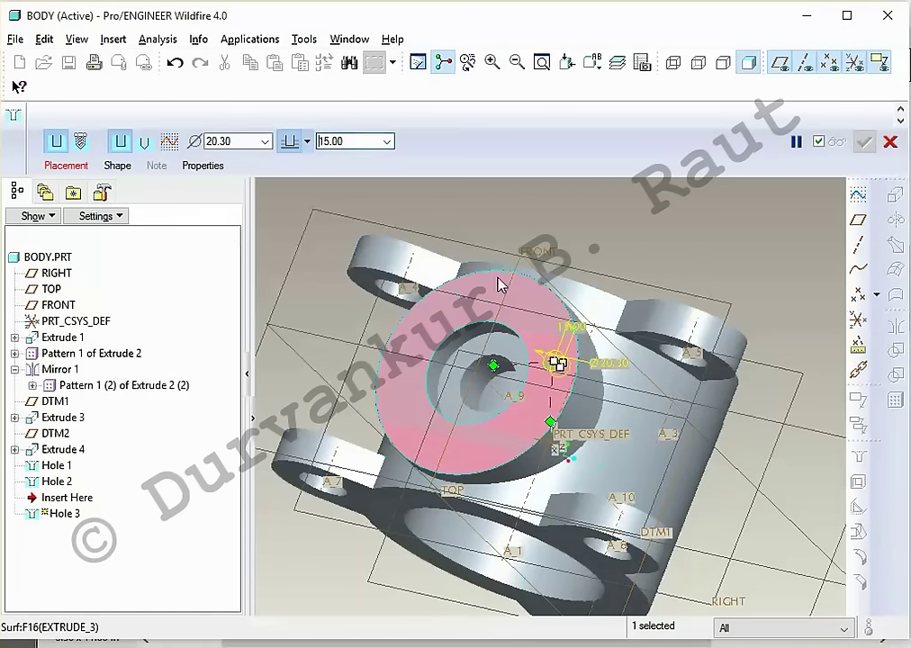
Step: Reference the hole to FRONT and axis A_9 with Radial placement type
left_click_drag(549, 360, 488, 284)
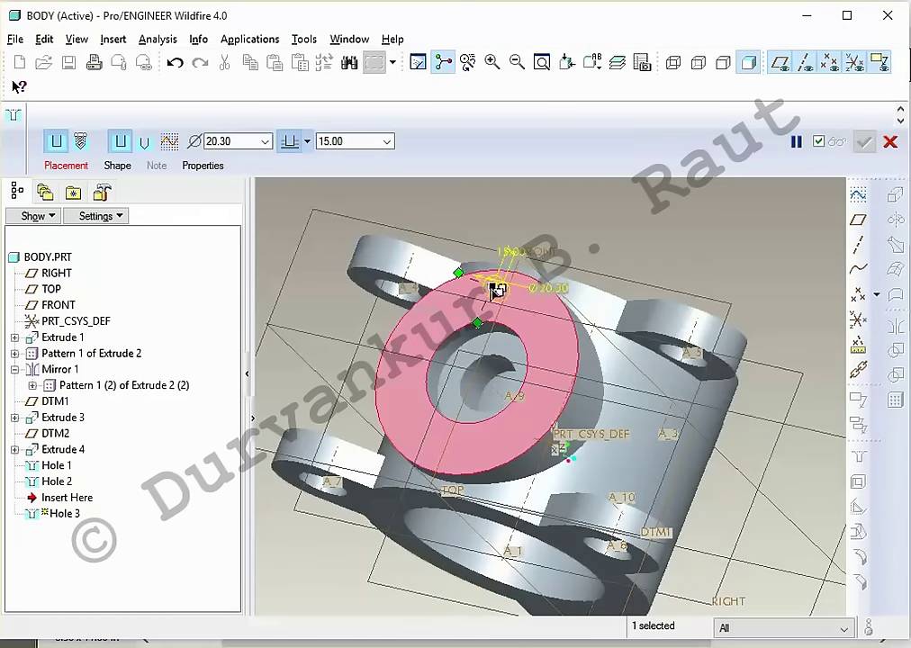
scroll(488, 285, "up", 2)
scroll(494, 293, "up", 2)
left_click_drag(439, 400, 515, 364)
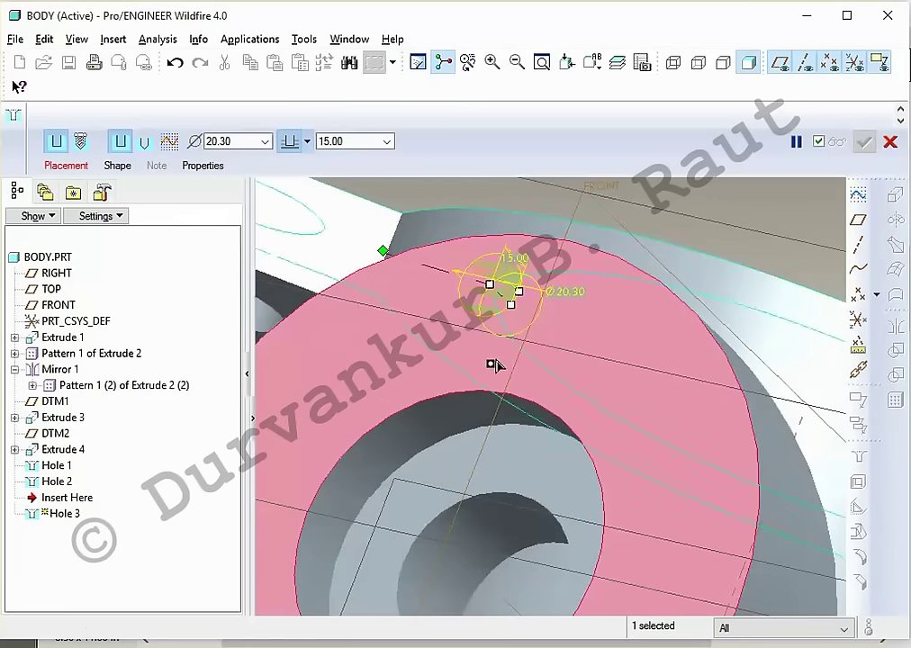
mouse_move(385, 251)
left_mouse_down()
mouse_move(496, 410)
mouse_move(484, 580)
mouse_move(393, 534)
left_mouse_up()
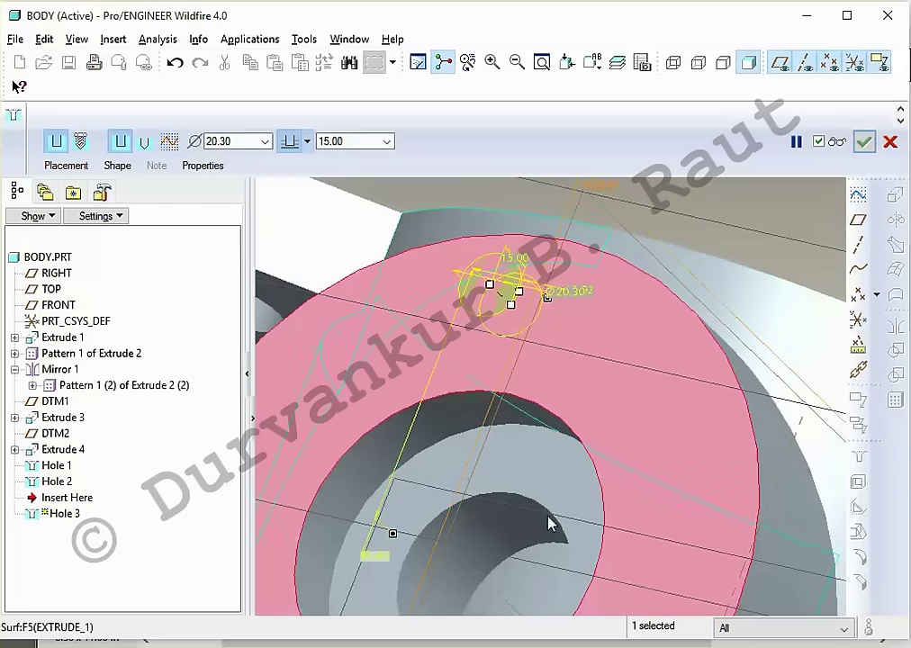
left_click(66, 166)
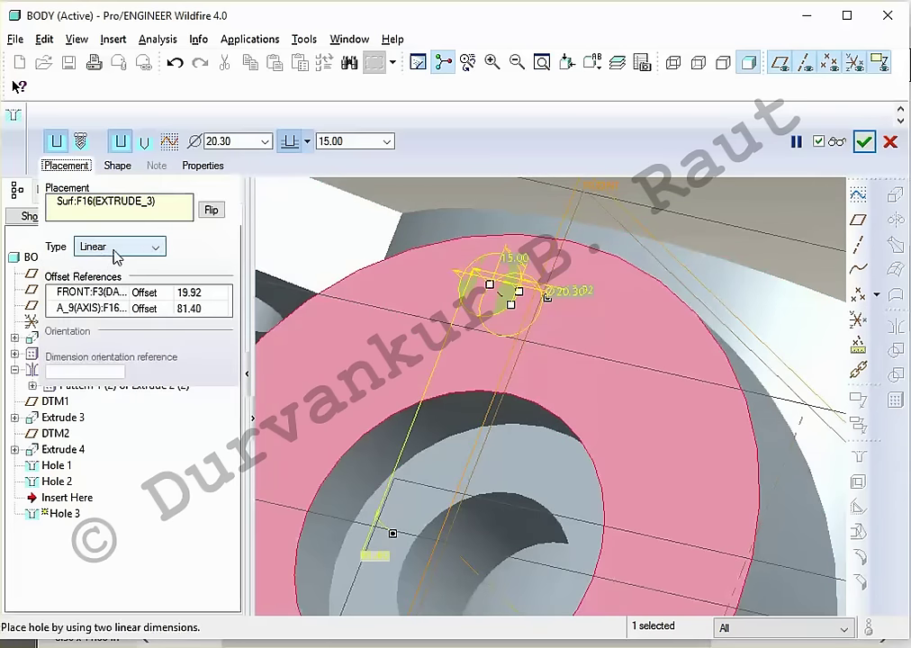
left_click(122, 247)
left_click(122, 277)
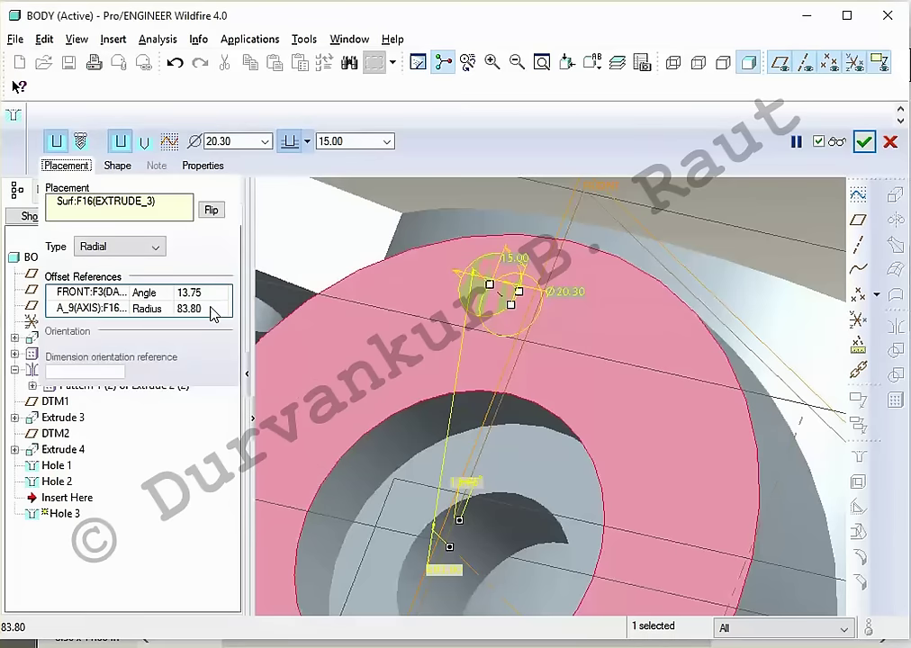
key("alt+Tab")
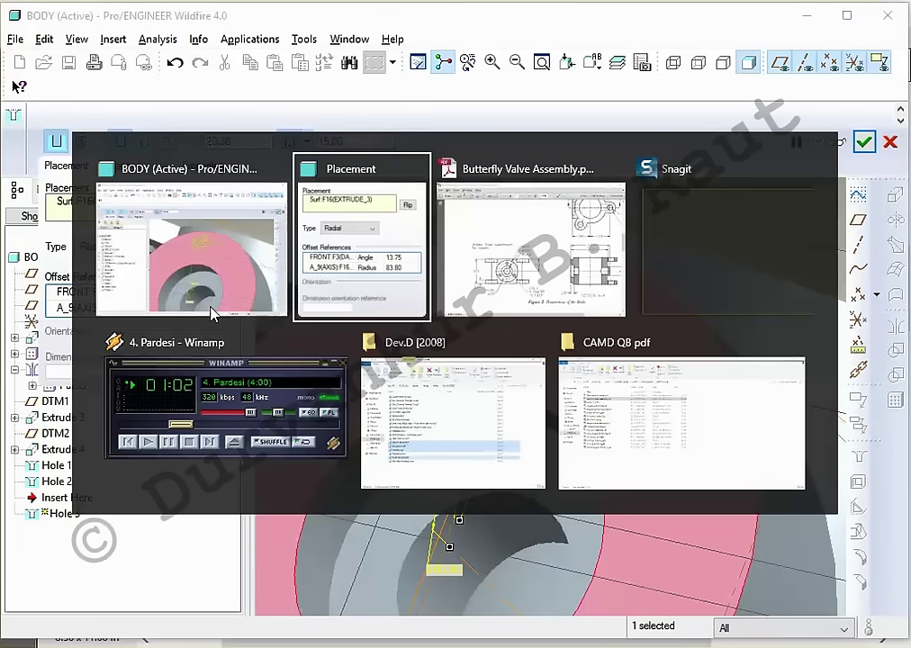
key("alt+Tab")
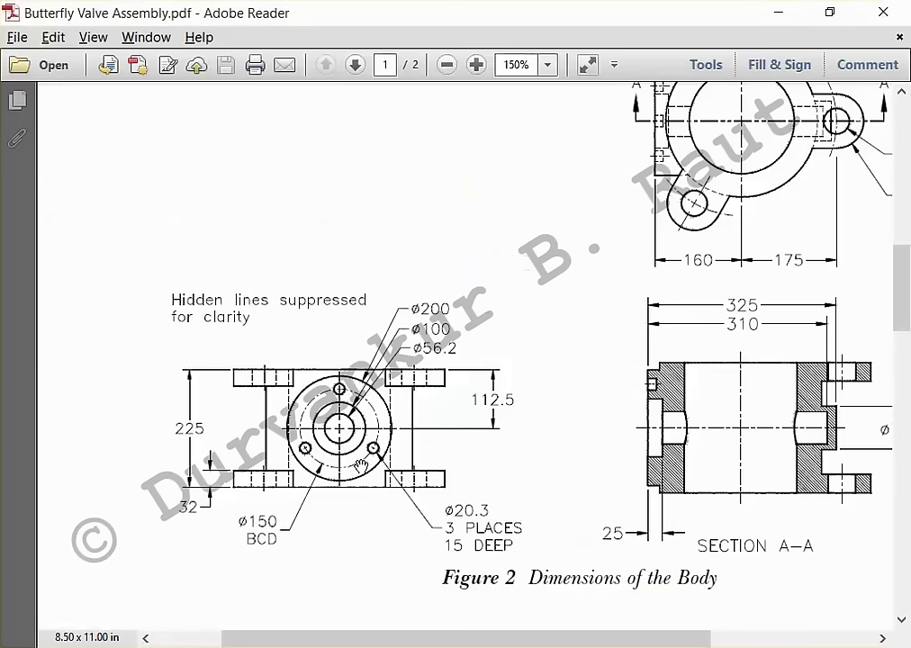
key("alt+Tab")
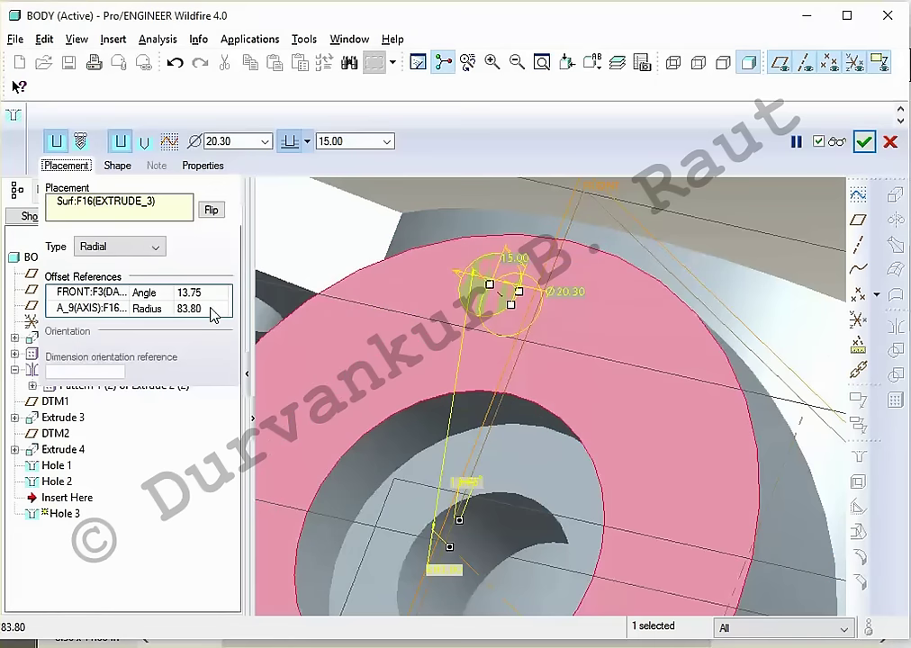
Step: Change Hole 3's placement type from Radial to Diameter
left_click(169, 310)
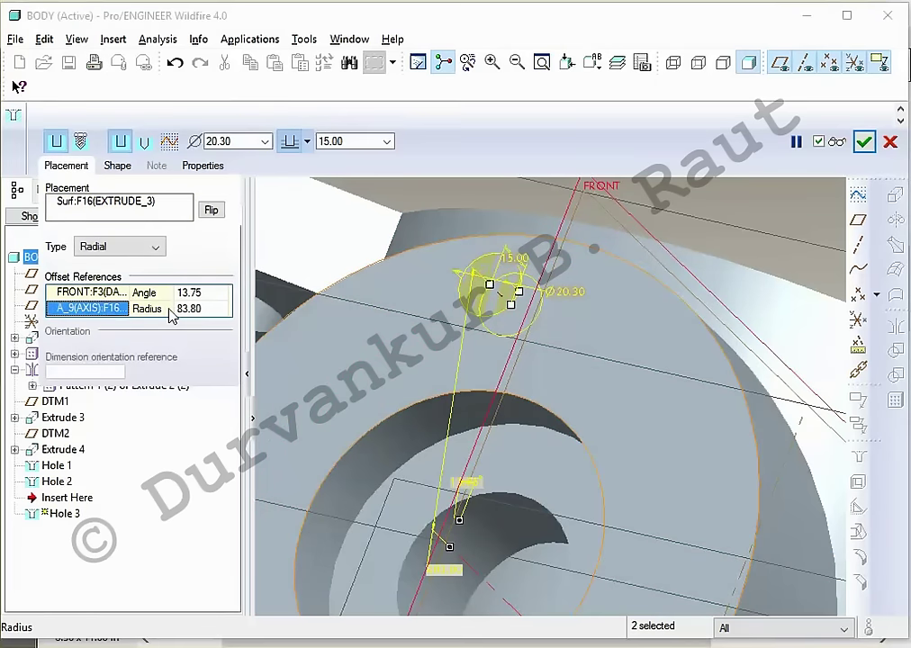
left_click(153, 247)
left_click(144, 292)
key("alt+Tab")
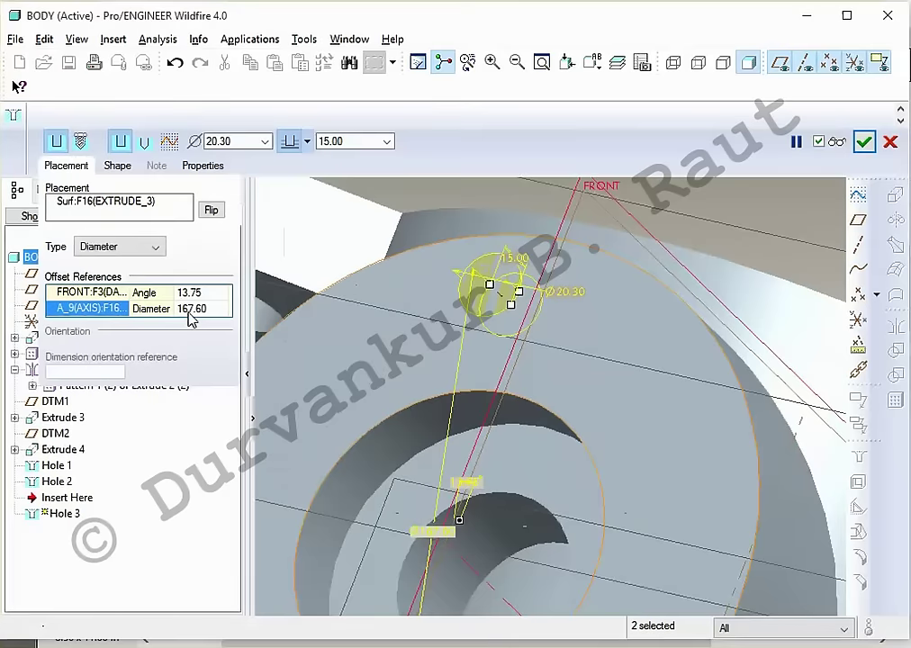
key("alt+Tab")
key("alt+Tab")
key("alt+Tab")
Step: Set a 150 bolt-circle diameter at 0° from FRONT and finish the hole
left_click(200, 309)
type("150")
key("Return")
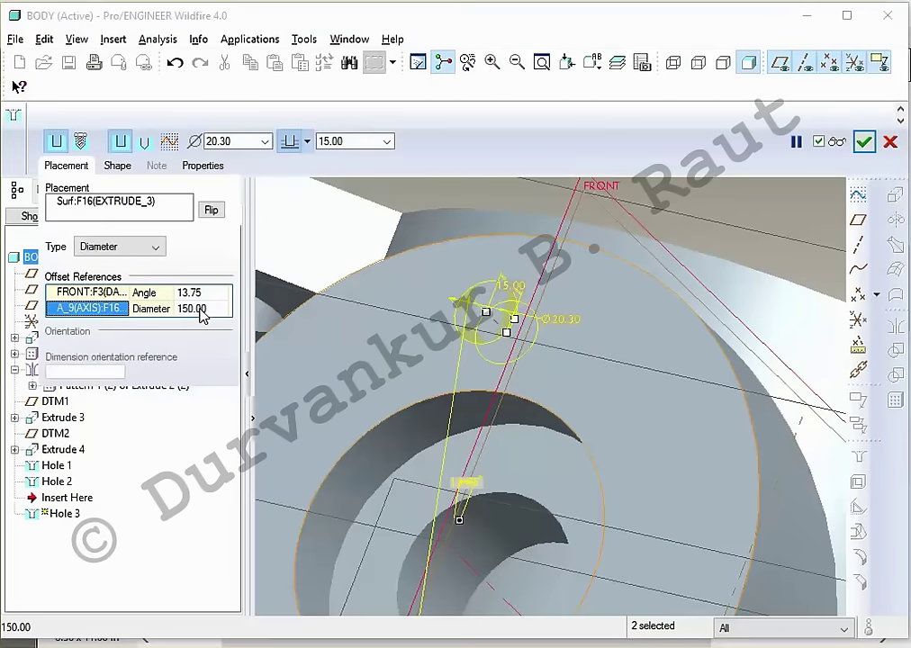
left_click(200, 293)
type("0")
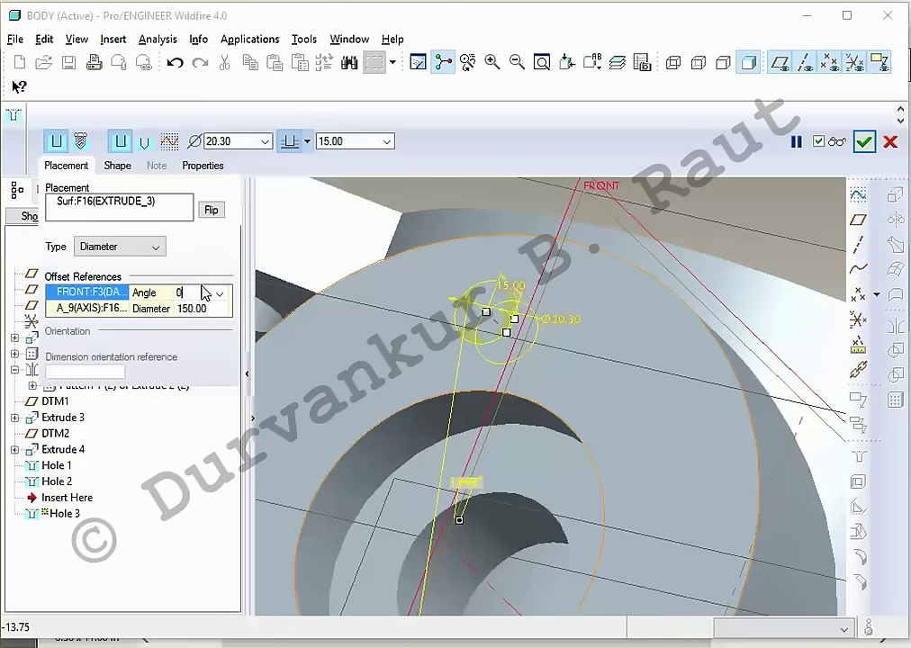
key("Return")
scroll(484, 319, "up", 5)
mouse_move(484, 318)
middle_mouse_down()
mouse_move(463, 260)
mouse_move(485, 290)
mouse_move(487, 351)
middle_mouse_up()
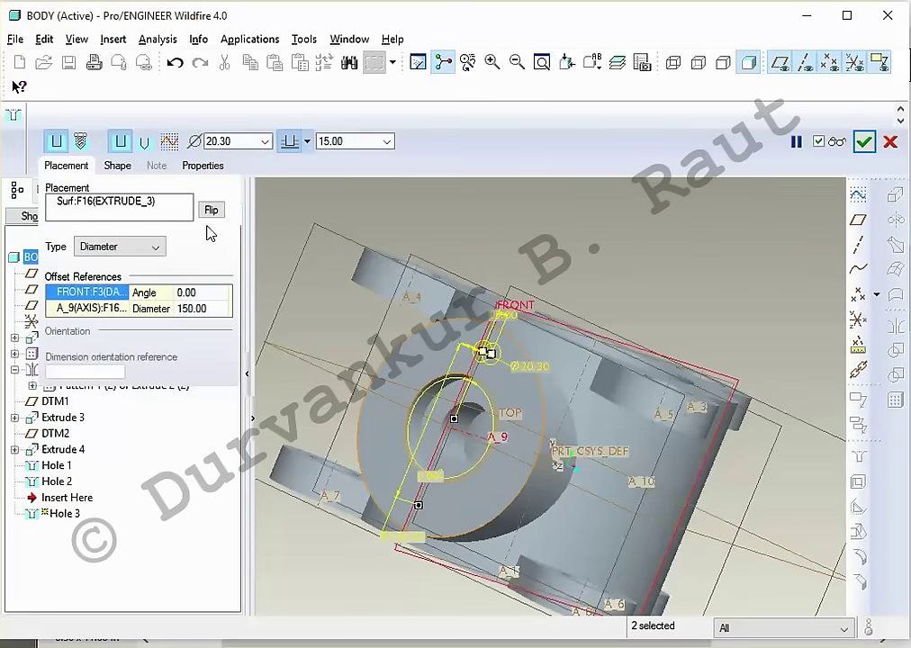
middle_click(653, 283)
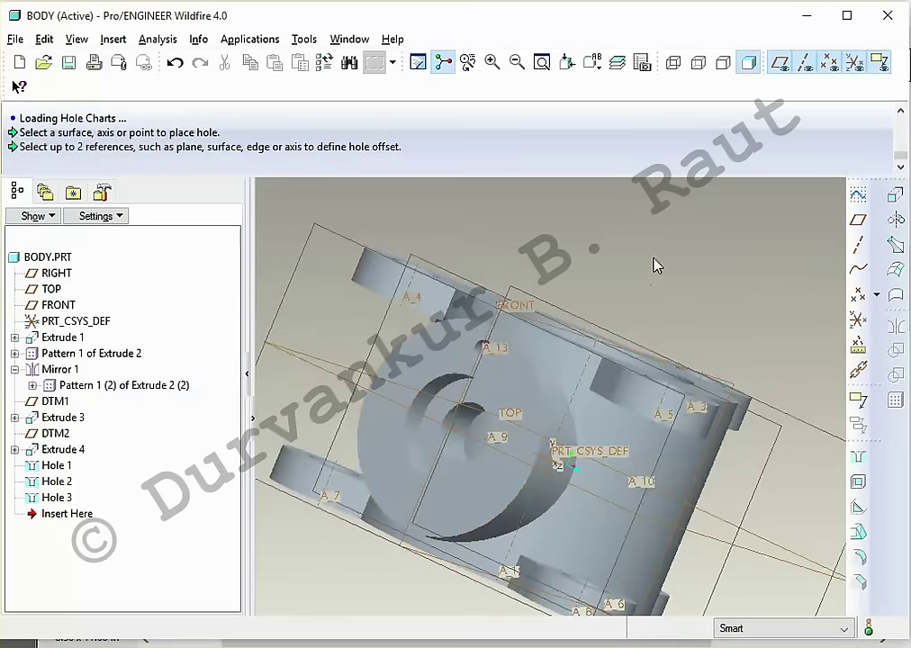
key("ctrl+d")
Step: Pattern Hole 3 around axis A_9 into 3 members spaced 120°
left_click(56, 498)
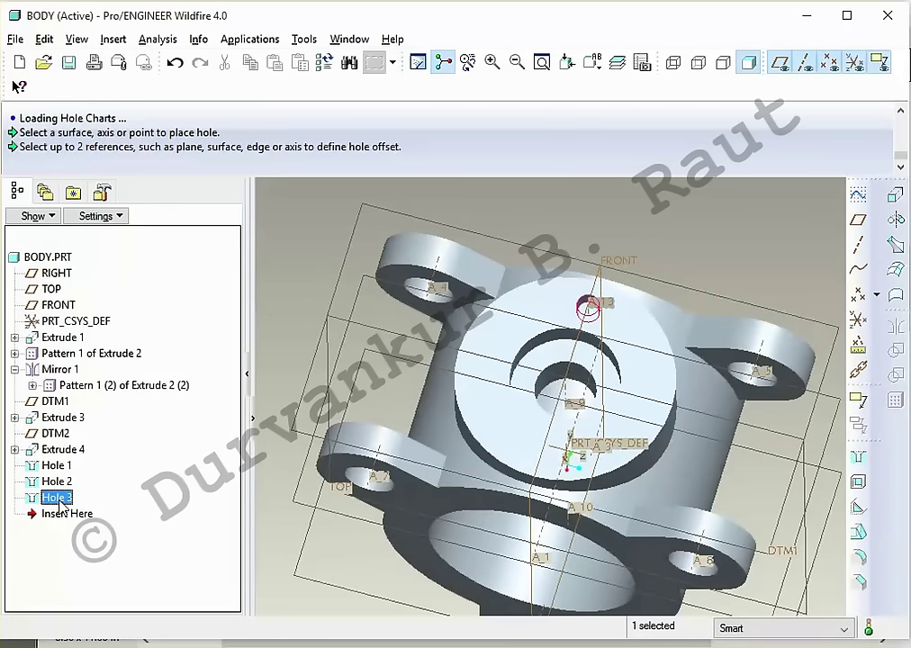
left_click(894, 401)
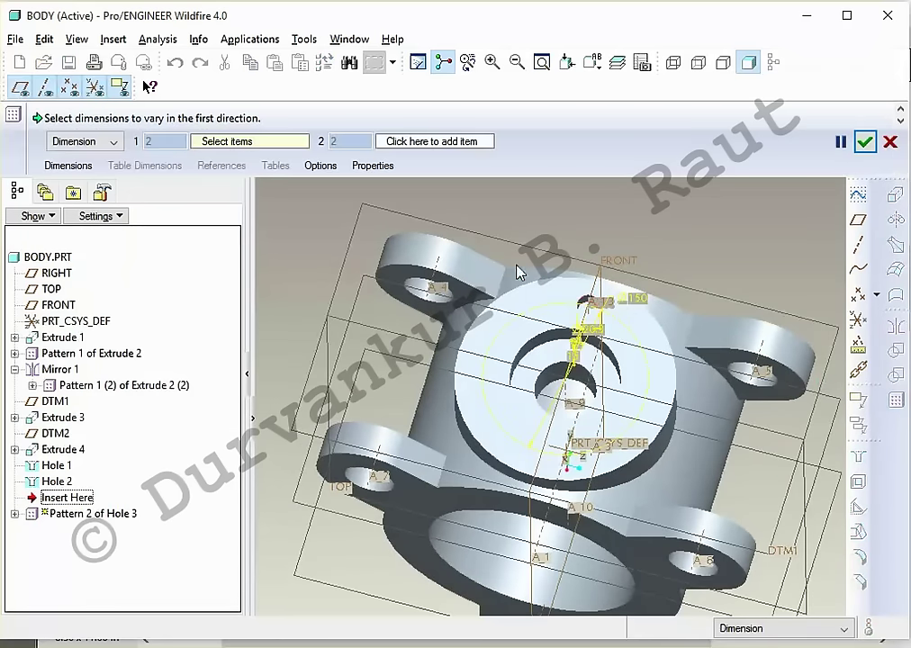
middle_click_drag(624, 249, 605, 261)
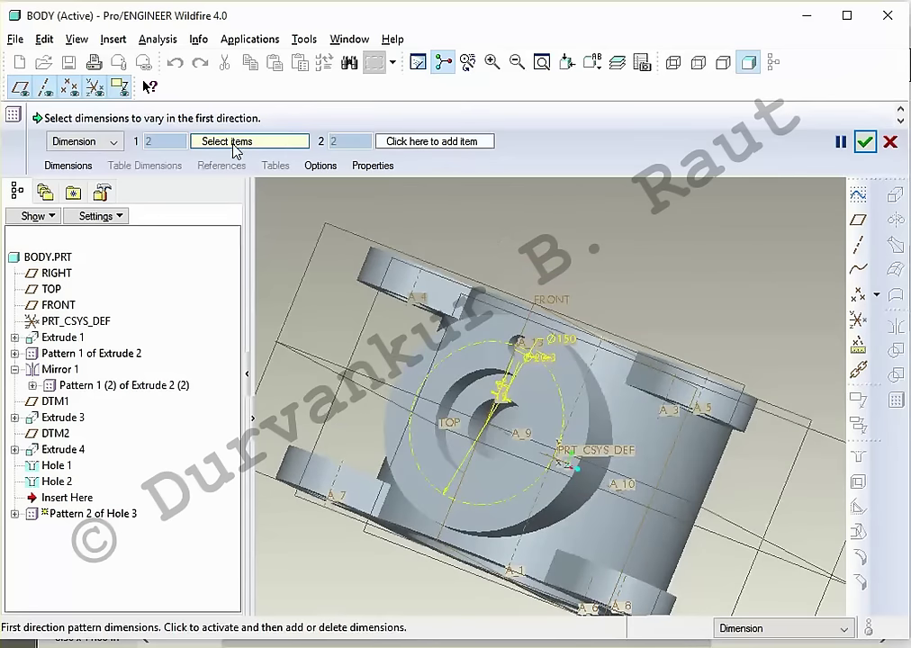
left_click(82, 141)
left_click(72, 185)
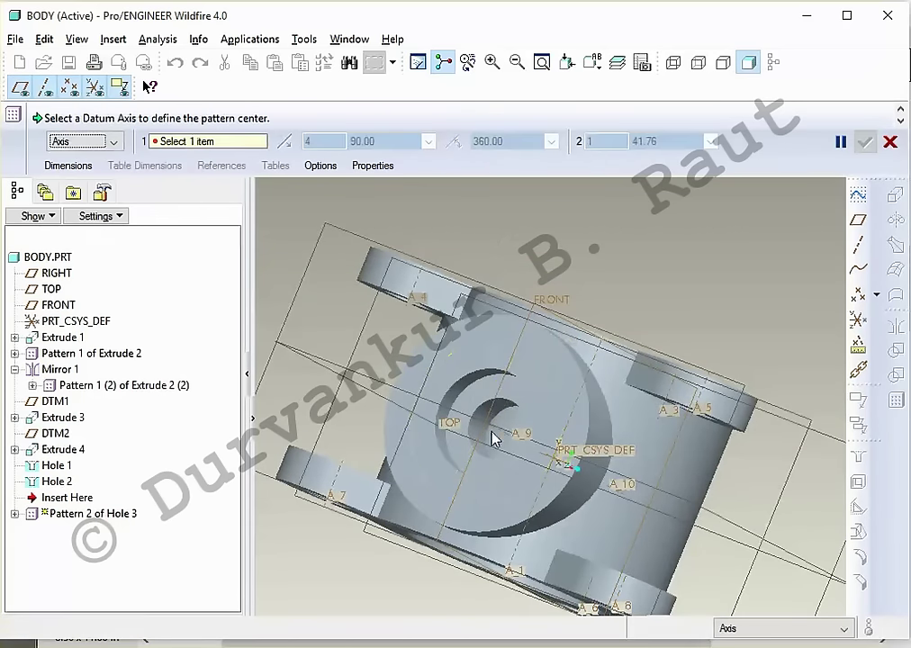
left_click(497, 437)
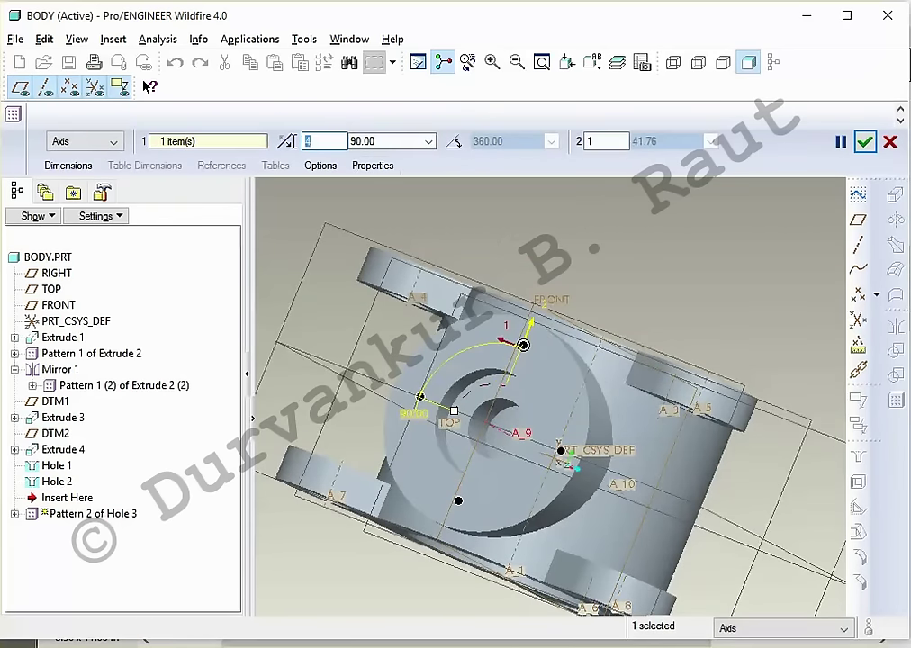
type("3")
double_click(382, 143)
type("120")
key("Return")
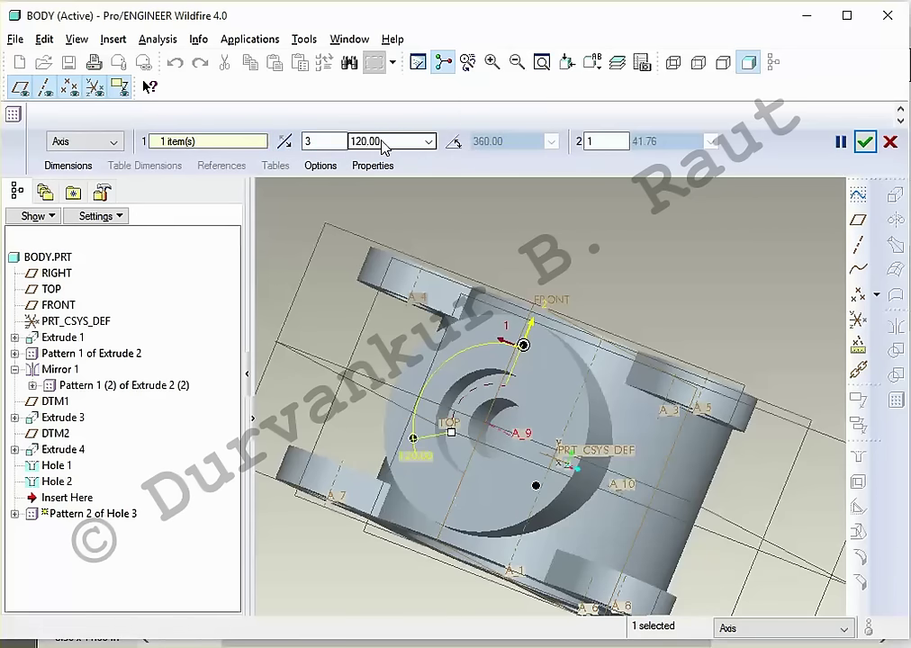
middle_click(646, 309)
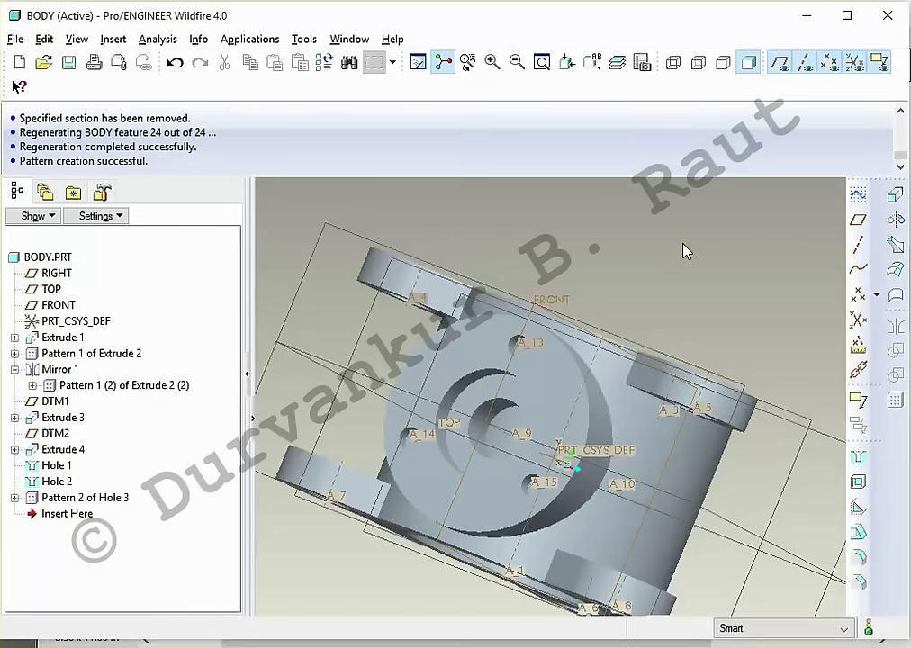
Step: Save the BODY part and bring up the valve drawing PDF
key("ctrl+s")
key("Return")
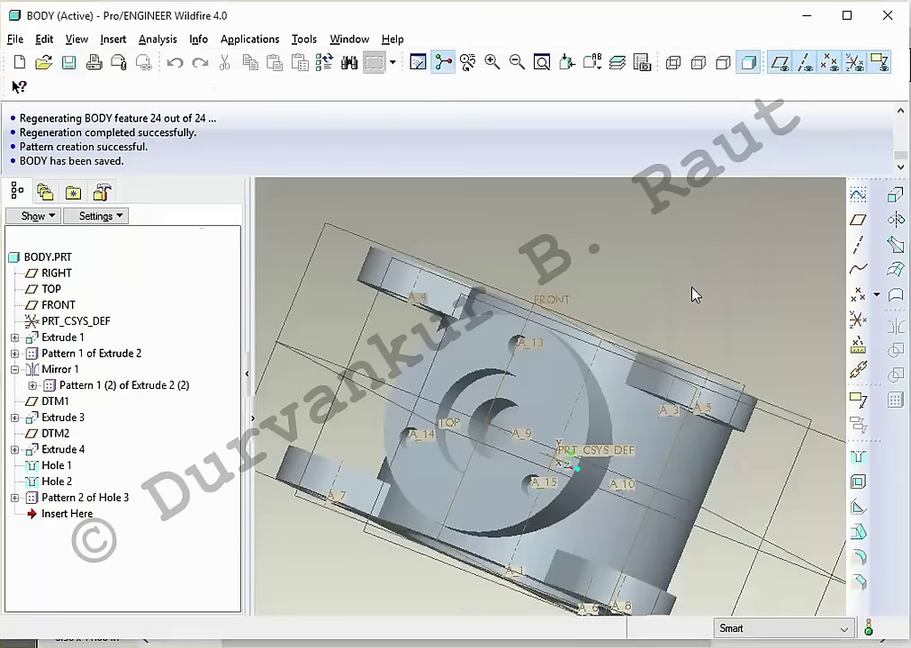
mouse_move(692, 294)
middle_mouse_down()
mouse_move(714, 252)
mouse_move(717, 261)
middle_mouse_up()
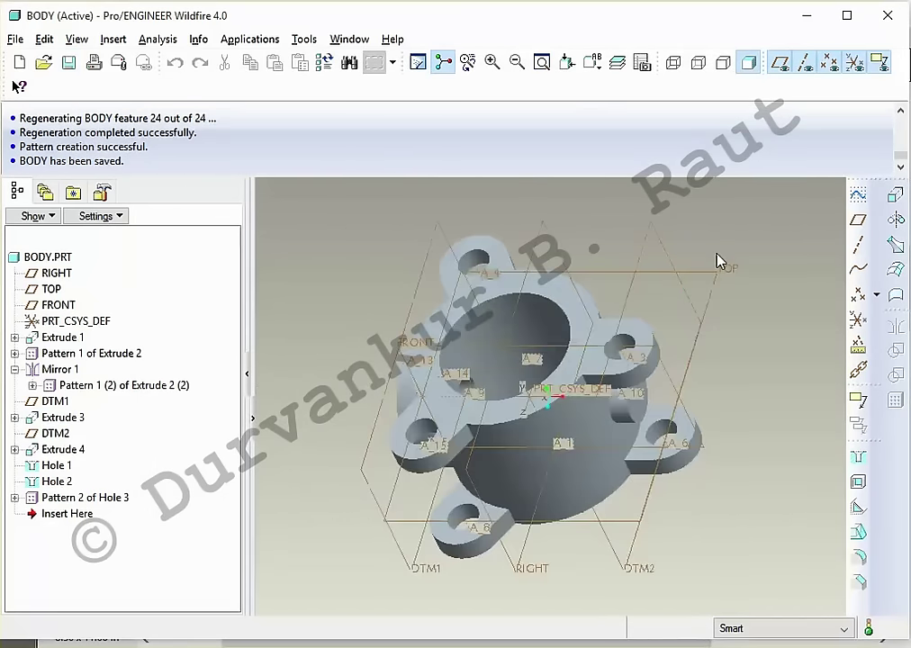
key("alt+Tab")
left_click_drag(697, 266, 570, 281)
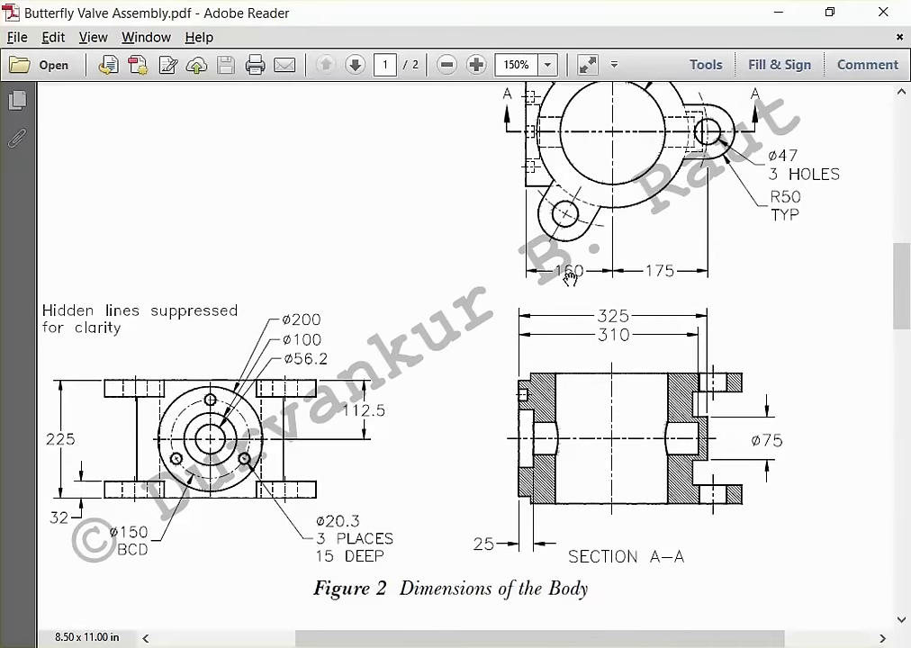
Step: Scroll the body drawing, then return to the BODY model
scroll(570, 281, "up", 2)
key("alt+Tab")
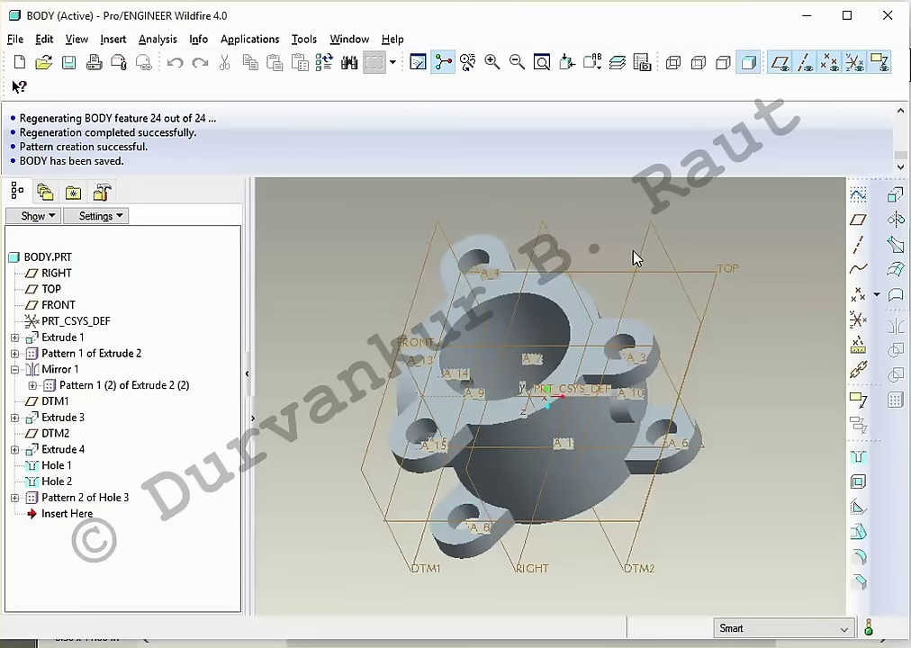
Step: Save BODY and apply the ptc-metallic-steel-light appearance to the part
key("ctrl+s")
key("Return")
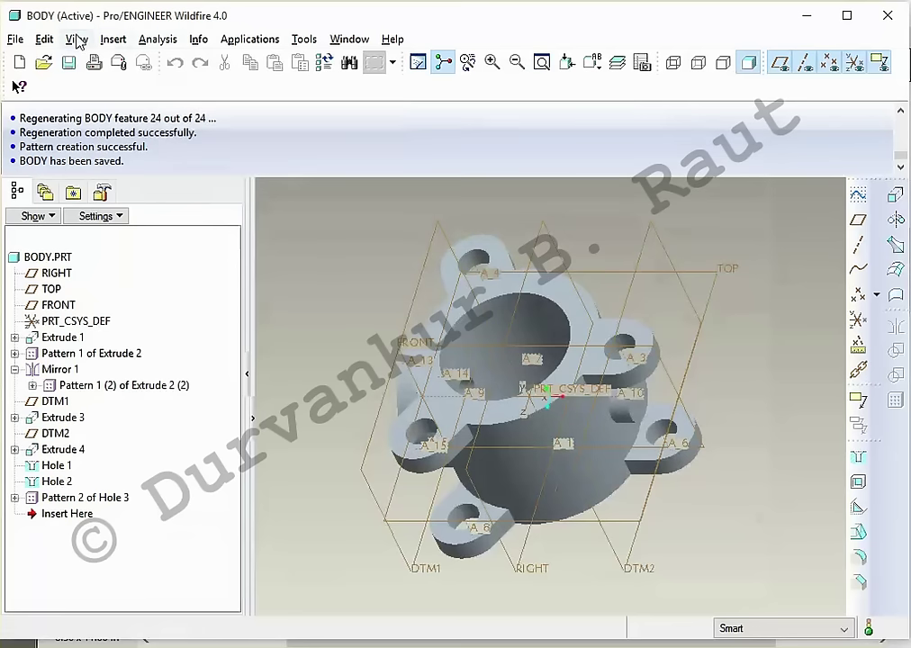
left_click(75, 39)
left_click(128, 258)
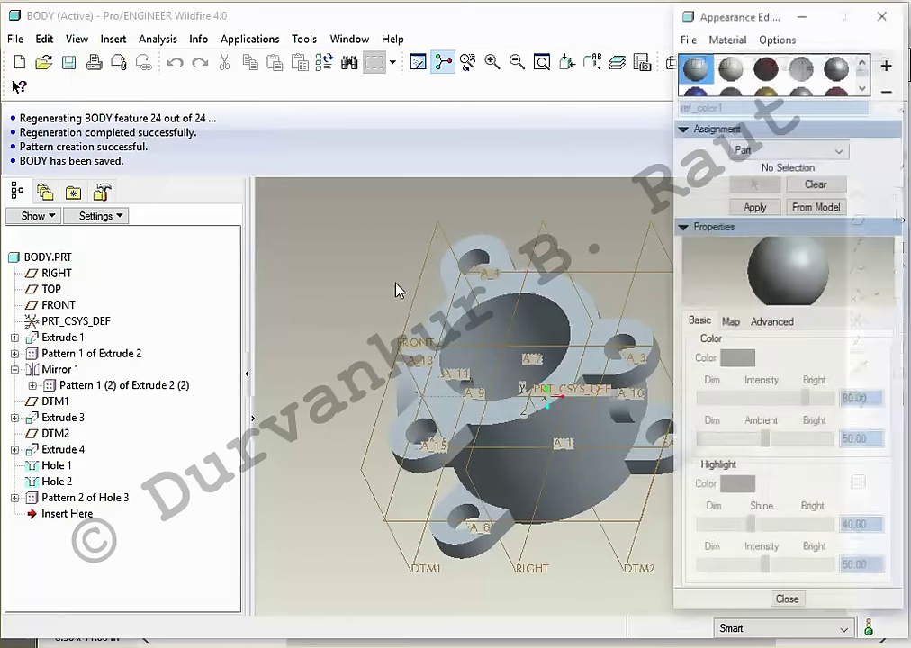
left_click(836, 67)
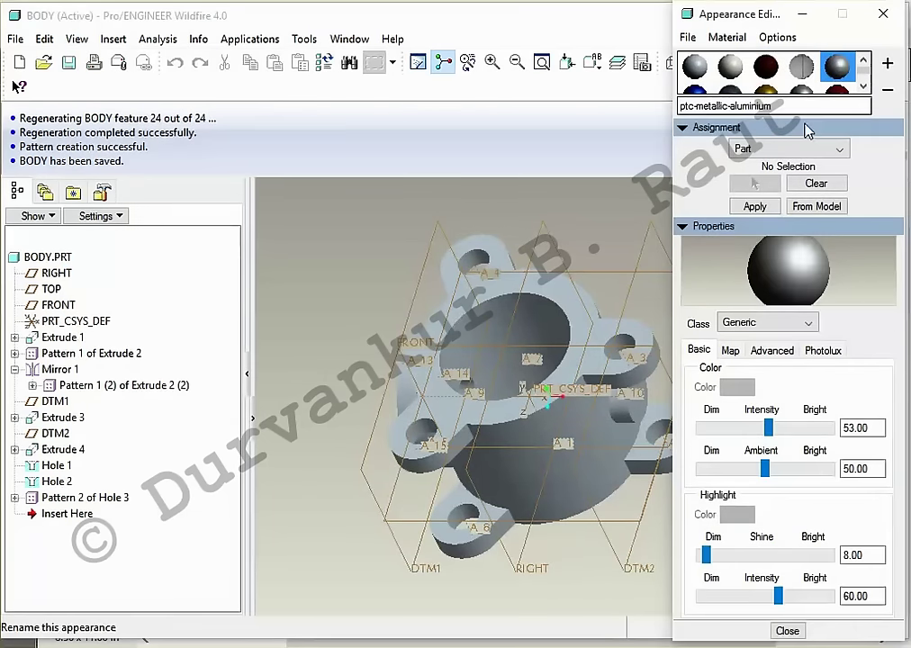
left_click(757, 207)
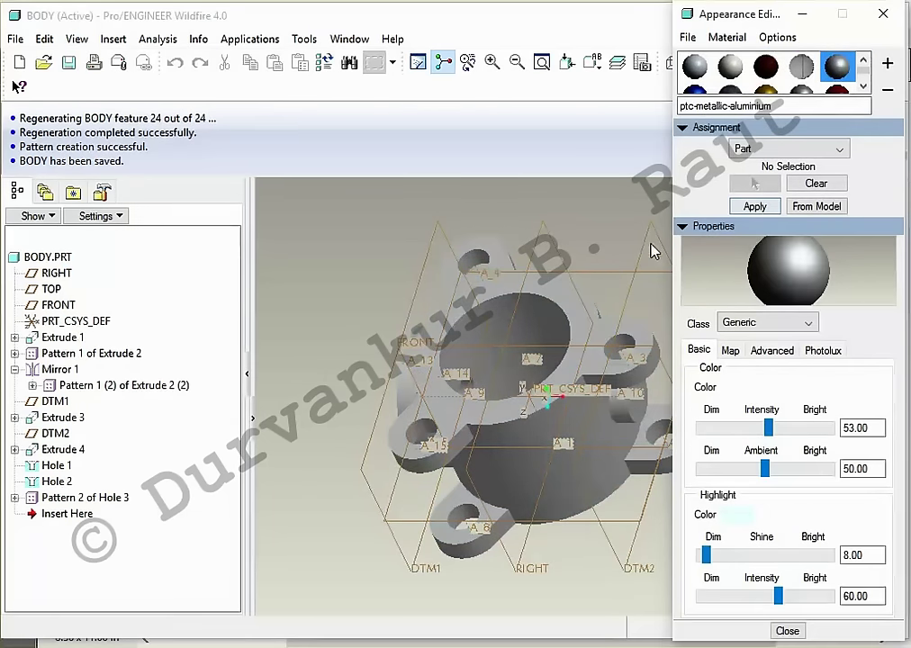
left_click(863, 85)
left_click(800, 68)
left_click(754, 206)
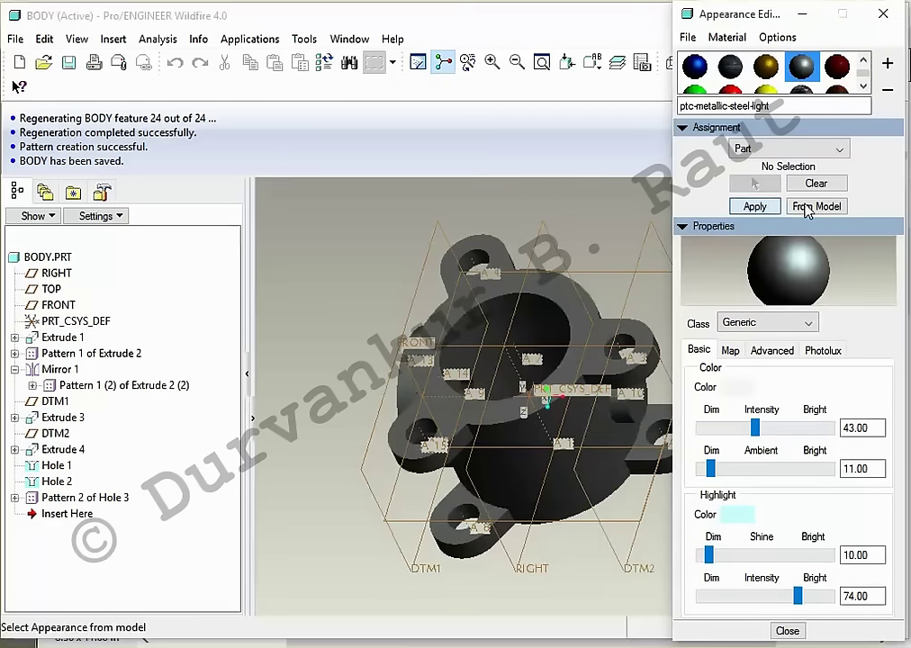
left_click(795, 633)
Step: Save the BODY part with its new appearance
key("ctrl+s")
key("Return")
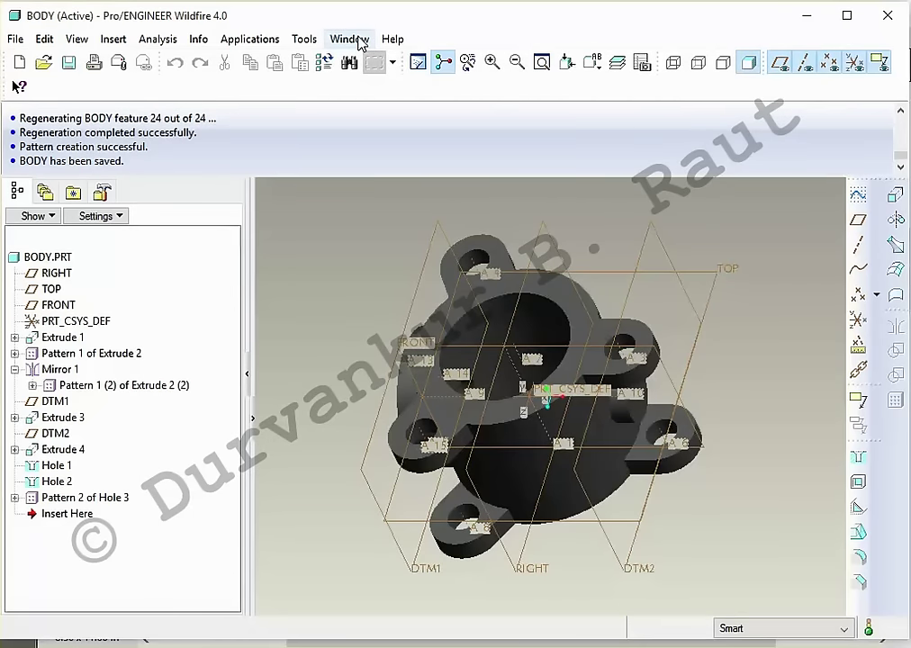
left_click(349, 38)
Step: Close the BODY window and review page 2's shaft and retainer figures in the PDF
left_click(373, 98)
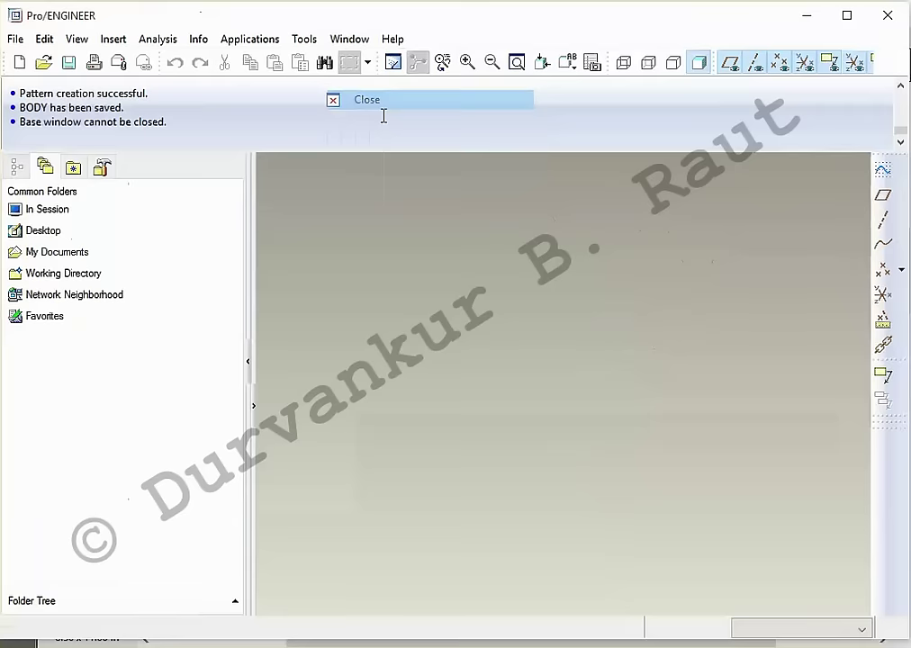
key("alt+Tab")
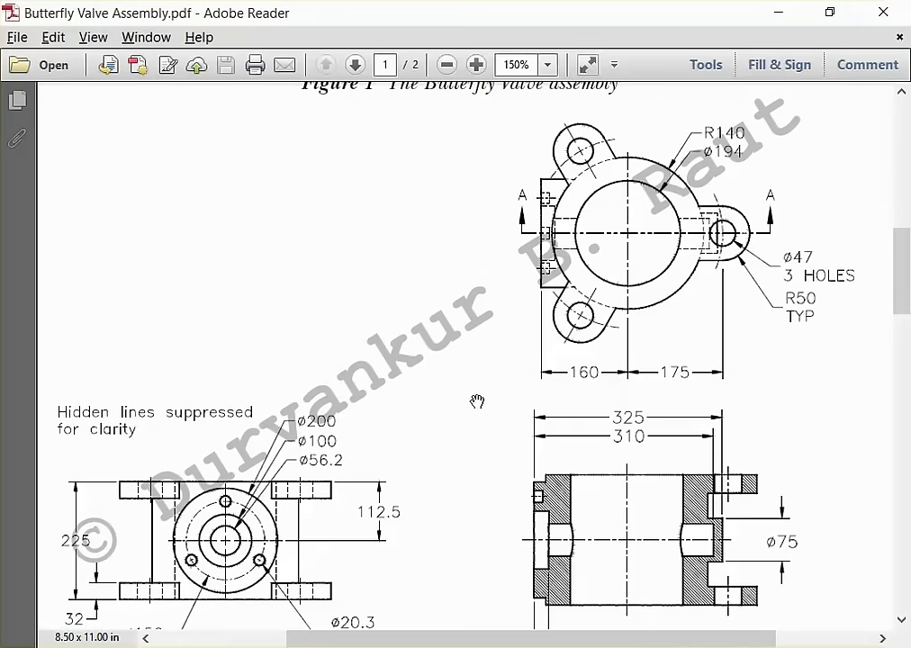
scroll(477, 401, "down", 5)
scroll(520, 130, "down", 5)
scroll(527, 365, "down", 3)
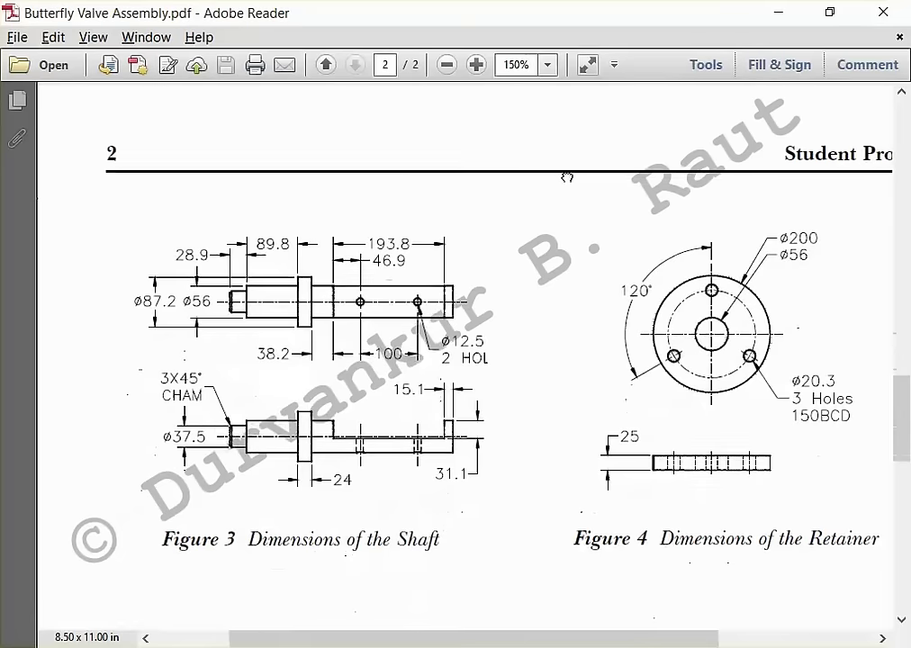
left_click_drag(567, 178, 569, 149)
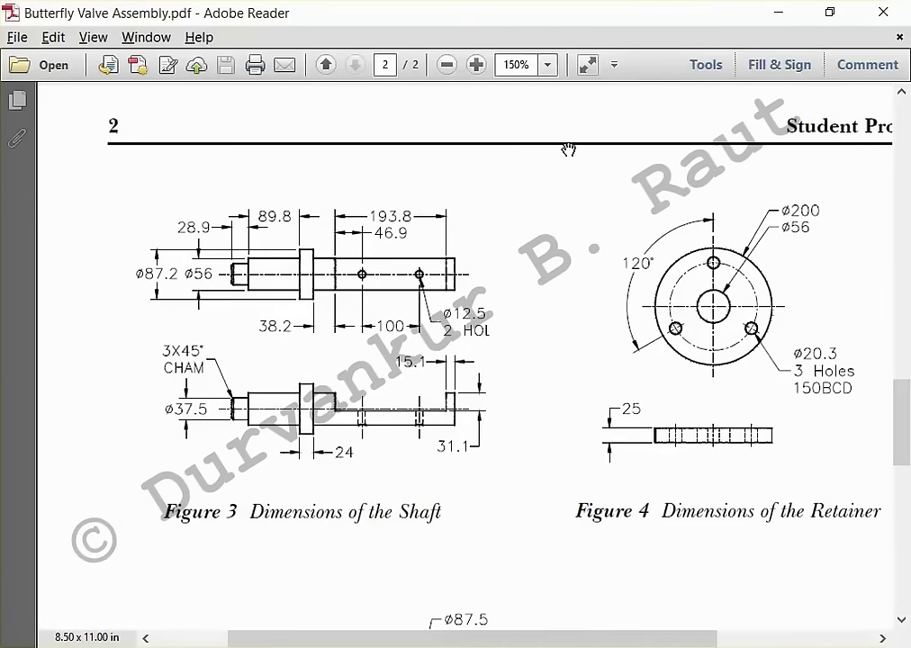
key("alt+Tab")
left_click(18, 62)
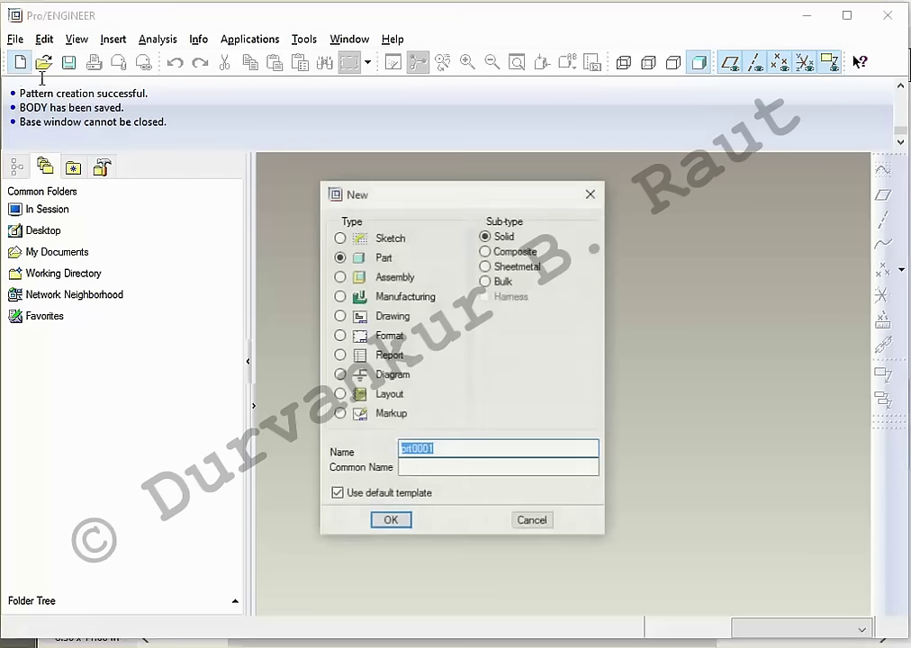
Step: Create solid part RETAINER using the mmns_part_solid template instead of the default
type("retai")
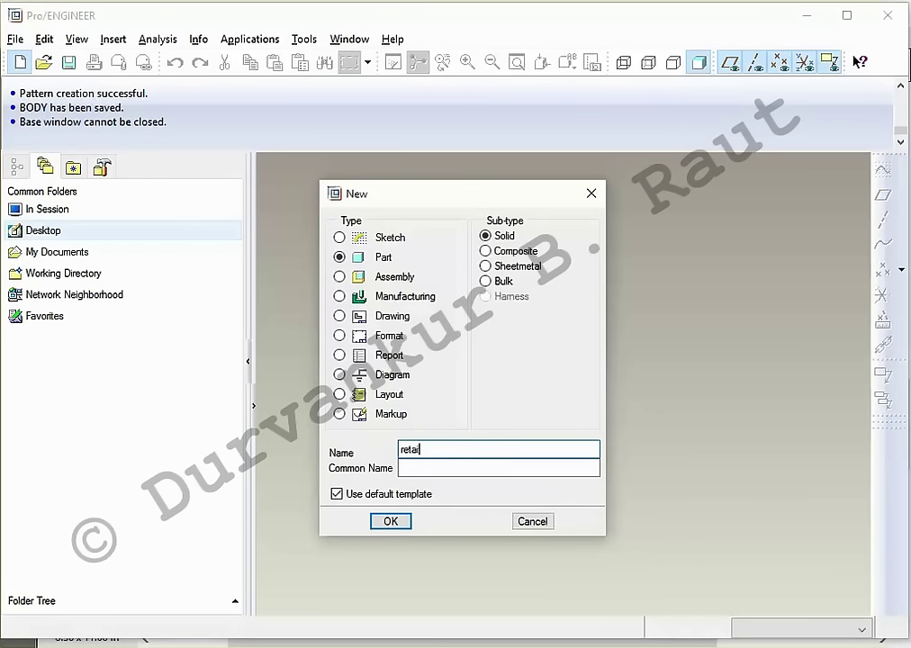
left_click(337, 493)
left_click(390, 522)
left_click(393, 259)
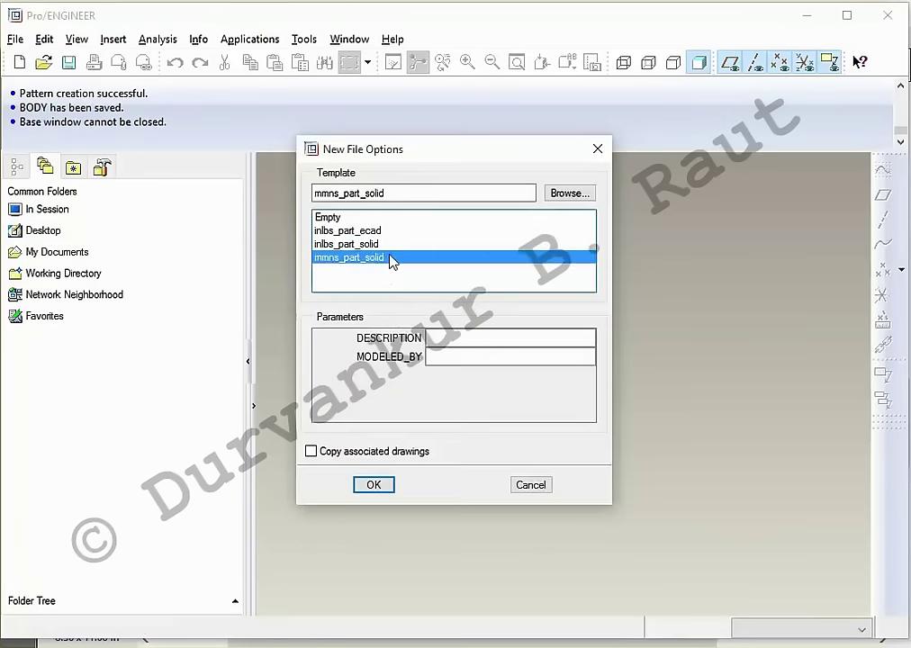
double_click(393, 259)
key("alt+Tab")
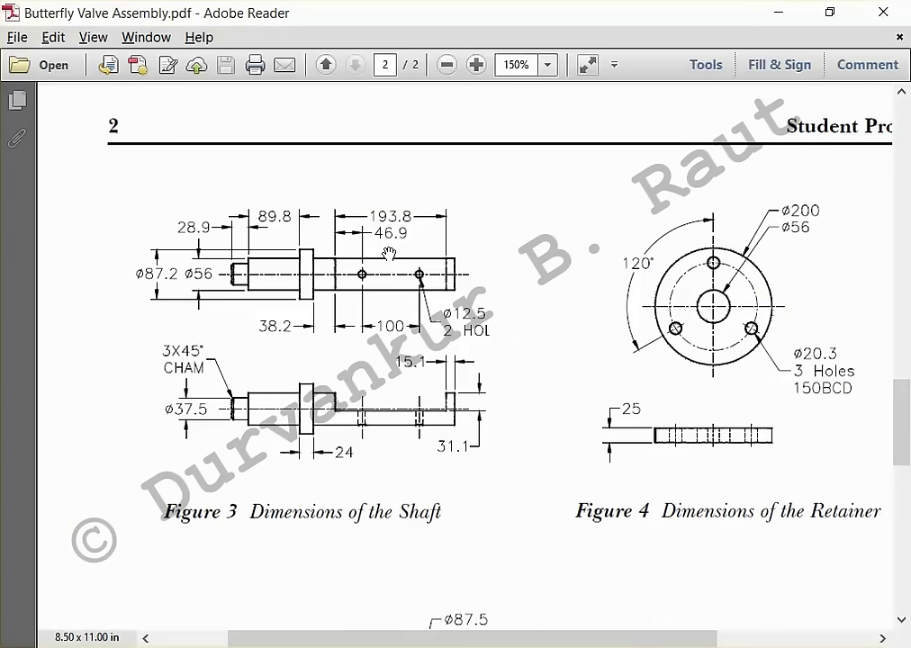
key("alt+Tab")
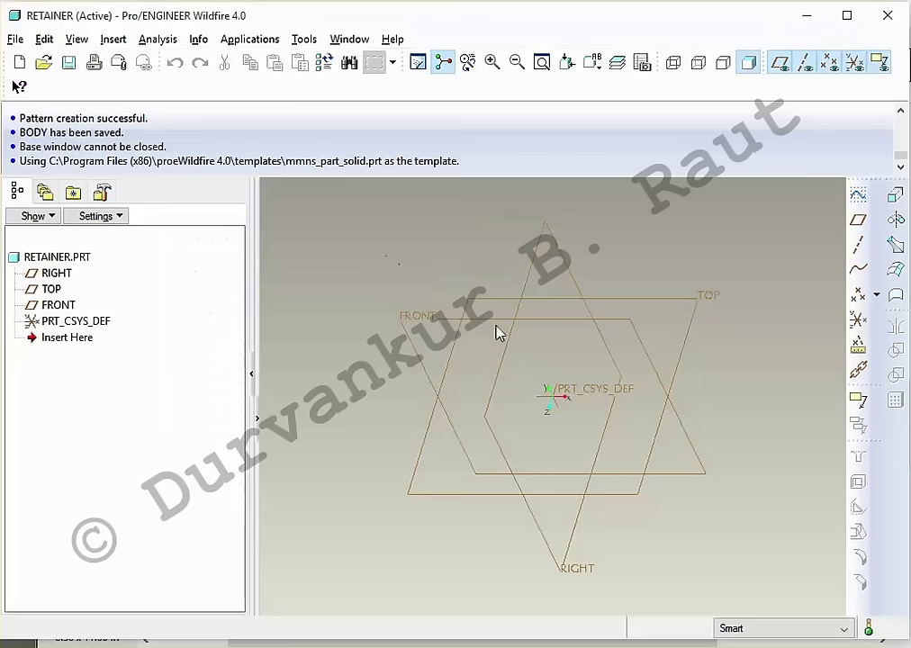
Step: Start a new extrusion with an internal sketch placed on the TOP datum plane
left_click(896, 198)
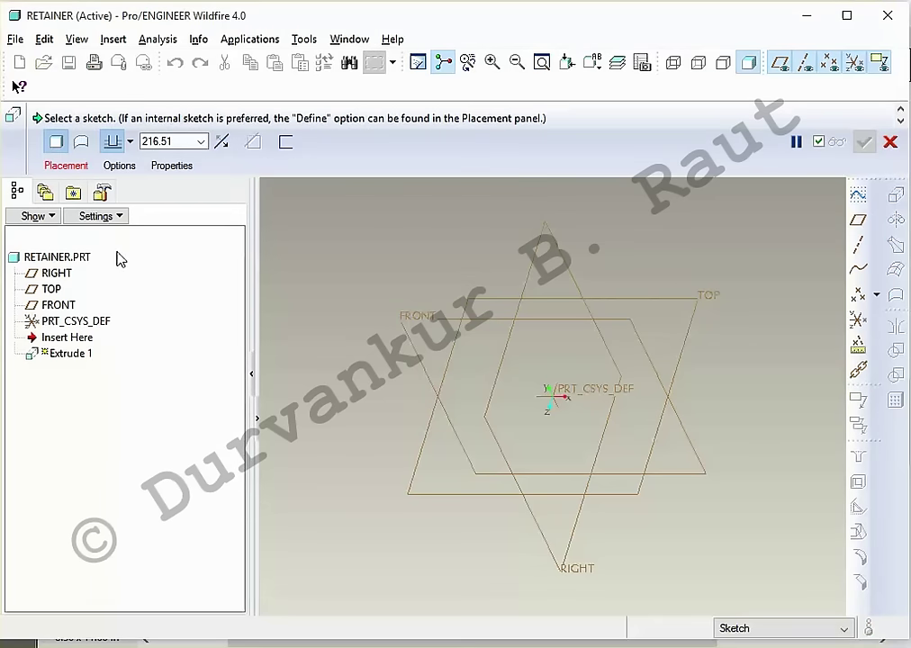
left_click(85, 169)
left_click(206, 213)
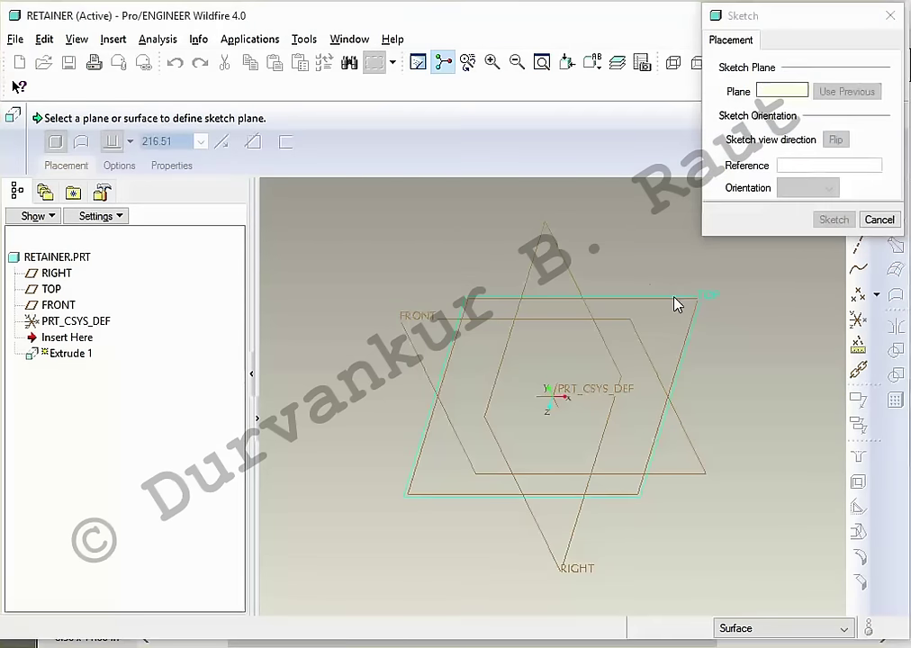
left_click(677, 304)
left_click(833, 220)
Step: Draw two concentric circles at the origin with diameters 200 and 56
left_click(821, 269)
left_click(533, 396)
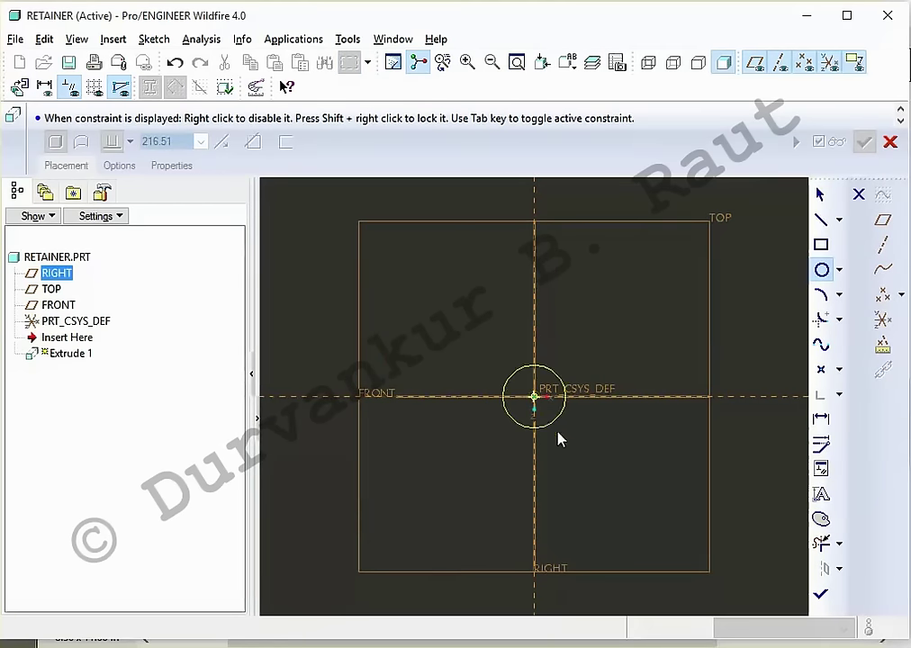
left_click(534, 396)
left_click(596, 497)
middle_click(619, 528)
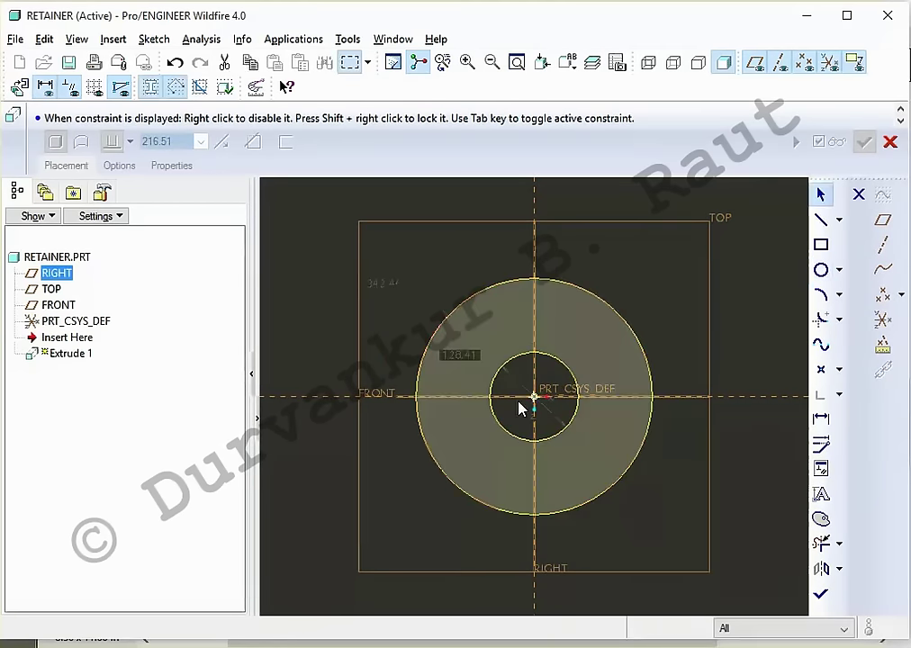
double_click(391, 282)
type("20")
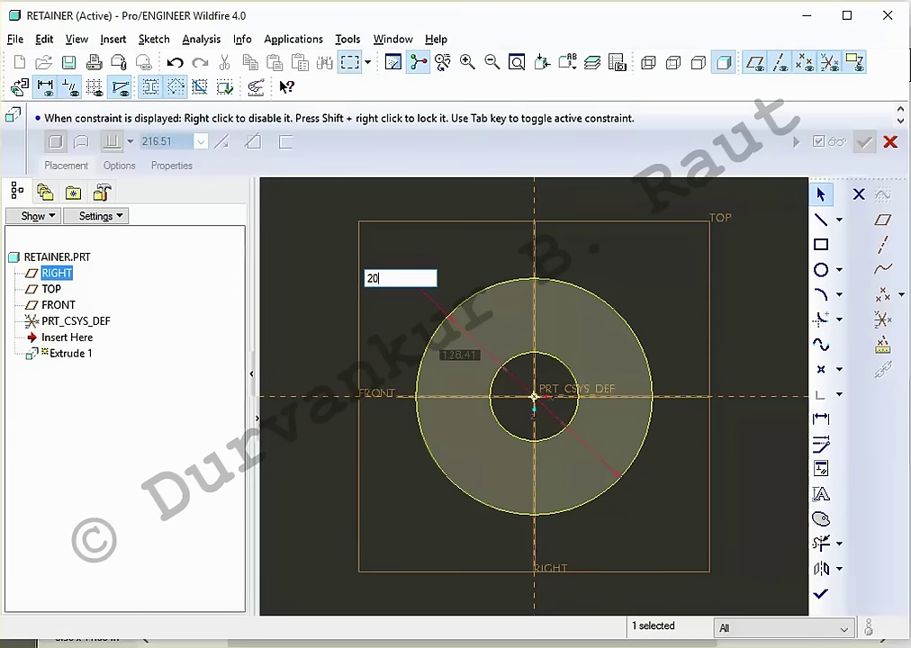
type("0")
key("Return")
double_click(412, 310)
type("56")
key("Return")
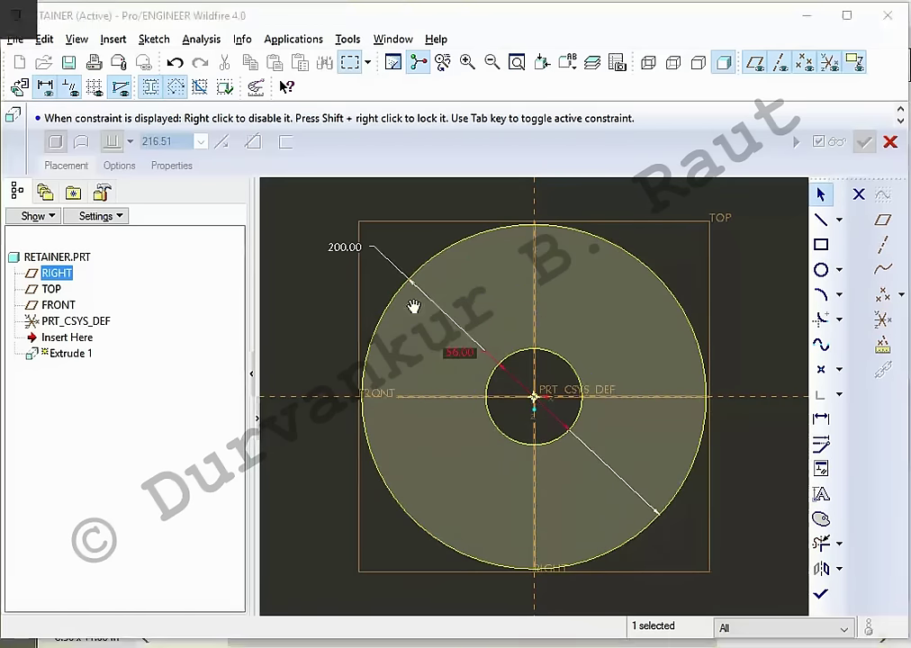
Step: After checking the PDF drawing, add a third concentric circle of diameter 150
key("alt+Tab")
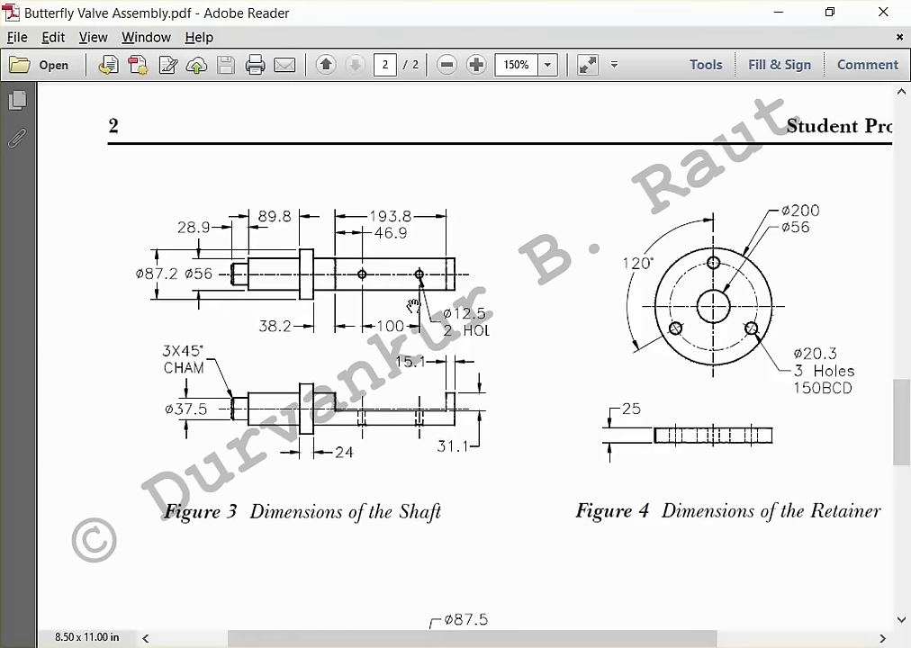
key("alt+Tab")
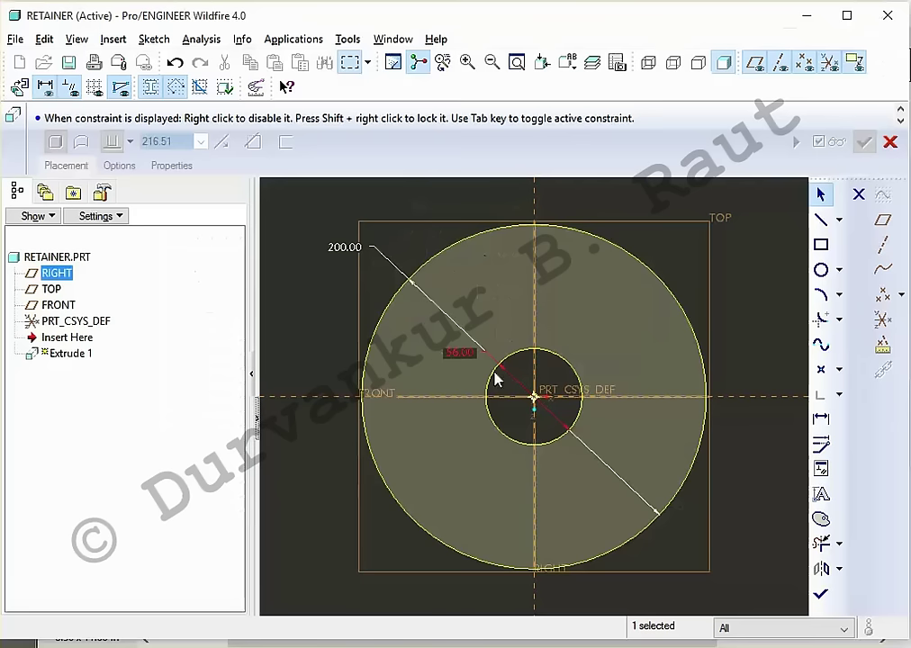
left_click(821, 269)
left_click(535, 396)
left_click(605, 519)
middle_click(594, 457)
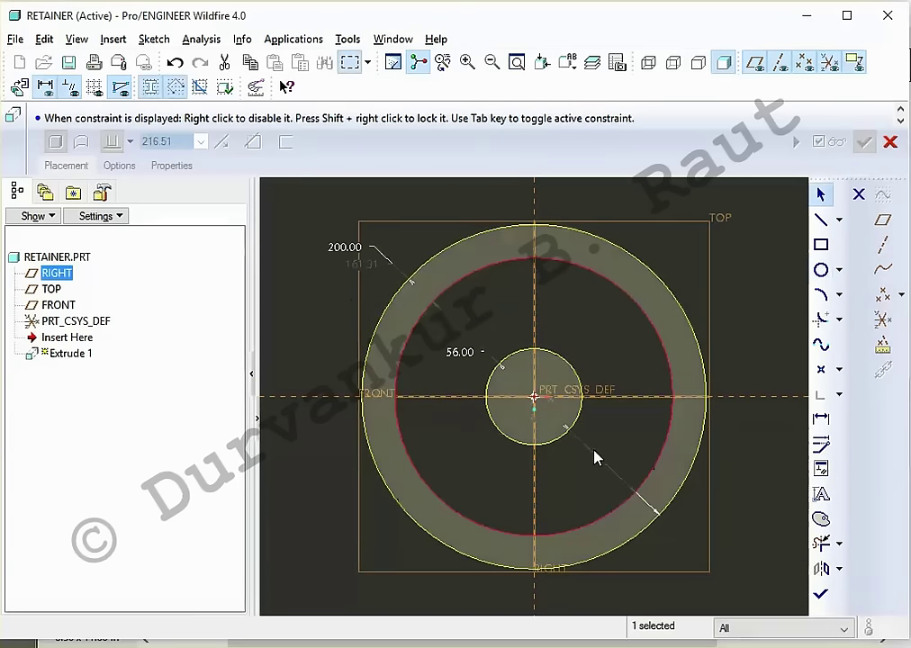
double_click(360, 270)
type("15")
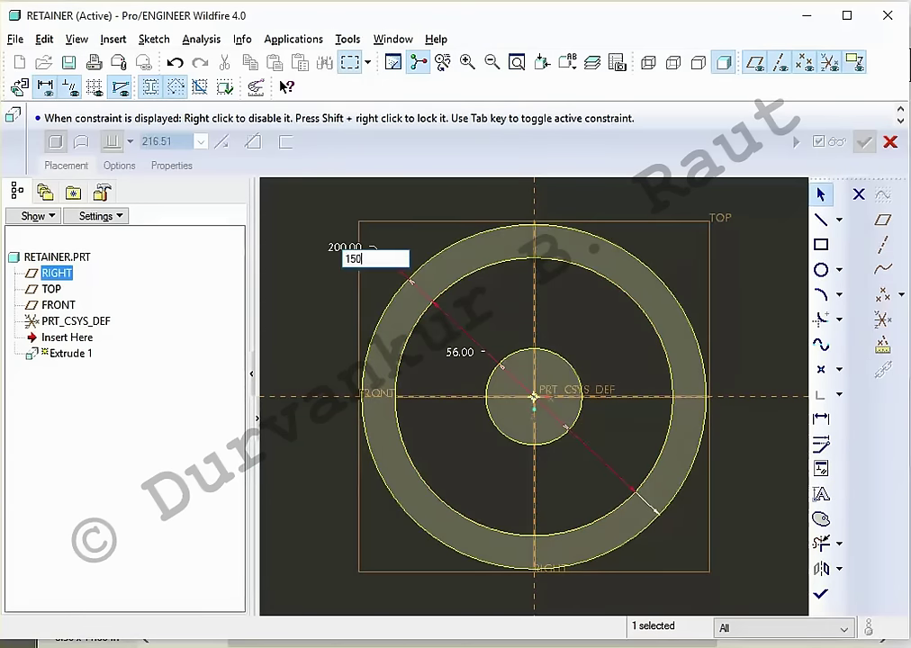
type("0")
key("Return")
Step: Convert the 150 circle into dashed construction geometry as the bolt circle
left_click(502, 273)
right_click(502, 273)
left_click(569, 404)
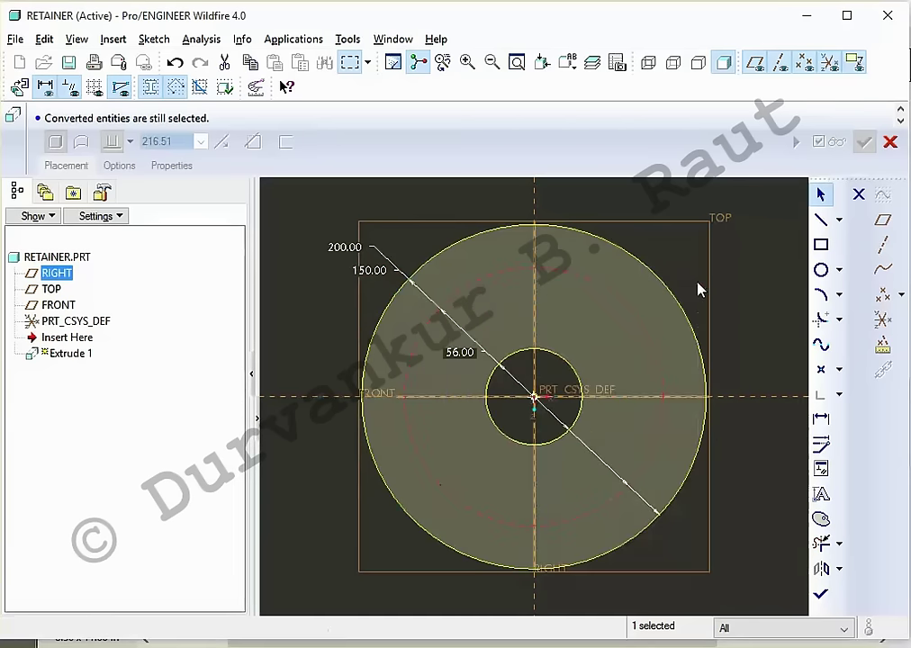
Step: Draw a diameter 20 hole circle on the bolt circle's right intersection
left_click(820, 270)
left_click(663, 396)
key("alt+Tab")
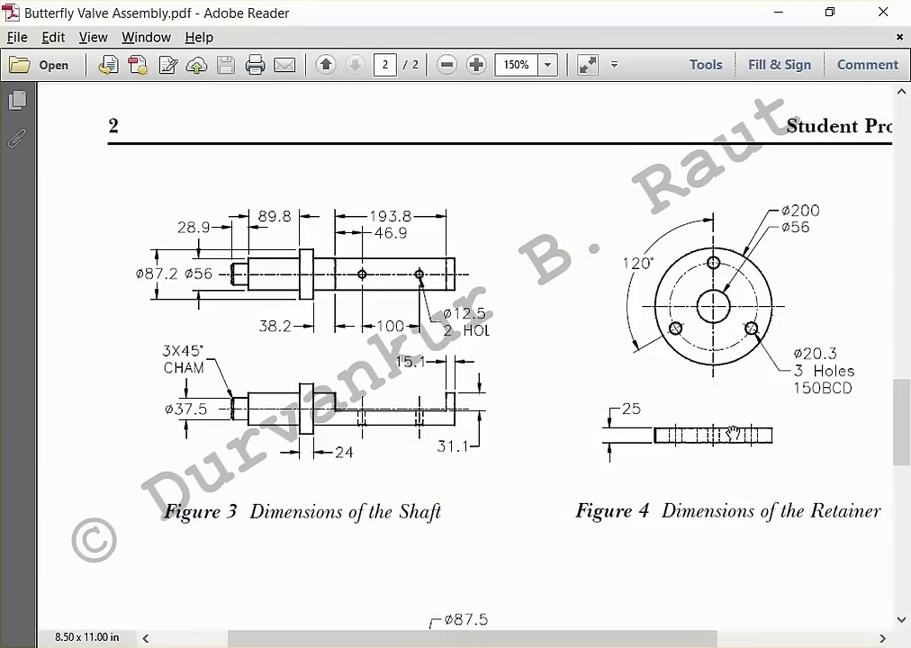
key("alt+Tab")
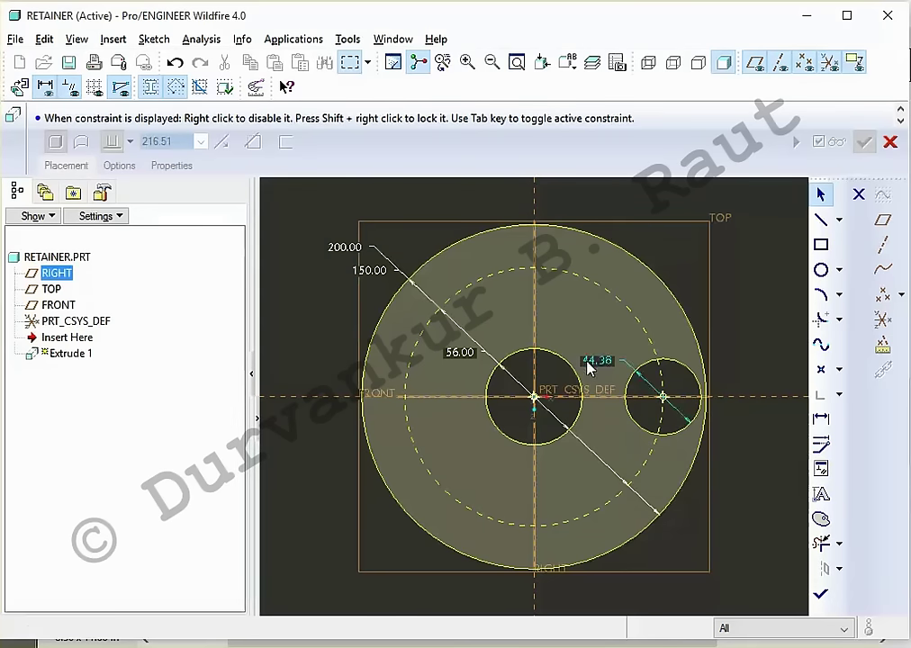
double_click(587, 363)
type("20")
key("Return")
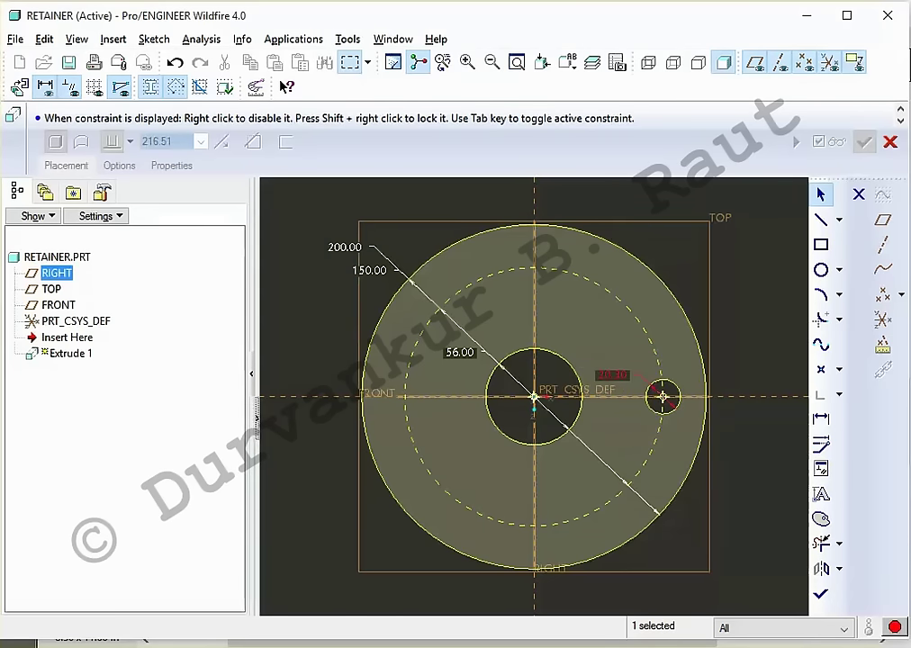
key("alt+Tab")
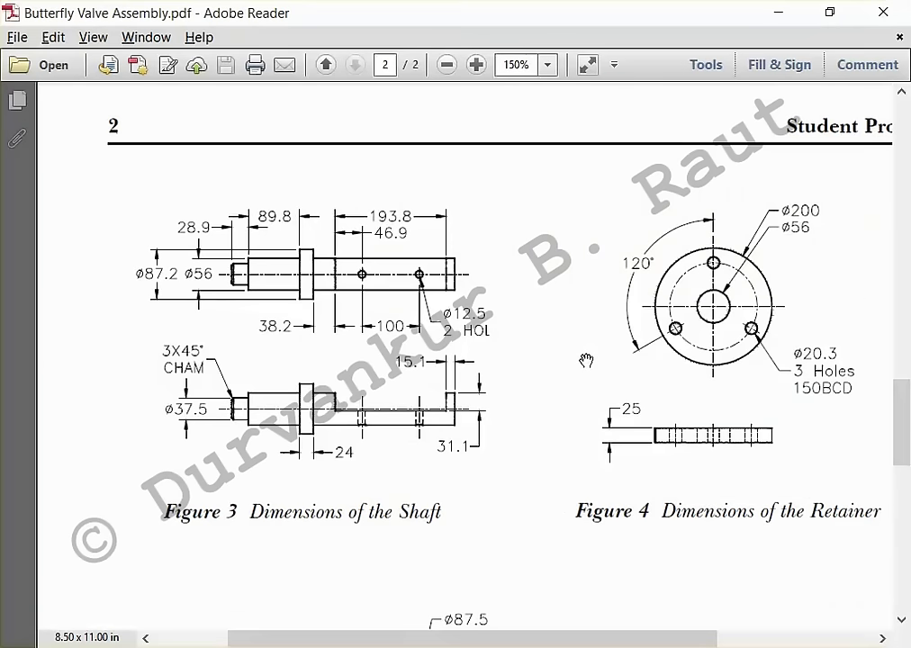
key("alt+Tab")
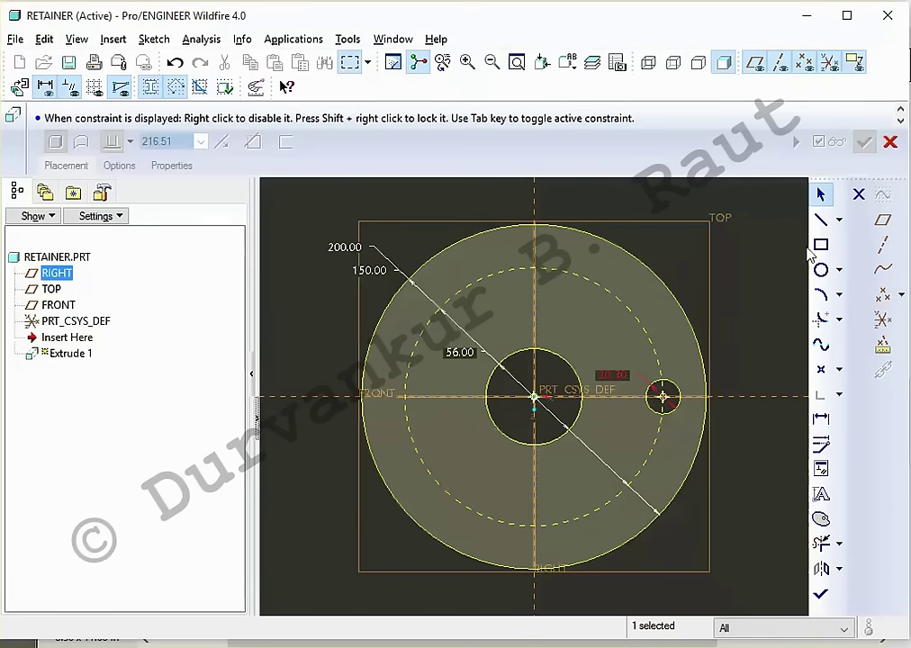
left_click(839, 220)
Step: Draw a centerline through the origin and place angle dimensions on both sides
left_click(792, 219)
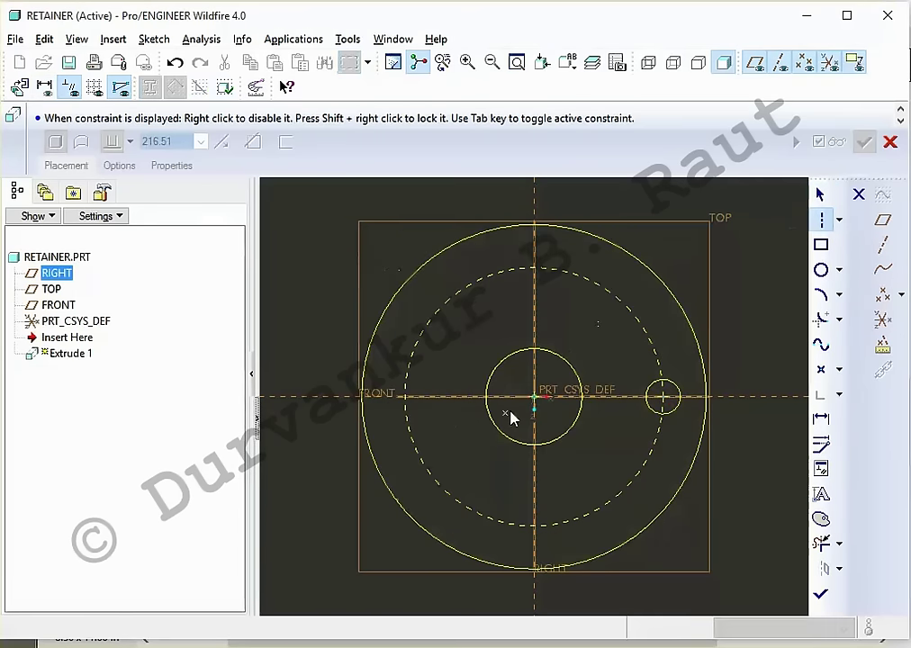
left_click(534, 397)
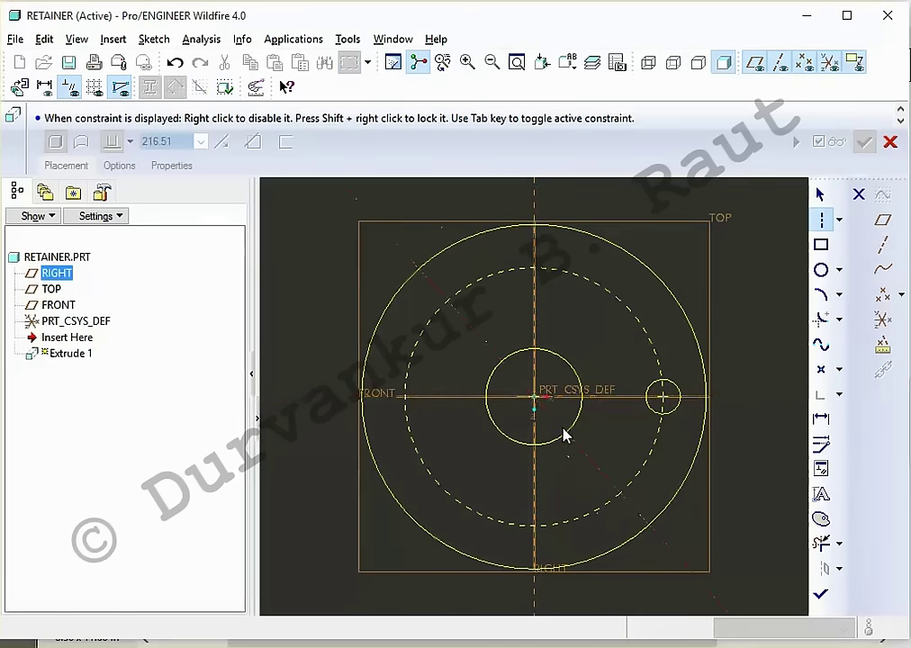
left_click(543, 379)
middle_click(586, 358)
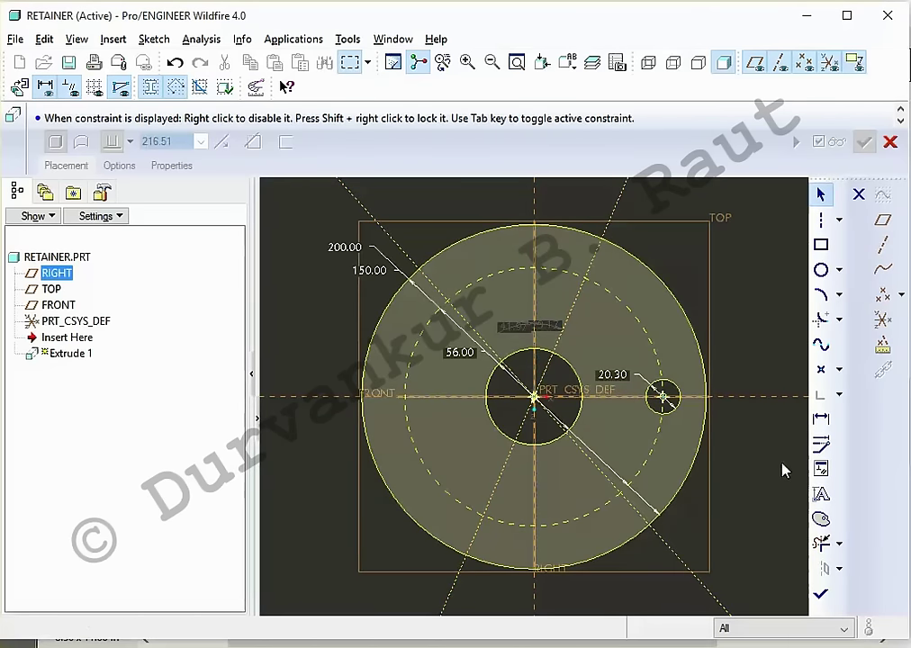
left_click(818, 430)
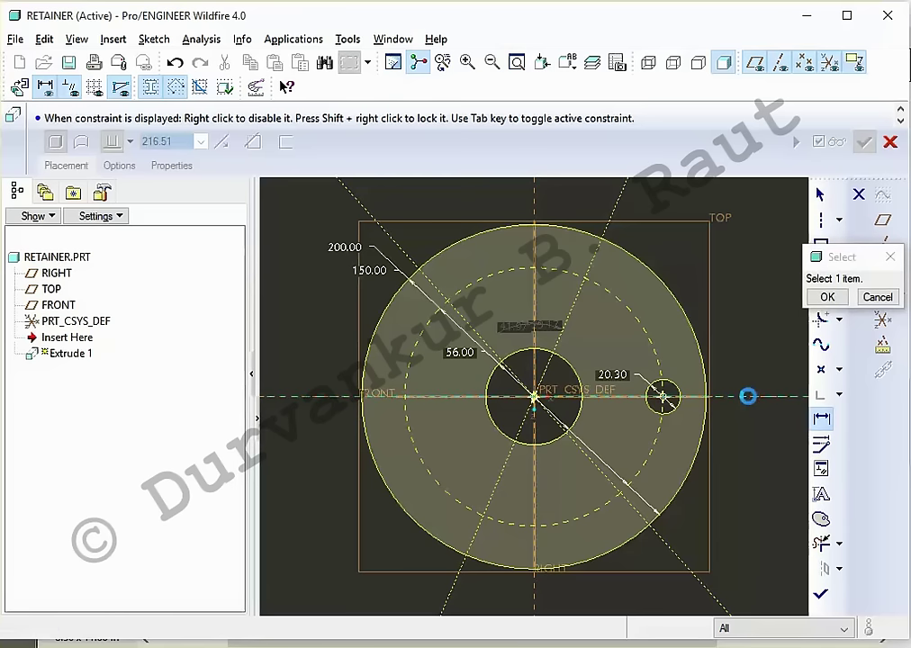
left_click(613, 225)
middle_click(670, 236)
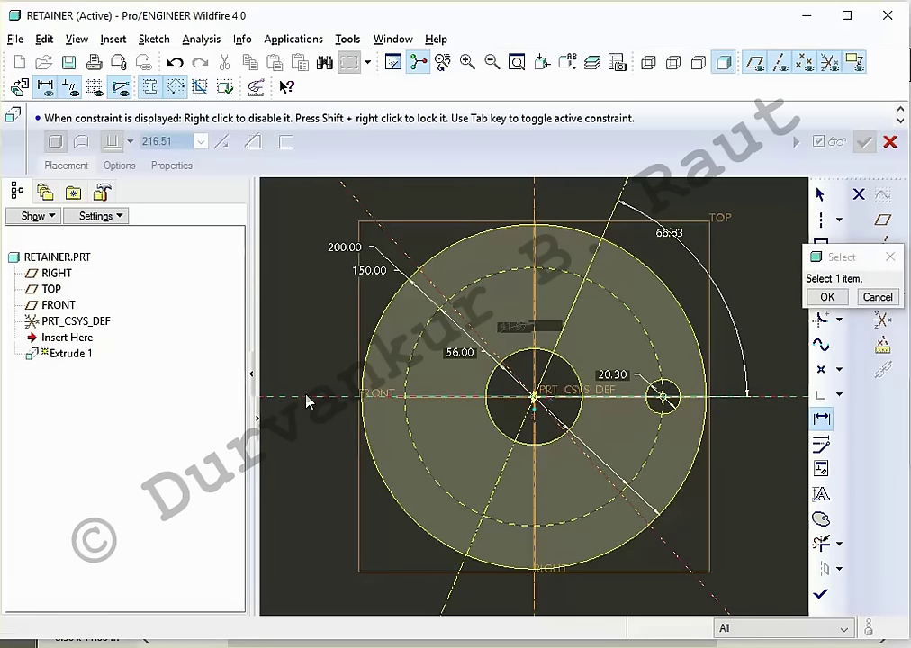
middle_click(315, 319)
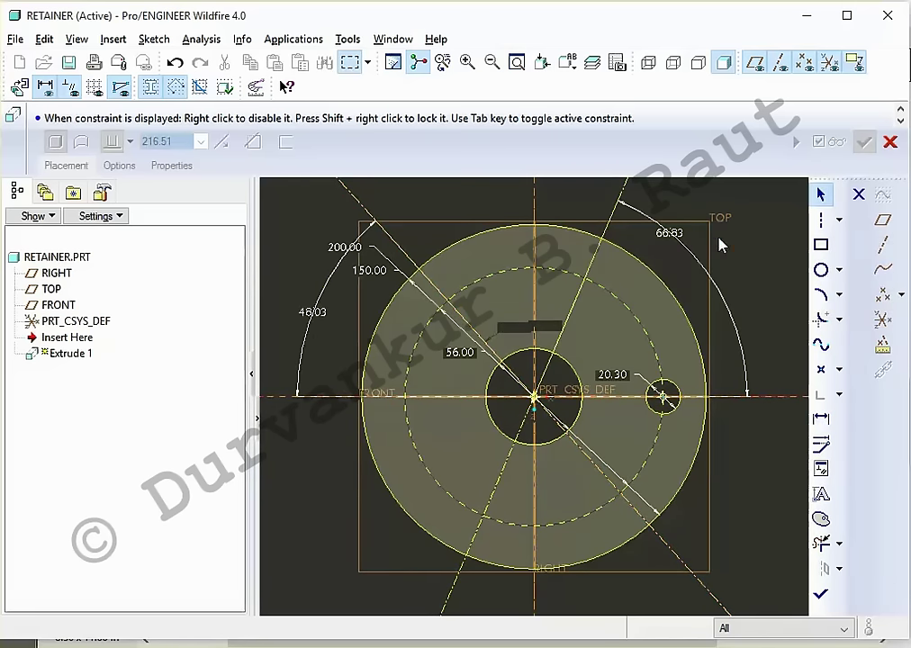
Step: Set both centerline angle dimensions to 60° from the horizontal
double_click(667, 236)
type("60")
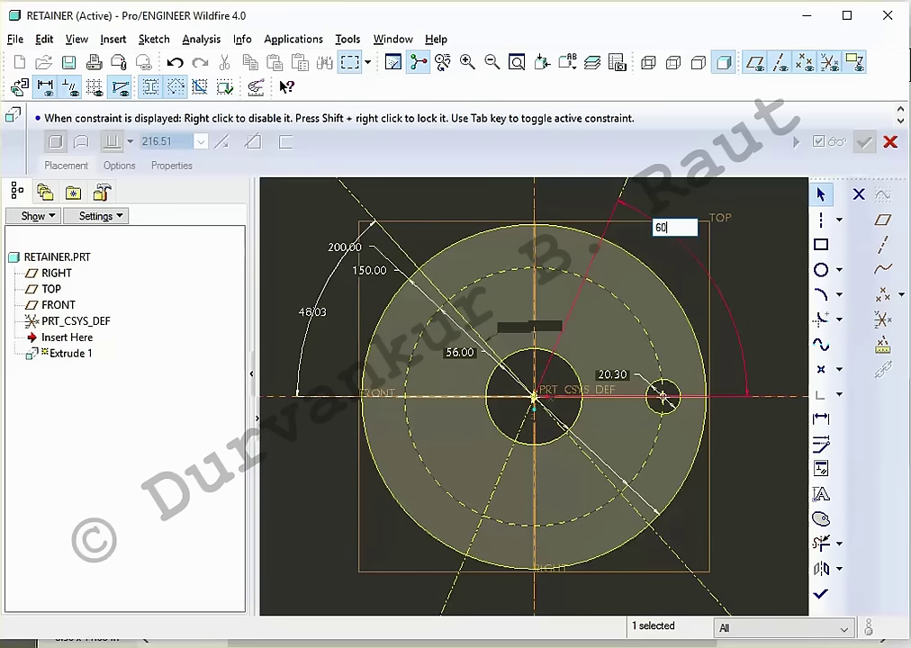
key("Return")
scroll(474, 296, "down", 2)
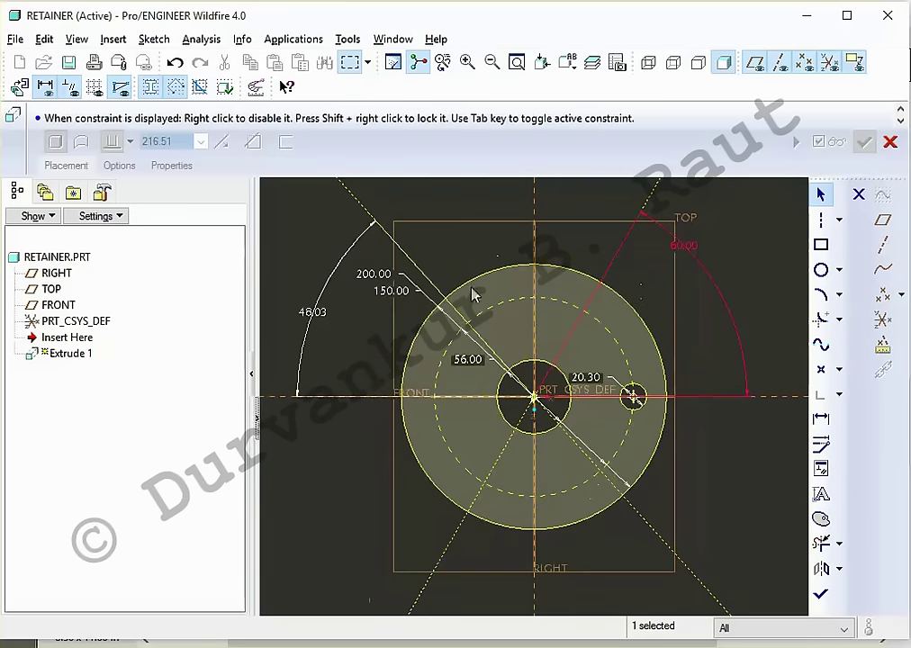
double_click(313, 312)
type("60")
key("Return")
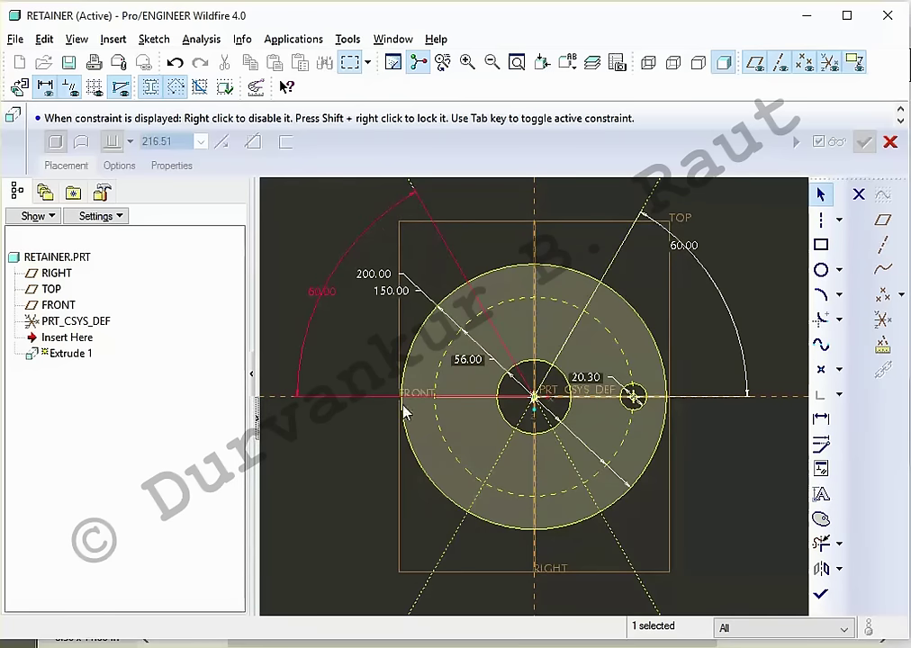
left_click(764, 397)
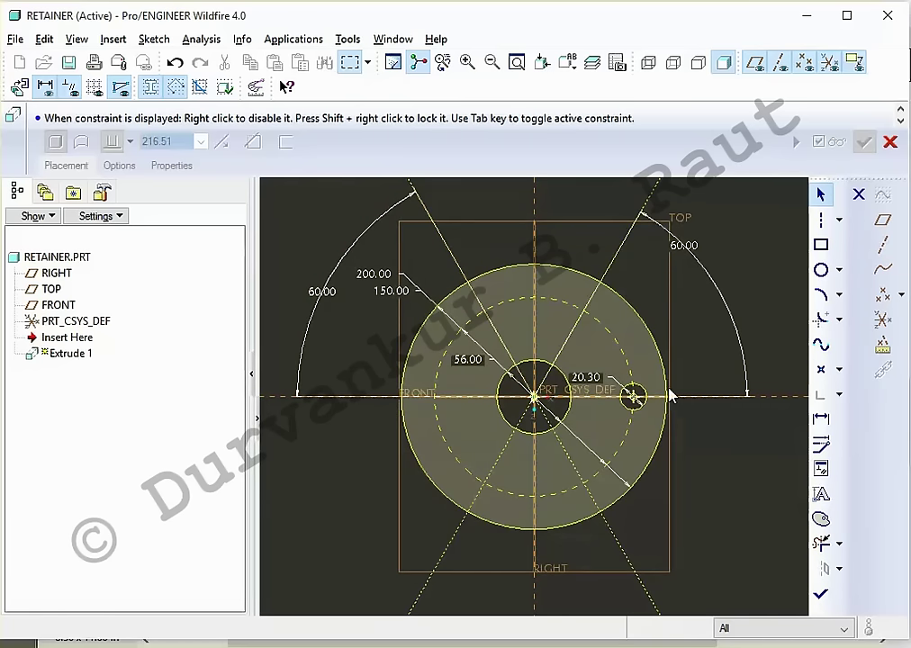
left_click(821, 269)
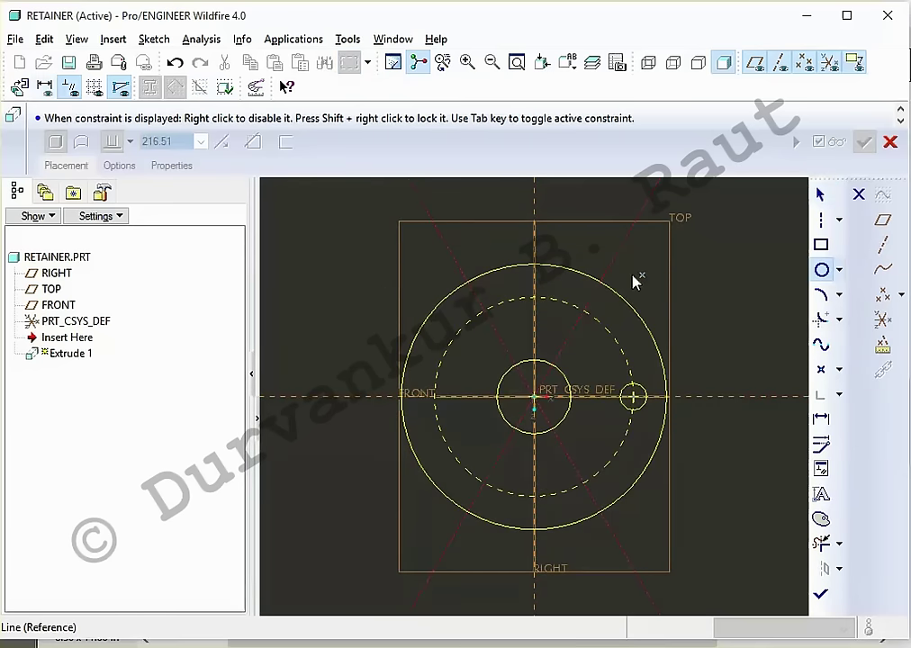
Step: Add two equal bolt-hole circles at the upper-left and lower-left of the bolt circle
left_click(484, 310)
left_click(493, 311)
middle_click(482, 369)
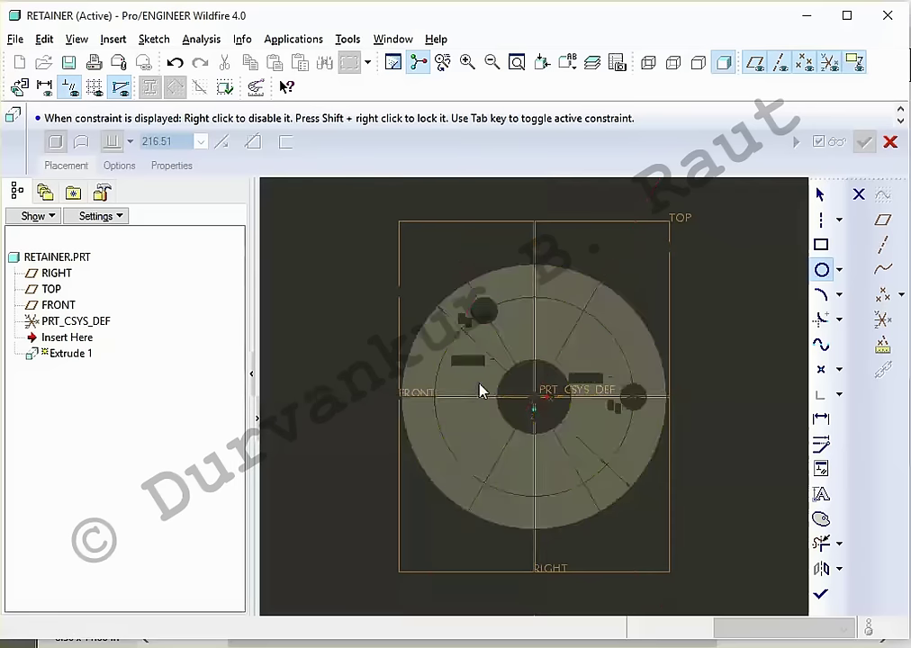
left_click(821, 269)
left_click(484, 483)
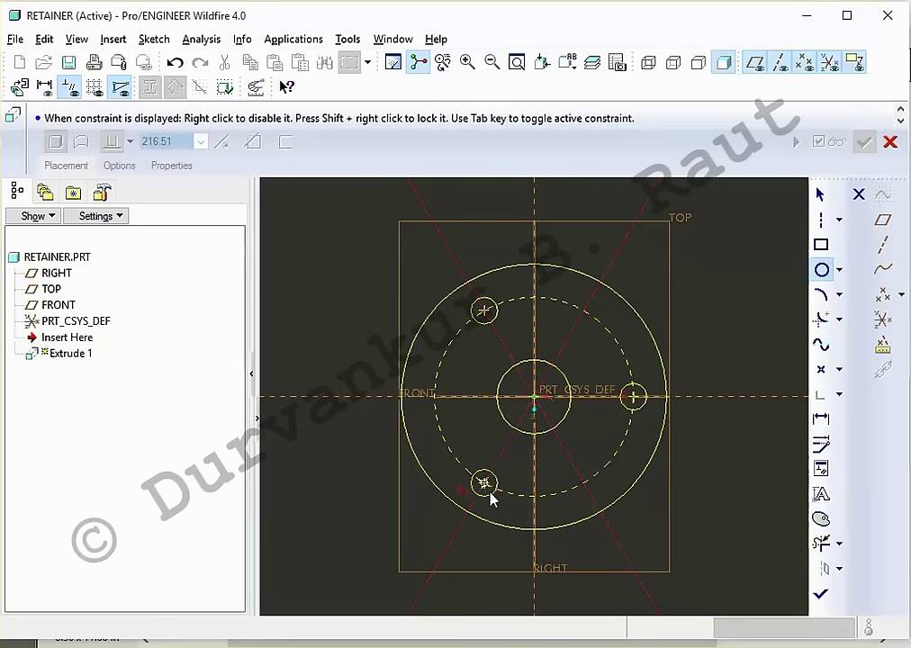
left_click(420, 504)
middle_click(421, 505)
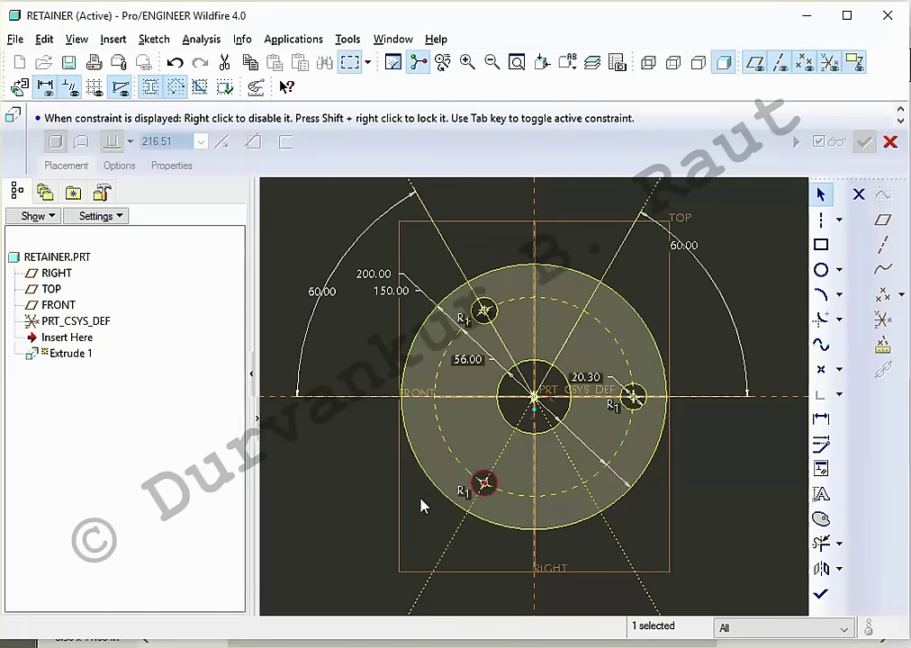
left_click(420, 505)
Step: Cancel the section save prompt, stay in the sketch, then accept the finished sketch
key("ctrl+s")
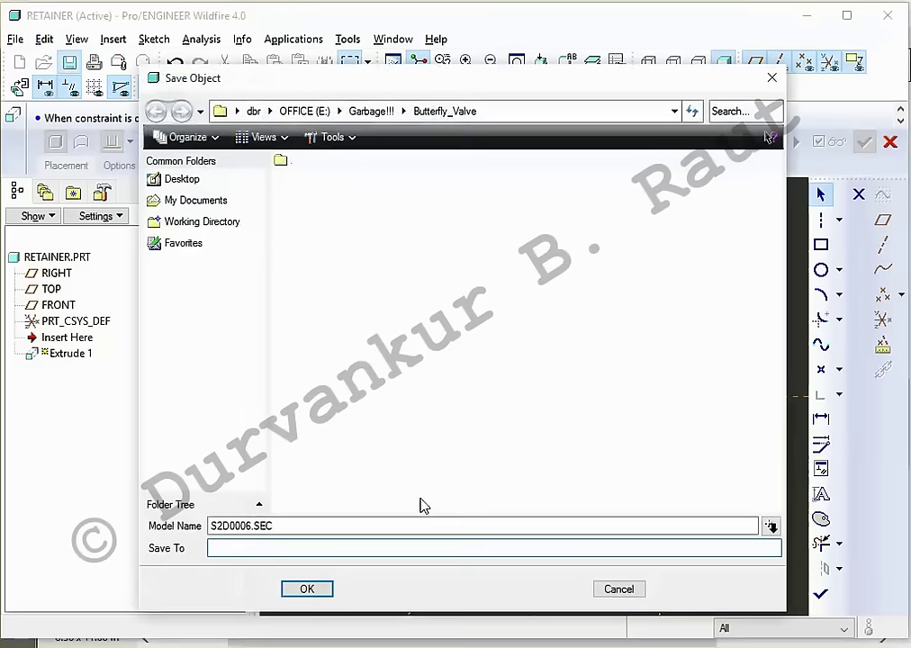
key("Escape")
key("Escape")
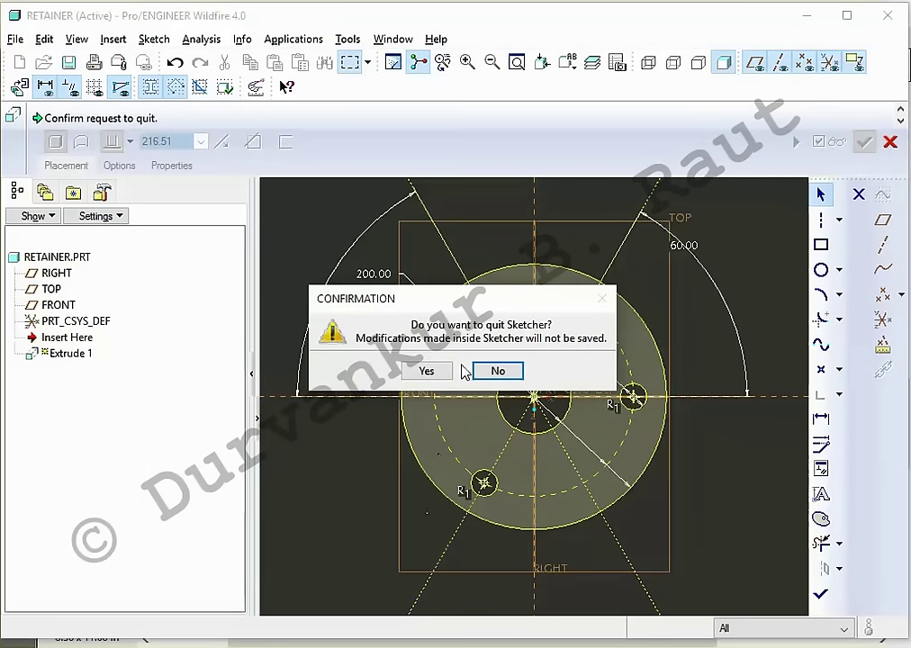
left_click(496, 371)
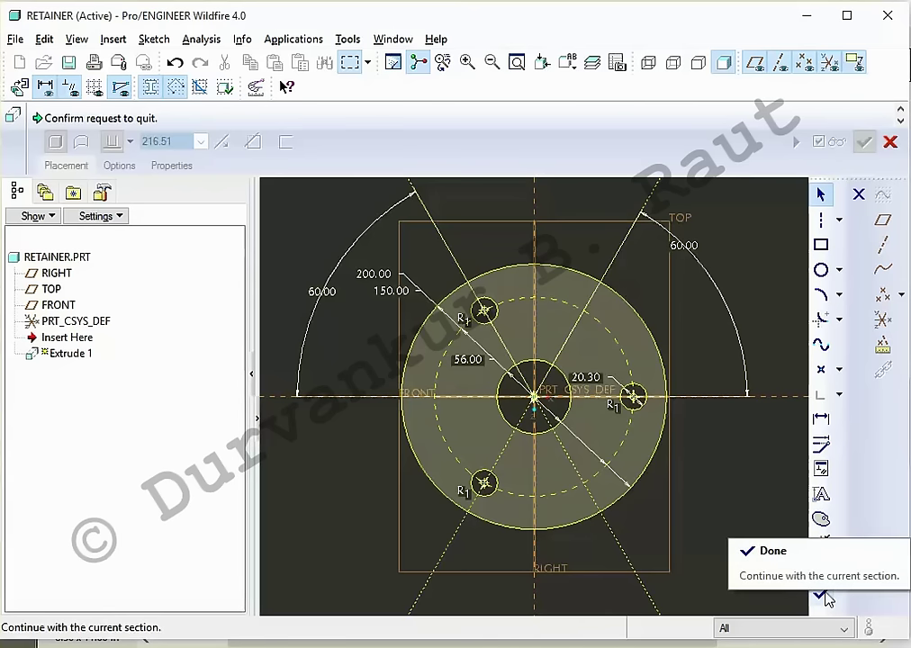
left_click(821, 594)
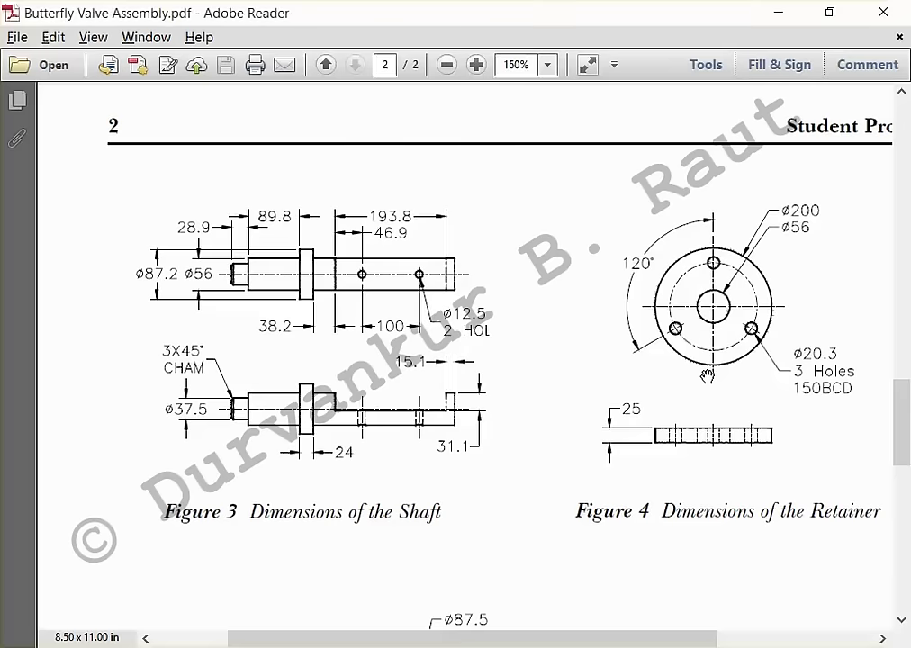
Step: Extrude the disc 25 deep, finish the feature, restore the default view and save RETAINER
key("alt+Tab")
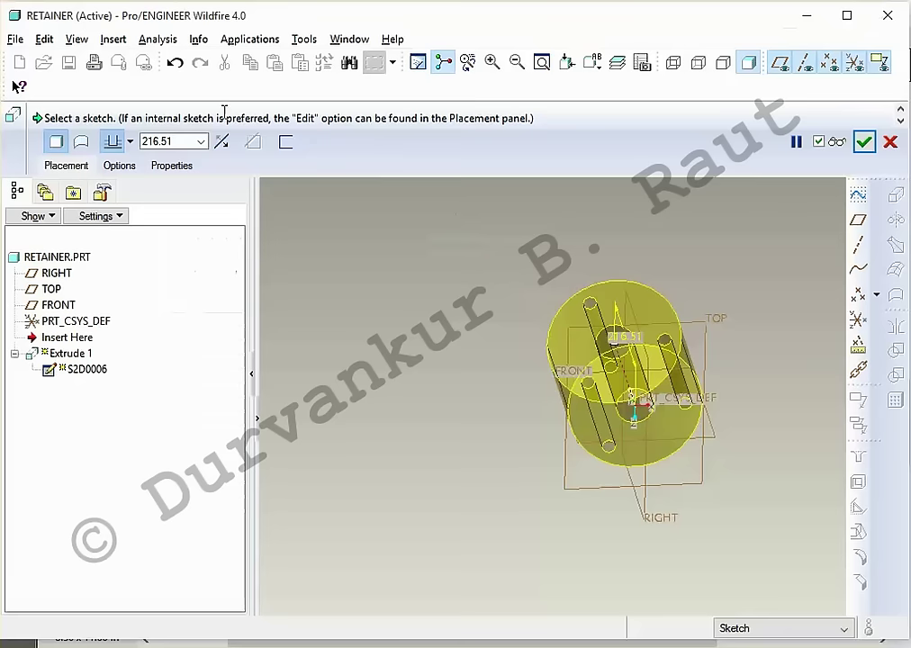
type("22")
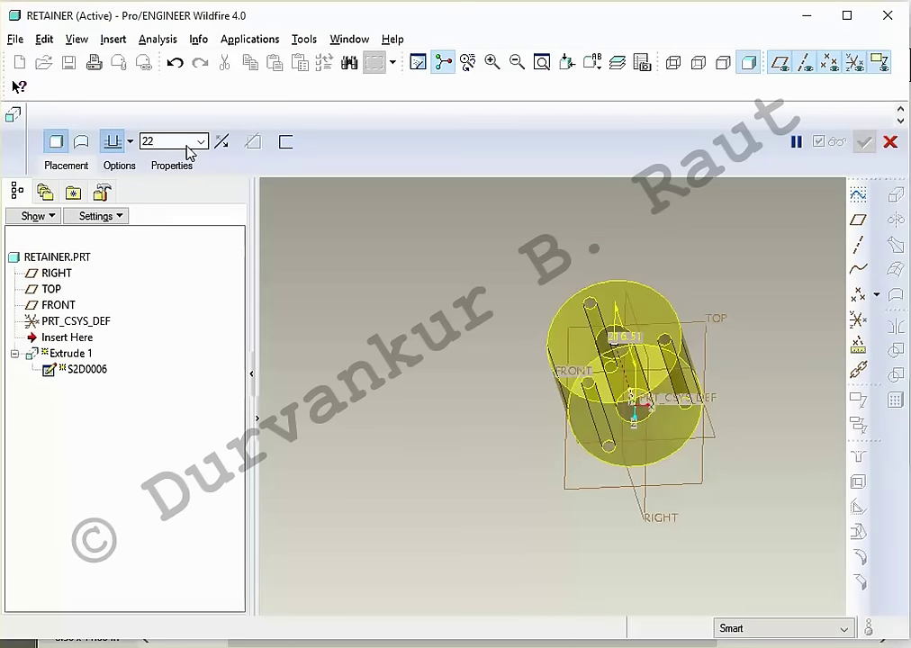
key("Return")
mouse_move(335, 383)
middle_mouse_down()
mouse_move(386, 426)
mouse_move(396, 327)
middle_mouse_up()
key("Escape")
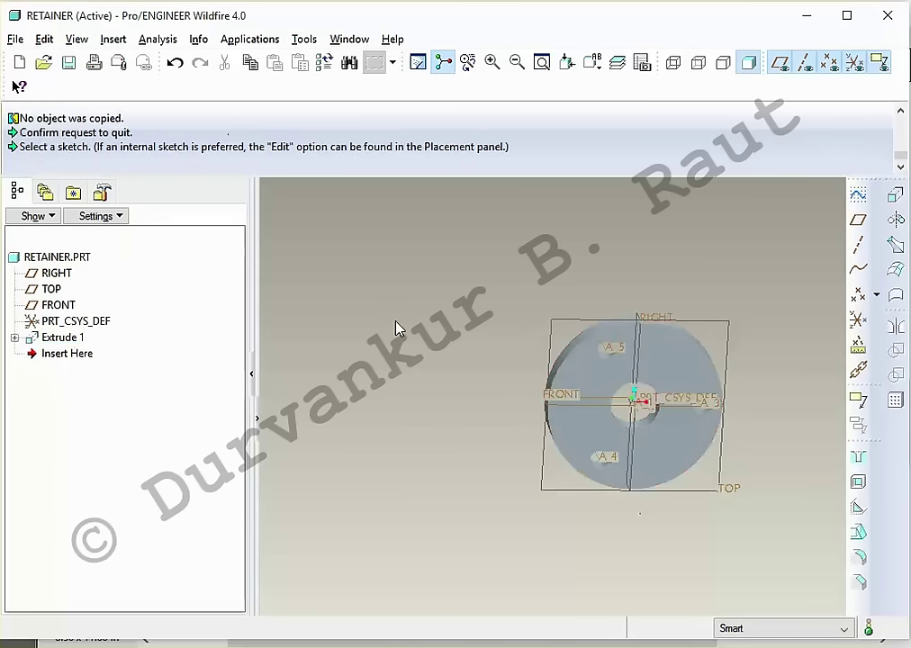
key("ctrl+d")
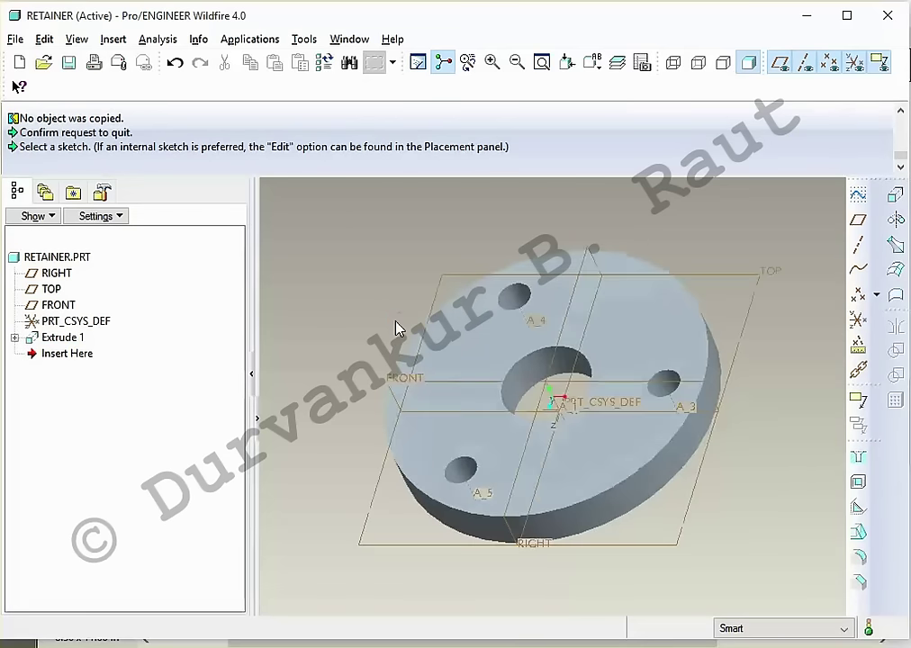
key("ctrl+s")
key("Return")
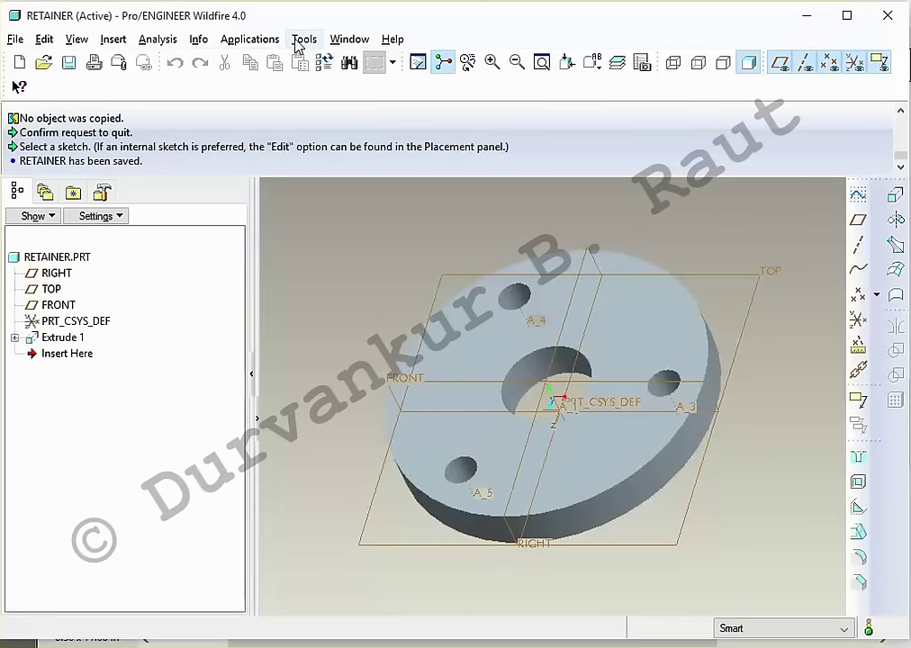
Step: Give the retainer part the ptc-painted-red appearance and save it
left_click(77, 41)
left_click(132, 261)
left_click(766, 70)
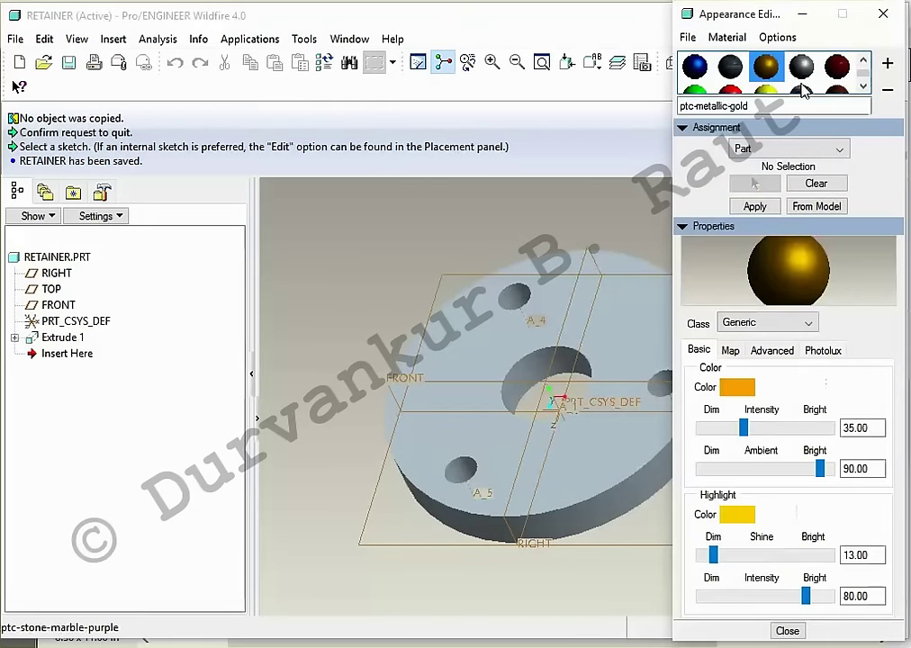
left_click(730, 90)
left_click(755, 206)
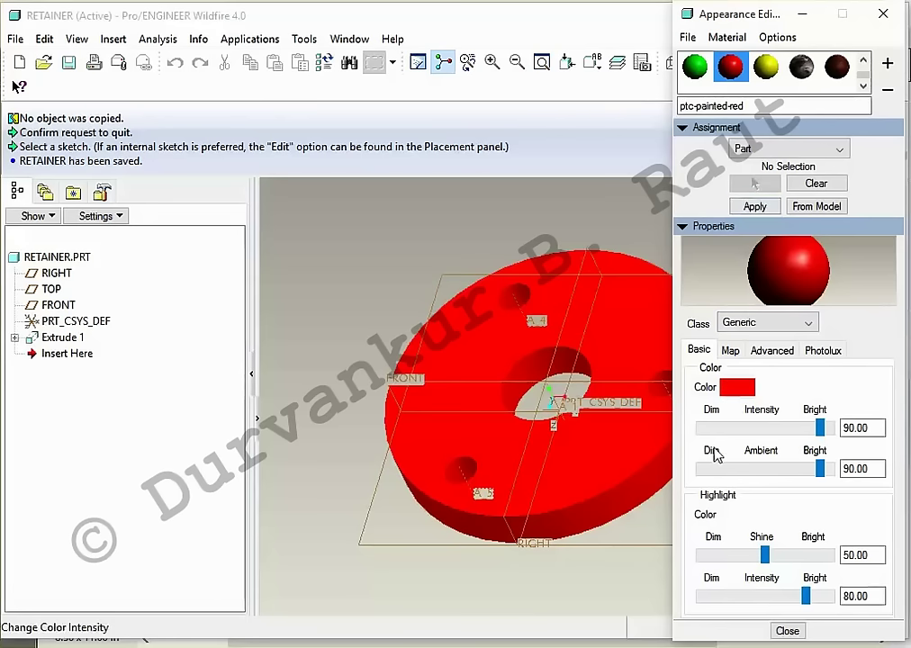
left_click(787, 630)
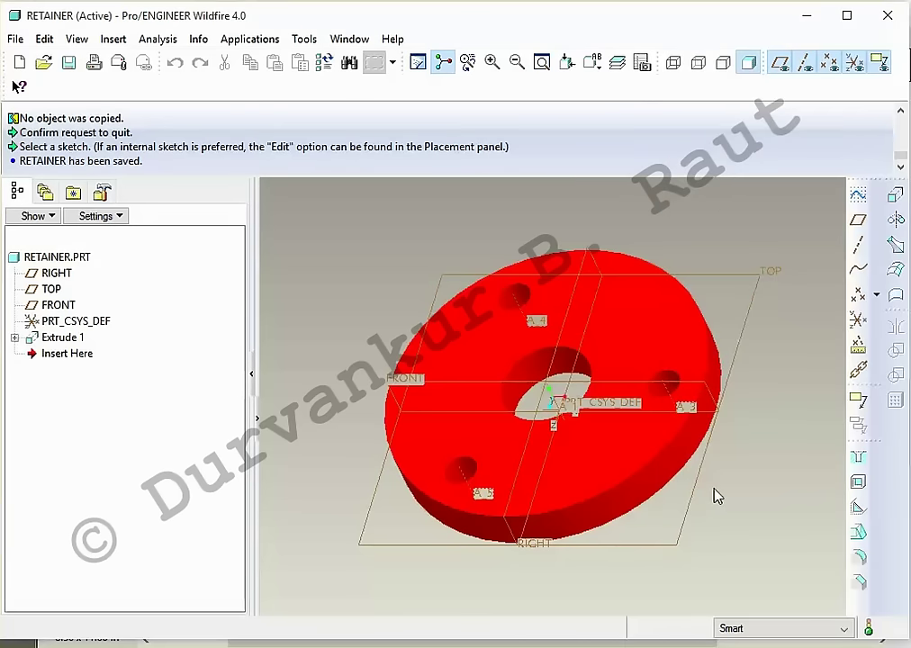
key("ctrl+s")
key("Return")
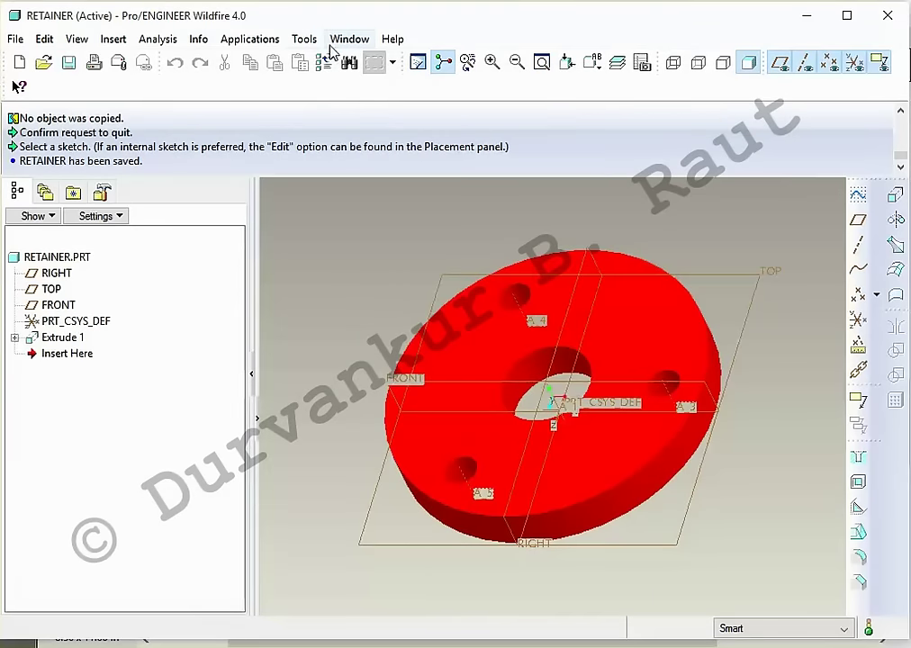
Step: Close the retainer window and bring the shaft dimensions into view in the valve assembly PDF
left_click(331, 46)
left_click(332, 97)
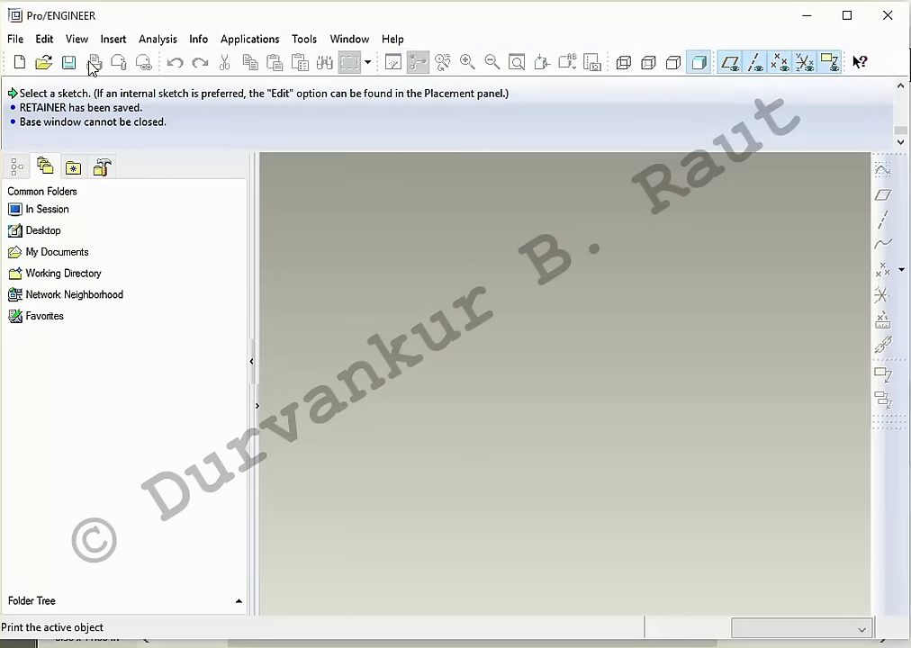
left_click(19, 62)
key("alt+Tab")
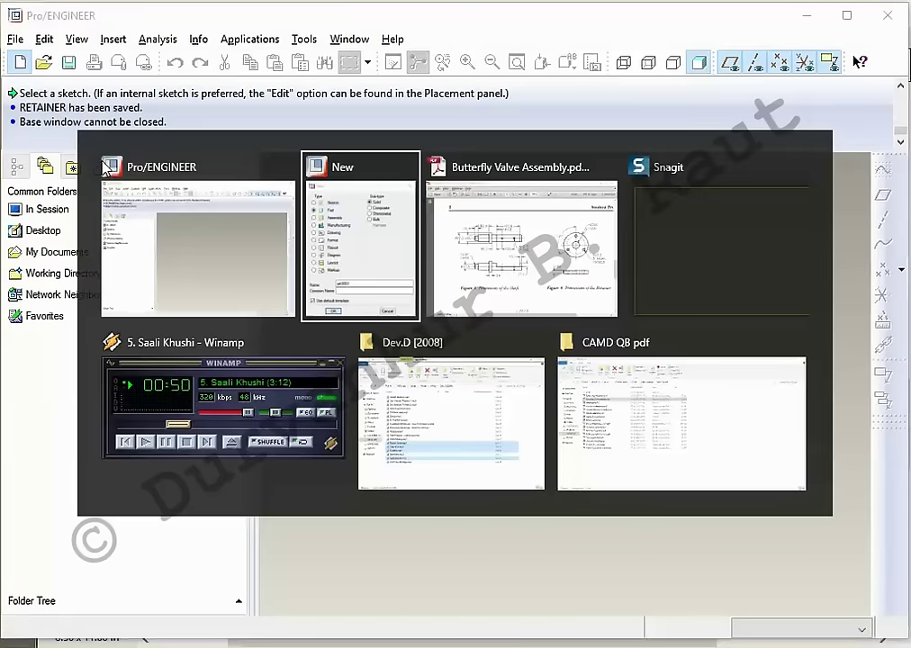
key("alt+Tab")
left_click_drag(266, 417, 391, 426)
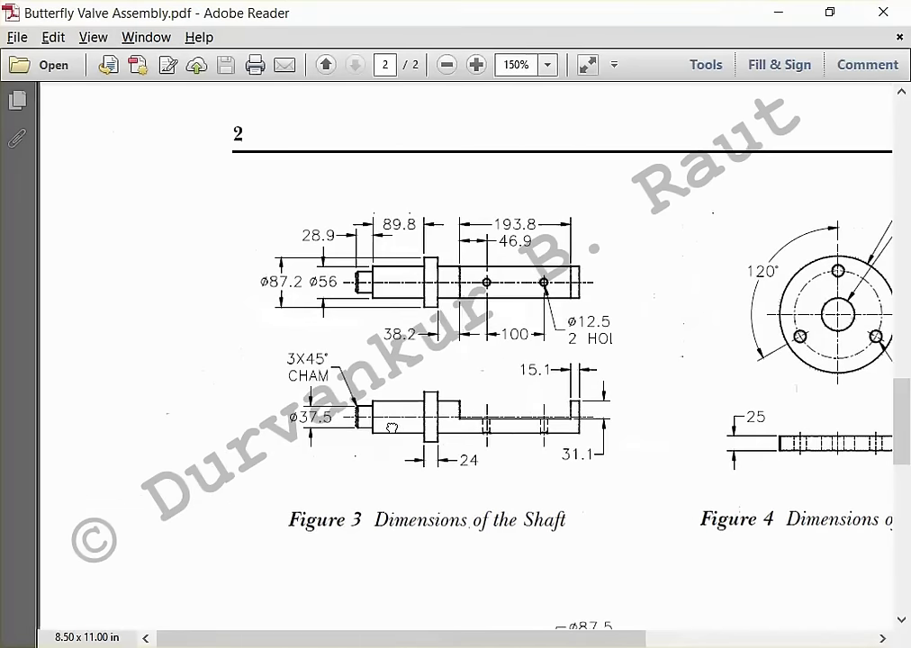
key("alt+Tab")
key("alt+Tab")
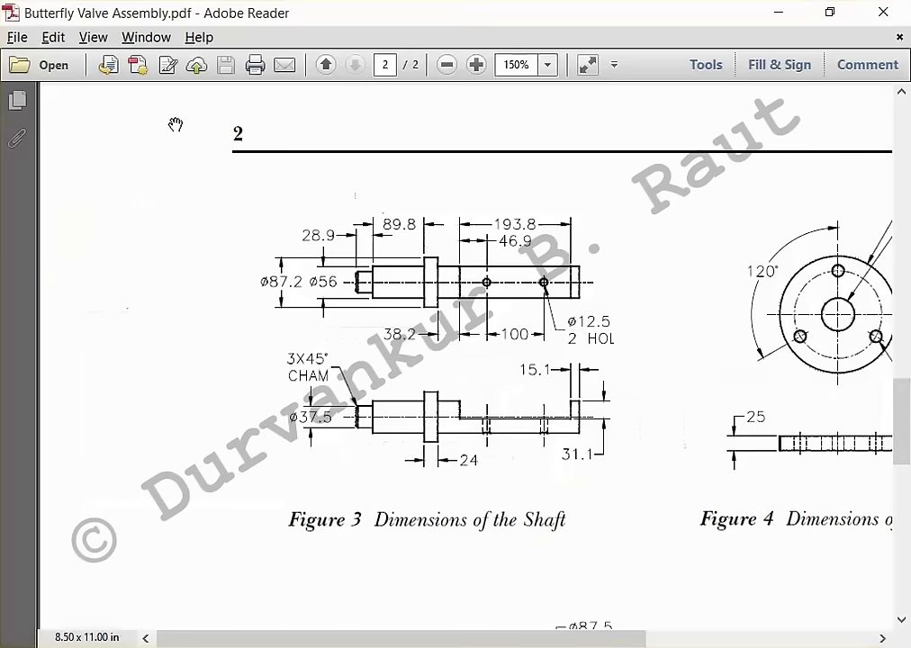
key("alt+Tab")
Step: Create a new part named shaft using the mmns_part_solid template
key("ctrl+n")
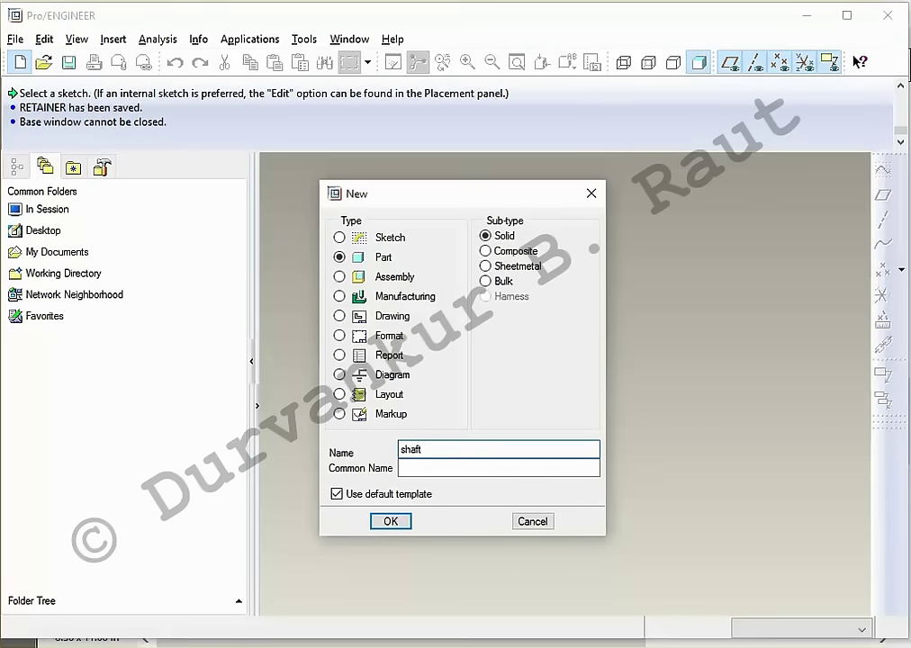
left_click(336, 493)
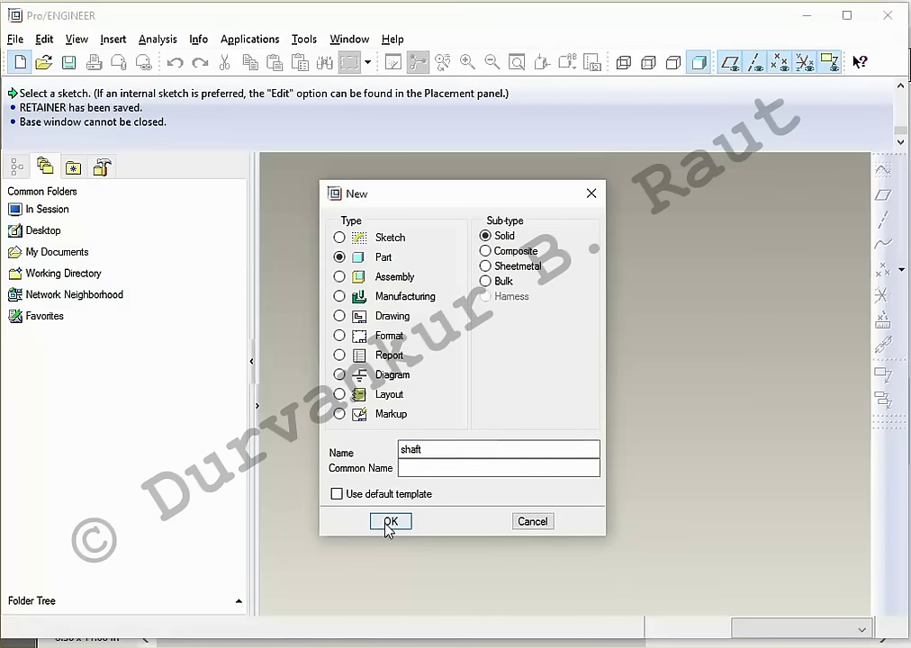
left_click(389, 521)
double_click(443, 260)
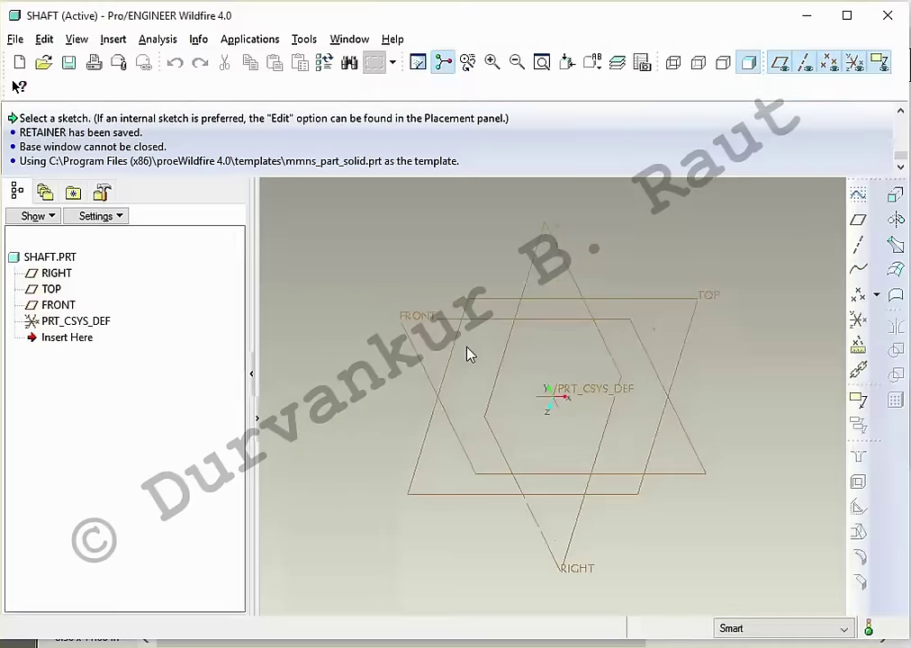
key("alt+Tab")
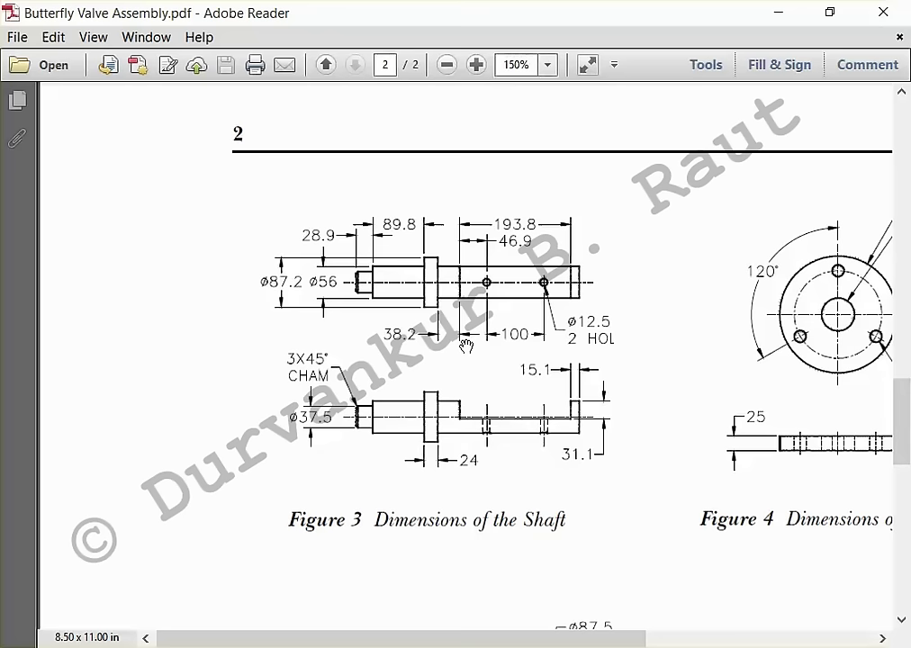
Step: Start an extrusion in SHAFT and begin its sketch on a datum plane
key("alt+Tab")
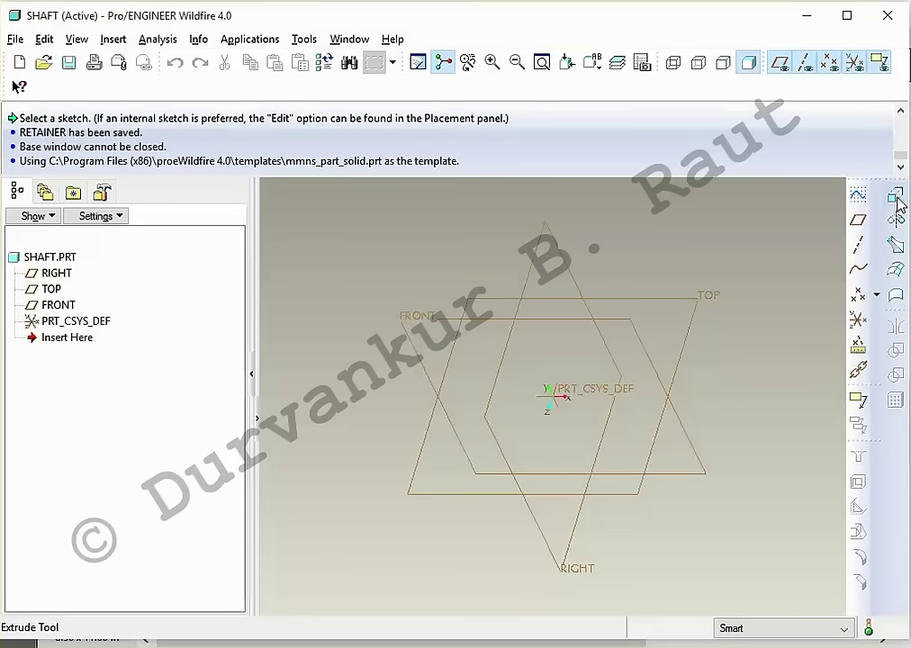
left_click(896, 219)
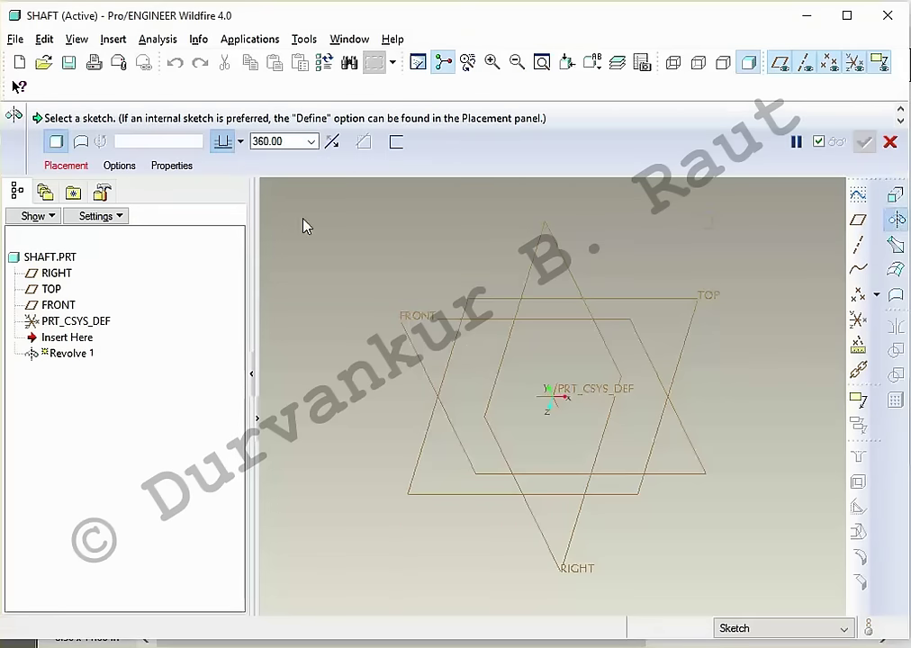
left_click(891, 143)
left_click(894, 200)
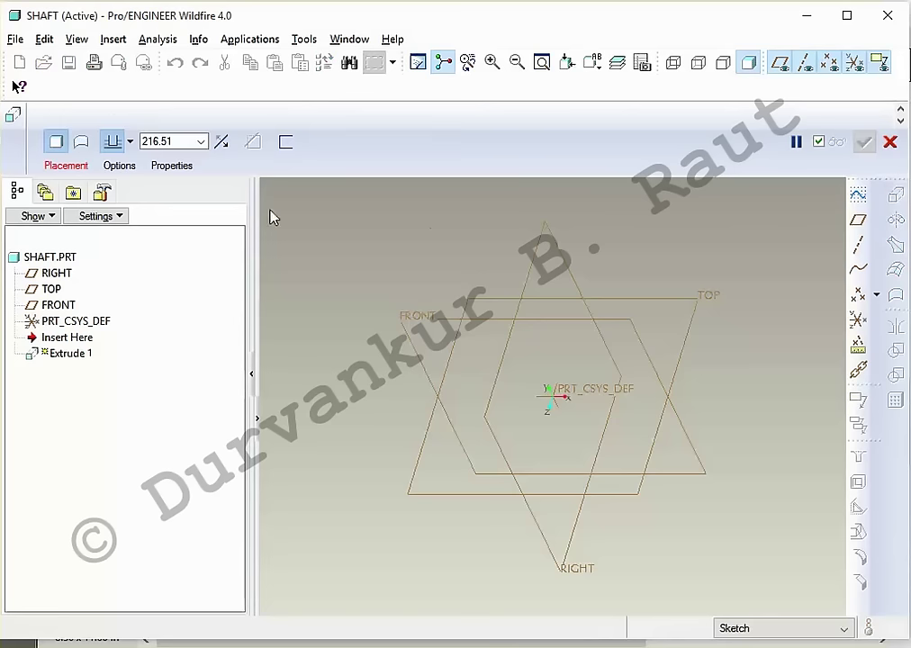
left_click(74, 171)
left_click(203, 157)
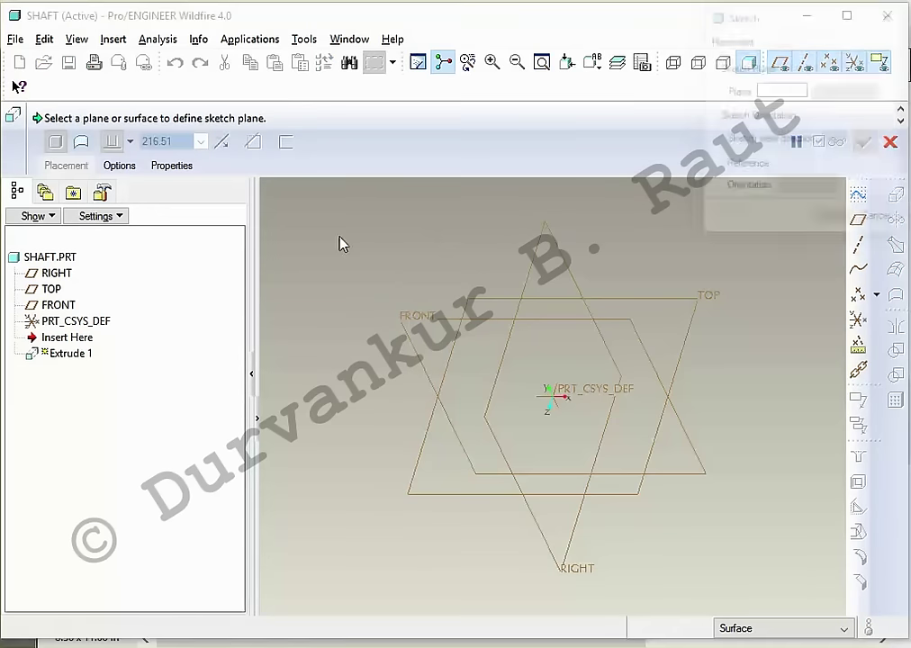
left_click(537, 239)
left_click(823, 220)
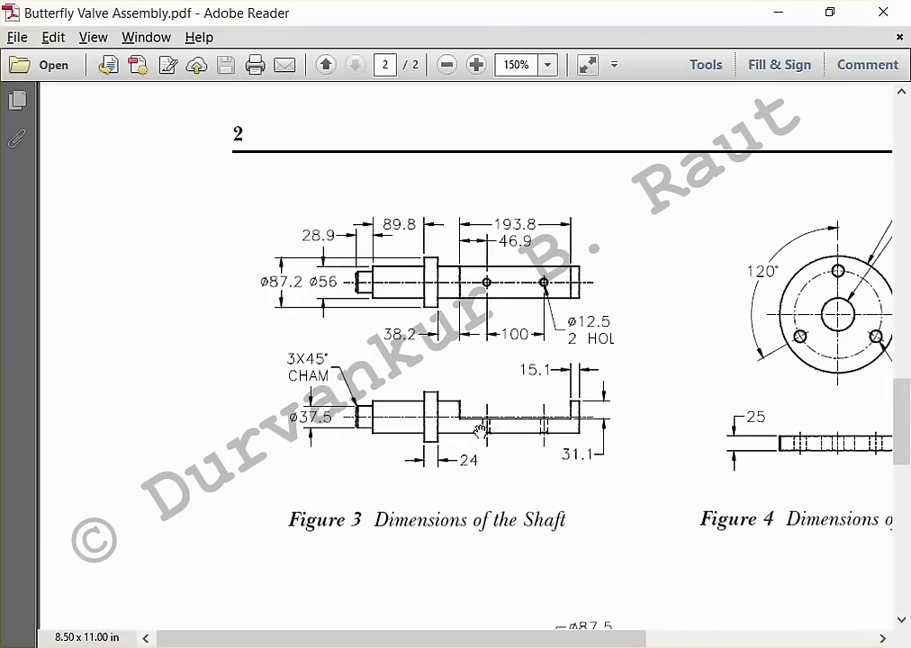
key("alt+Tab")
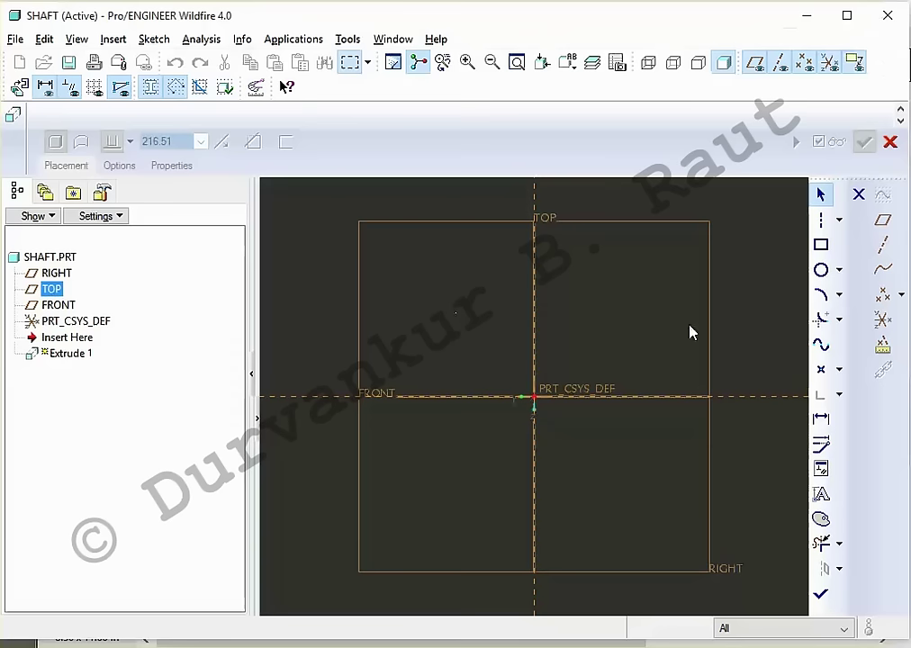
Step: Draw a circle centred on the origin with diameter 87.20
left_click(820, 270)
left_click(534, 397)
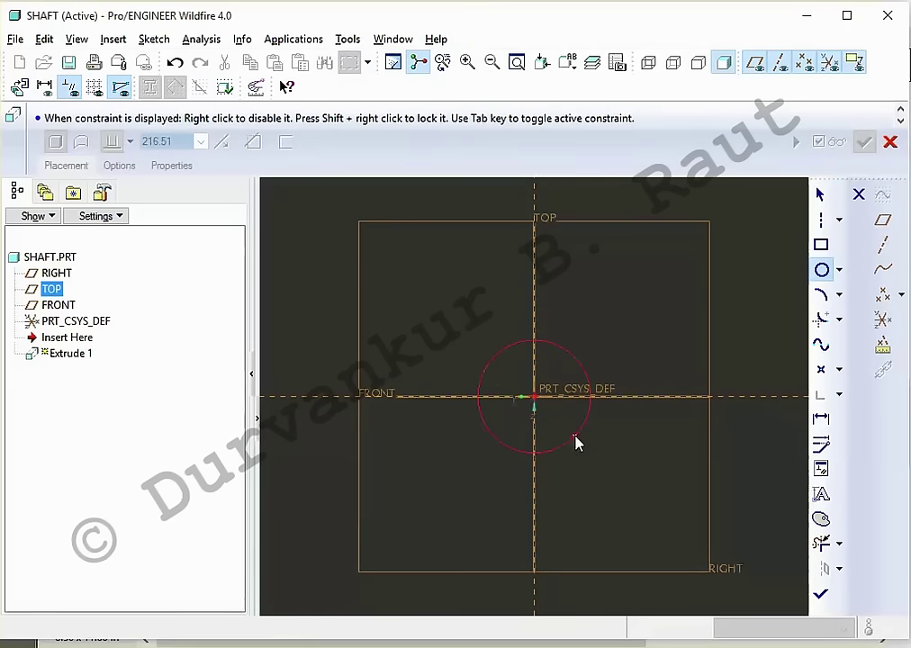
left_click(600, 501)
key("alt+Tab")
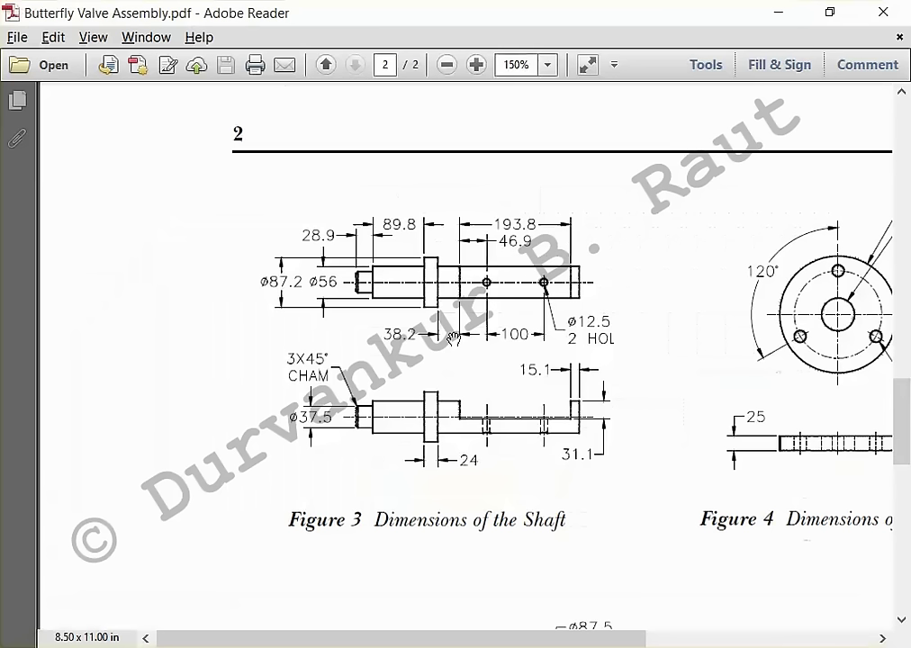
key("alt+Tab")
double_click(454, 345)
type("8")
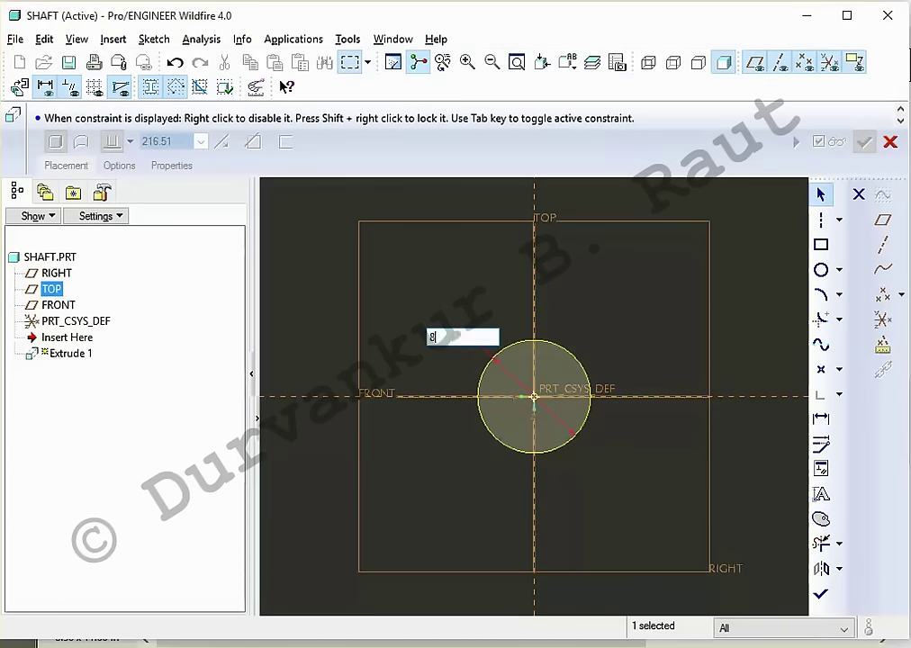
type("7.20")
key("Return")
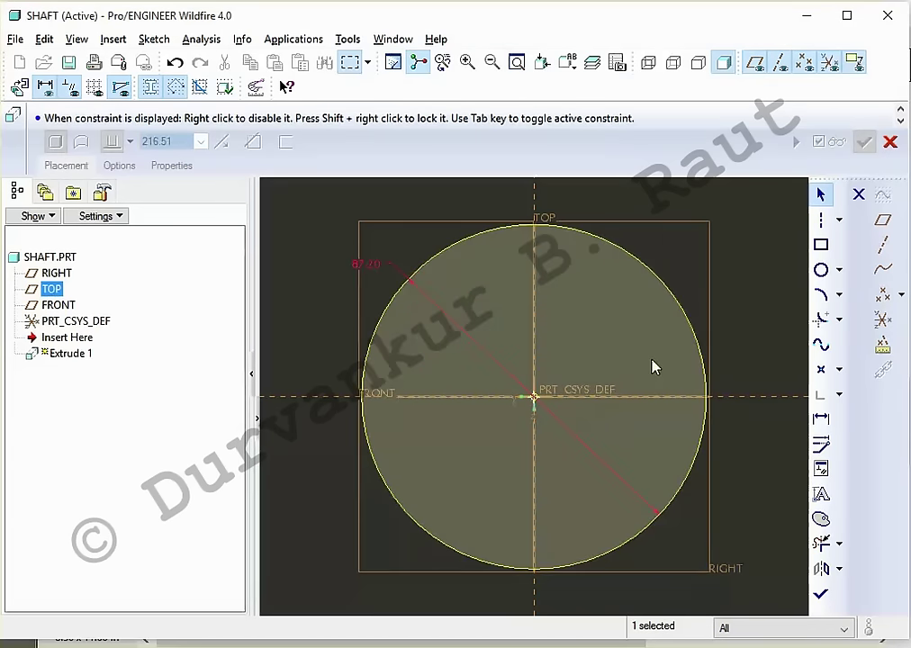
Step: Extrude the circle 24 deep and complete Extrude 1 in the default view
key("alt+Tab")
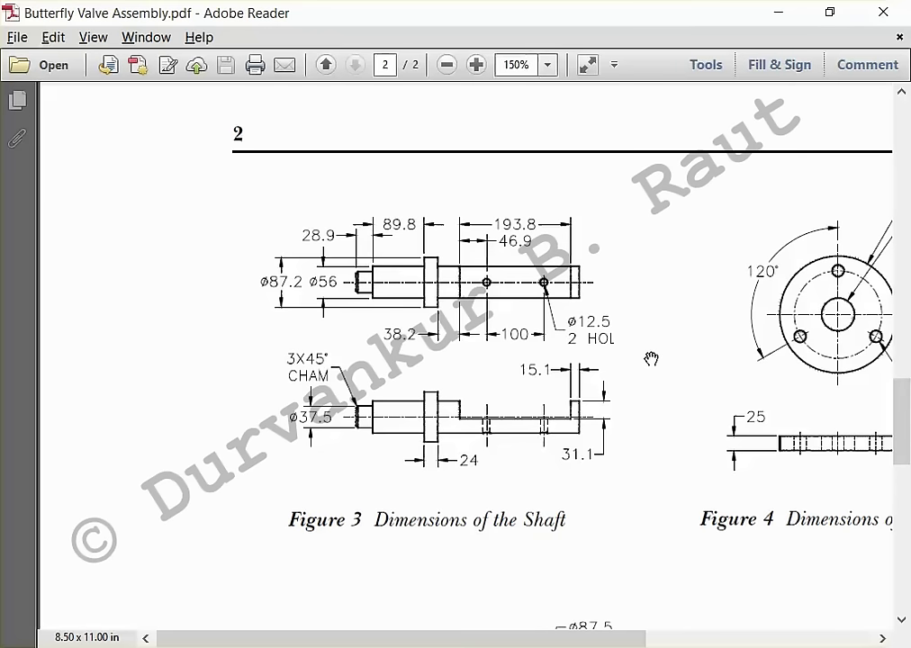
key("alt+Tab")
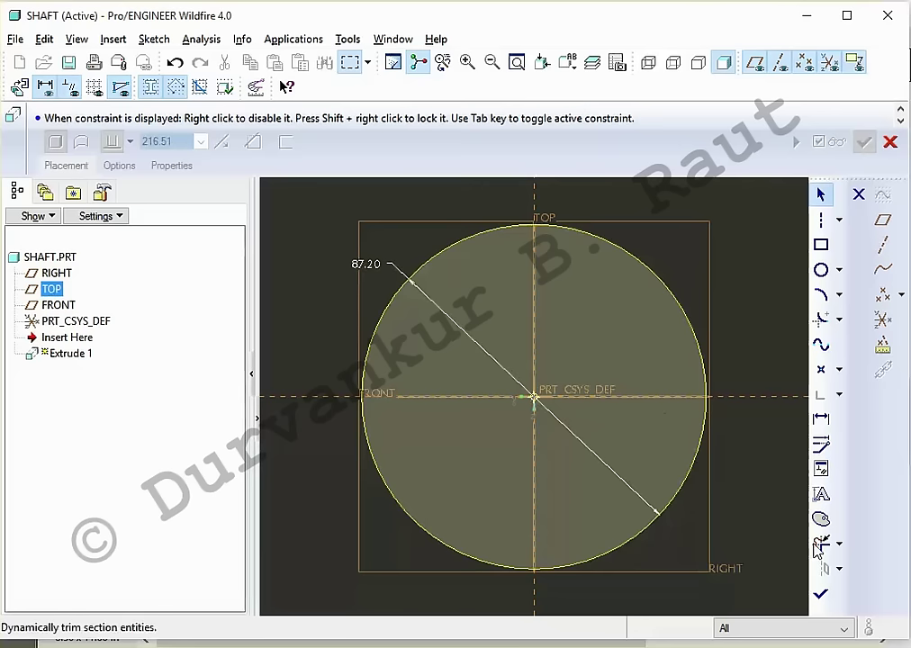
left_click(820, 593)
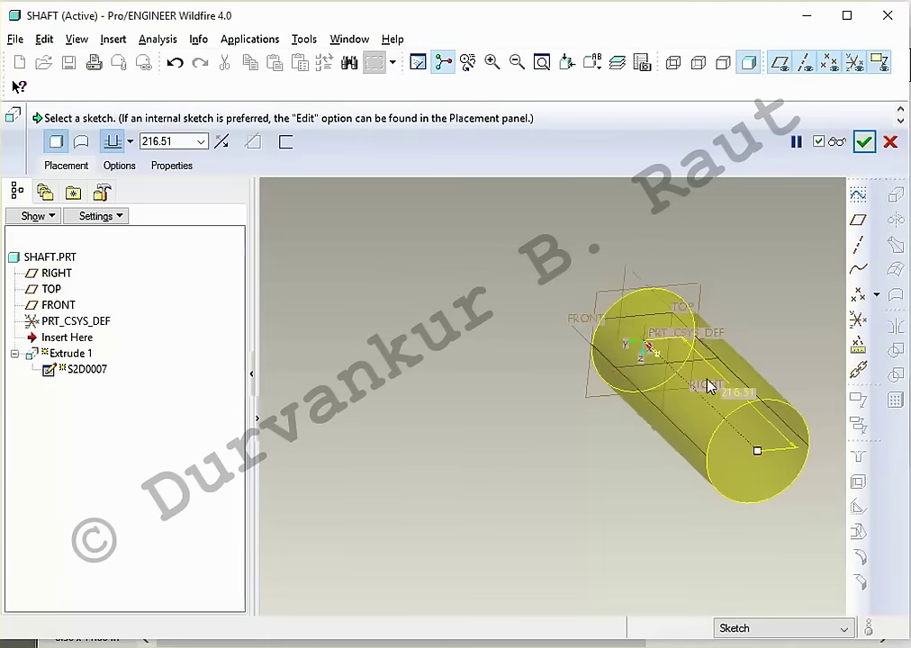
double_click(171, 141)
type("24")
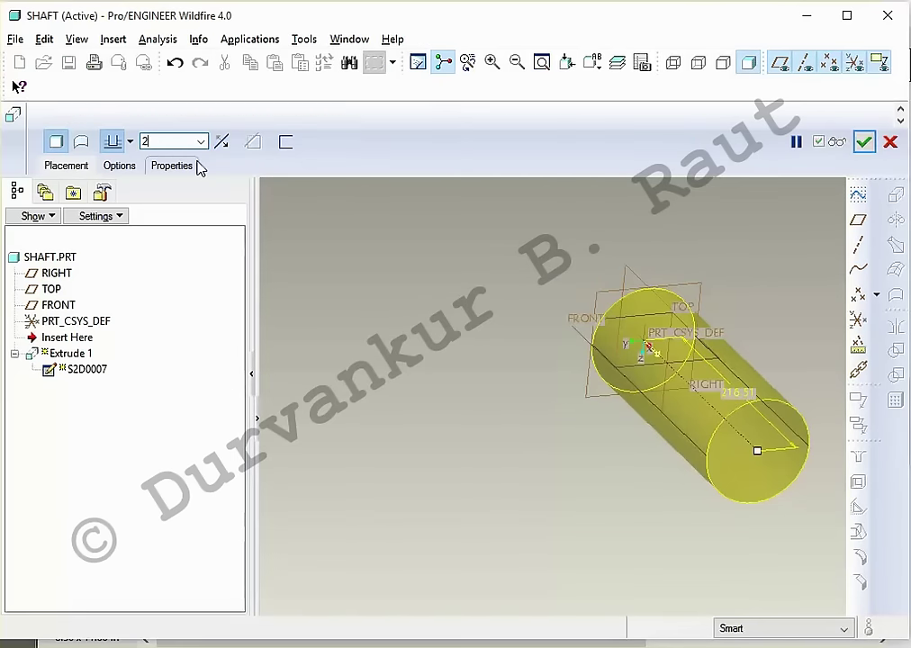
key("Return")
key("ctrl+d")
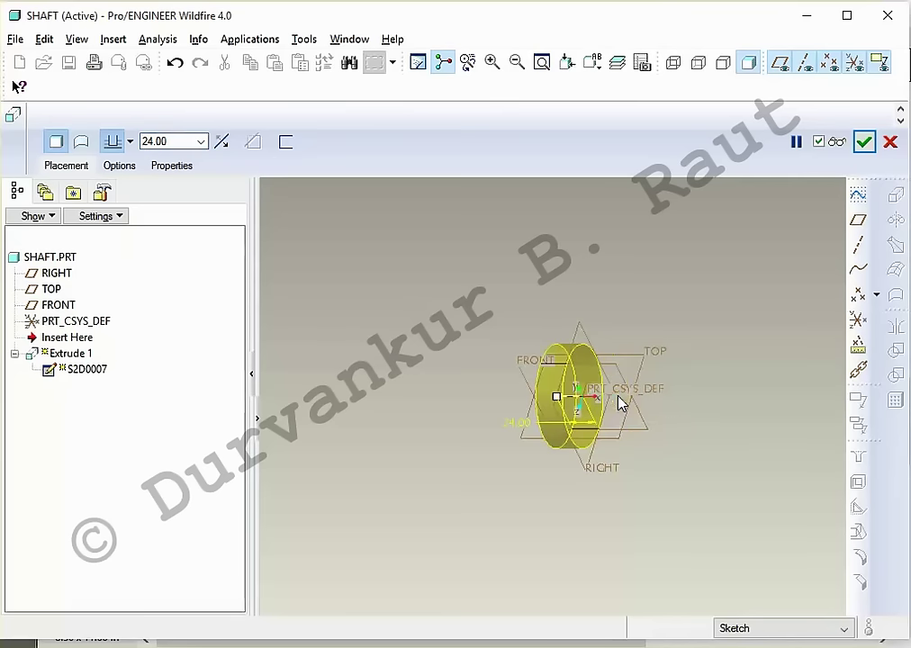
middle_click(738, 263)
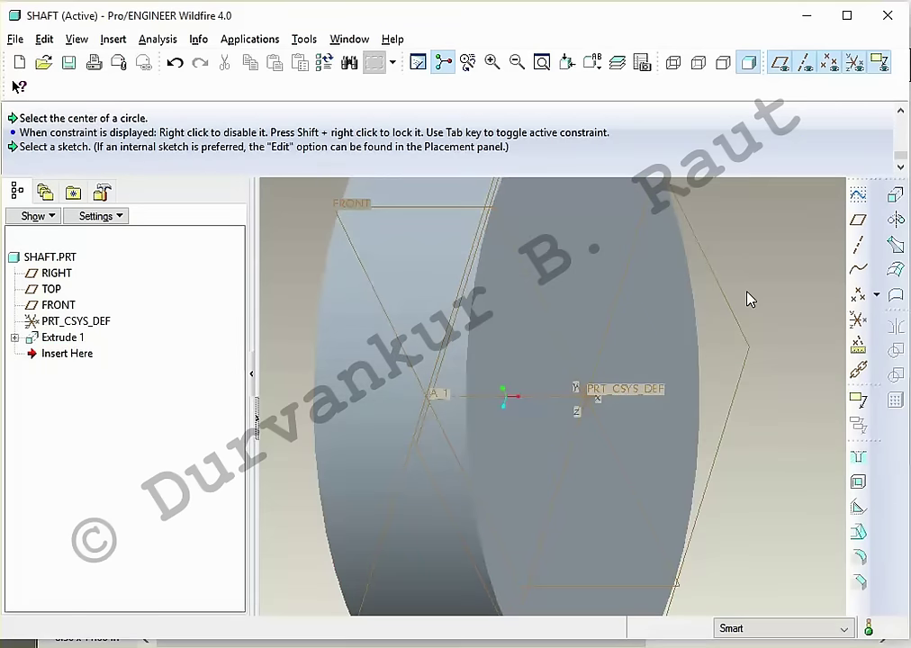
Step: Start a second extrusion sketched on the face of the 87.20 disc
key("alt+Tab")
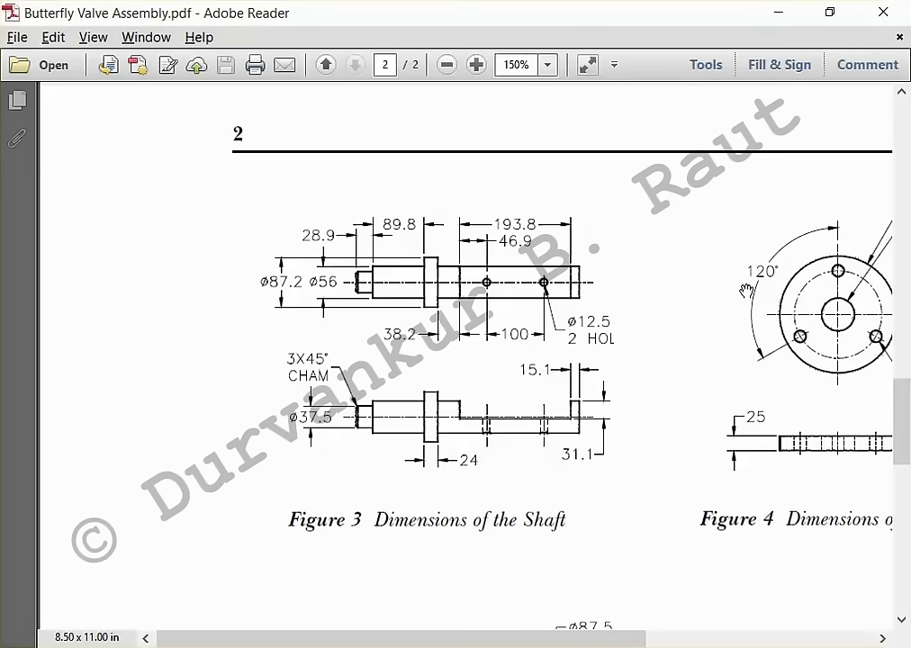
key("alt+Tab")
scroll(759, 301, "down", 5)
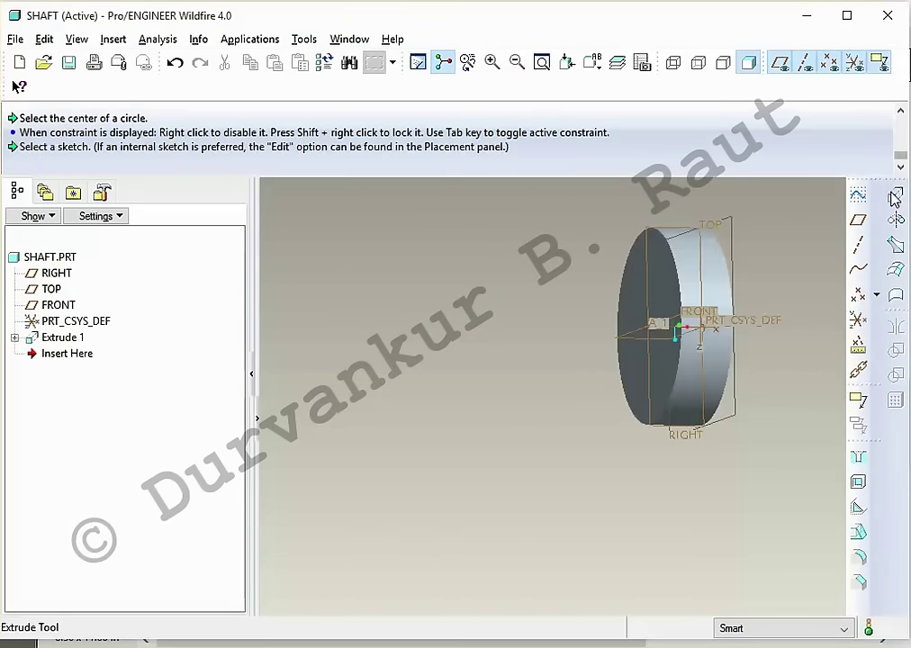
left_click(895, 198)
left_click(65, 165)
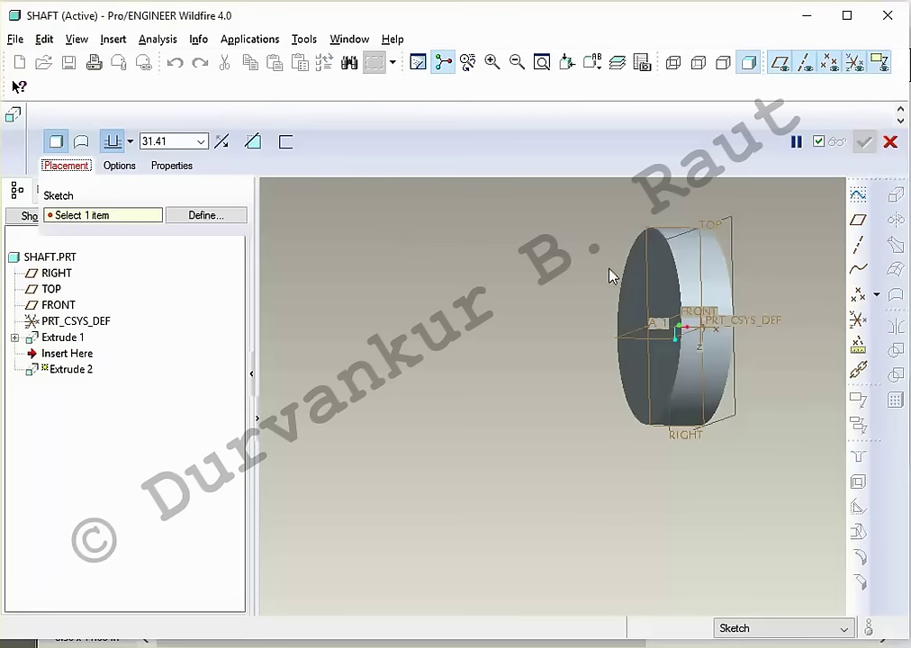
left_click(239, 219)
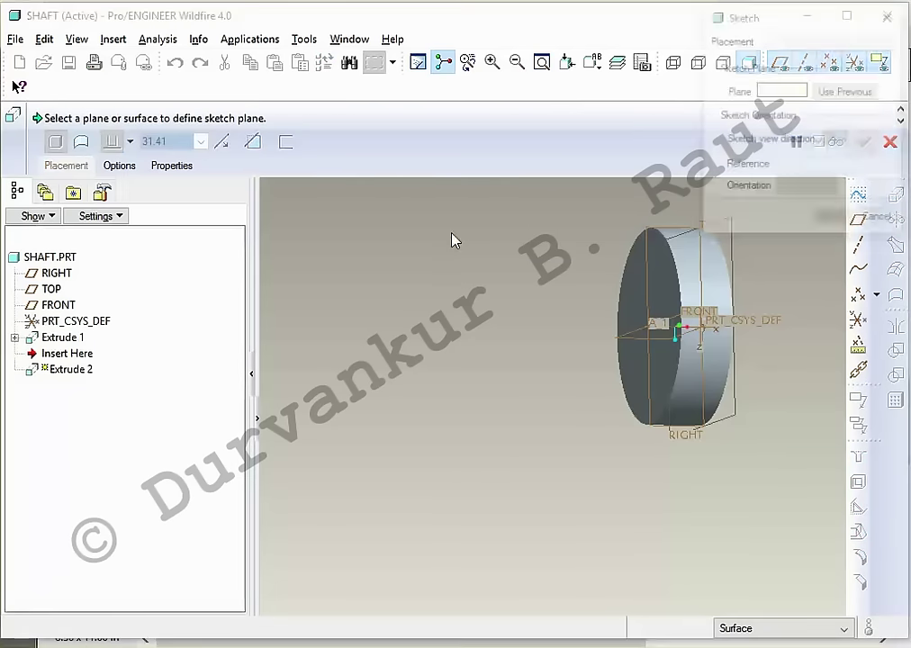
left_click(636, 276)
middle_click(565, 230)
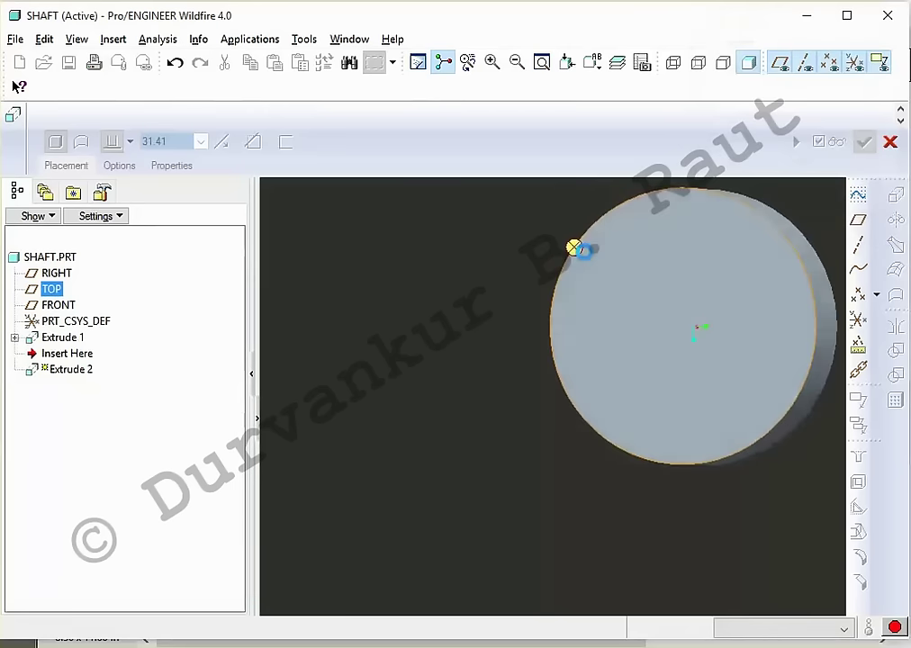
Step: Draw a 56-diameter circle centred on the origin
left_click(820, 269)
left_click(598, 449)
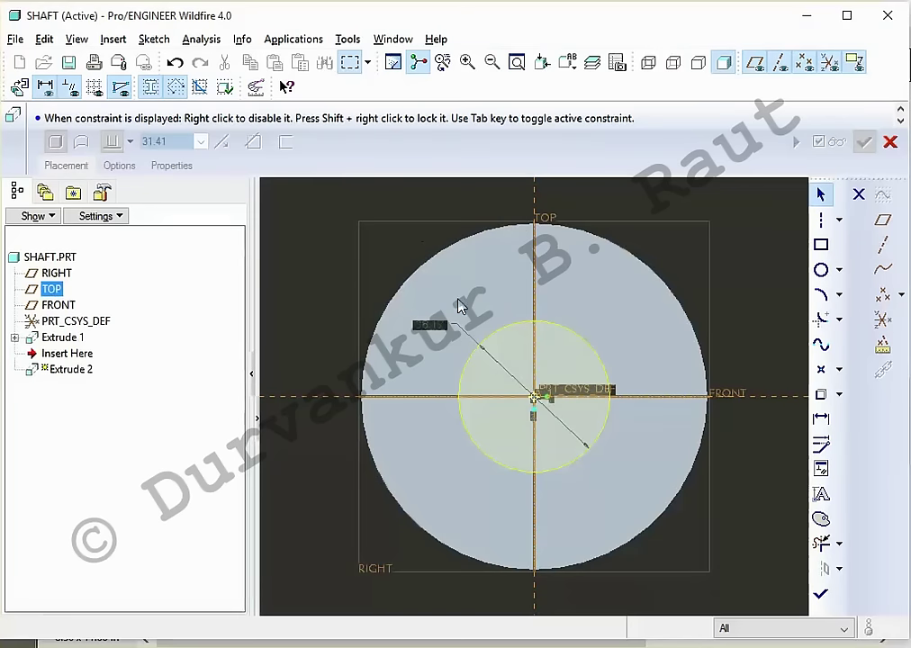
double_click(429, 324)
type("56")
key("Return")
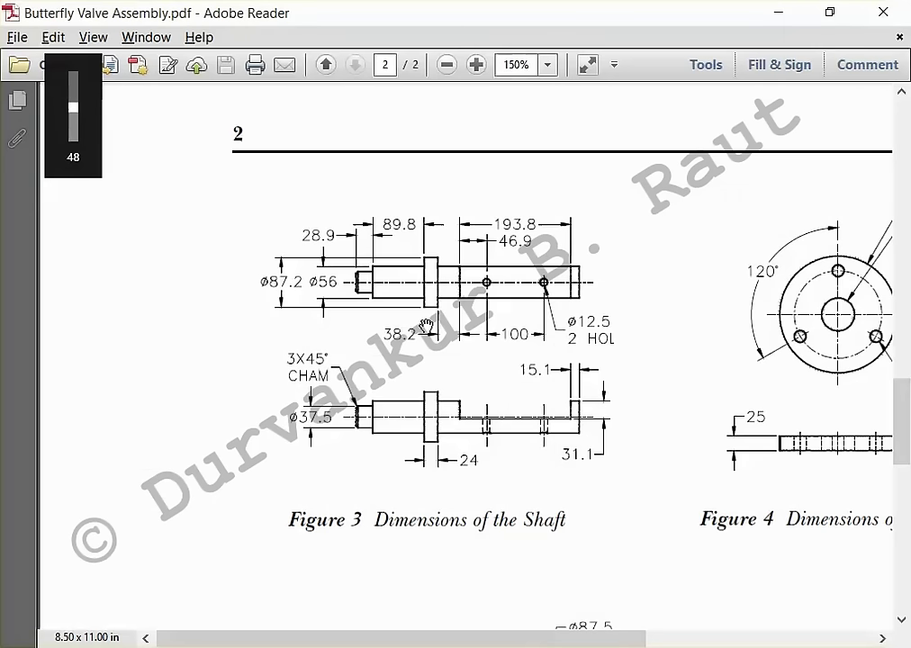
Step: Set the extrusion depth to 89.8 and complete Extrude 2
key("alt+Tab")
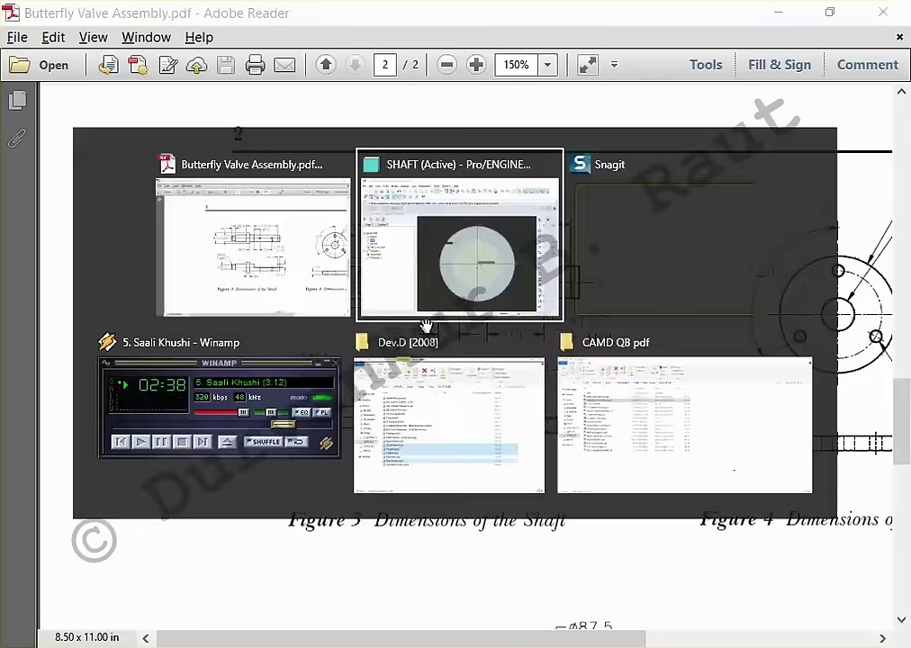
left_click(820, 595)
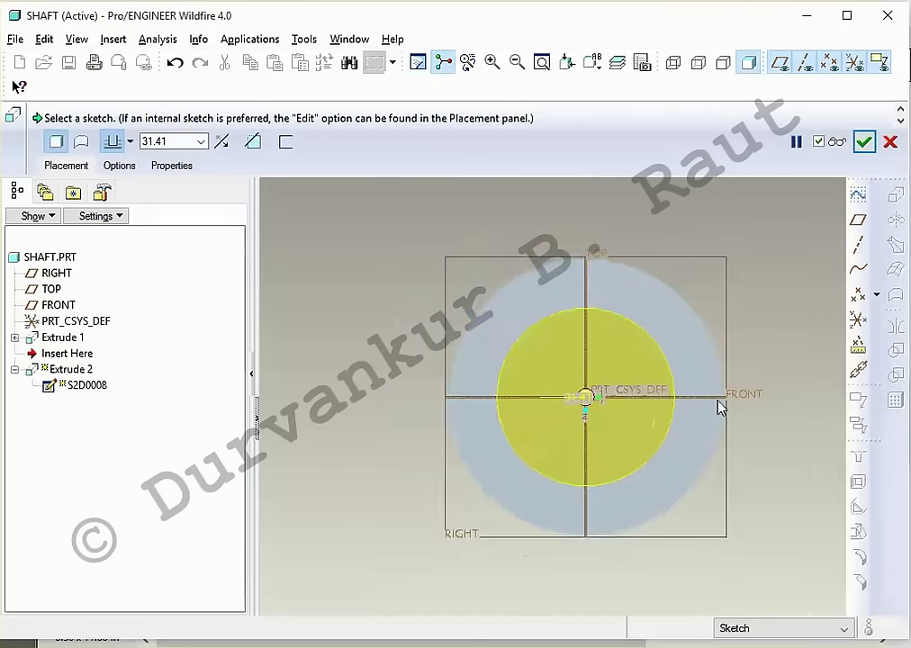
double_click(162, 140)
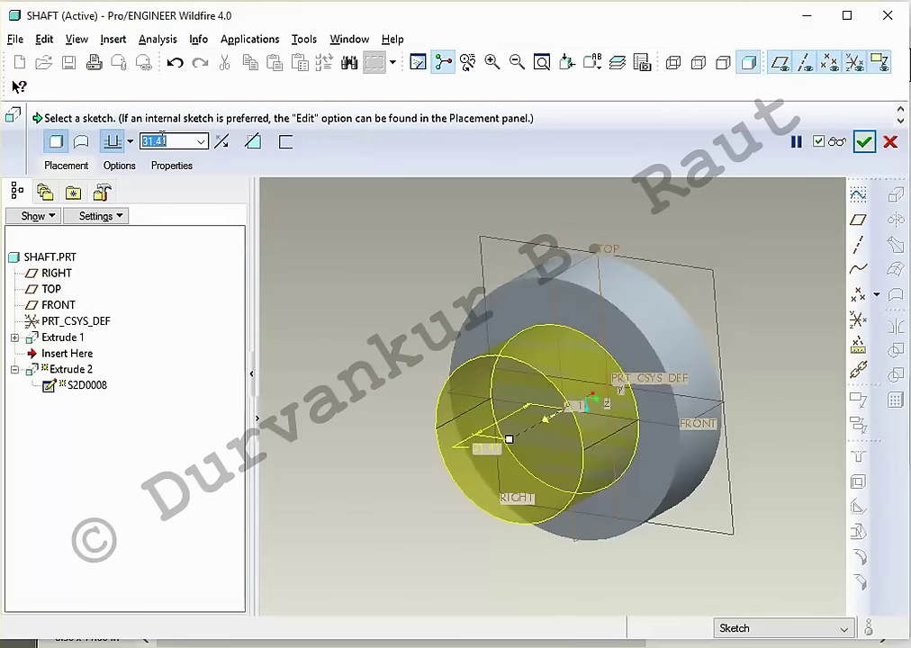
type("89.8")
key("Return")
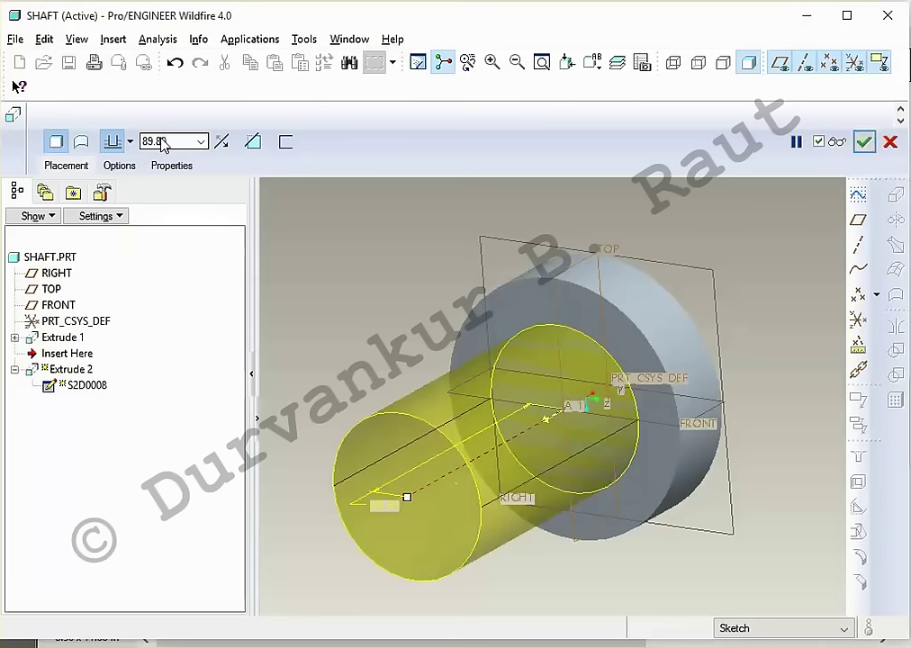
middle_click(333, 311)
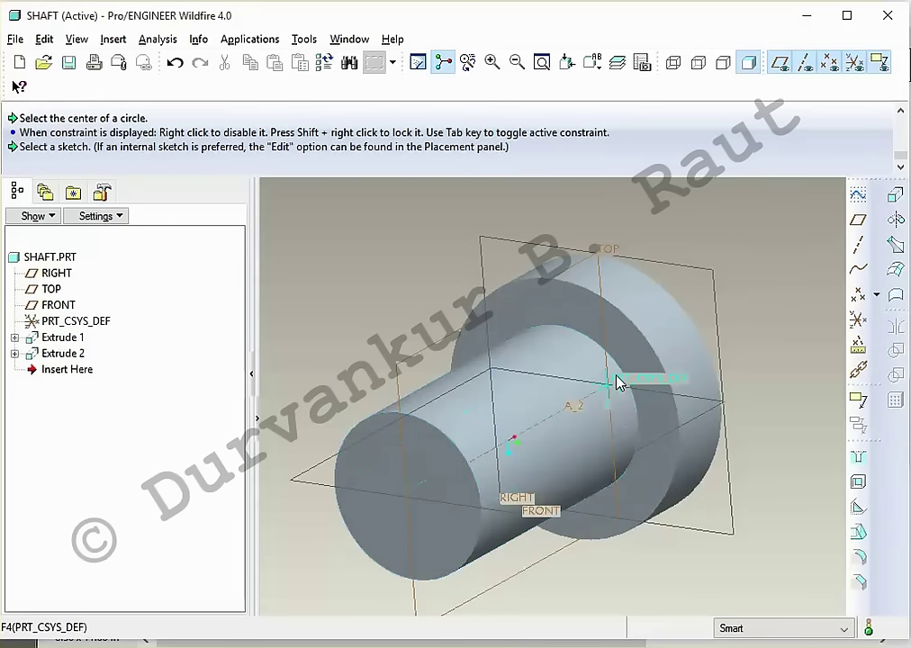
key("alt+Tab")
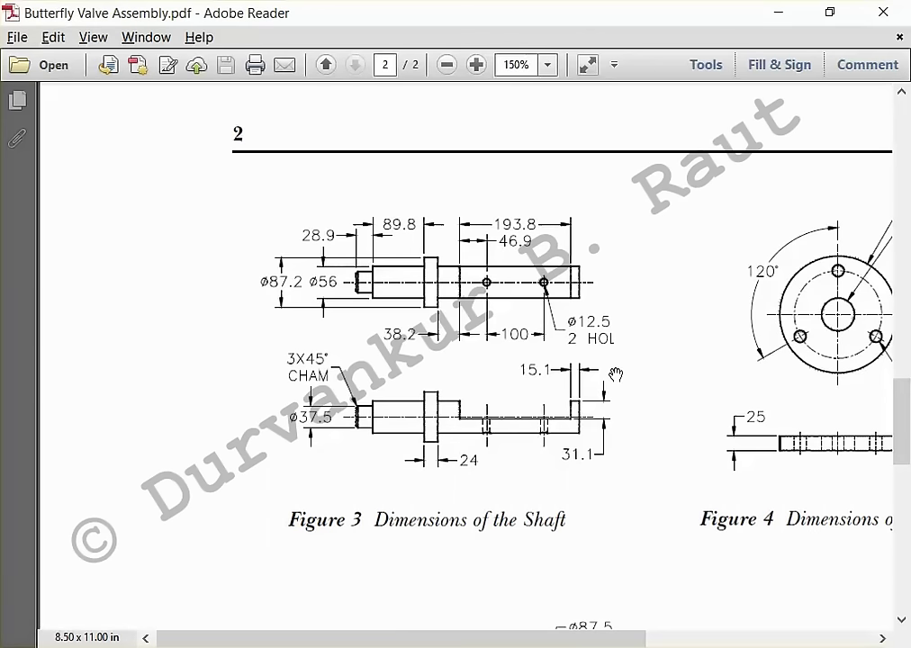
Step: Start a third extrusion sketched on the boss end face
key("alt+Tab")
left_click(893, 202)
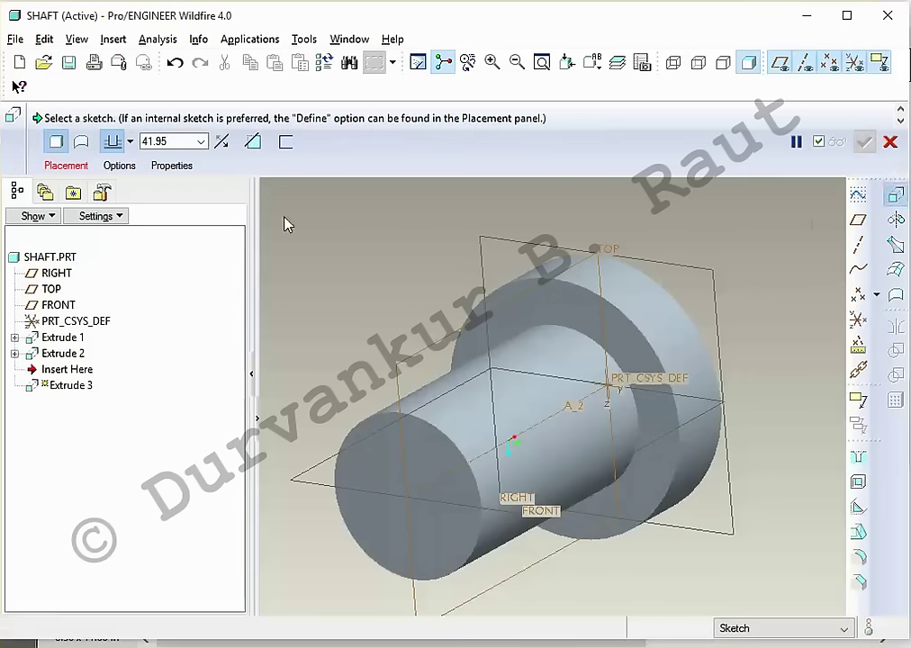
left_click(65, 165)
left_click(232, 219)
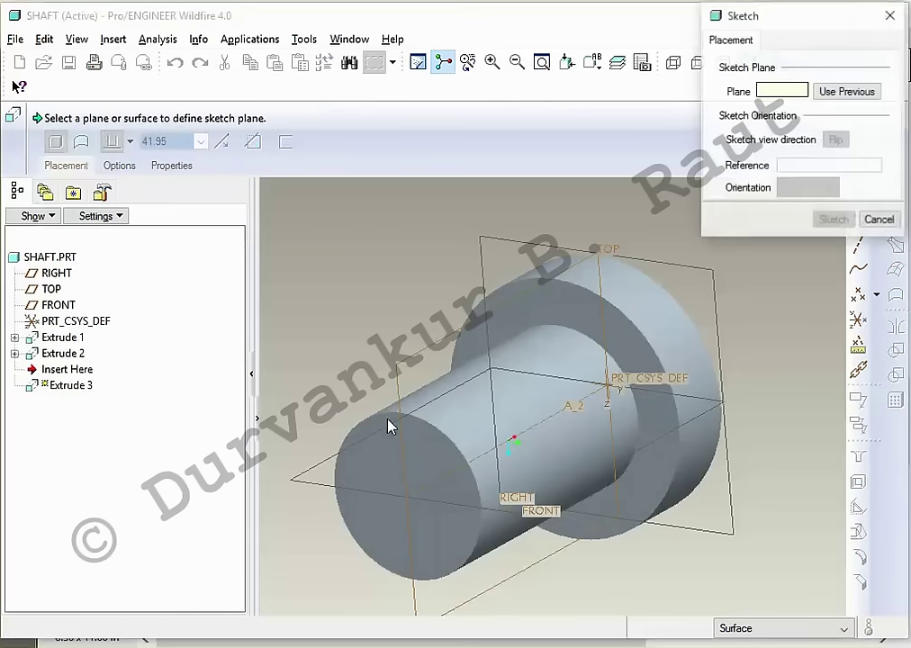
left_click(388, 461)
left_click(833, 220)
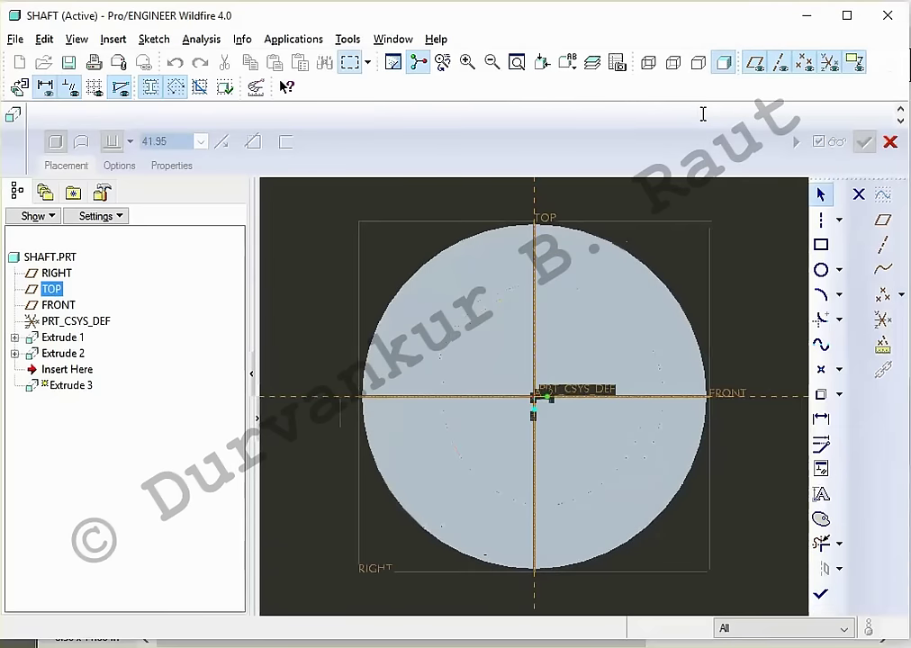
Step: Sketch a 37.5-diameter circle at the origin and finish the sketch
left_click(821, 269)
left_click(534, 396)
left_click(559, 437)
middle_click(580, 468)
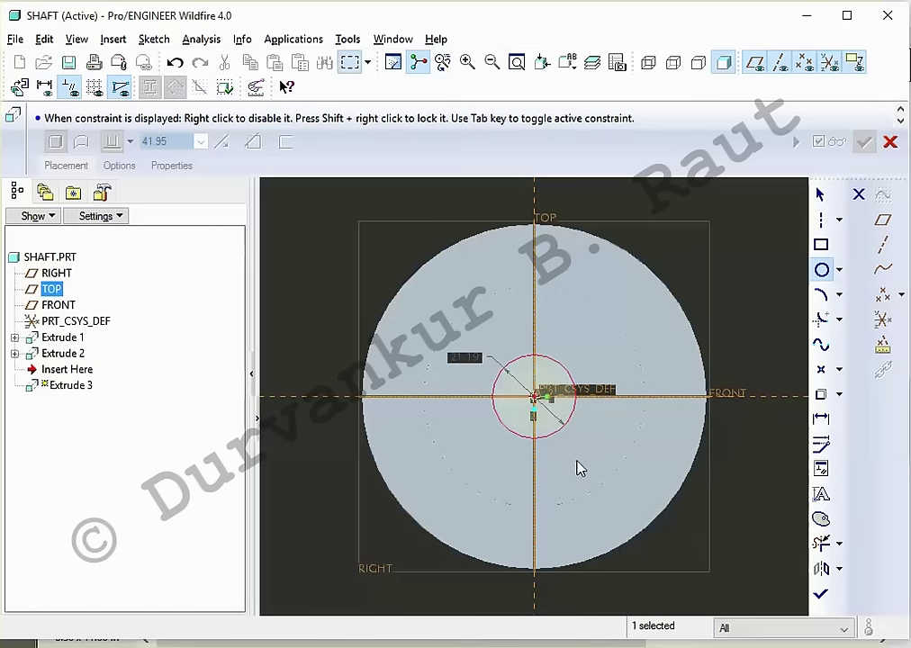
double_click(469, 359)
type("3")
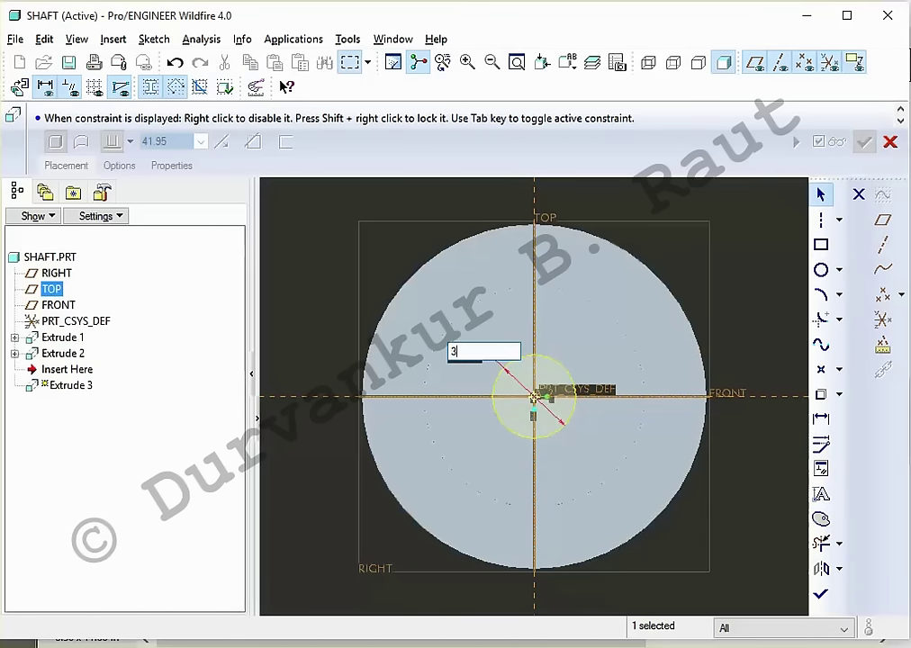
type("7.5")
key("Return")
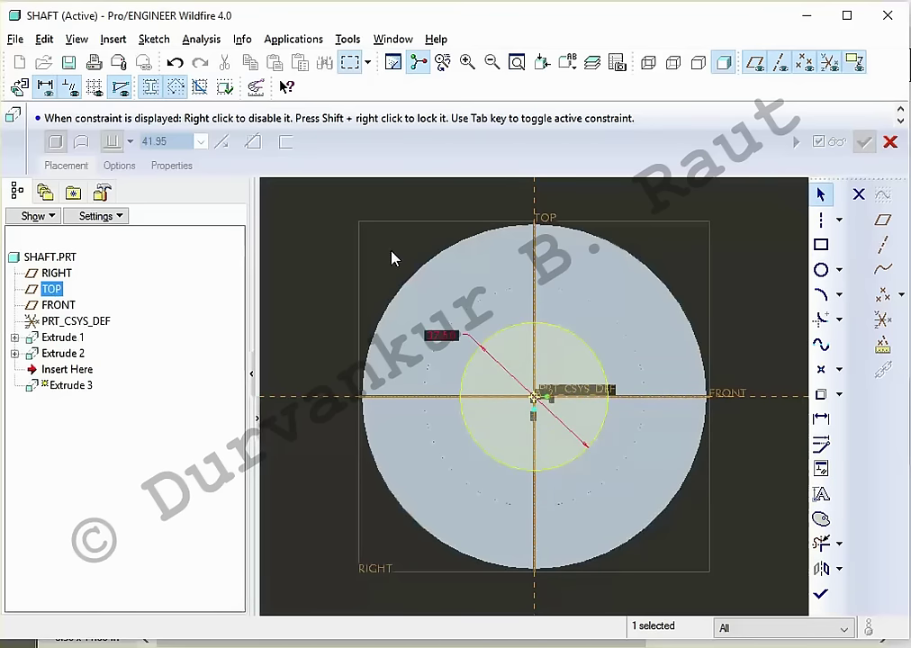
mouse_move(719, 346)
middle_mouse_down()
mouse_move(744, 459)
mouse_move(713, 389)
middle_mouse_up()
left_click(820, 594)
Step: Extrude the circle 28.9 deep and complete Extrude 3
key("alt+Tab")
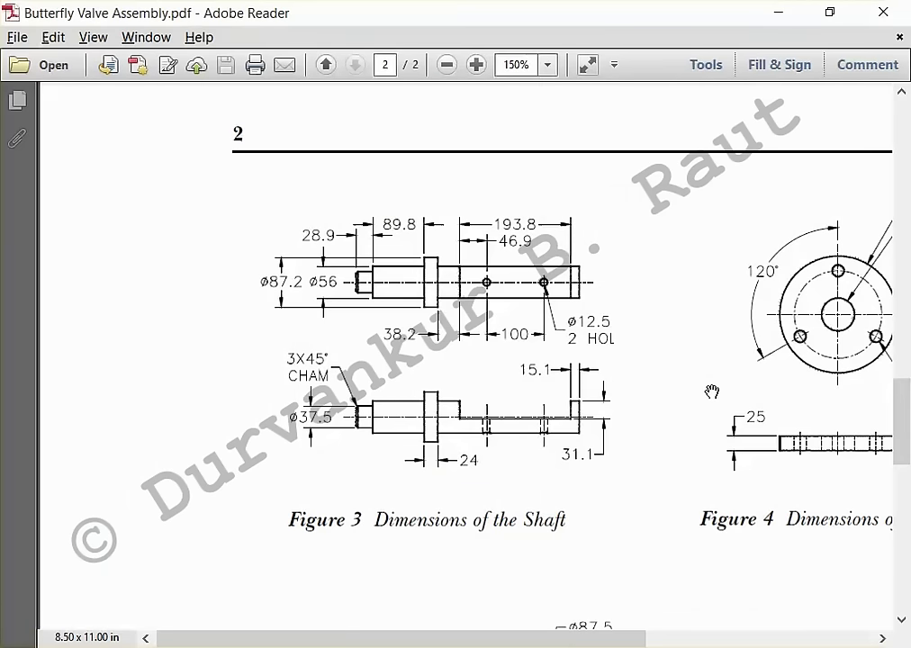
key("alt+Tab")
double_click(186, 141)
type("28.")
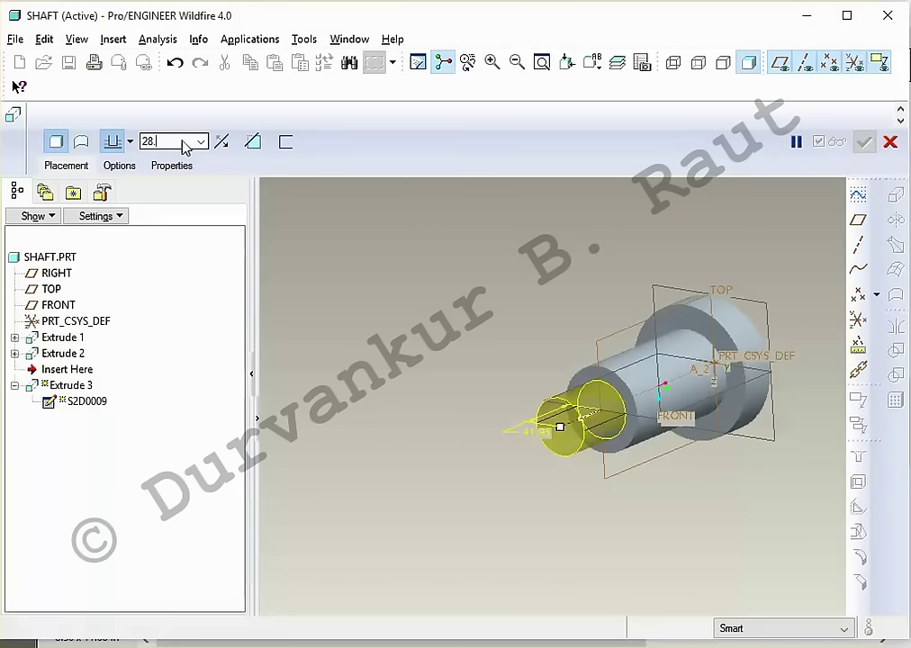
type("9")
key("Return")
middle_click(457, 288)
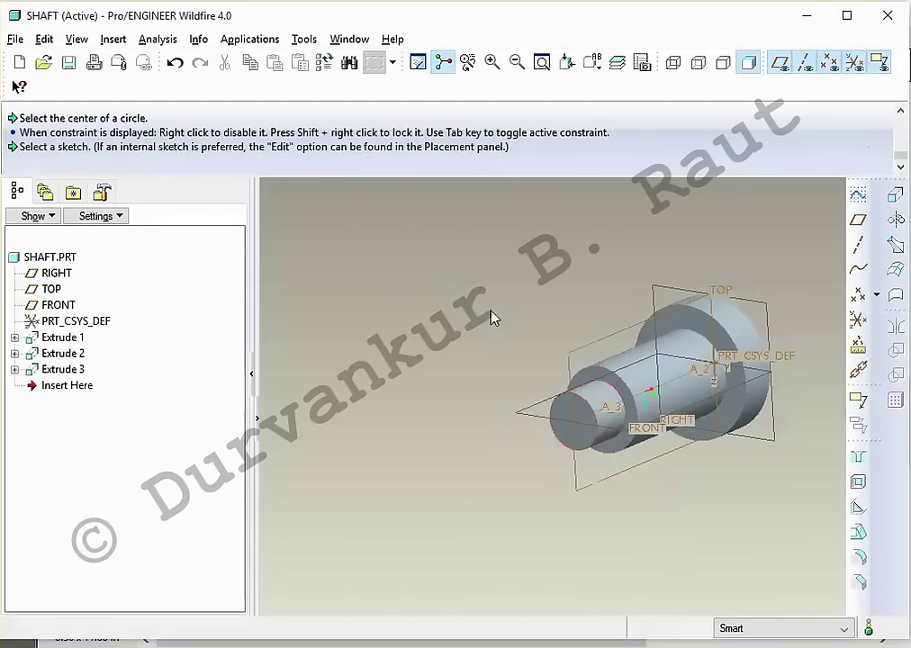
Step: Start a new extrusion sketched on the shaft end face
scroll(490, 317, "down", 3)
middle_click_drag(474, 318, 498, 350)
middle_click_drag(756, 281, 736, 297)
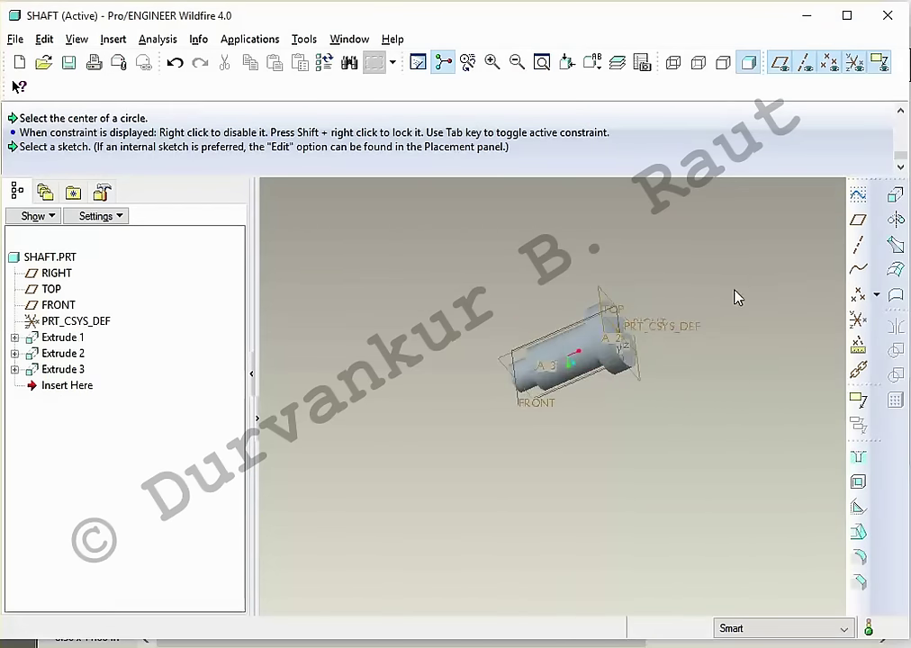
left_click(895, 194)
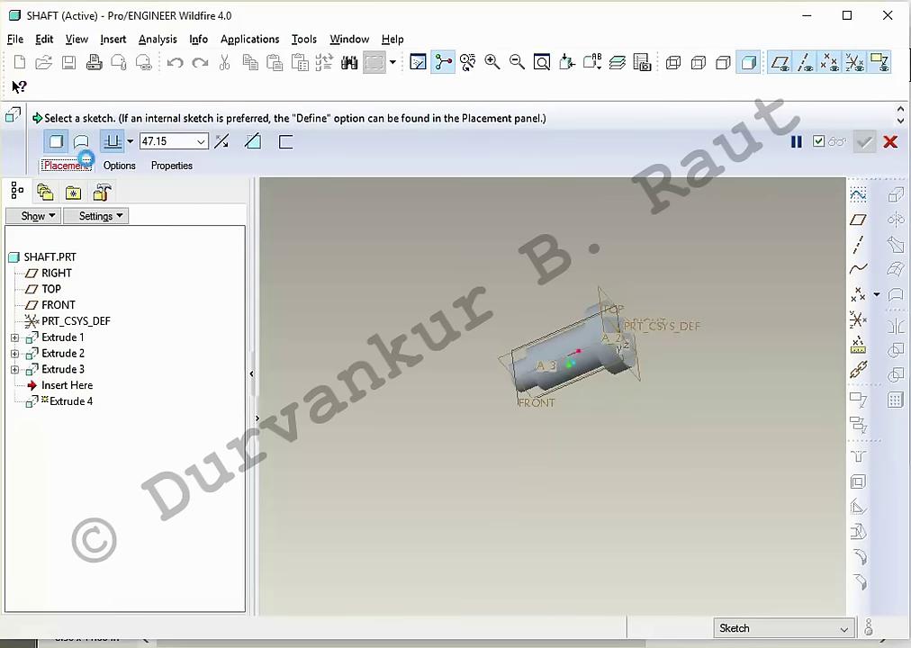
left_click(72, 164)
left_click(194, 216)
scroll(619, 325, "down", 5)
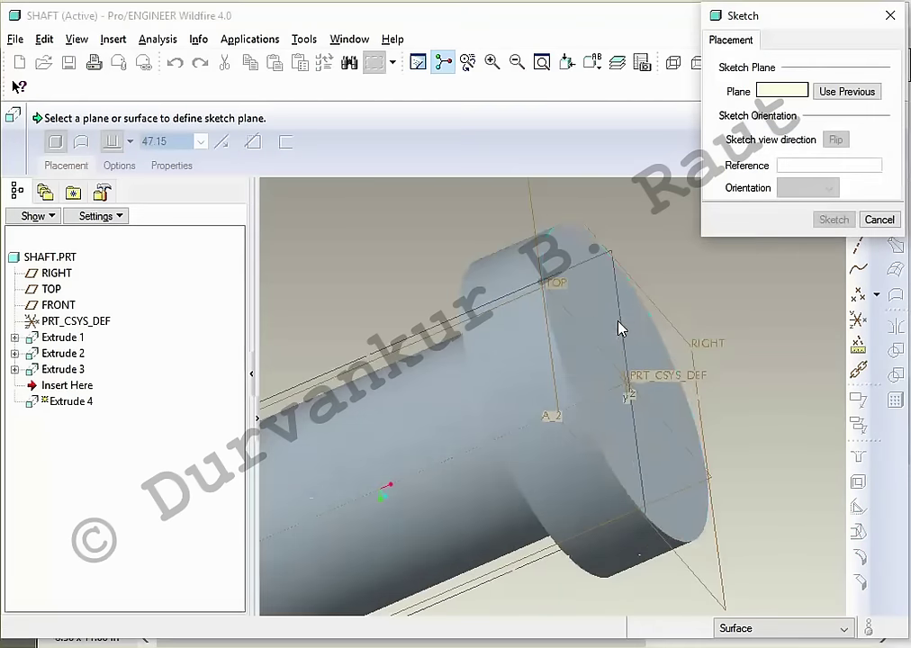
left_click(591, 325)
left_click(834, 221)
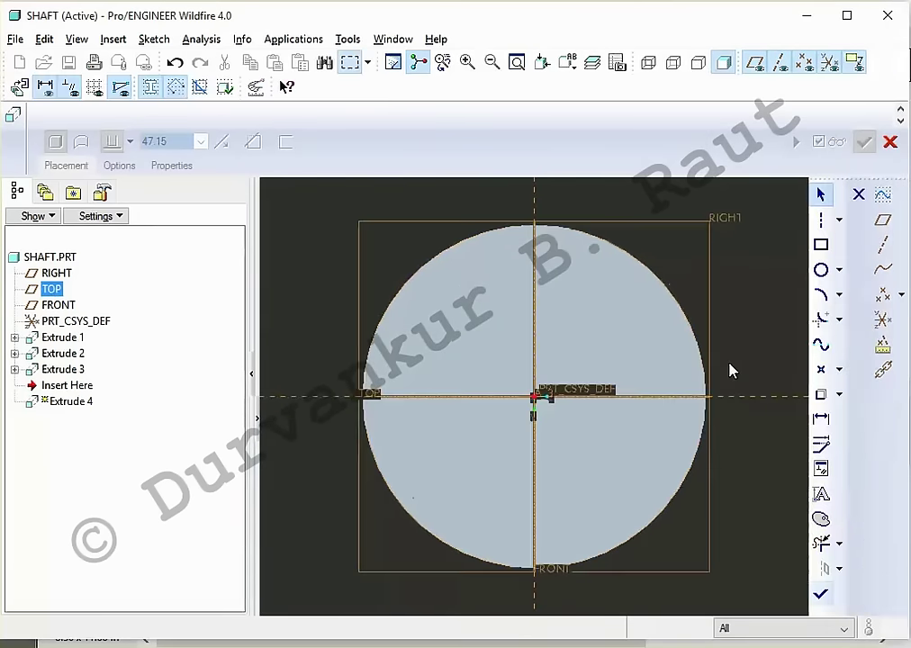
Step: Reuse the middle 56-diameter circular edge as the profile and preview it 47.15 deep
key("alt+Tab")
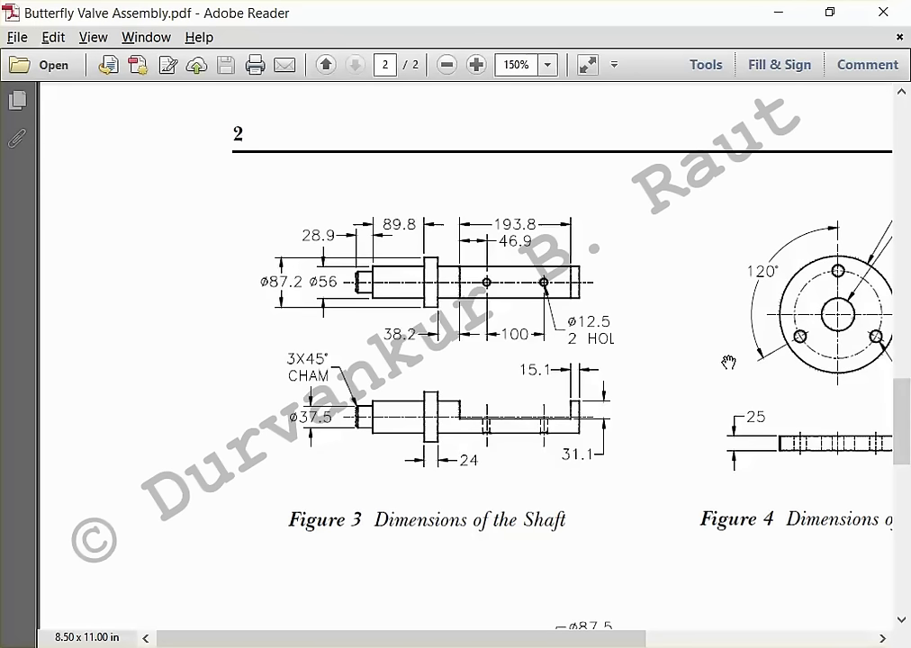
key("alt+Tab")
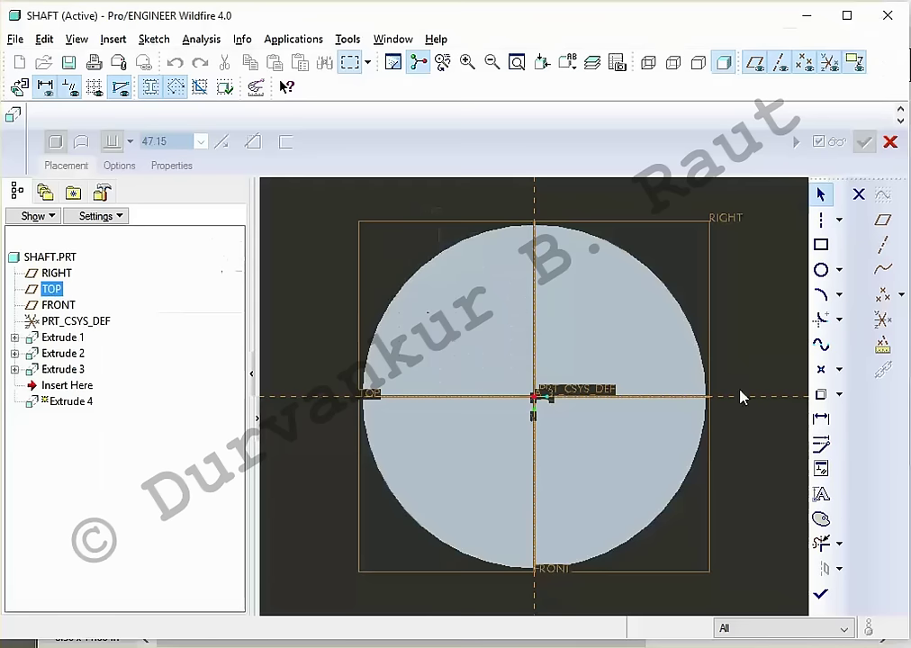
left_click(675, 65)
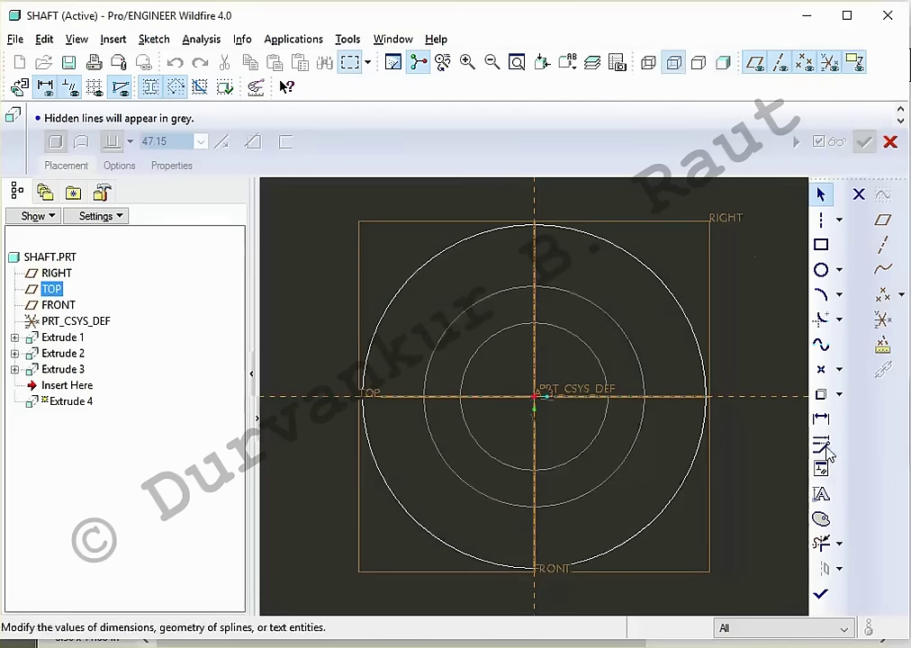
left_click(821, 394)
left_click(504, 292)
left_click(820, 594)
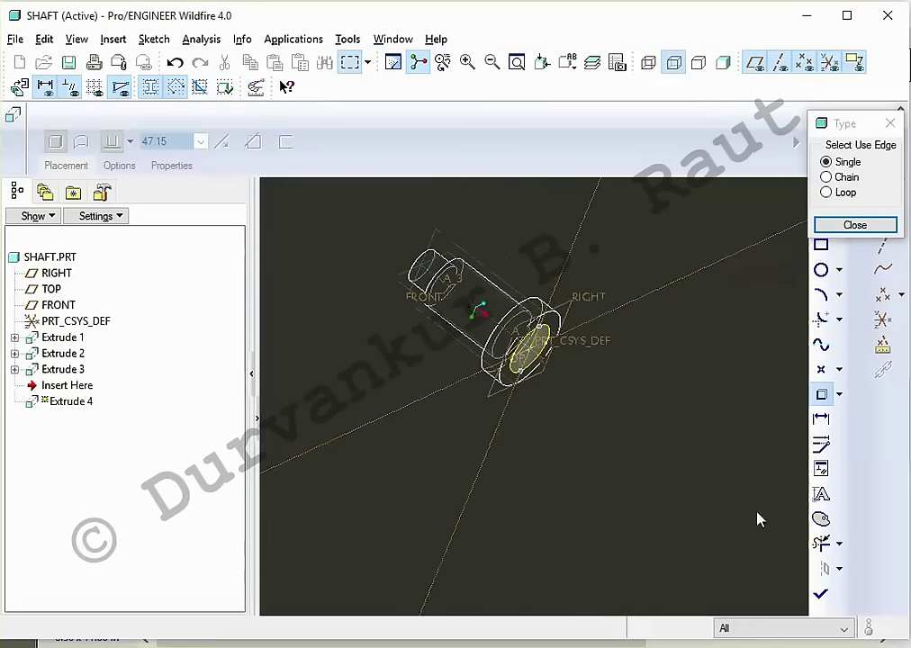
key("alt+Tab")
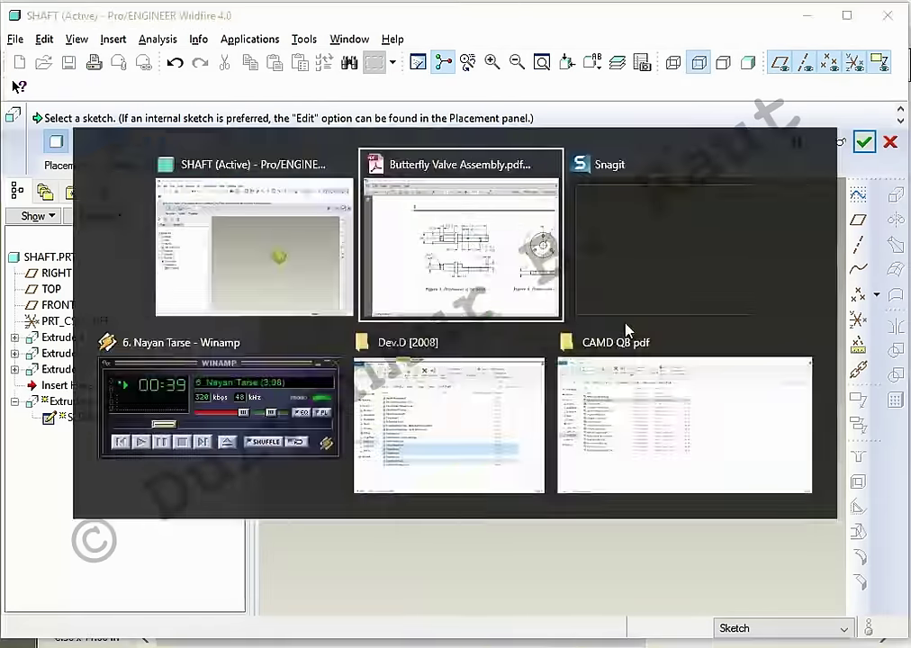
key("alt+Tab")
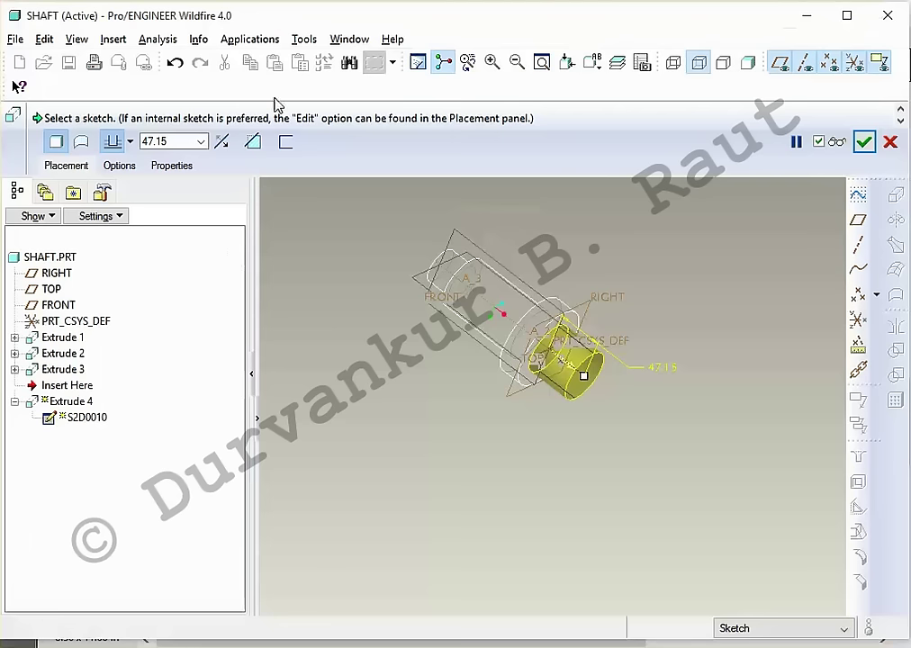
Step: Set Extrude 4's depth to 38.20+193.8 (232.00) and complete the feature
double_click(183, 142)
type("193.8")
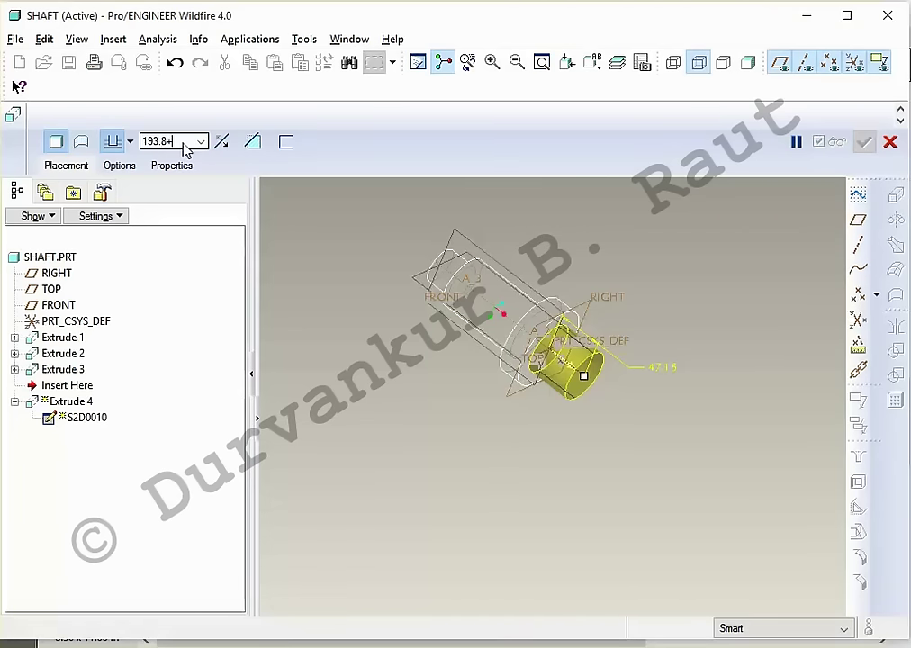
key("alt+Tab")
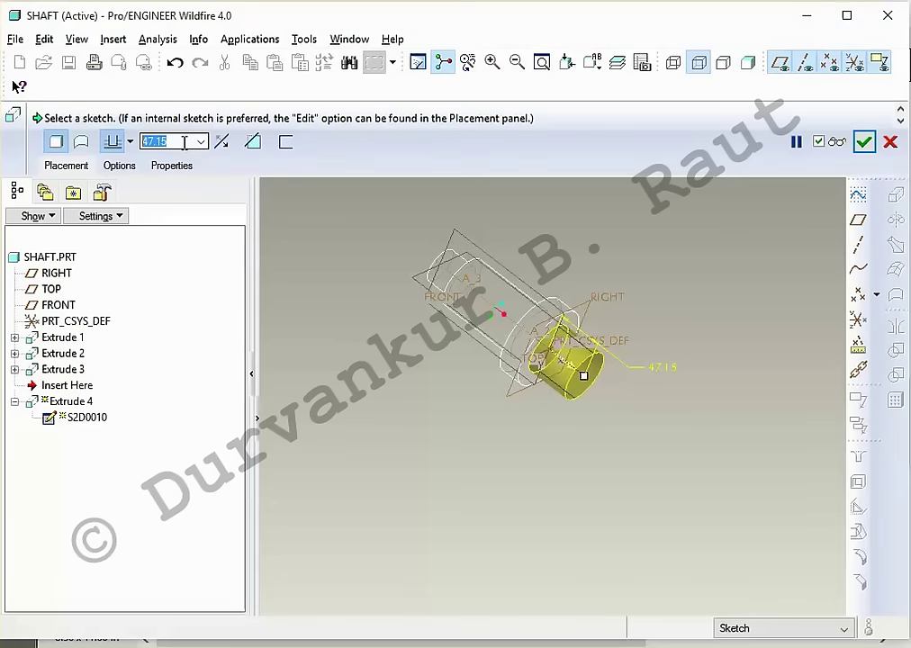
type("38")
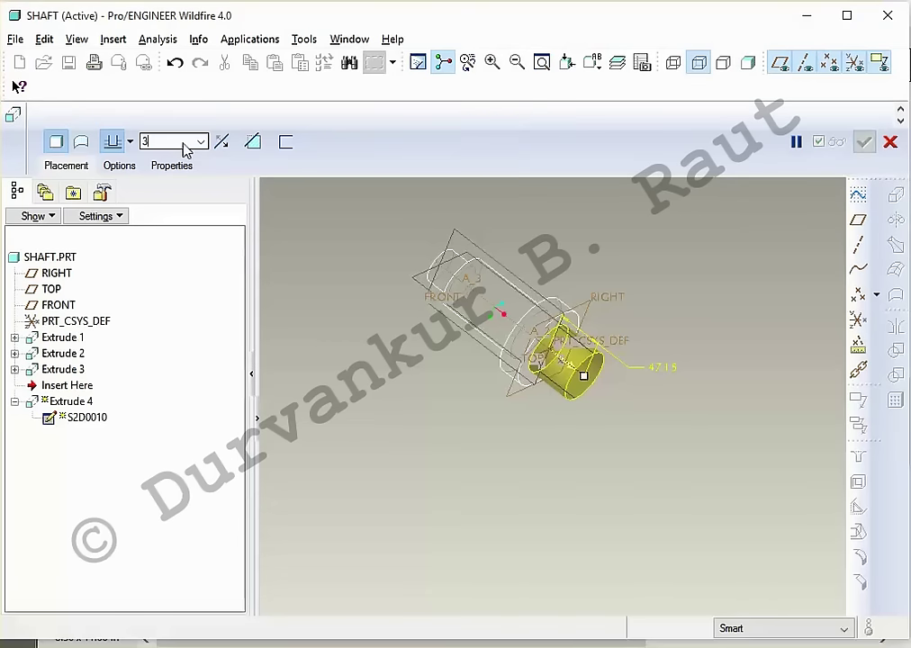
type(".20")
key("Return")
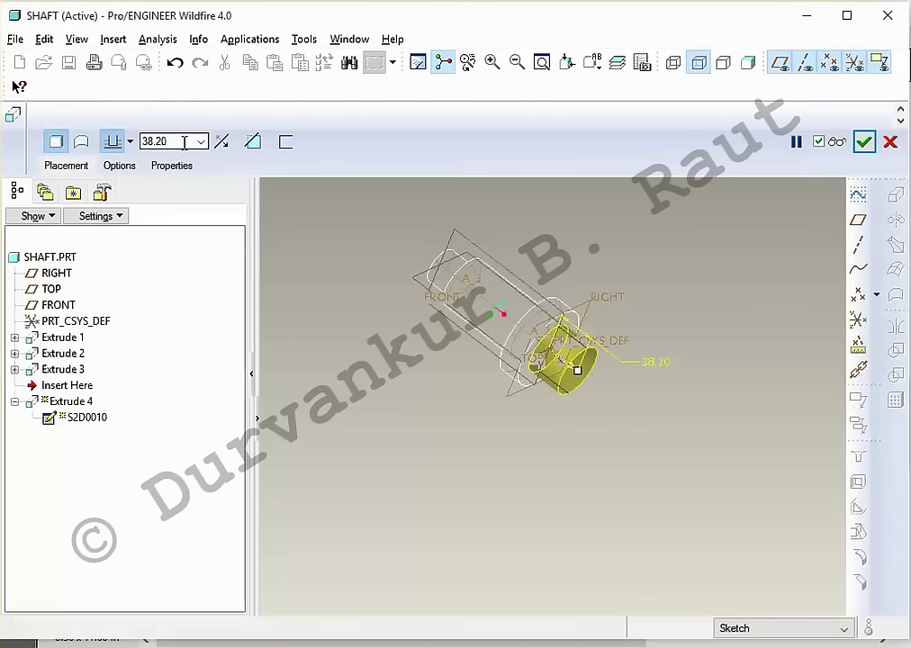
type("+193.8")
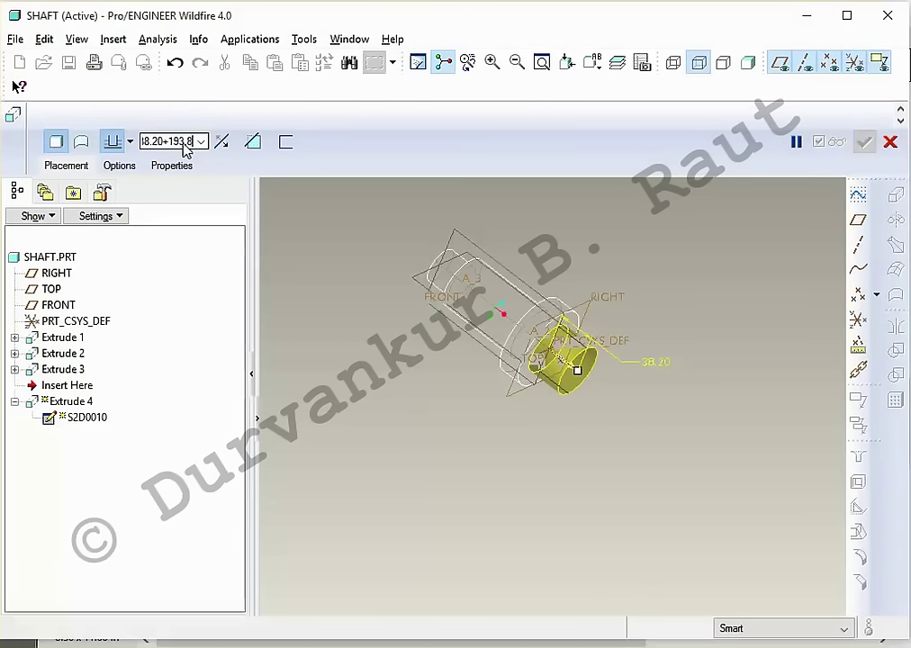
key("Return")
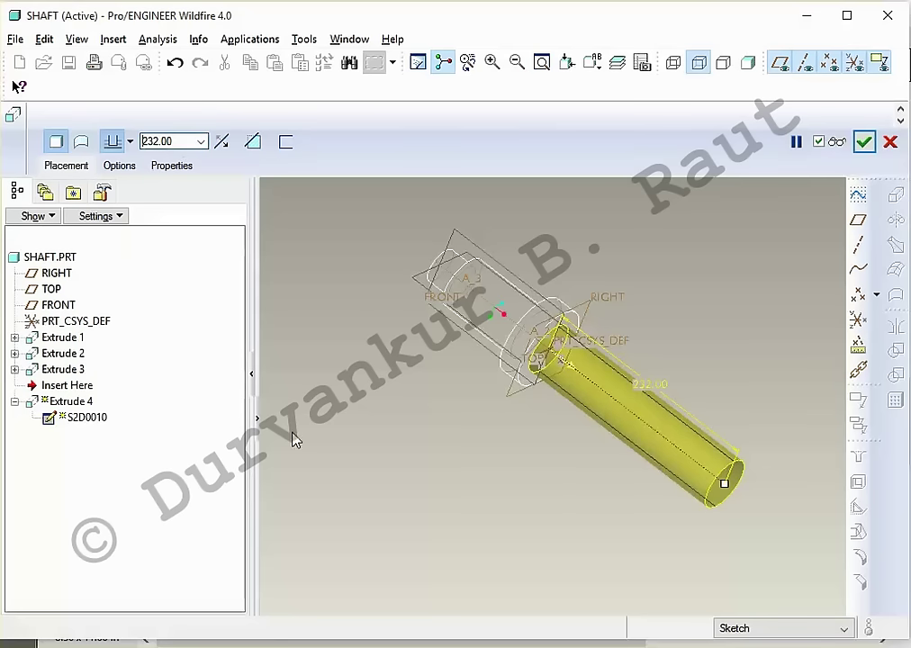
middle_click(438, 457)
Step: Show the shaft shaded and compare it with the drawing
middle_click_drag(438, 457, 633, 195)
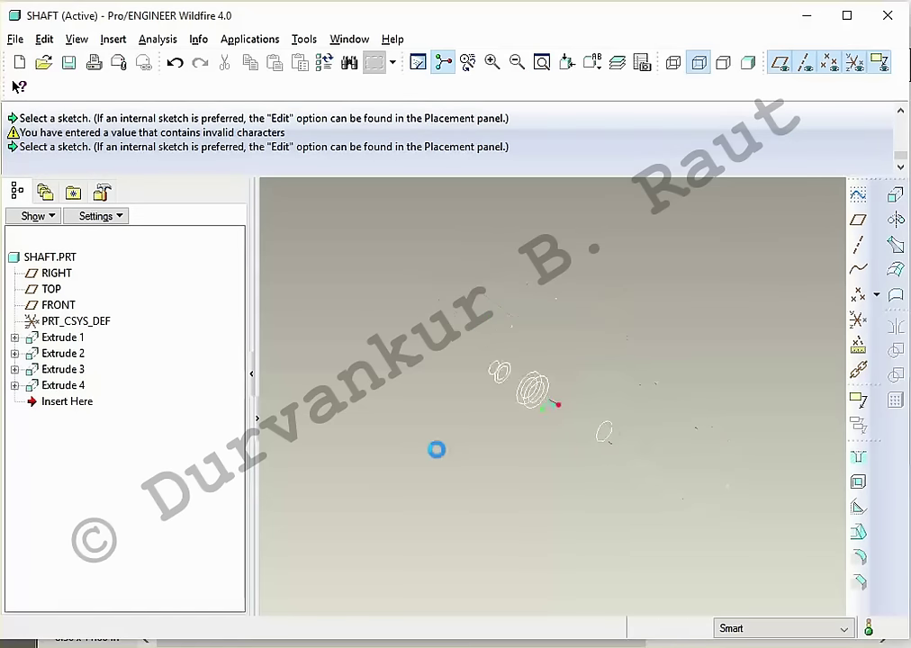
left_click(748, 62)
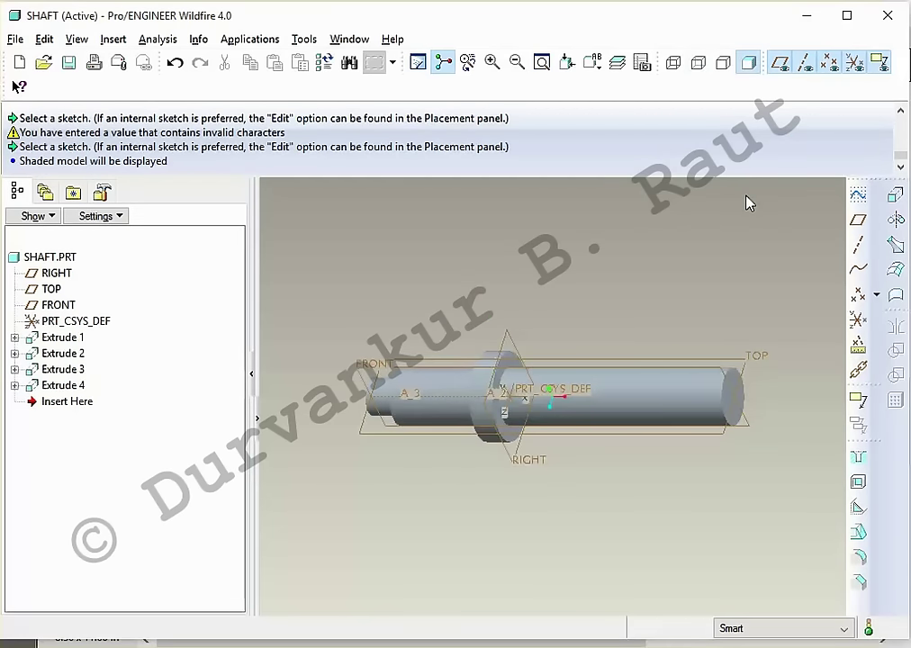
key("alt+Tab")
key("alt+Tab")
key("alt+Tab")
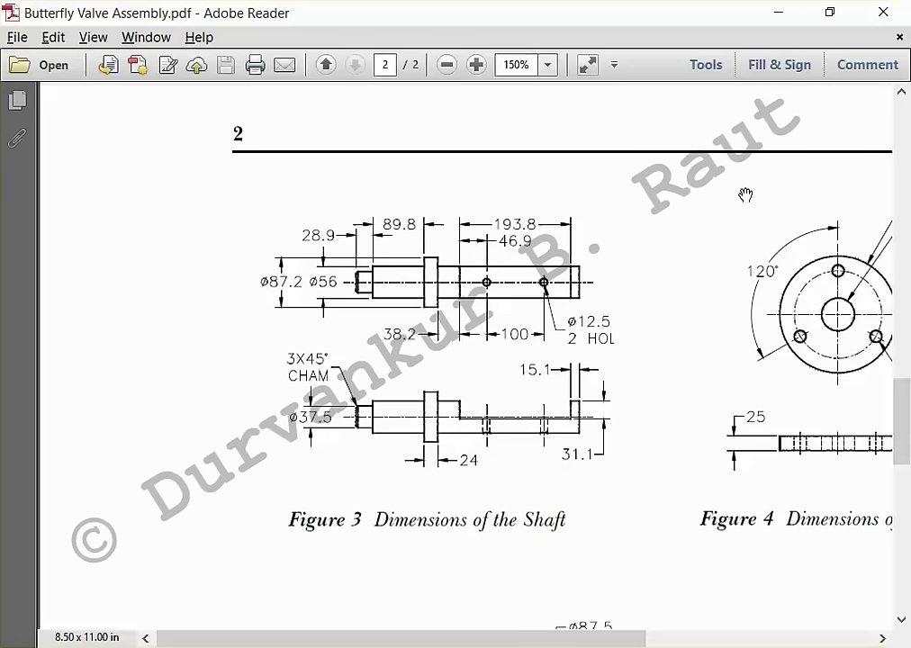
Step: Show Extrude 4's dimensions and begin editing the 232 depth value
key("alt+Tab")
right_click(48, 387)
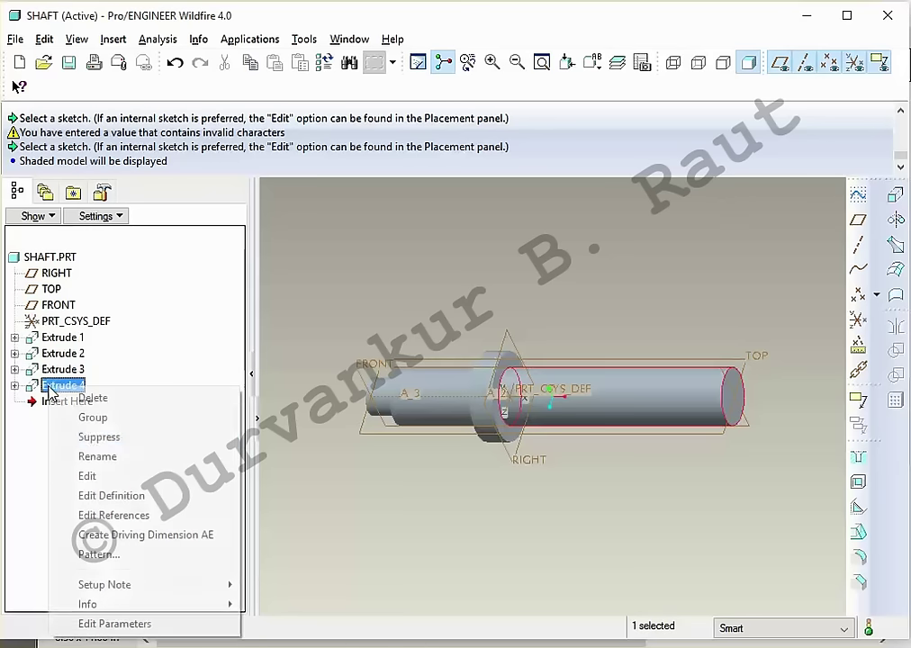
left_click(79, 479)
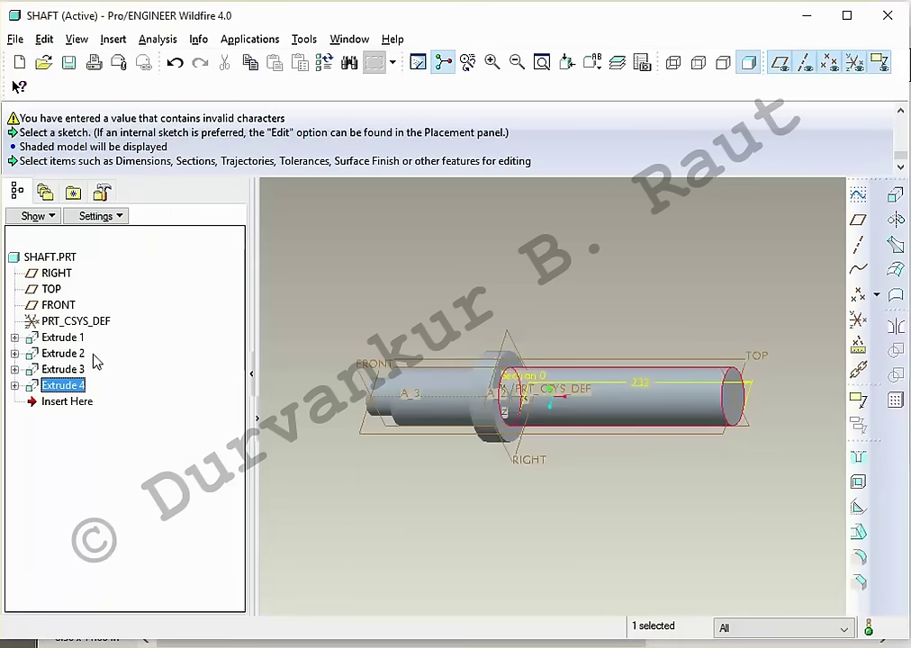
left_click(642, 385)
double_click(642, 385)
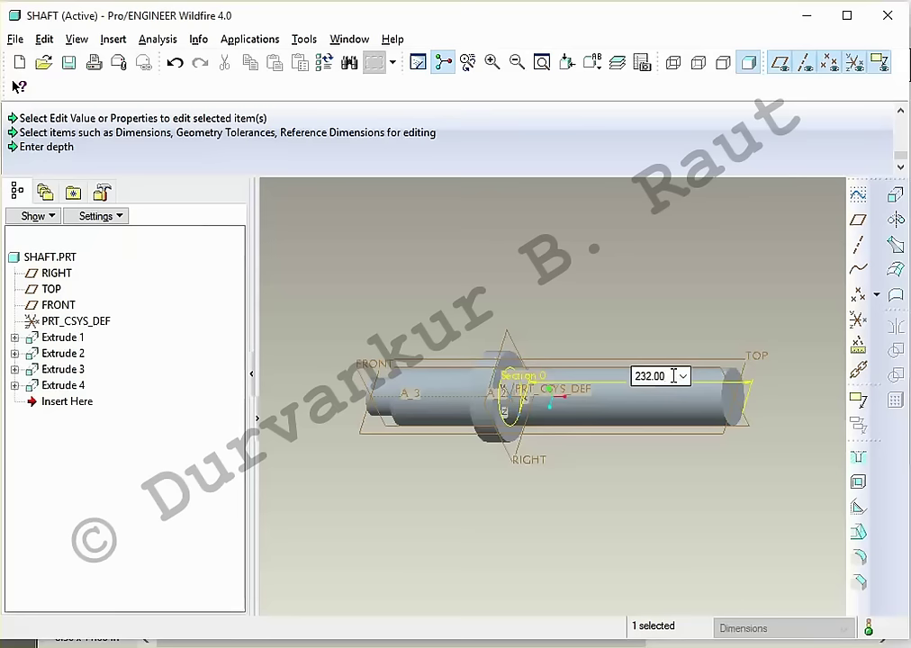
key("Return")
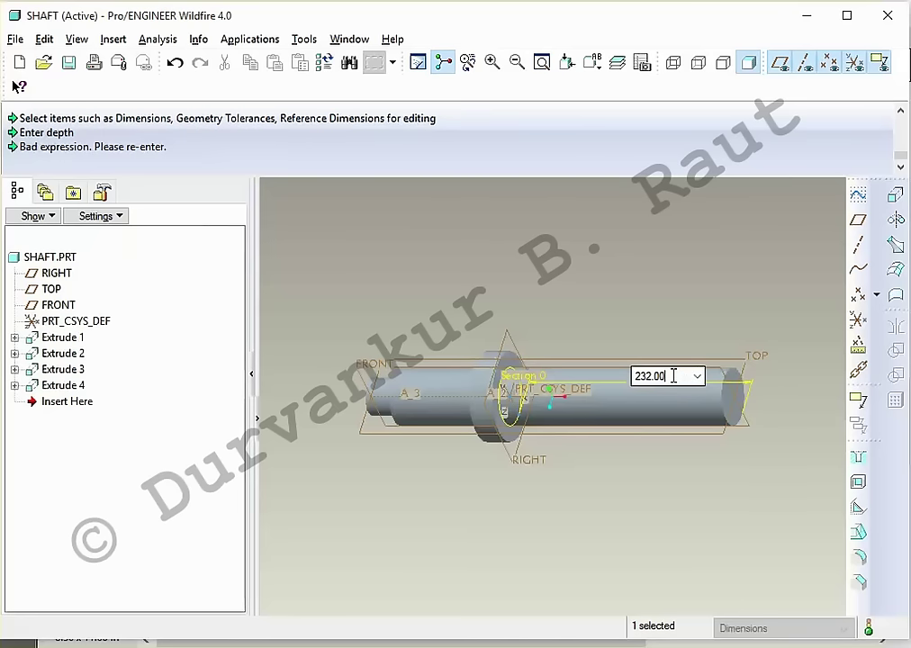
Step: Change Extrude 4's depth to 232+15.1 and regenerate the shaft
key("alt+Tab")
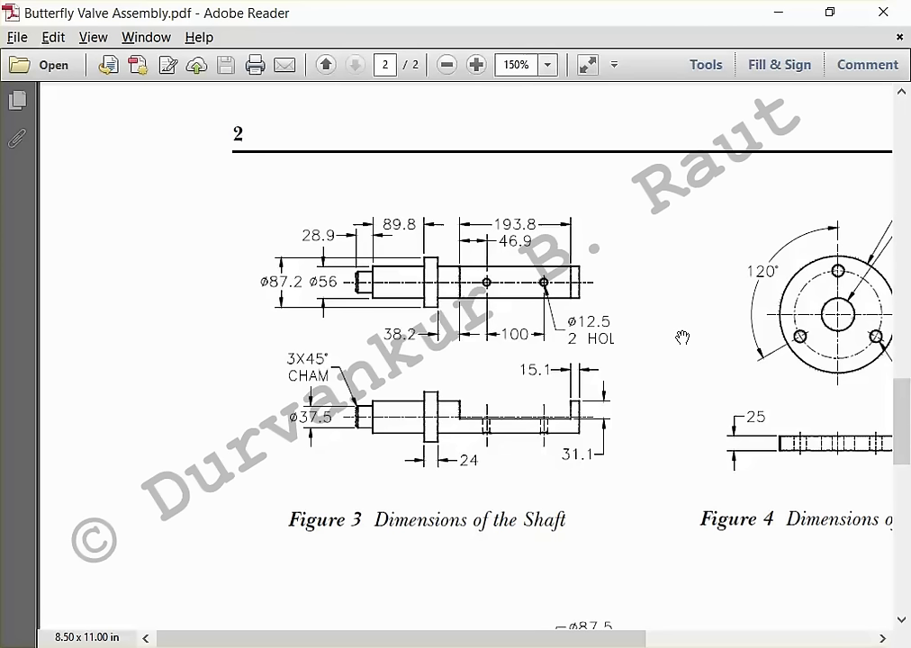
key("alt+Tab")
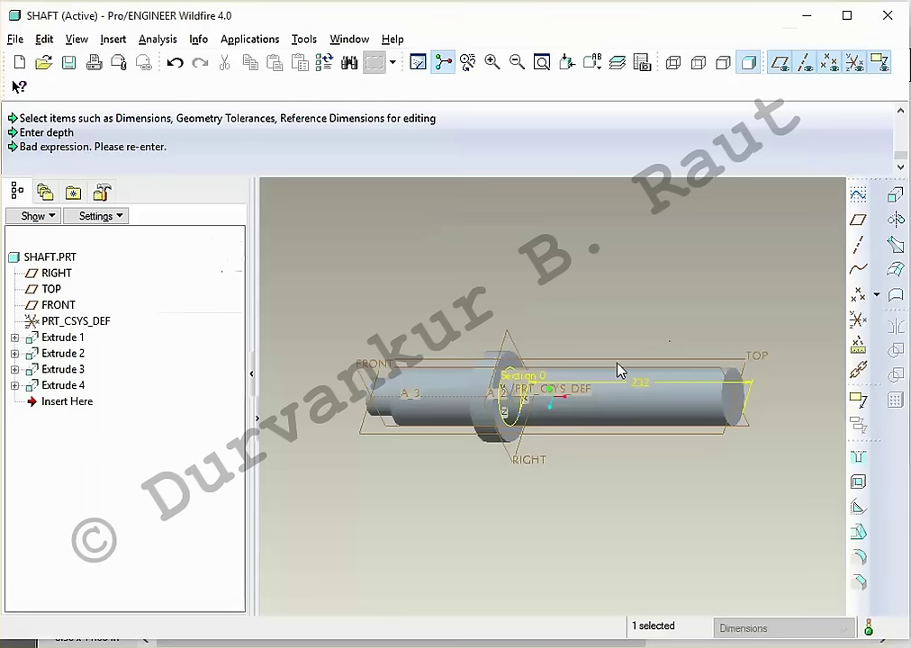
double_click(640, 389)
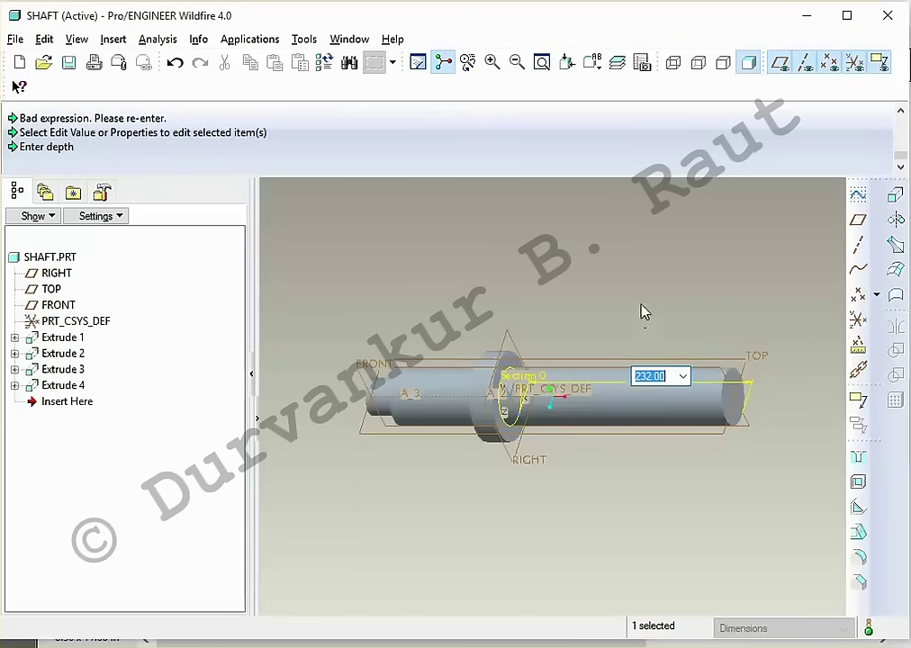
key("End")
key("BackSpace")
key("BackSpace")
type("+")
key("Return")
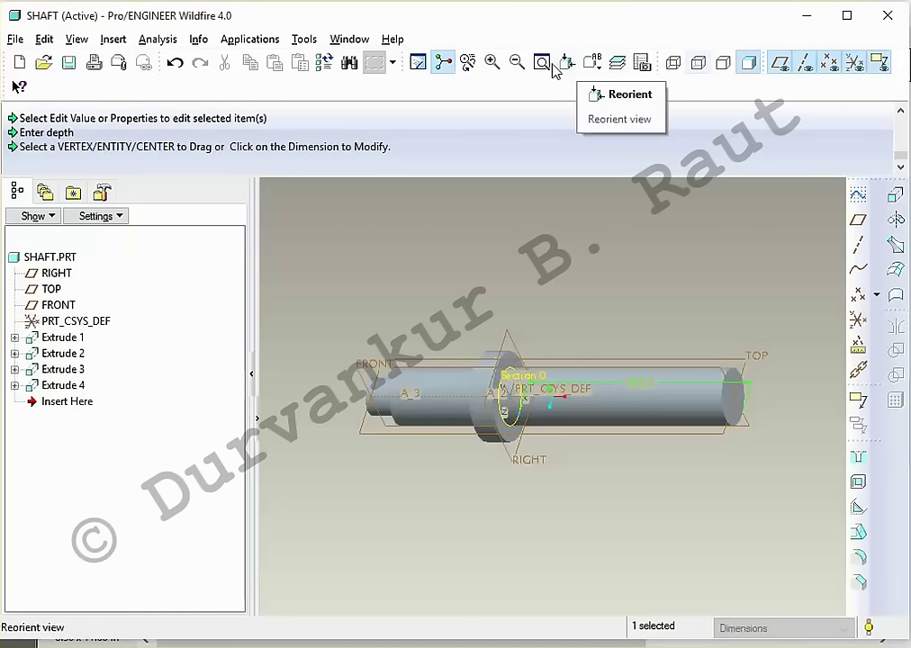
left_click(324, 63)
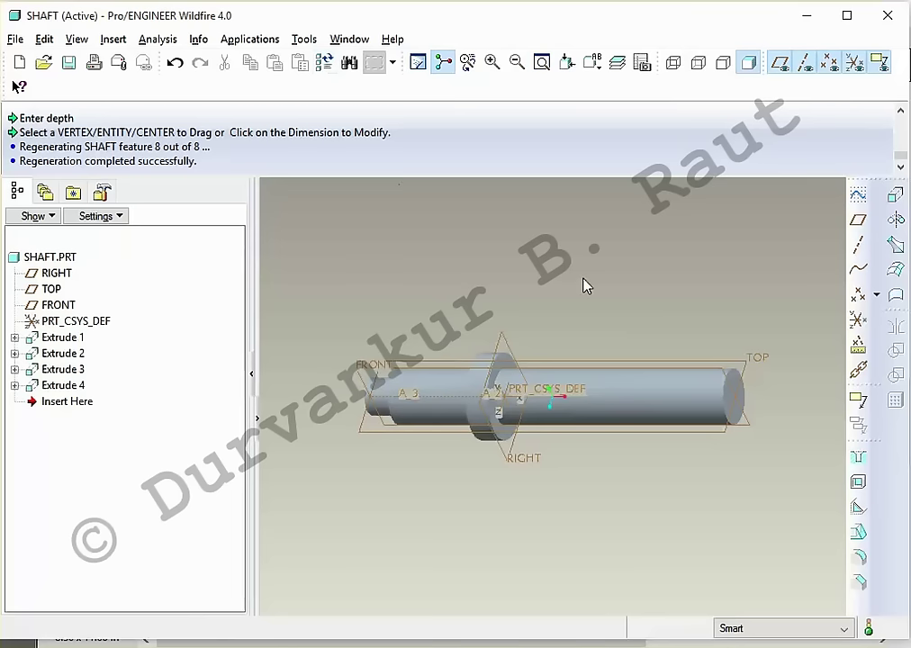
key("super+r")
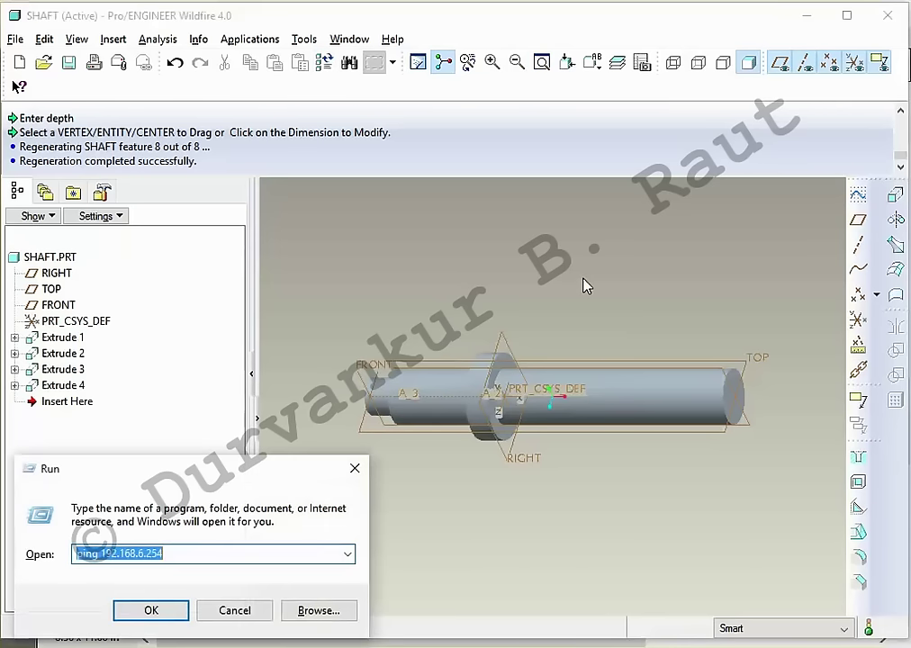
Step: Launch Calculator with calc and place it beside the shaft drawing PDF
type("calc")
key("Return")
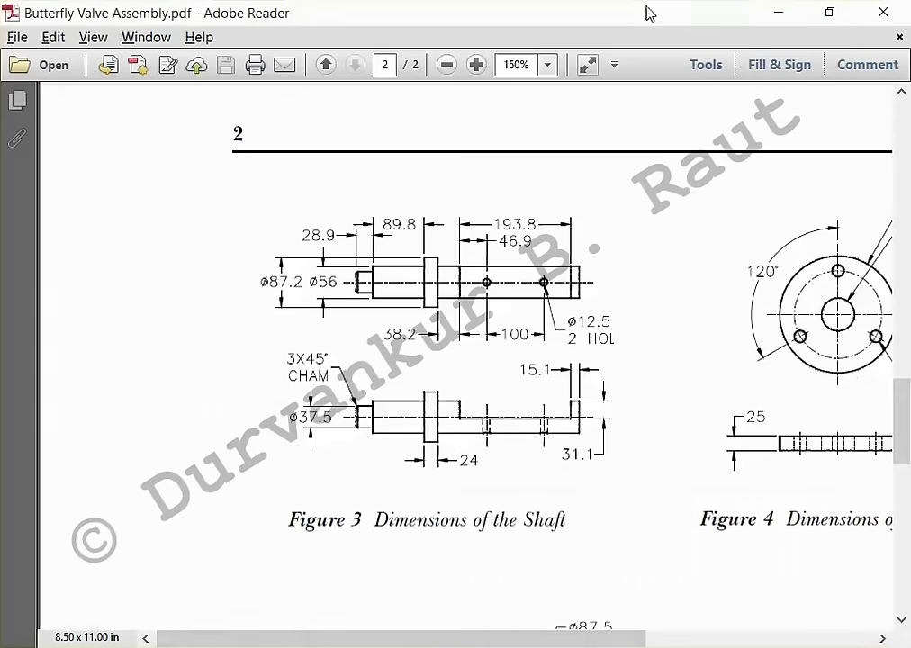
left_click_drag(646, 13, 909, 81)
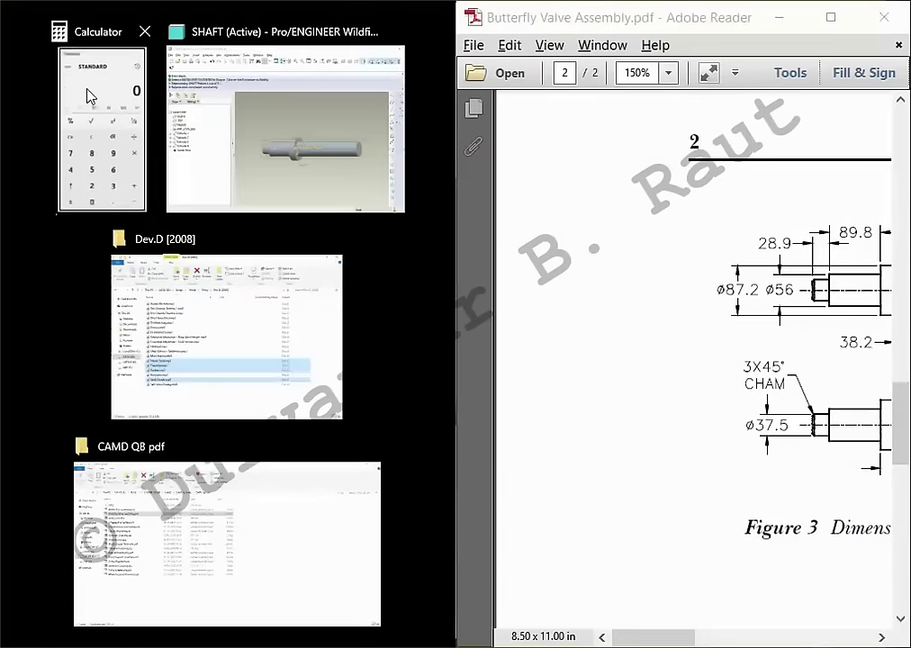
left_click(92, 95)
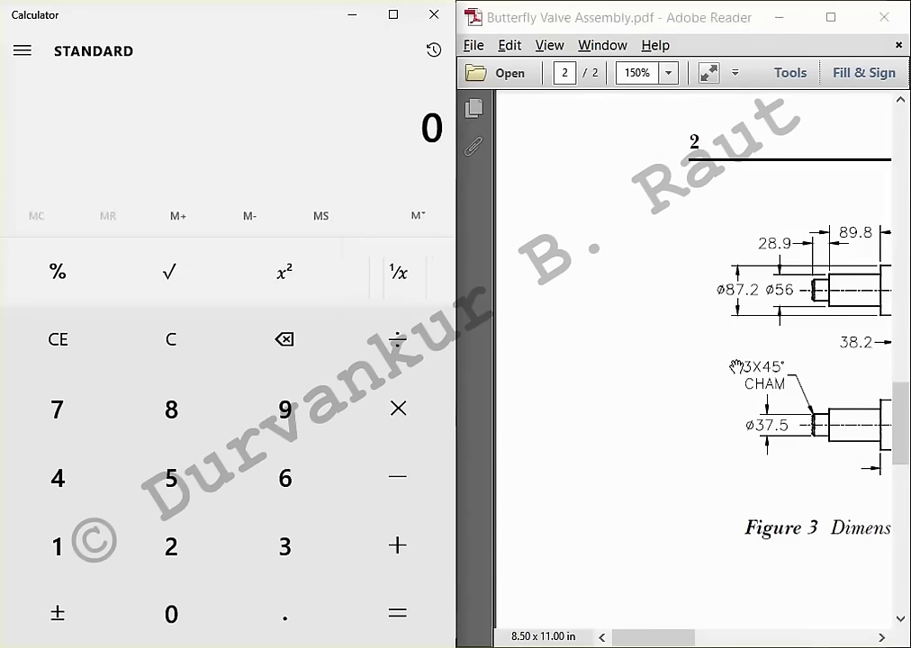
scroll(630, 355, "right", 5)
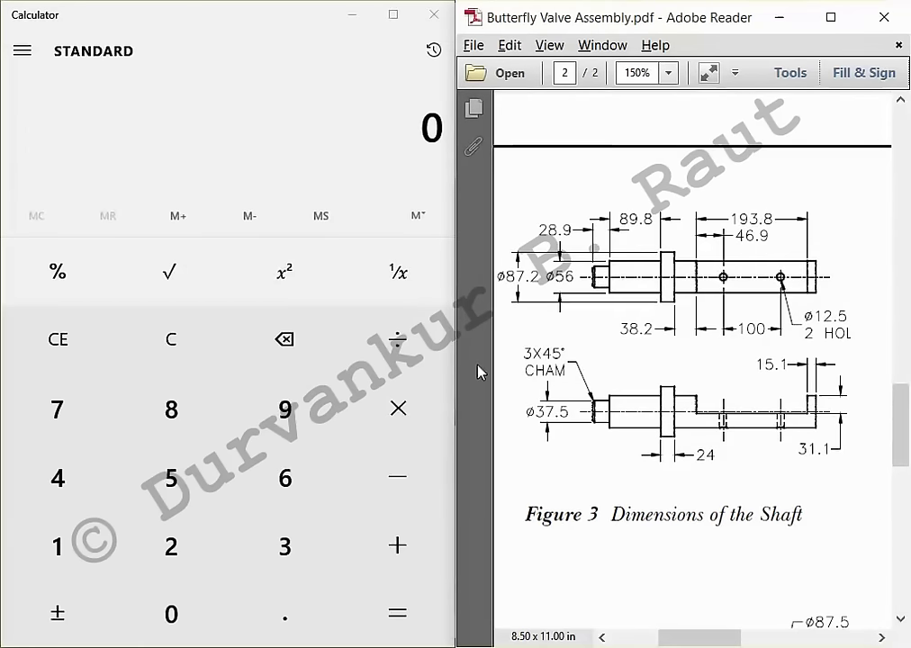
Step: Add 15.1+193.8+28.2 in Calculator to get 237.1
left_click(216, 521)
left_click(84, 489)
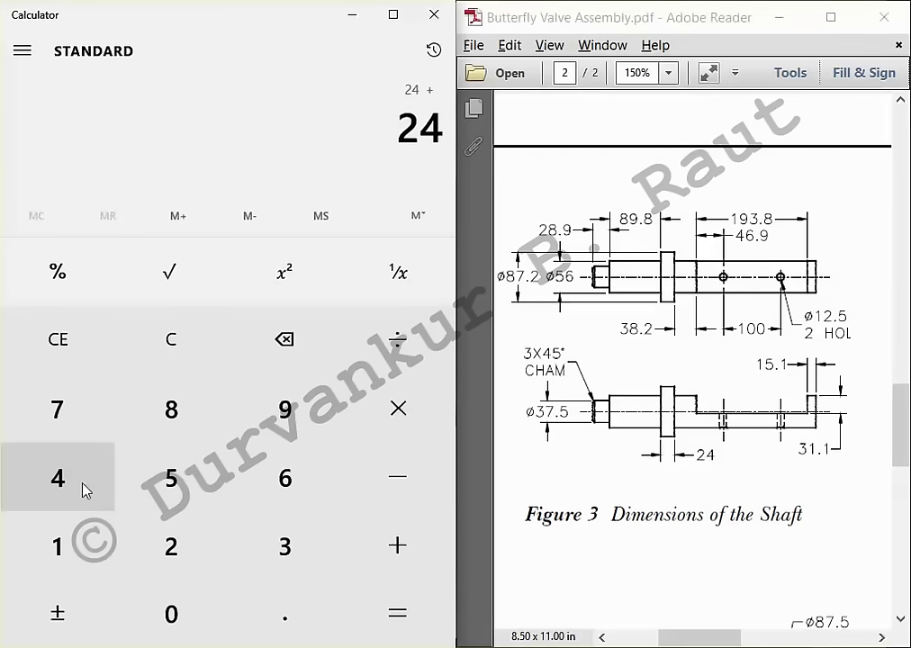
key("BackSpace")
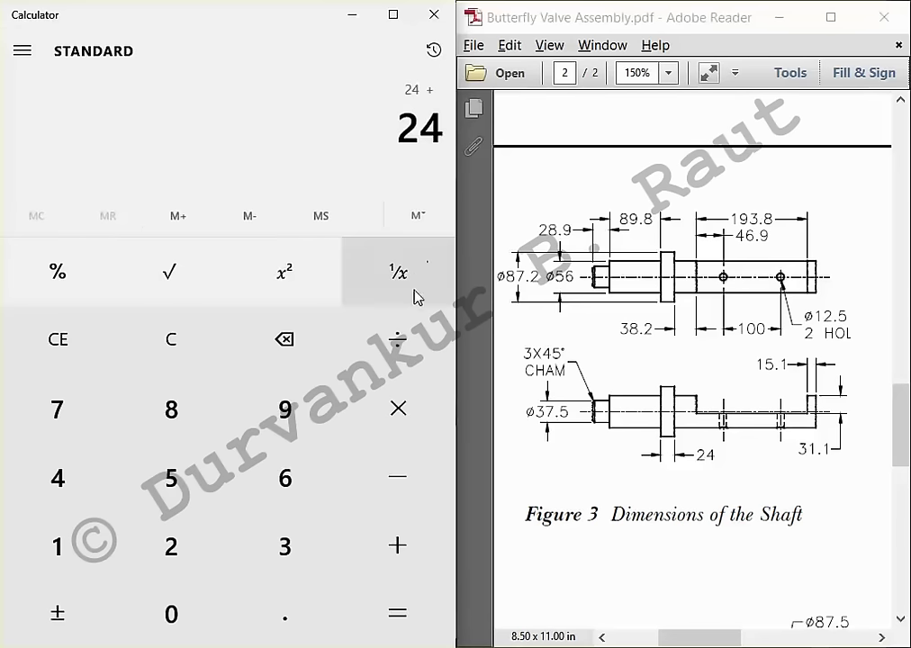
key("Escape")
type("15.1+")
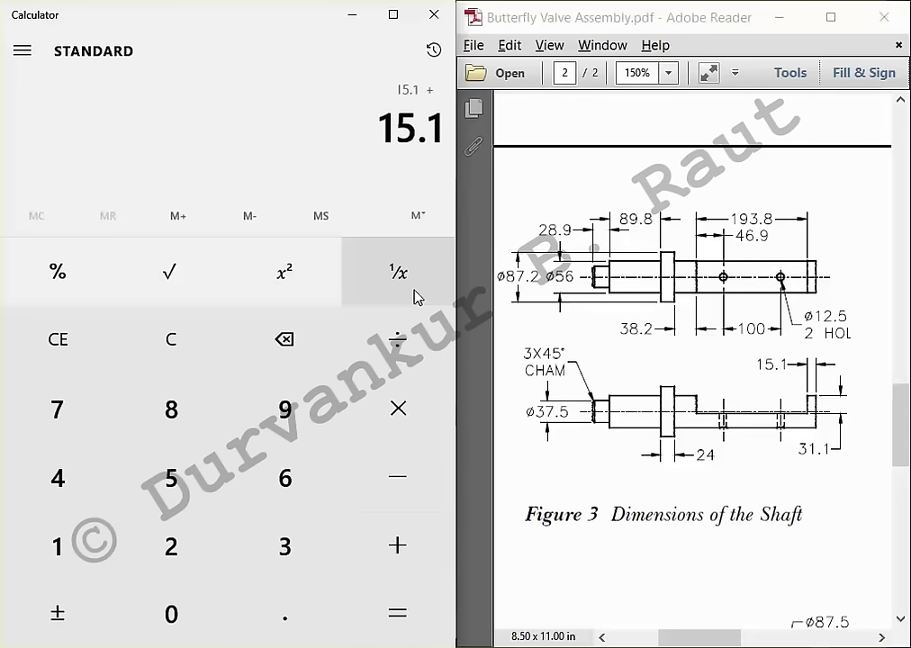
type("193.8+")
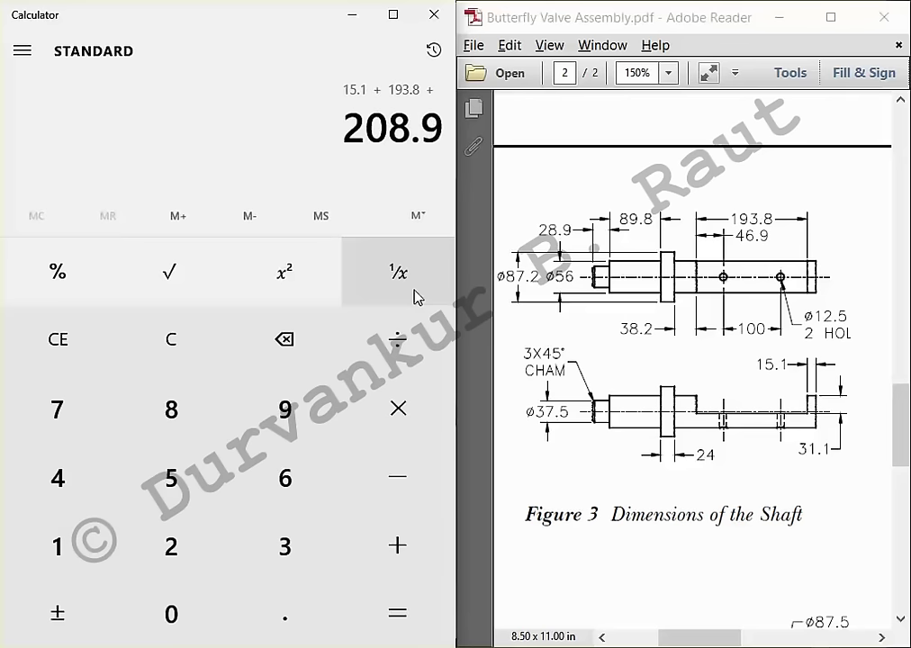
type("28.2=")
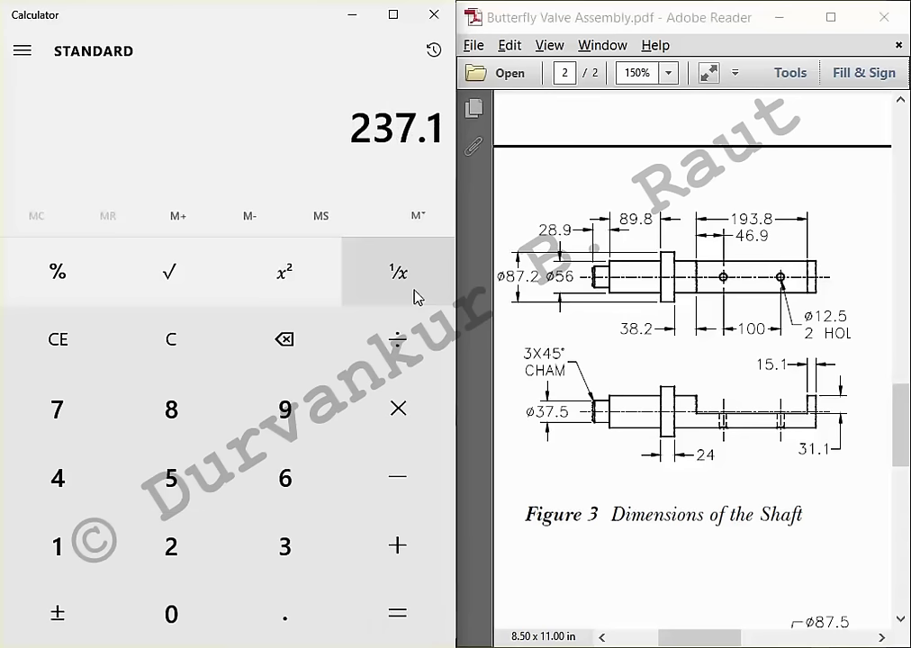
key("alt+Tab")
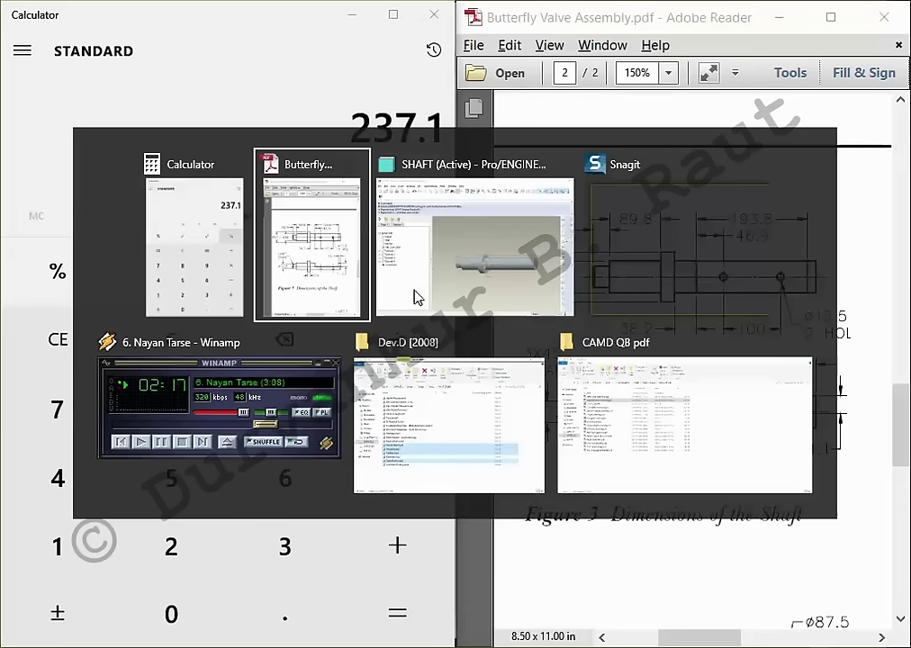
key("alt+Tab")
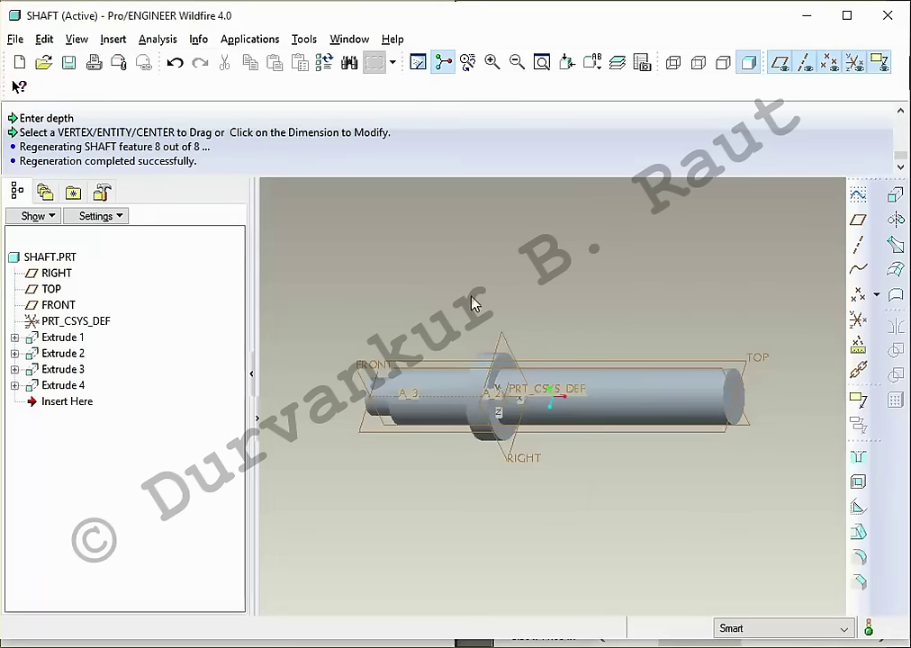
Step: Change Extrude 4's depth to 237, regenerate, and save SHAFT
left_click(61, 385)
left_click(14, 385)
right_click(69, 394)
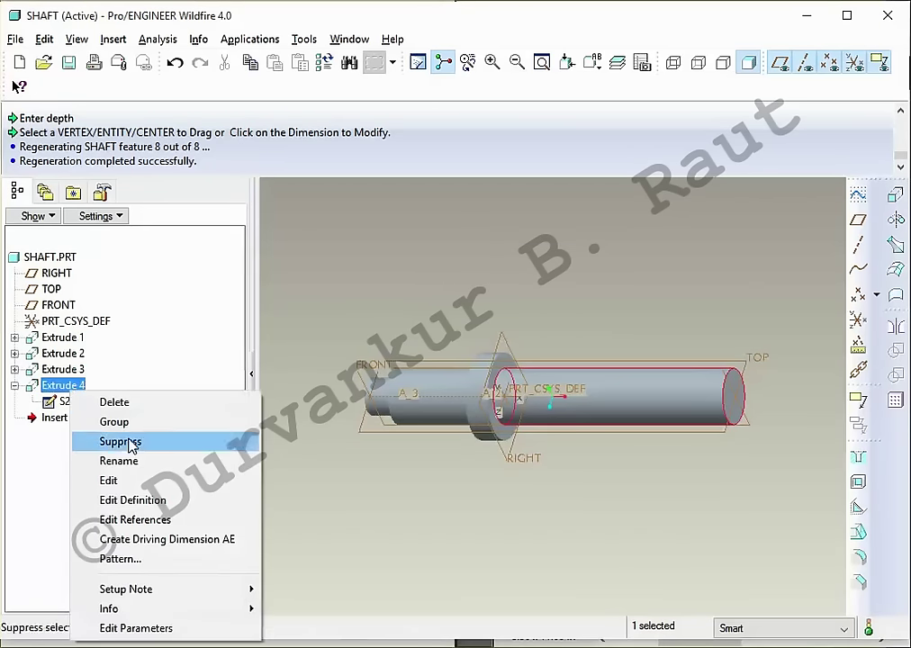
left_click(135, 480)
double_click(635, 382)
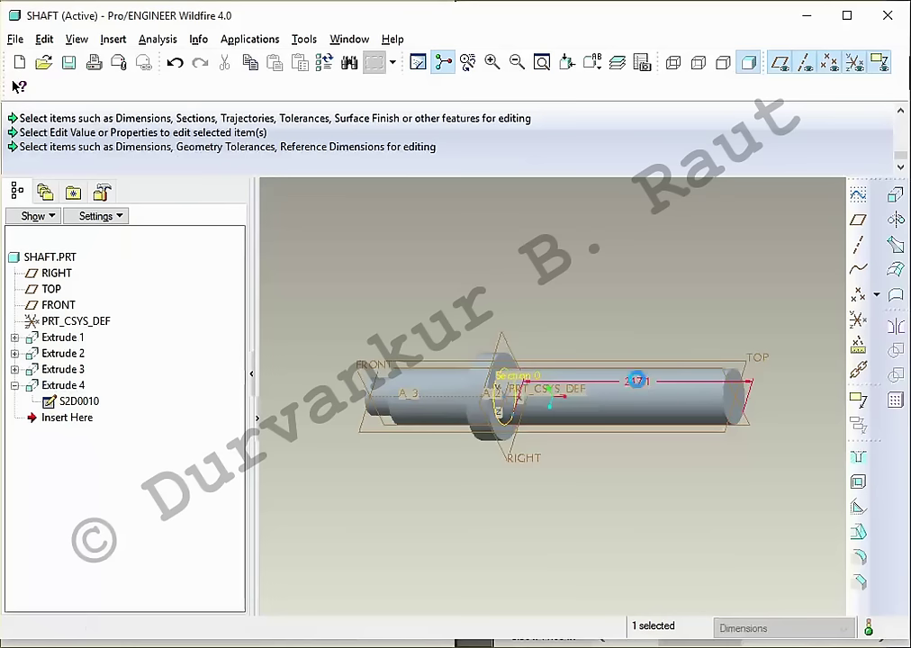
type("237")
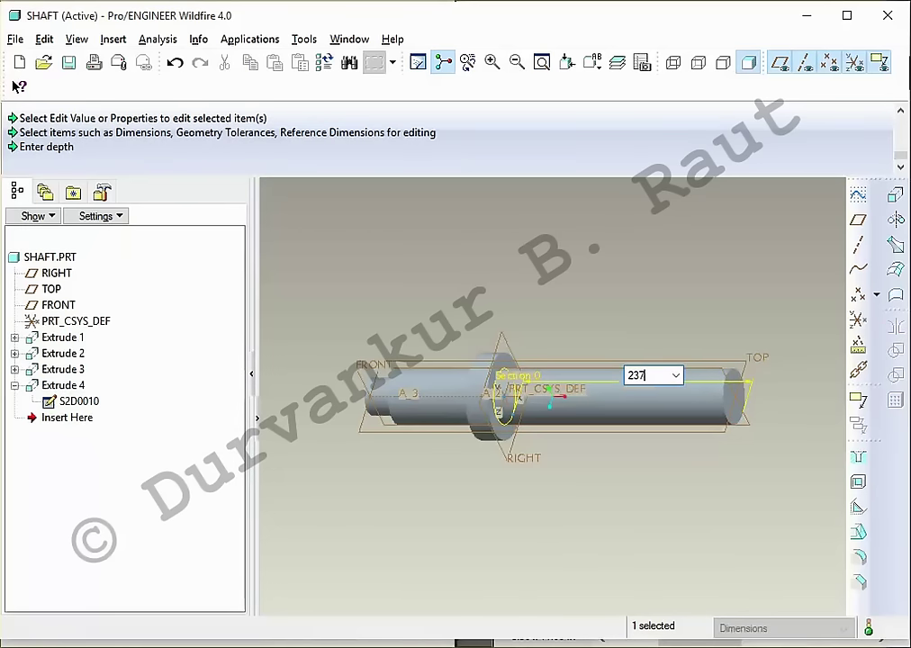
key("Return")
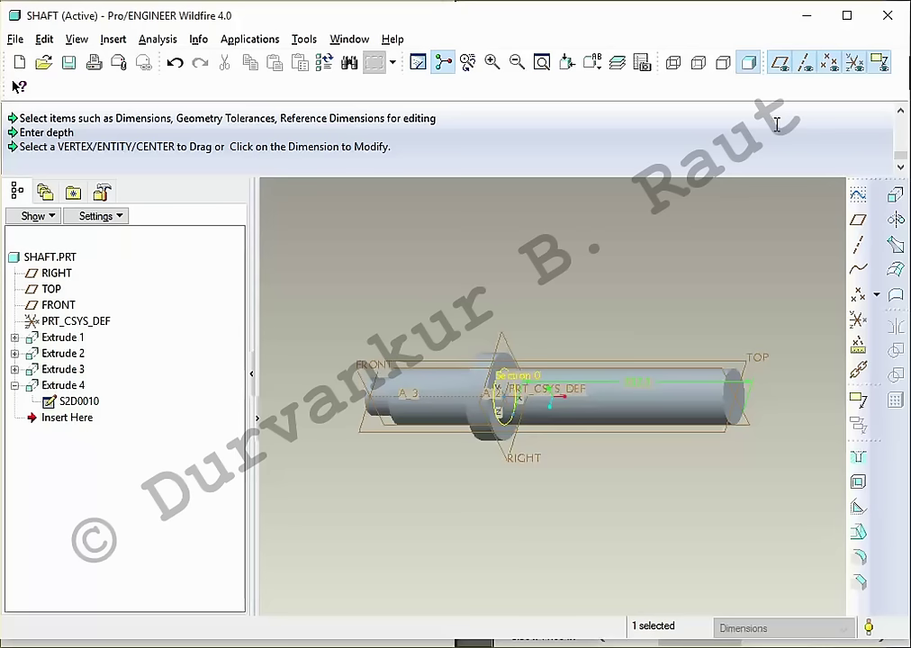
left_click(326, 63)
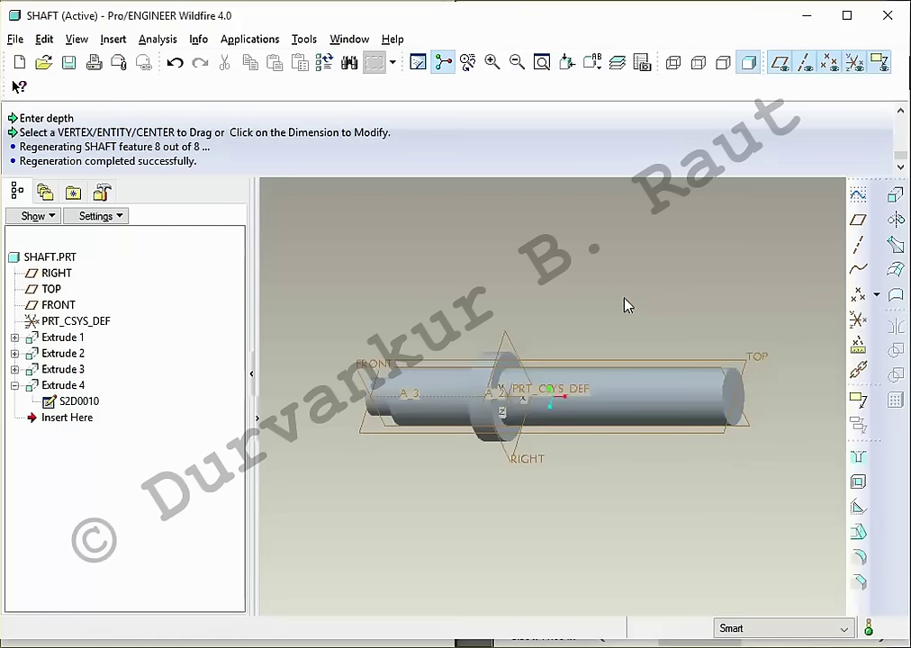
key("ctrl+s")
key("Return")
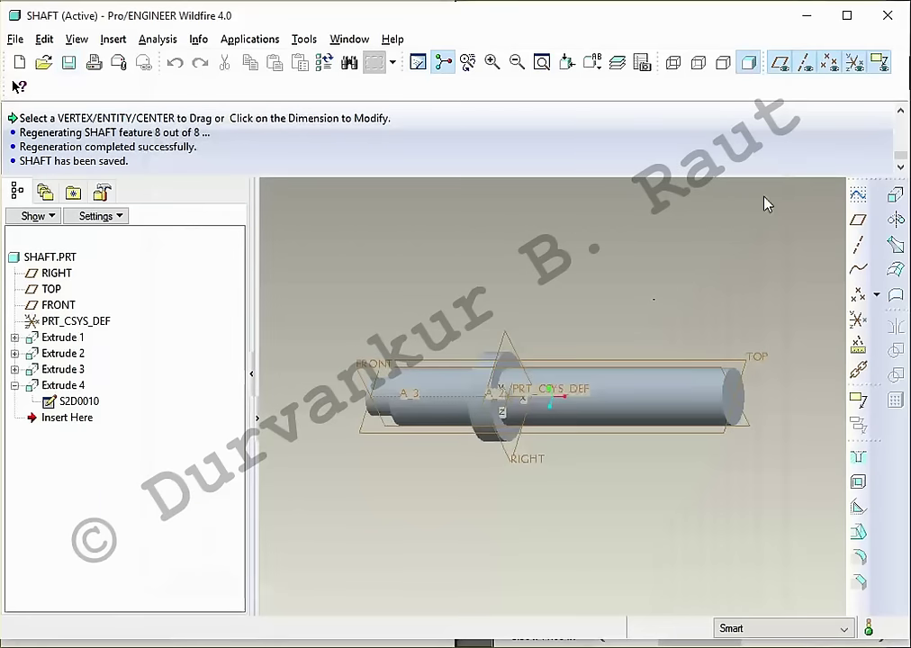
Step: Start Extrude 5 with its sketch on the FRONT plane
left_click(896, 194)
left_click(77, 168)
left_click(244, 217)
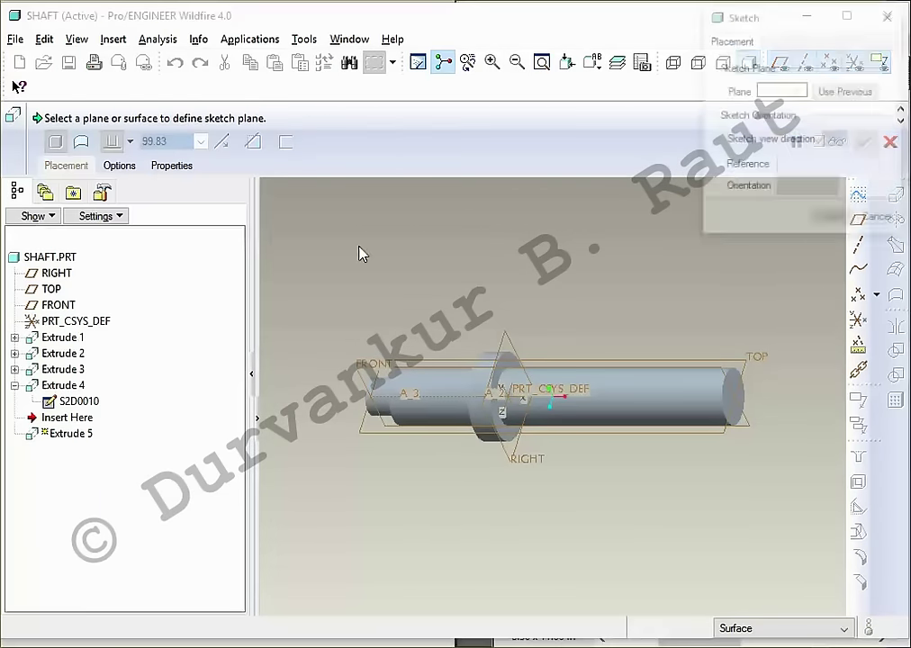
left_click(365, 374)
left_click(833, 219)
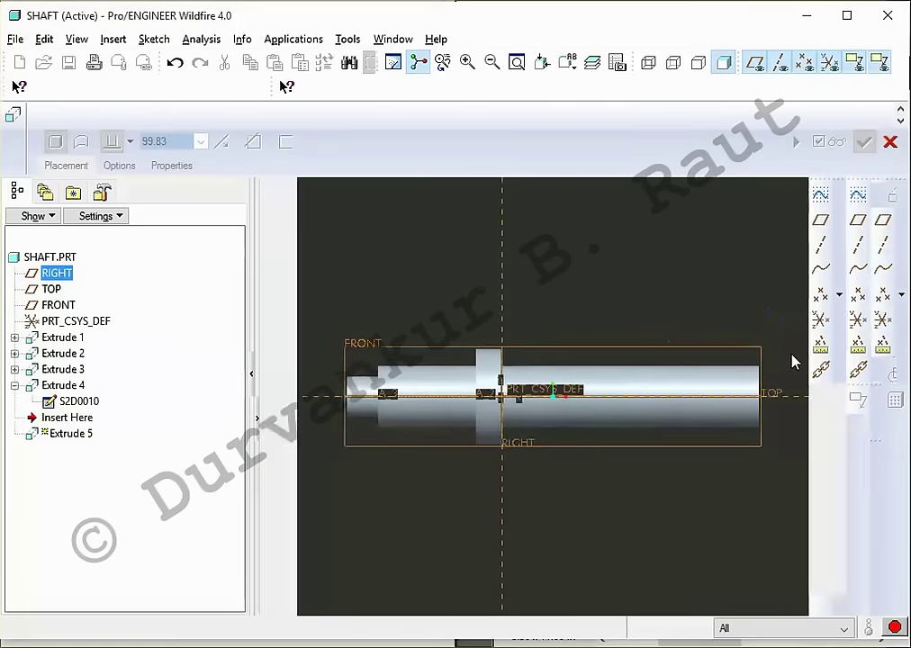
Step: Switch to hidden-line display and draw a rectangle above the shaft, 193.8 wide
scroll(767, 384, "down", 3)
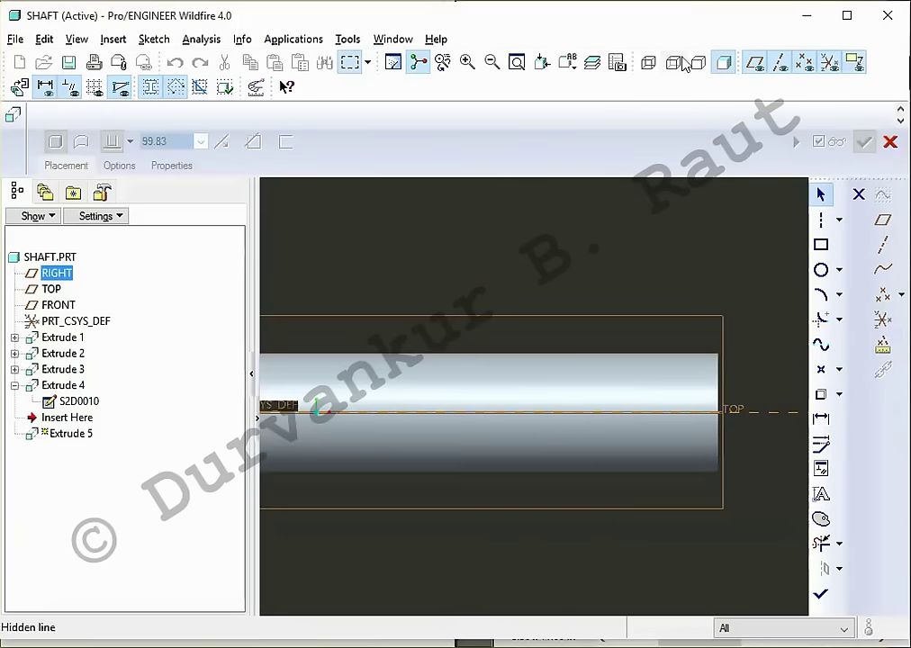
left_click(682, 59)
scroll(747, 297, "up", 2)
left_click(821, 244)
left_click(682, 272)
left_click(478, 366)
middle_click(549, 288)
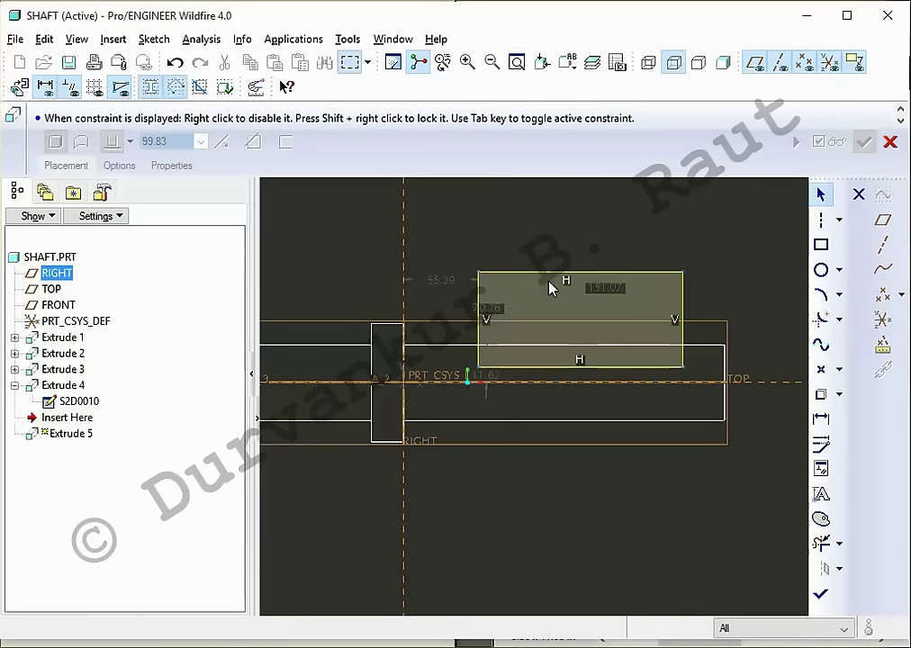
double_click(617, 290)
type("193.8")
key("Return")
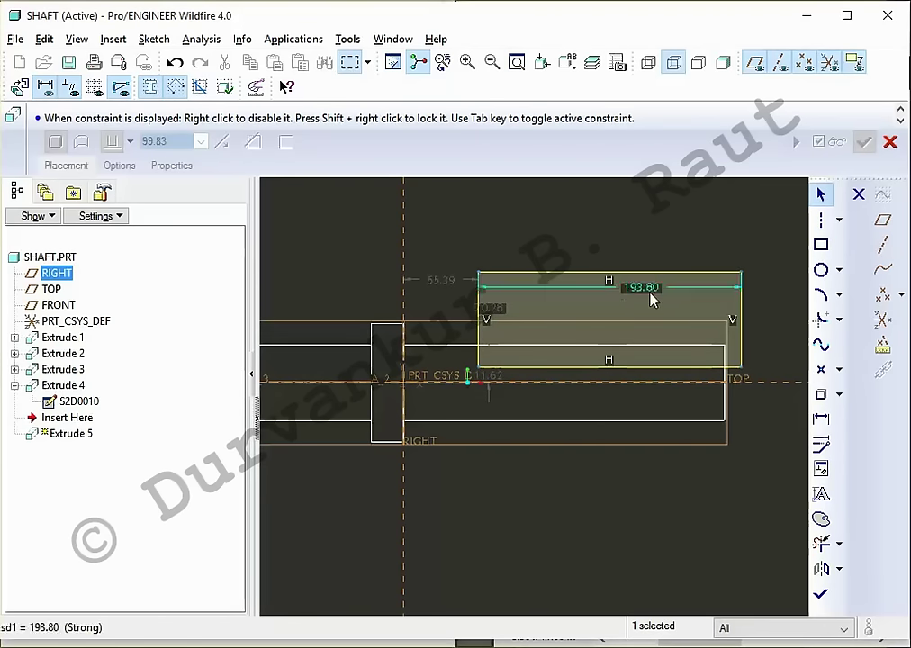
Step: Dimension the rectangle's right edge from the shaft end and set it to -15.1
scroll(767, 338, "up", 2)
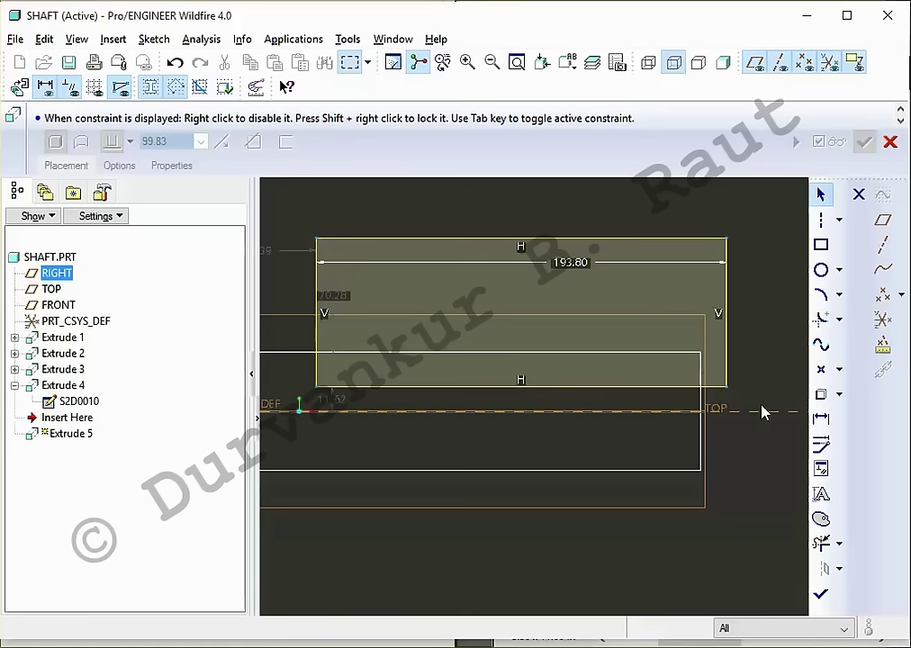
left_click(820, 418)
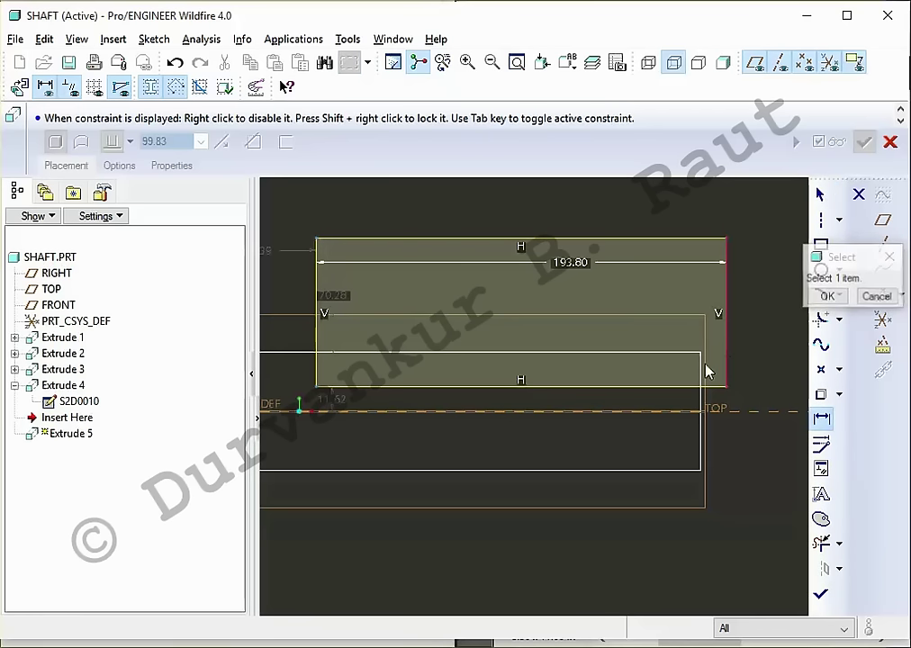
left_click(706, 346)
middle_click(722, 340)
middle_click(753, 362)
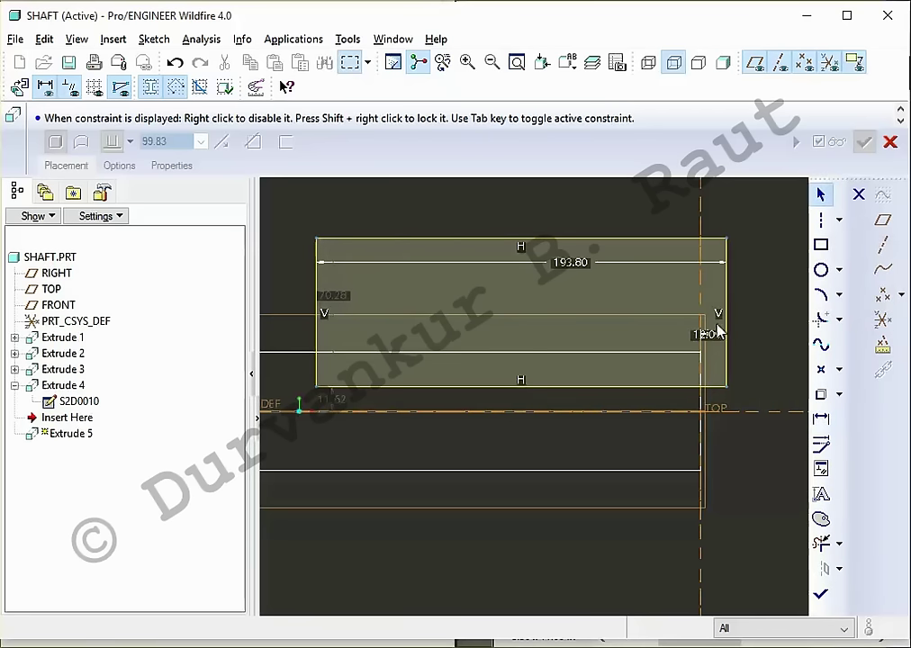
double_click(719, 333)
type("-15.1")
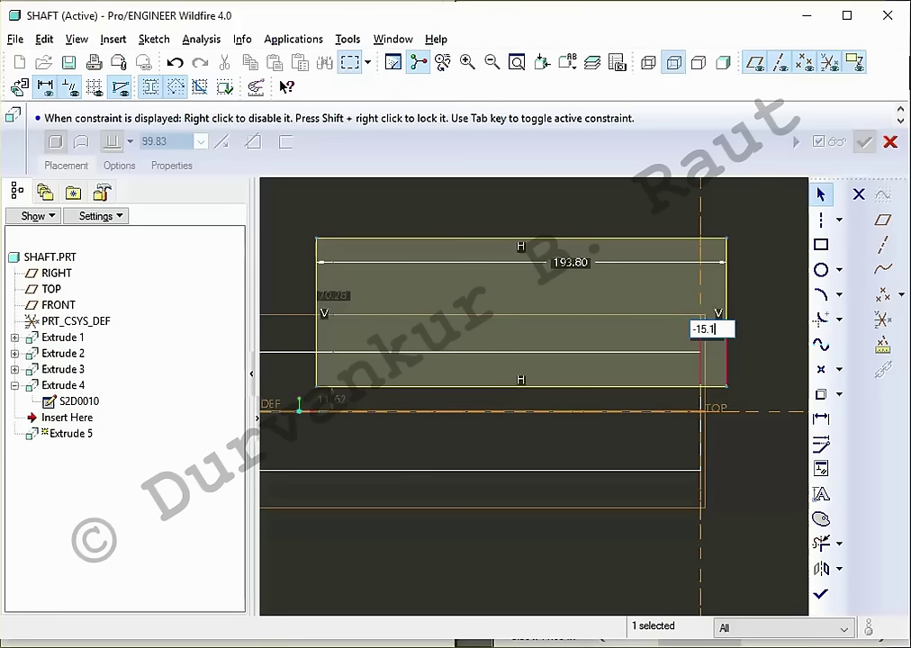
key("Return")
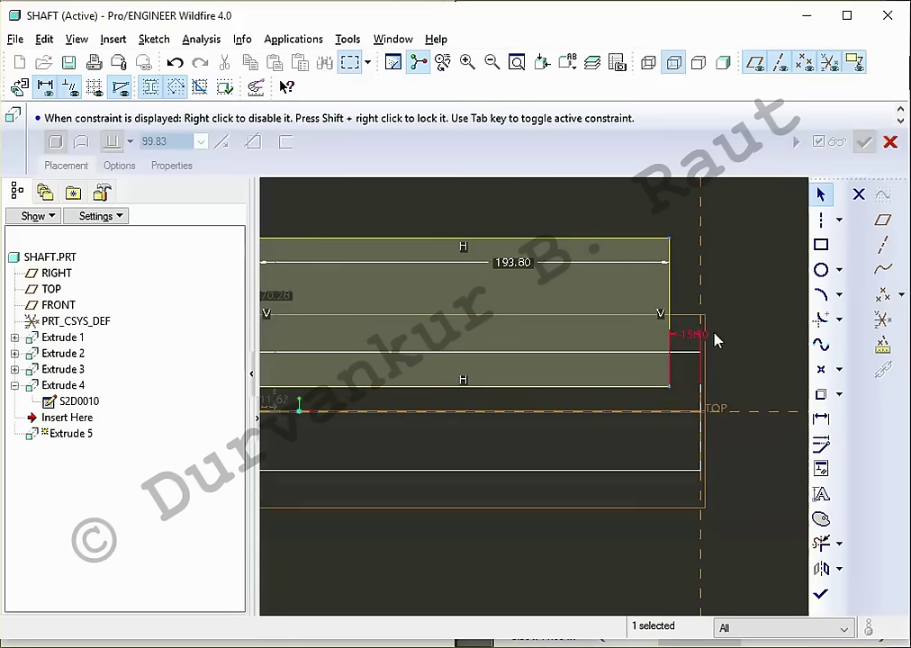
scroll(761, 369, "down", 4)
scroll(568, 355, "up", 4)
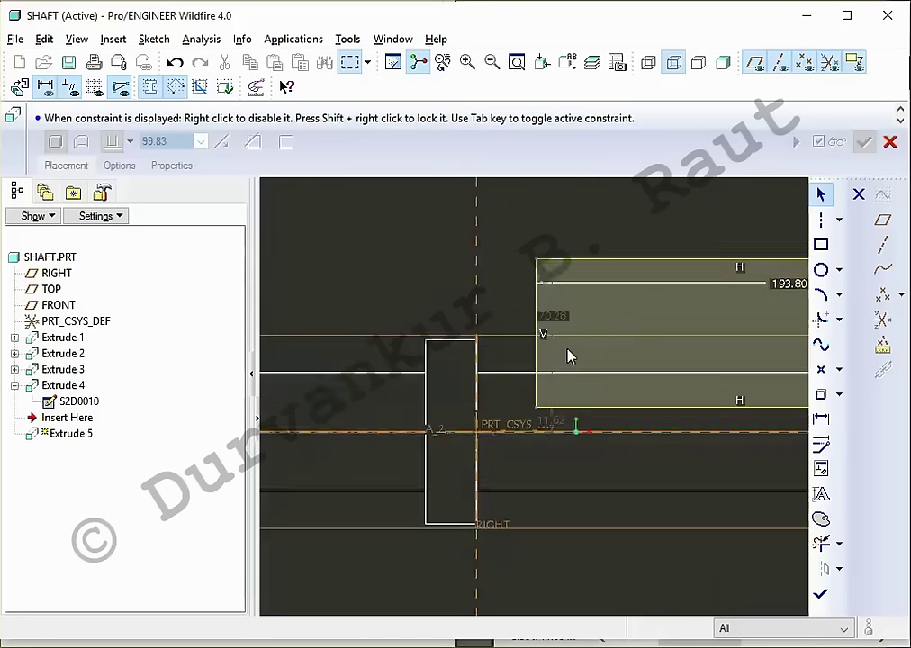
Step: Align the rectangle's top edge onto the shaft edge with an Align constraint
left_click(821, 468)
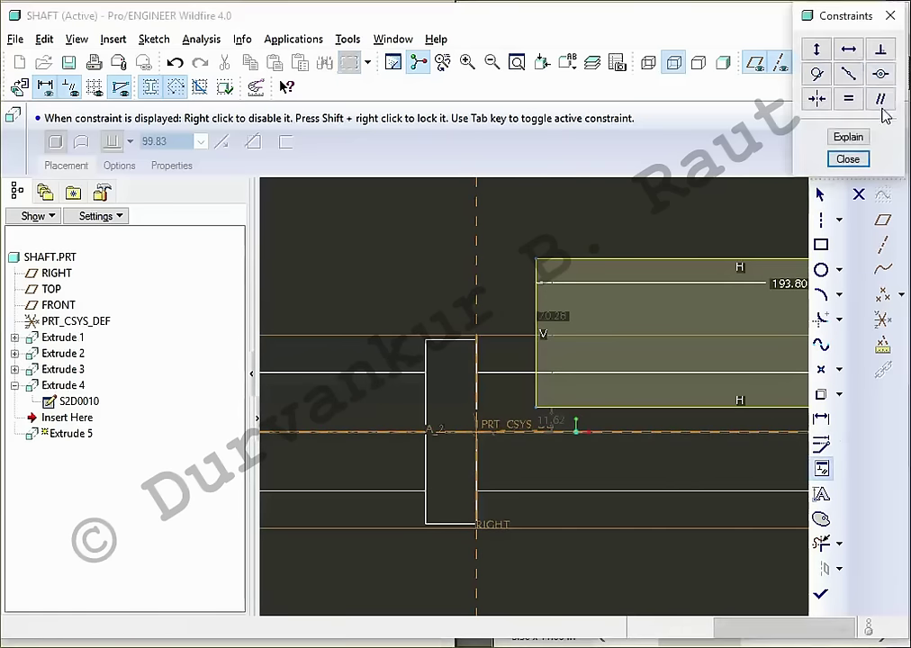
left_click(880, 74)
left_click(674, 260)
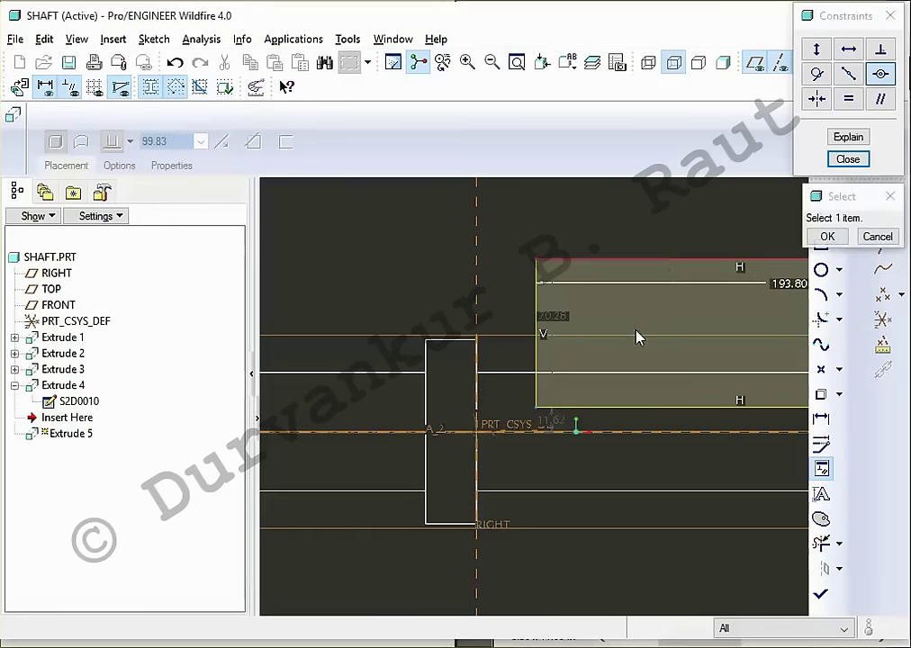
left_click(629, 373)
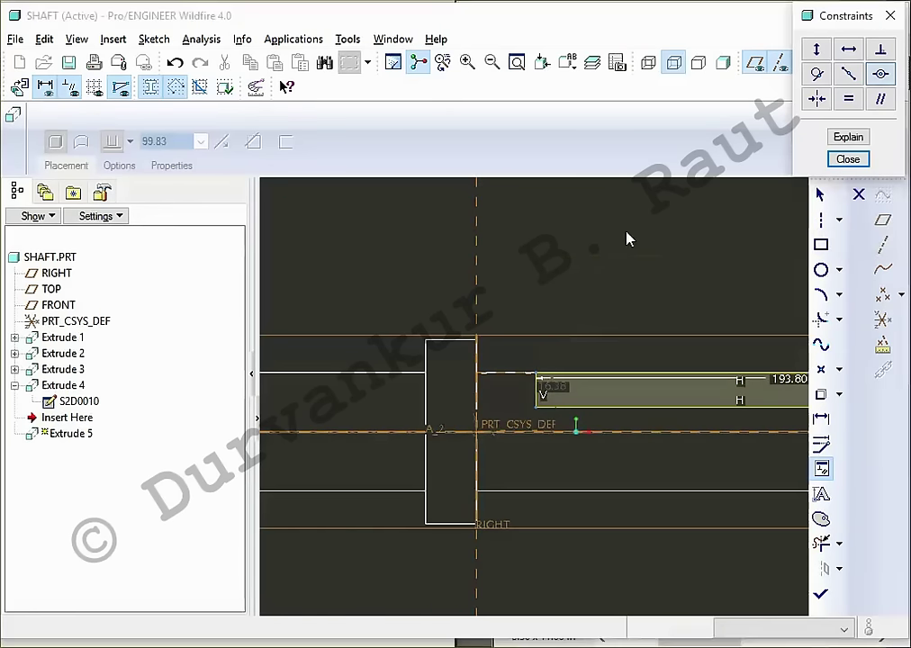
scroll(502, 281, "down", 2)
key("alt+Tab")
key("alt+Tab")
key("alt+Tab")
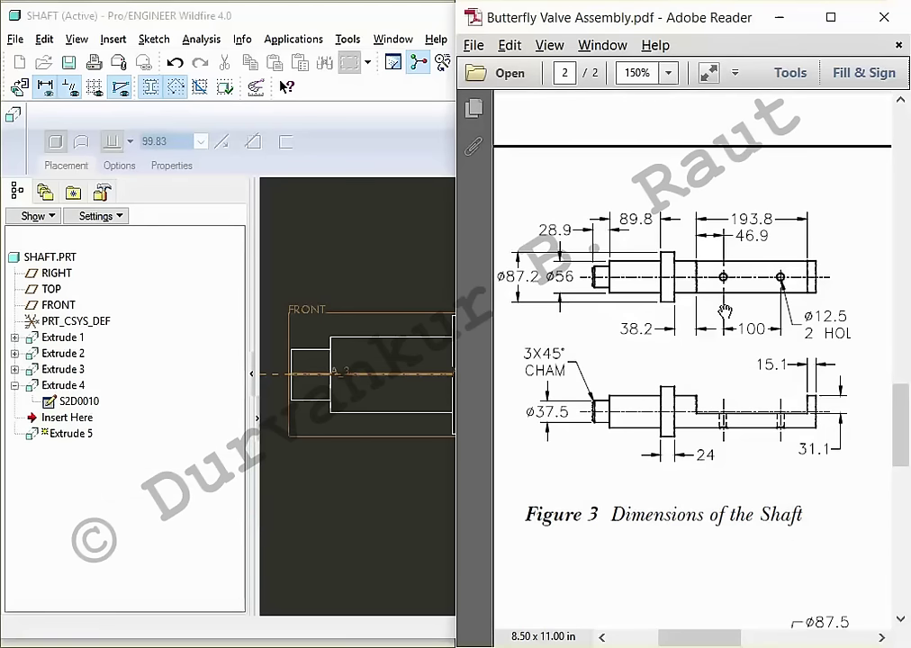
key("alt+Tab")
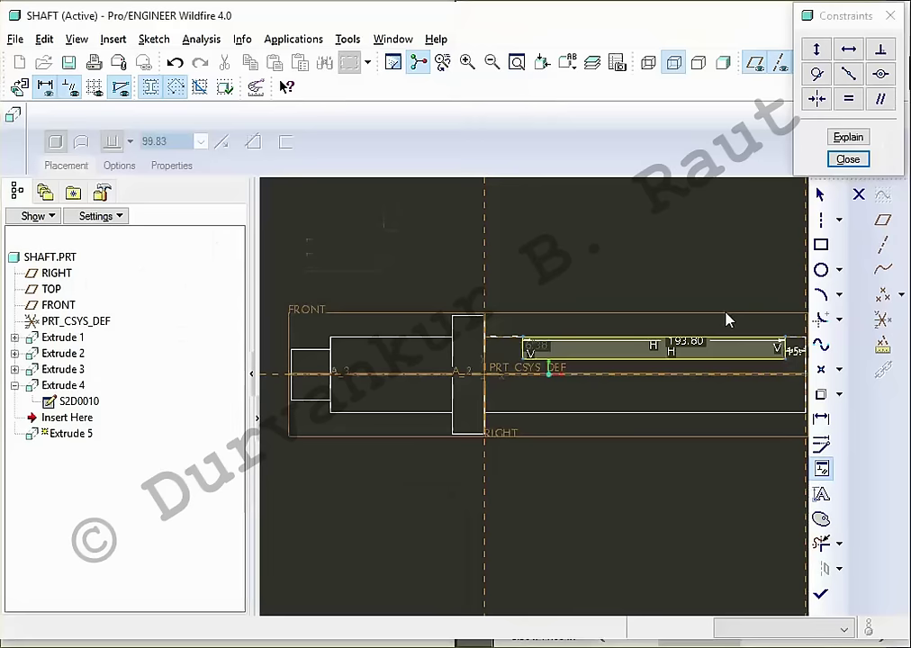
scroll(525, 360, "up", 2)
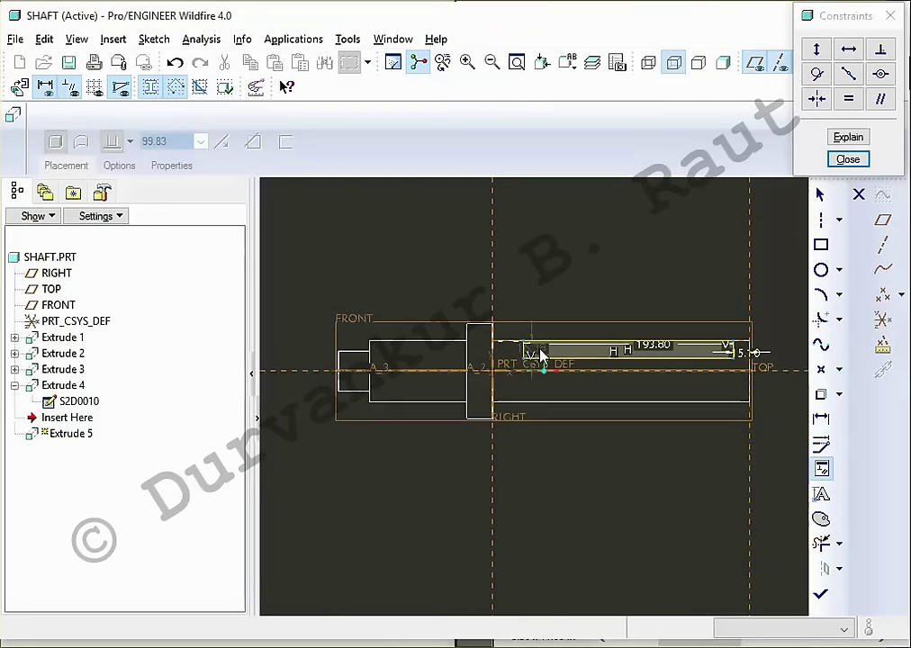
middle_click(593, 306)
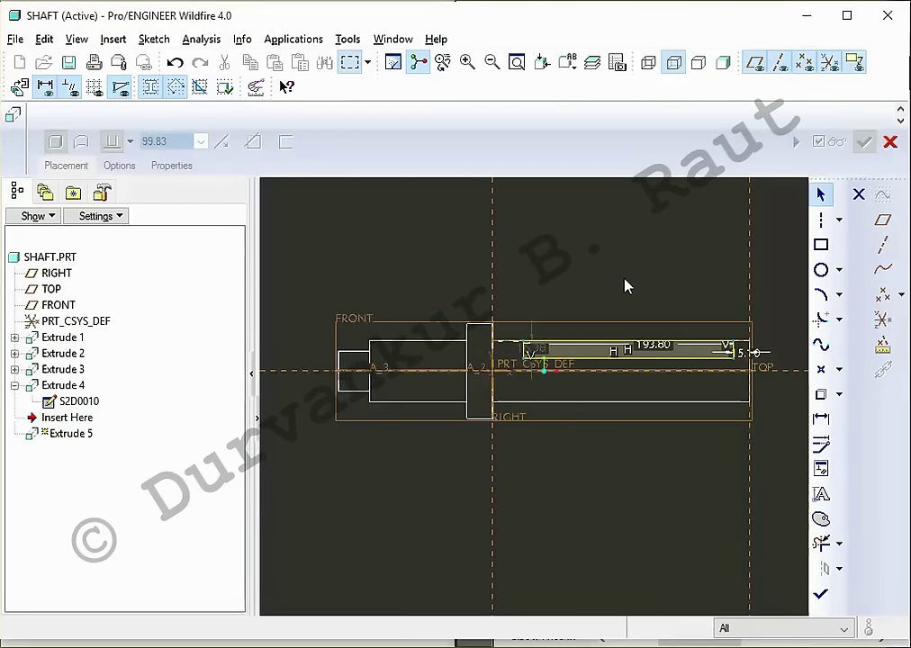
Step: Change the rectangle's 16.38 height dimension to 31.10
left_click(540, 356)
double_click(540, 356)
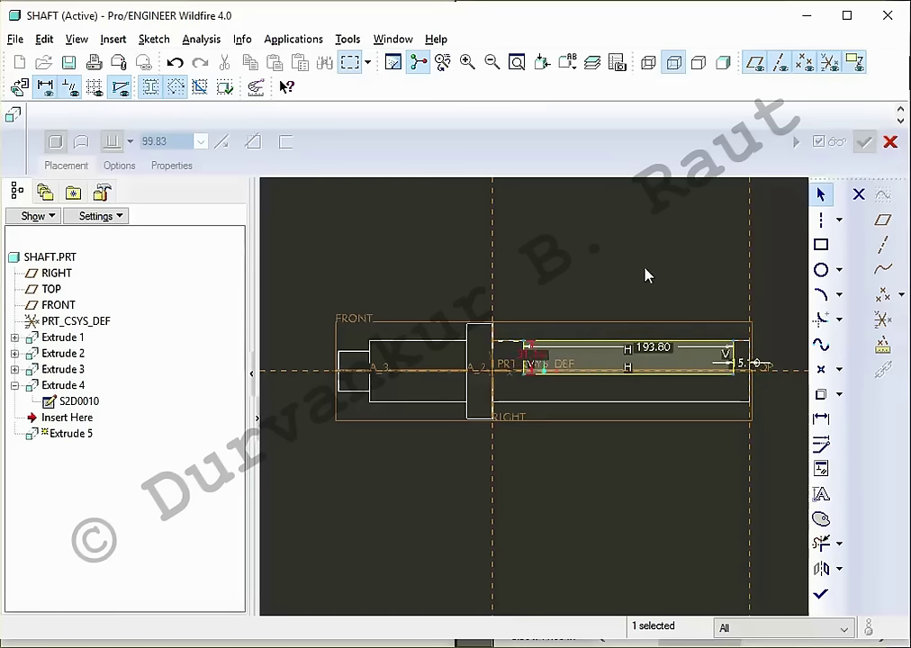
scroll(646, 325, "down", 2)
scroll(583, 325, "up", 1)
scroll(584, 325, "down", 1)
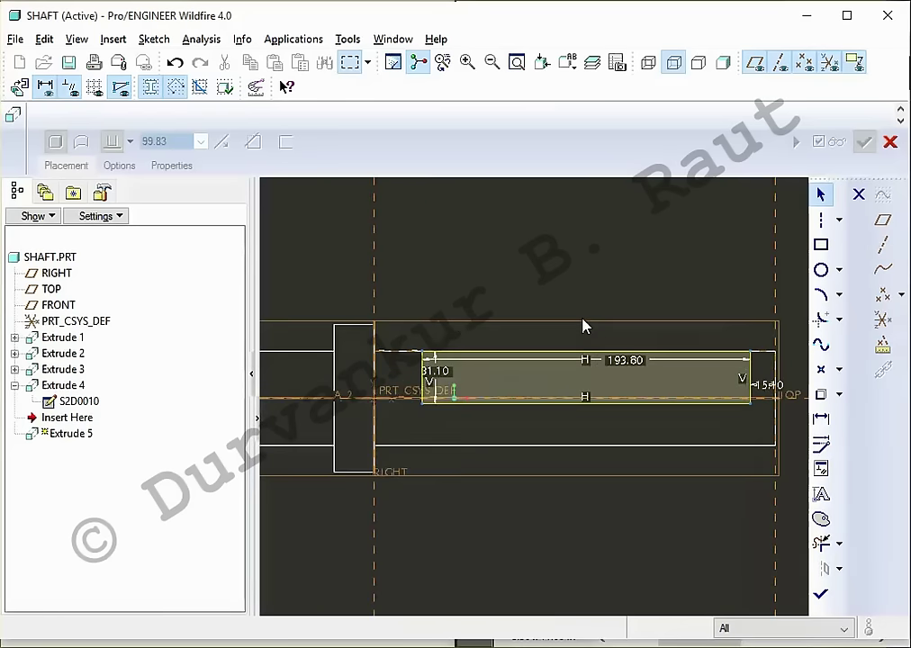
key("alt+Tab")
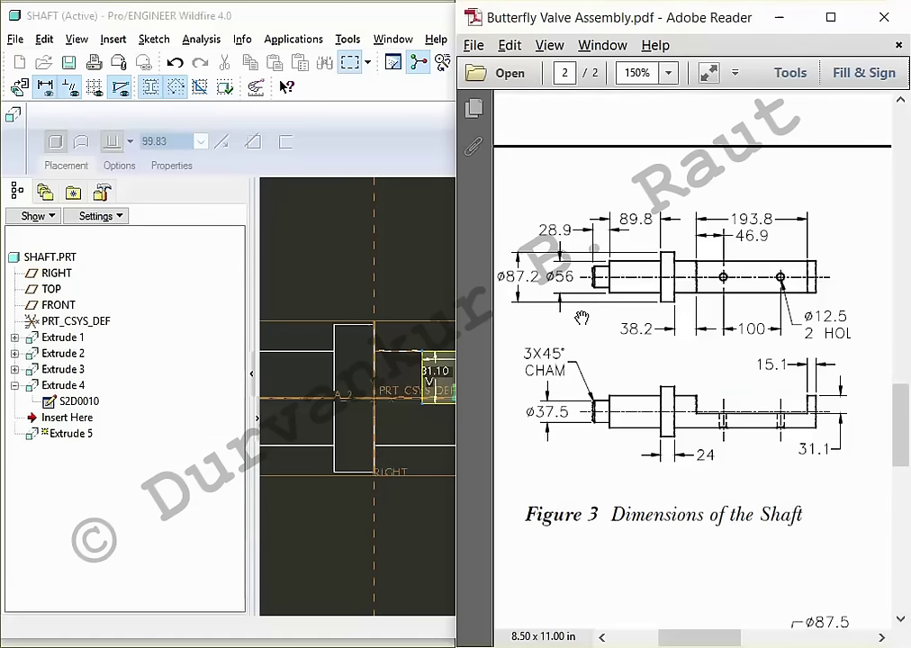
key("alt+Tab")
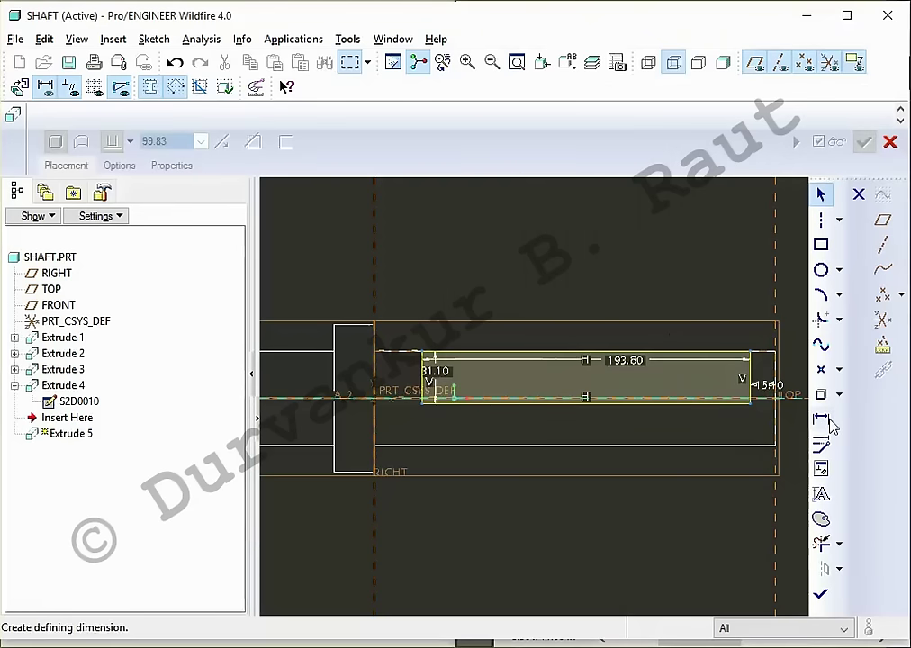
Step: Try a 28.20 dimension from RIGHT to the rectangle's left edge, dropping it on conflict
left_click(821, 419)
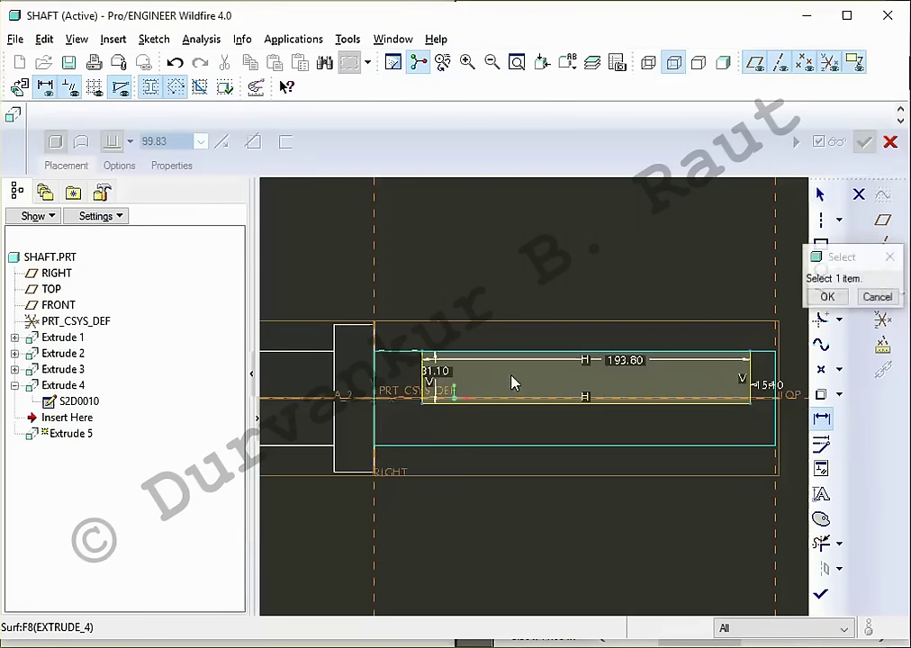
left_click(376, 371)
left_click(423, 373)
middle_click(413, 269)
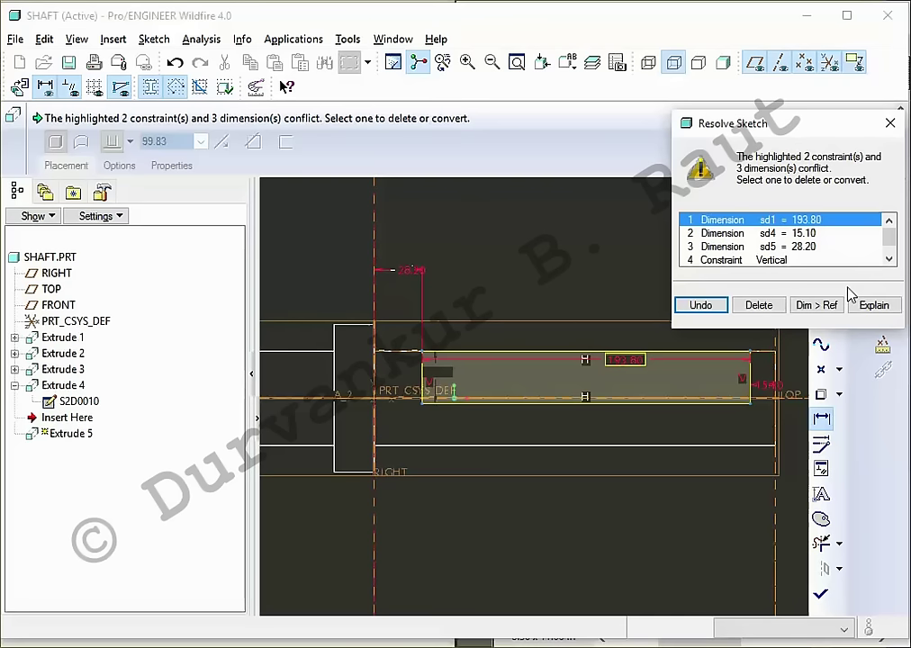
left_click(889, 126)
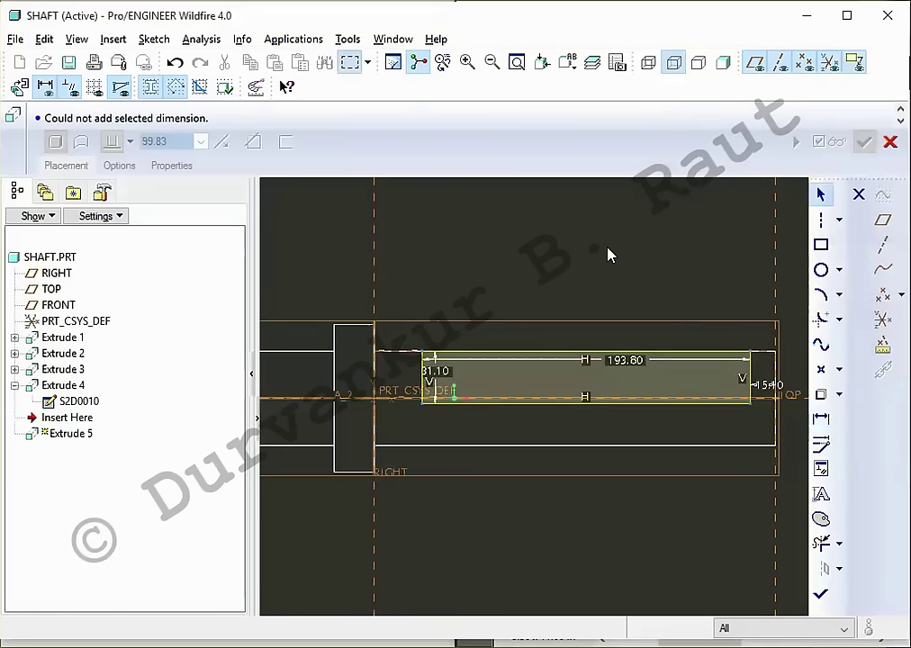
key("alt+Tab")
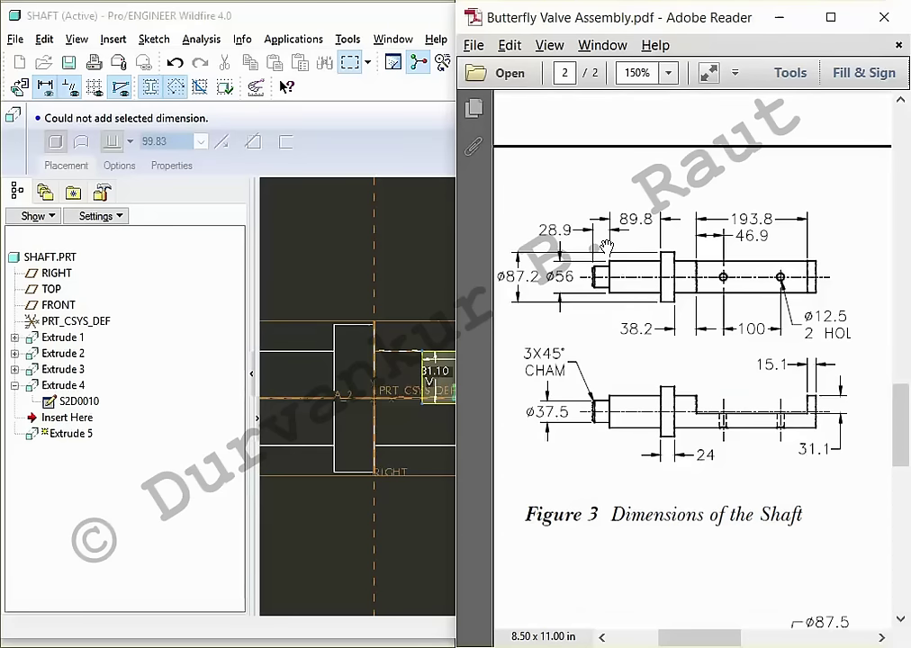
key("alt+Tab")
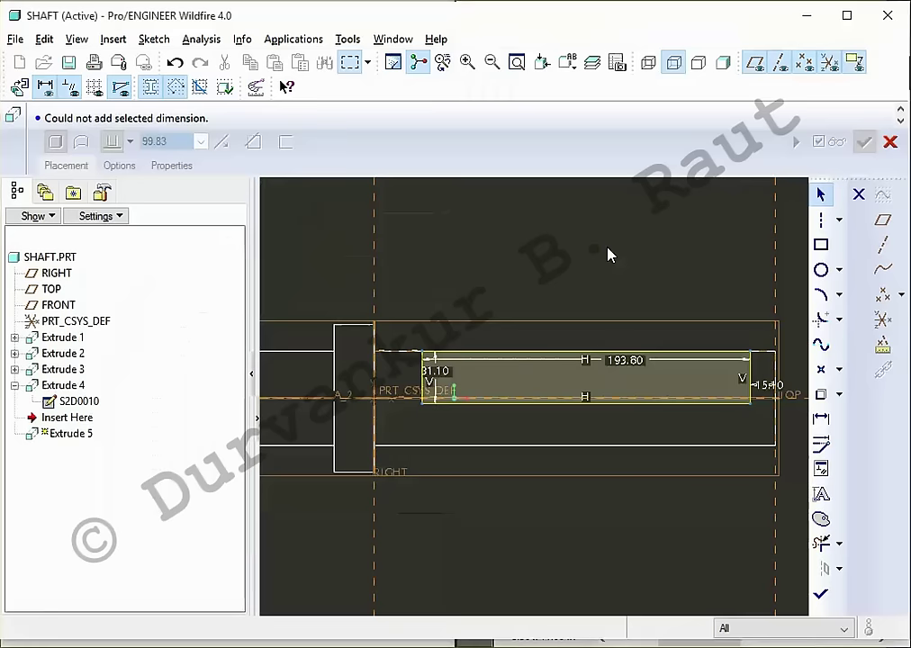
key("alt+Tab")
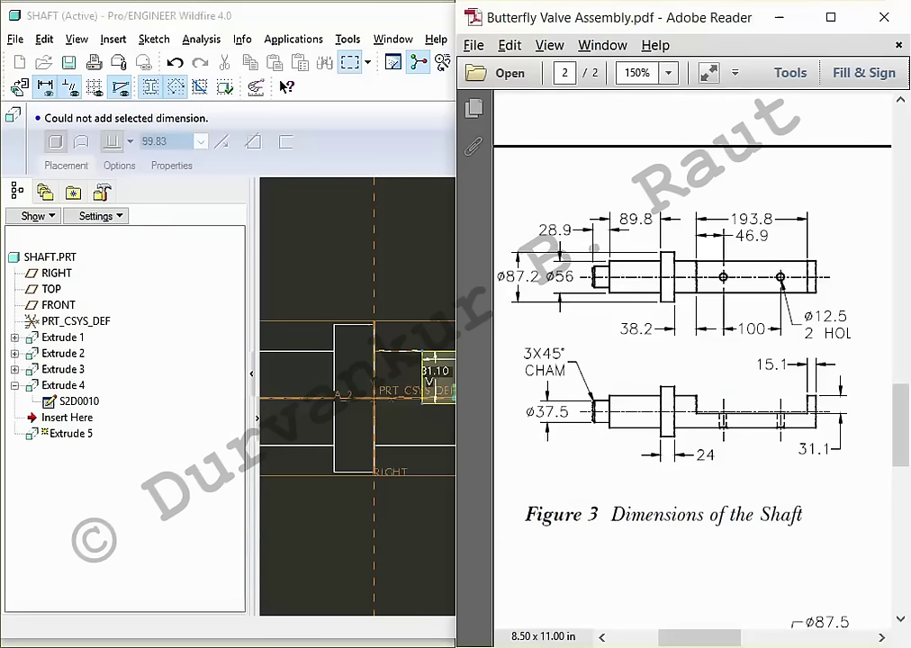
Step: Check 15.1 + 193.8 + 28.2 = 237.1 in Calculator's history, then return to the sketch
left_click(414, 645)
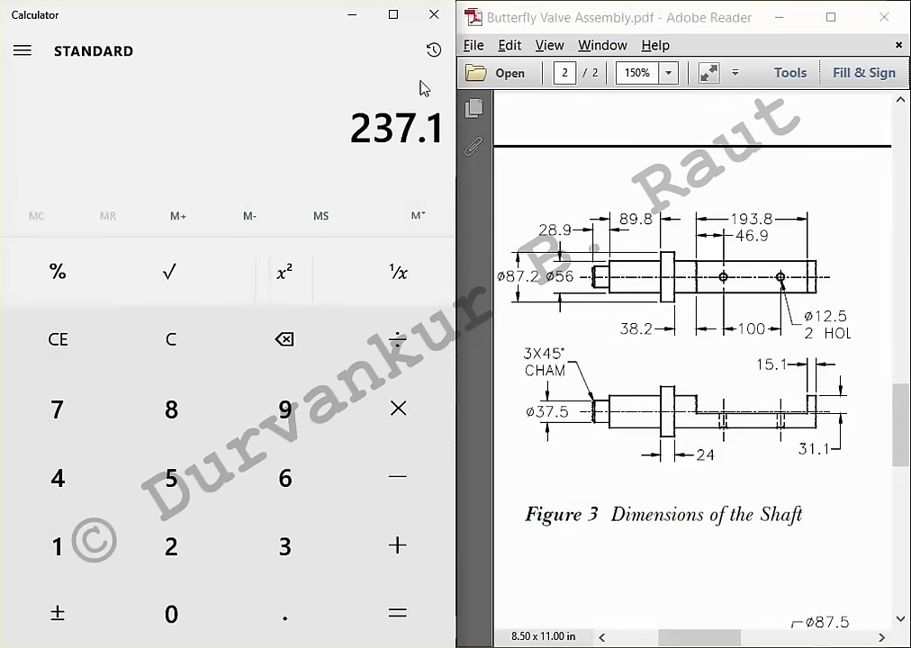
left_click(446, 55)
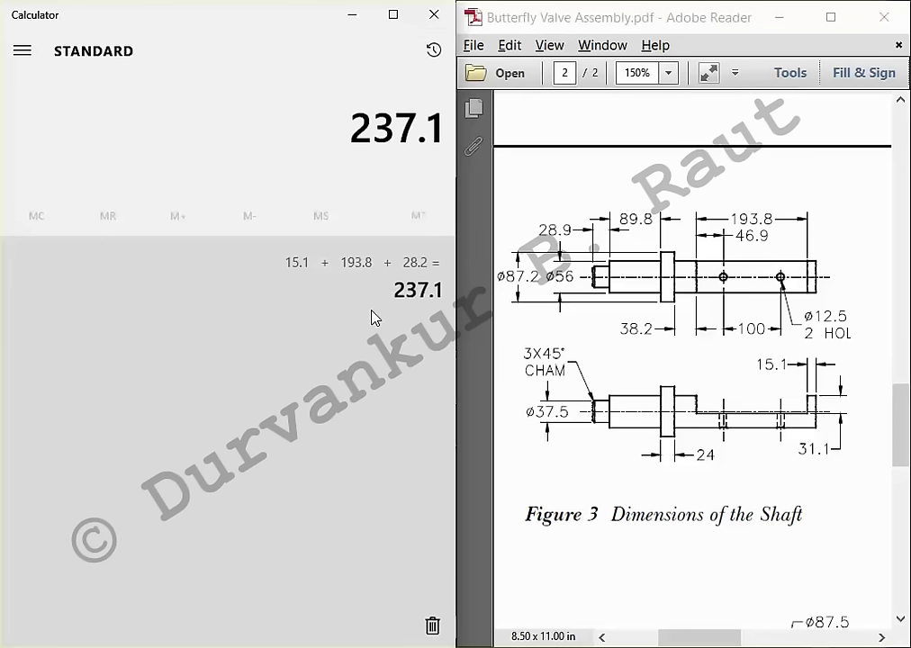
key("alt+Tab")
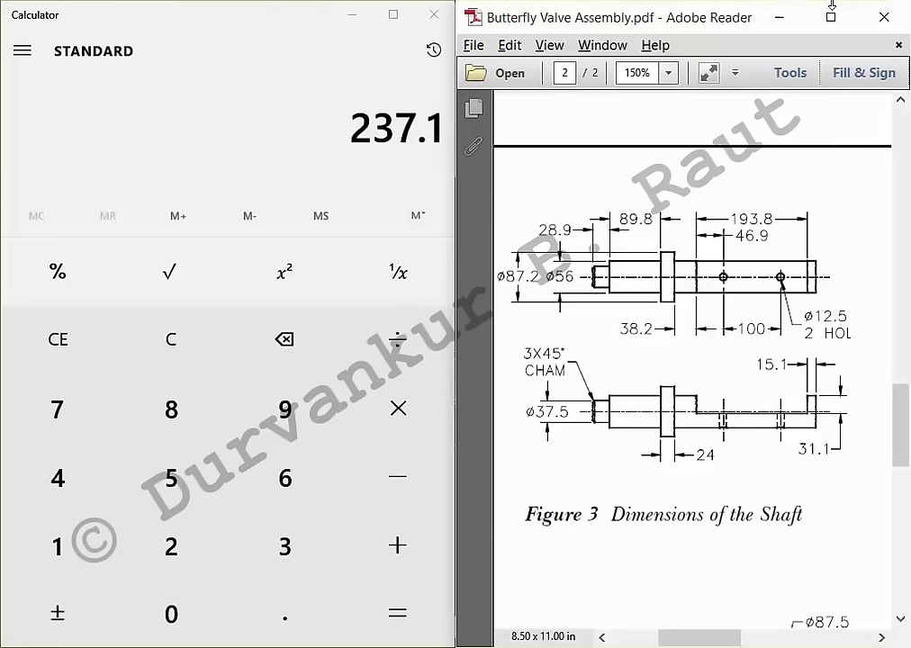
left_click(778, 16)
left_click(661, 216)
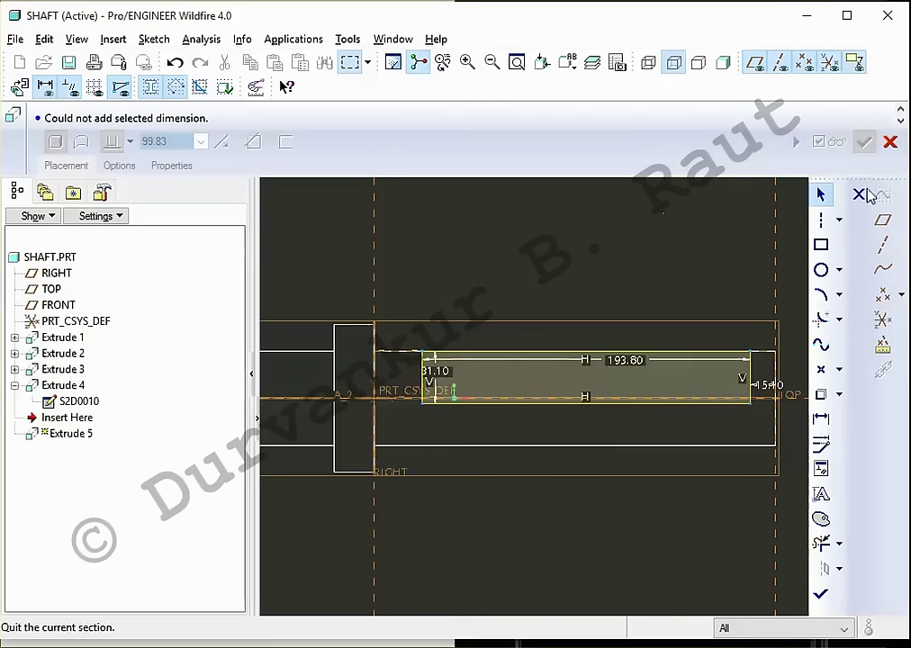
Step: Finish the sketch and make Extrude 5 a material-removing cut, Through All on both sides
left_click(821, 593)
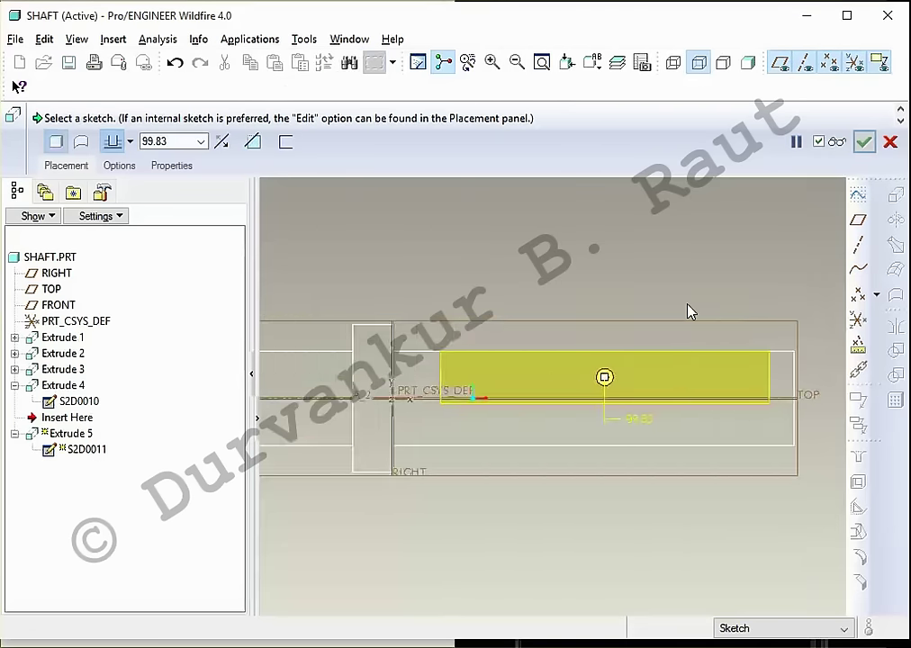
key("ctrl+d")
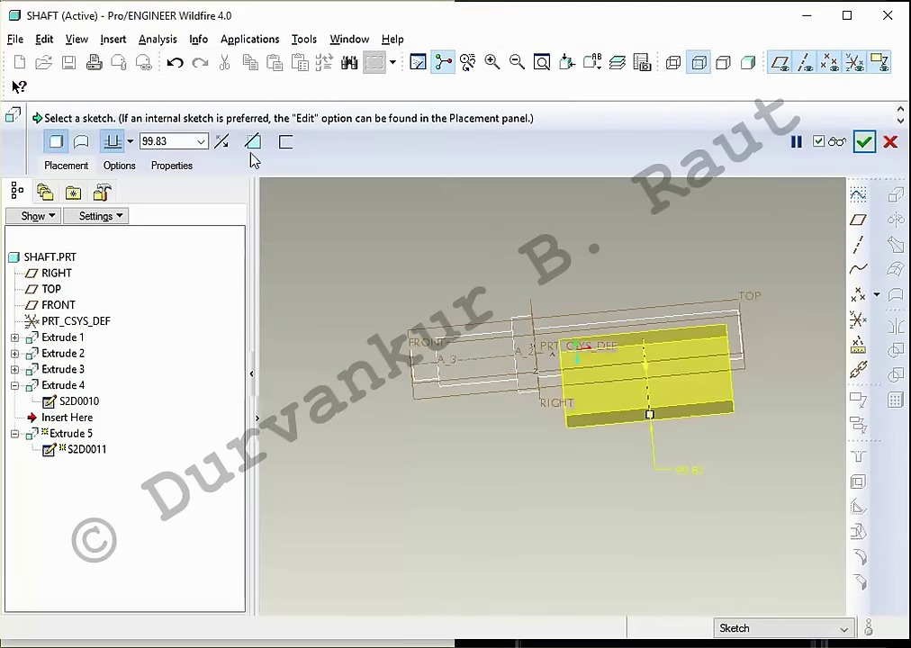
left_click(253, 144)
left_click(119, 166)
left_click(185, 217)
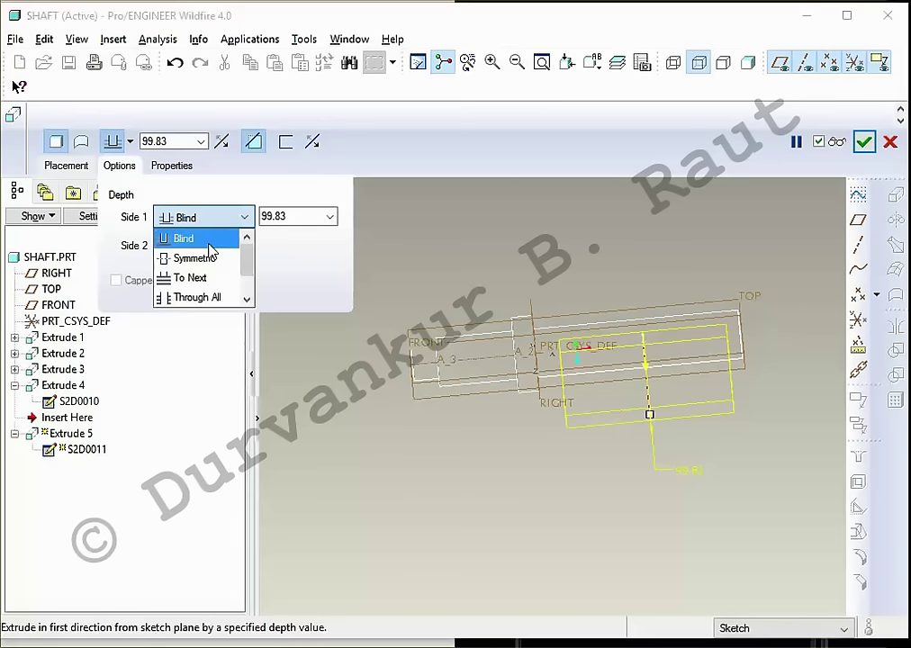
left_click(203, 297)
left_click(207, 247)
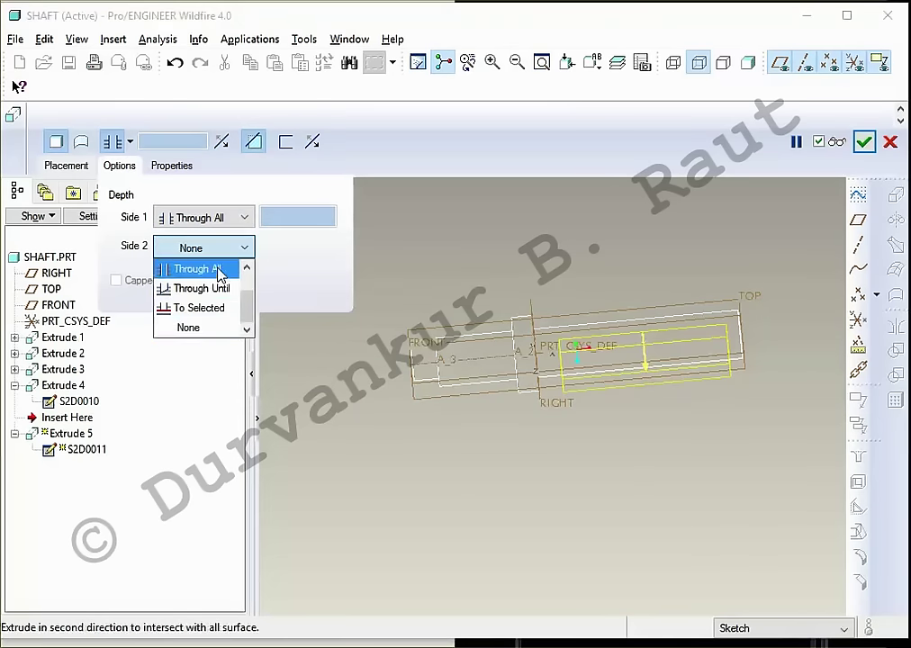
left_click(217, 277)
middle_click(504, 225)
scroll(616, 306, "up", 5)
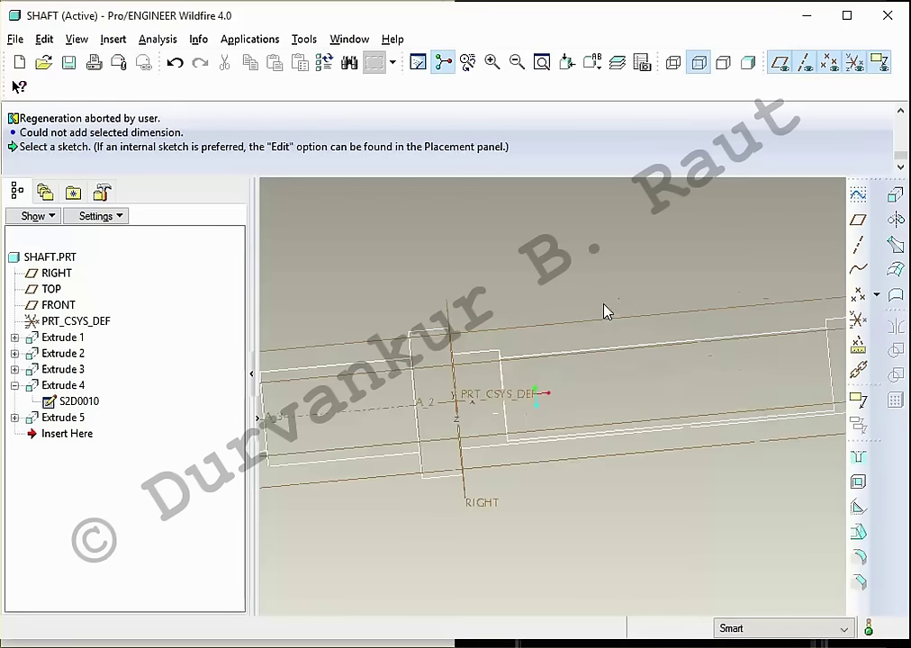
Step: Change Extrude 4's depth from 237.10 to 247.10 and regenerate the model
left_click(63, 385)
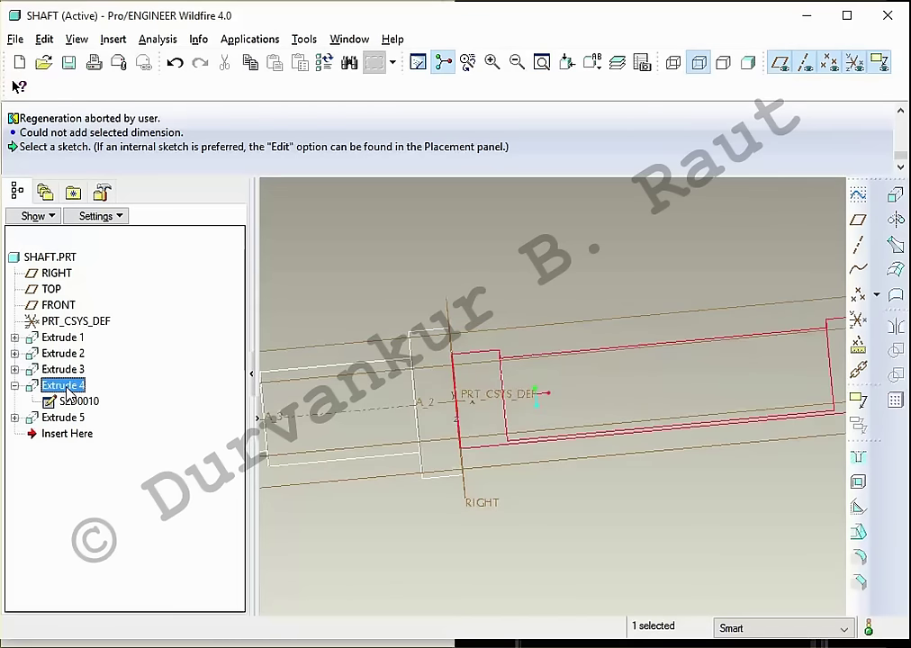
right_click(68, 387)
left_click(128, 477)
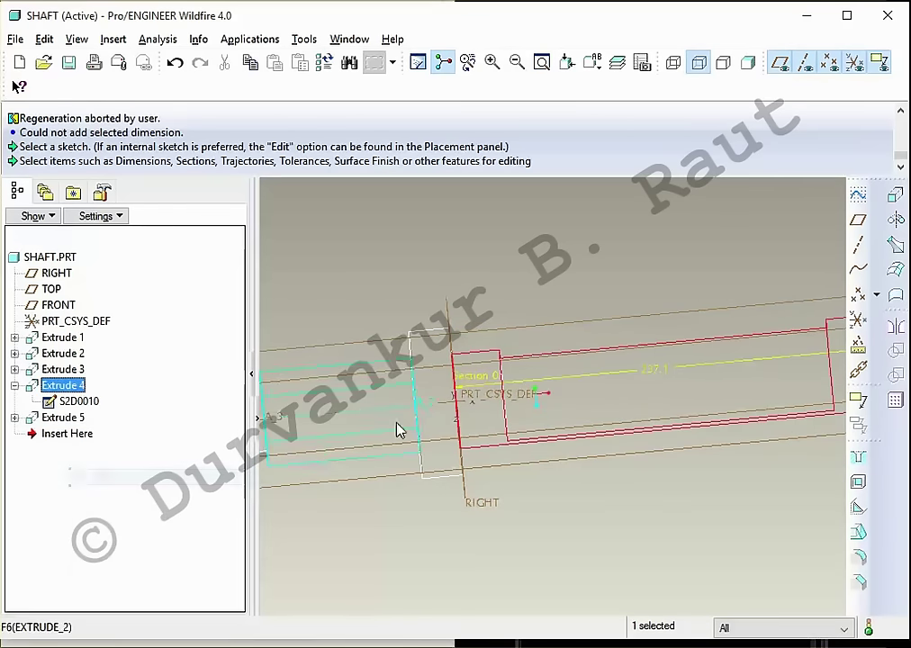
left_click(654, 371)
double_click(653, 370)
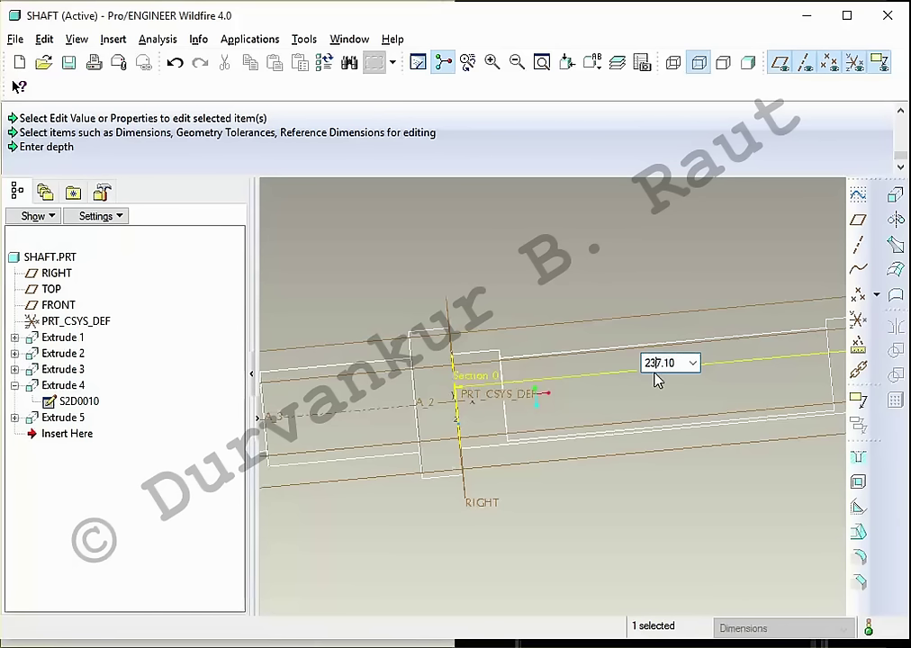
key("Return")
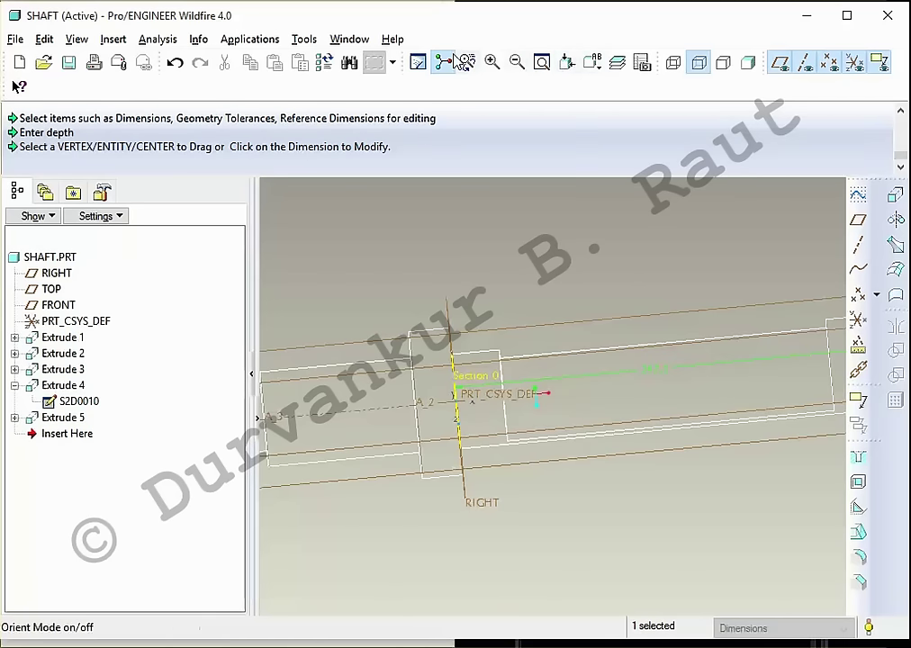
left_click(317, 66)
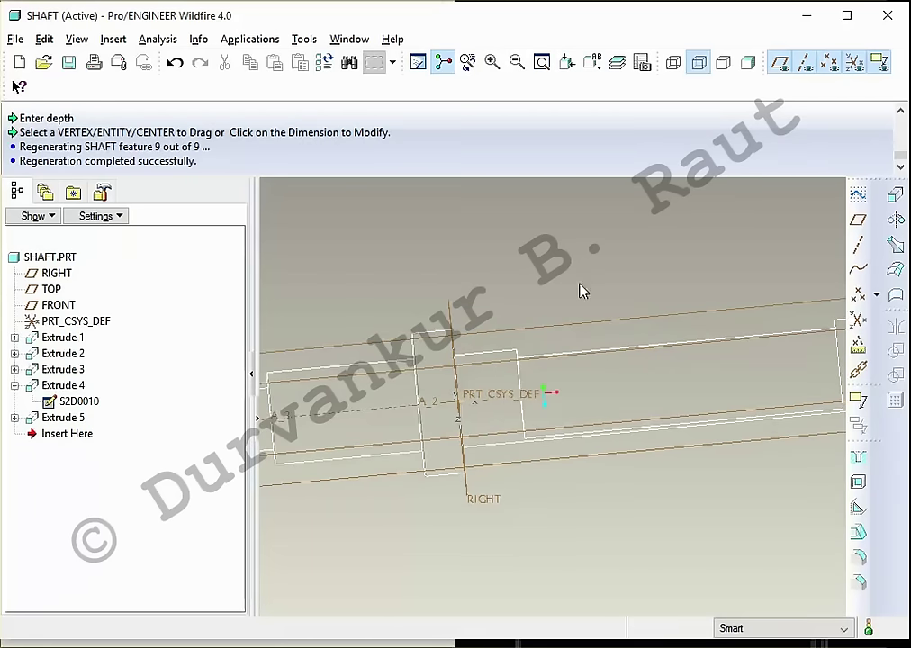
Step: Save the SHAFT part
key("ctrl+s")
key("Return")
mouse_move(577, 291)
middle_mouse_down()
mouse_move(531, 393)
mouse_move(551, 370)
middle_mouse_up()
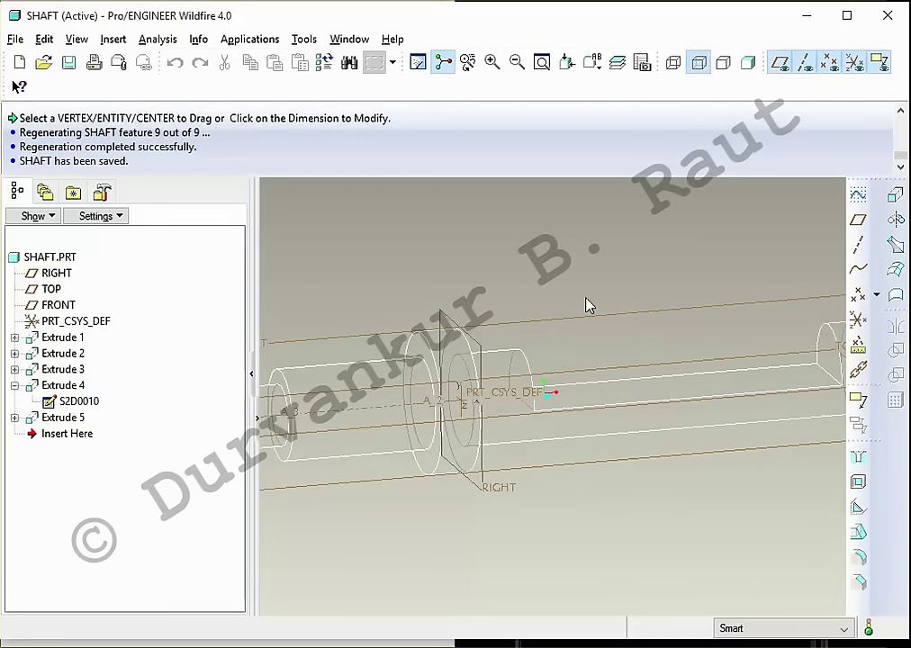
key("ctrl+d")
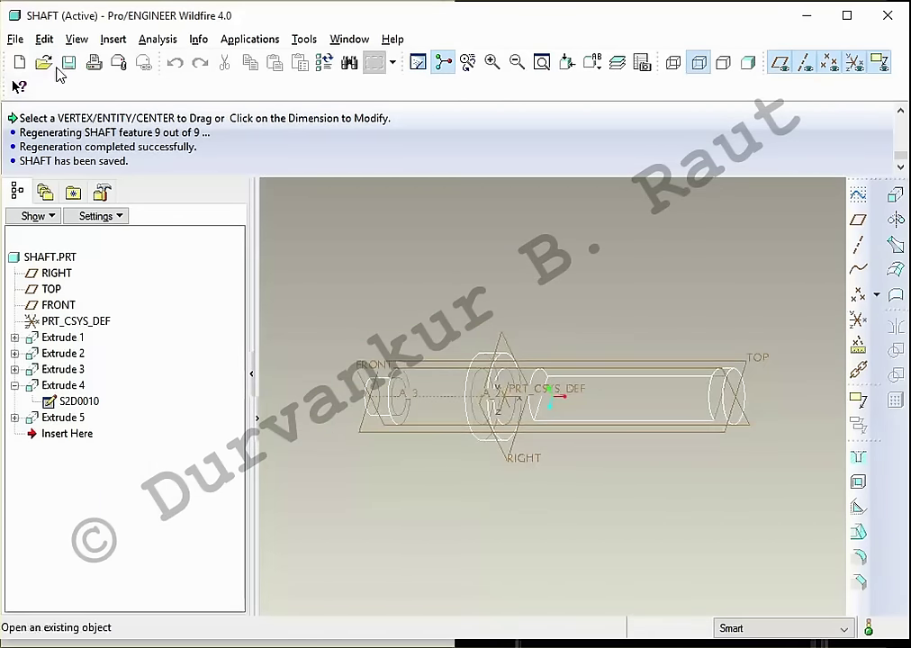
left_click(69, 63)
key("Return")
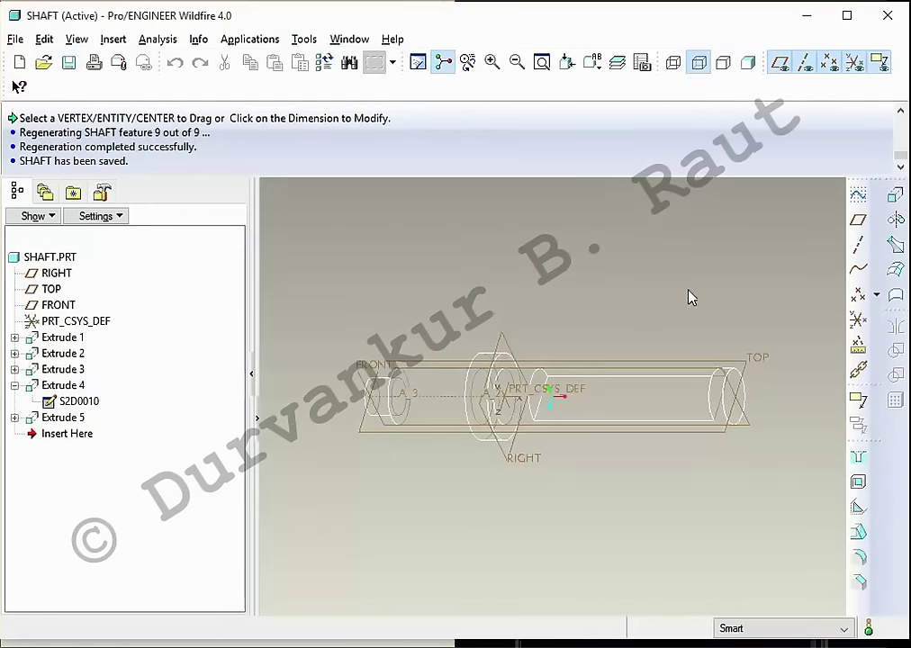
Step: Start Extrude 6 and open its internal sketch on the shaft surface
left_click(748, 62)
scroll(778, 321, "down", 2)
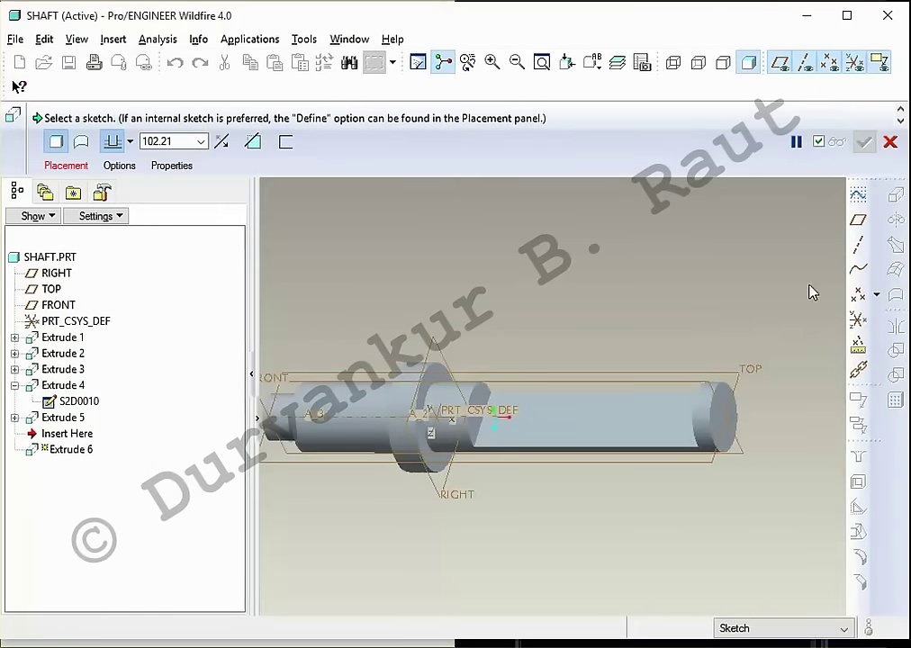
key("alt+Tab")
key("alt+Tab")
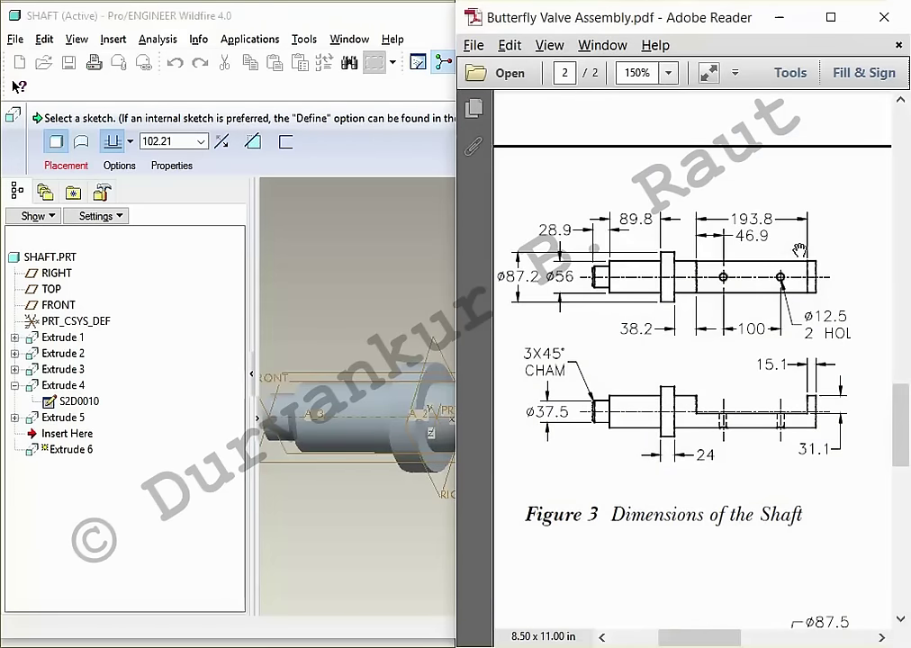
key("alt")
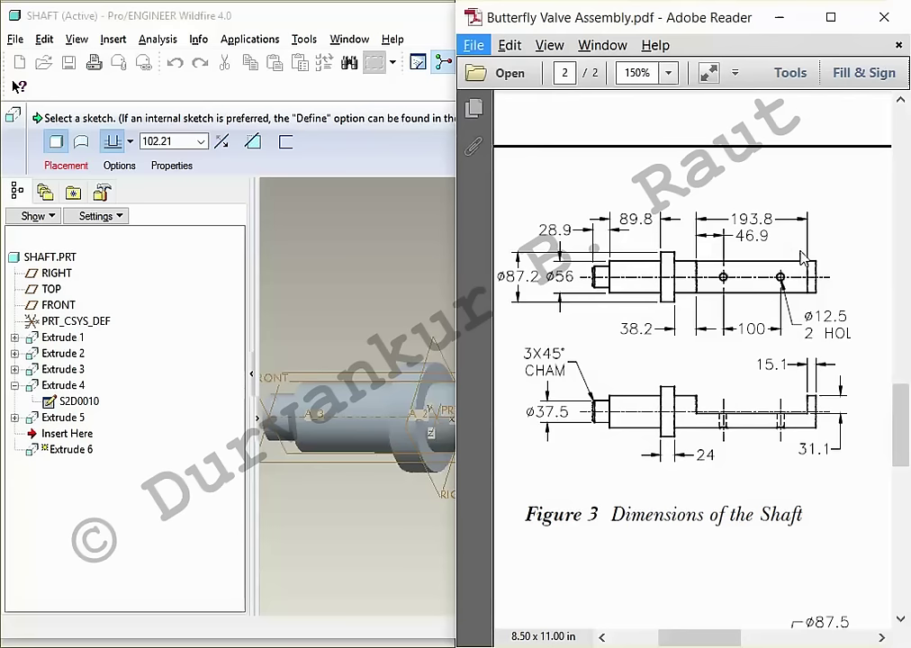
left_click(448, 164)
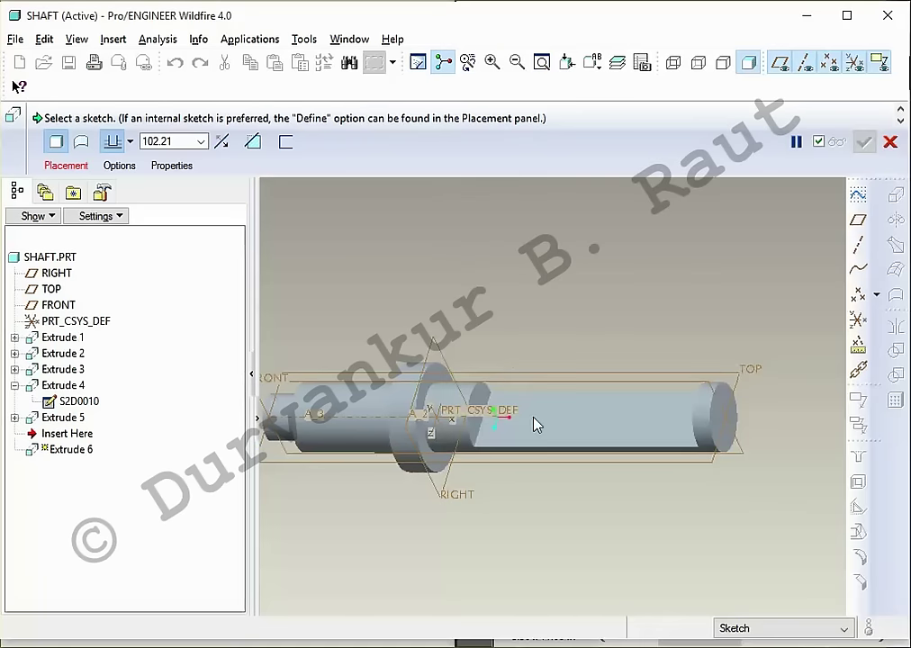
left_click(81, 169)
left_click(198, 213)
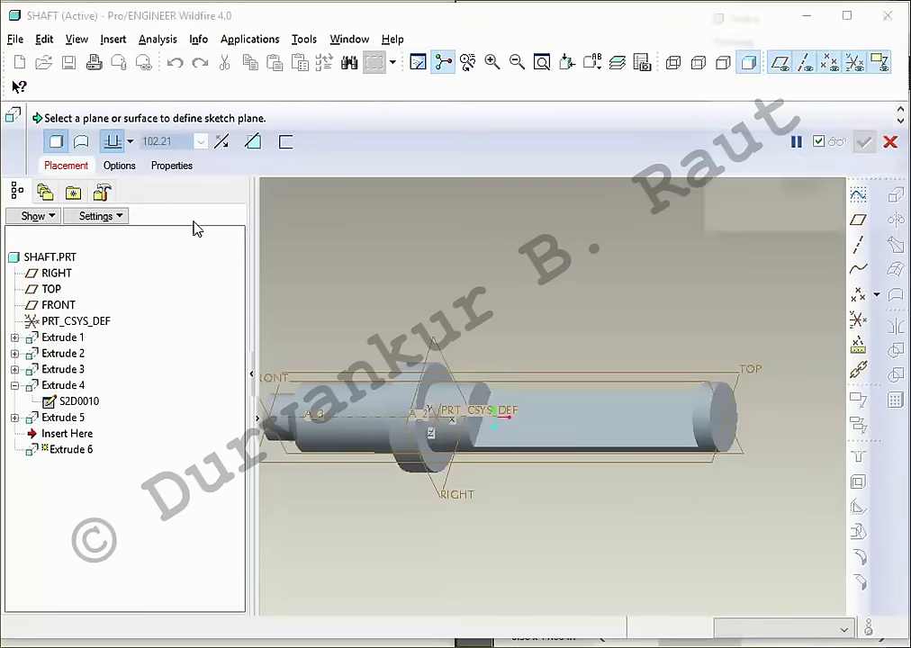
left_click(527, 436)
left_click(833, 220)
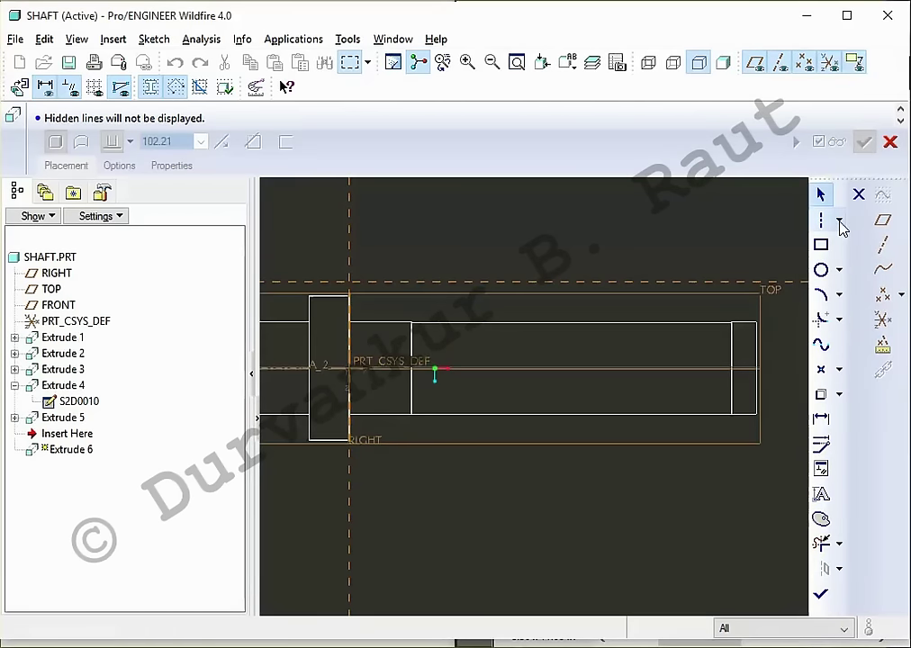
Step: Add the FRONT datum plane as a sketch reference
left_click(166, 38)
left_click(213, 110)
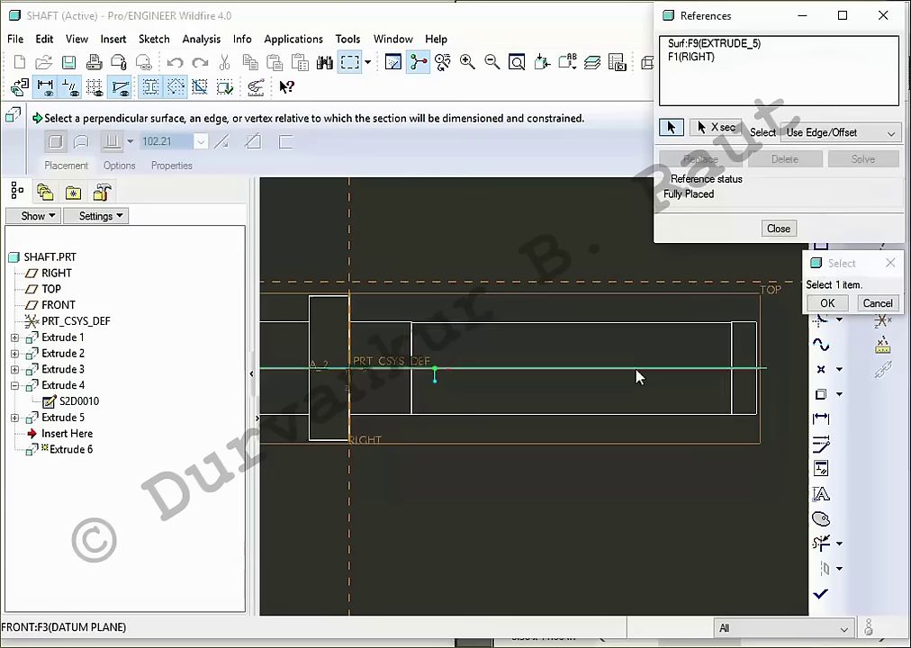
left_click(634, 370)
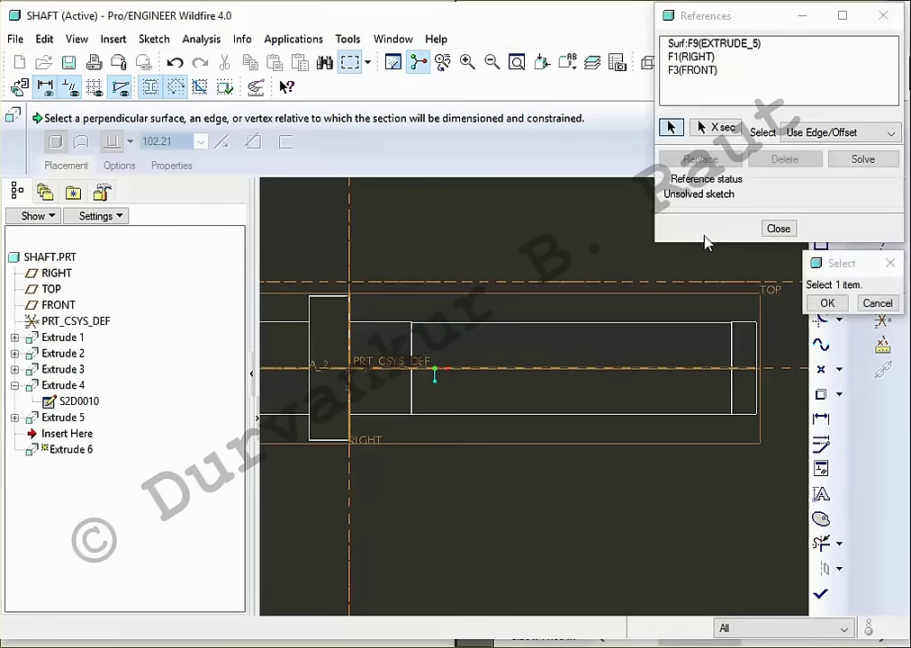
left_click(866, 160)
left_click(790, 230)
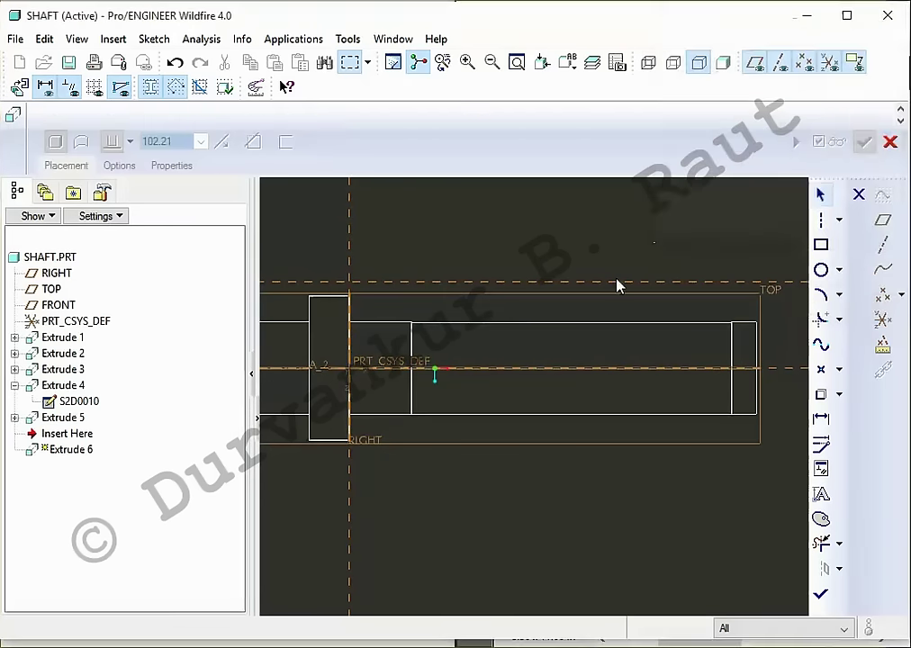
Step: Draw two equal circles on the shaft axis and dimension their 60.40 centre spacing
left_click(820, 269)
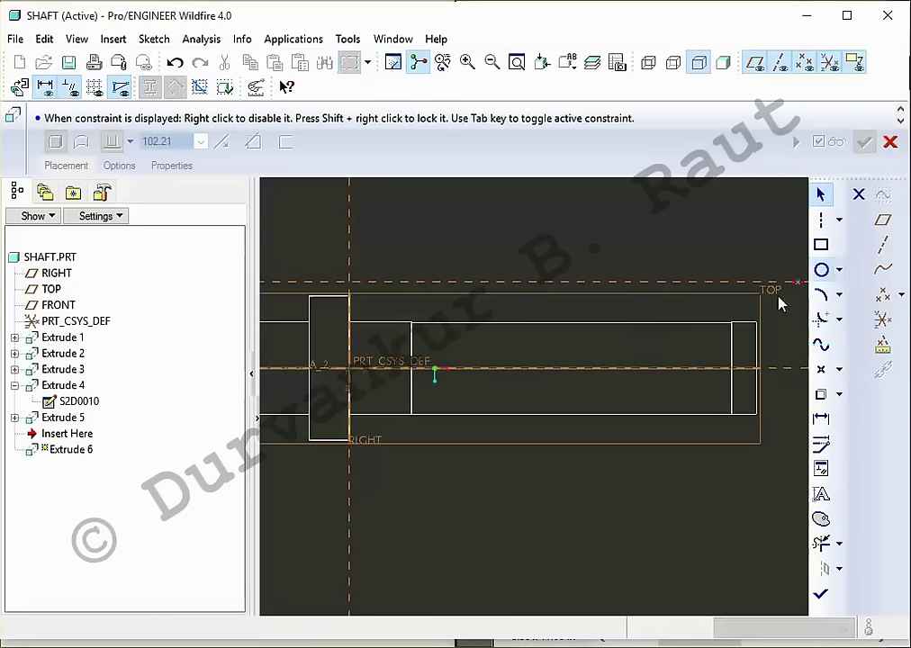
left_click(631, 369)
left_click(654, 396)
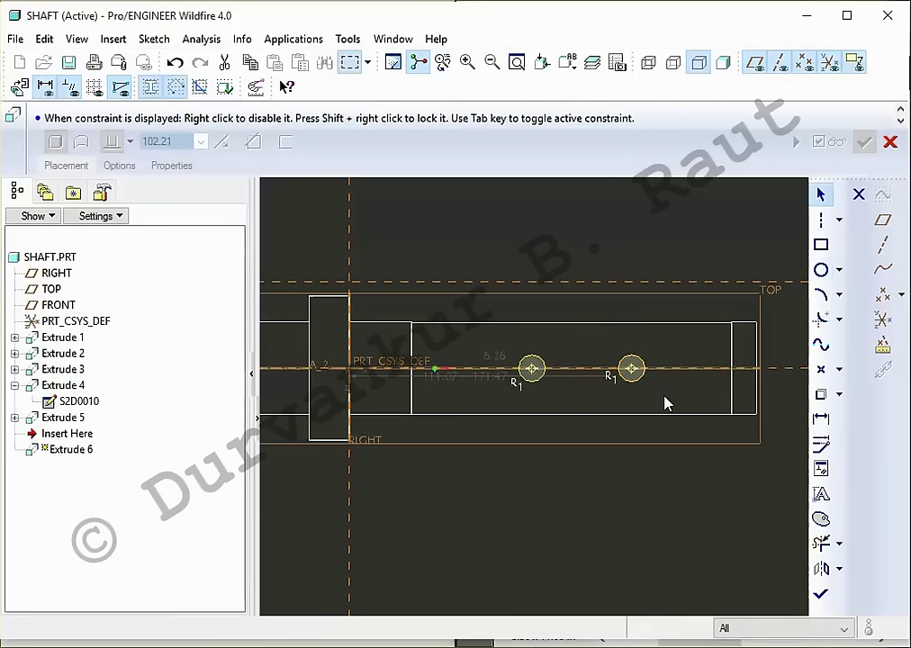
key("alt+Tab")
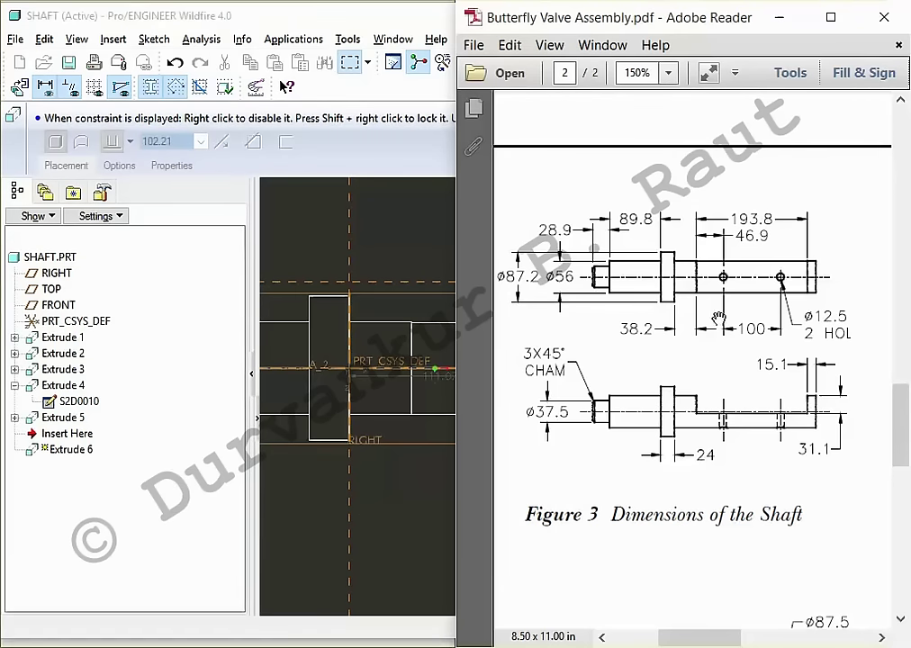
key("alt+Tab")
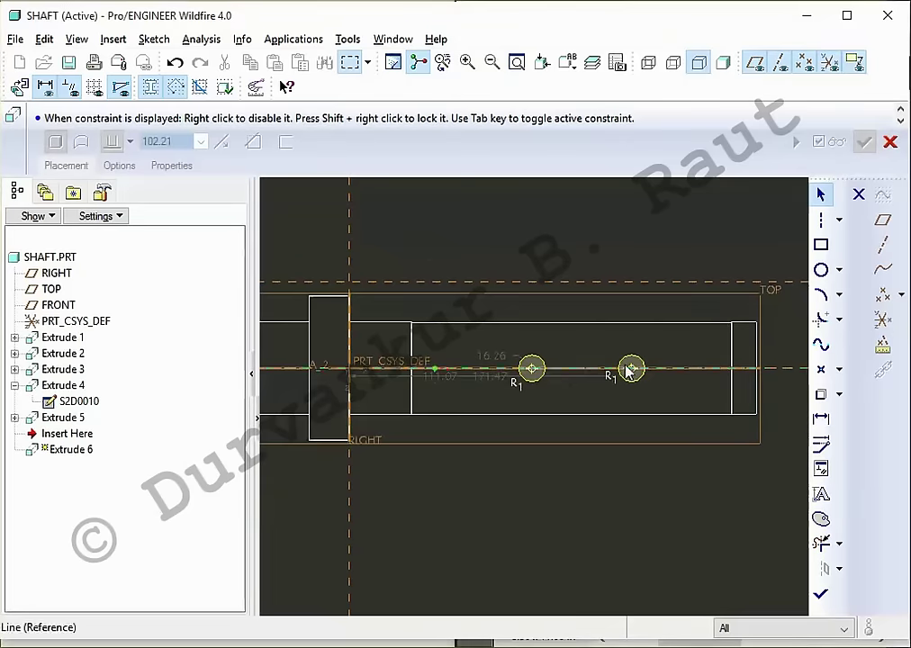
left_click(821, 419)
left_click(630, 368)
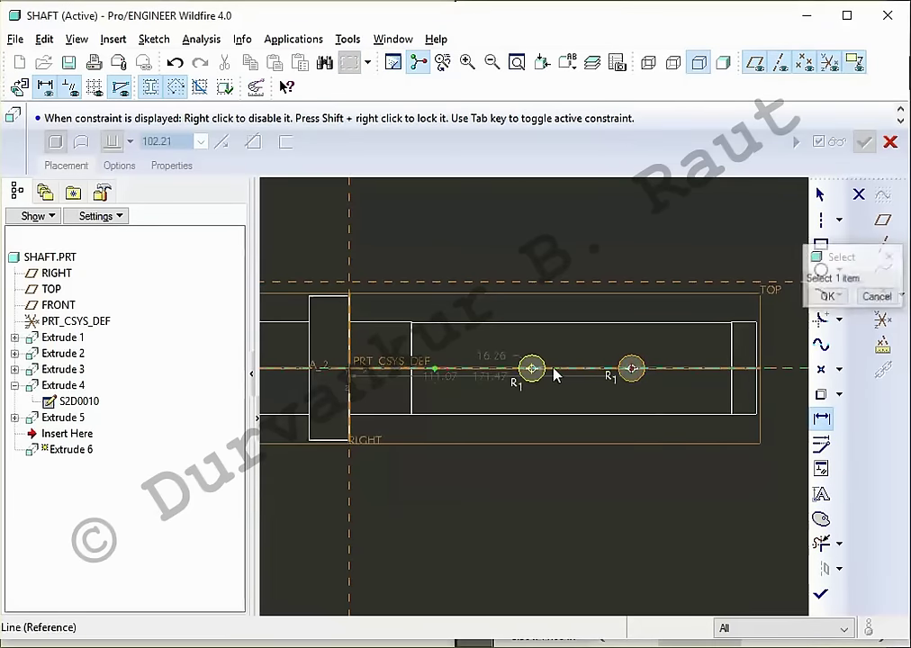
left_click(533, 369)
middle_click(583, 274)
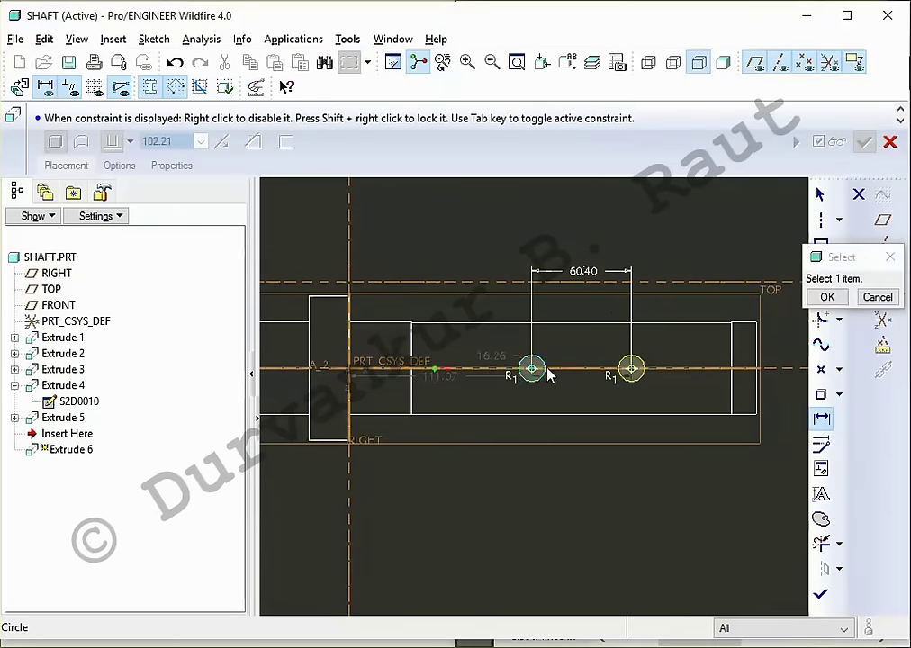
key("alt+Tab")
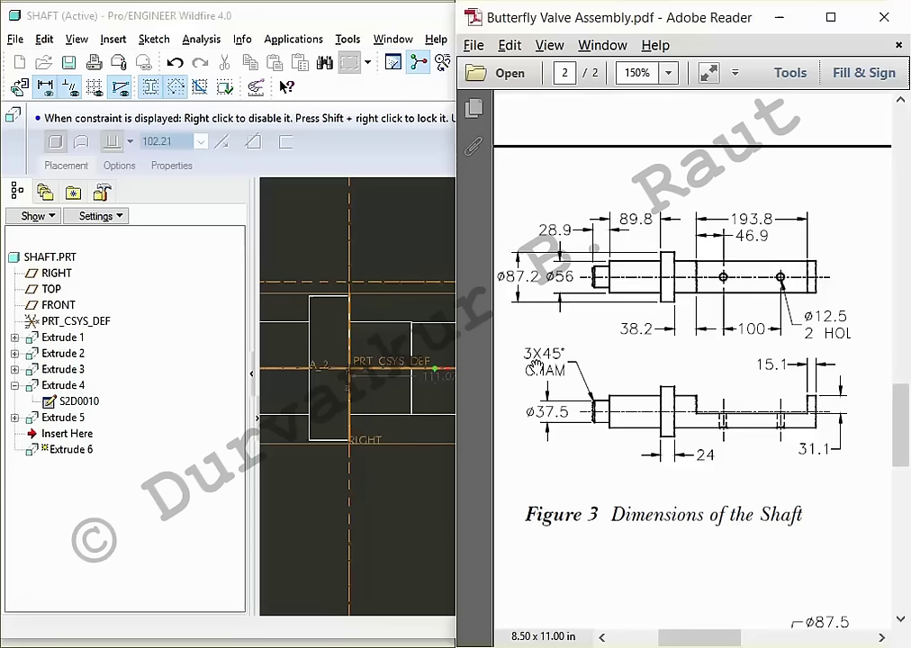
key("alt+Tab")
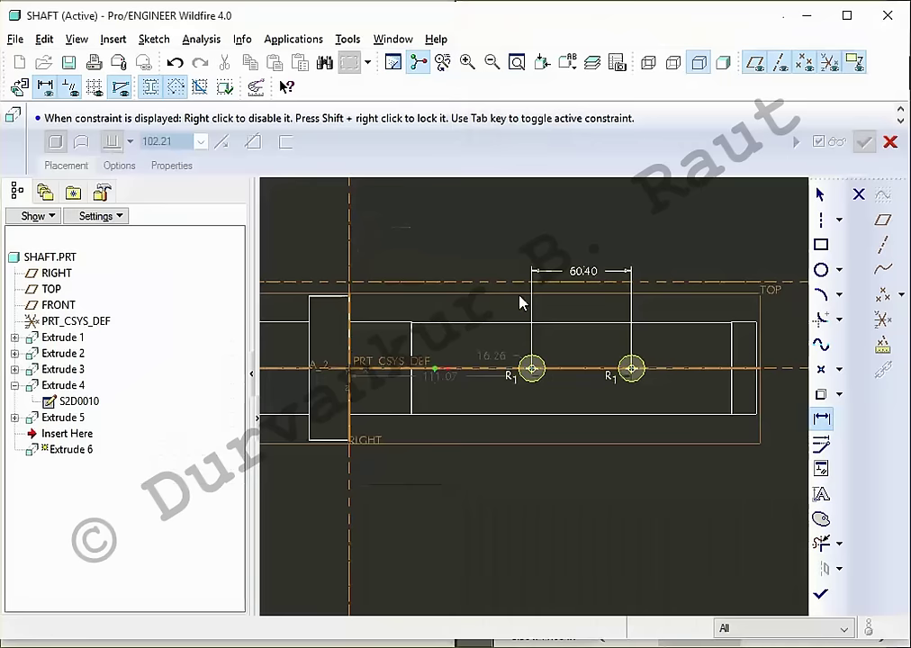
left_click(533, 376)
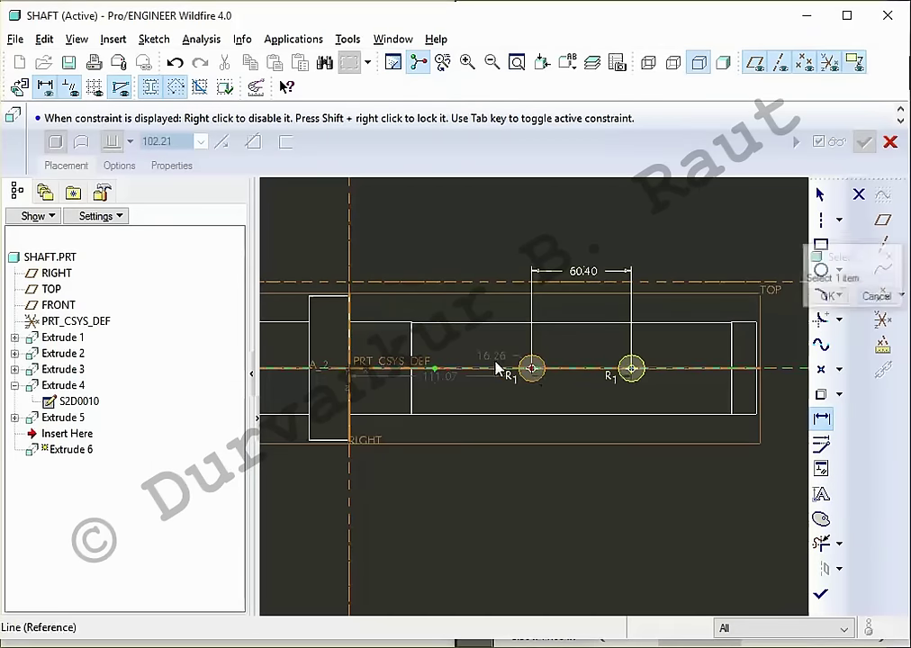
Step: Dimension the left circle 46.90 from the shaft step and set the circle spacing to 100
left_click(412, 349)
middle_click(464, 266)
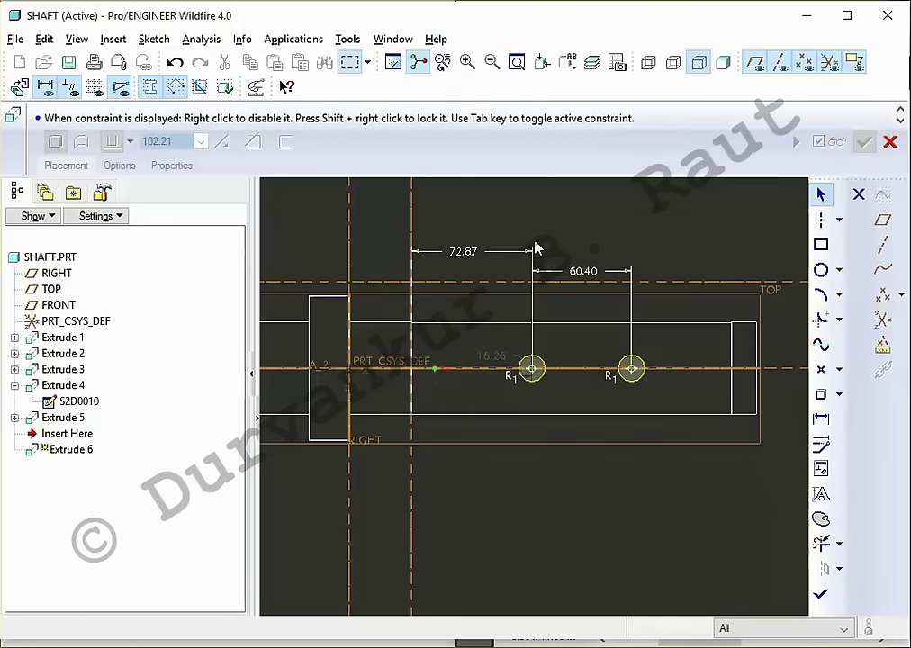
double_click(467, 252)
type("46.")
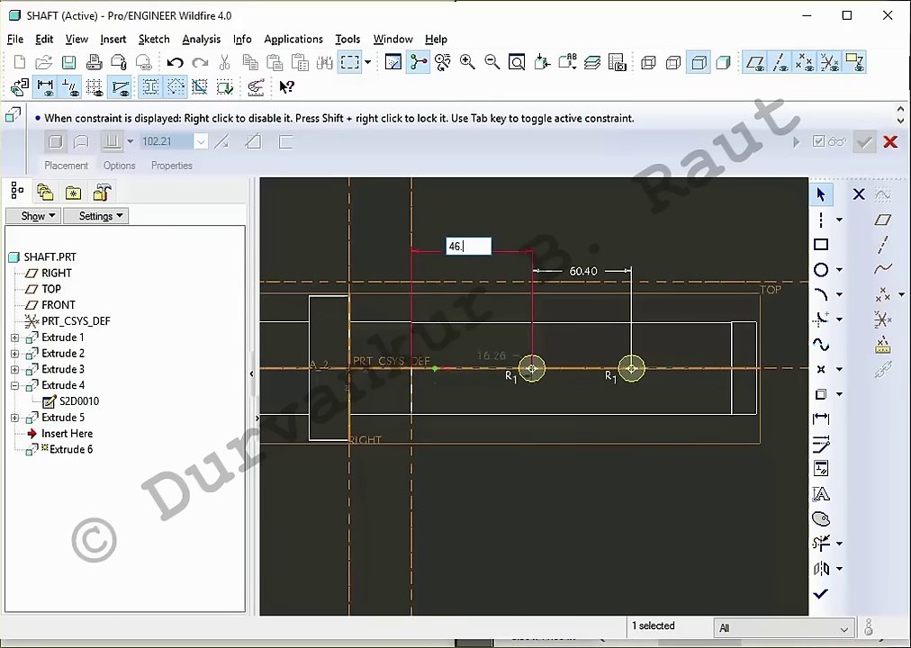
type("90")
key("Return")
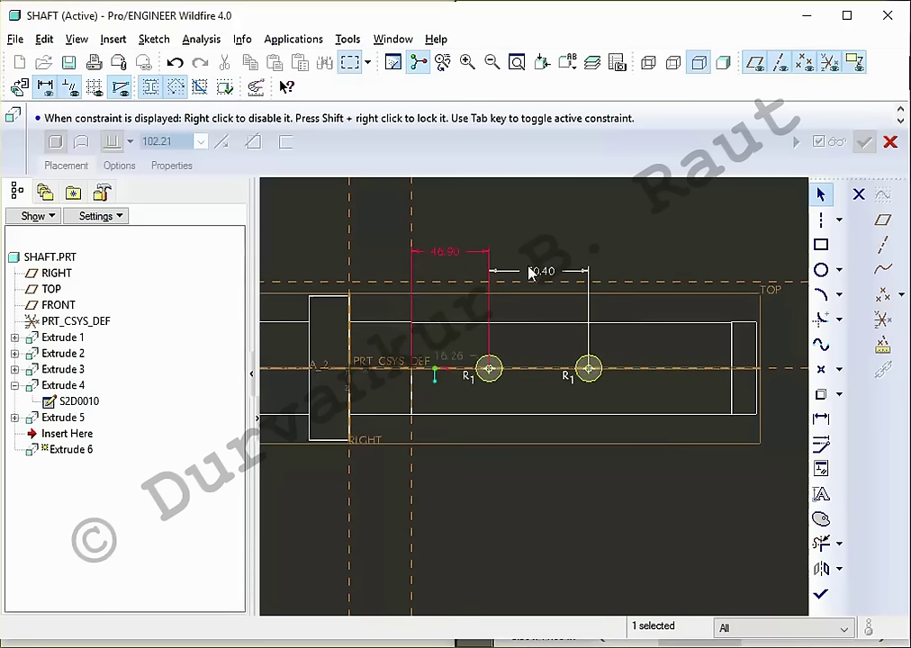
double_click(539, 271)
type("100")
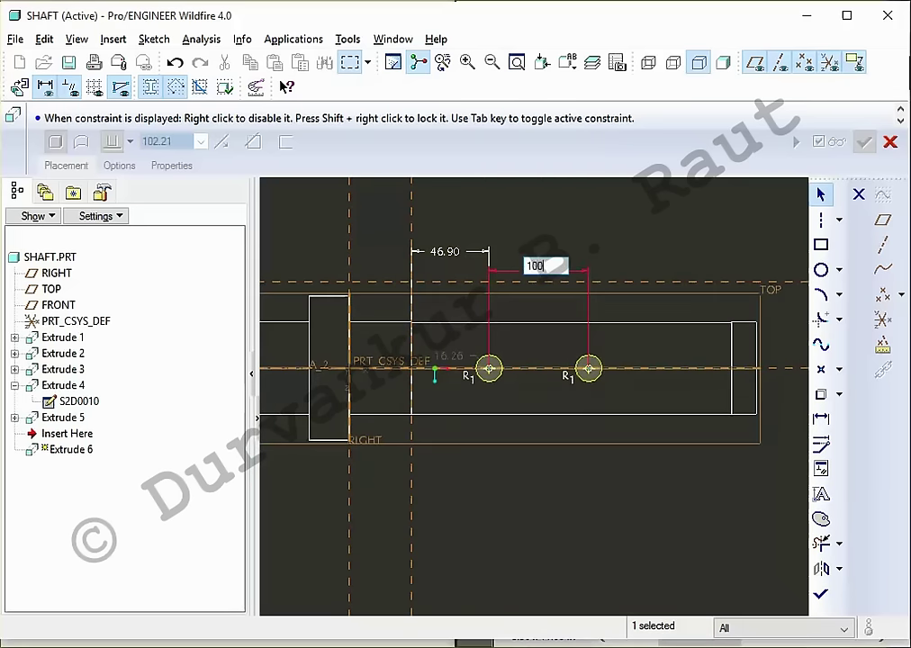
key("Return")
Step: Set the circle size to 12.50 and finish the sketch to preview two cylinders
key("alt+Tab")
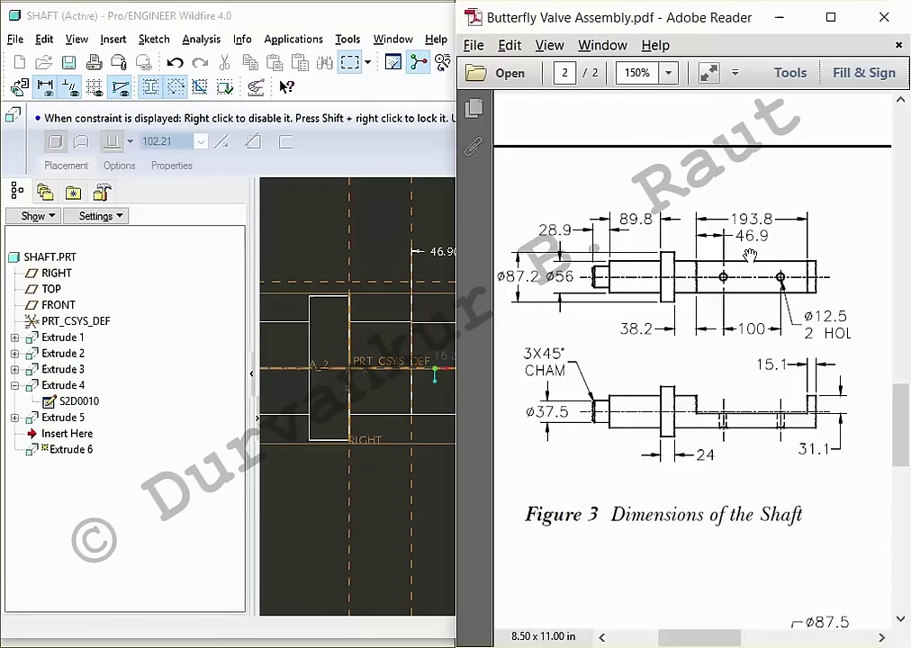
key("alt+Tab")
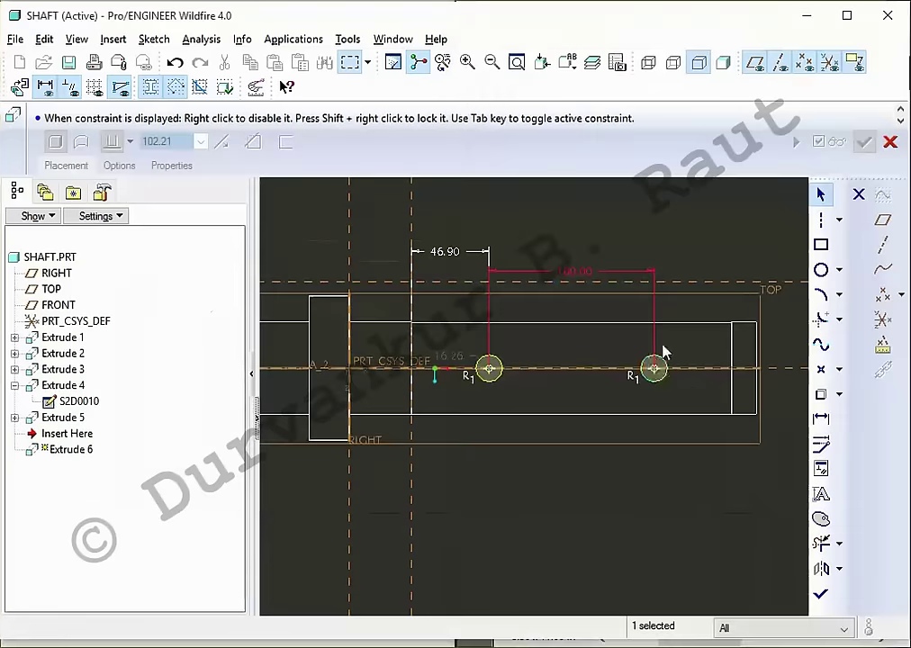
double_click(462, 359)
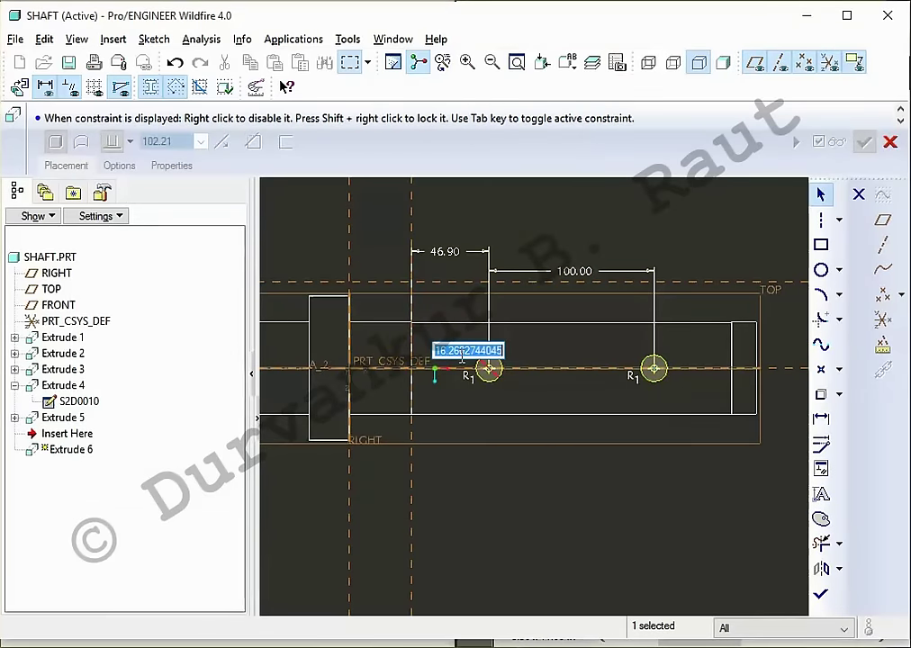
type("12.5")
key("Return")
mouse_move(533, 464)
middle_mouse_down()
mouse_move(550, 402)
mouse_move(549, 430)
middle_mouse_up()
key("alt+Tab")
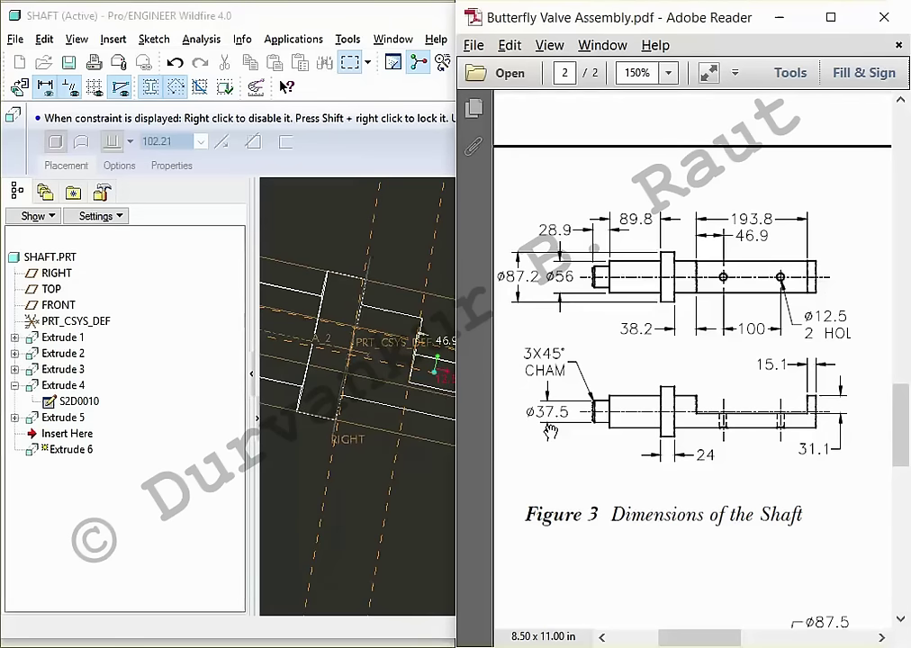
key("alt+Tab")
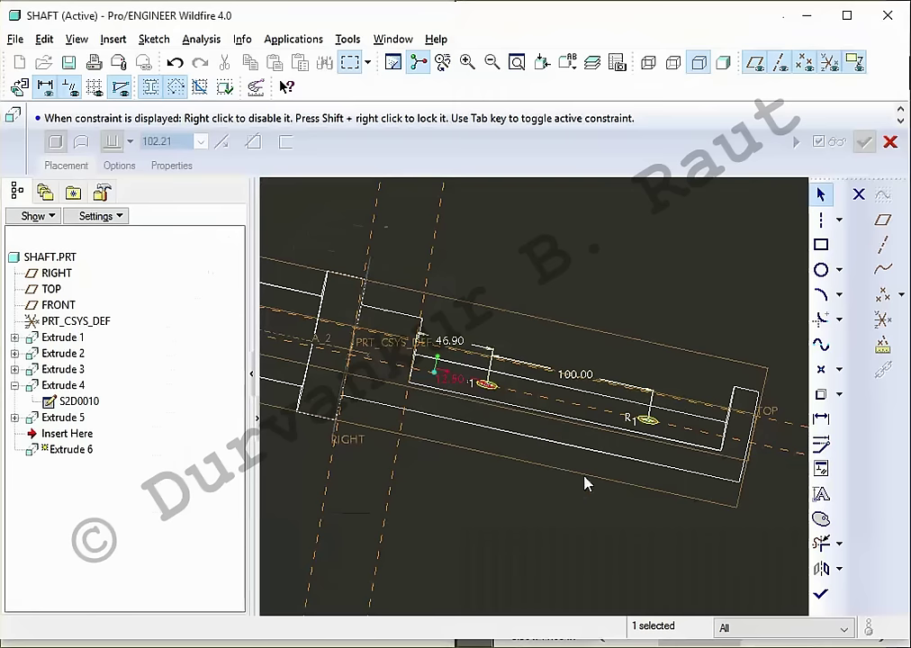
left_click(822, 597)
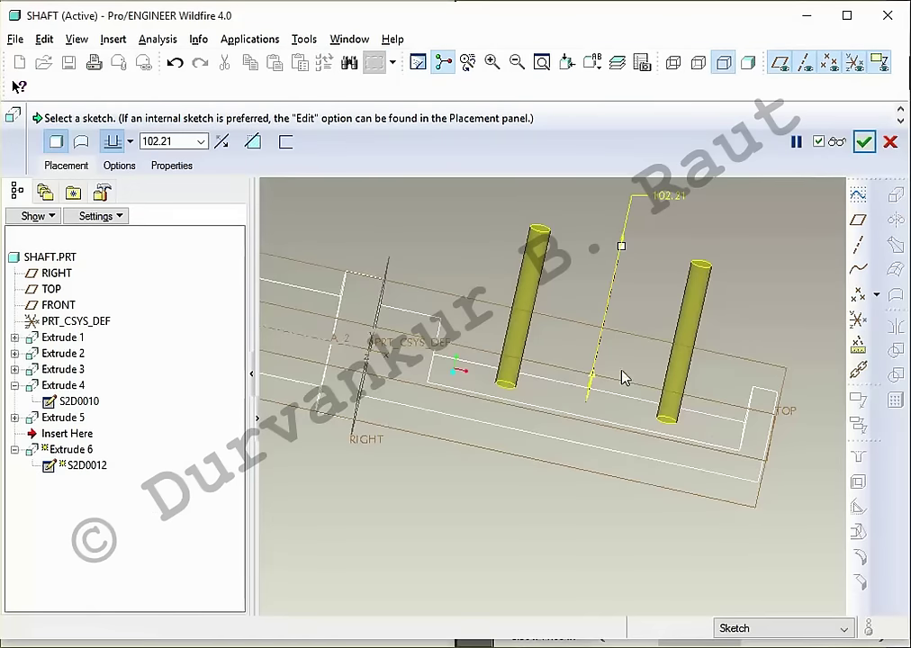
Step: Finish Extrude 6 as a downward cut to the next surface, then shade and save
left_click(594, 402)
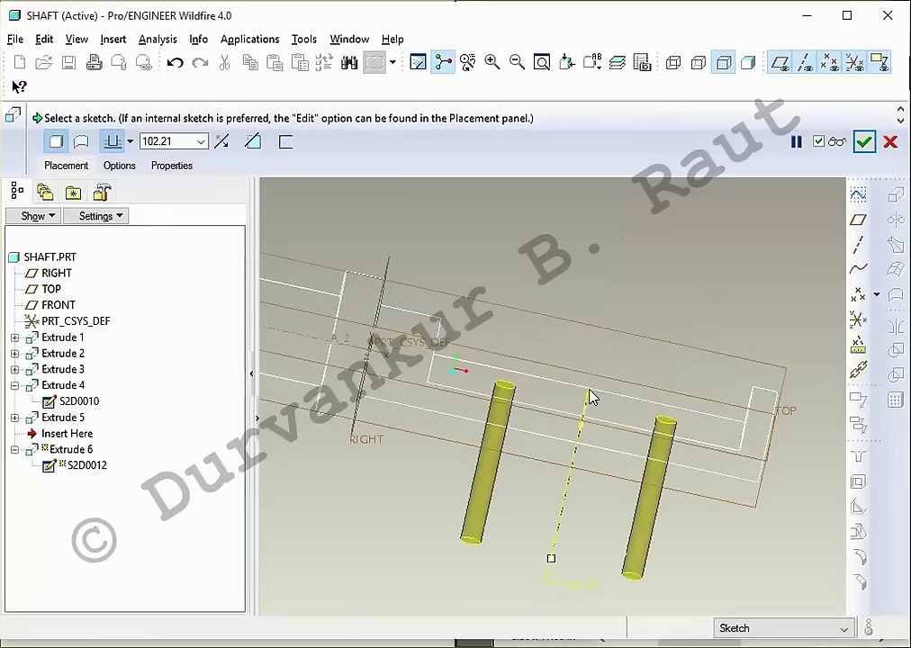
left_click(254, 142)
left_click(131, 141)
left_click(108, 212)
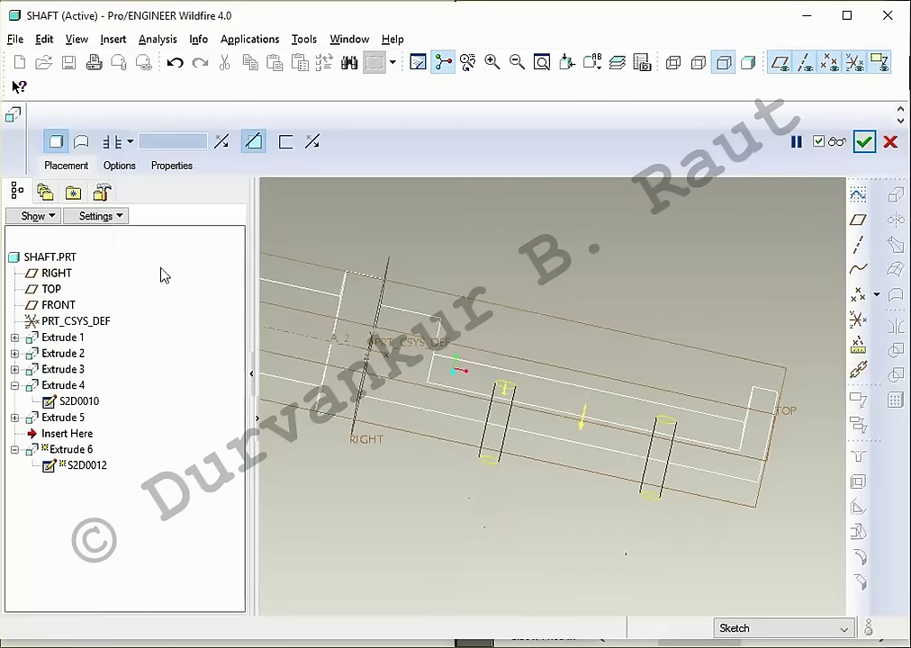
middle_click(531, 273)
key("ctrl+d")
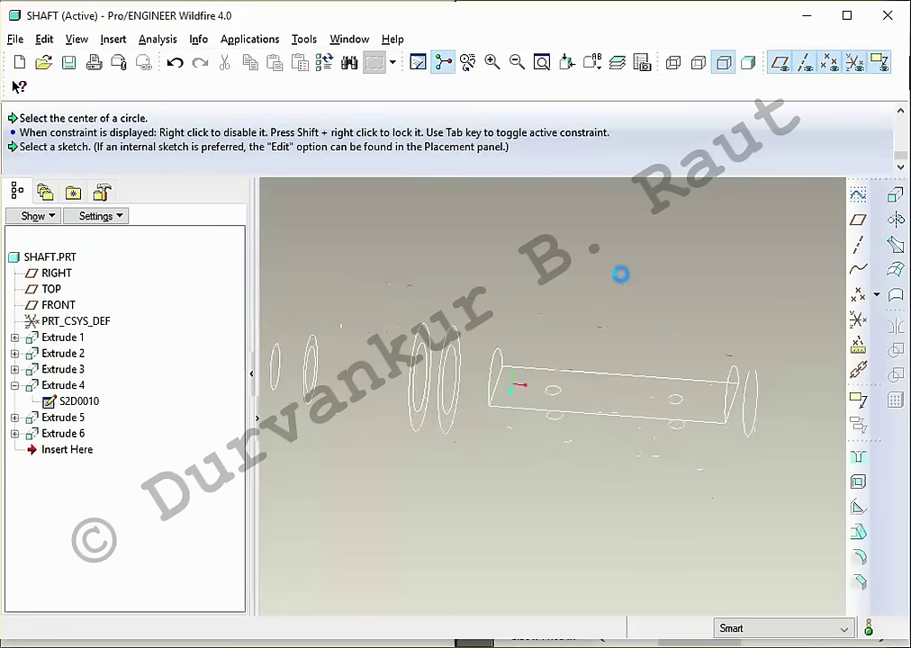
left_click(747, 61)
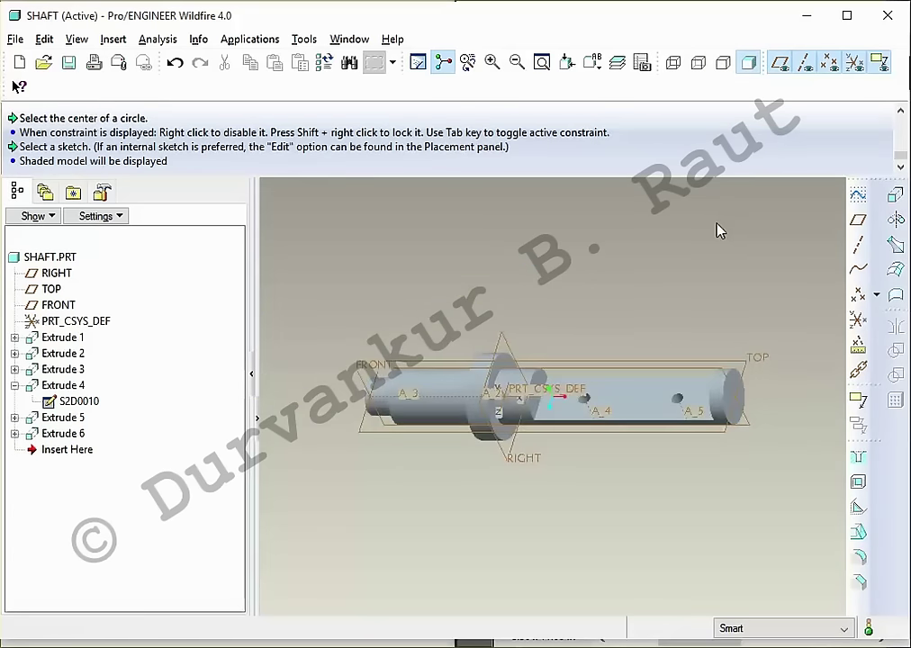
key("ctrl+s")
key("Return")
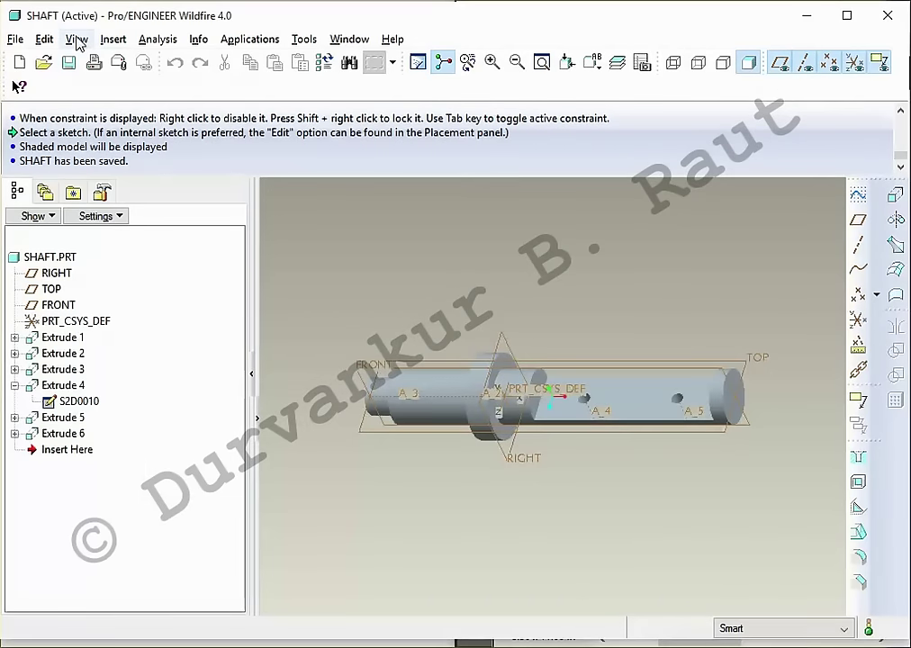
Step: Apply the ptc-painted-green appearance to the shaft and save it again
left_click(76, 40)
left_click(72, 258)
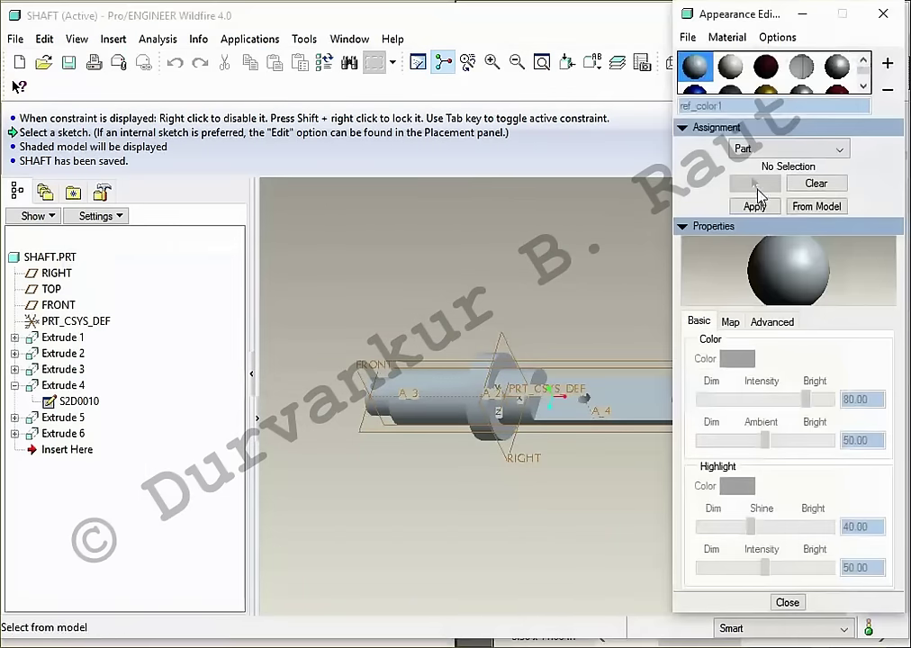
left_click(767, 87)
scroll(767, 81, "down", 1)
left_click(727, 73)
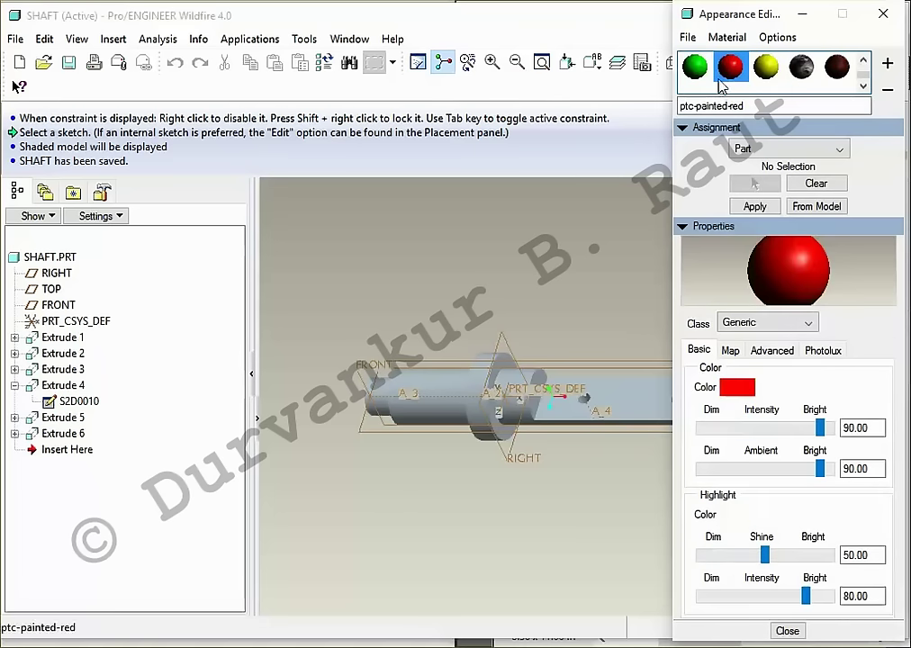
left_click(695, 67)
left_click(754, 206)
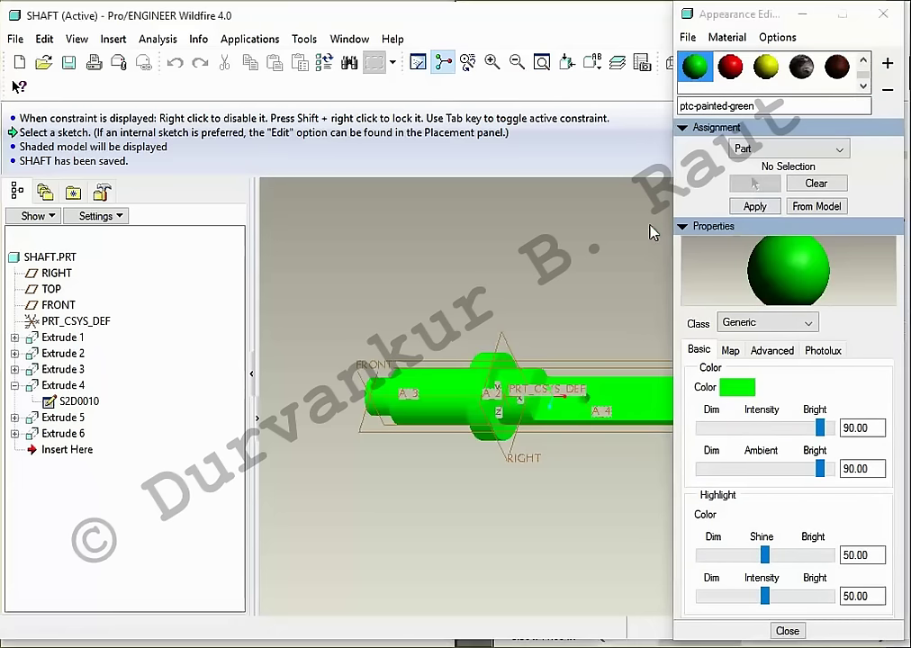
left_click(786, 630)
key("ctrl+s")
key("Return")
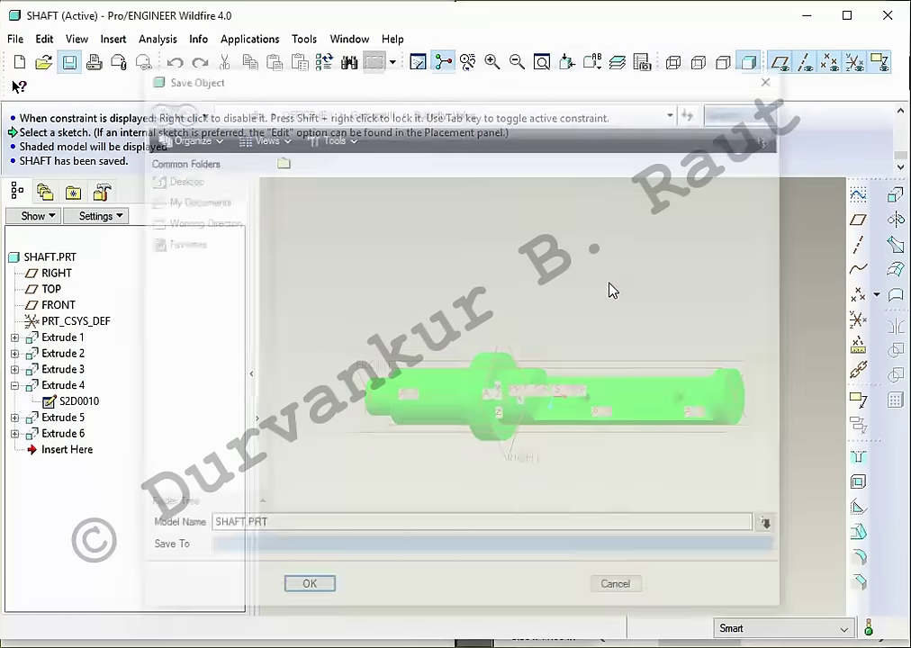
Step: Close the SHAFT model and start a new model, checking the arm drawing in Adobe Reader
left_click(356, 39)
left_click(369, 99)
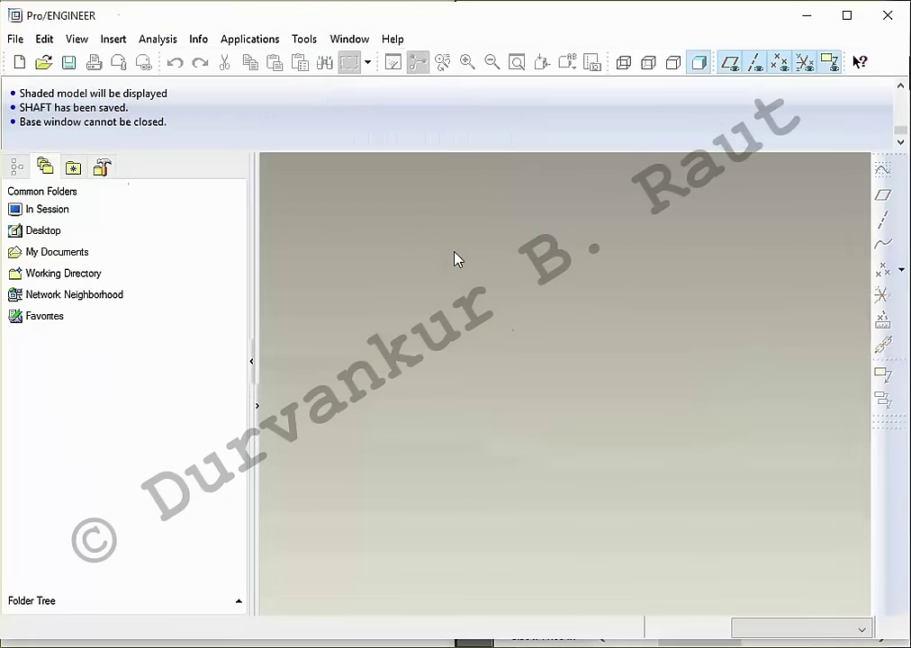
left_click(19, 62)
key("alt+Tab")
key("alt+Tab")
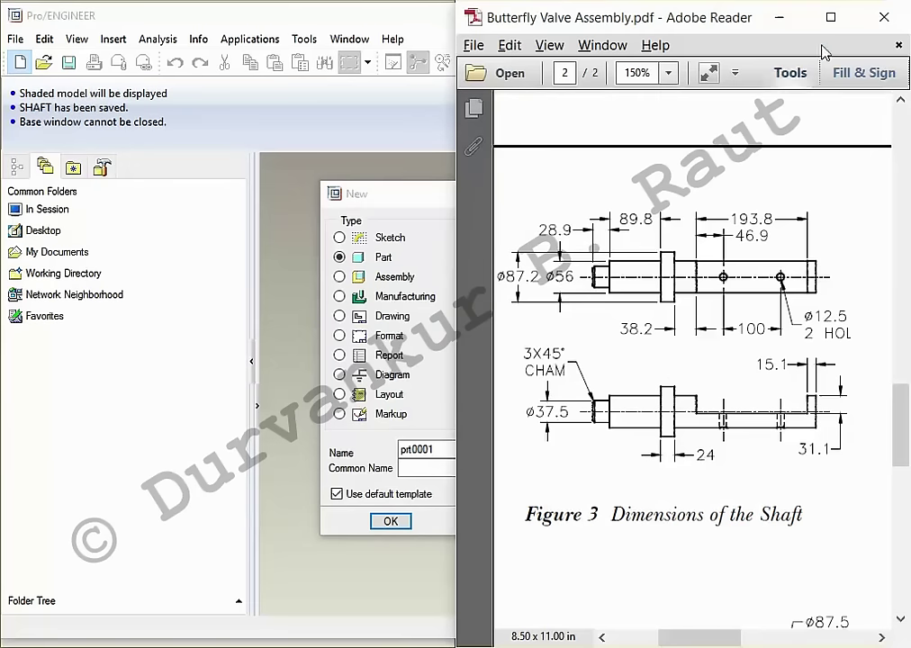
left_click(830, 17)
scroll(661, 180, "down", 5)
scroll(639, 144, "down", 1)
scroll(623, 208, "down", 1)
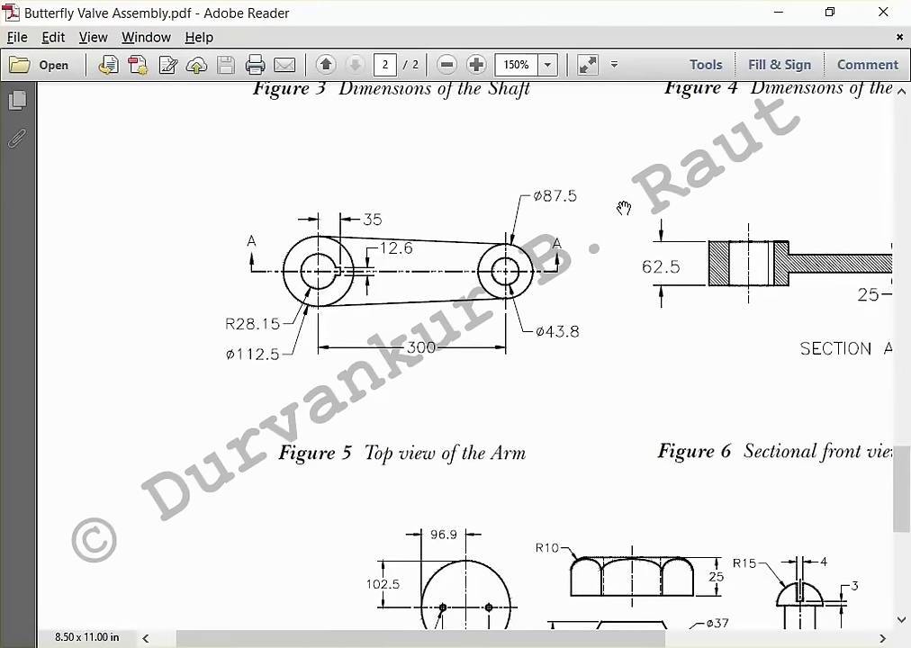
key("alt+Tab")
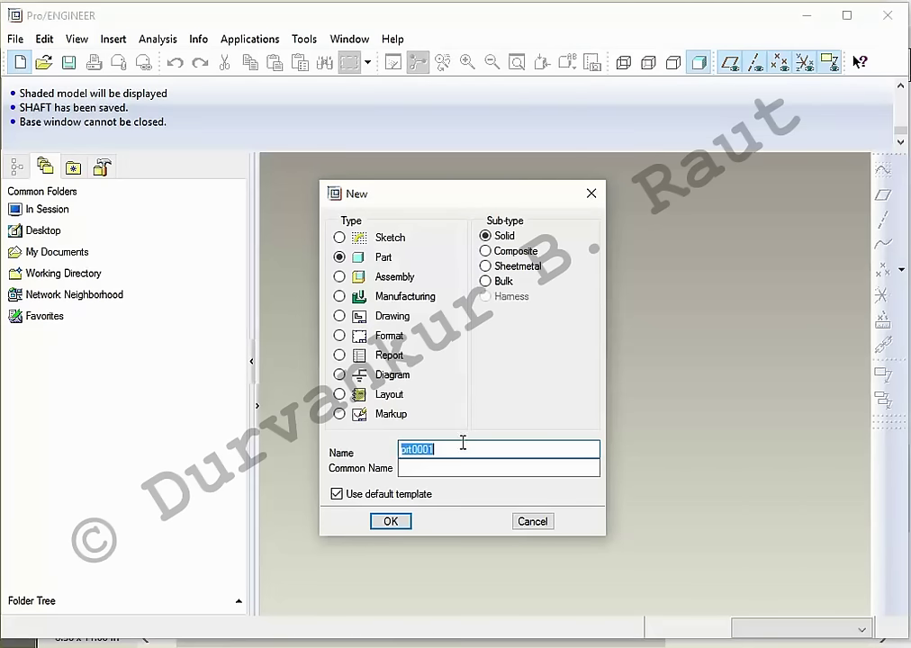
Step: Create a new part named 'arm' from the mmns_part_solid template
type("ar")
left_click(350, 498)
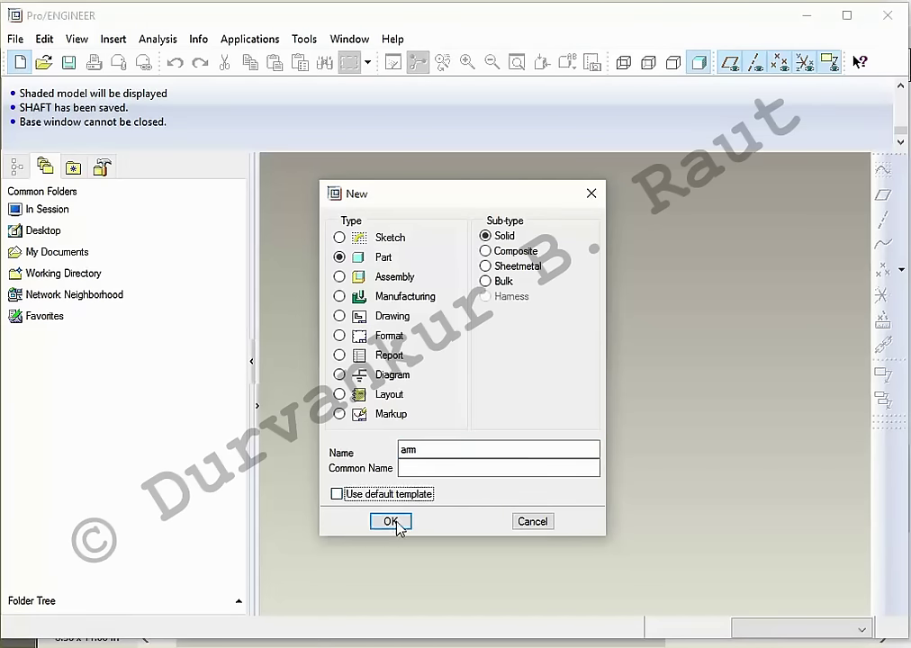
left_click(390, 521)
left_click(378, 258)
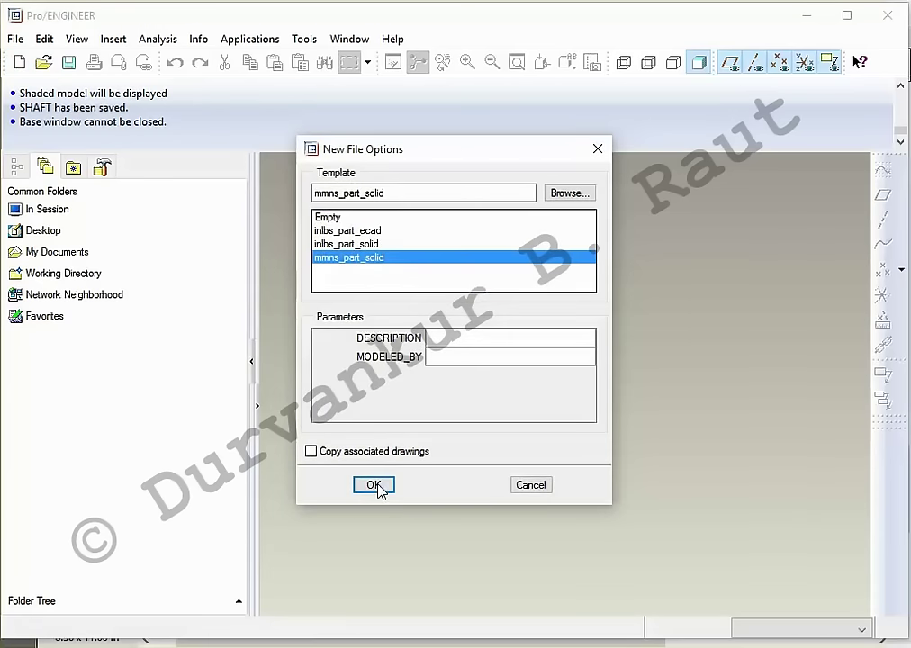
left_click(373, 485)
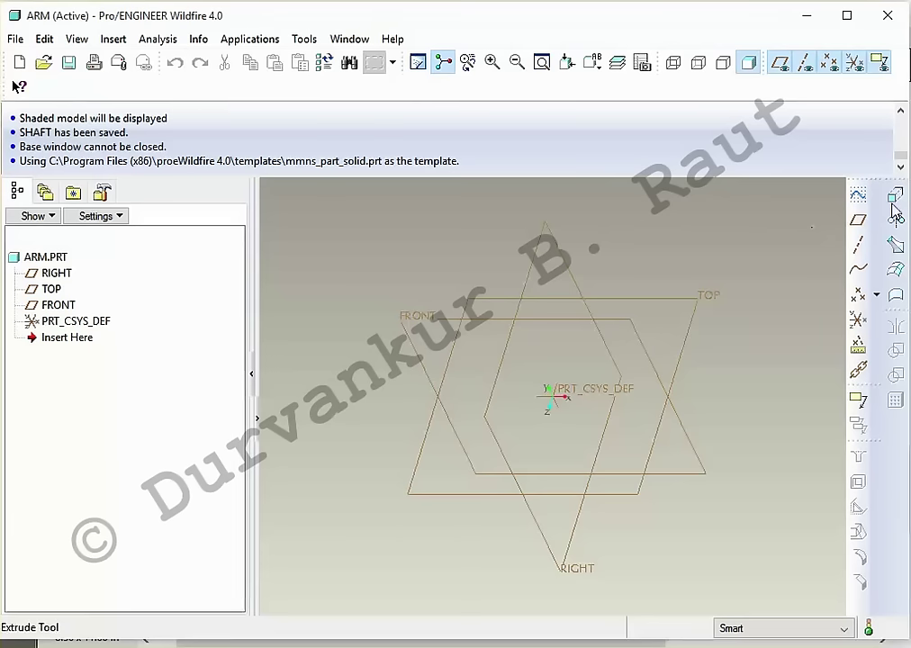
left_click(894, 207)
Step: Place the extrusion's sketch on the TOP datum plane
left_click(67, 165)
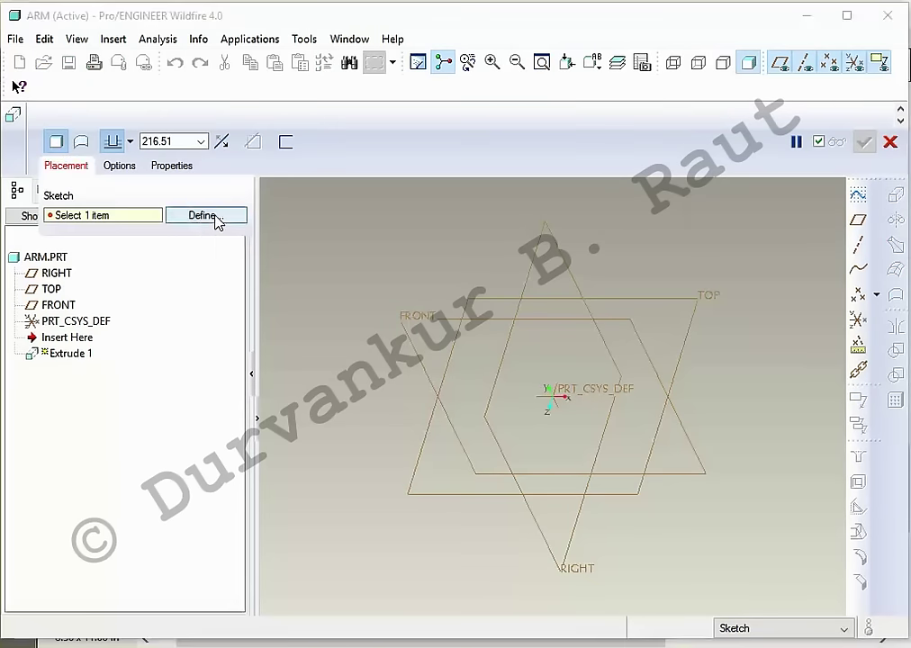
left_click(207, 216)
left_click(706, 298)
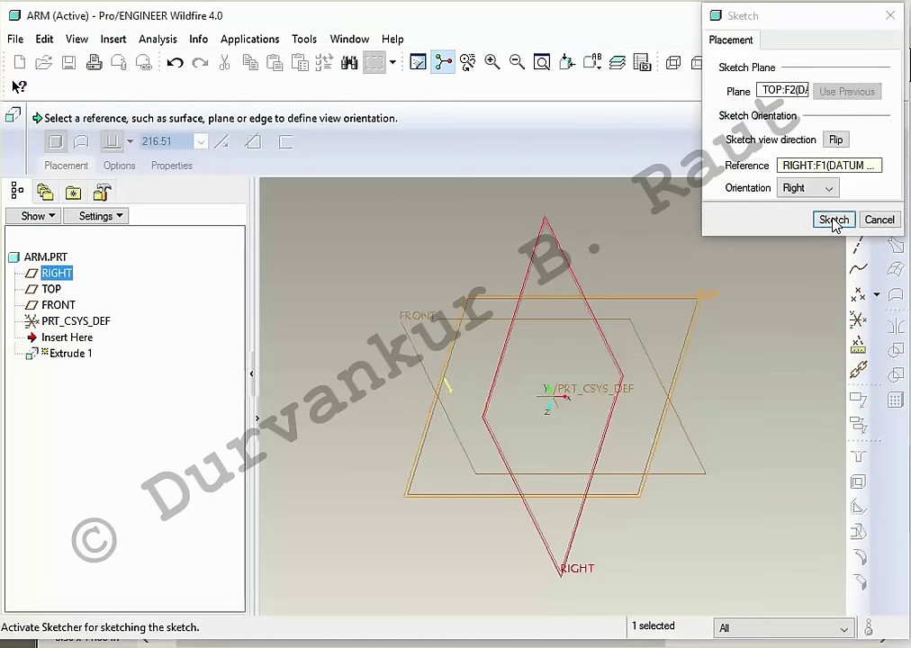
left_click(833, 220)
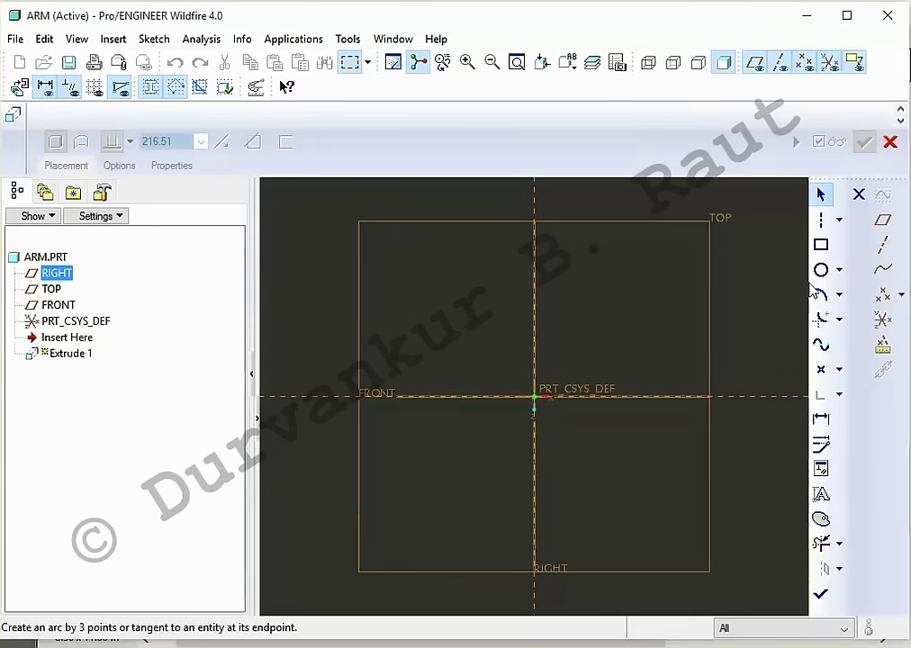
Step: Draw two concentric circle pairs, one at the origin and one to the right on the axis
left_click(821, 269)
left_click(536, 397)
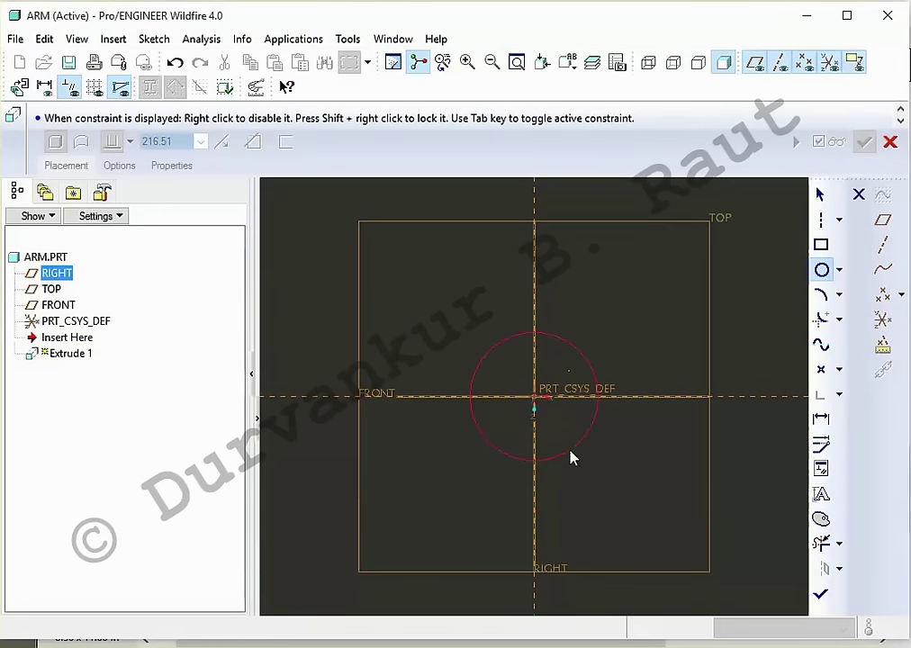
left_click(537, 397)
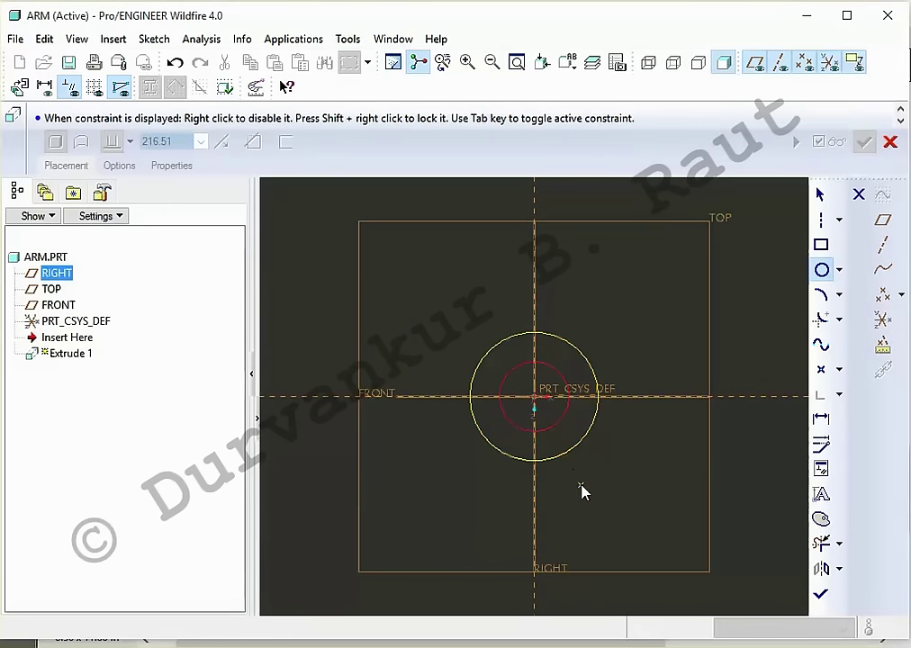
scroll(393, 474, "down", 2)
left_click(682, 421)
left_click(693, 438)
left_click(695, 482)
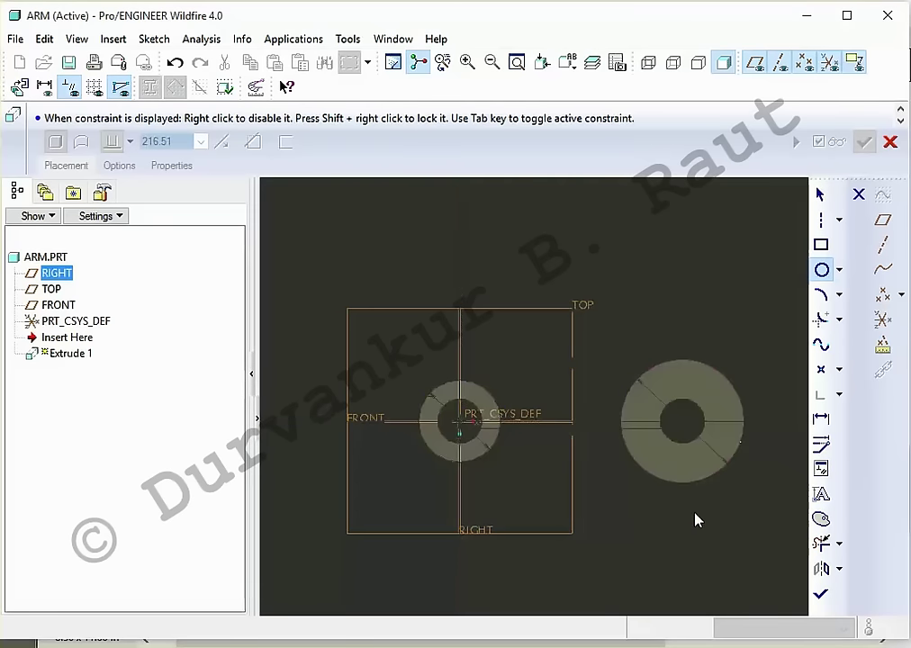
middle_click(696, 519)
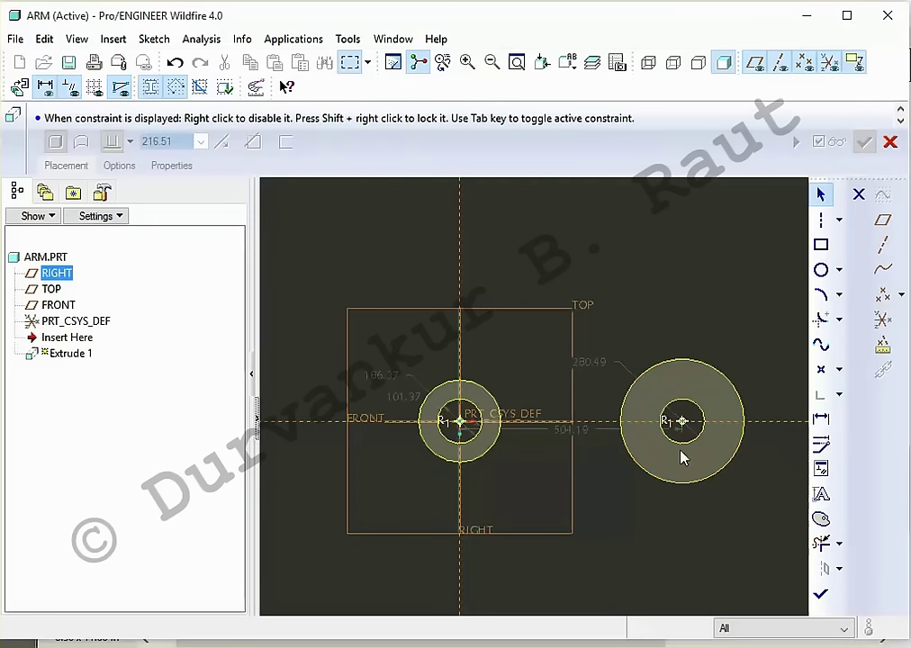
scroll(681, 453, "up", 3)
left_click_drag(657, 387, 590, 329)
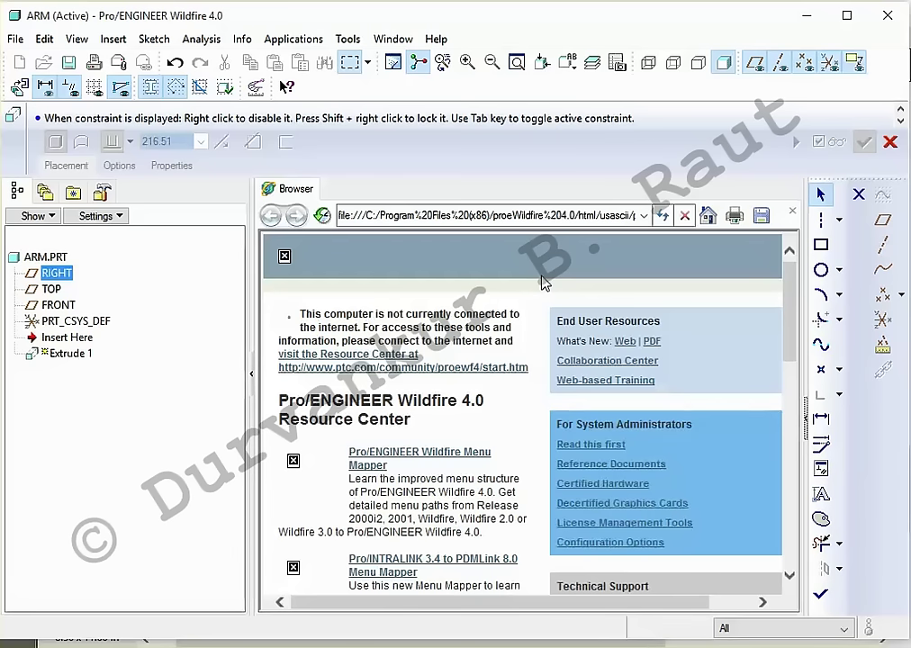
Step: Check the arm drawing, then set the right ring's outer diameter to 87.5
key("alt+Tab")
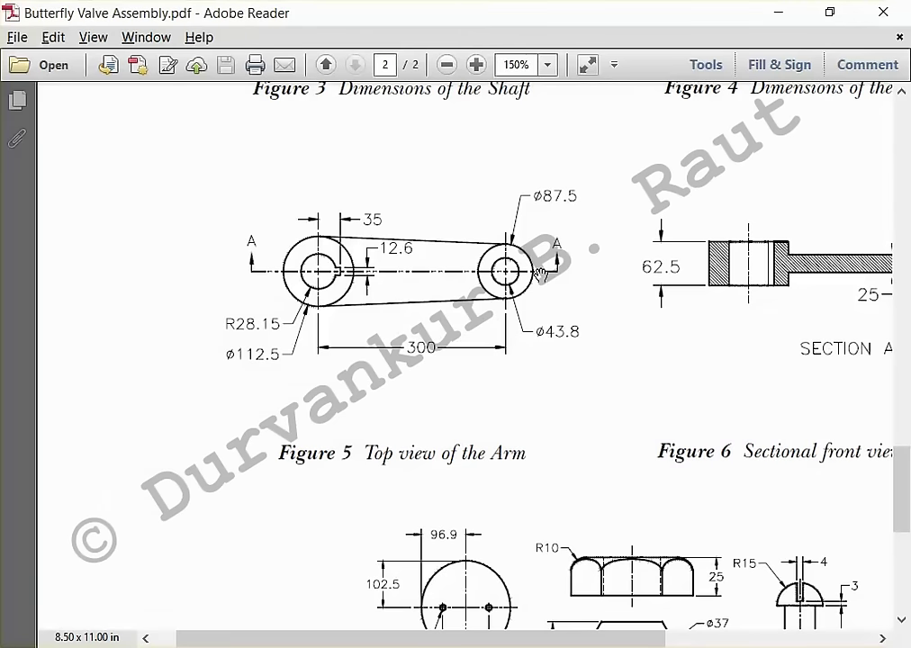
key("alt+Tab")
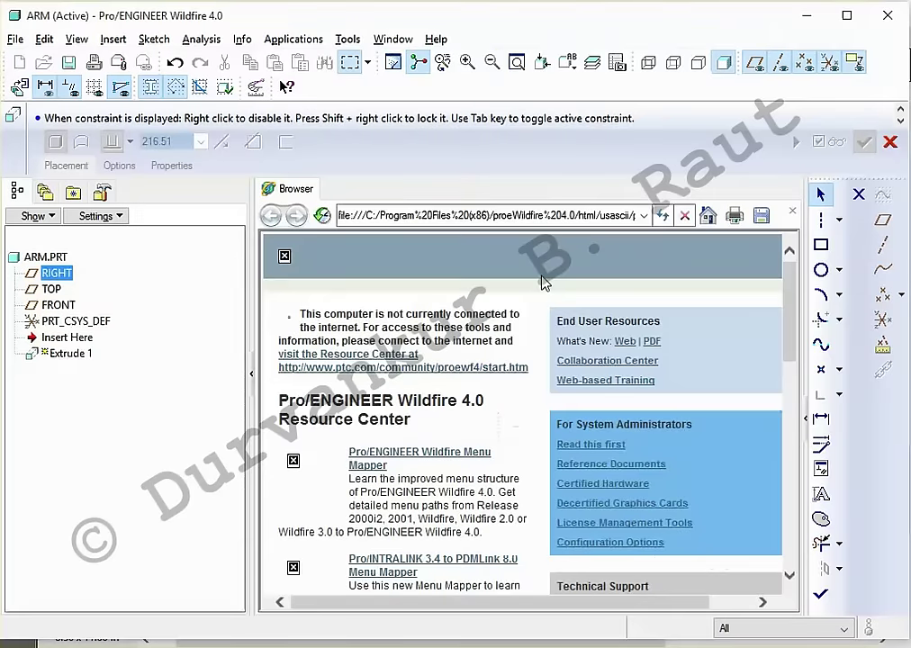
key("alt+Tab")
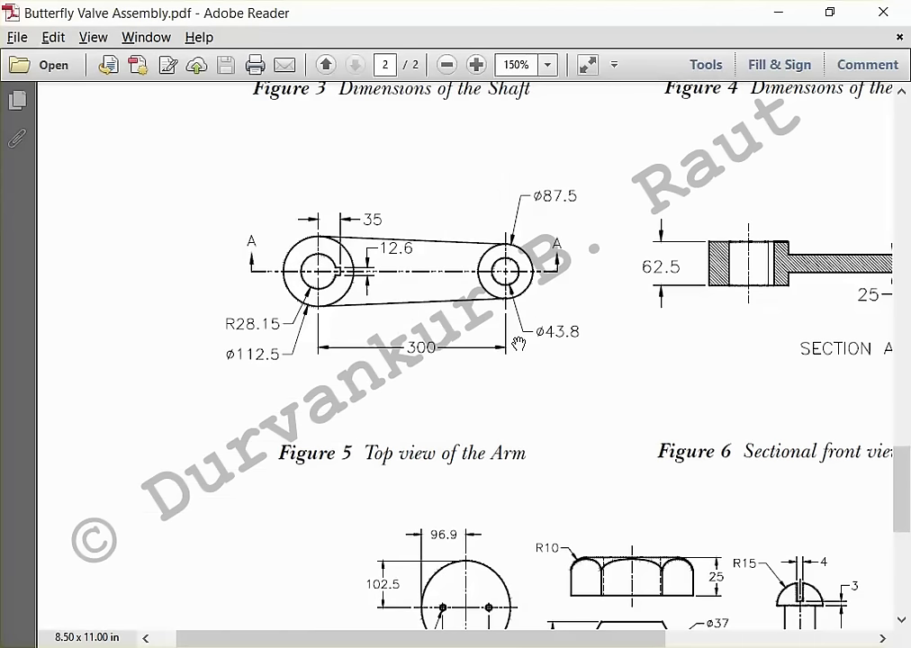
key("alt+Tab")
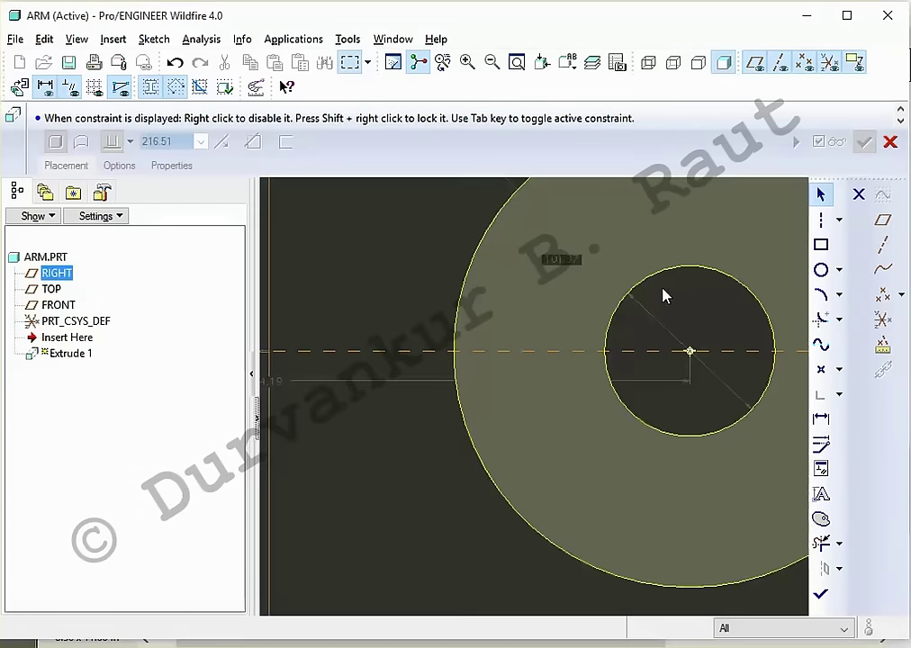
scroll(368, 435, "up", 3)
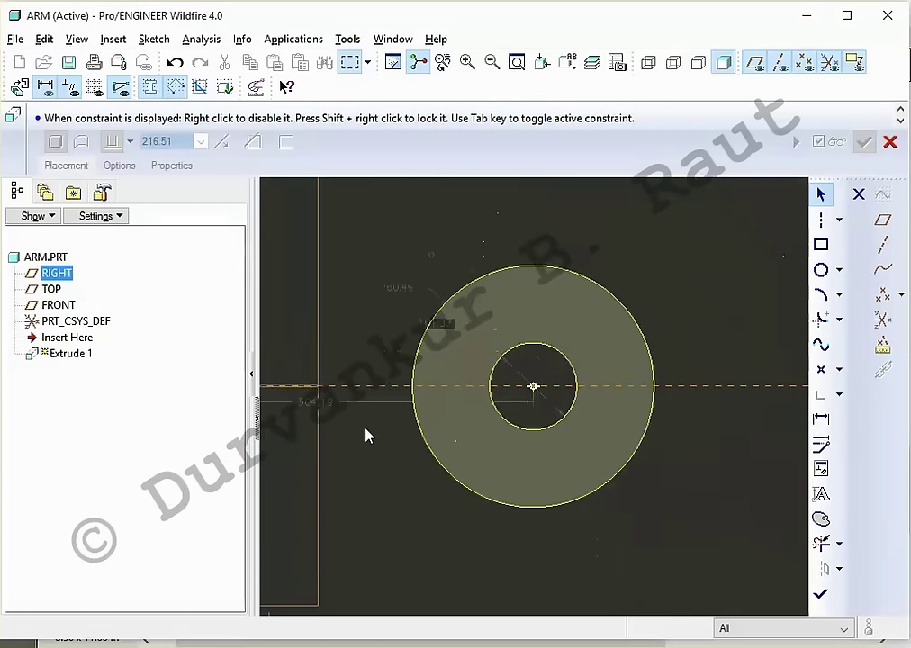
double_click(394, 288)
type("87")
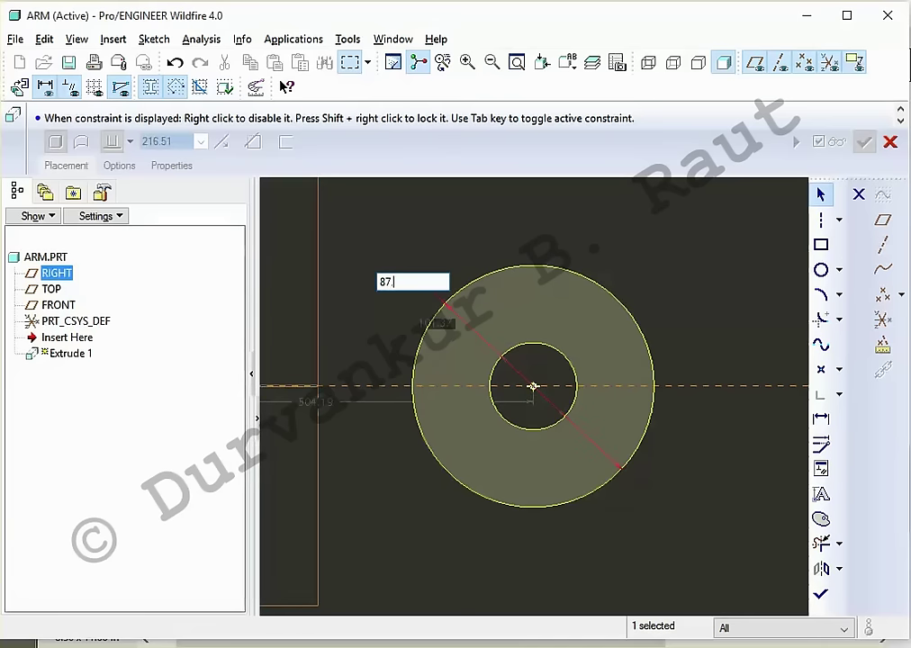
type("5")
key("Return")
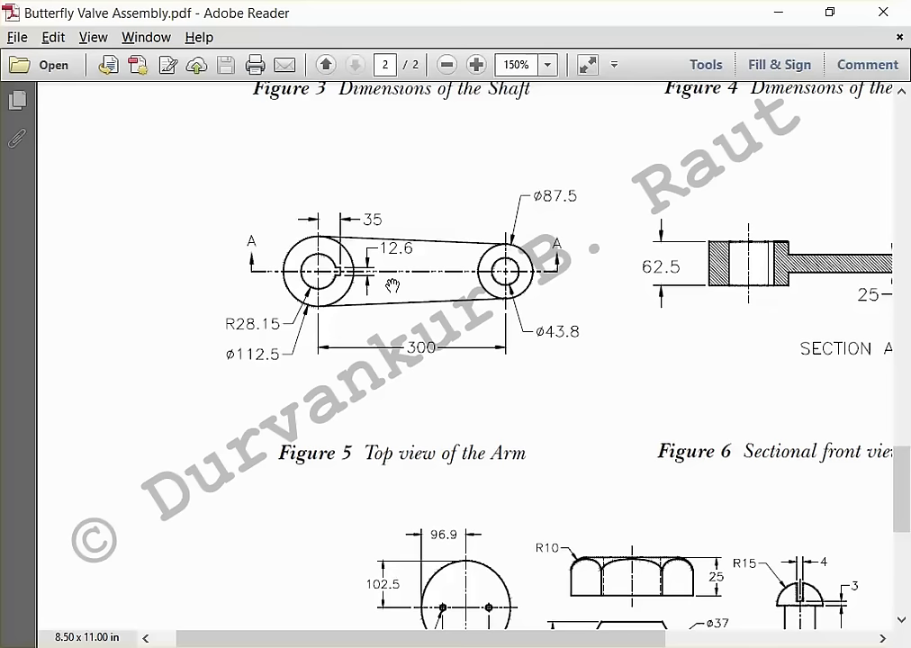
Step: Set the right ring's inner diameter to 43.8 and verify it against the drawing
key("alt+Tab")
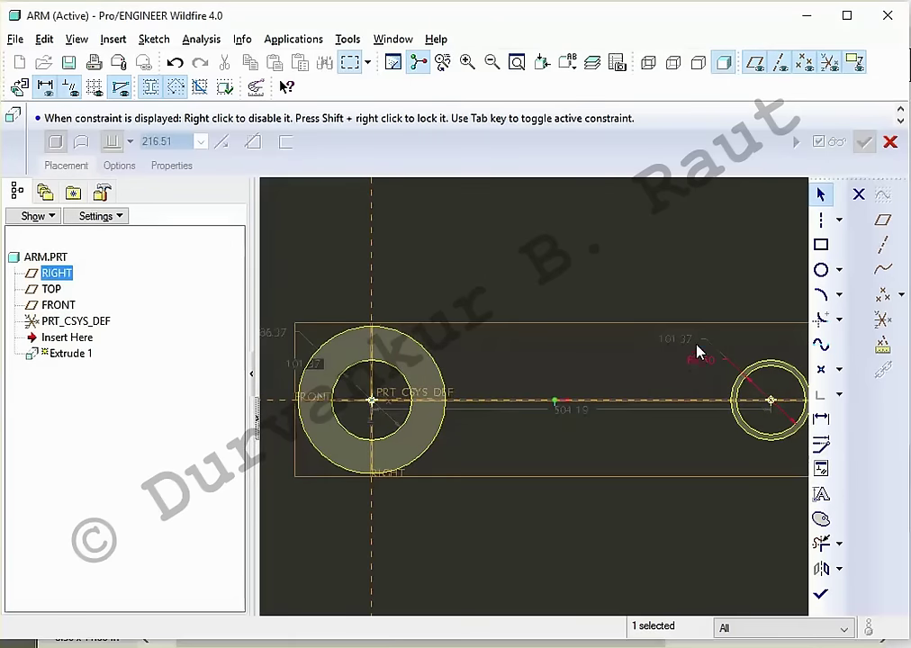
double_click(689, 343)
type("43.")
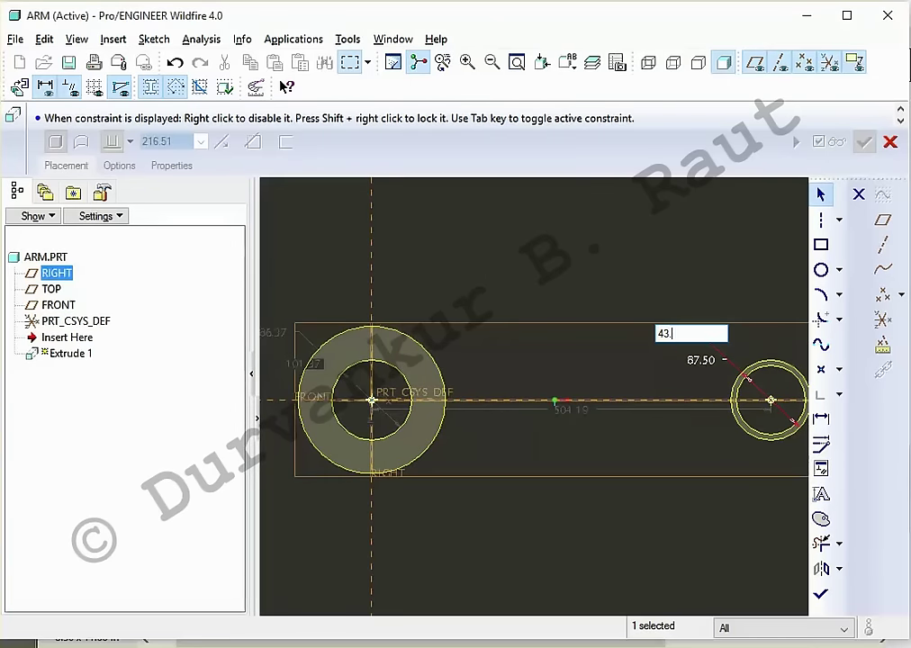
type("8")
key("Return")
key("alt+Tab")
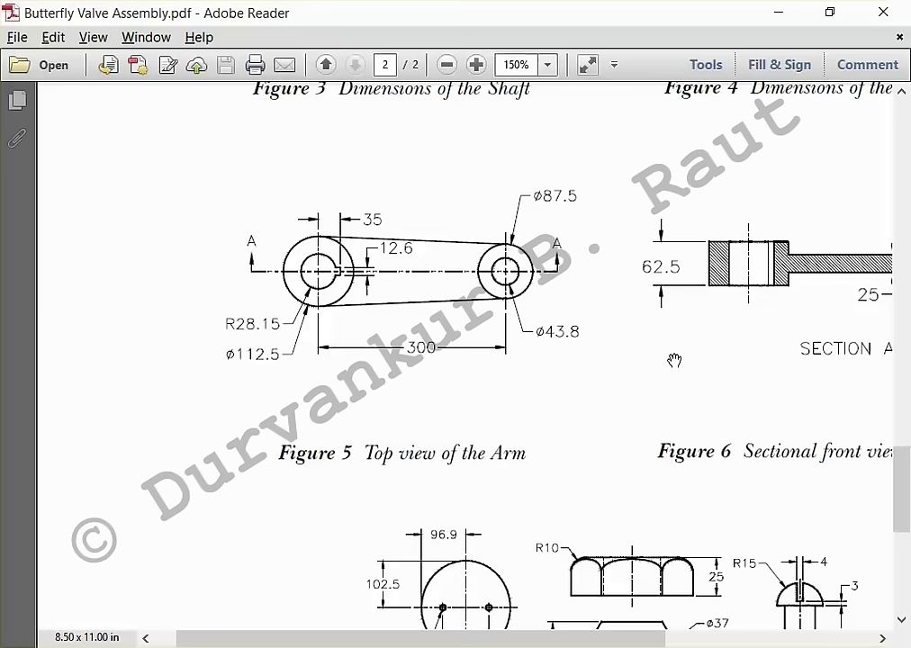
key("alt+Tab")
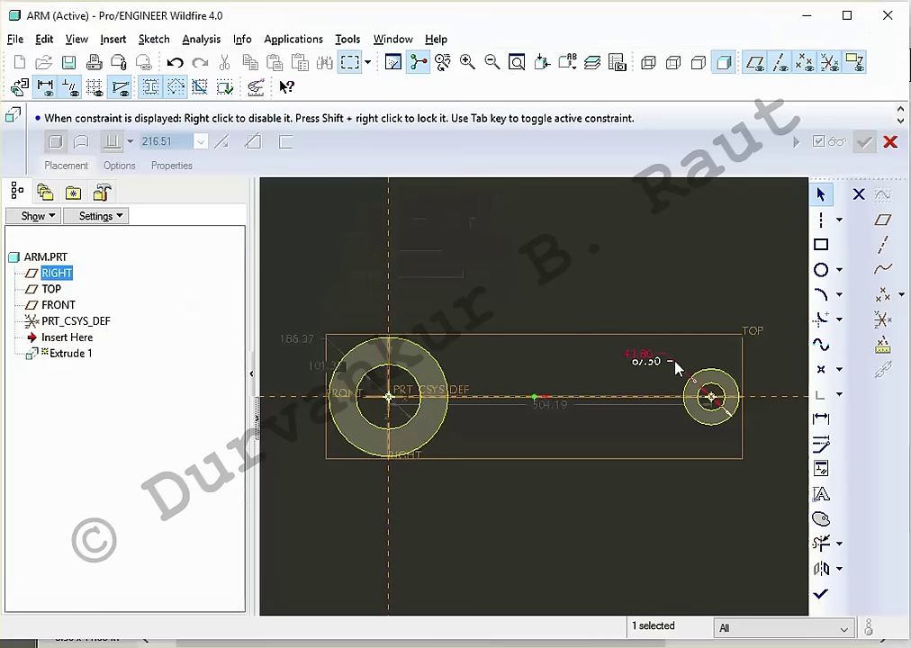
Step: Size the left boss with a 28.15 hole and 112.5 outer diameter
double_click(333, 365)
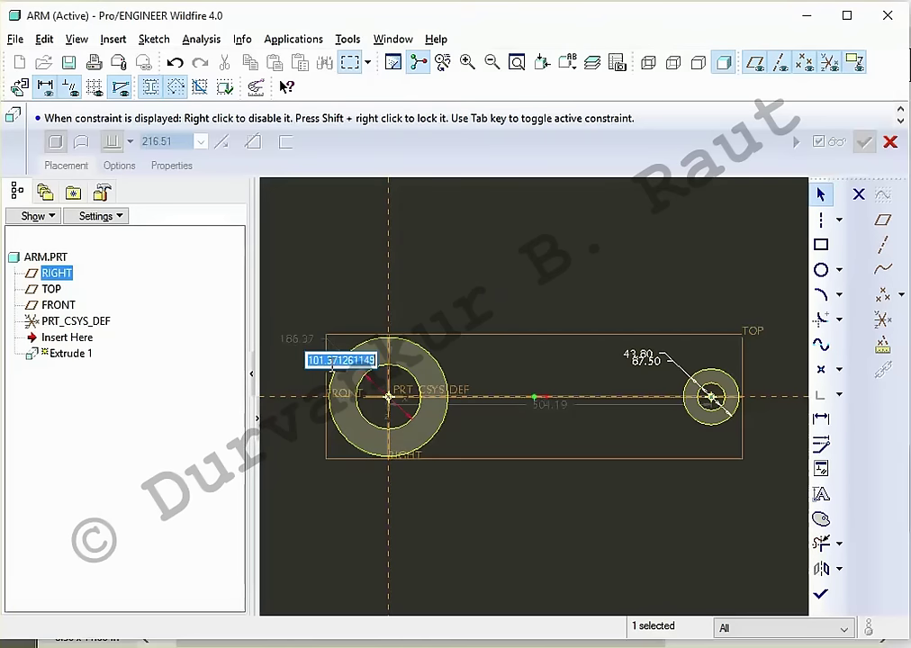
type("28.1")
key("Return")
key("alt+Tab")
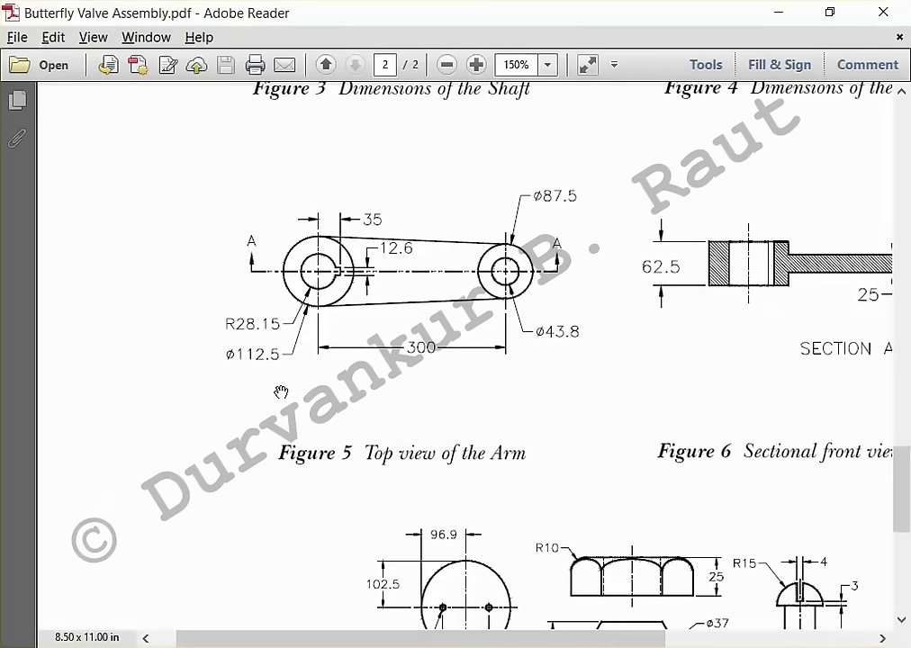
key("alt+Tab")
double_click(304, 340)
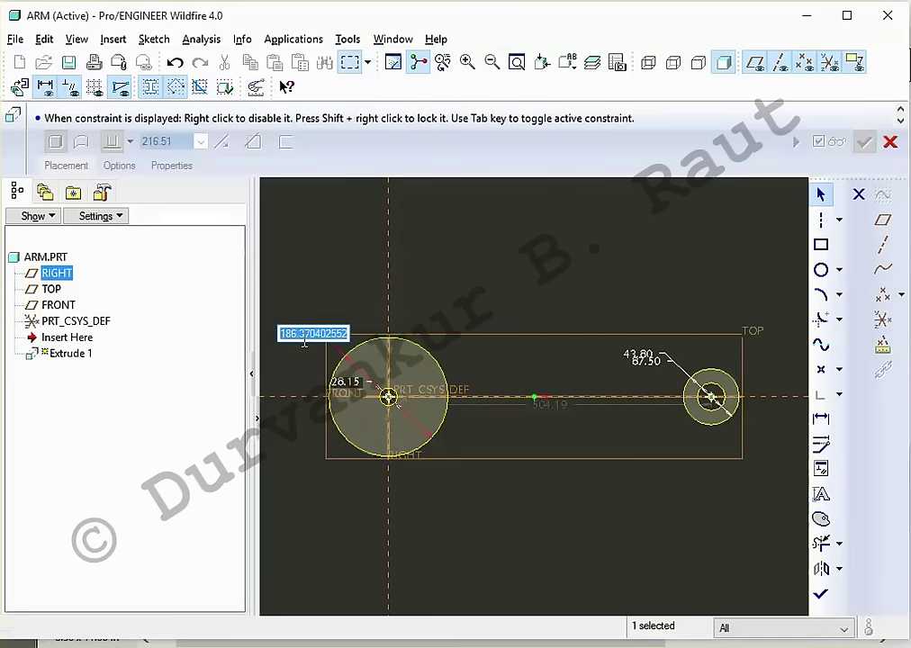
type("112")
key("Return")
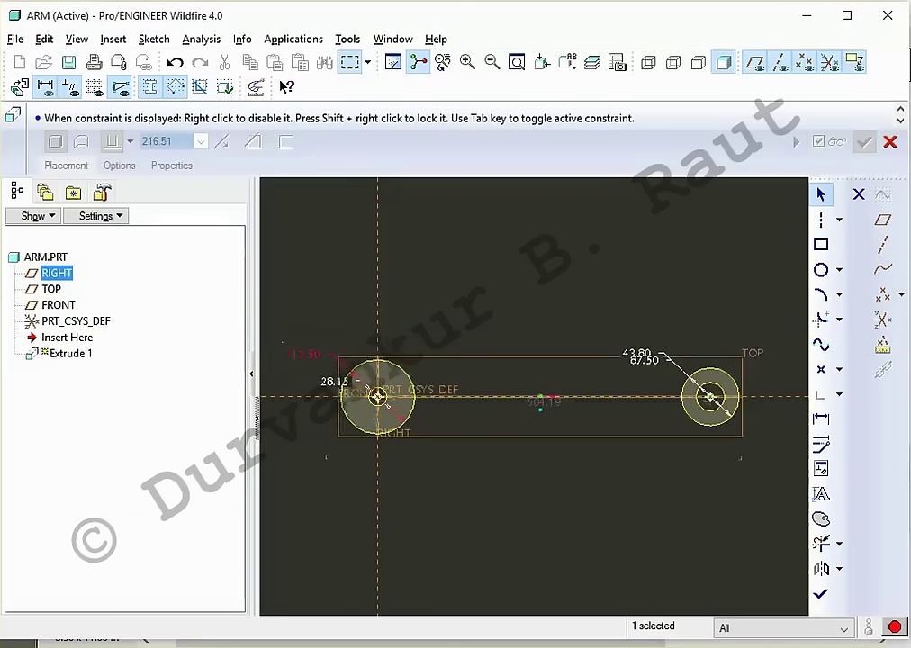
Step: Double the hole to 56.30, set the boss centres 300 apart, and finish the sketch
key("alt+Tab")
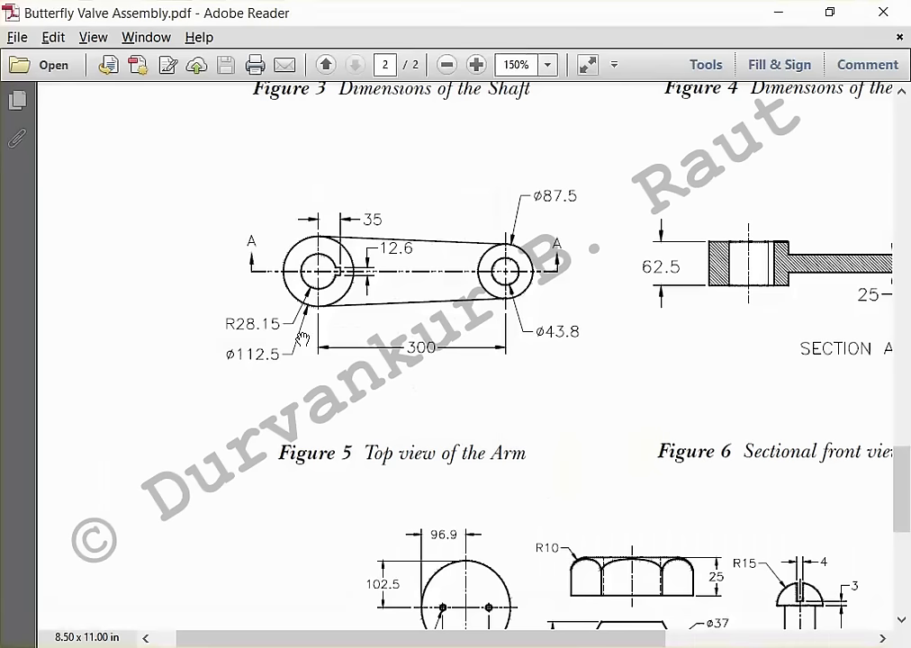
key("alt+Tab")
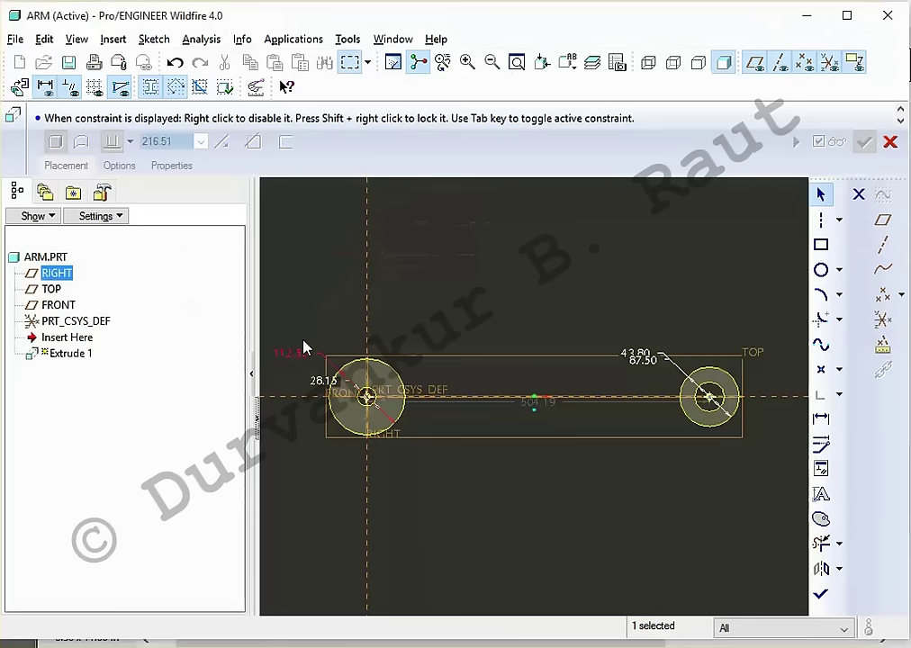
double_click(333, 382)
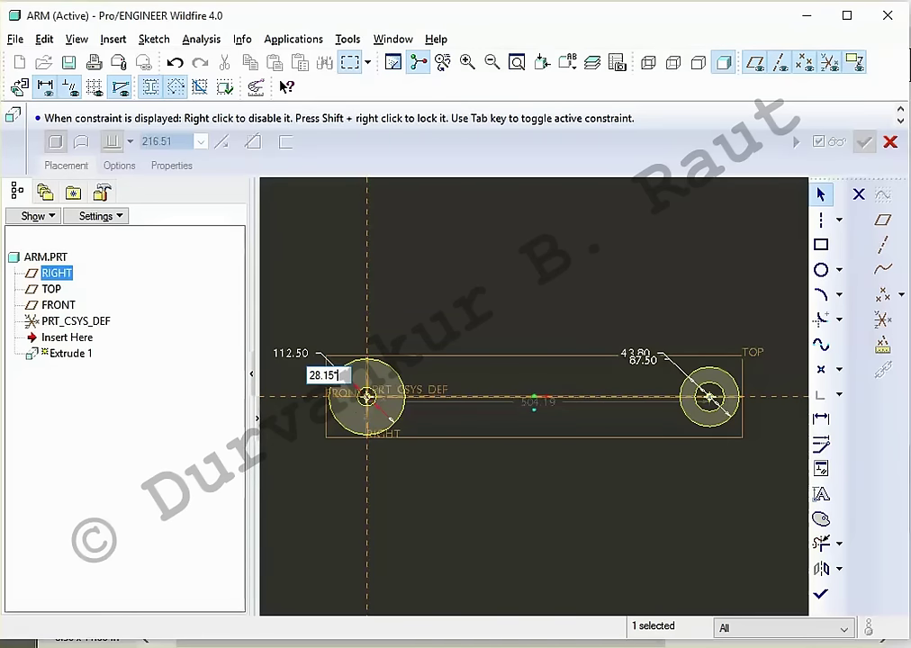
key("Return")
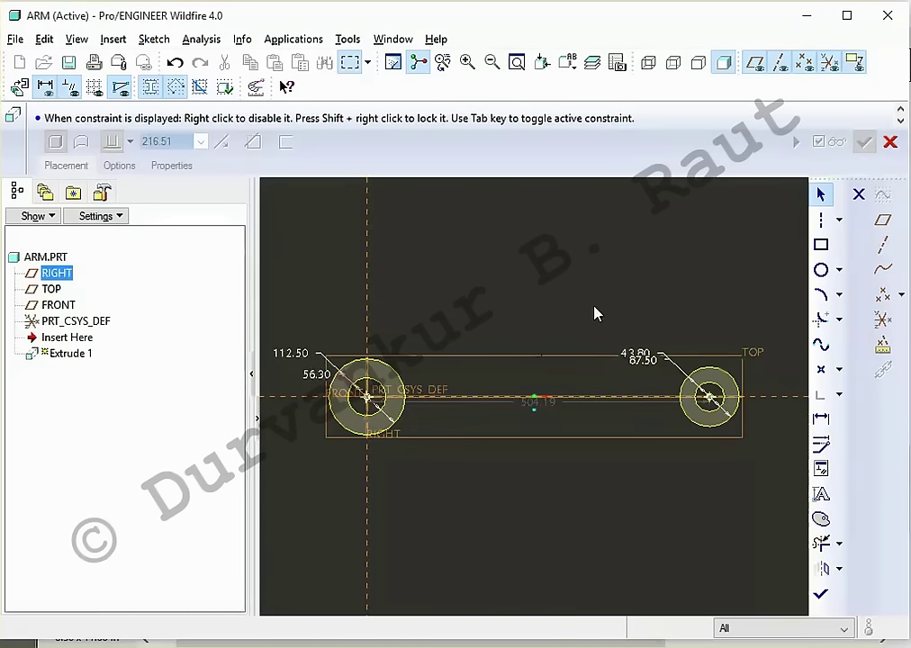
key("alt+Tab")
key("alt+Tab")
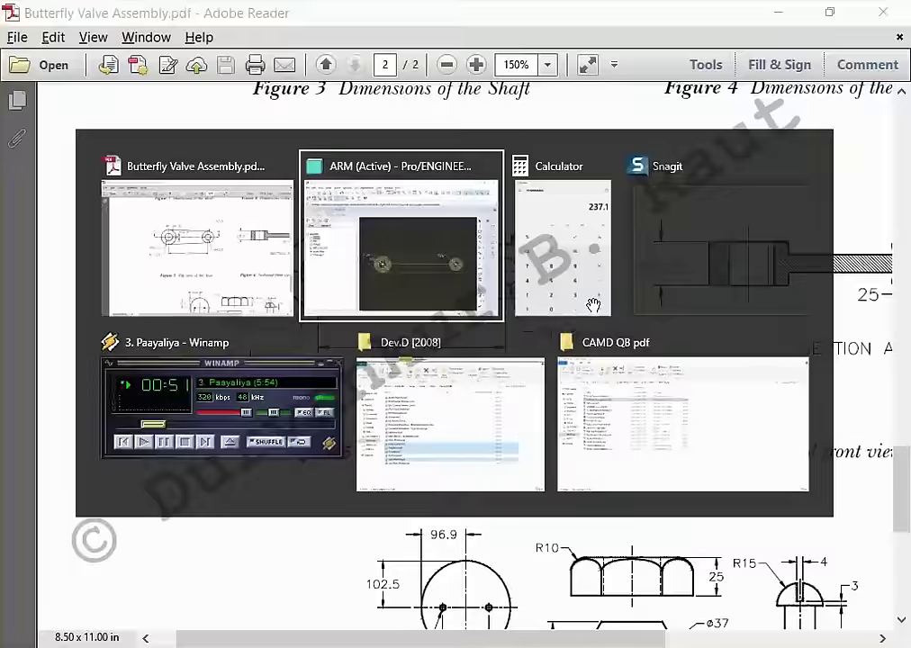
double_click(545, 407)
type("3")
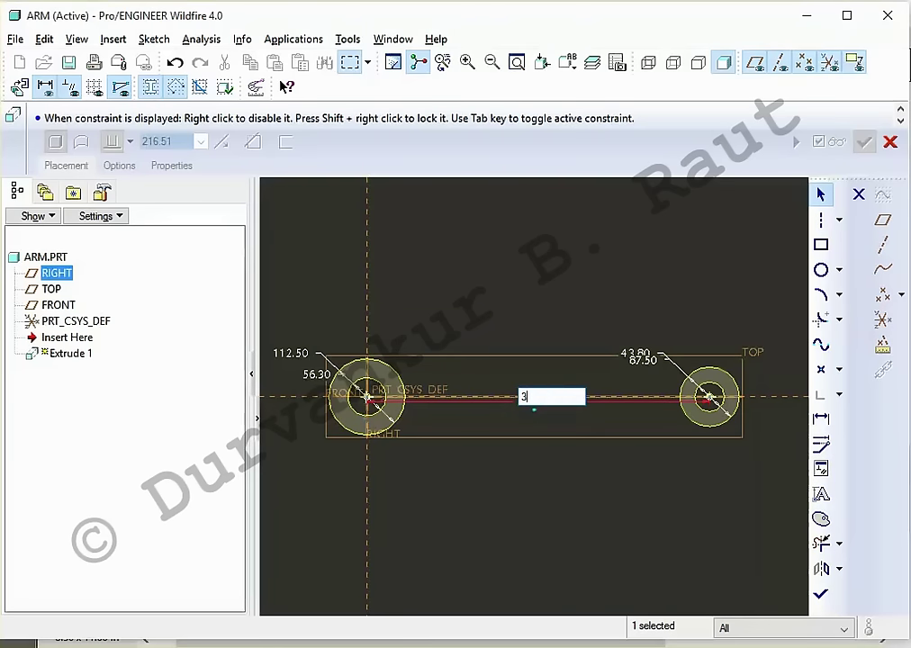
key("Return")
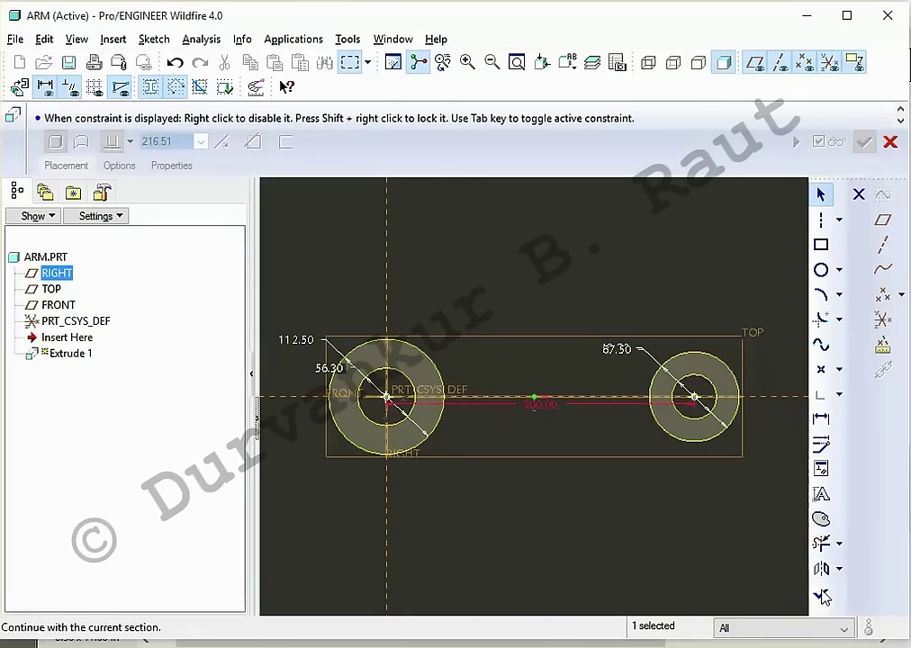
left_click(821, 594)
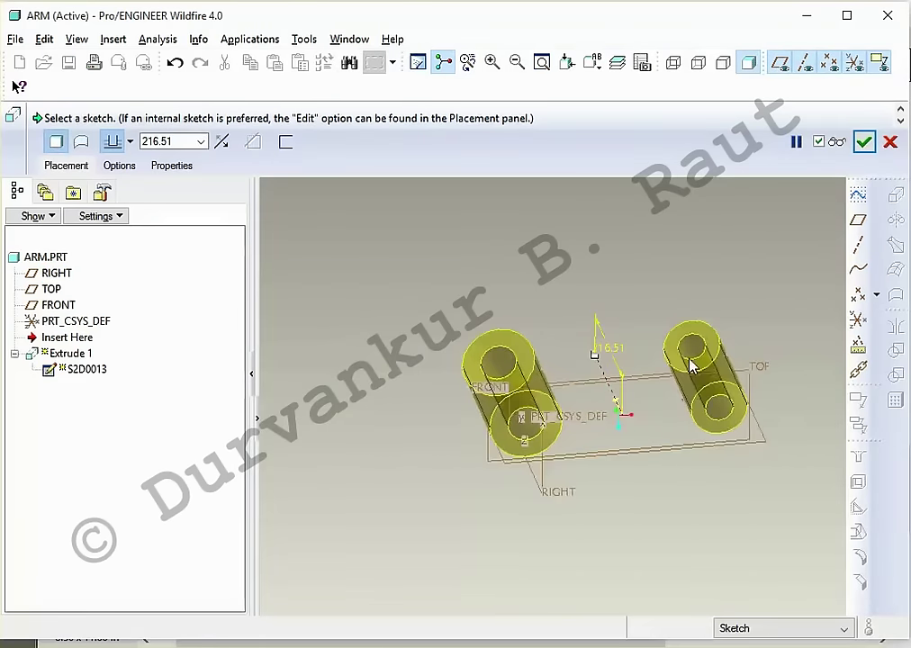
Step: Extrude both rings 62.50 deep into hollow bosses, taking the height from the PDF drawing
key("alt+Tab")
left_click_drag(721, 317, 529, 345)
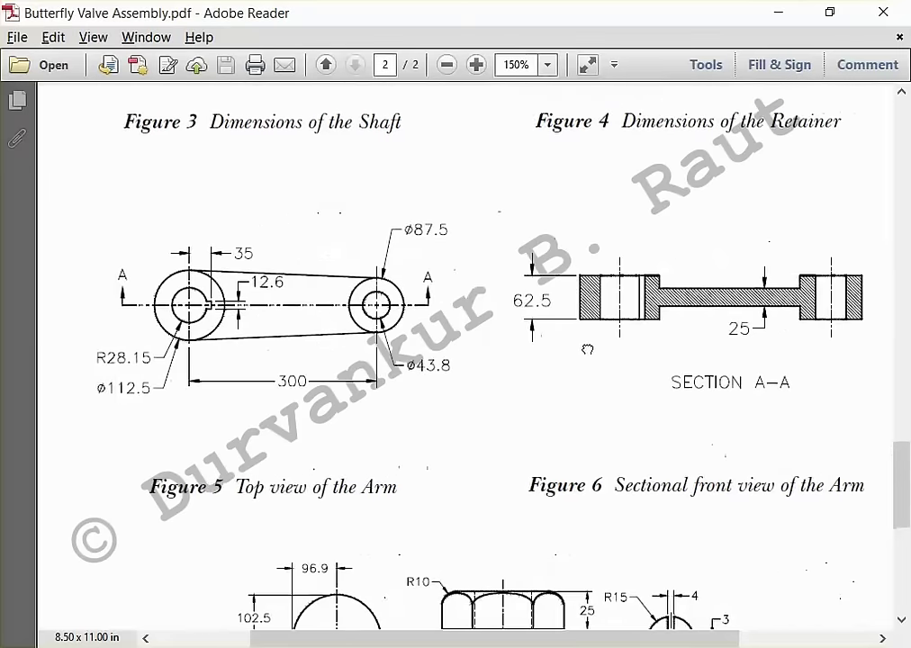
key("alt+Tab")
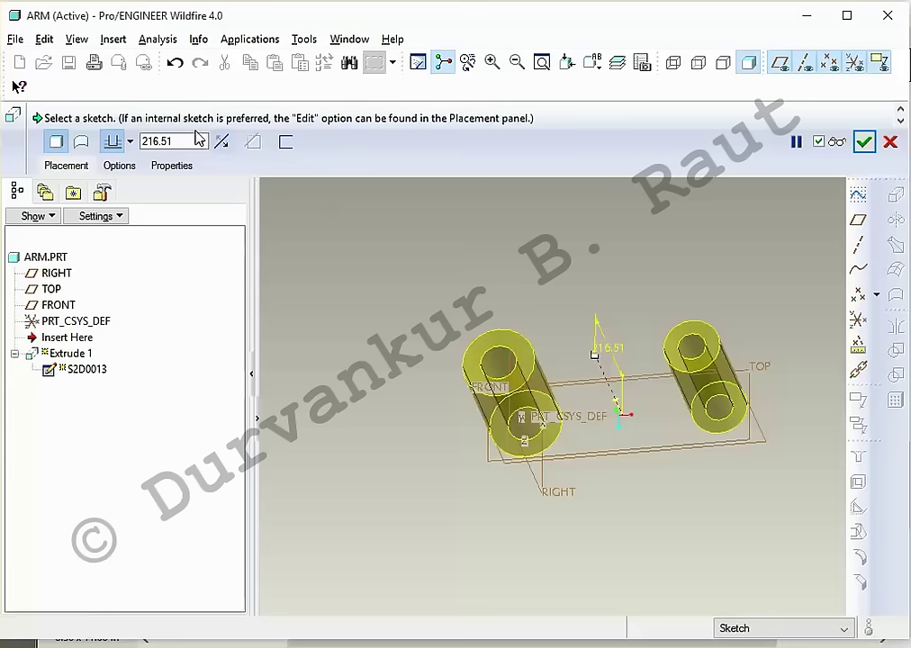
double_click(188, 141)
type("6")
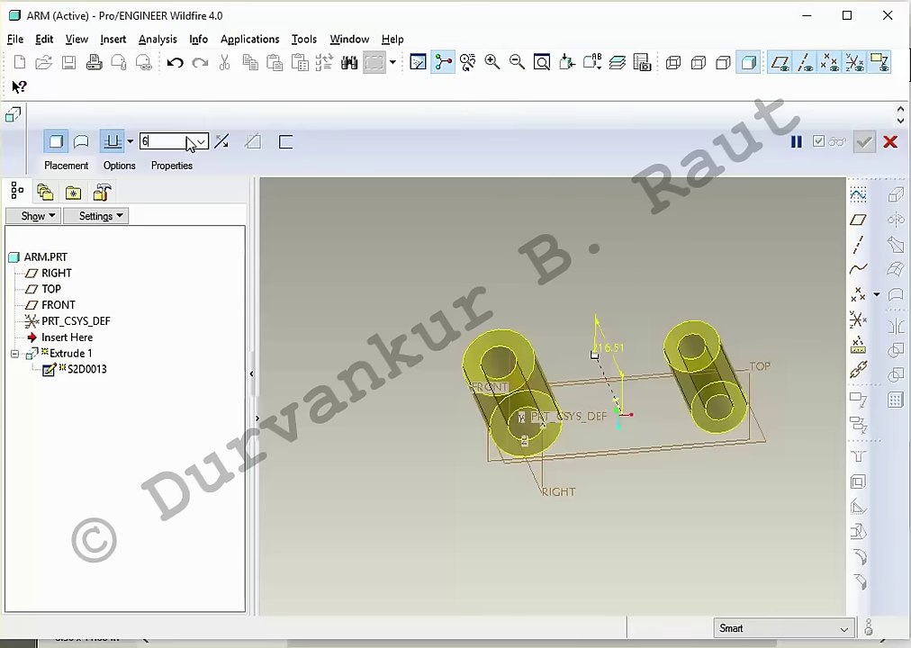
type("2.50")
key("Return")
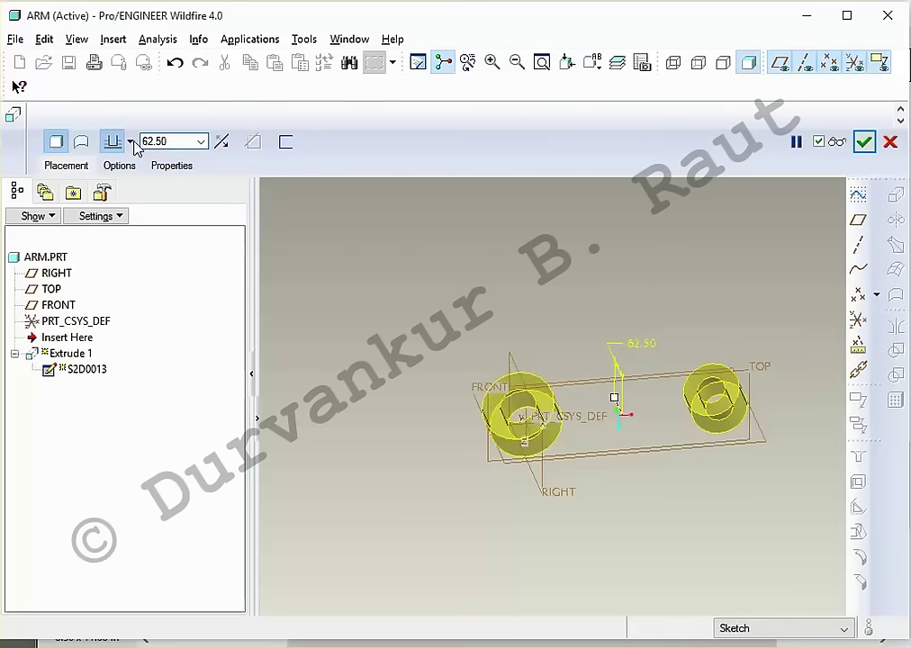
middle_click(517, 300)
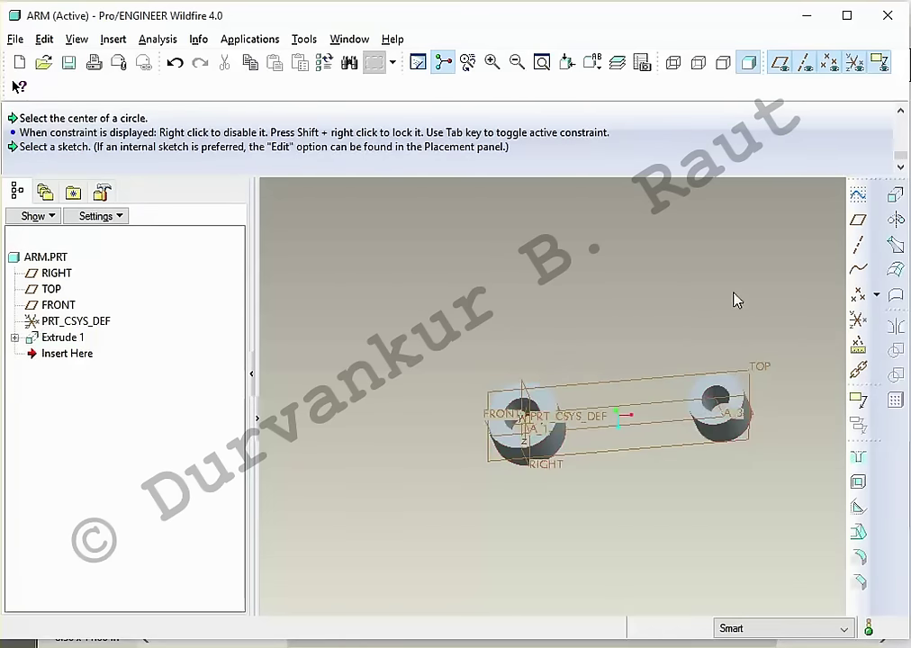
Step: Start a second extrusion on the previous sketch plane in hidden-line view, reusing the left boss's outer edge
left_click(896, 196)
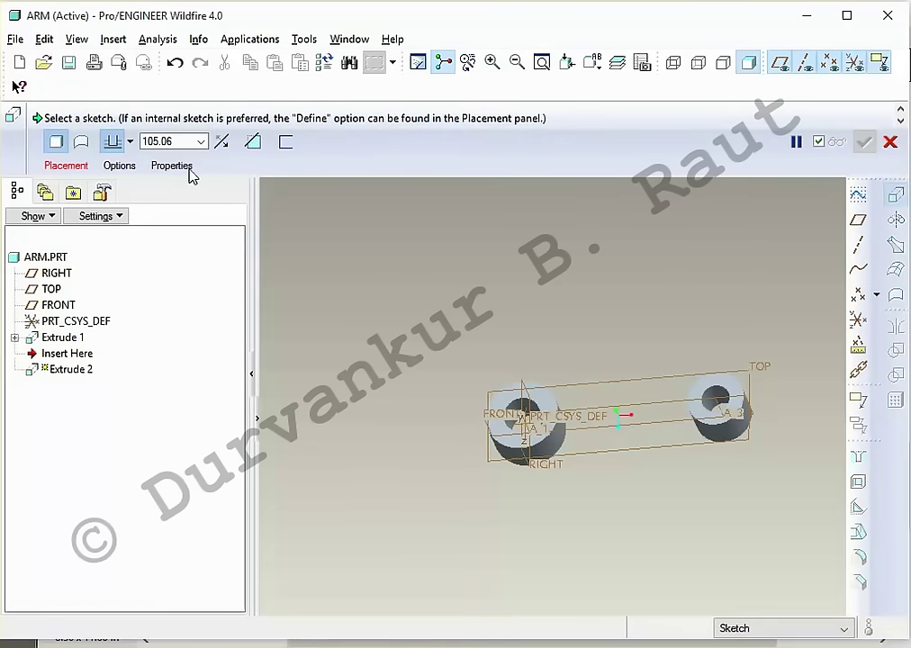
left_click(69, 168)
left_click(218, 215)
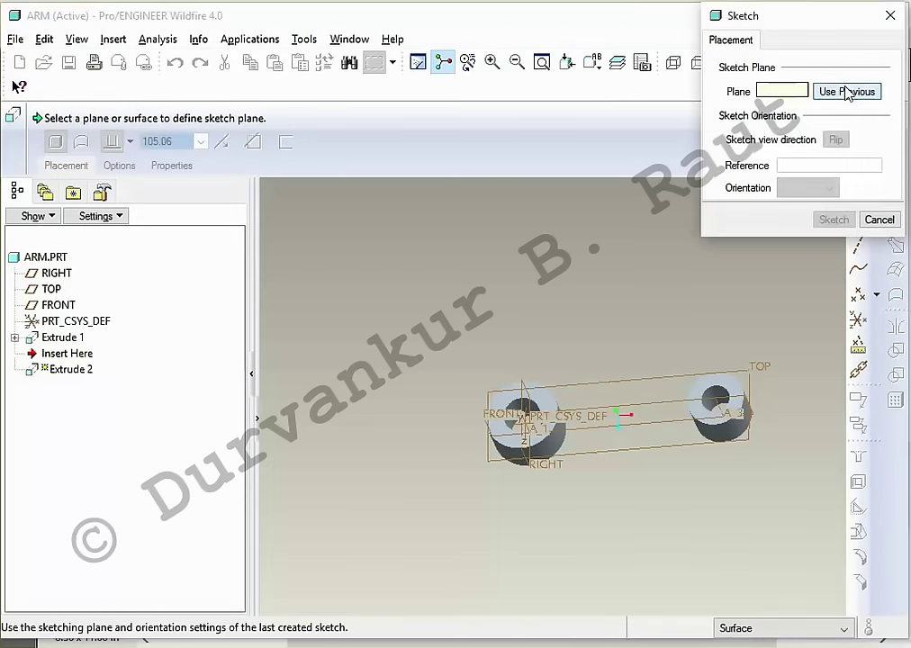
left_click(843, 91)
scroll(772, 402, "down", 2)
scroll(756, 408, "down", 2)
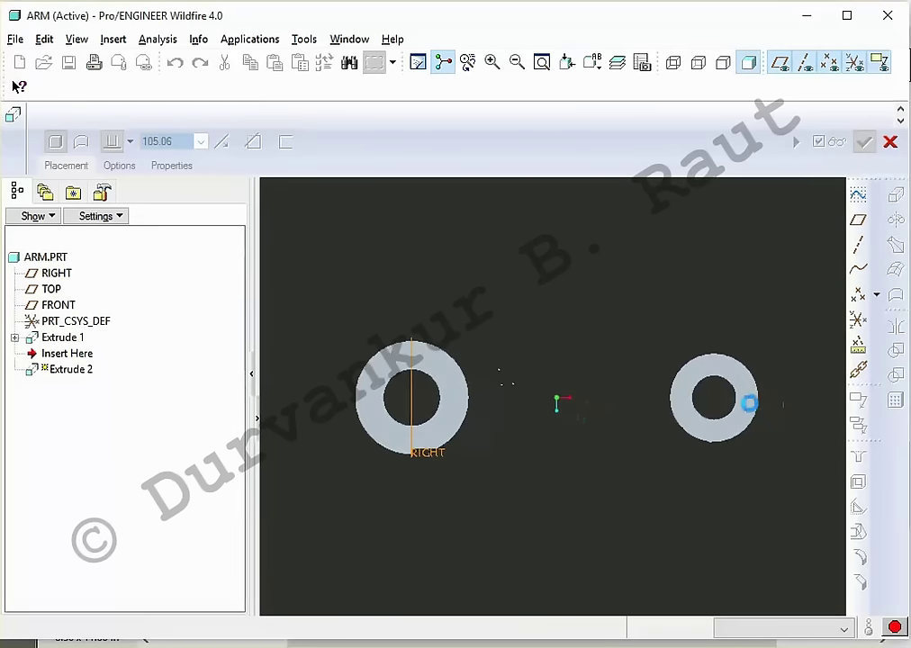
left_click(673, 62)
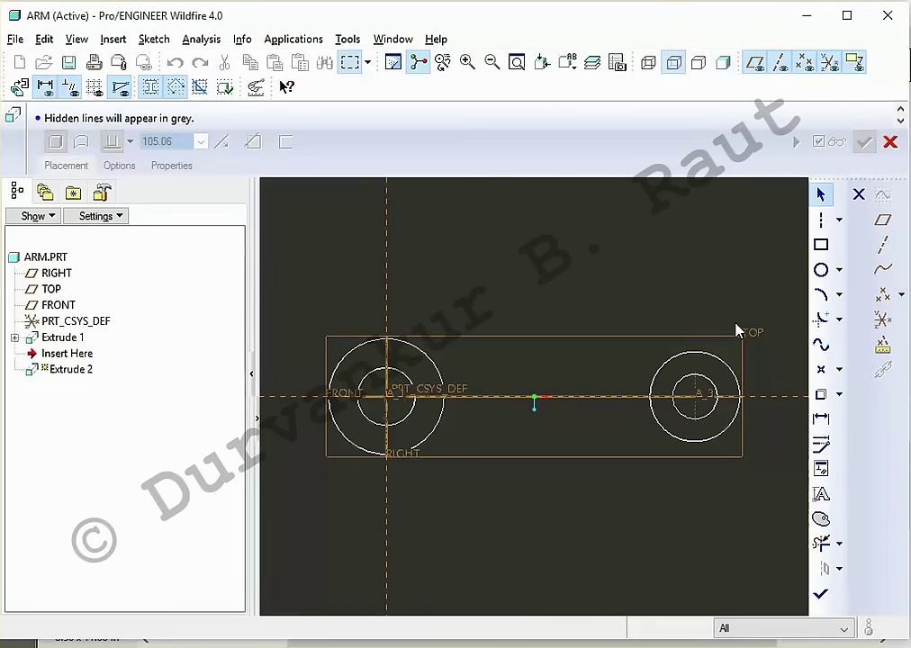
left_click(820, 395)
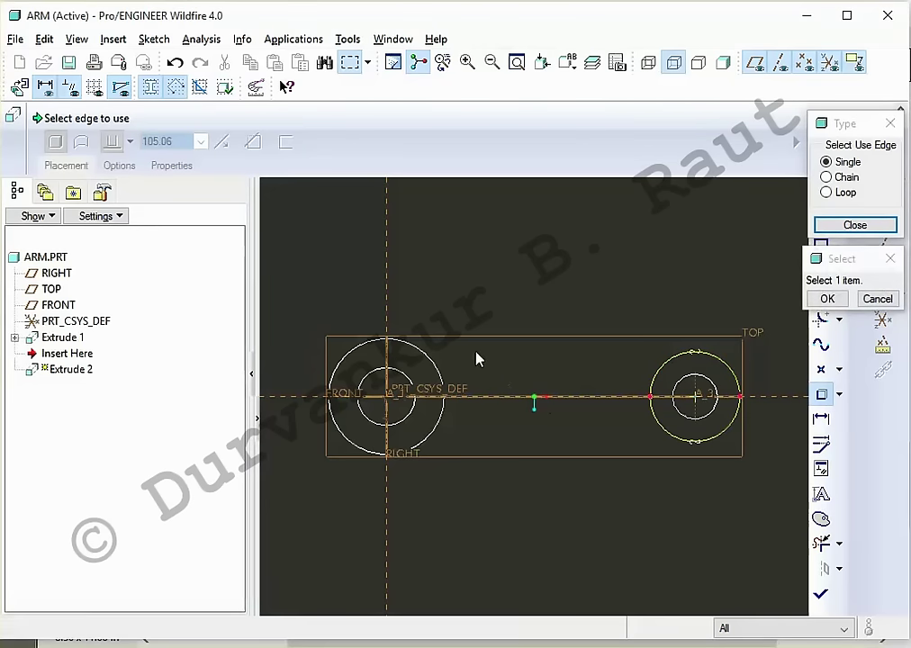
left_click(431, 362)
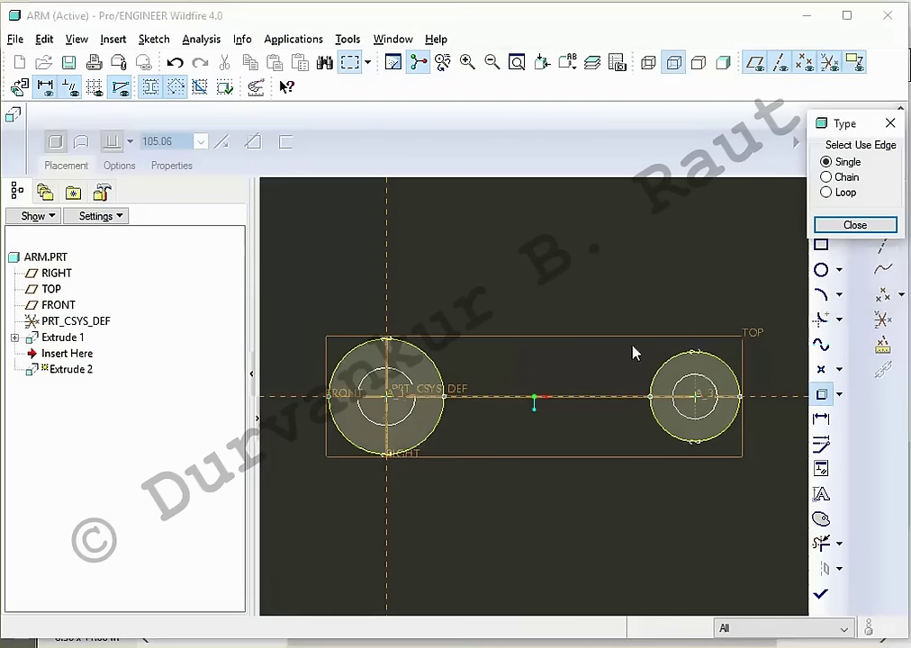
Step: Draw upper and lower web lines from the left boss to the right boss
middle_click(766, 282)
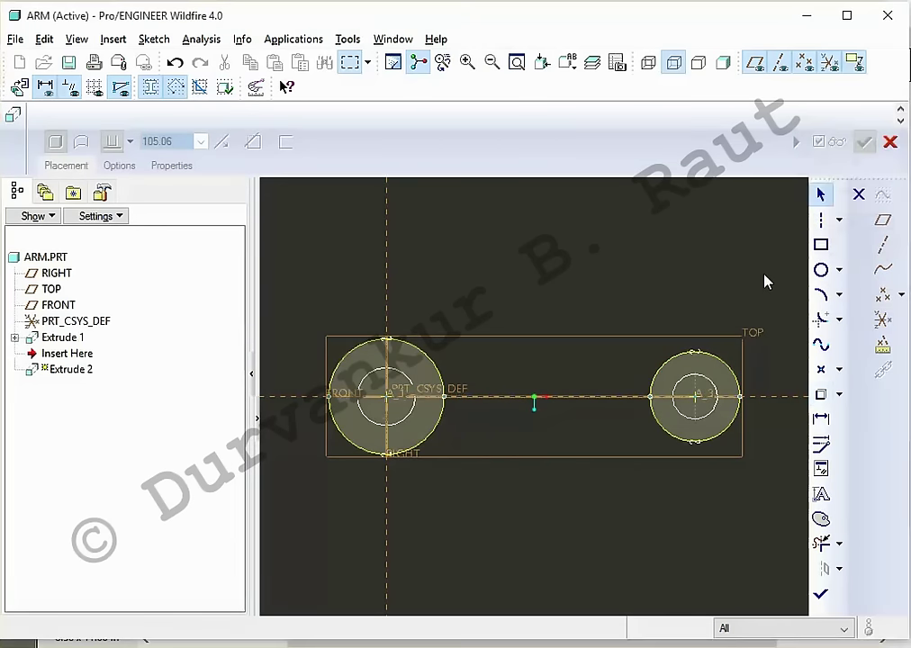
left_click(817, 225)
left_click(744, 221)
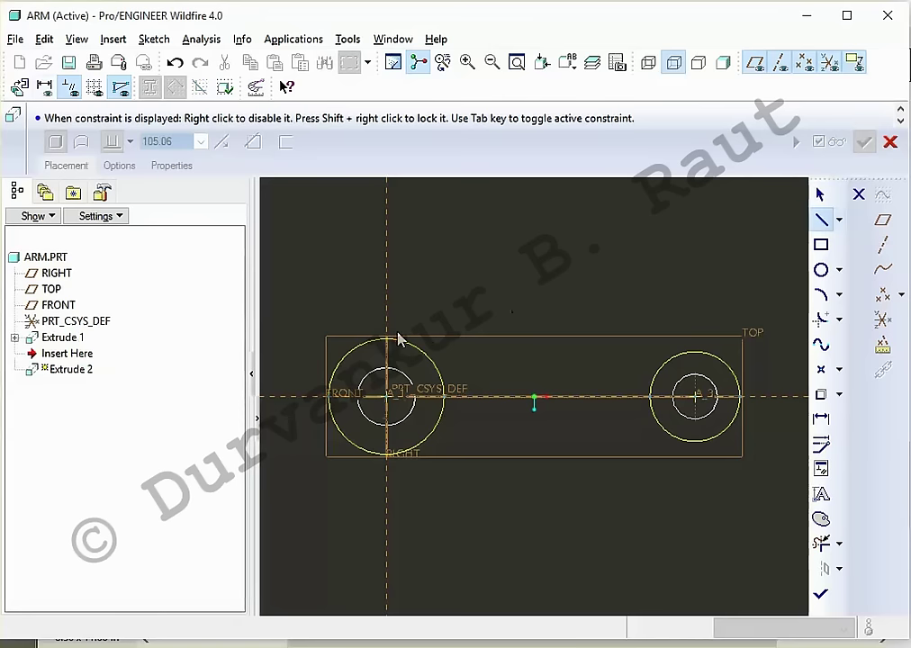
left_click(360, 316)
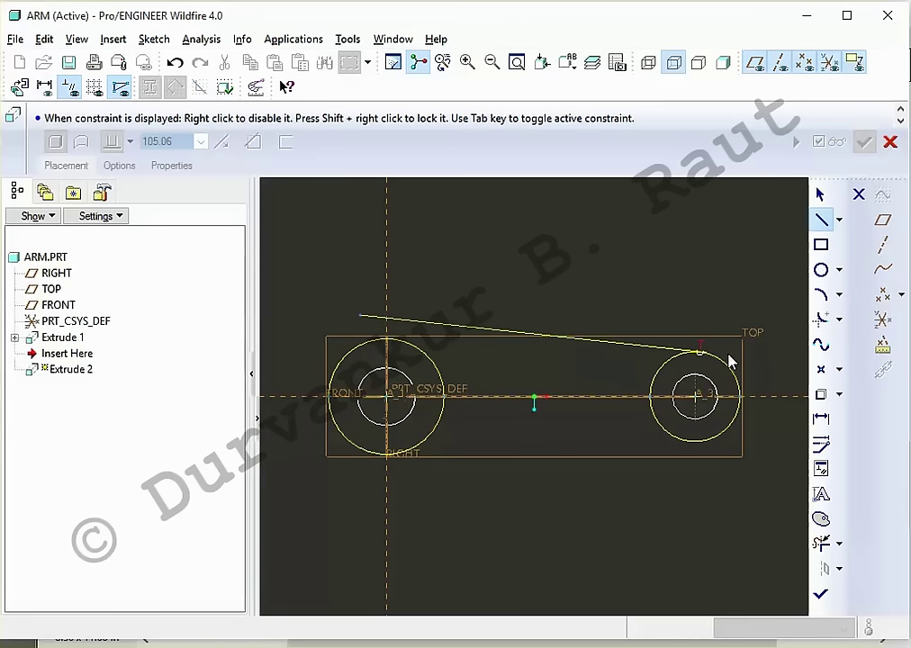
middle_click(696, 454)
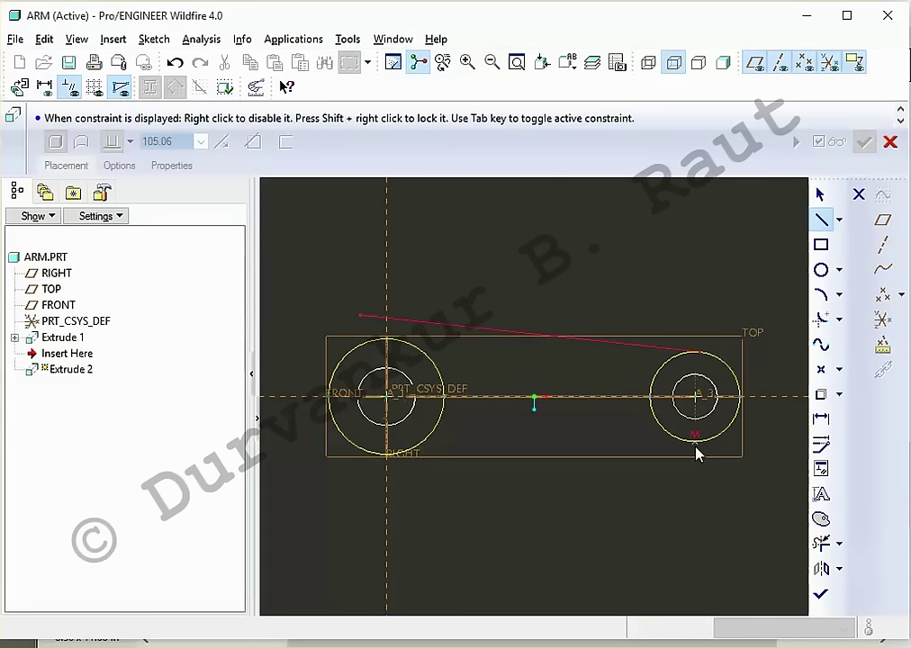
left_click(360, 469)
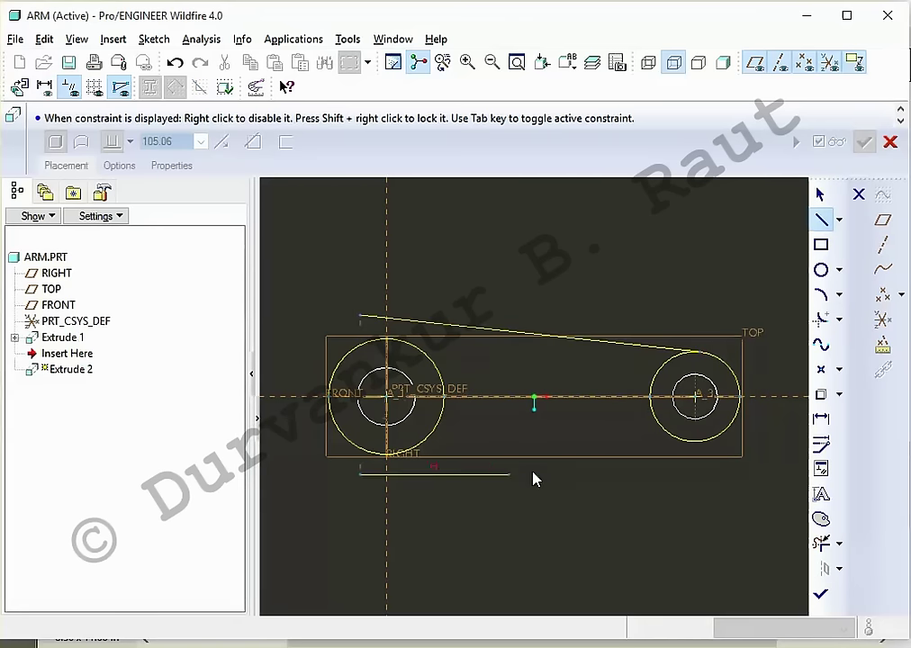
left_click(710, 447)
middle_click(681, 493)
Step: Make both web lines tangent to the left boss circle
left_click(821, 468)
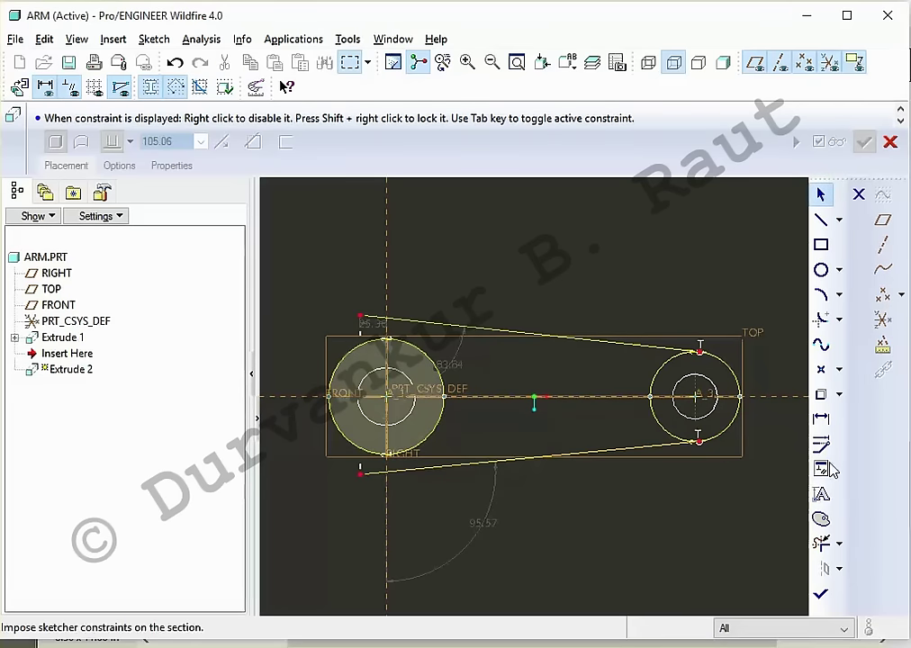
left_click(817, 73)
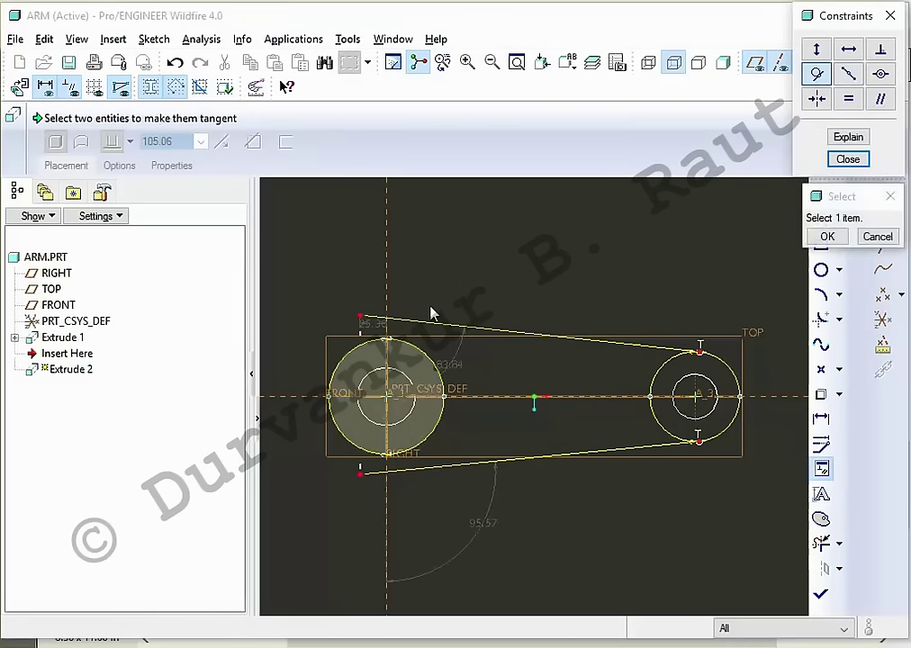
left_click(428, 326)
left_click(409, 351)
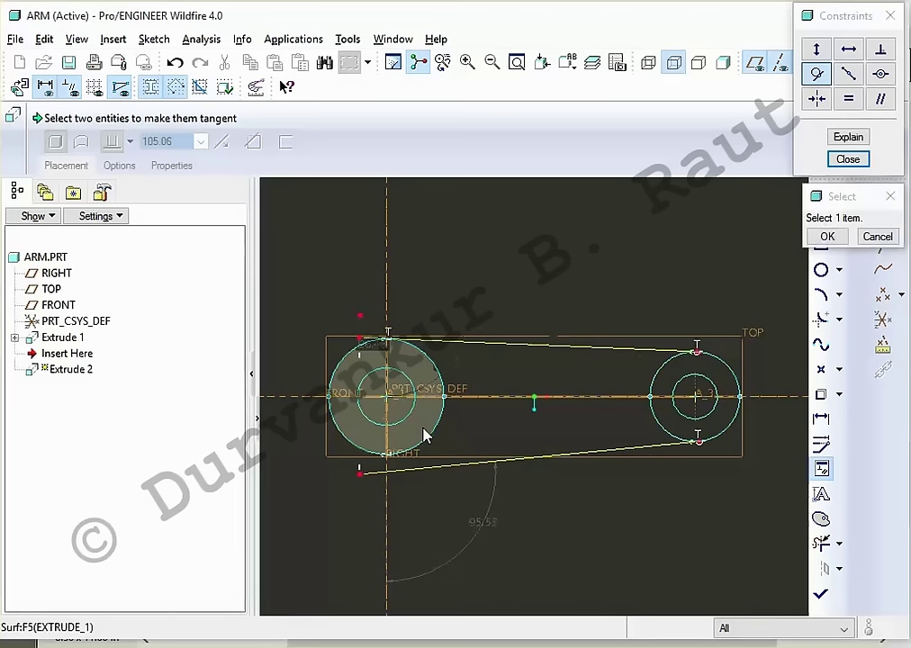
left_click(429, 447)
left_click(426, 468)
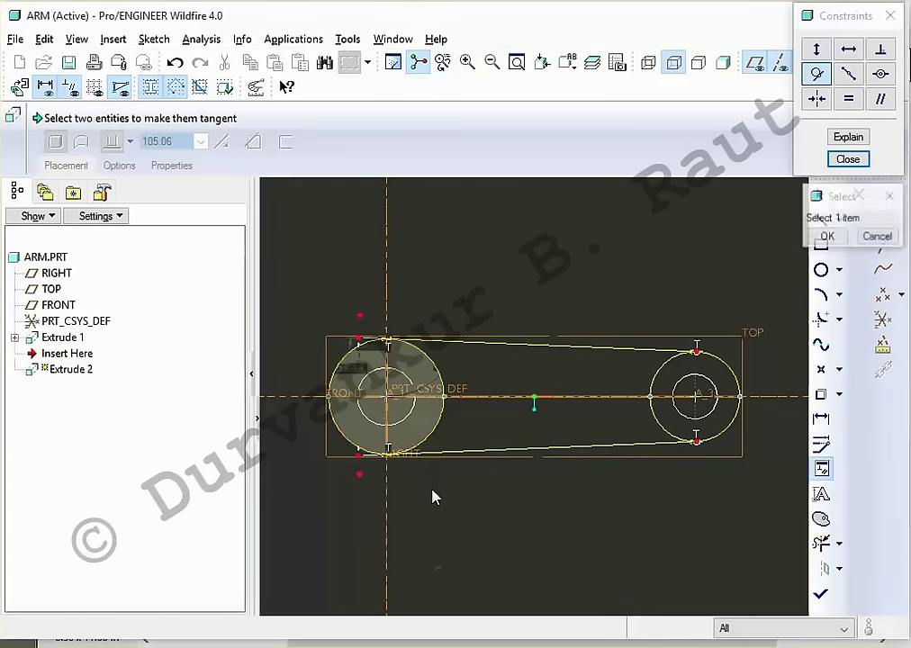
middle_click(433, 494)
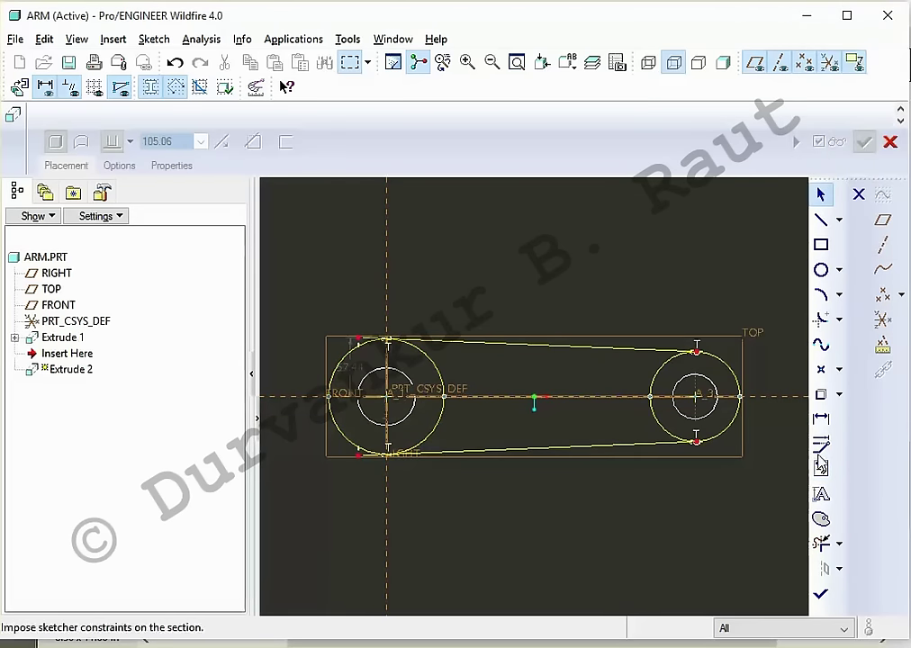
Step: Trim the arc segments inside the web, zooming in to remove a small leftover piece
left_click(818, 541)
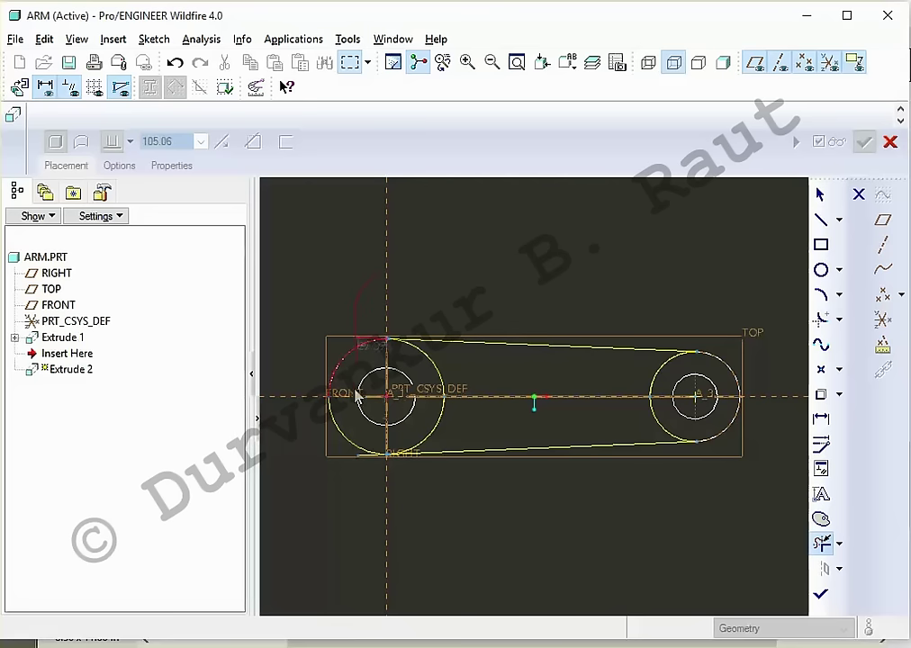
middle_click(315, 483)
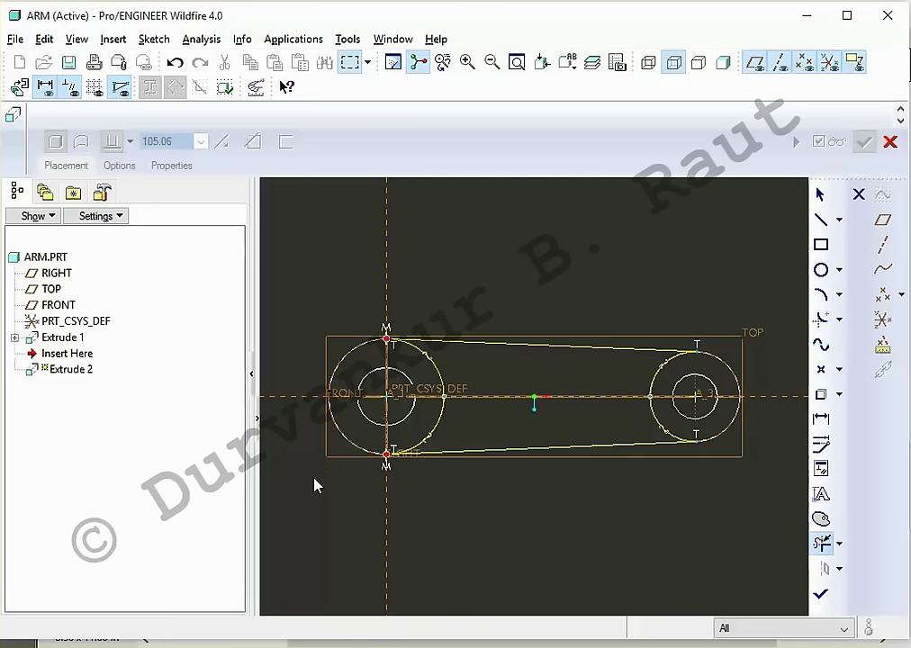
scroll(376, 457, "up", 5)
scroll(477, 495, "up", 2)
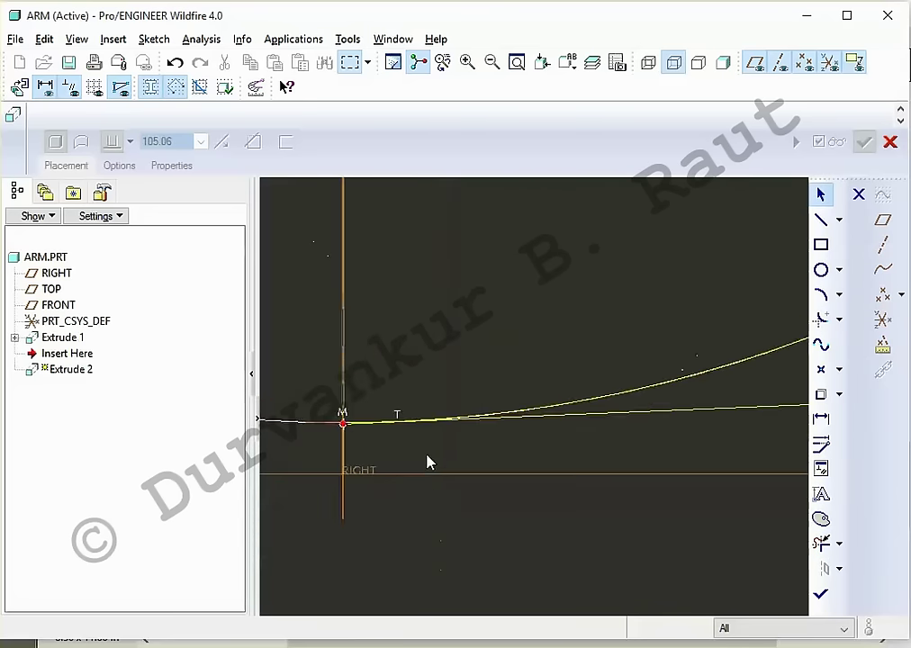
scroll(477, 496, "up", 2)
left_click(820, 542)
scroll(785, 498, "down", 3)
scroll(573, 532, "down", 2)
scroll(540, 500, "down", 3)
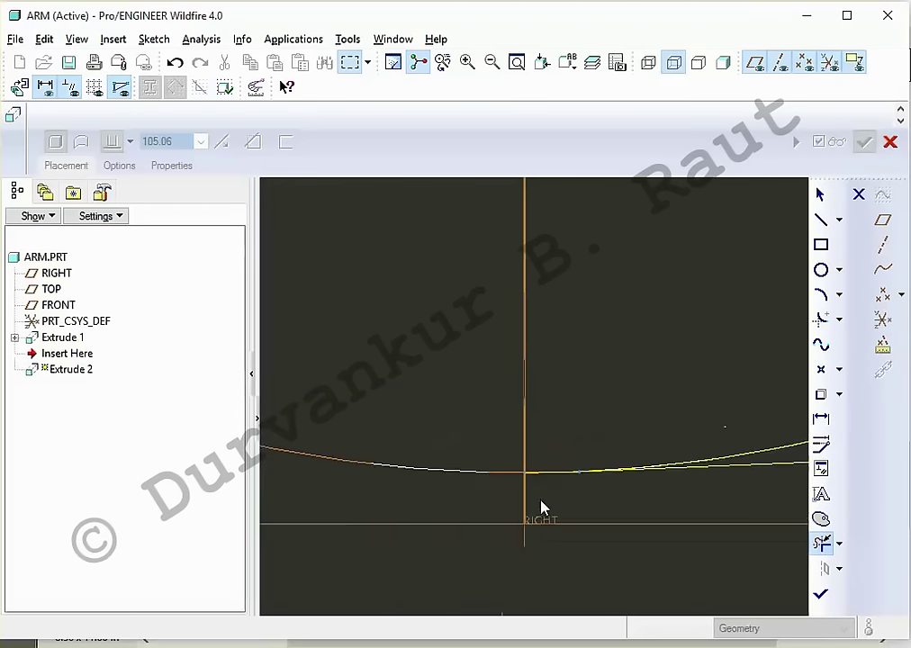
scroll(549, 575, "down", 2)
scroll(567, 602, "down", 2)
scroll(567, 594, "down", 2)
scroll(567, 315, "up", 5)
scroll(567, 315, "up", 3)
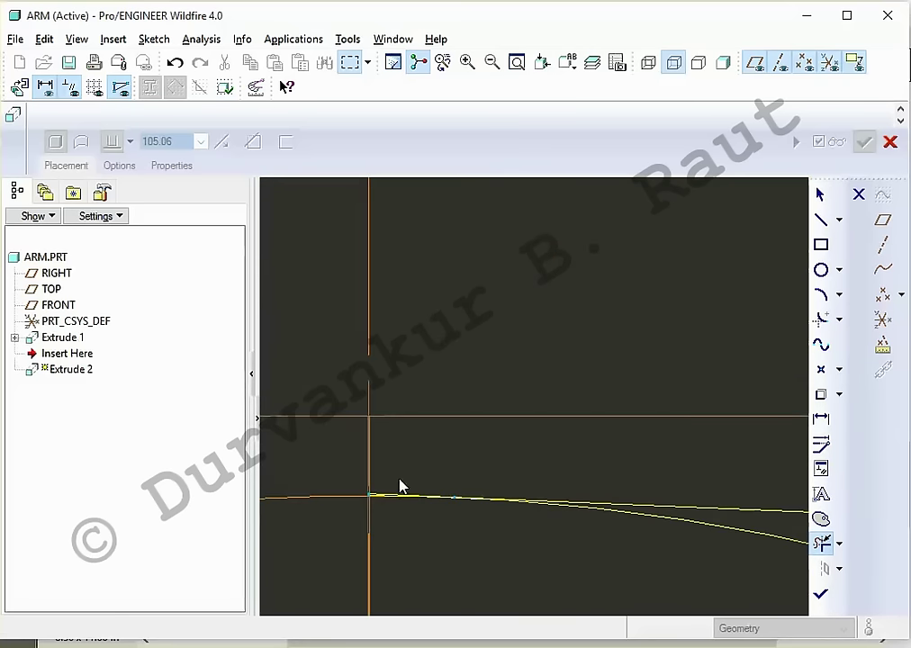
left_click_drag(410, 450, 396, 525)
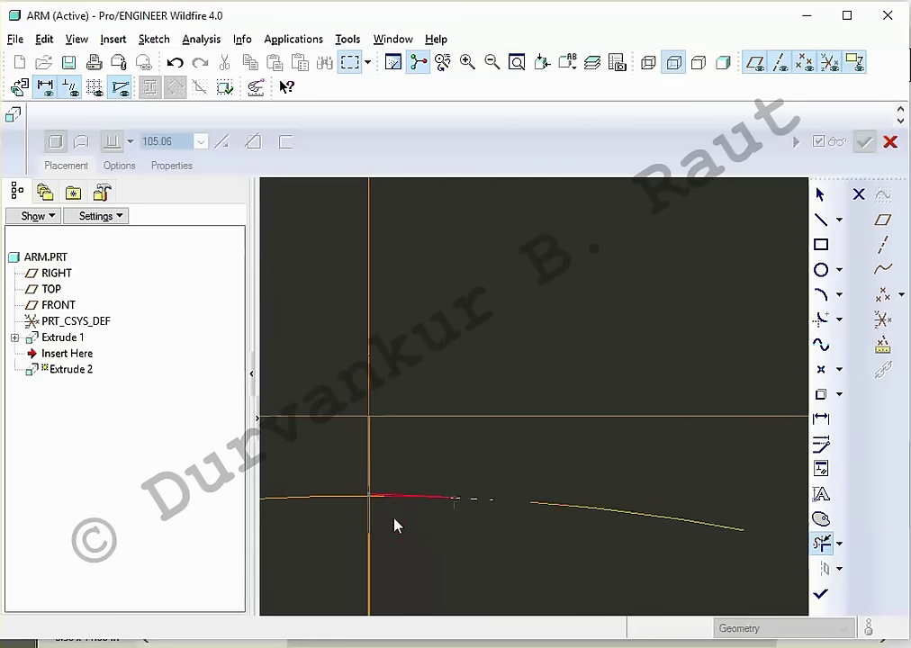
scroll(433, 407, "down", 2)
scroll(438, 392, "down", 2)
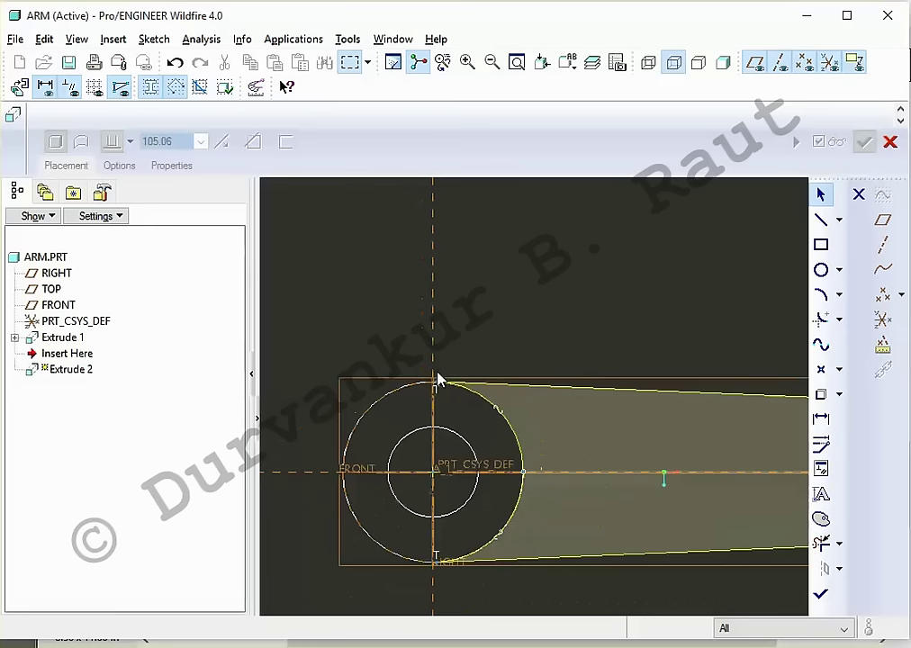
scroll(437, 380, "down", 2)
key("ctrl+d")
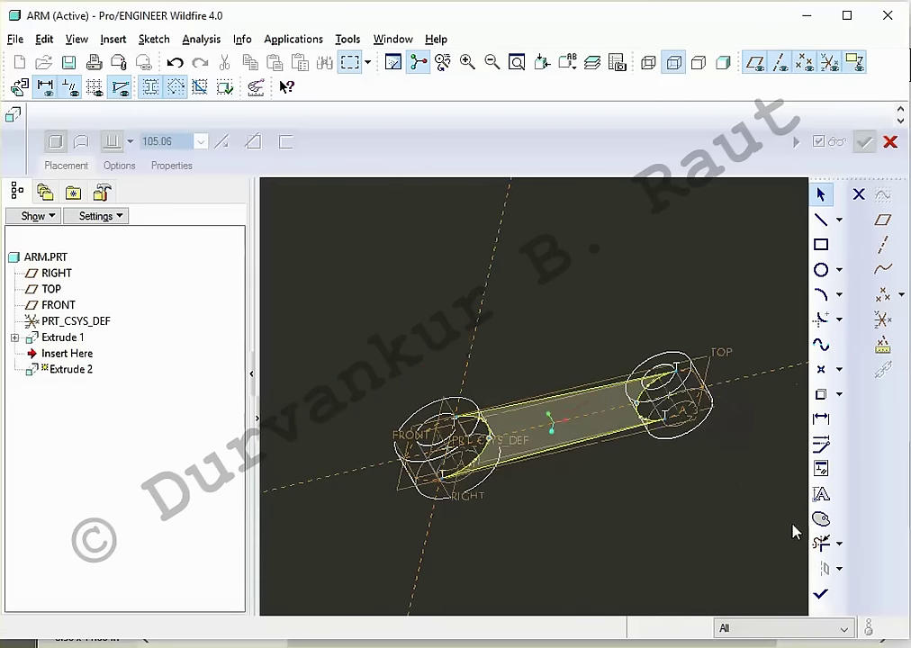
Step: Extrude the web 25.00 deep, symmetric about the sketch plane
left_click(820, 594)
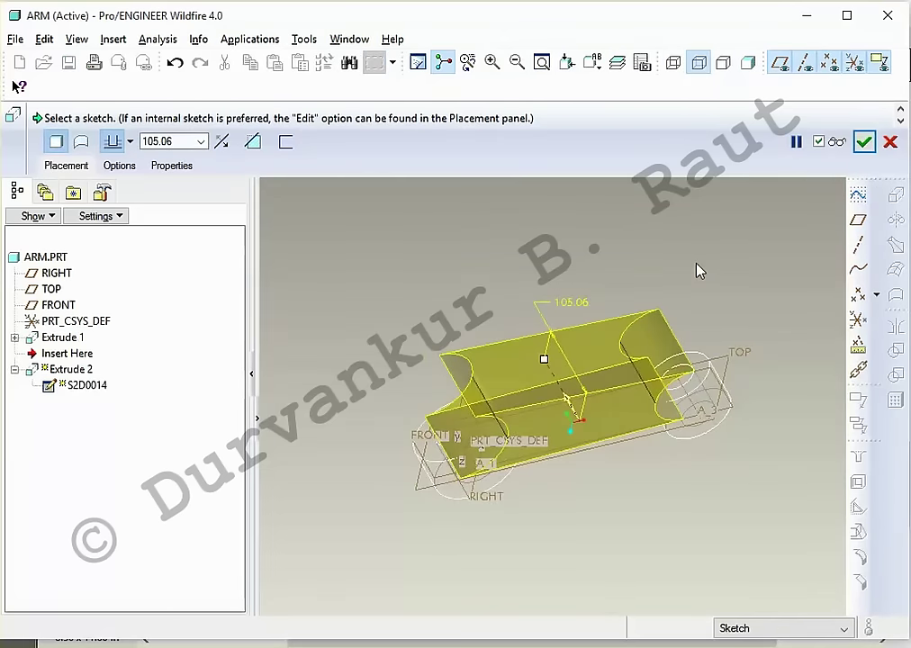
key("alt+Tab")
key("alt+Tab")
double_click(191, 141)
type("25")
key("Return")
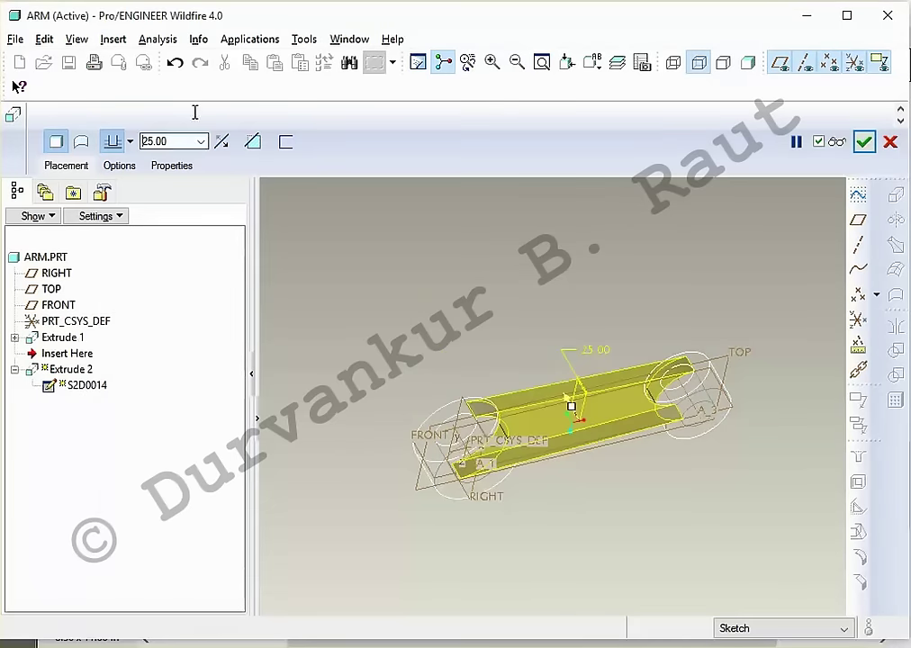
left_click(130, 142)
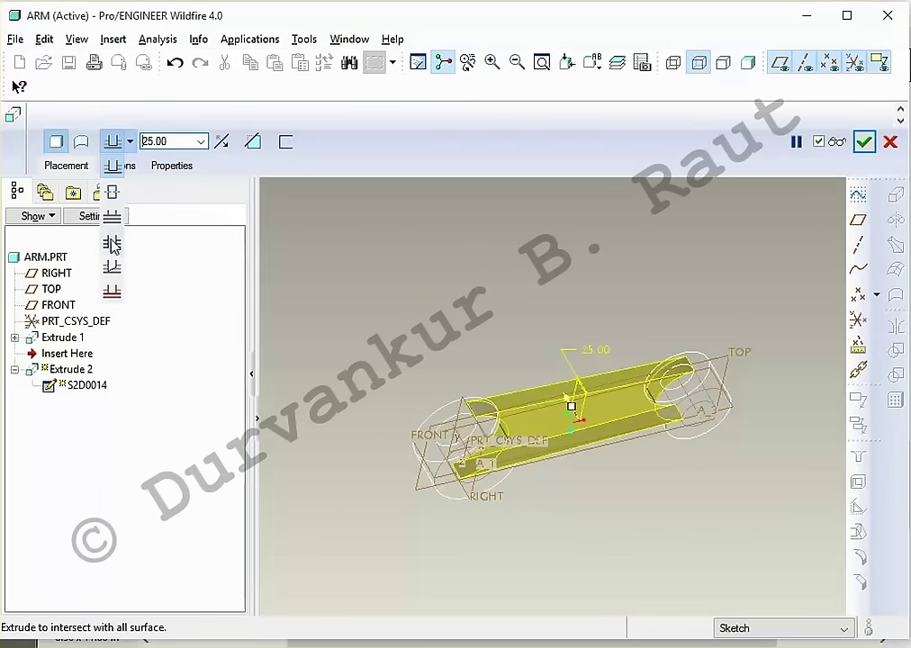
left_click(99, 213)
middle_click(518, 301)
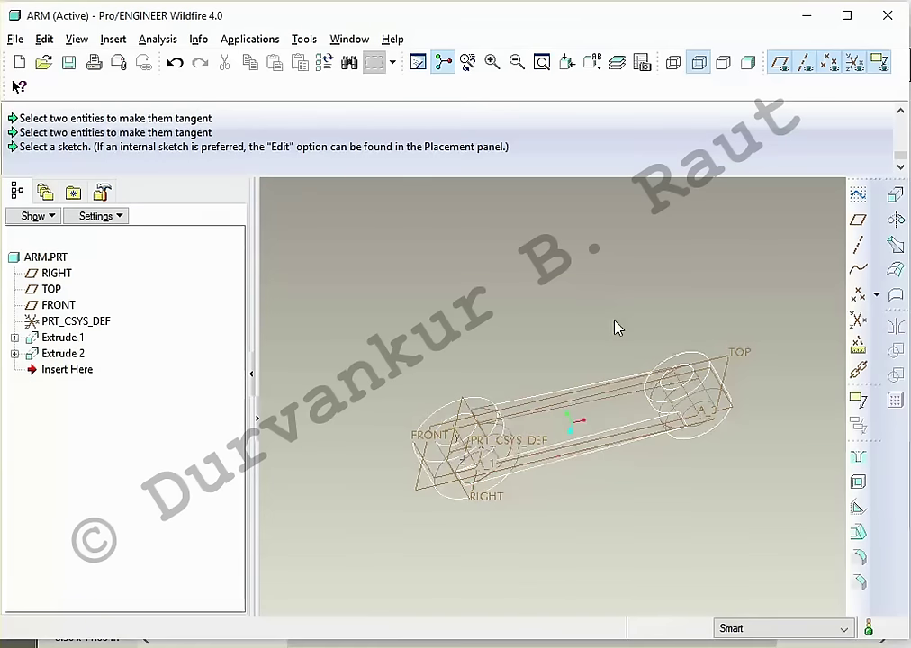
Step: Show the arm shaded and put away the drawing viewer
left_click(747, 62)
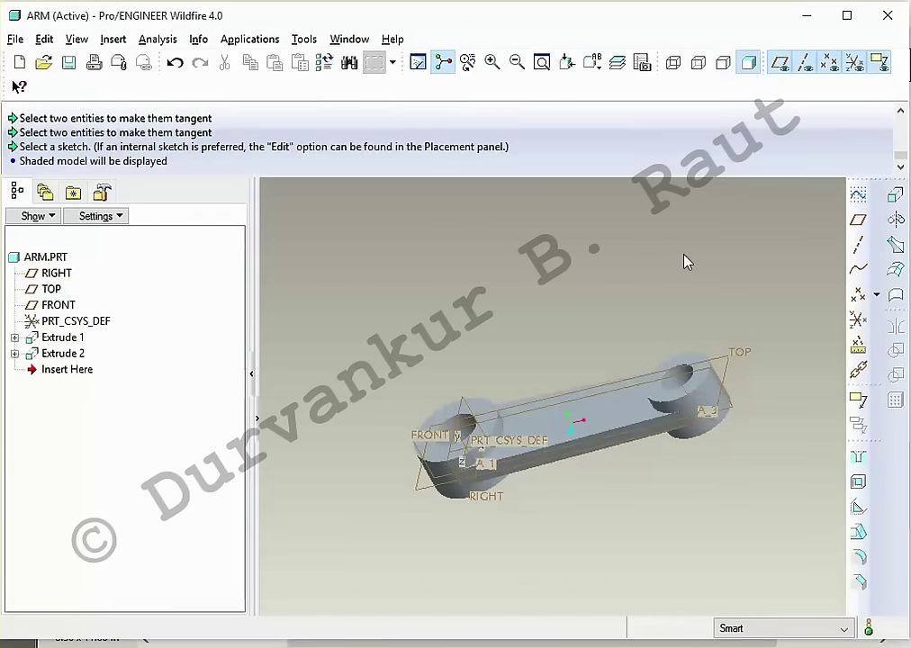
left_click(44, 39)
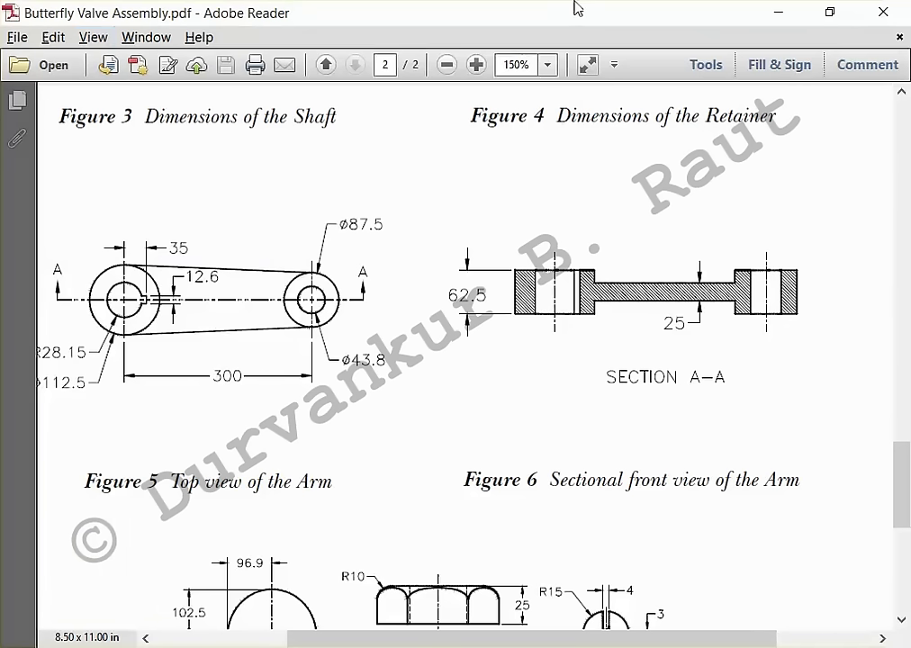
left_click(793, 18)
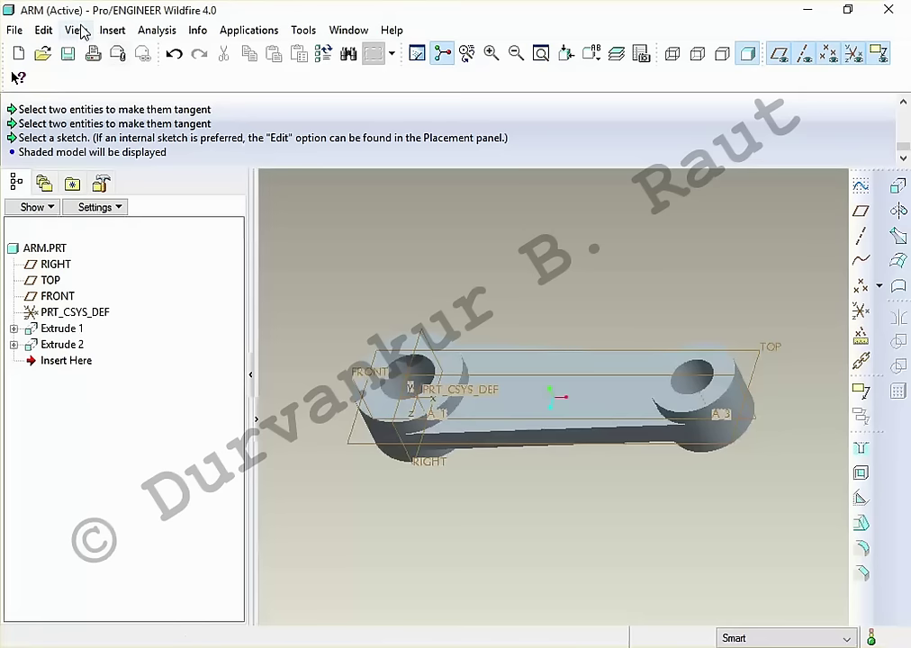
Step: Apply the ptc-metallic-gold appearance to the ARM part
left_click(78, 31)
left_click(137, 248)
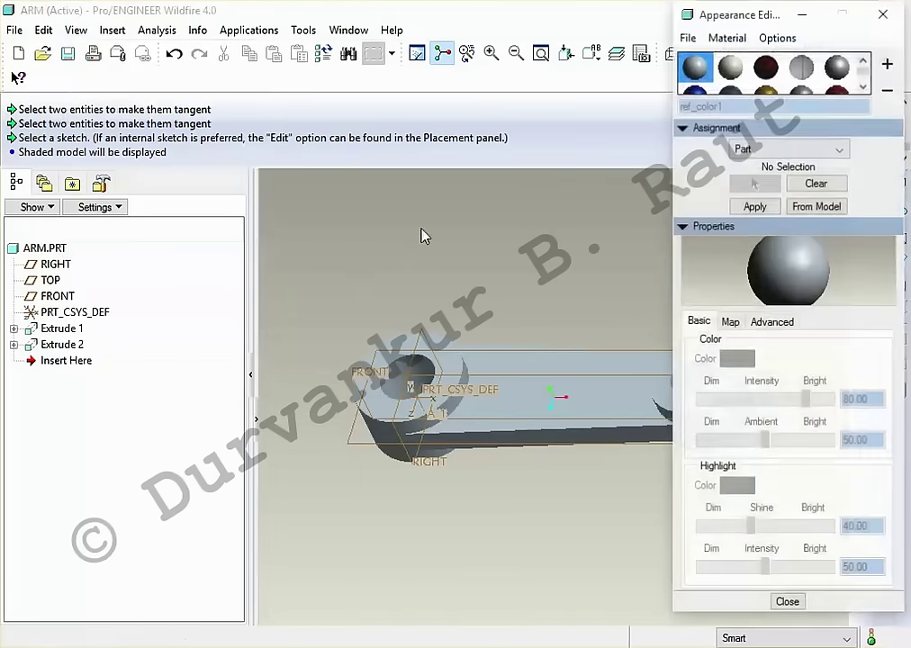
scroll(773, 91, "down", 1)
left_click(766, 66)
left_click(755, 206)
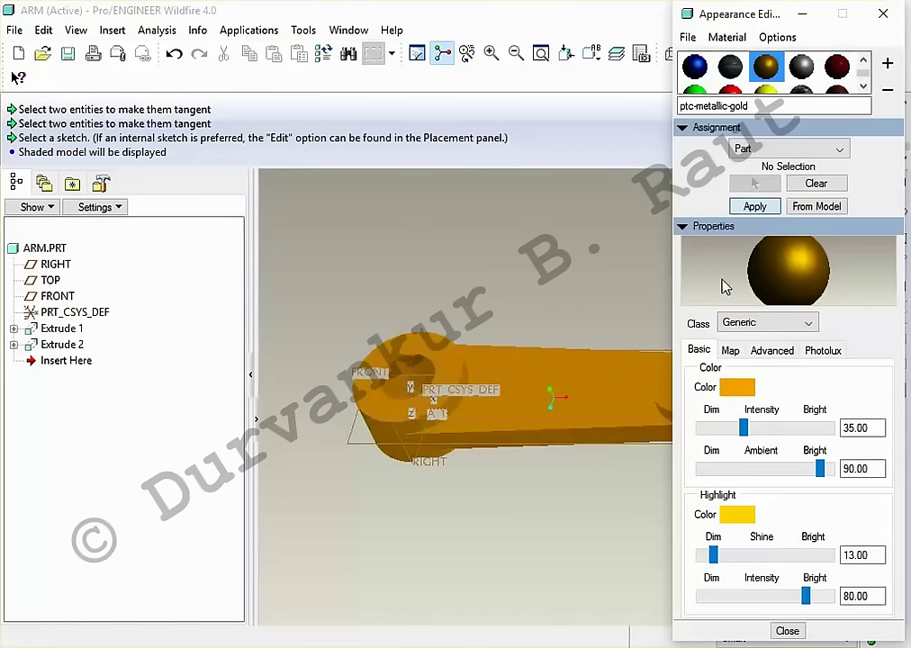
left_click(787, 631)
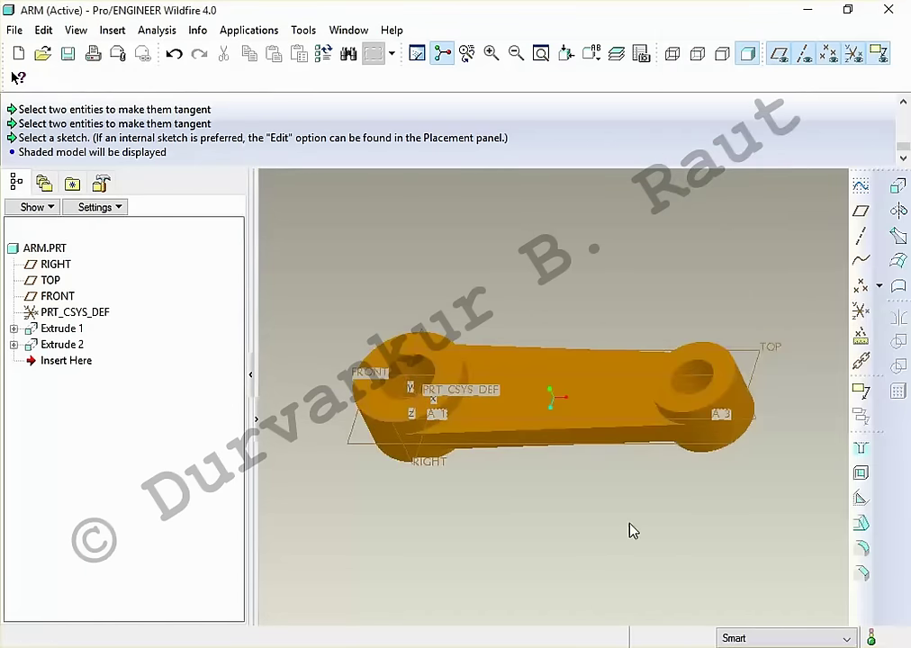
Step: Save ARM.PRT and close its window
key("ctrl+s")
key("Return")
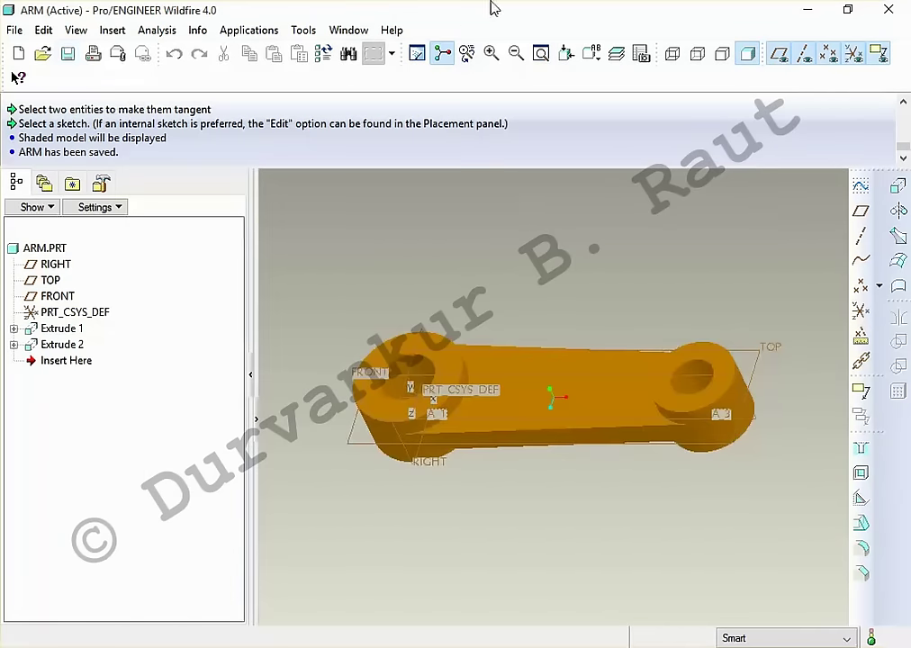
left_click(348, 30)
left_click(376, 89)
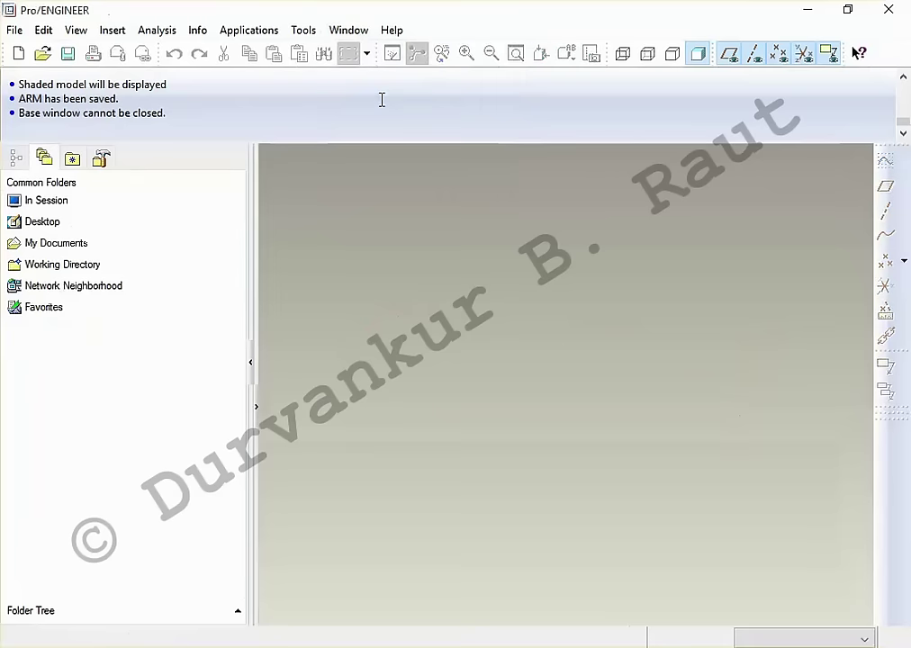
Step: Look up the plate dimensions in Figure 7 of the valve drawing PDF
key("alt+Tab")
mouse_move(494, 450)
left_mouse_down()
mouse_move(622, 224)
mouse_move(602, 127)
left_mouse_up()
key("alt+Tab")
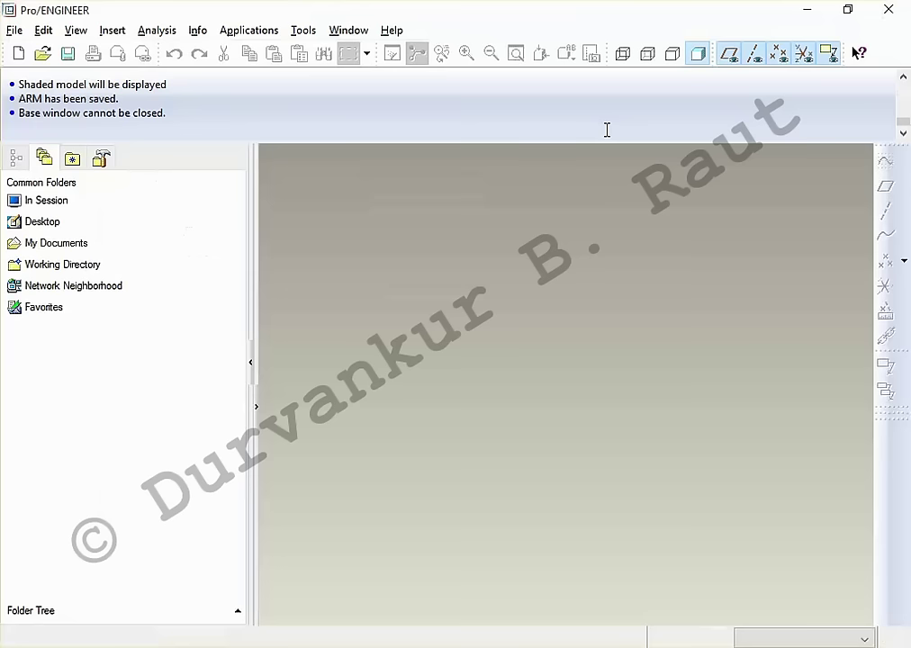
Step: Create a new solid part named 'plate' using the mmns_part_solid template
left_click(18, 56)
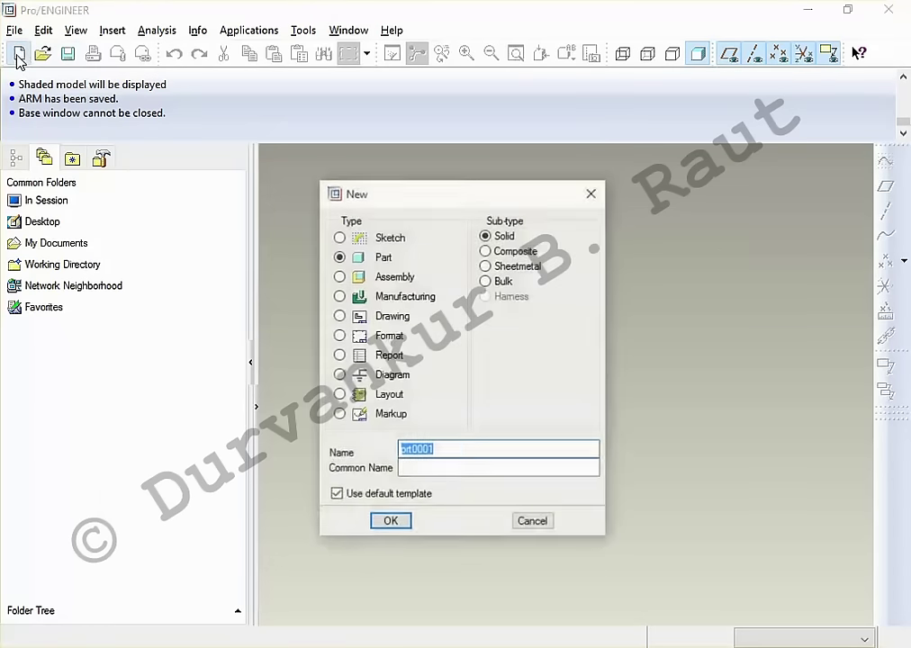
type("plate")
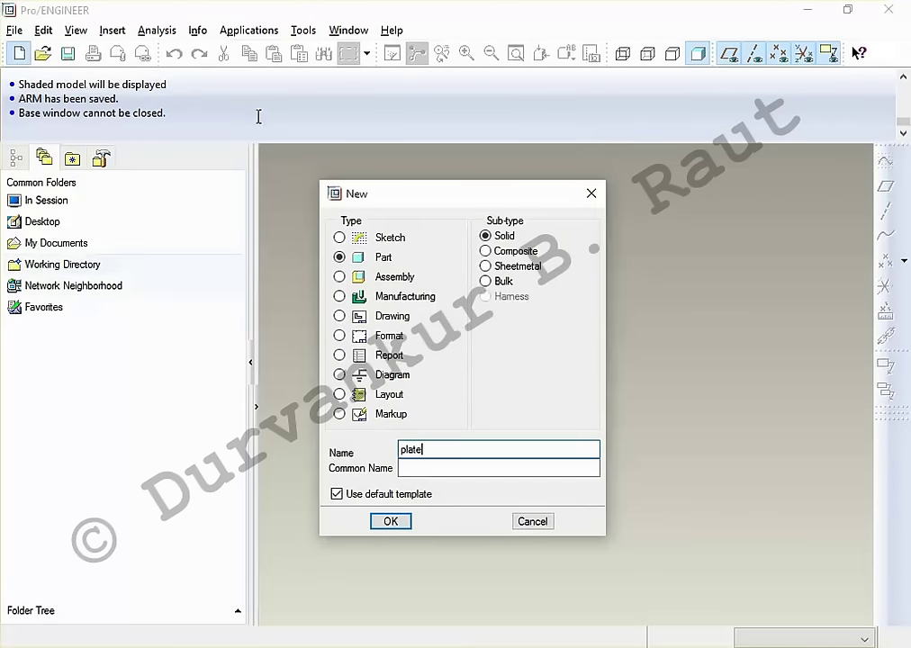
left_click(333, 494)
left_click(374, 521)
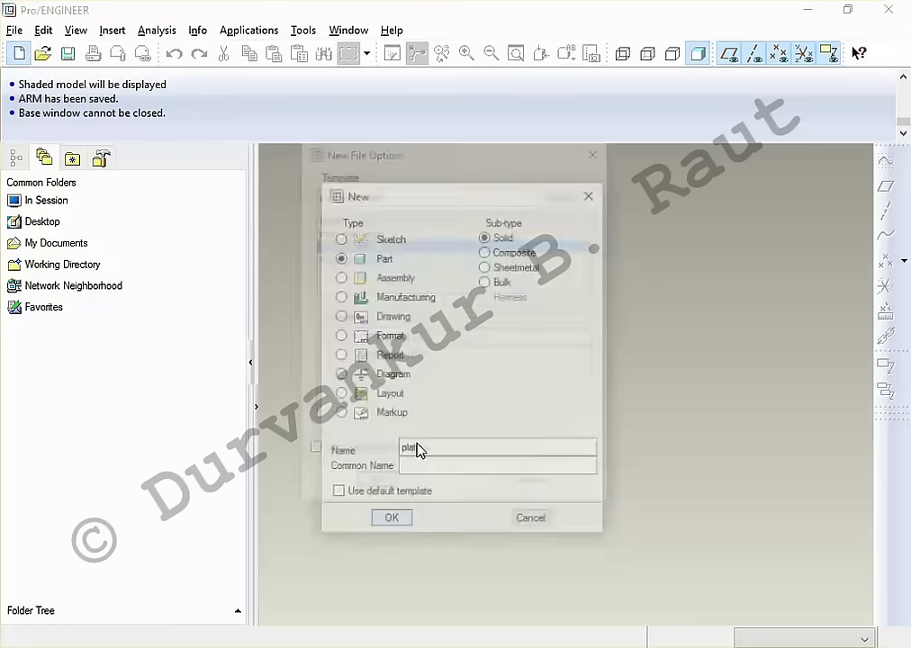
left_click(398, 259)
key("Return")
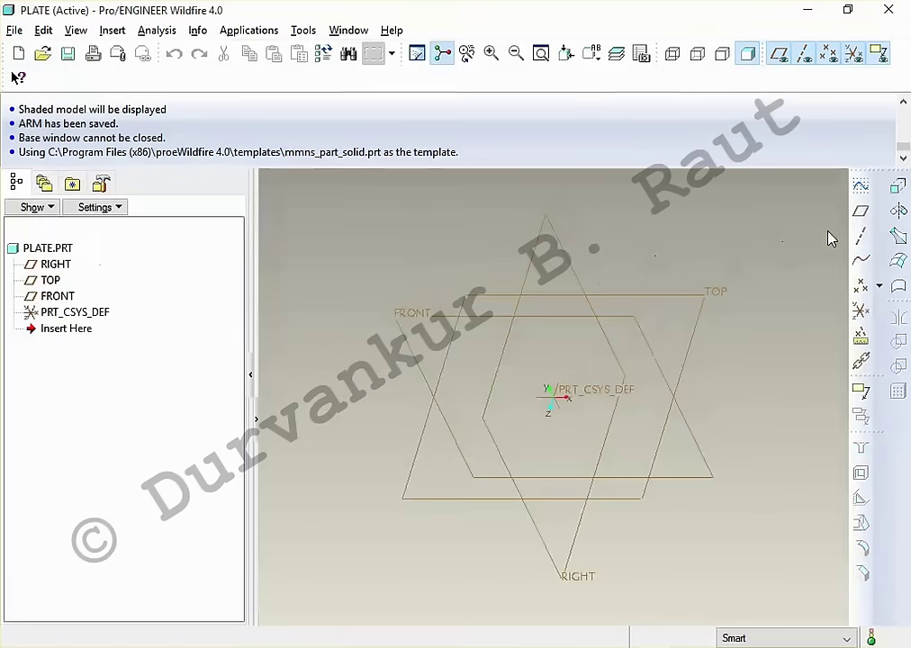
left_click(897, 186)
Step: Define the extrusion's sketch on the TOP datum plane
left_click(63, 158)
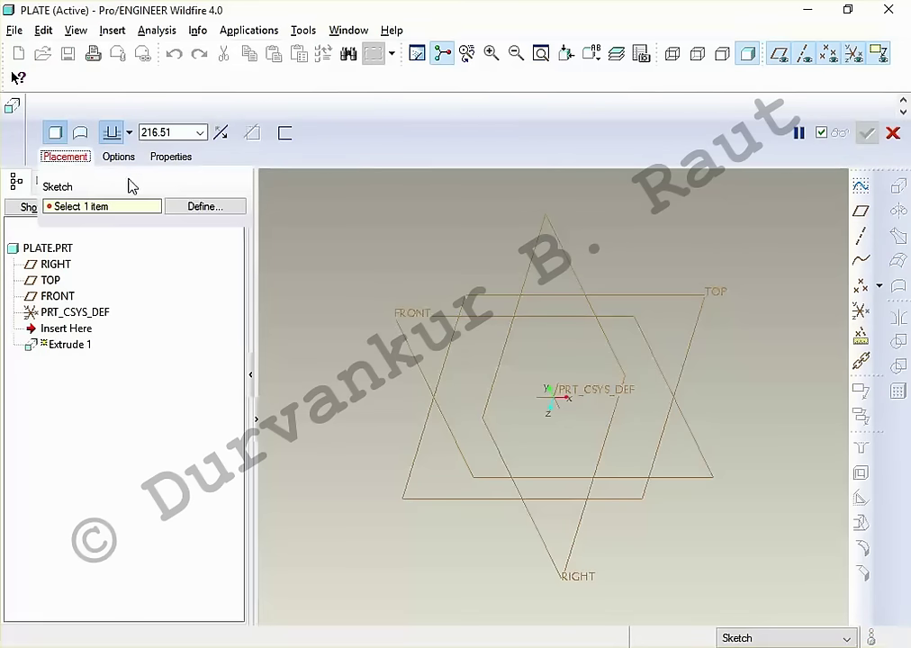
left_click(193, 205)
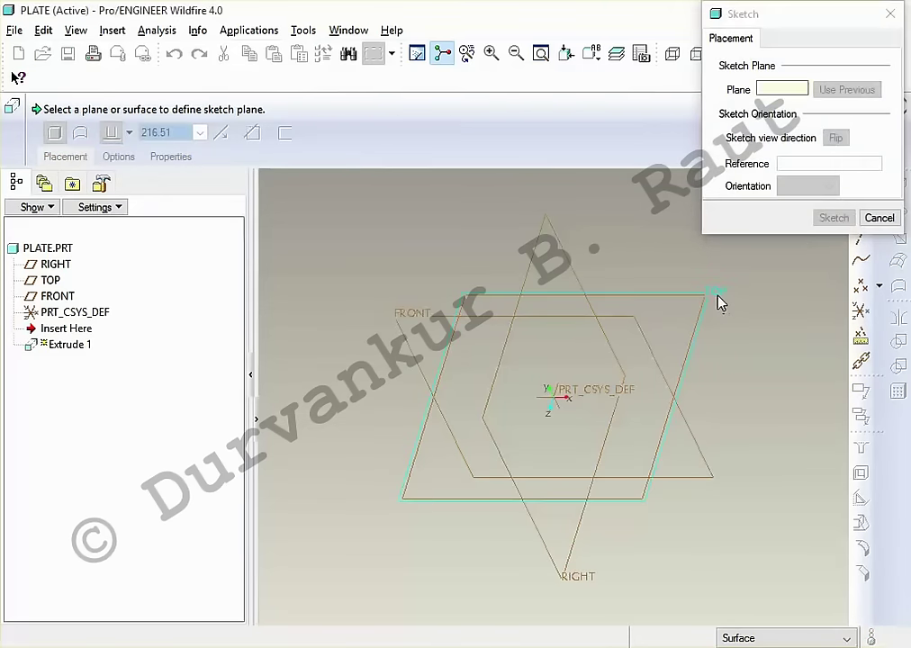
left_click(716, 297)
left_click(832, 216)
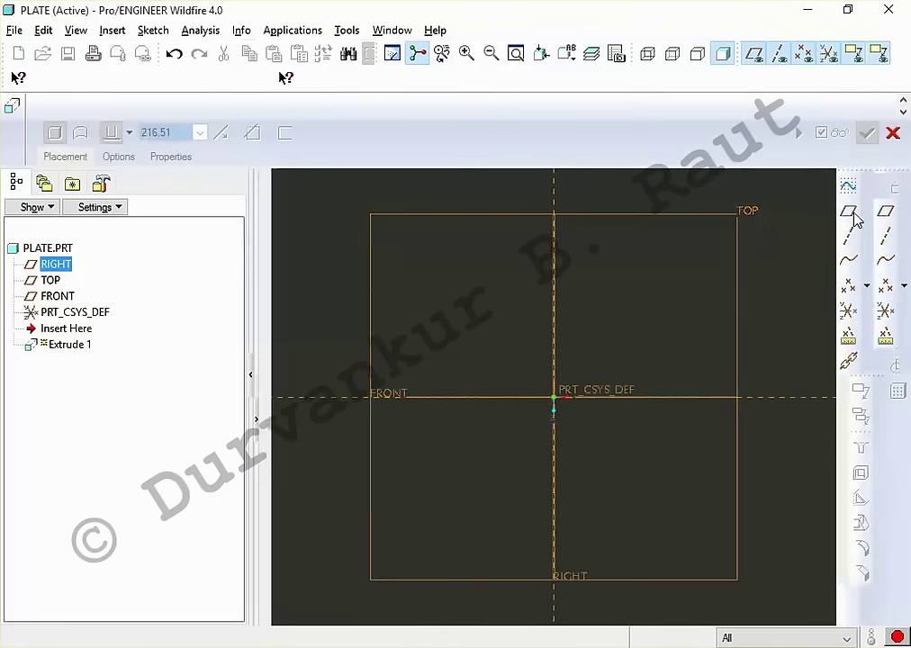
Step: Draw a circle centred on the origin, about 241.67 across
left_click(850, 261)
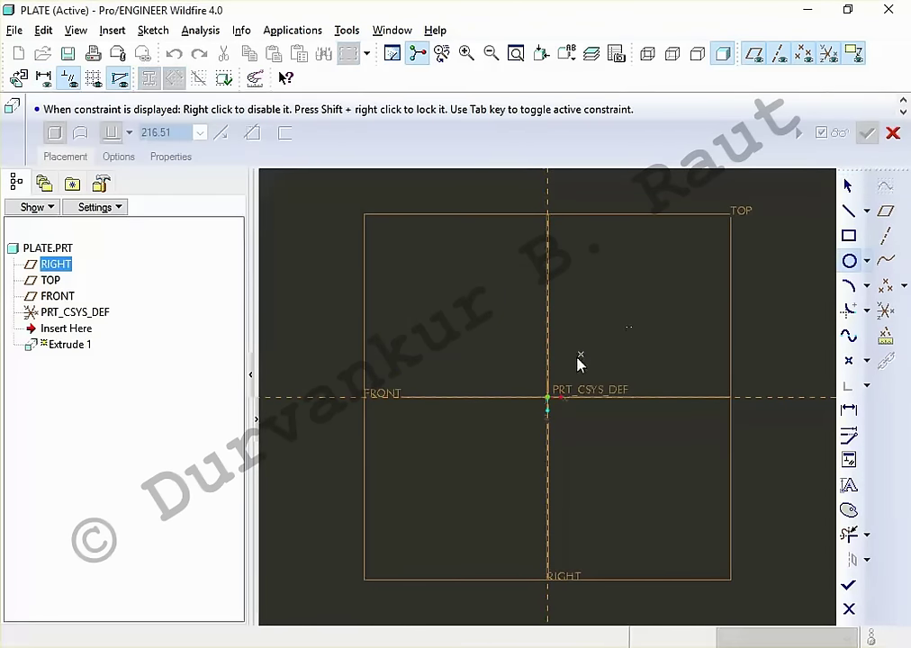
left_click(548, 397)
left_click(622, 501)
middle_click(651, 524)
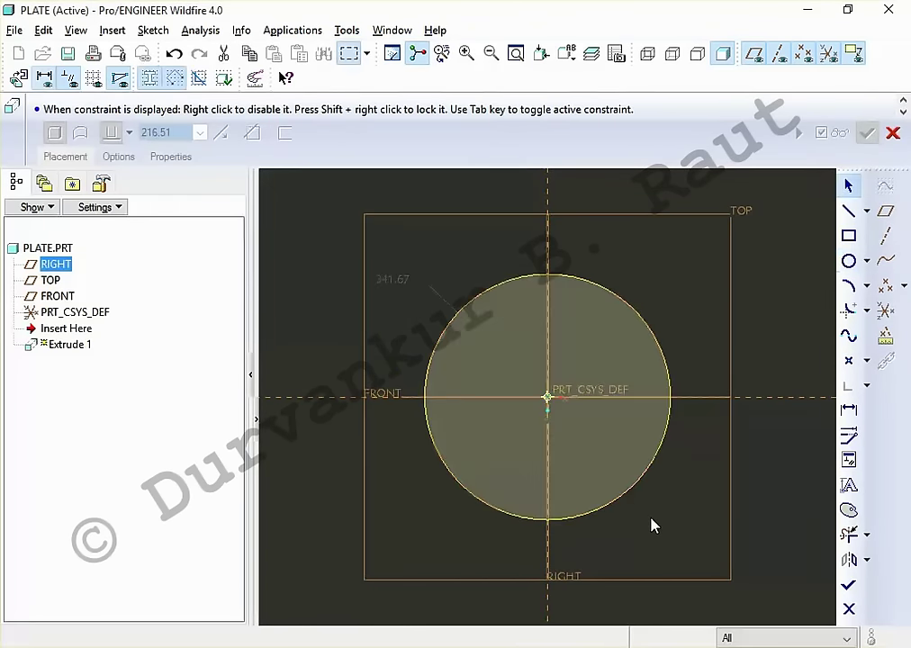
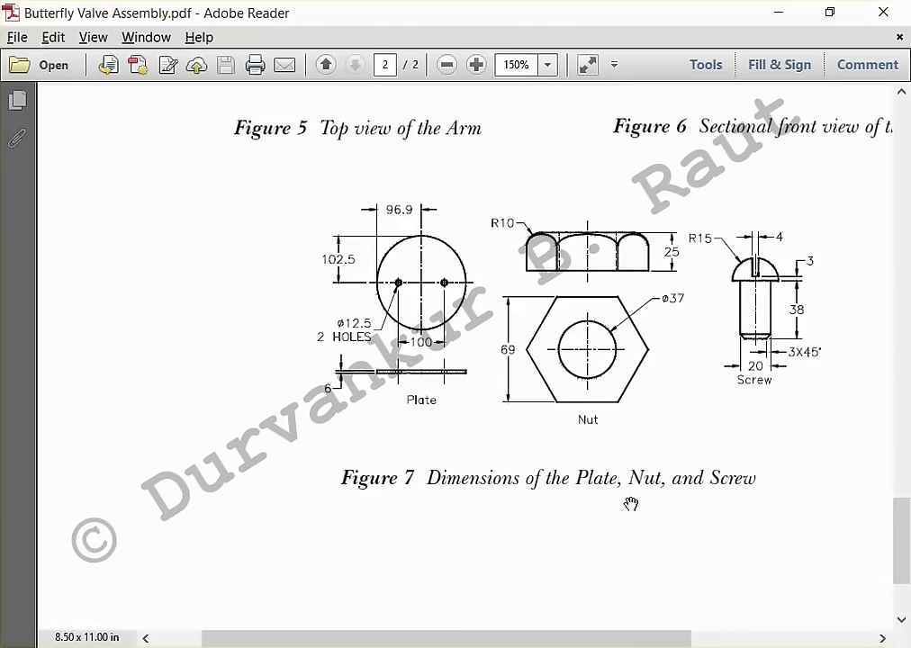
Step: Delete the original circle from the plate sketch
key("alt+Tab")
left_click(661, 350)
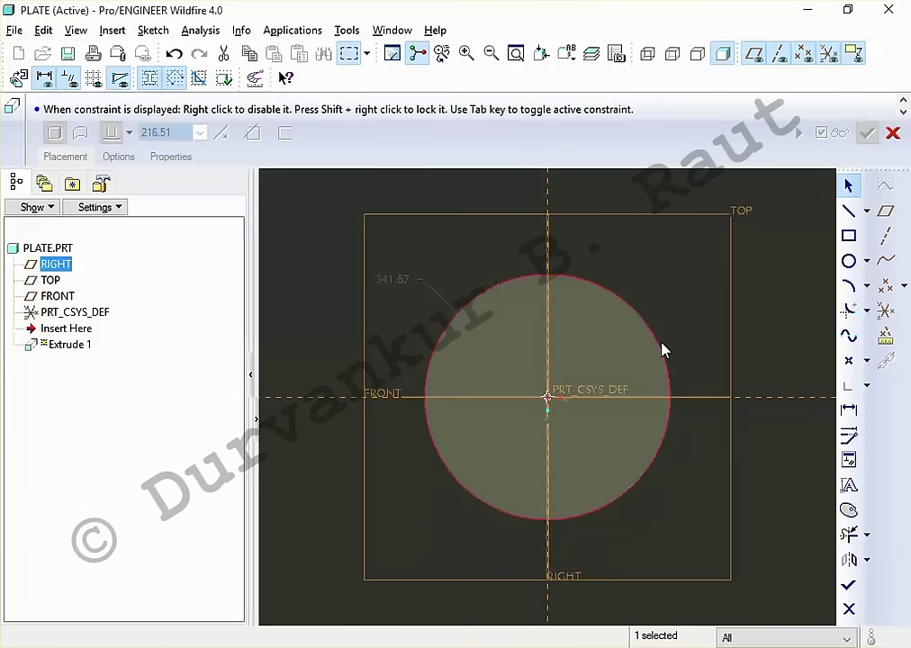
key("Delete")
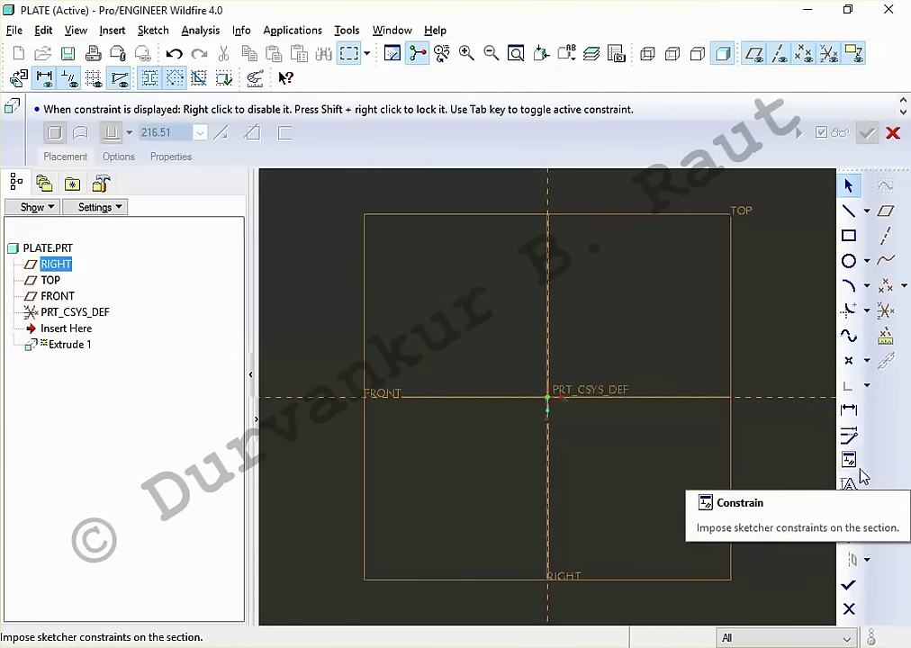
Step: Sketch an ellipse centred on the sketch origin in its place
left_click(865, 261)
left_click(828, 260)
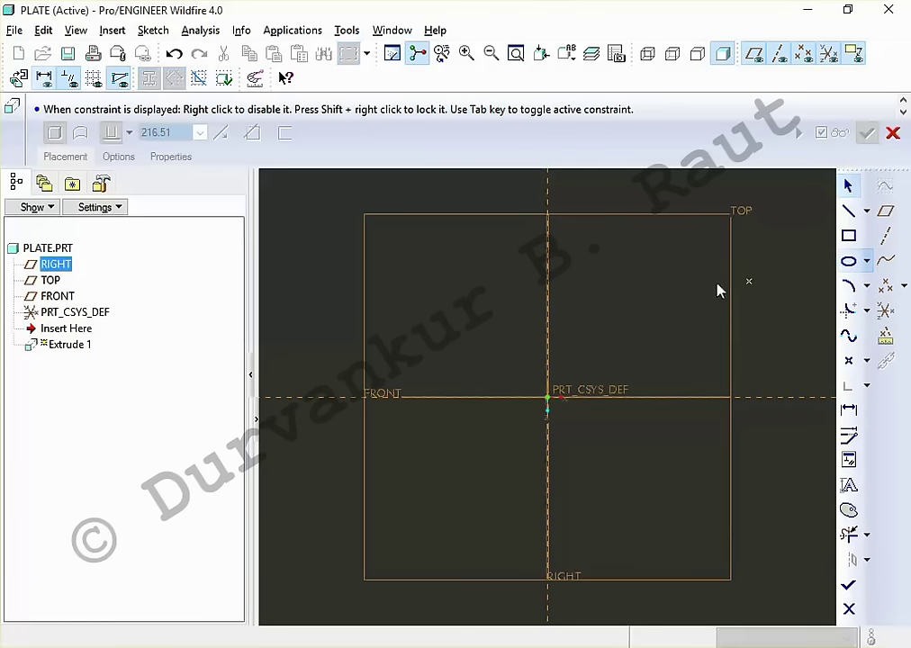
left_click(548, 258)
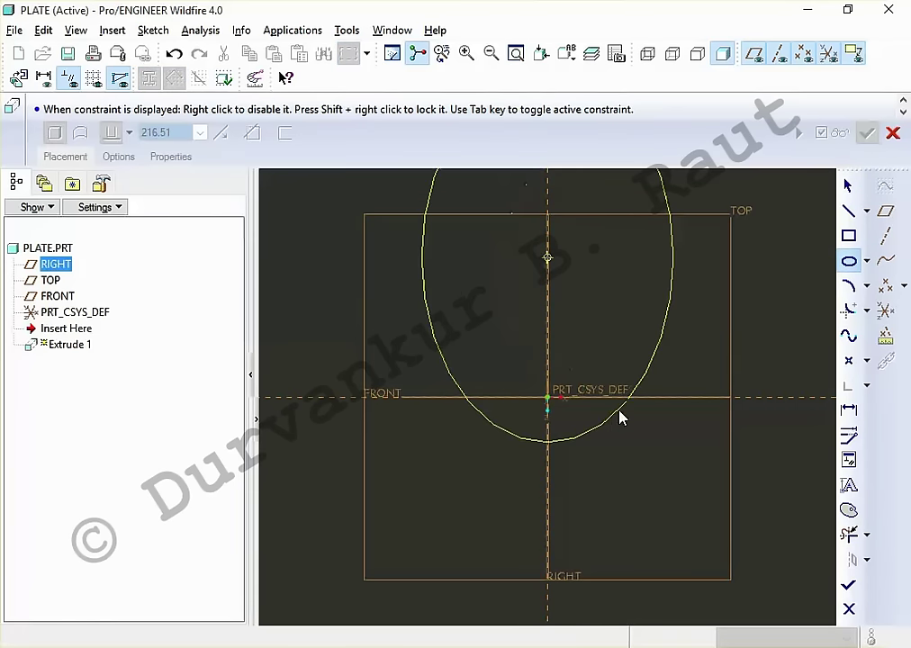
middle_click(567, 427)
left_click(548, 397)
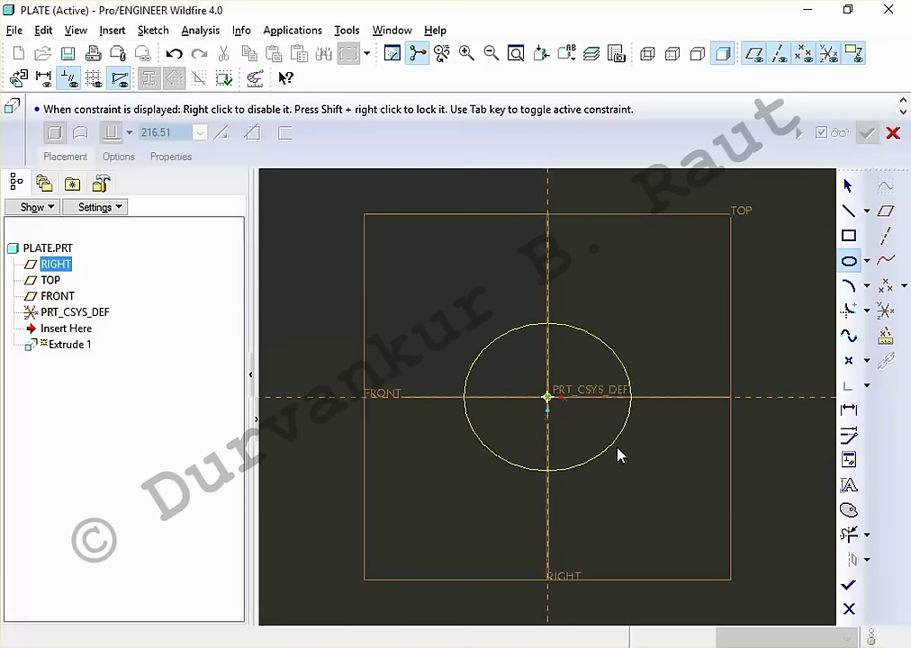
left_click(657, 466)
middle_click(673, 494)
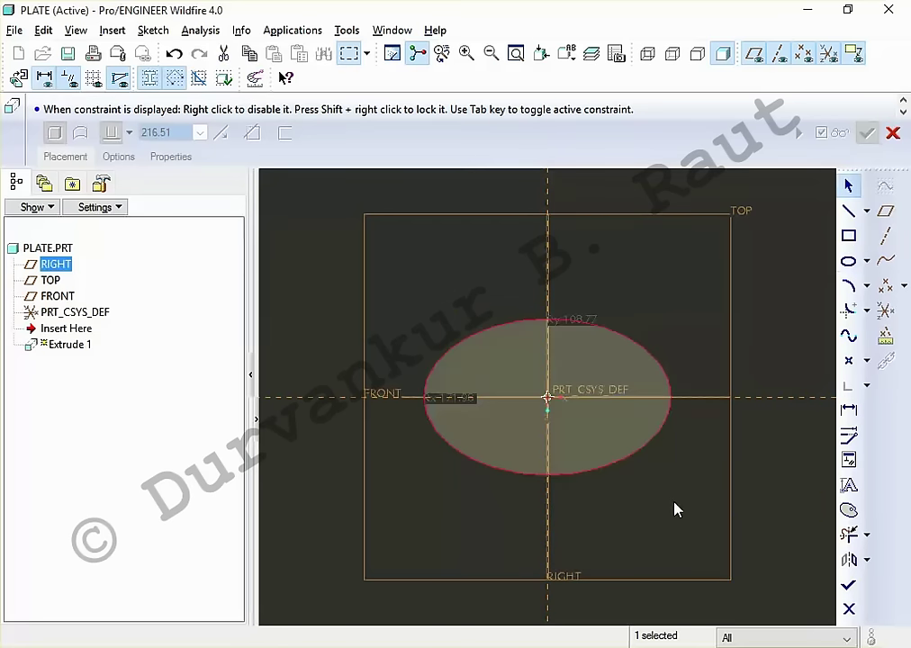
left_click(677, 510)
key("alt+Tab")
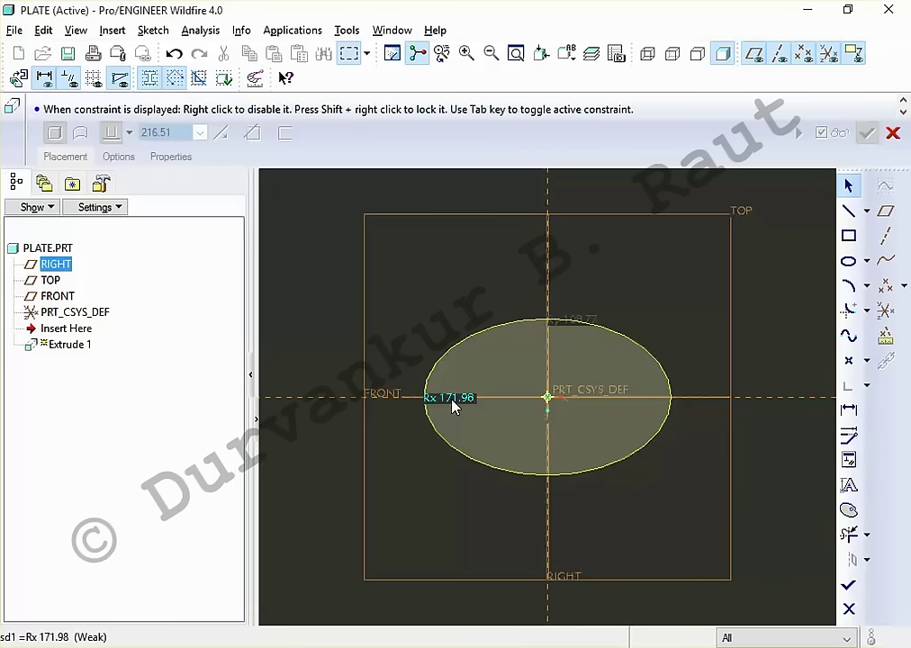
Step: Set the ellipse radii to Rx 96.9 and Ry 102.5 to match the plate drawing
double_click(450, 397)
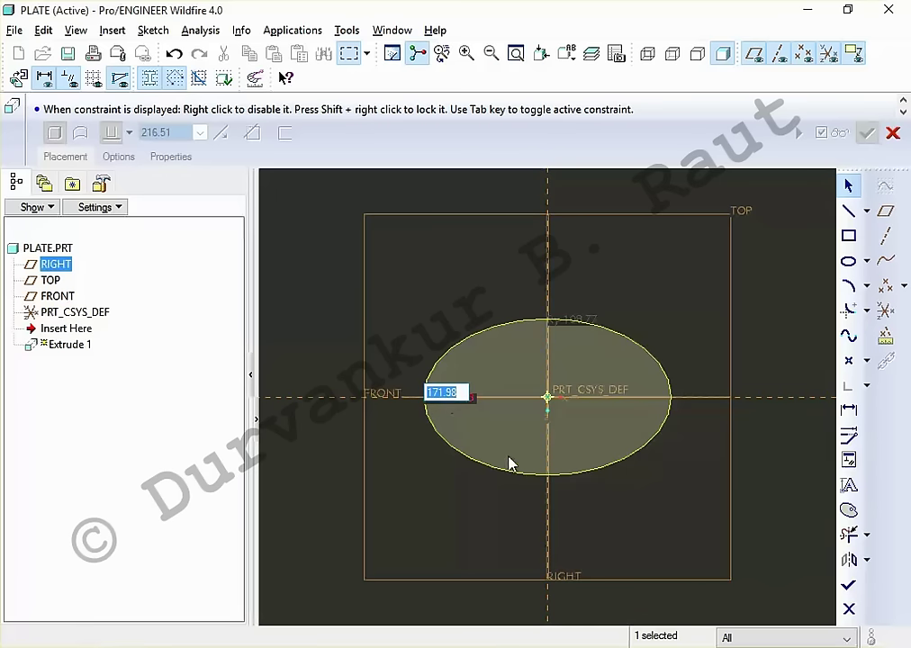
type("96")
key("Return")
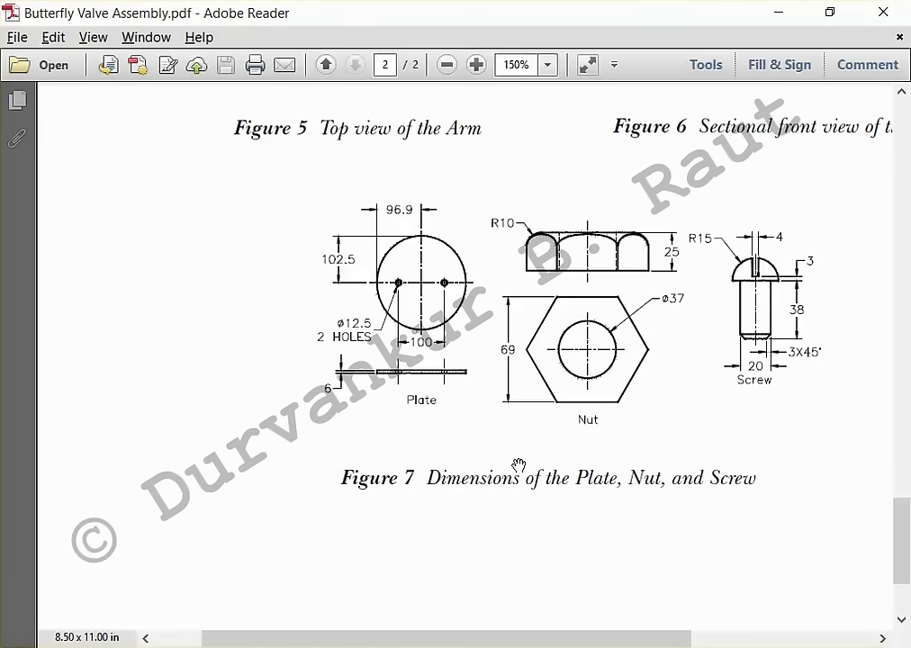
key("alt+Tab")
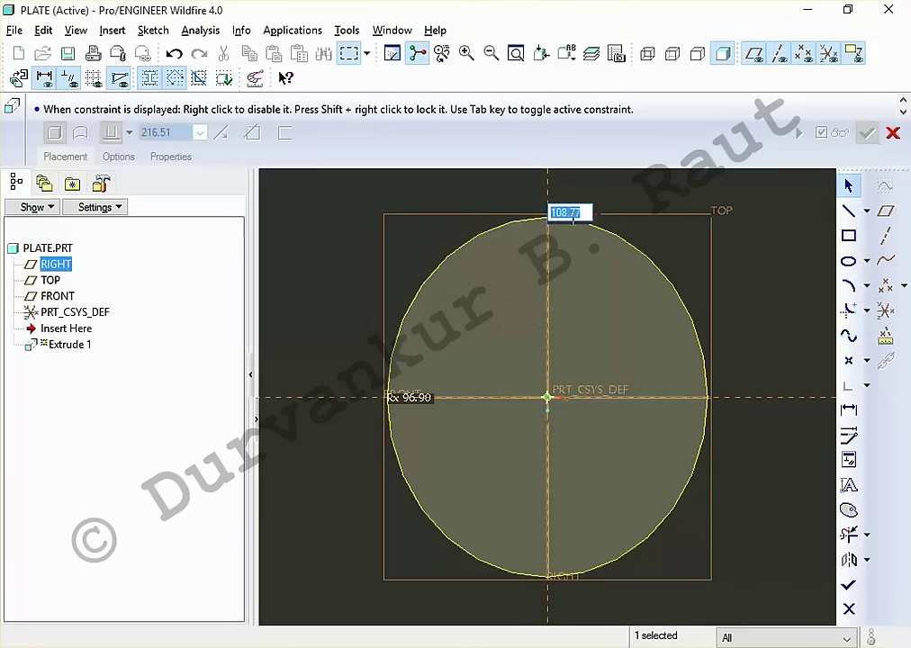
type("1")
key("Return")
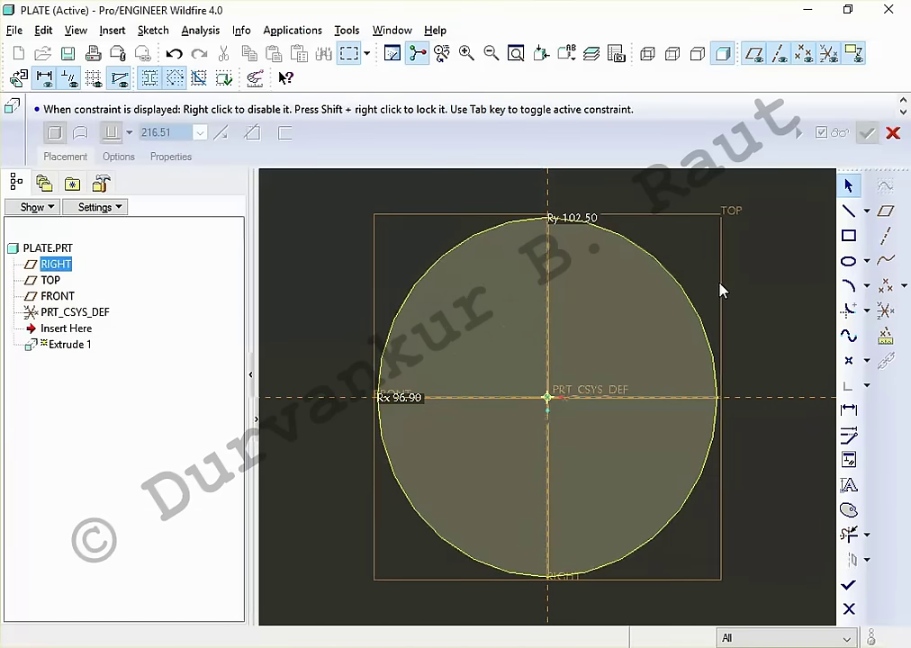
key("alt+Tab")
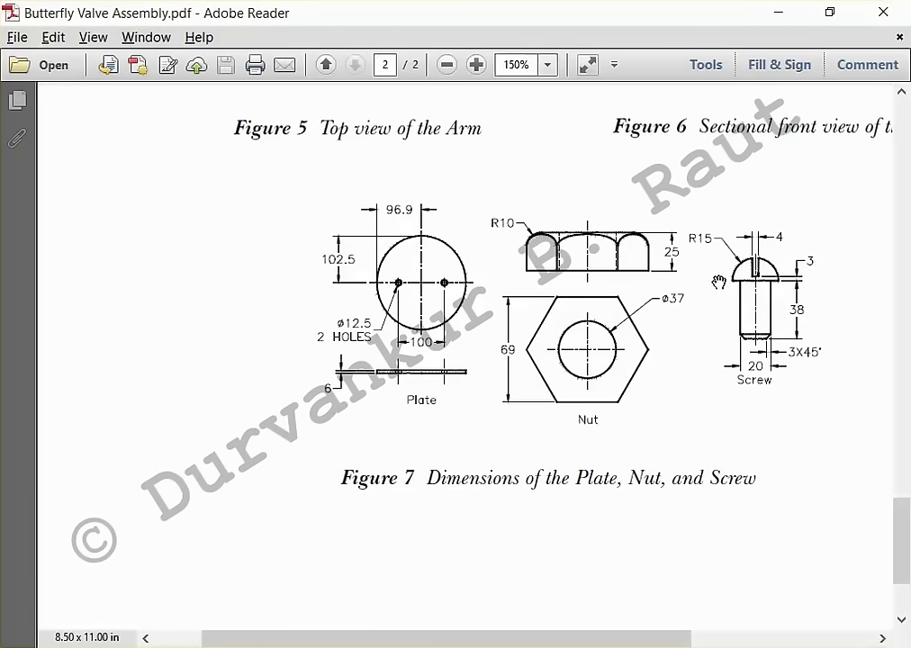
key("alt+Tab")
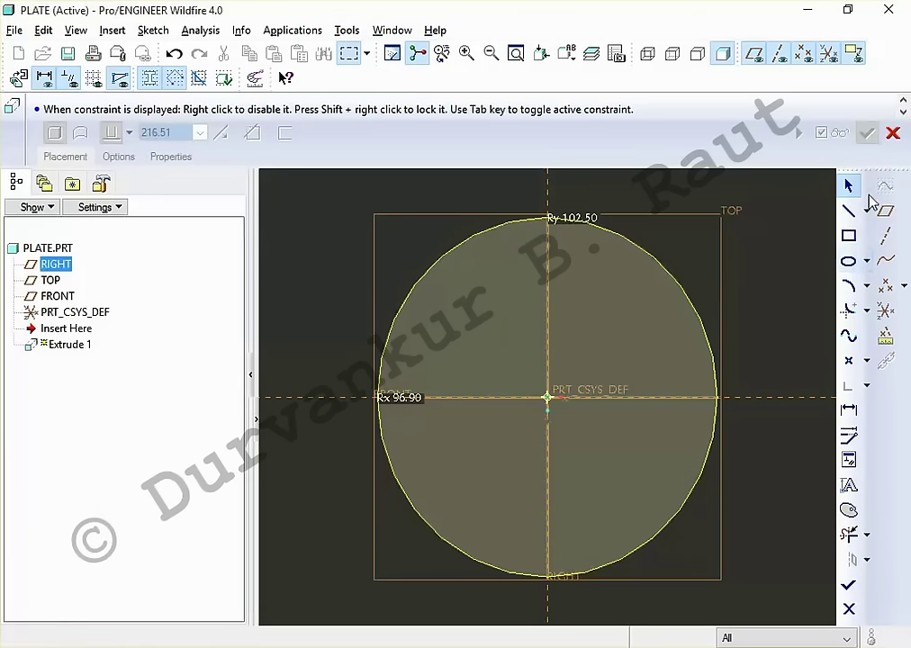
Step: Draw a horizontal centerline along the FRONT reference through the origin
left_click(868, 210)
left_click(821, 211)
left_click(791, 396)
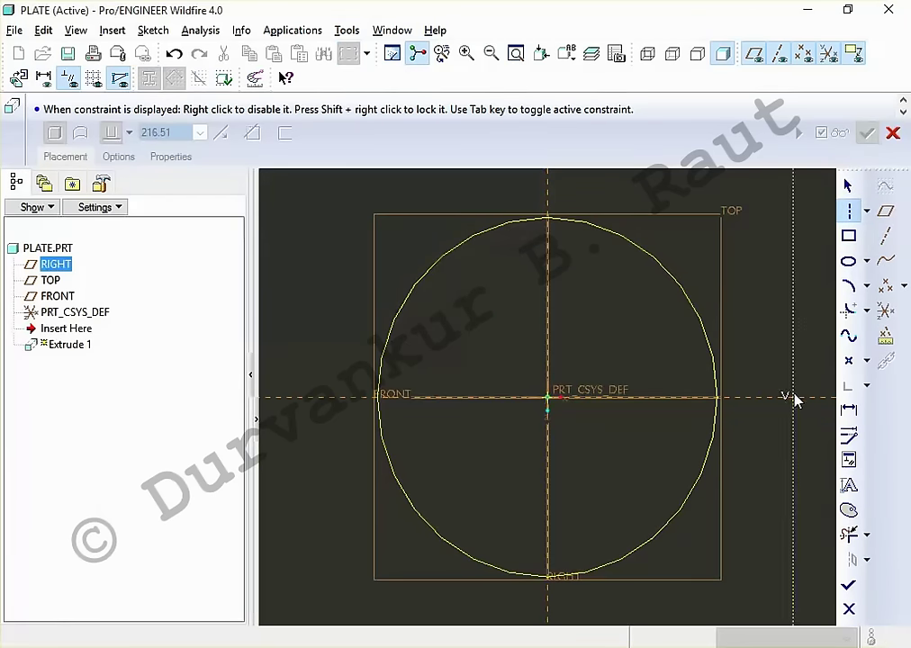
left_click(769, 379)
middle_click(782, 364)
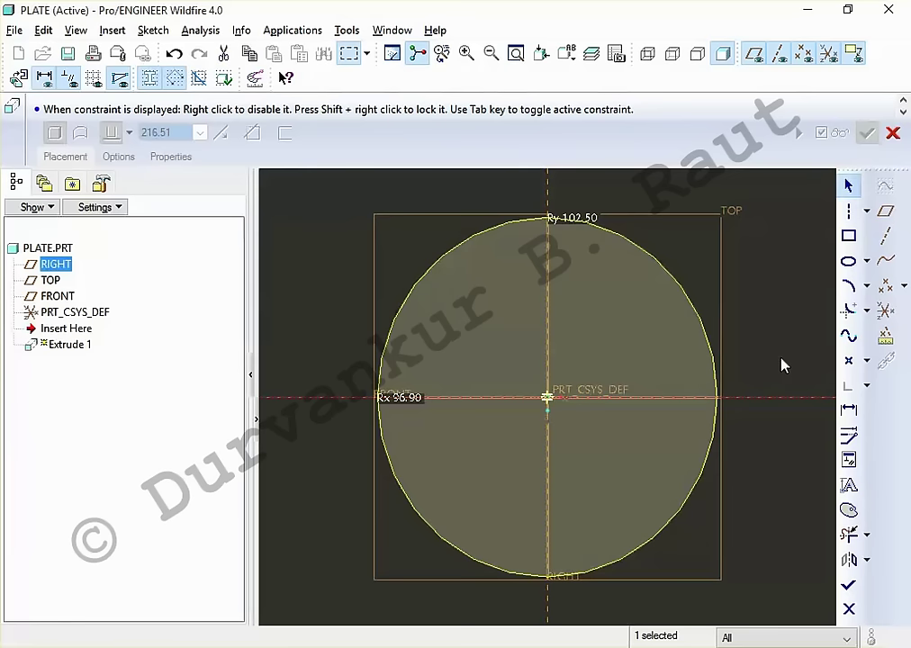
Step: Sketch small hole circles on the centerline either side of the origin
left_click(865, 261)
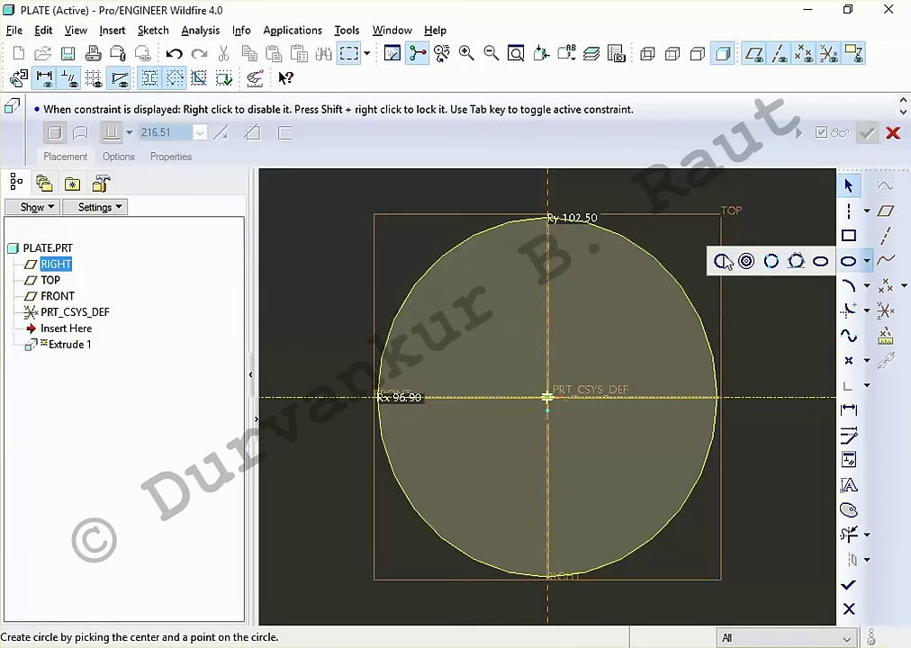
left_click(721, 261)
left_click(848, 210)
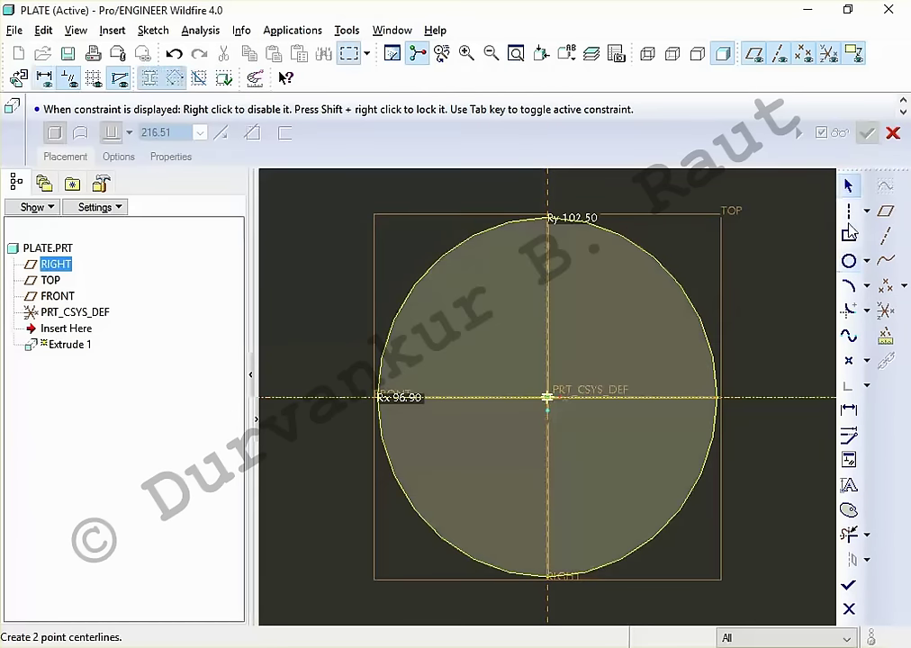
left_click(546, 268)
middle_click(576, 315)
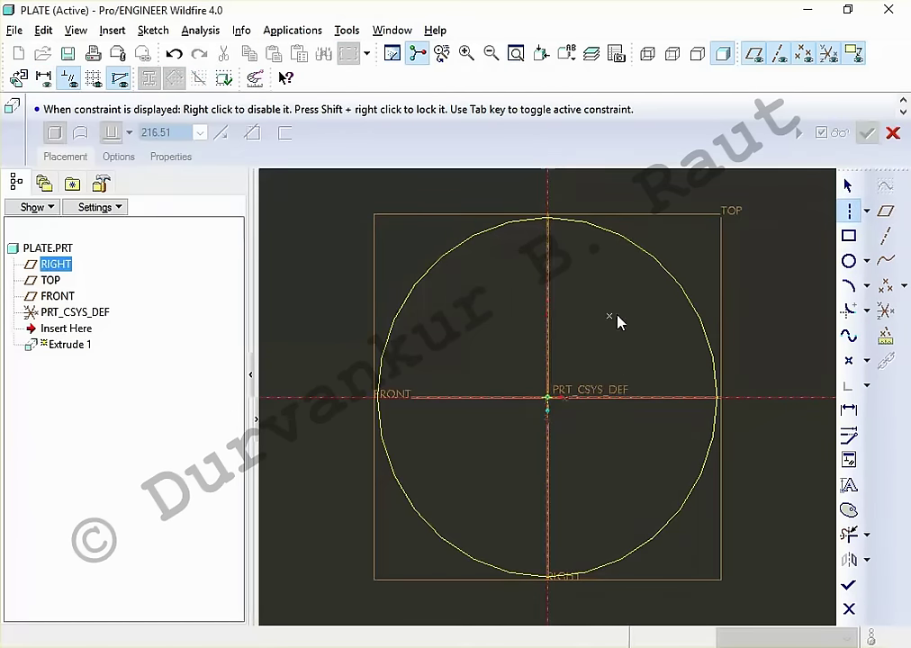
middle_click(630, 311)
left_click(848, 261)
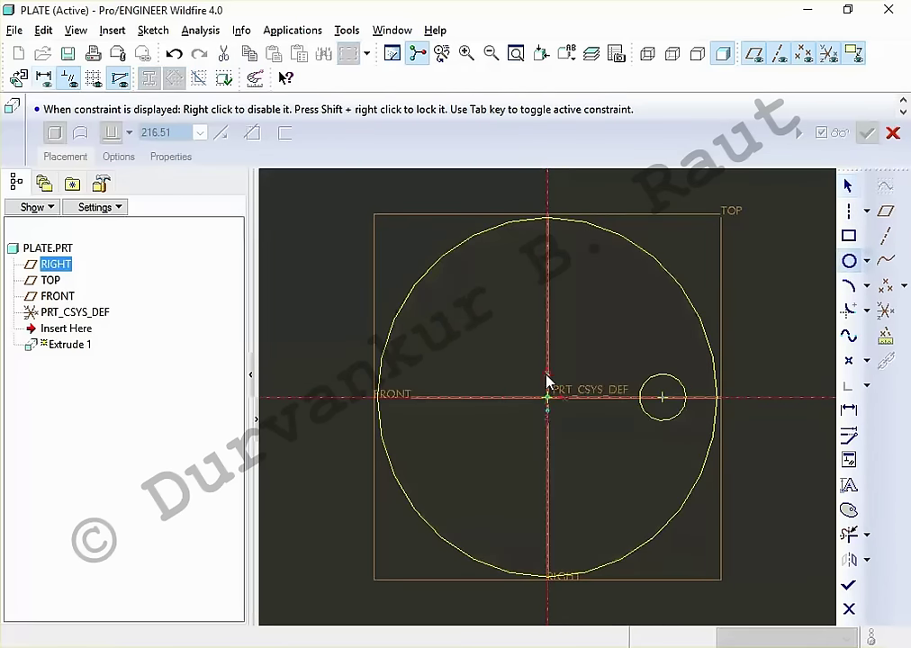
left_click(459, 397)
left_click(481, 448)
middle_click(484, 451)
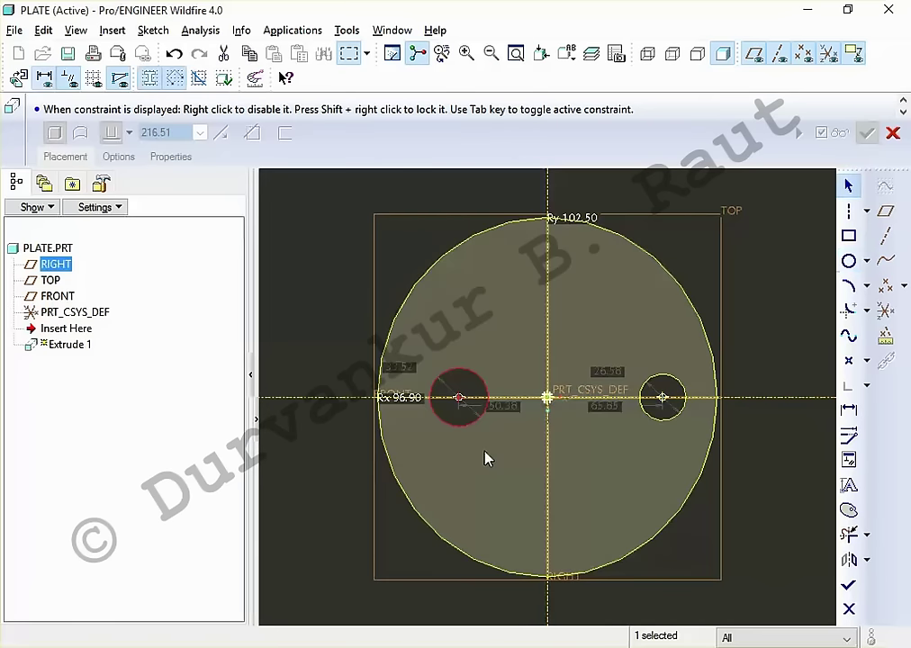
Step: Constrain the two holes to be equal and symmetric about the vertical axis
left_click(848, 460)
left_click(848, 98)
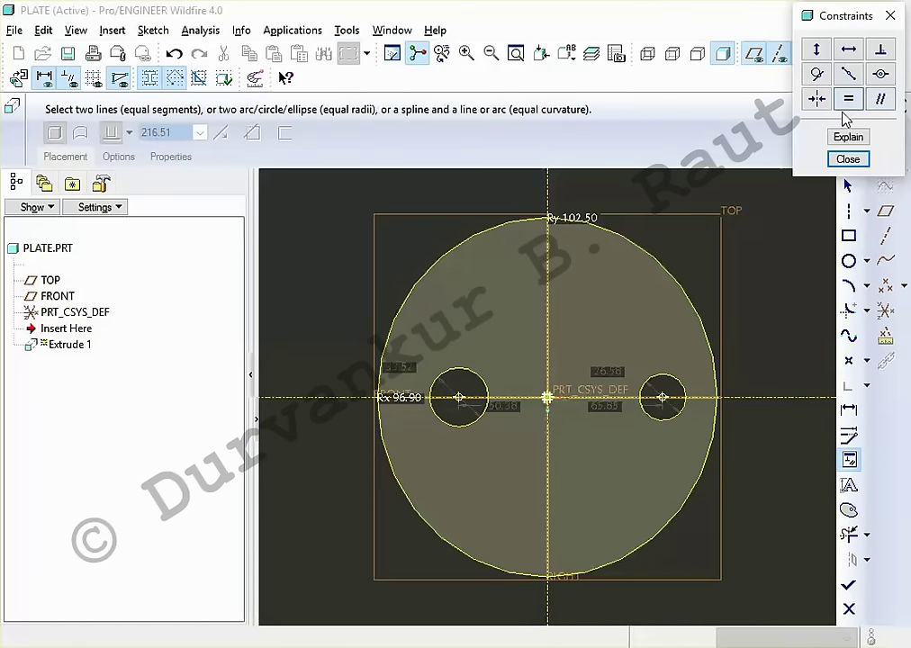
left_click(680, 387)
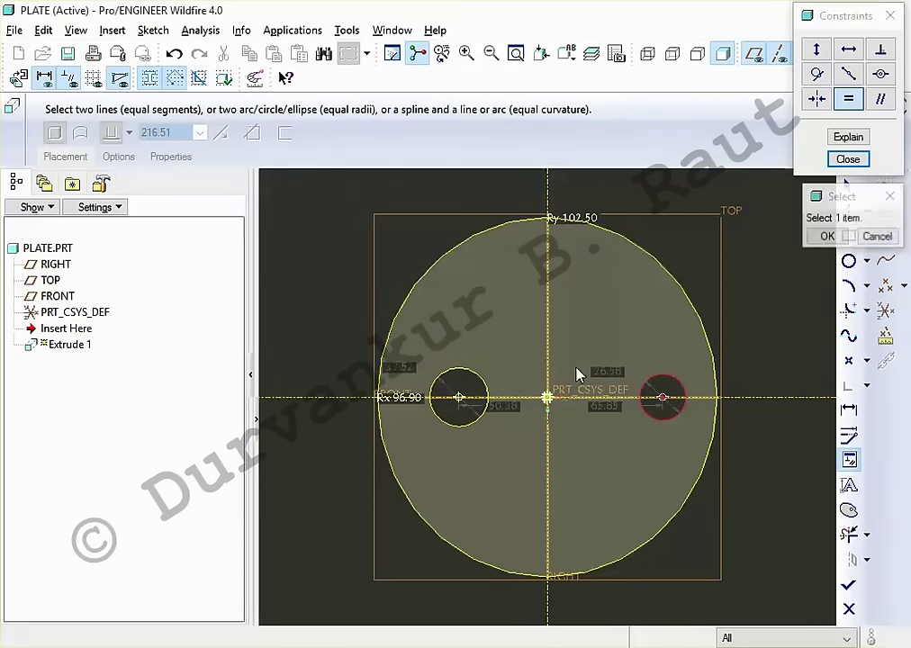
left_click(485, 385)
left_click(817, 99)
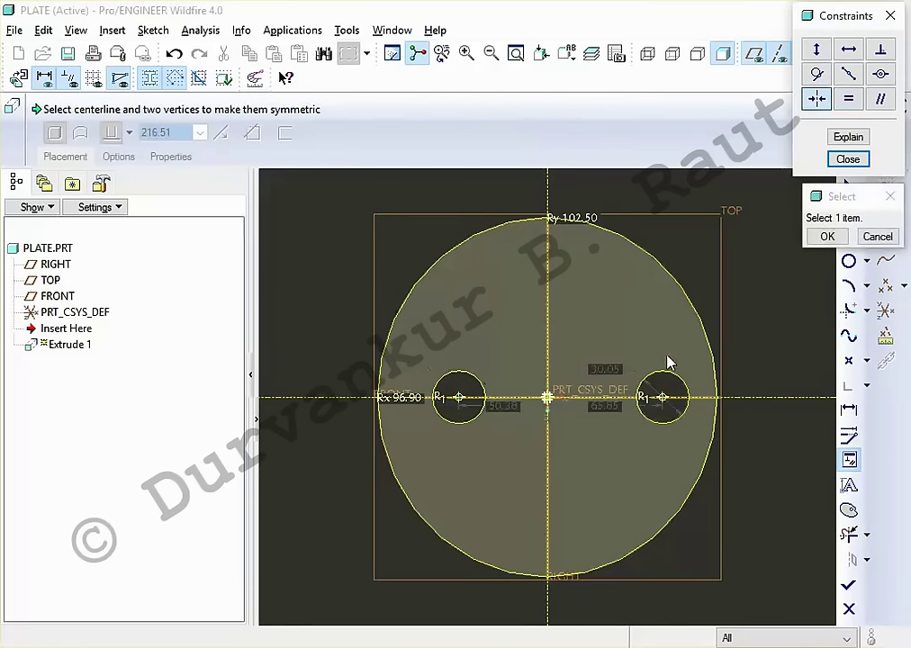
left_click(662, 397)
left_click(459, 397)
left_click(547, 347)
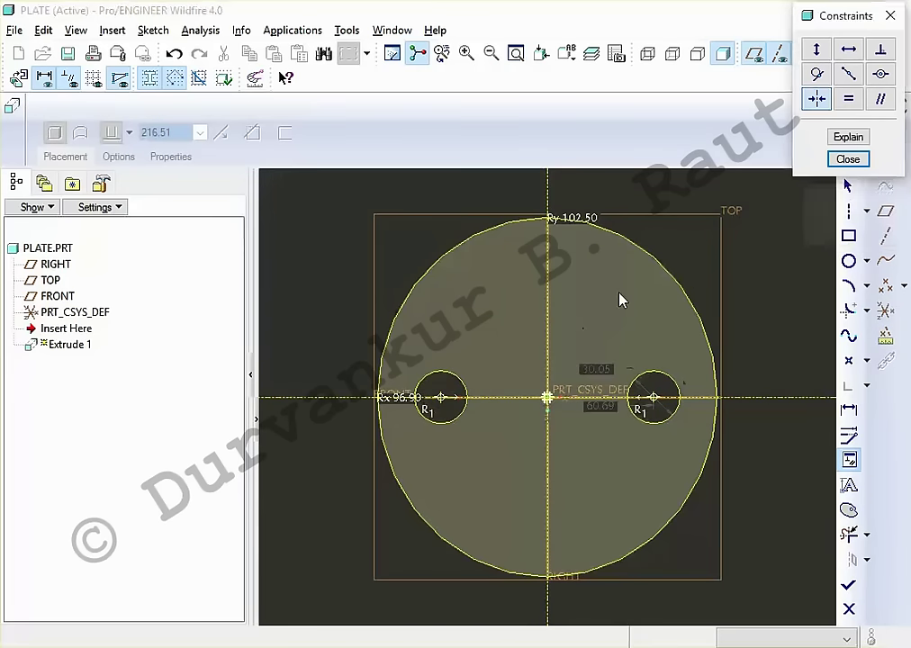
middle_click(619, 300)
Step: Dimension the hole centres 100 apart
key("alt+Tab")
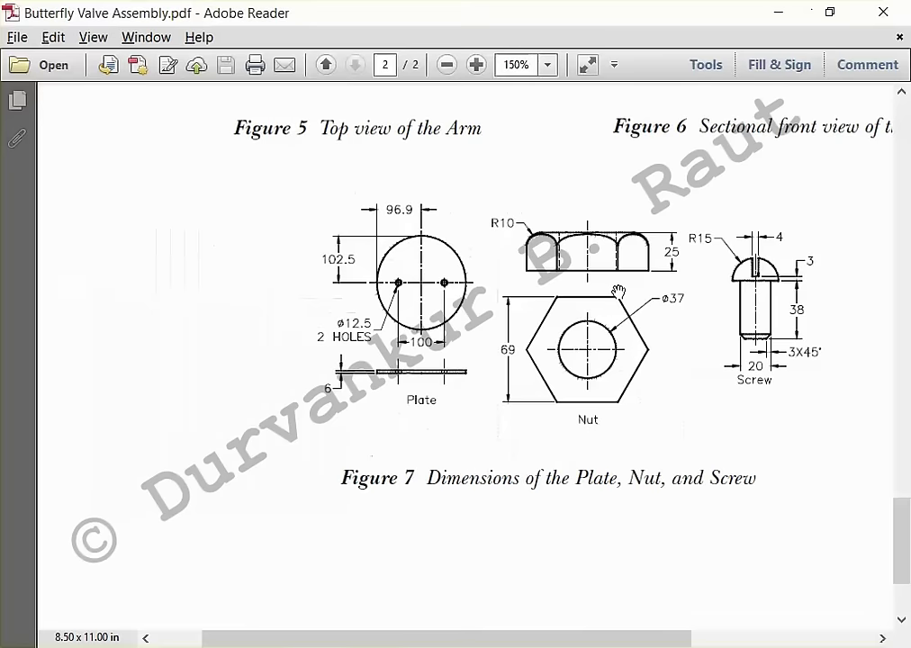
key("alt+Tab")
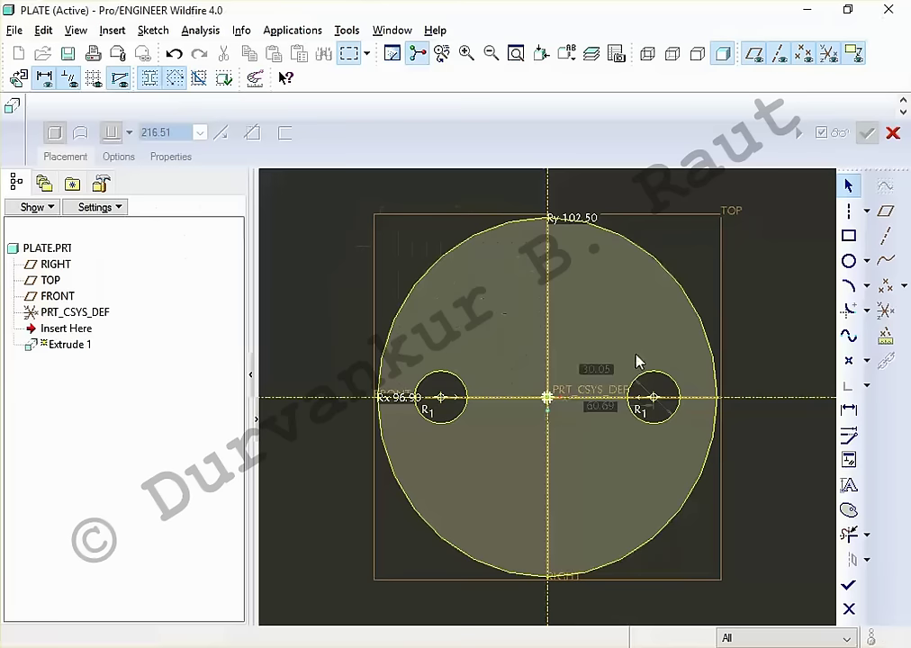
left_click(849, 410)
left_click(653, 397)
left_click(441, 397)
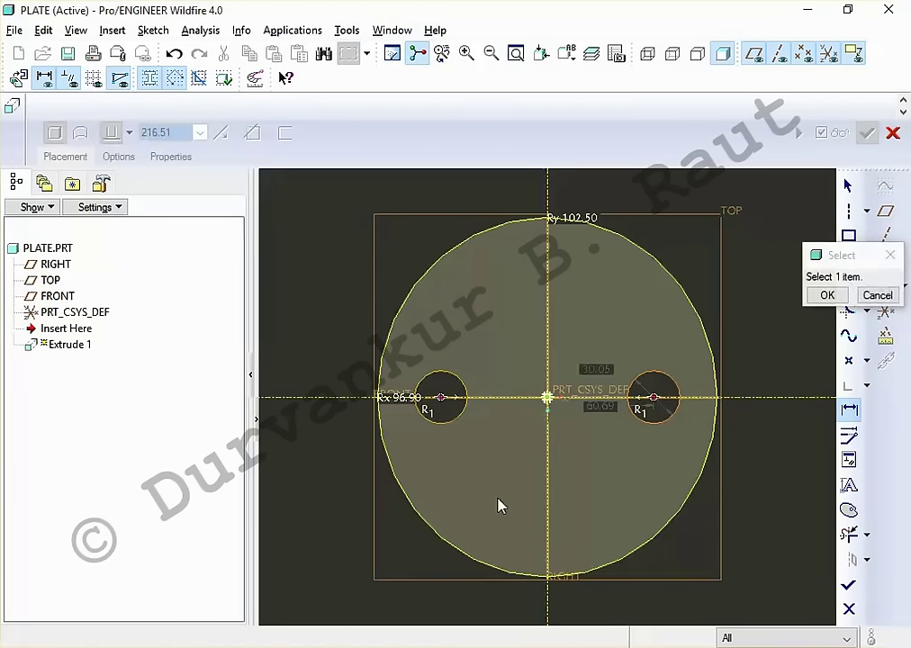
middle_click(498, 502)
middle_click(563, 510)
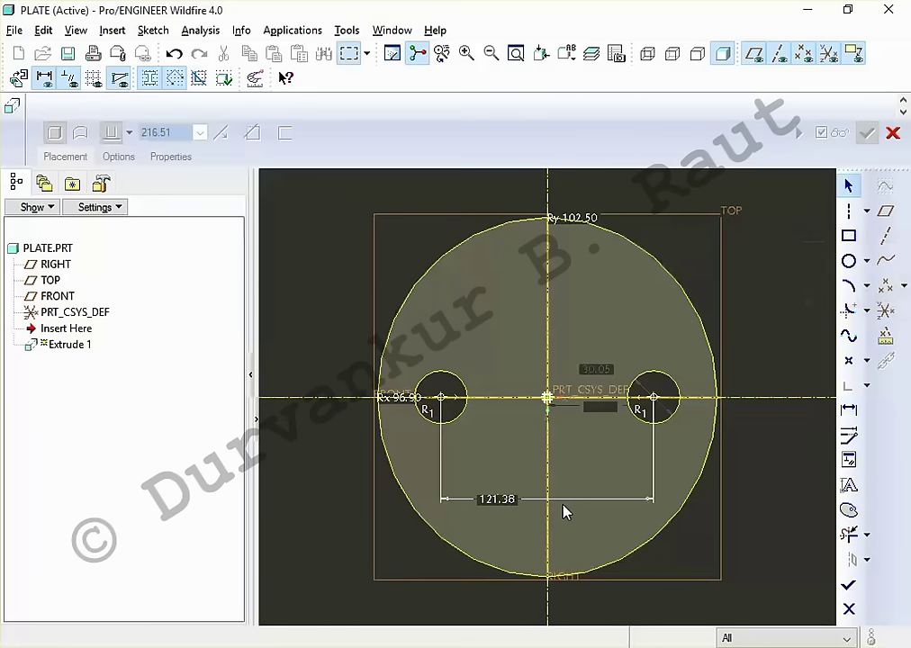
double_click(500, 498)
type("100")
key("Return")
Step: Set the hole size dimension to 12.5
key("alt+Tab")
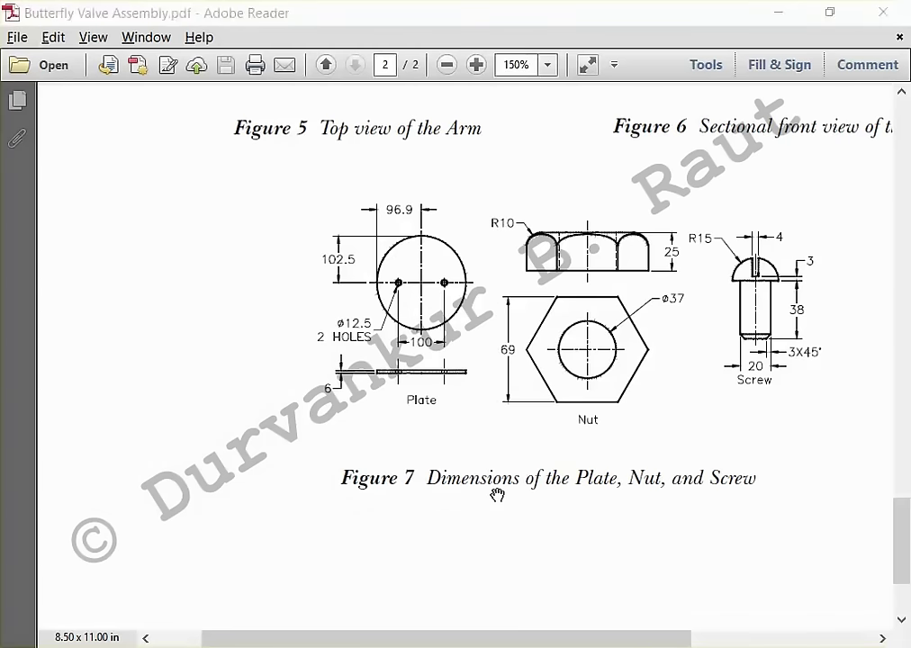
key("alt+Tab")
double_click(570, 370)
type("12.5")
key("Return")
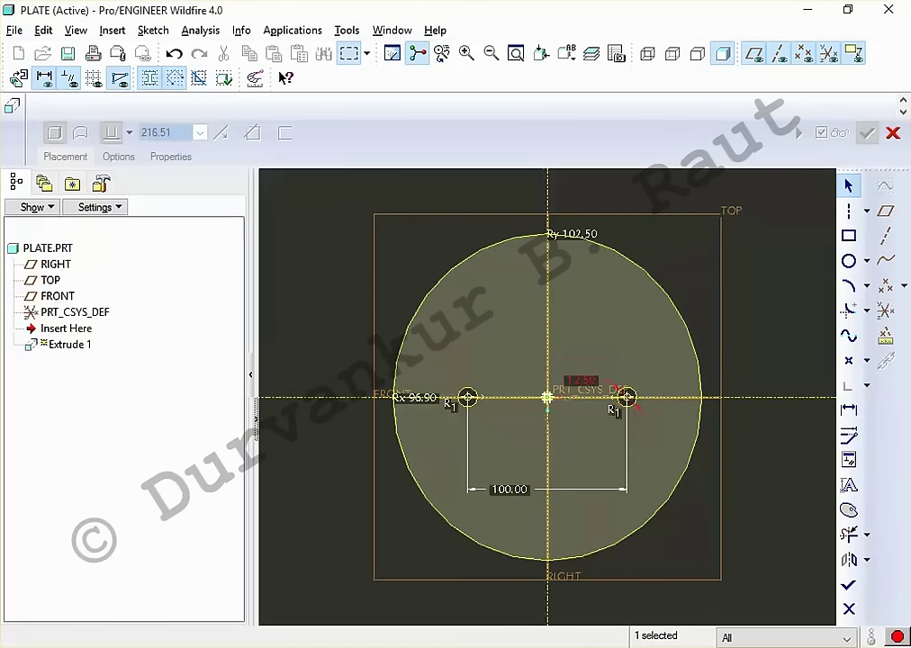
Step: Finish the plate sketch and set the extrusion depth to 6.00
left_click(848, 585)
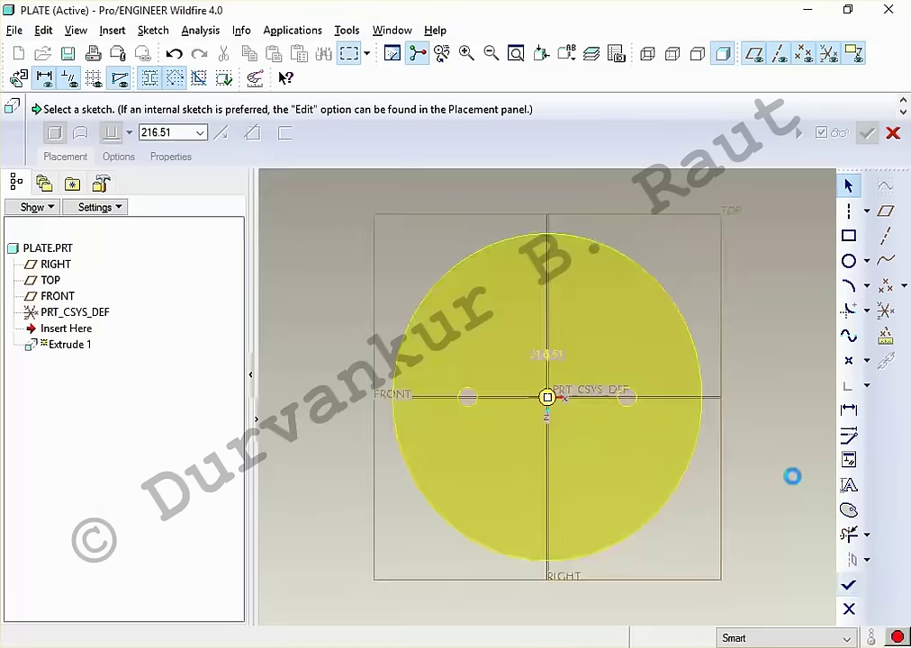
key("alt+Tab")
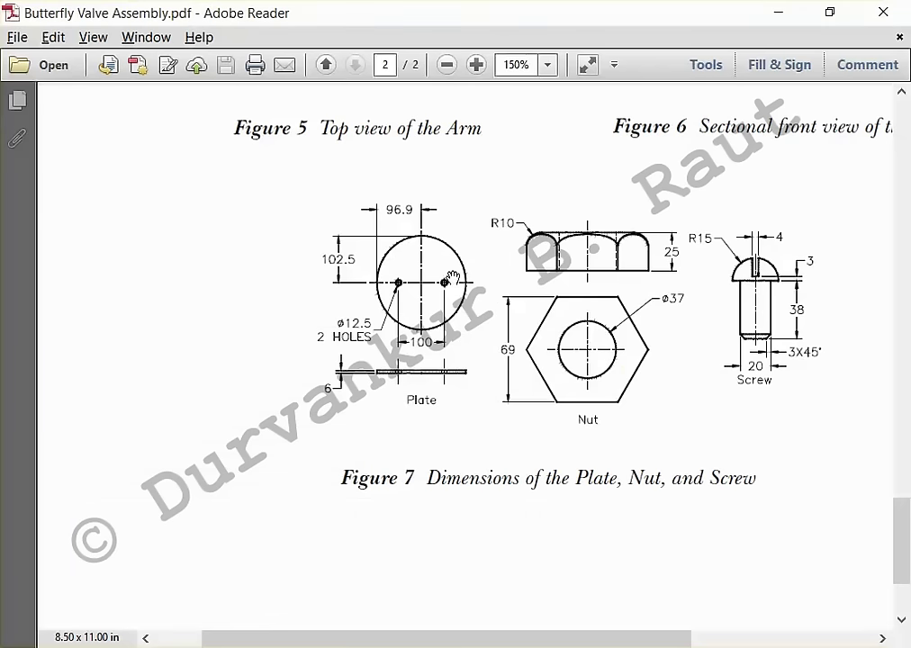
key("alt+Tab")
double_click(186, 134)
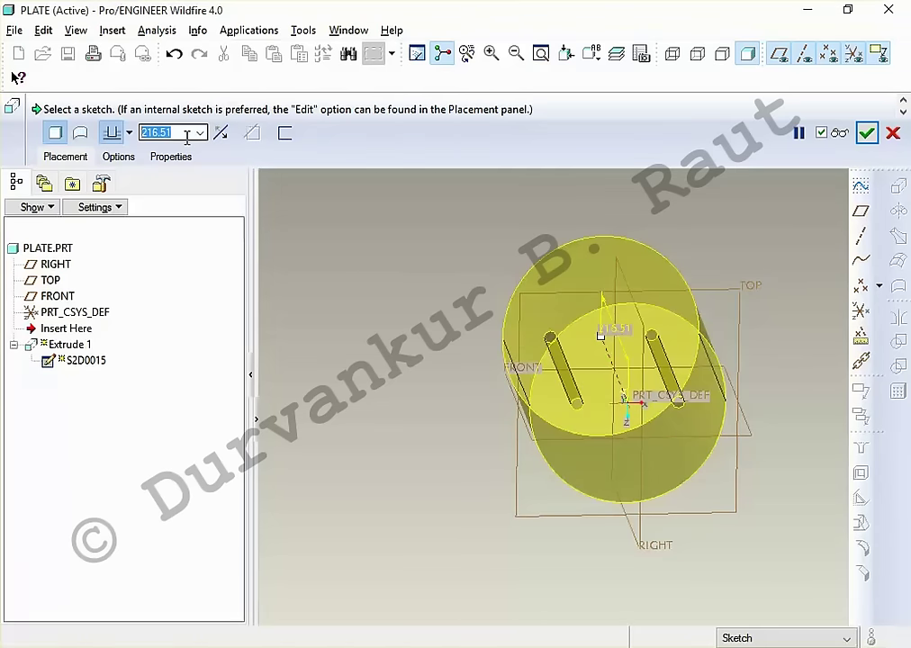
type("6")
key("Return")
key("ctrl+d")
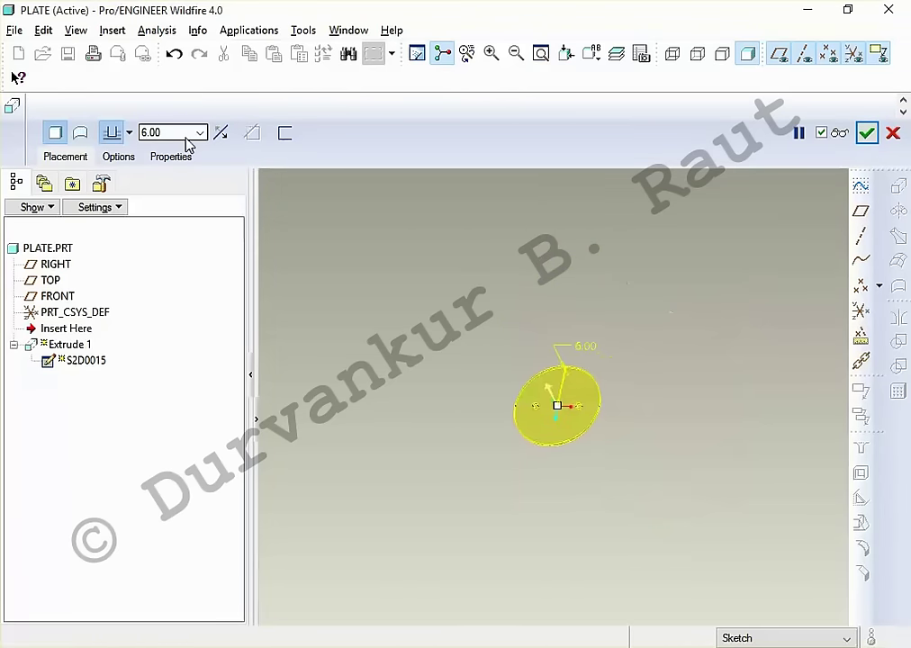
Step: Complete the 6.00-thick plate extrusion and save PLATE
key("alt+Tab")
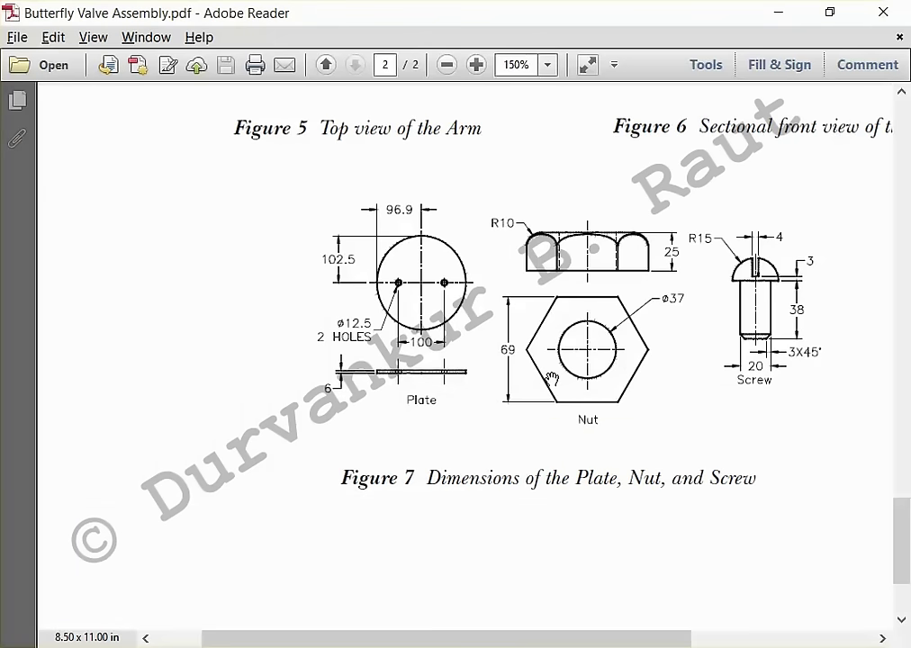
key("alt+Tab")
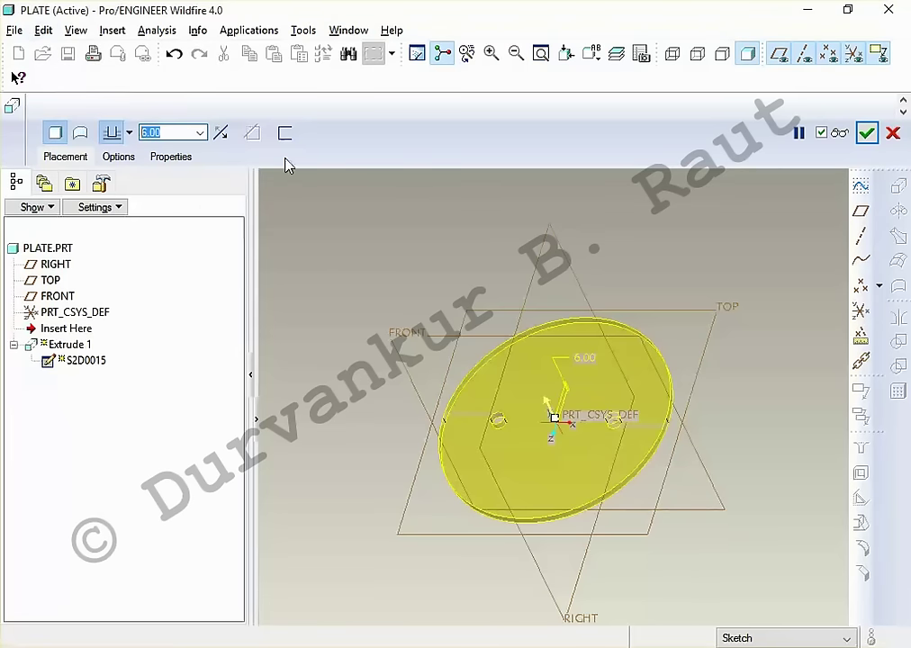
middle_click(778, 207)
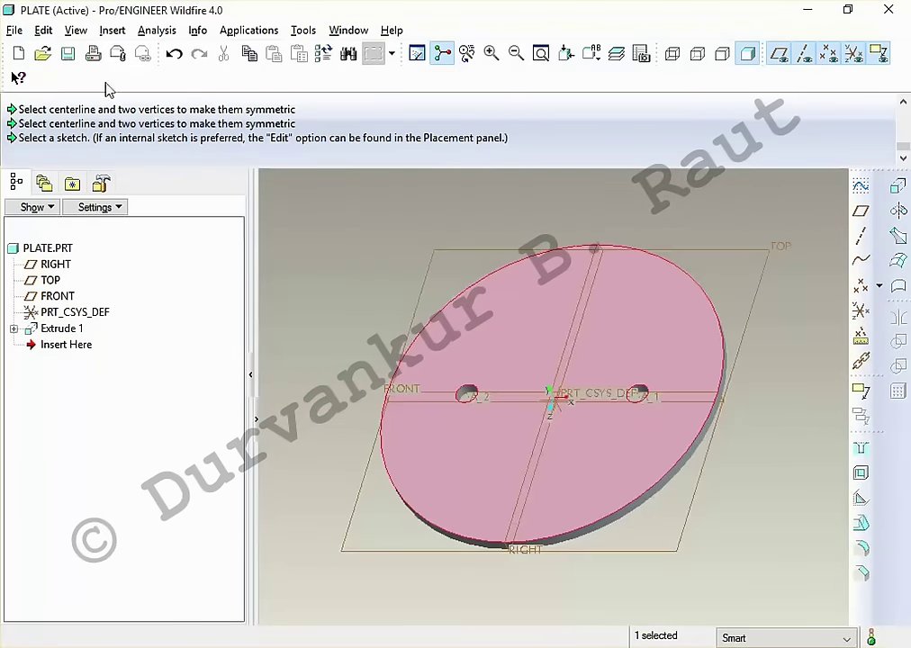
left_click(68, 54)
Step: Save PLATE, close its window, and start a new object
key("Return")
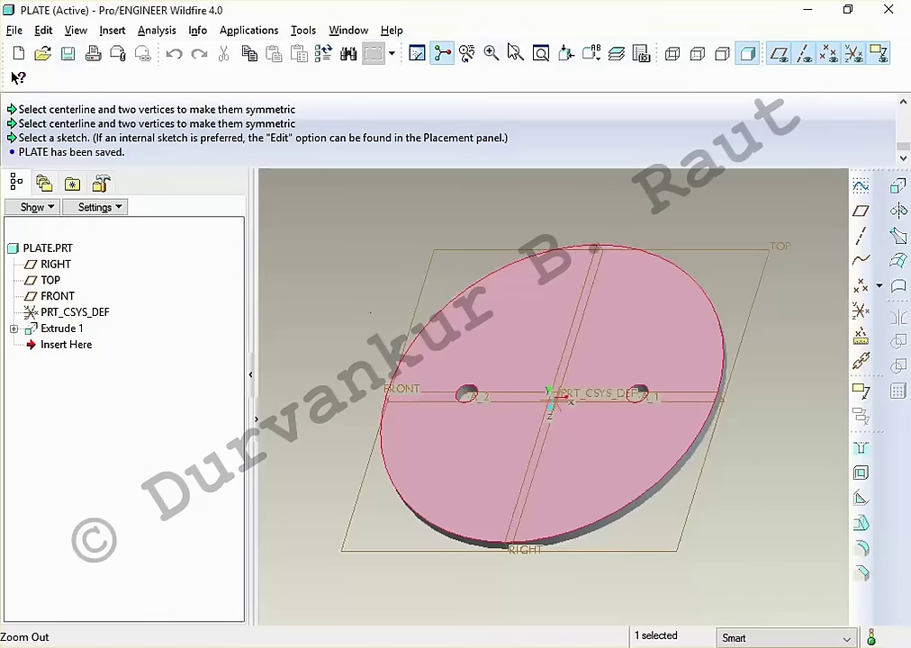
left_click(348, 30)
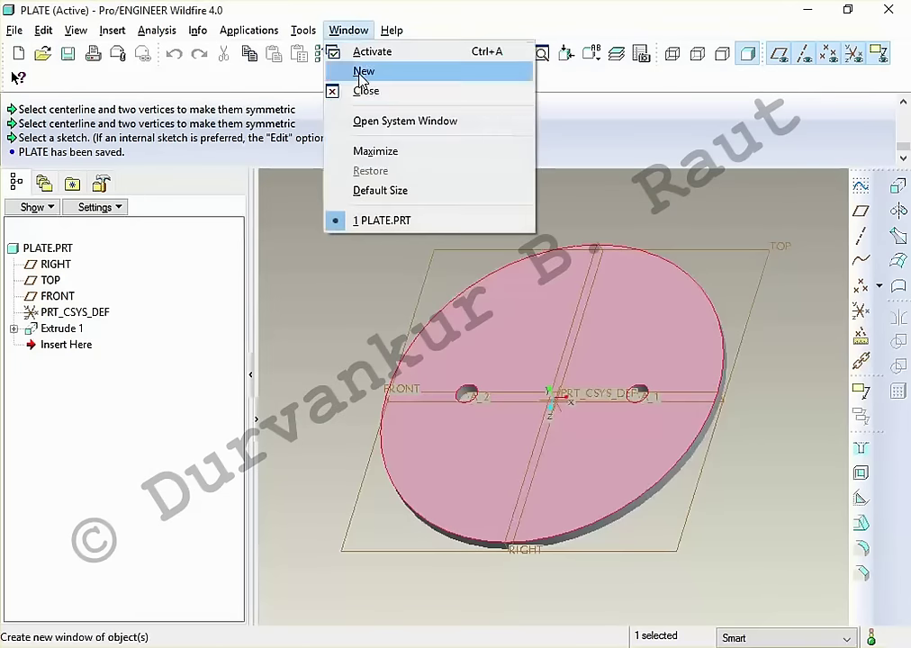
left_click(365, 90)
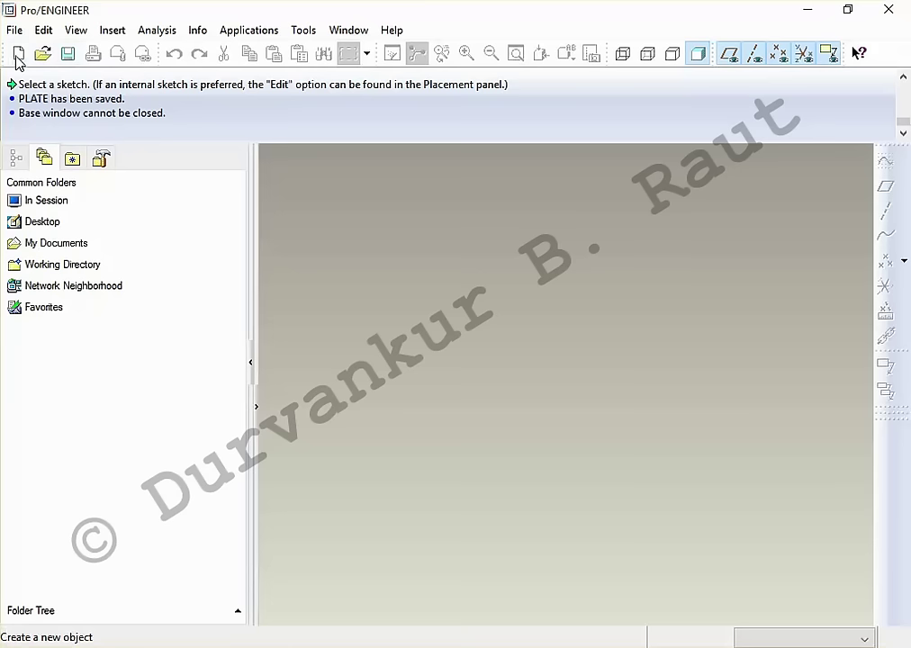
left_click(17, 55)
key("alt+Tab")
key("Tab")
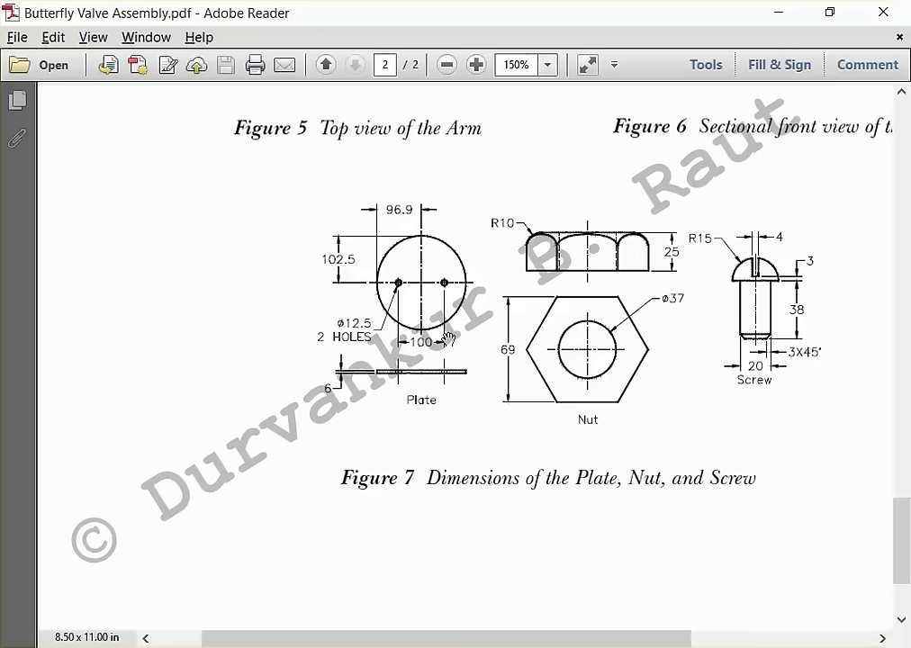
key("alt+Tab")
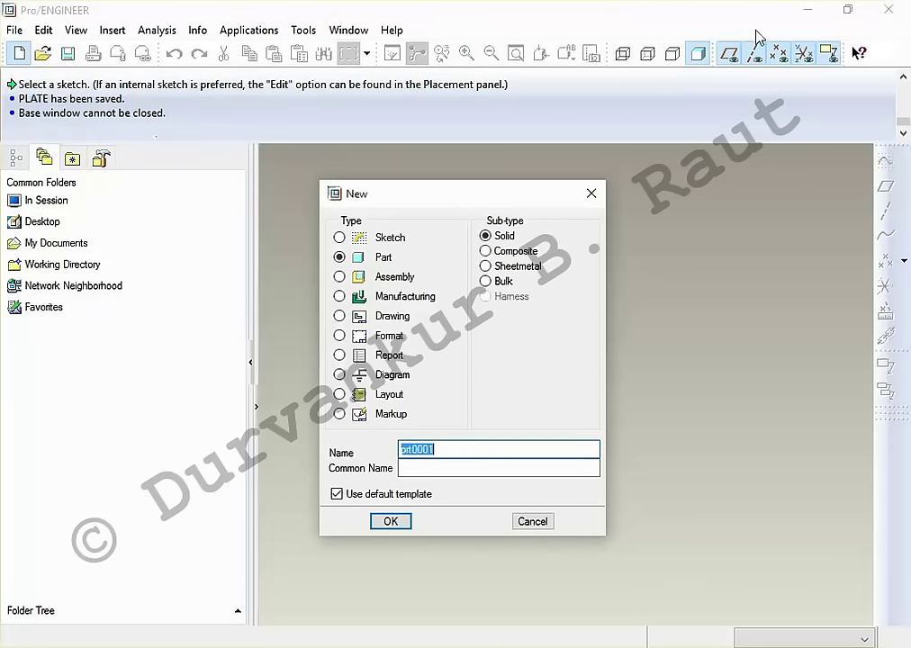
Step: Clear the name-in-use conflict by erasing undisplayed objects from the session
type("nut")
left_click(336, 494)
left_click(390, 521)
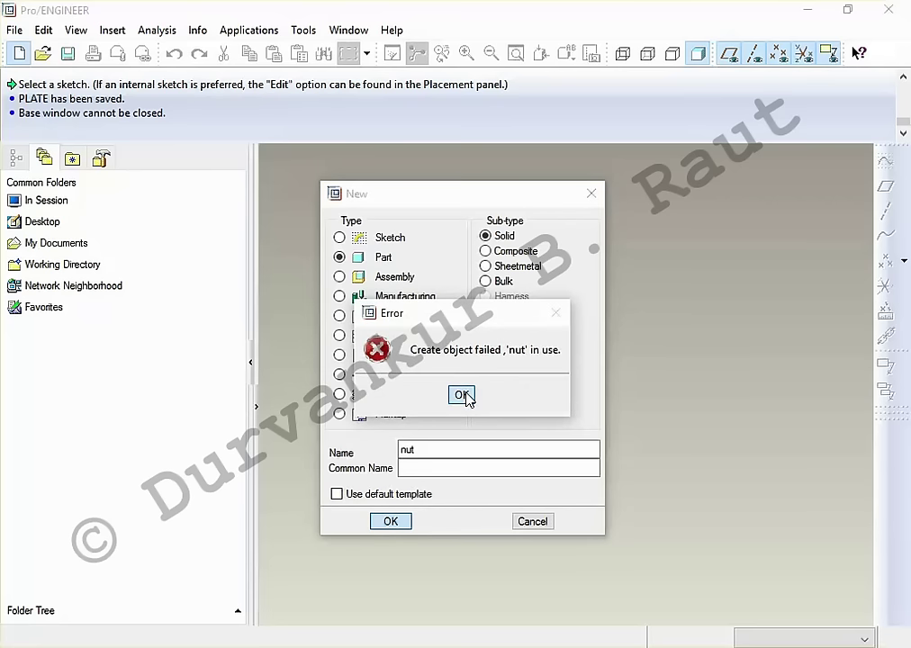
left_click(461, 395)
left_click(516, 522)
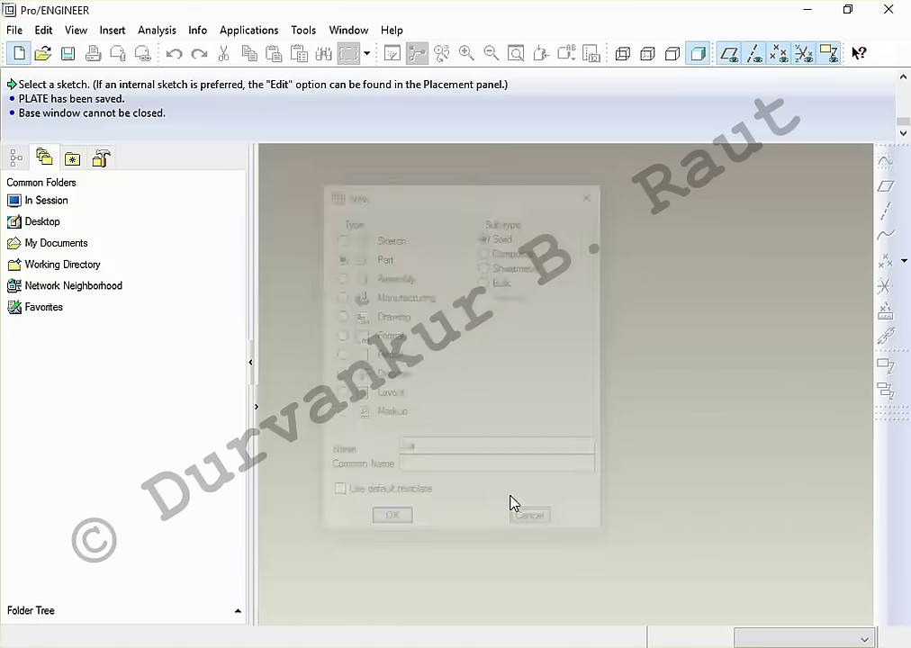
left_click(15, 29)
mouse_move(42, 250)
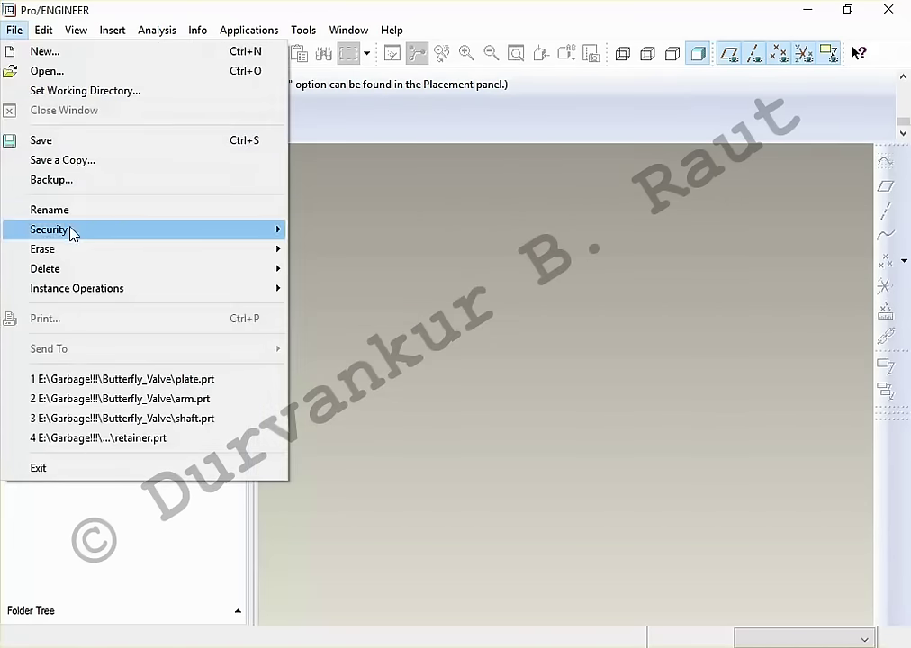
left_click(332, 270)
key("Return")
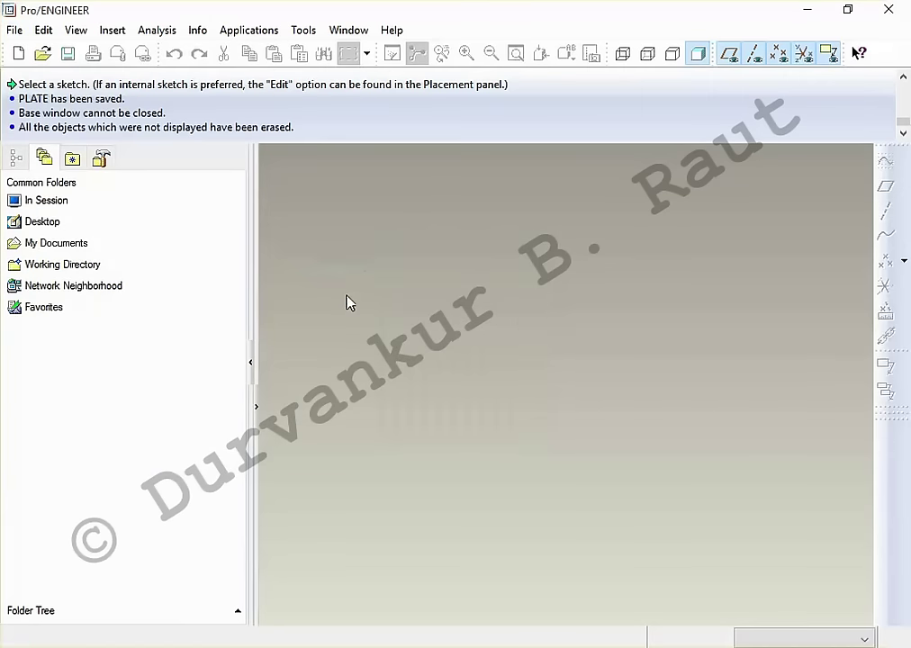
Step: Create part 'nut' from the mmns_part_solid template and save it
left_click(22, 54)
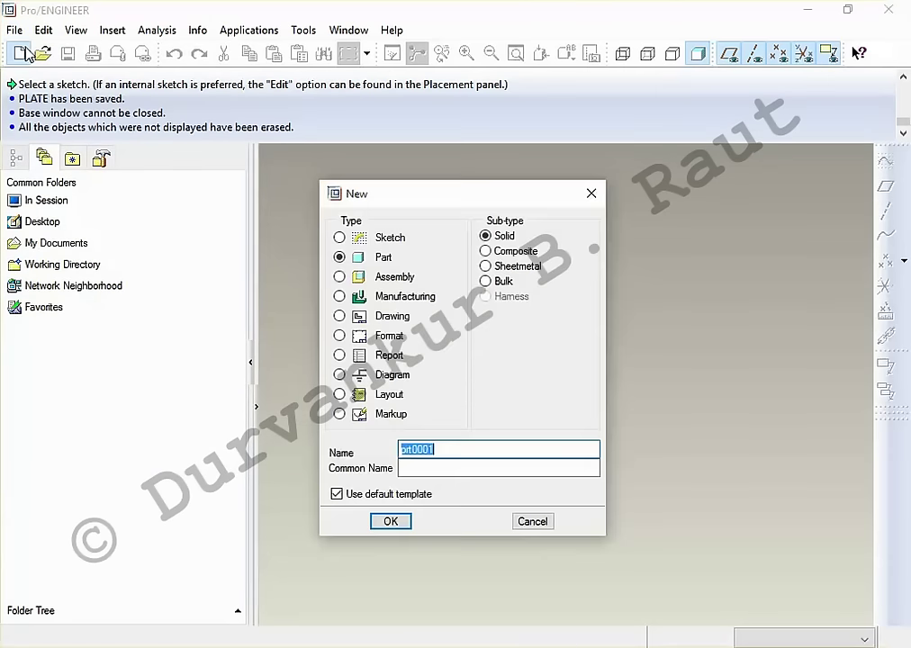
type("nut")
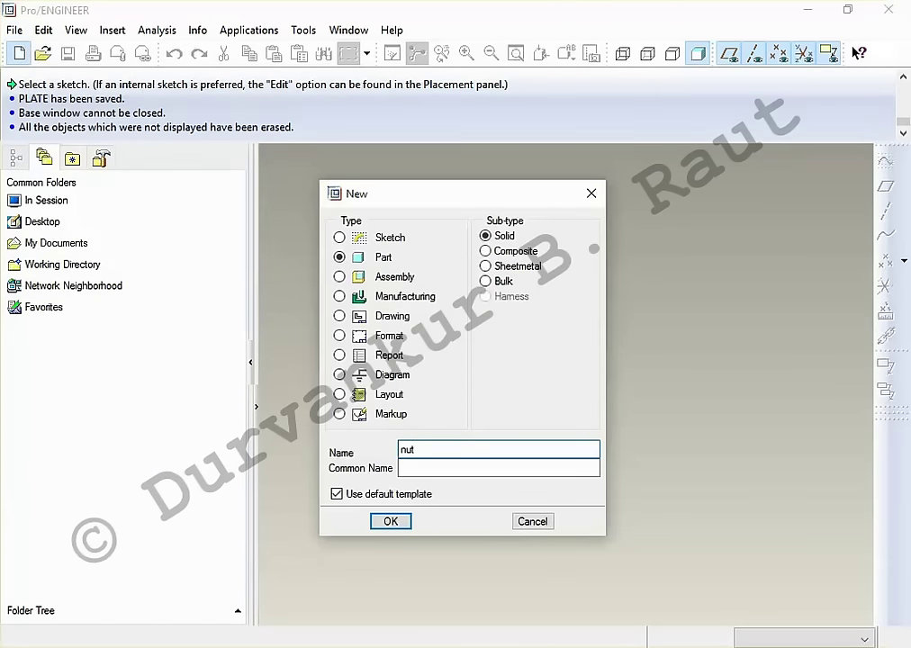
left_click(335, 495)
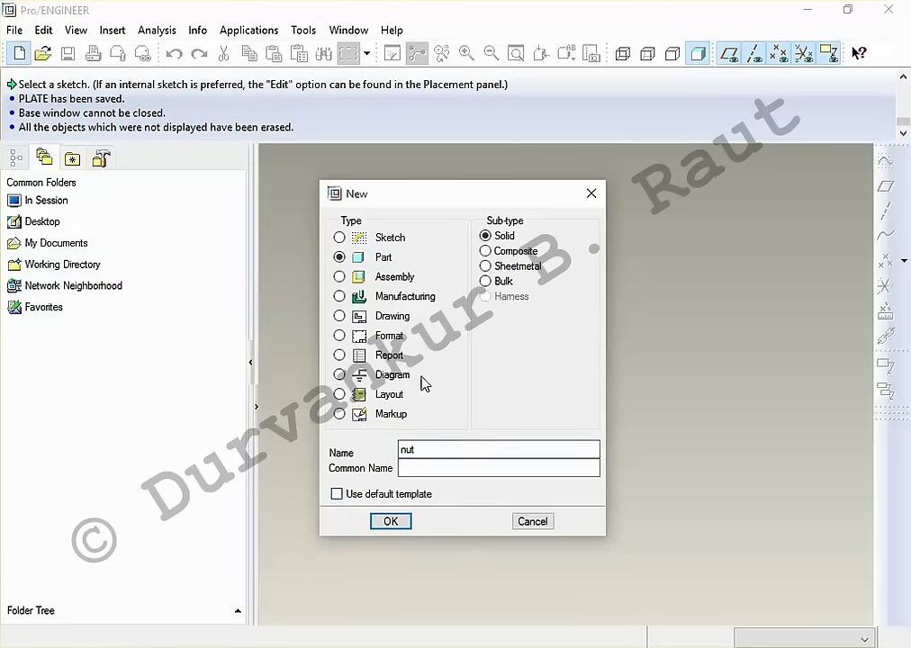
left_click(405, 522)
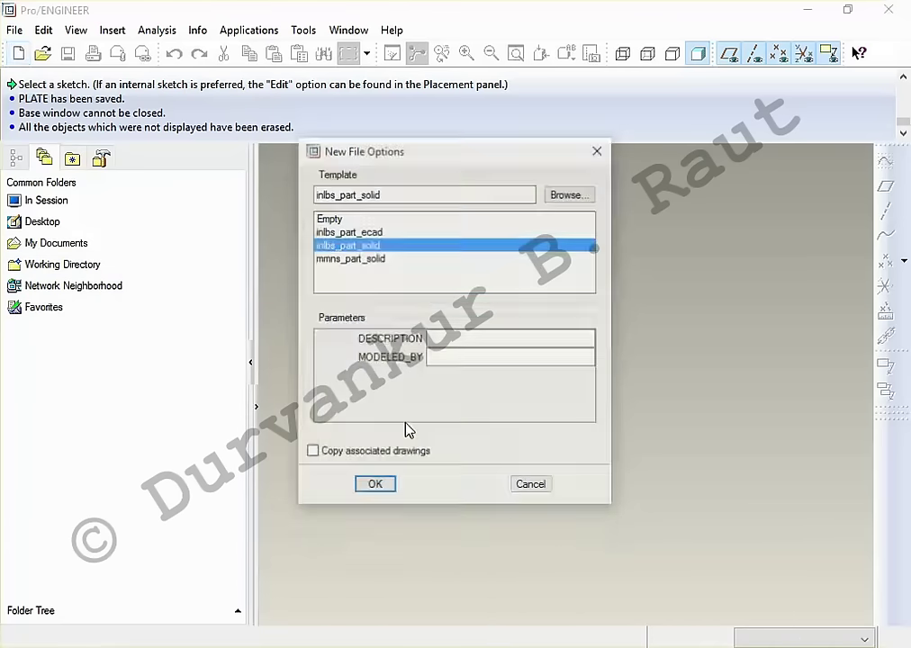
left_click(396, 260)
double_click(396, 261)
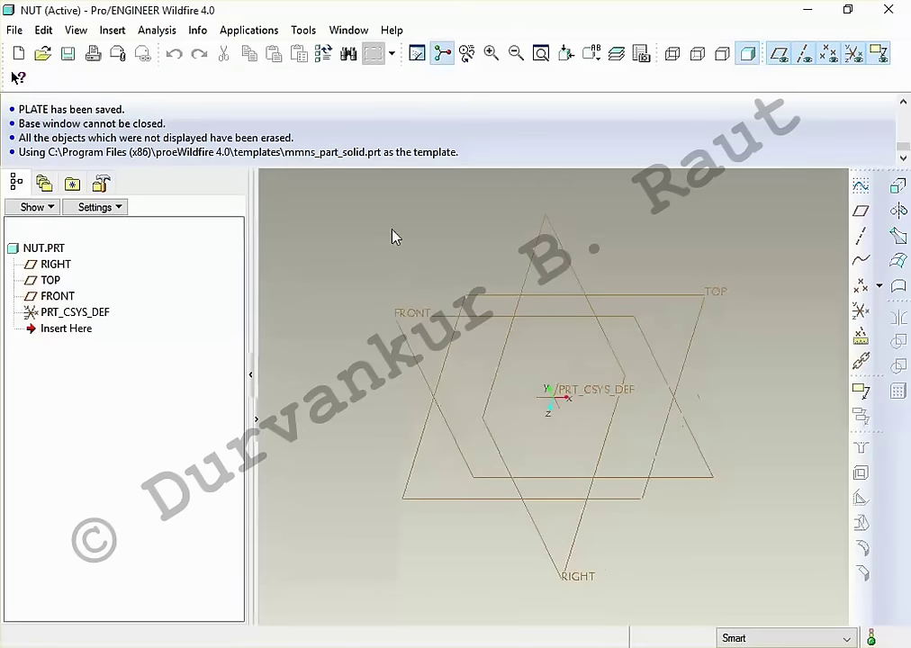
left_click(68, 54)
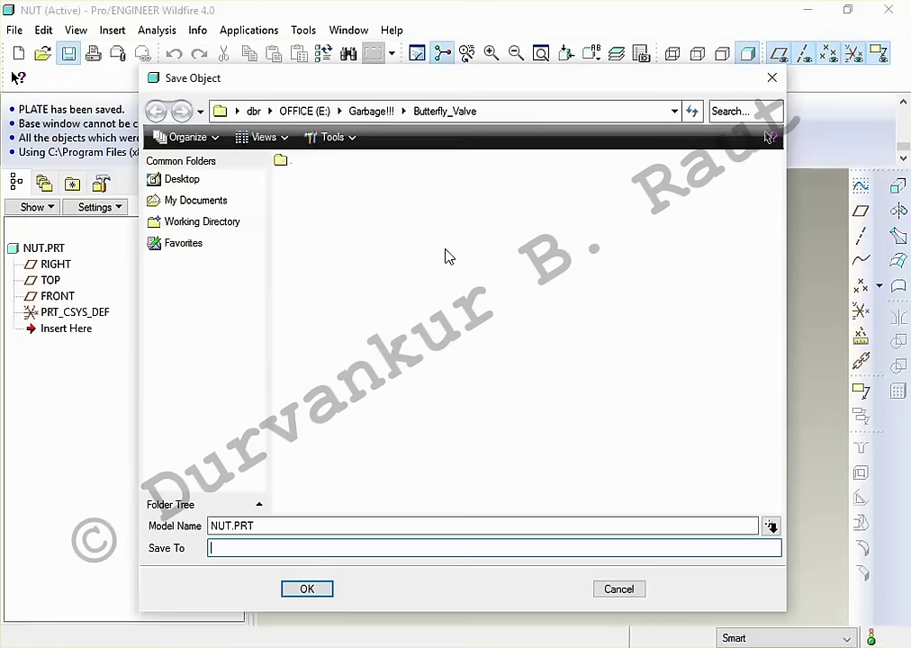
key("Return")
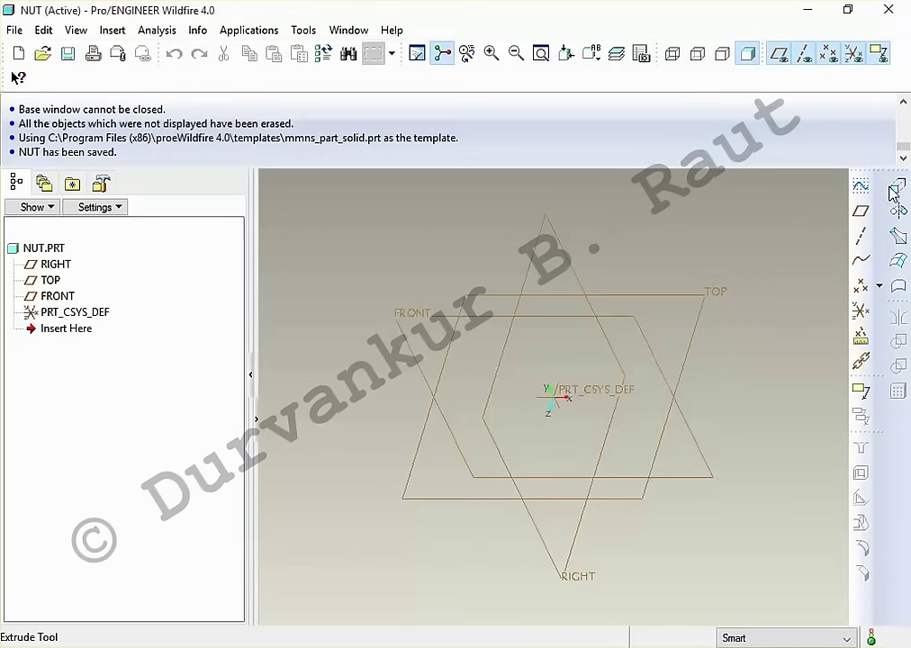
Step: Start an extrude feature on NUT and open its placement options
key("alt+Tab")
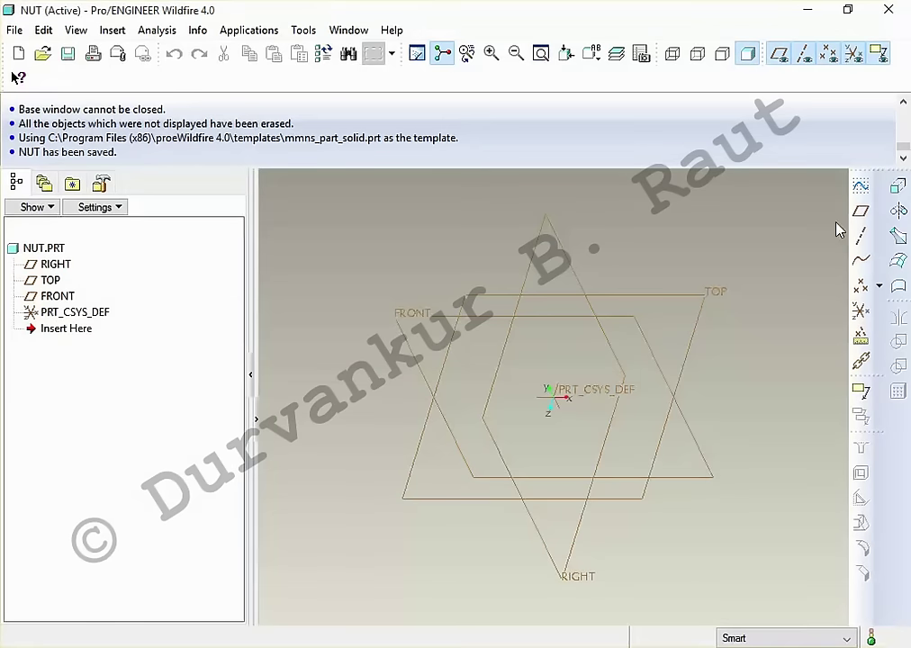
left_click(897, 185)
left_click(61, 158)
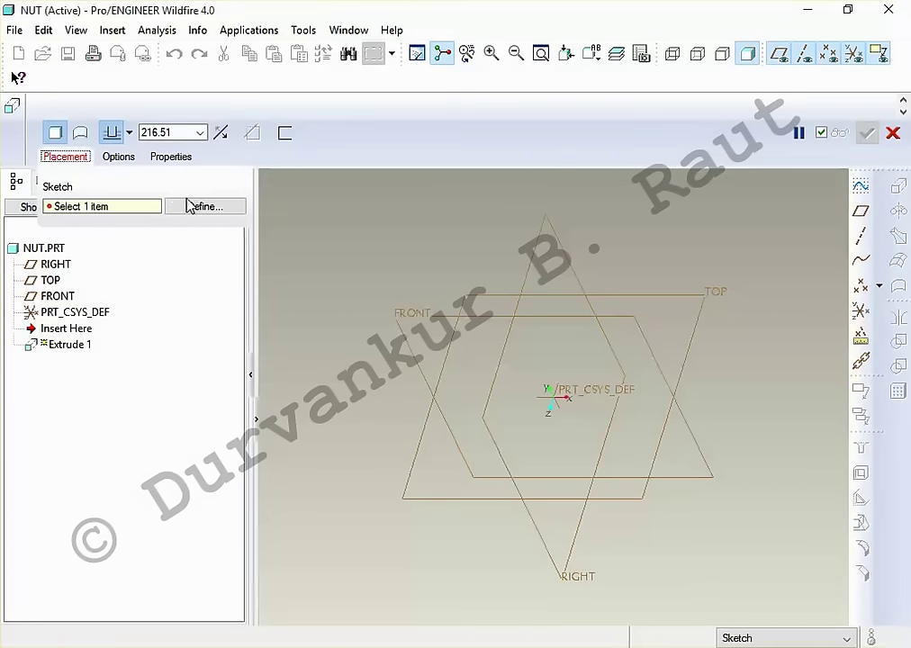
Step: Sketch on the TOP plane and place a palette hexagon centred on the origin
left_click(191, 206)
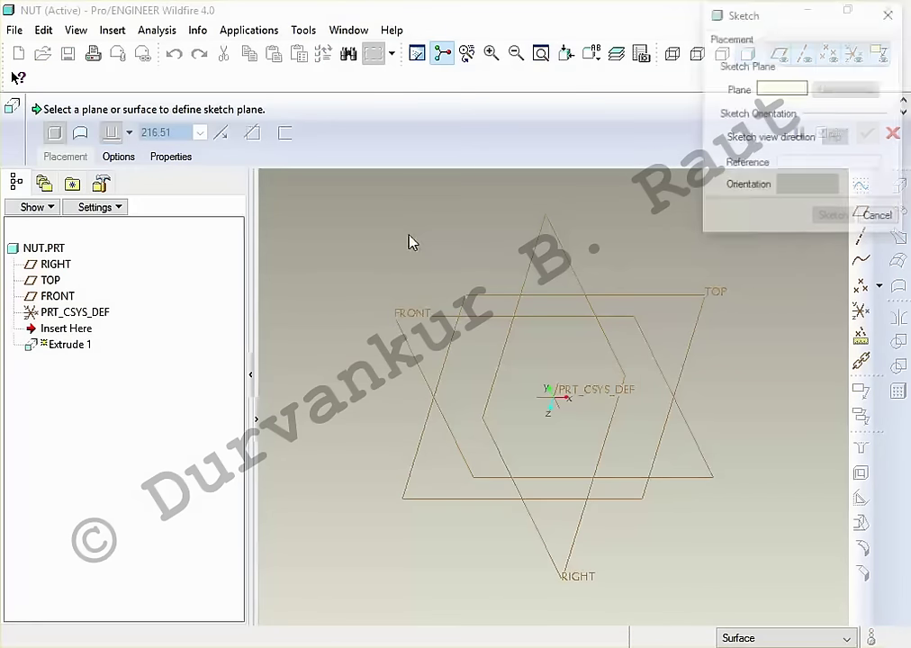
left_click(710, 302)
middle_click(714, 297)
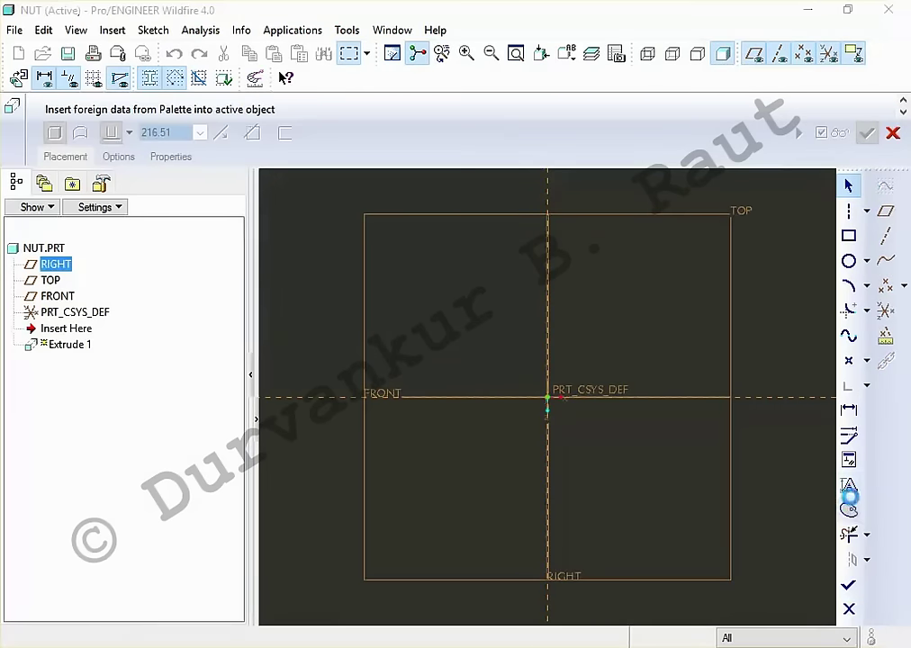
left_click(848, 498)
left_click(887, 605)
left_click(887, 605)
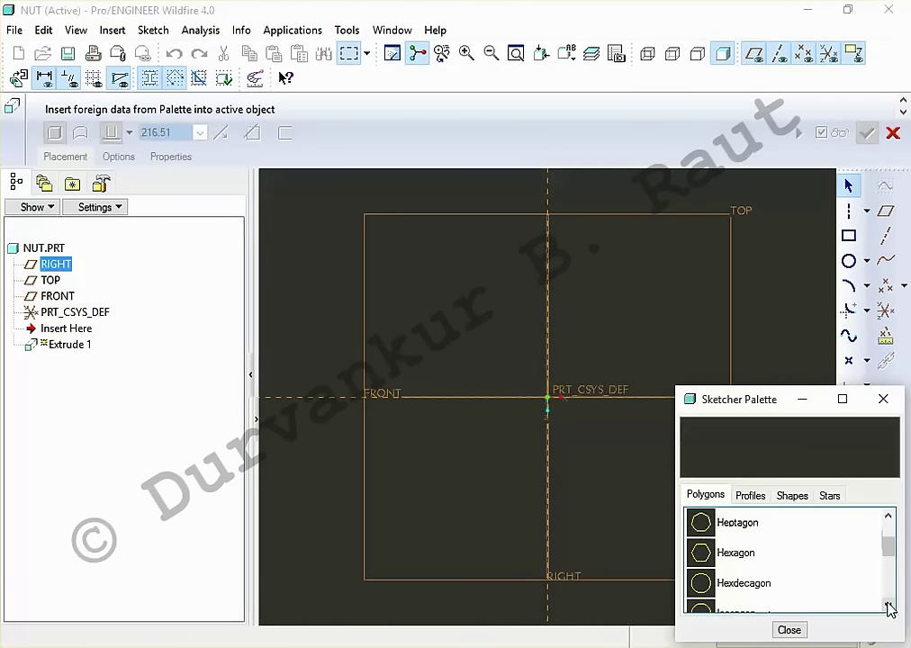
left_click_drag(726, 551, 609, 460)
mouse_move(548, 402)
left_mouse_down()
mouse_move(458, 335)
mouse_move(550, 399)
left_mouse_up()
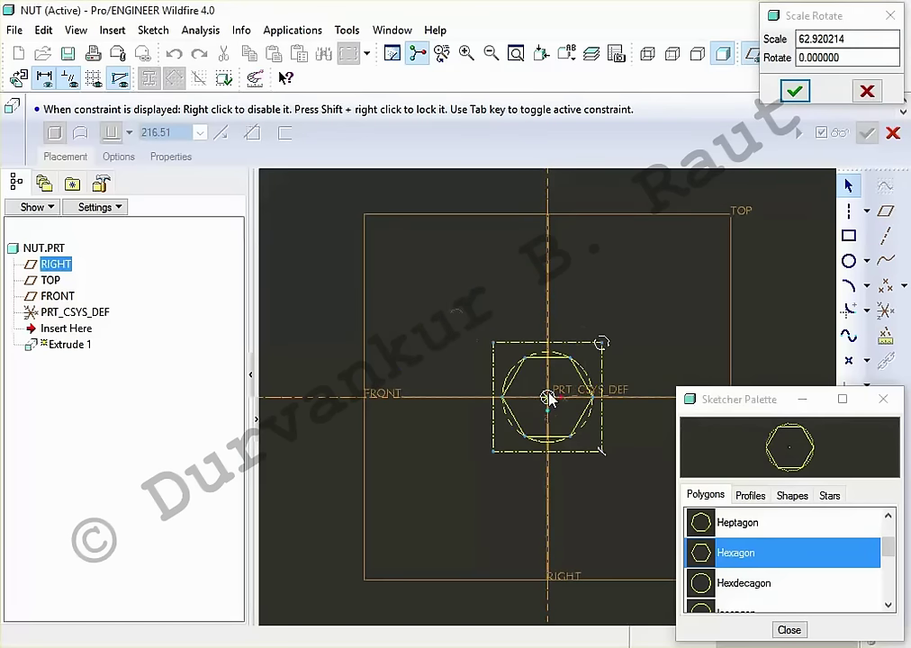
middle_click(711, 234)
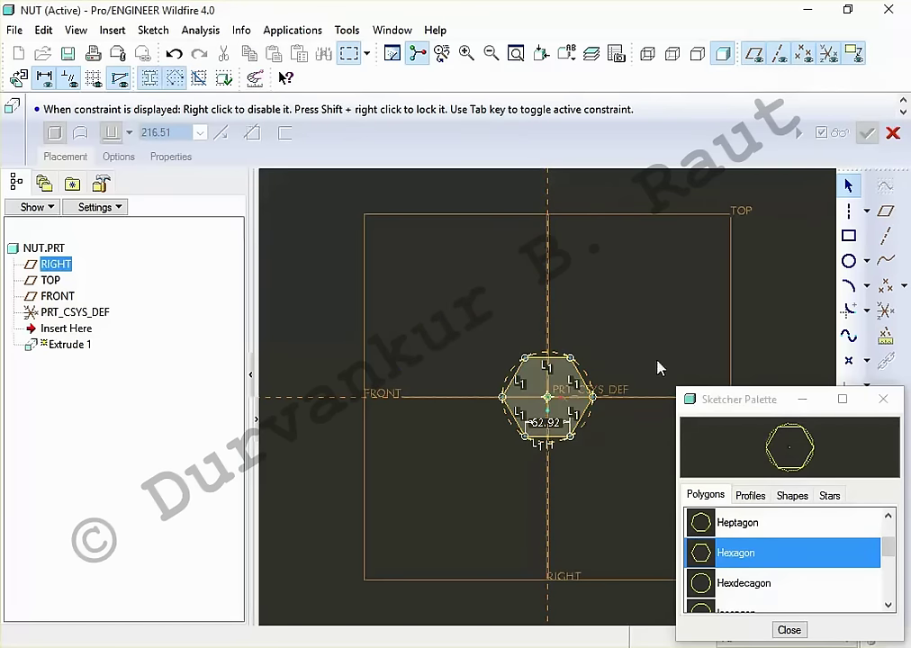
left_click(883, 399)
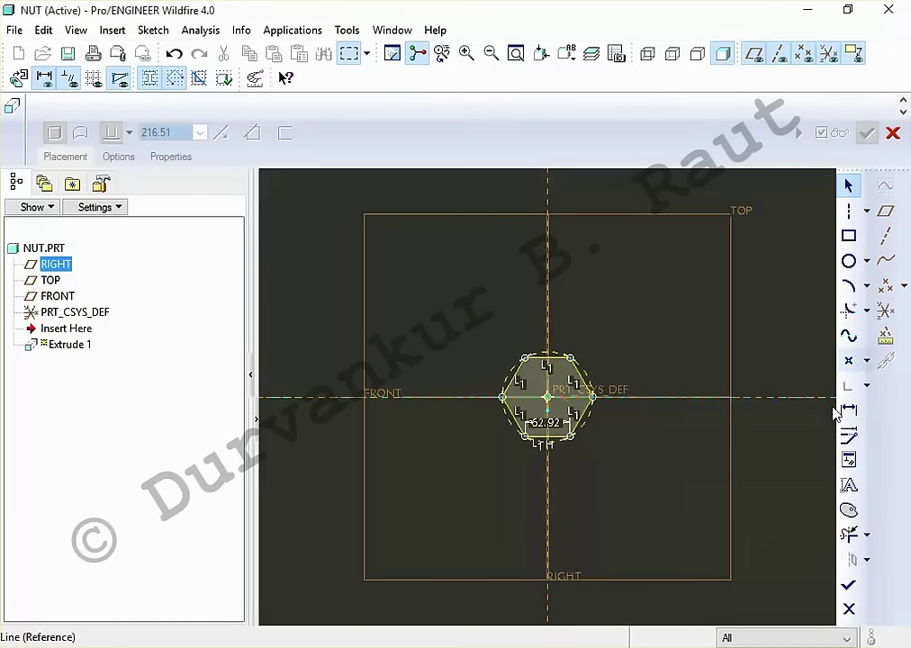
Step: Dimension the hexagon across two opposite flats (108.98)
left_click(560, 425)
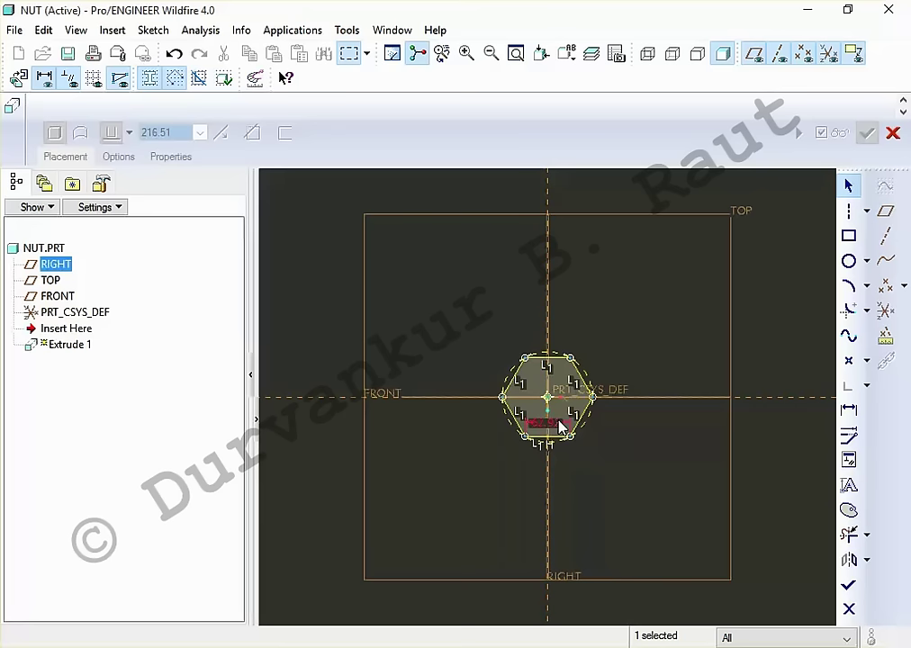
scroll(620, 479, "down", 3)
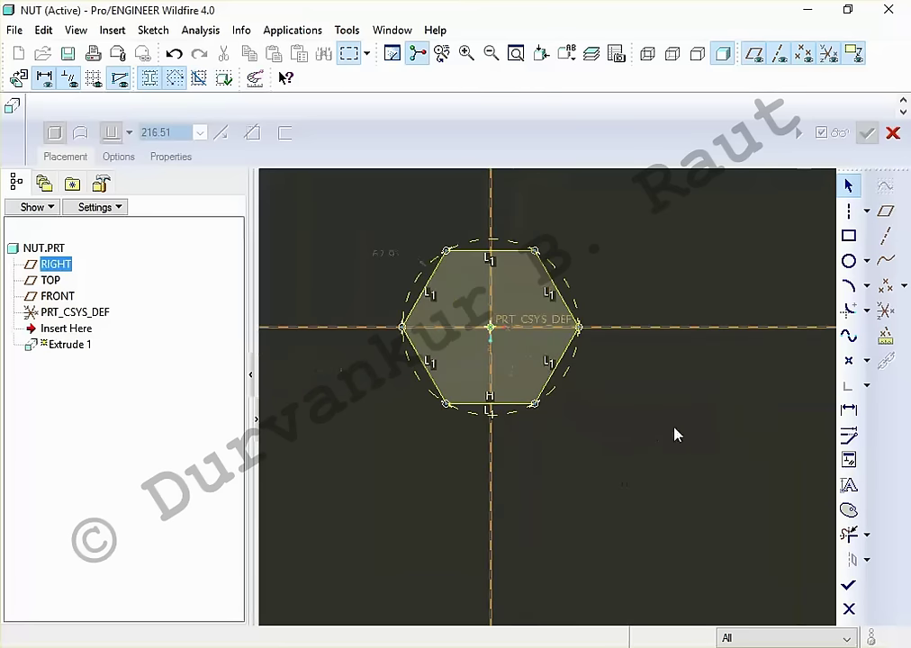
left_click(849, 409)
left_click(566, 365)
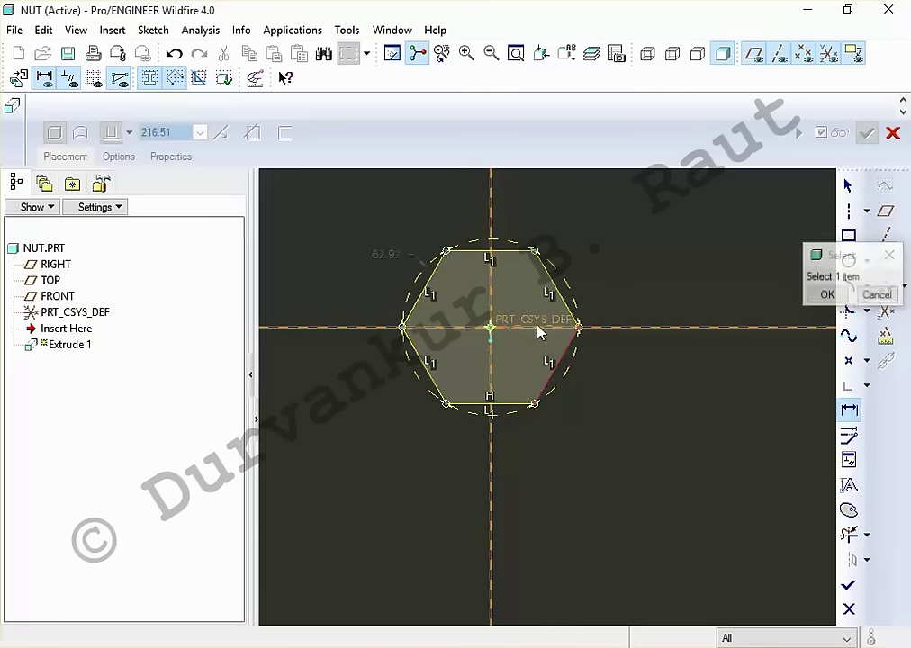
left_click(437, 270)
middle_click(561, 198)
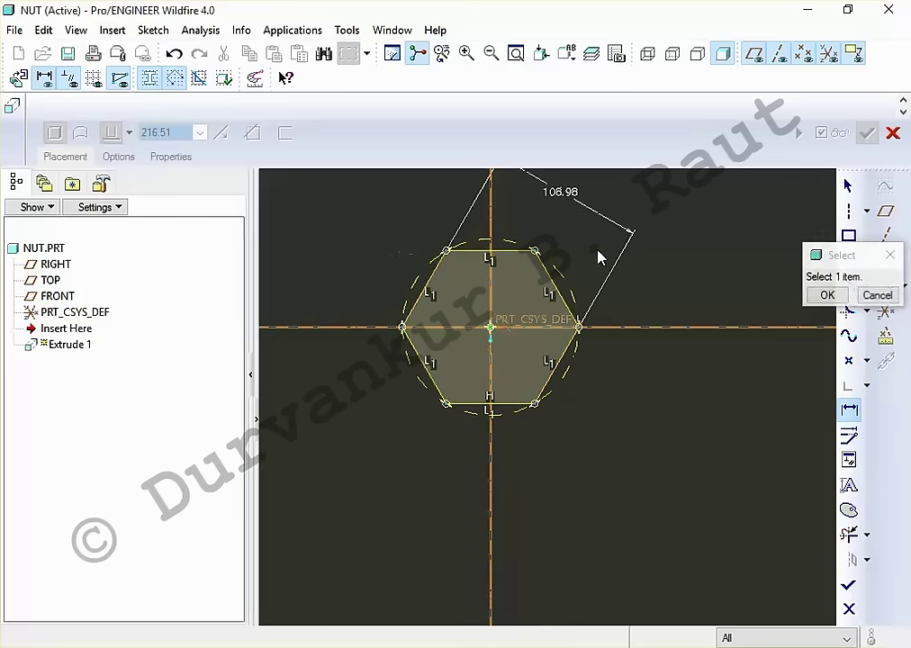
Step: Change the hexagon's across-flats dimension to 69
middle_click(698, 257)
key("alt+Tab")
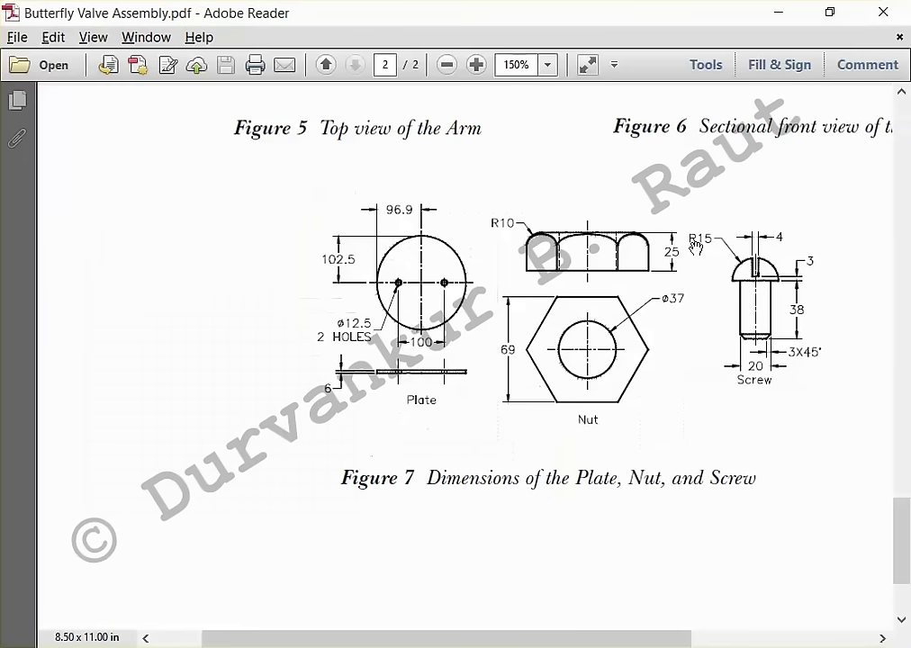
key("alt+Tab")
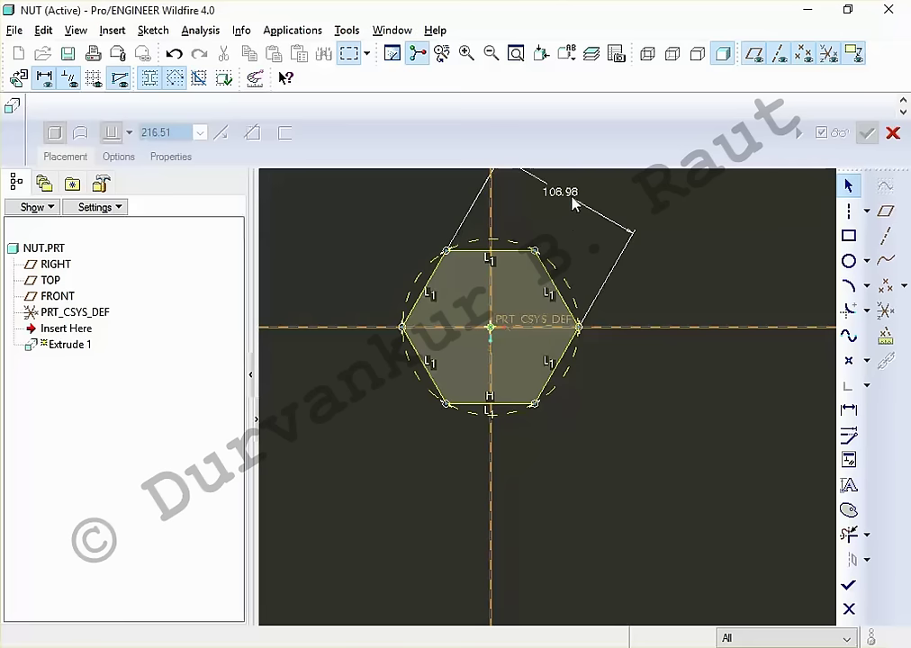
double_click(559, 192)
type("46")
key("Return")
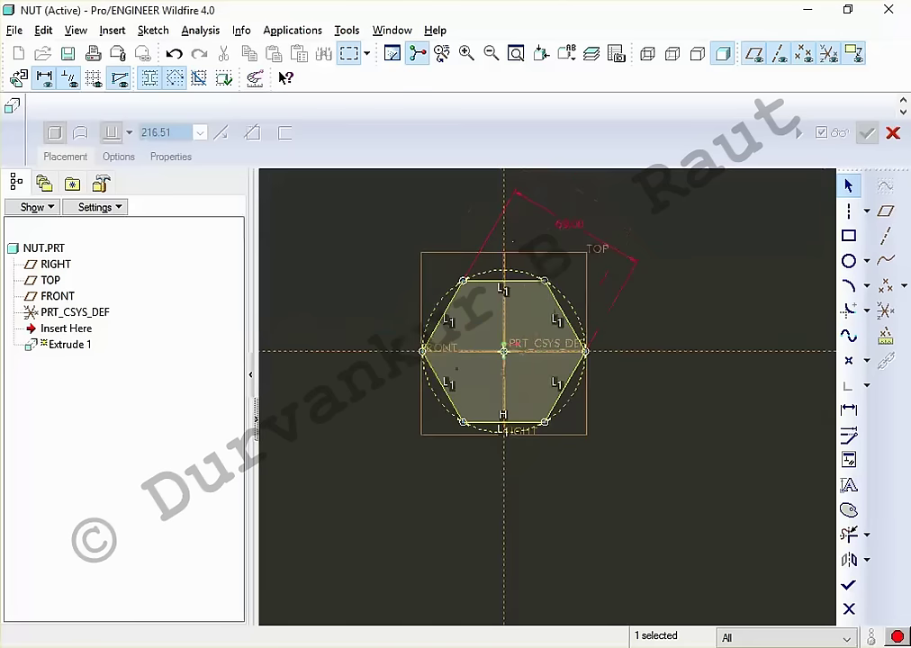
key("alt+Tab")
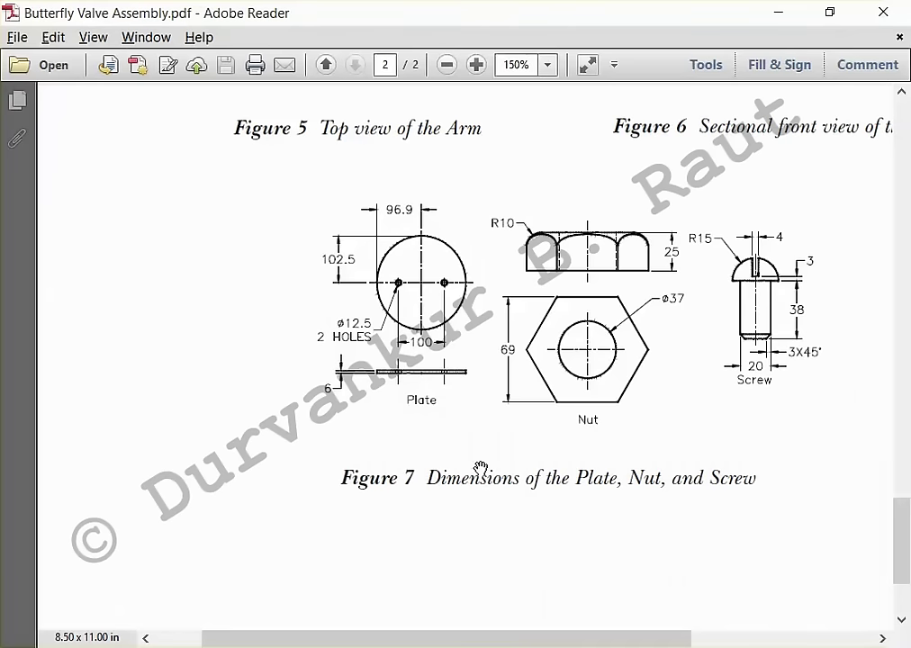
key("alt+Tab")
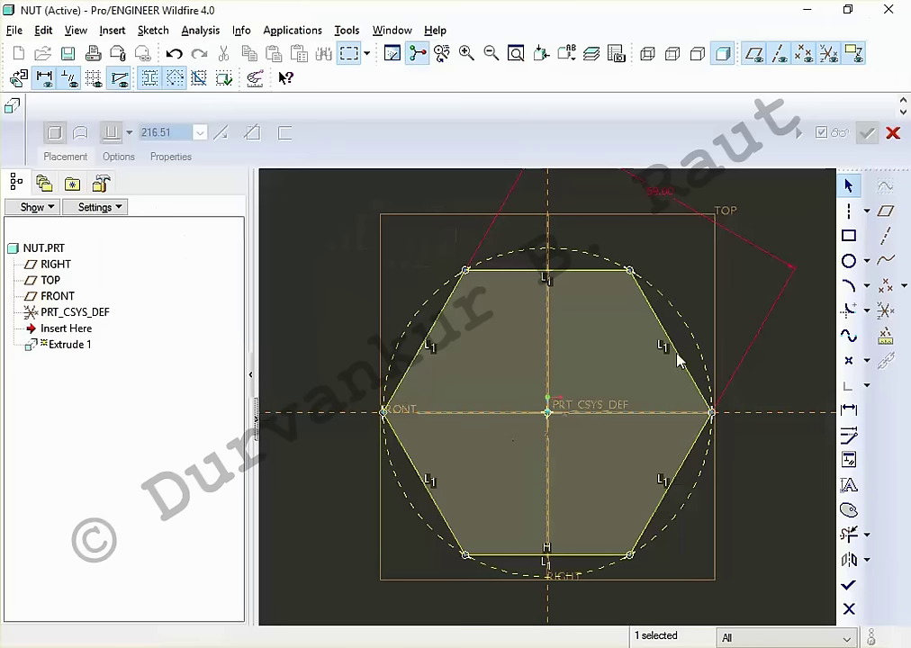
Step: Add a circle at the origin with a 37 diameter
left_click(848, 260)
left_click(548, 412)
left_click(586, 459)
key("alt+Tab")
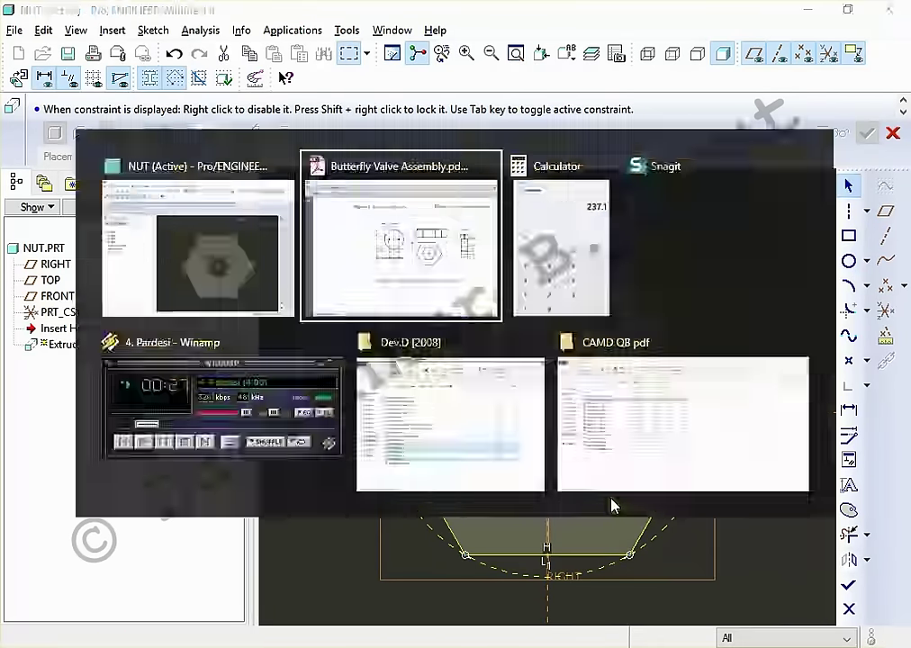
key("alt+Tab")
double_click(467, 364)
type("37")
key("Return")
Step: Finish the nut sketch and orbit to preview the hollow hexagonal extrusion
key("alt+Tab")
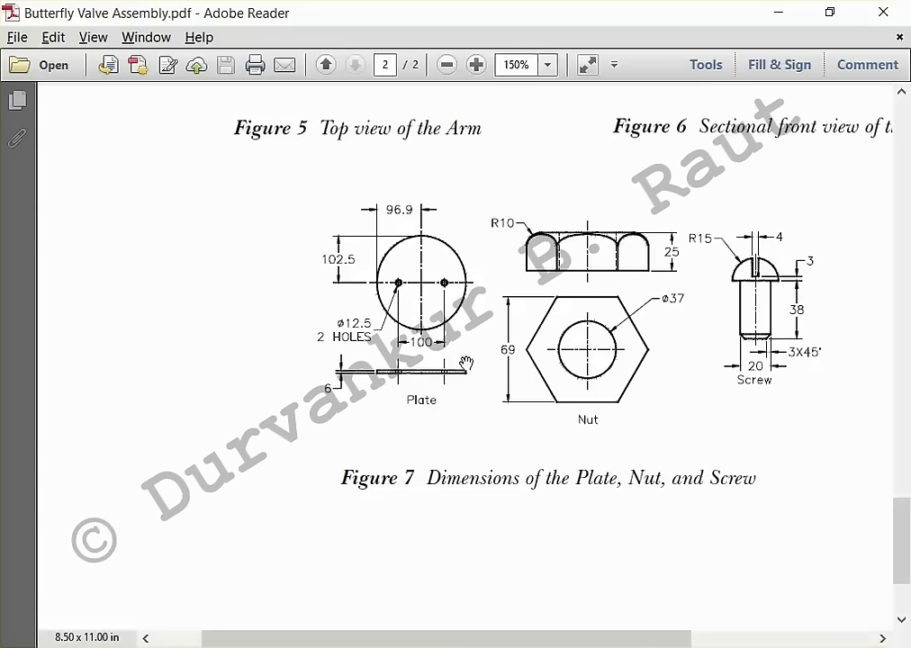
key("alt+Tab")
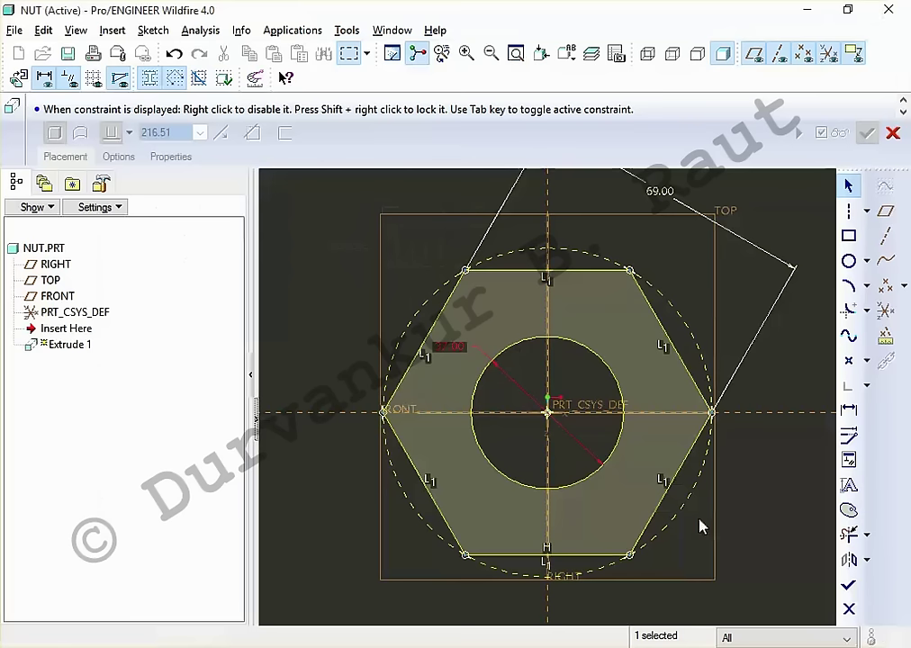
left_click(851, 585)
middle_click_drag(720, 467, 707, 440)
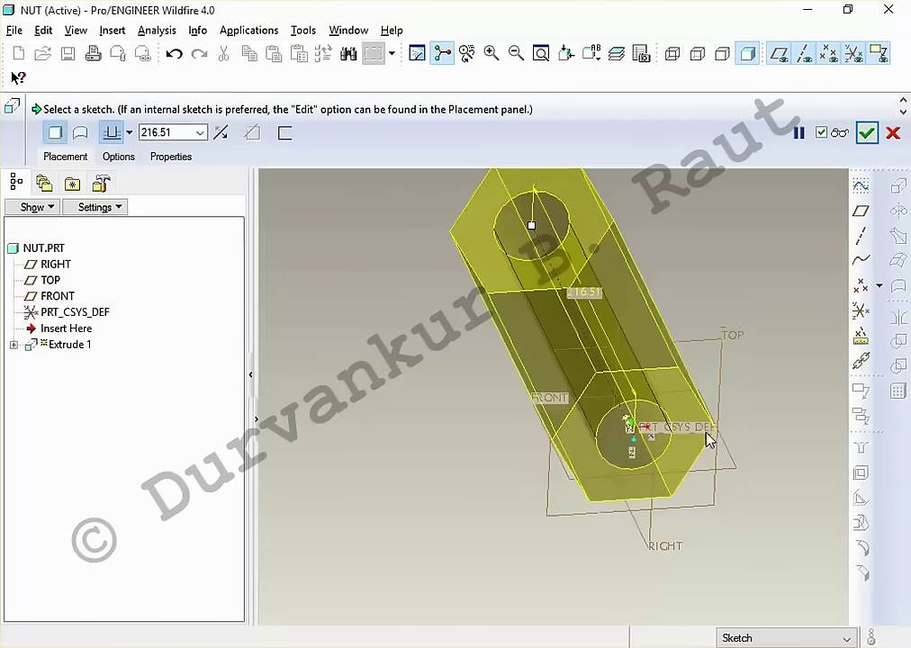
Step: Set the nut extrusion depth to 35, finish it, and start a Revolve feature
key("alt+Tab")
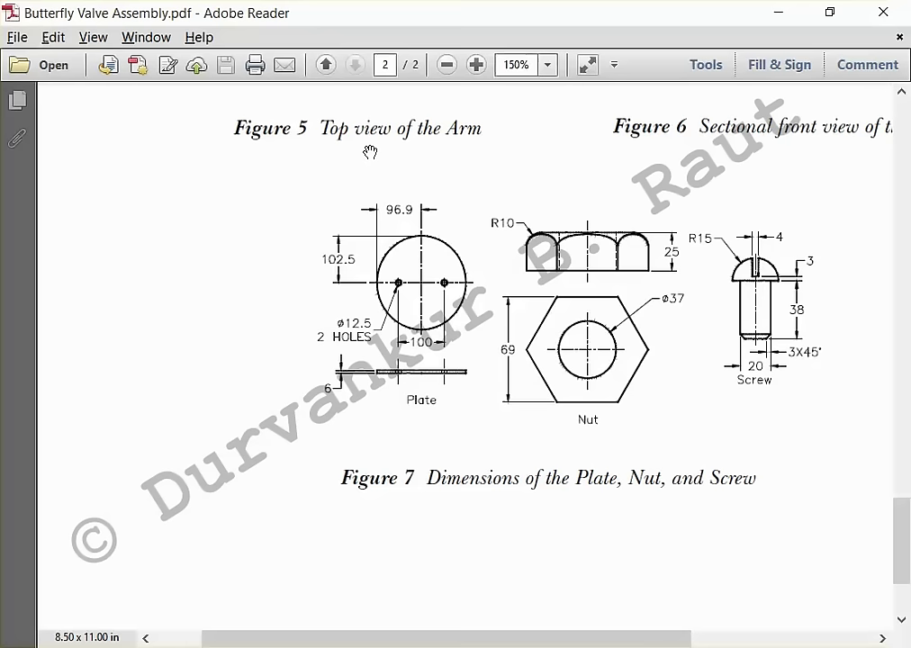
key("alt+Tab")
left_click(174, 133)
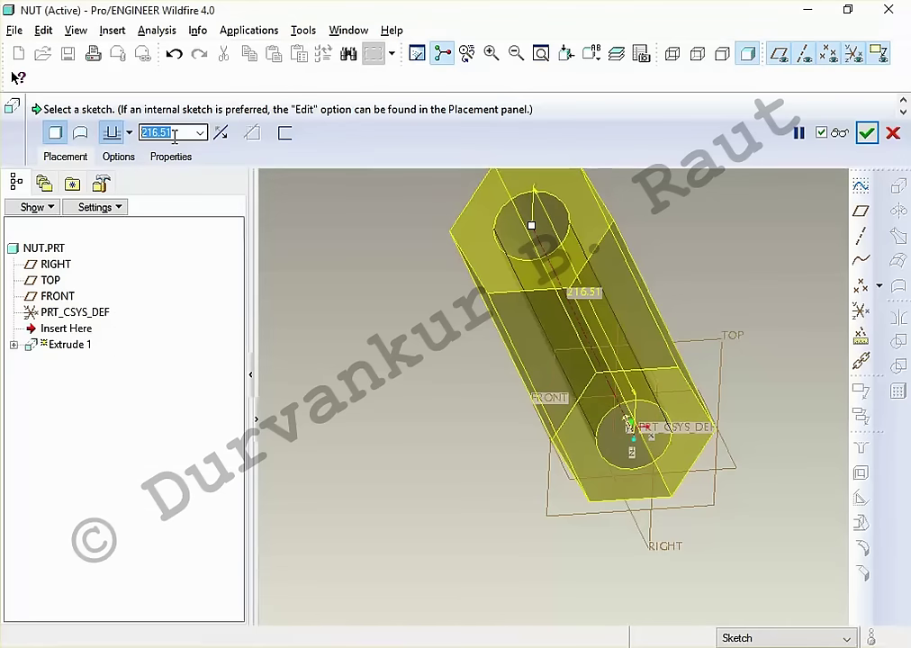
type("35")
key("Return")
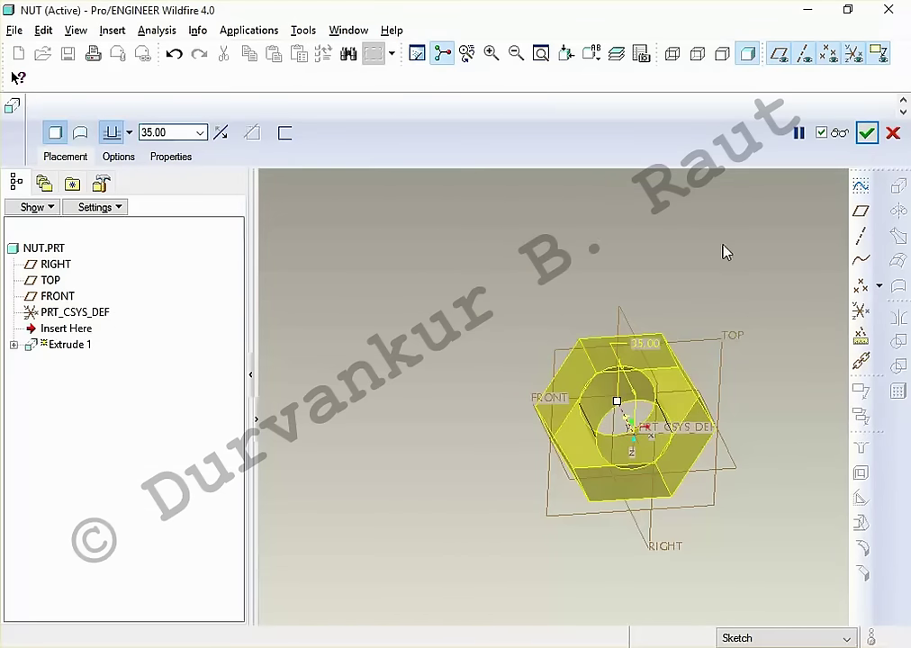
middle_click(726, 252)
left_click(897, 216)
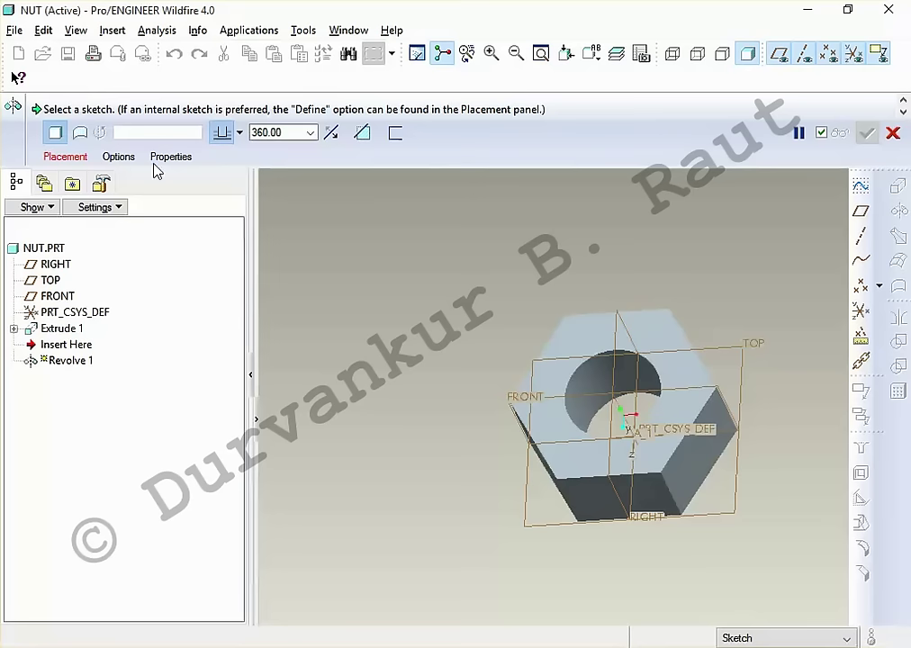
Step: Open the Revolve 1 sketch on the FRONT plane and switch to hidden-line display
left_click(66, 157)
left_click(171, 208)
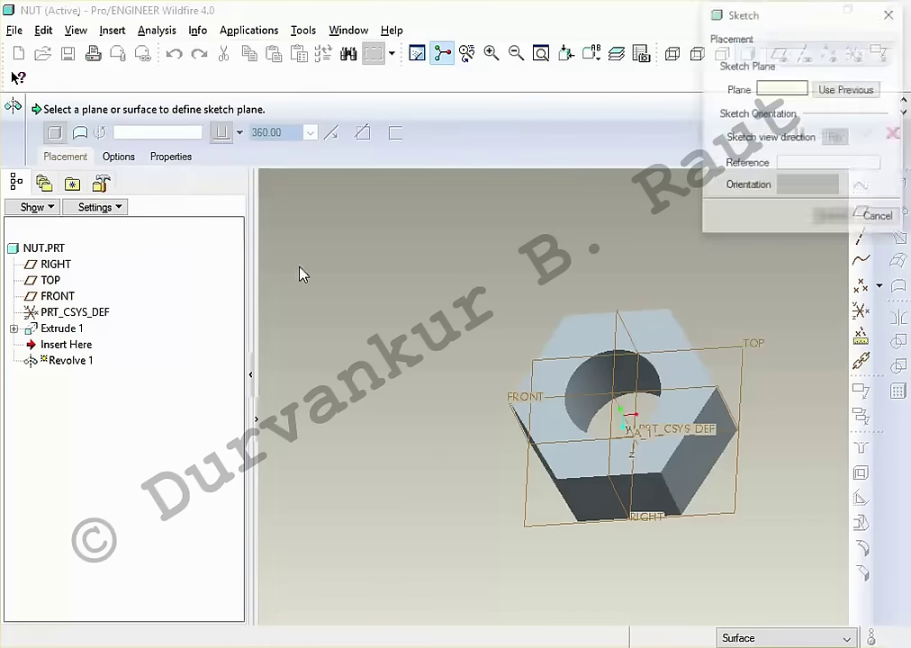
left_click(519, 407)
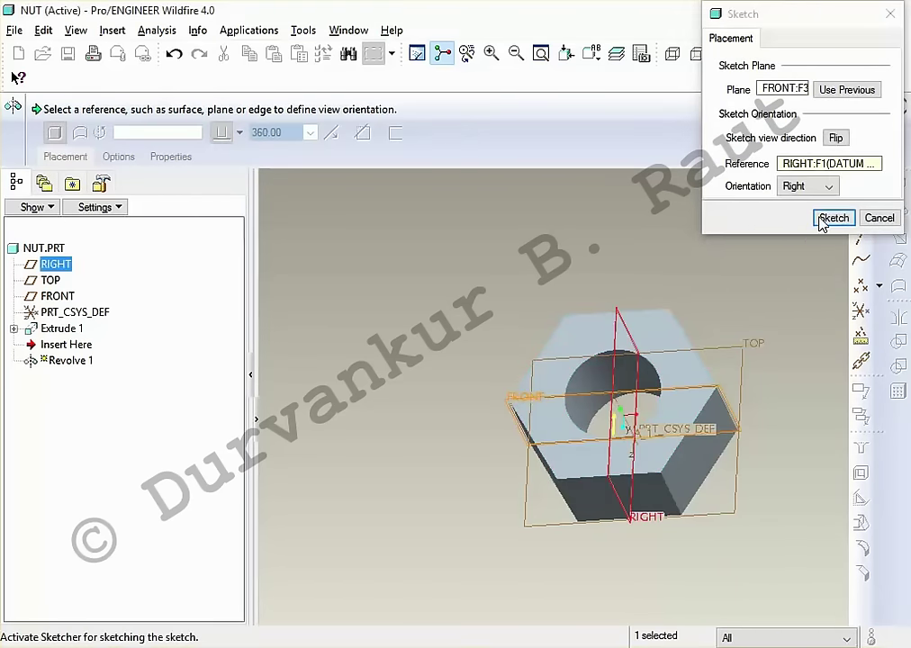
left_click(824, 221)
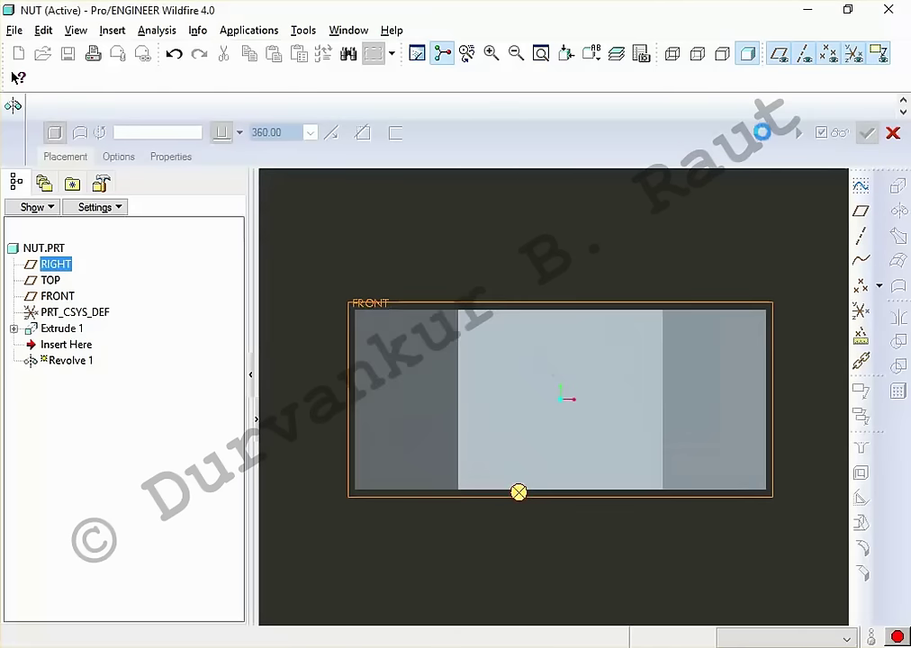
left_click(698, 54)
left_click(672, 54)
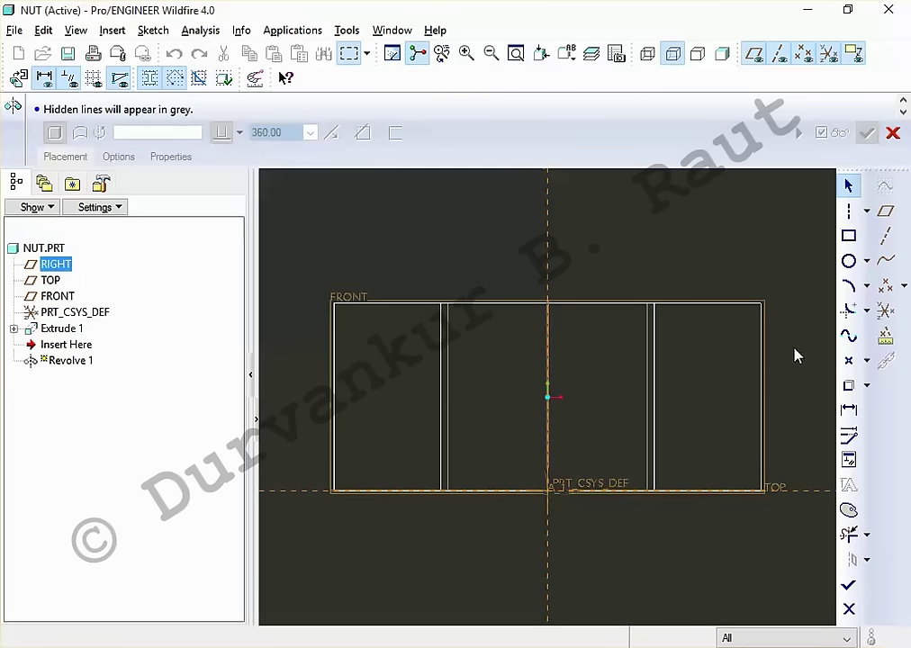
Step: Reuse the nut's top and right edges and round their top-right corner
left_click(848, 385)
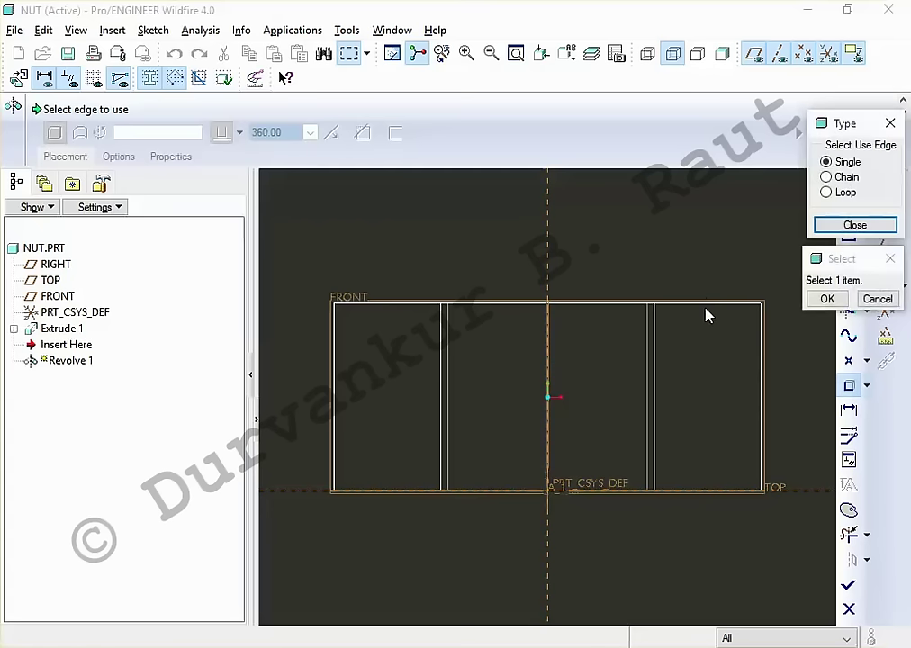
left_click(706, 310)
left_click(762, 346)
middle_click(773, 346)
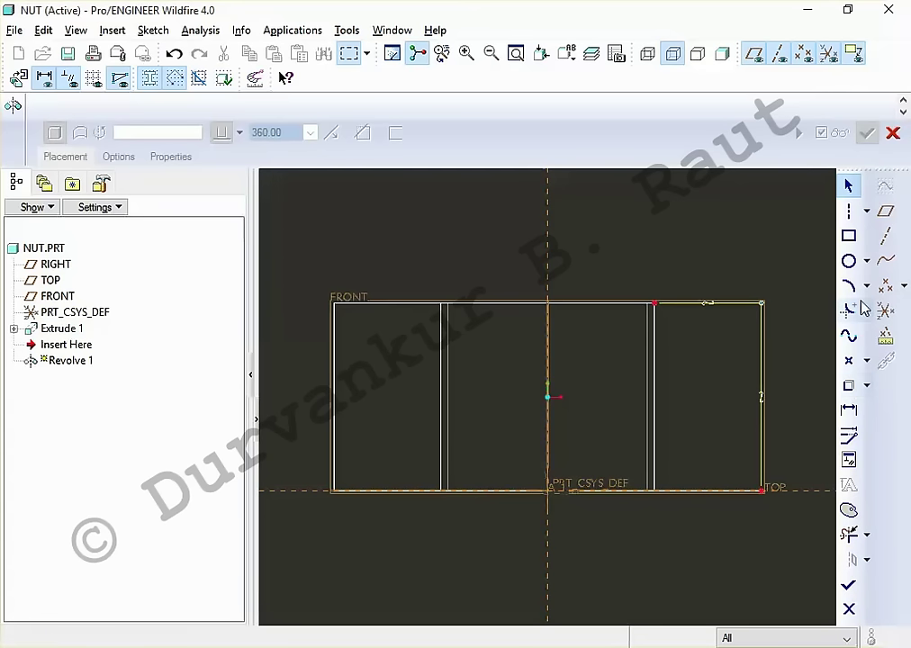
left_click(850, 311)
left_click(725, 305)
left_click(762, 322)
middle_click(801, 369)
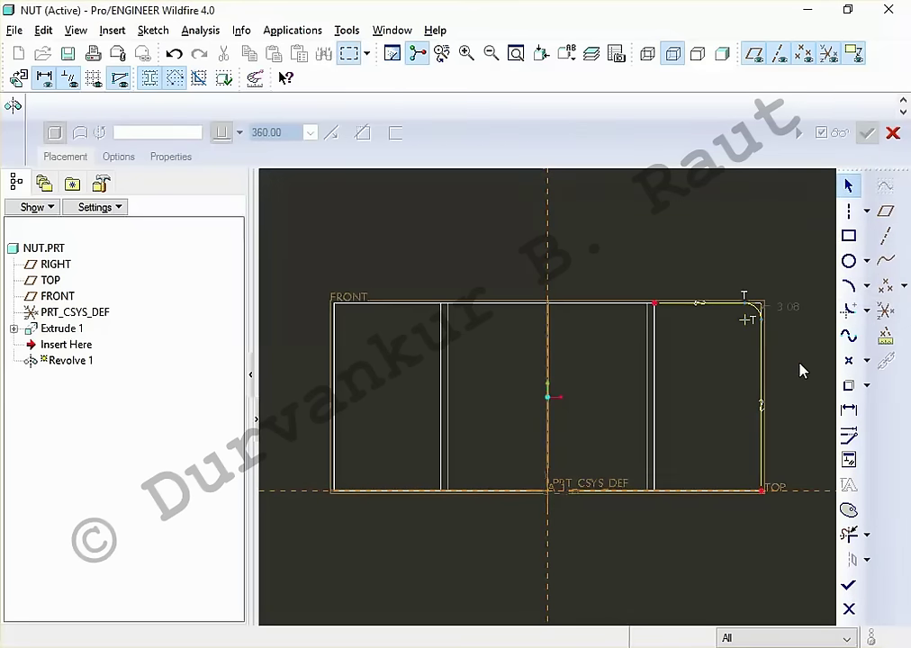
Step: Set the corner round radius to 10, finish the sketch, and make the revolve remove material
key("alt+Tab")
key("alt+Tab")
double_click(779, 303)
type("0")
key("Return")
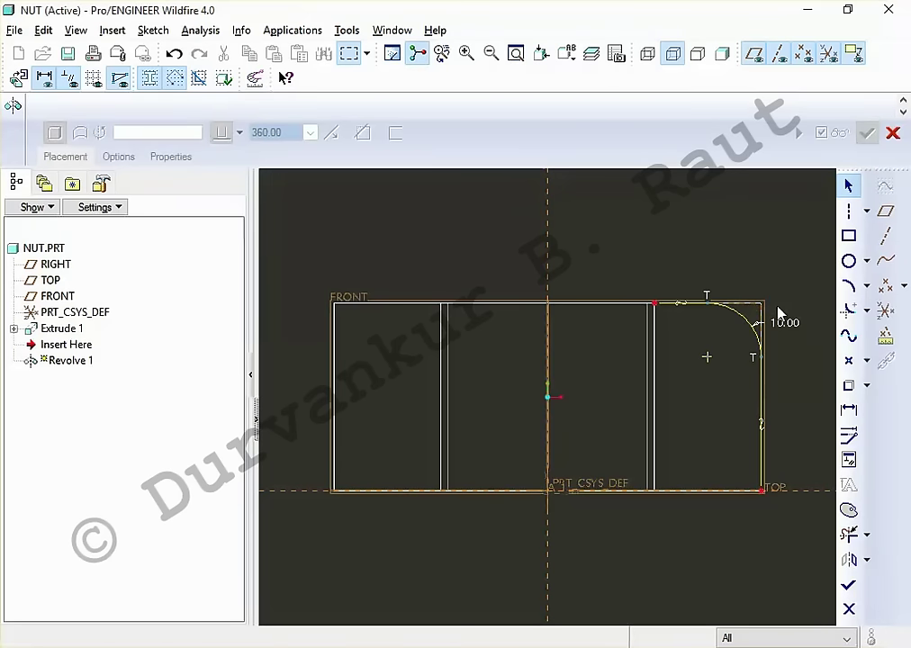
left_click(848, 585)
left_click(362, 132)
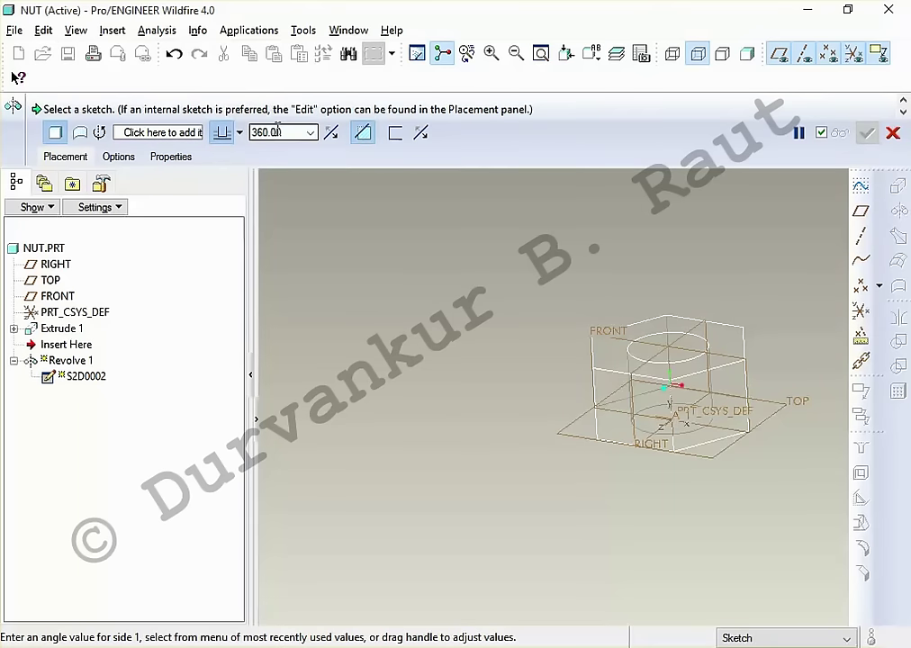
Step: Revolve the cut about the nut's central axis A_1 and complete it
left_click(164, 133)
left_click(684, 365)
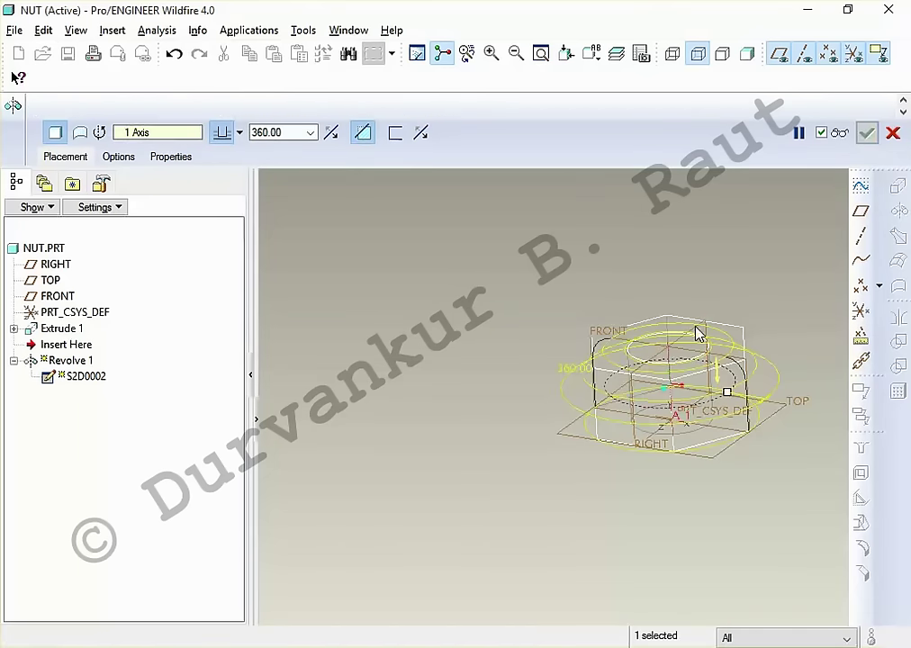
middle_click(464, 239)
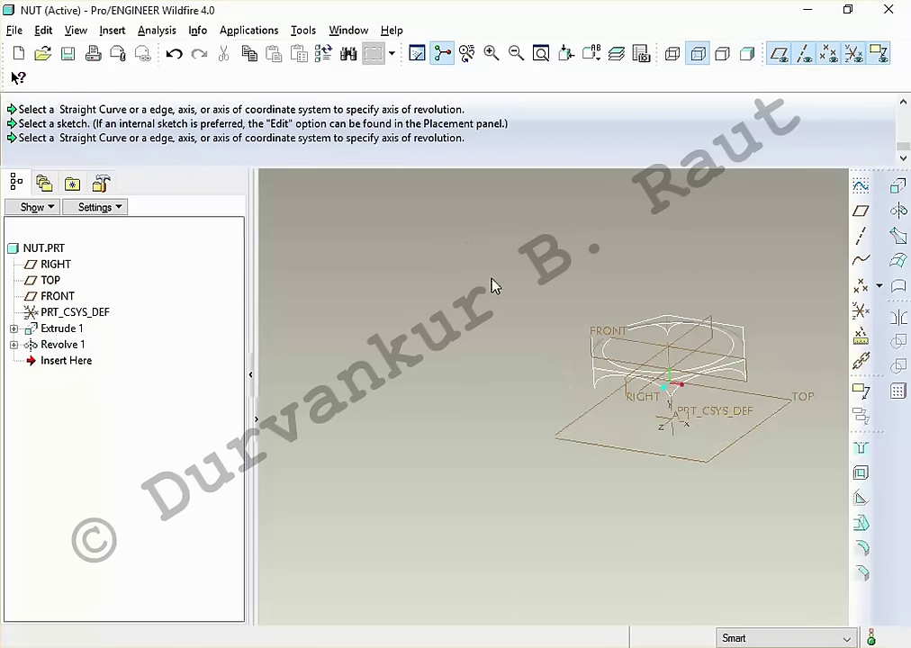
scroll(780, 339, "up", 2)
scroll(693, 306, "up", 2)
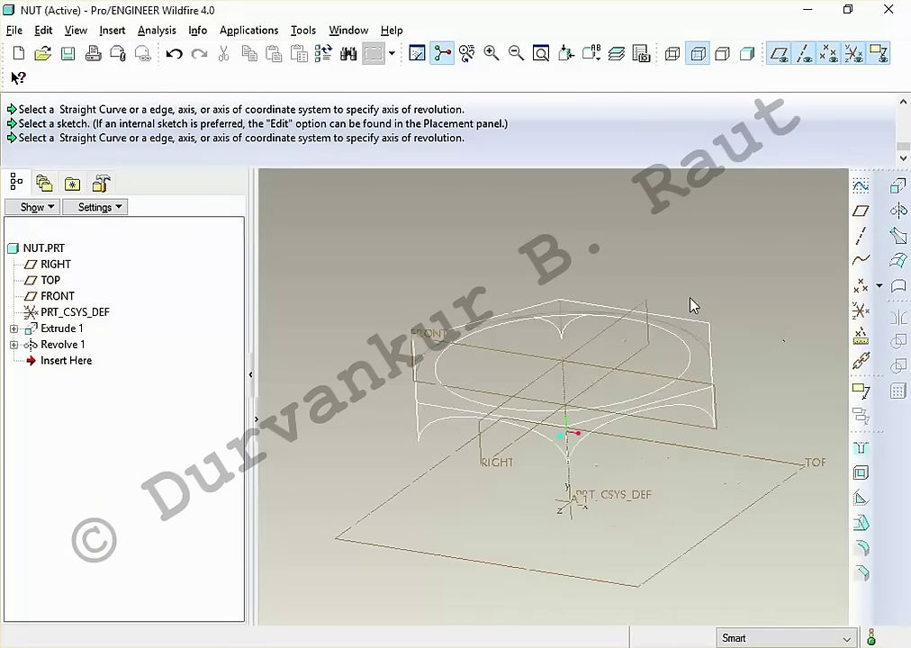
key("alt+Tab")
key("alt+Tab")
Step: Redefine Revolve 1 with its cut side flipped and confirm it on the shaded nut
left_click(72, 345)
right_click(79, 348)
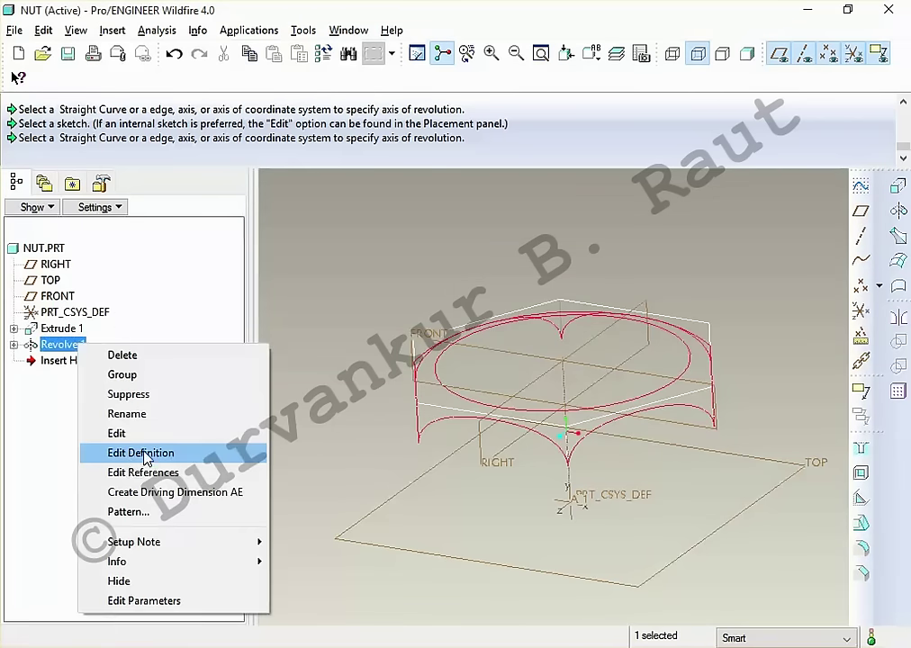
left_click(142, 450)
left_click(749, 56)
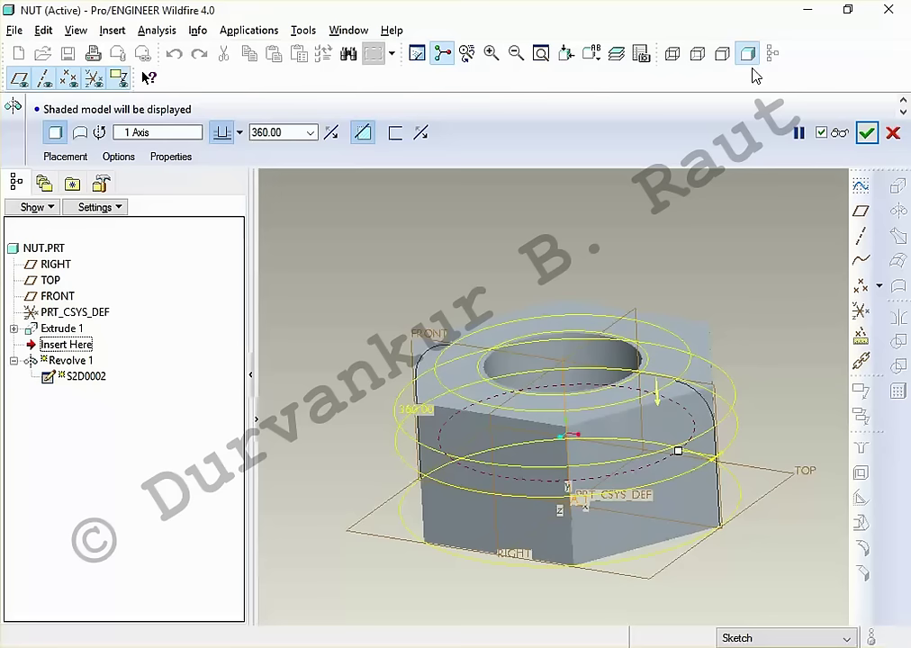
left_click(662, 391)
middle_click(704, 301)
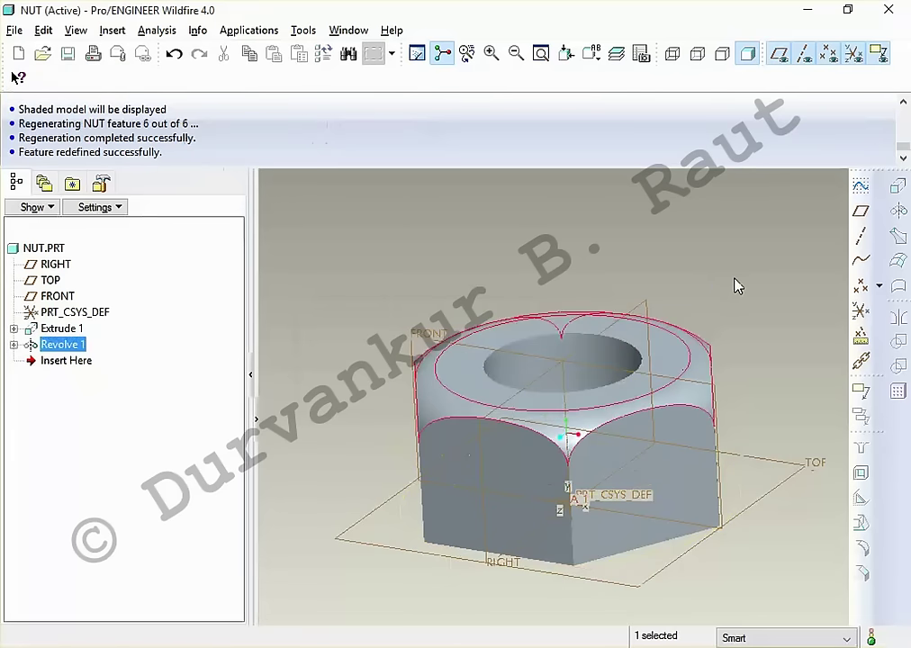
mouse_move(734, 289)
middle_mouse_down()
mouse_move(734, 305)
mouse_move(742, 304)
mouse_move(746, 280)
middle_mouse_up()
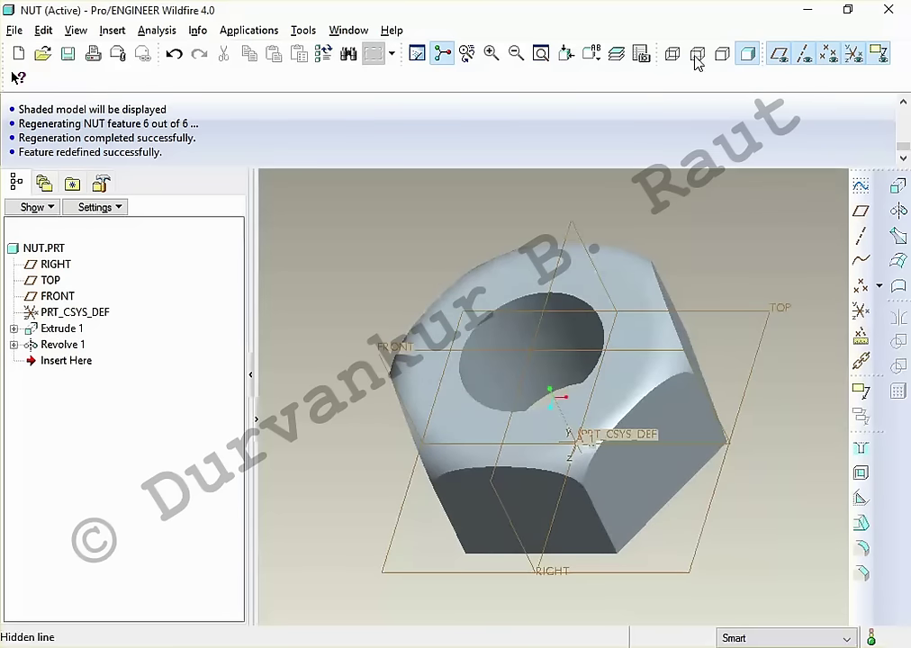
Step: View the nut from BOTTOM in hidden-line display, then restore the default 3-D orientation
left_click(594, 57)
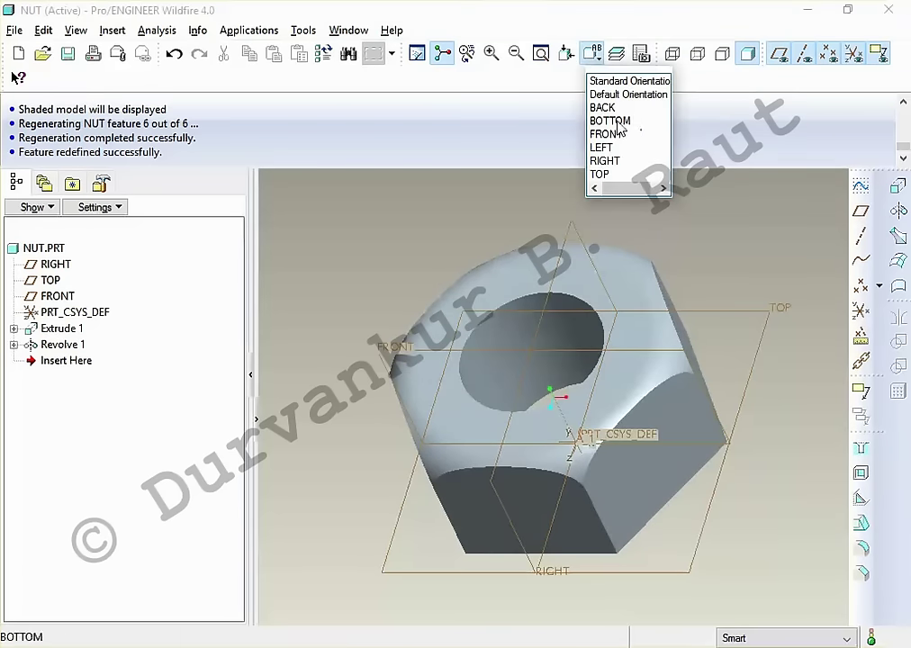
left_click(618, 122)
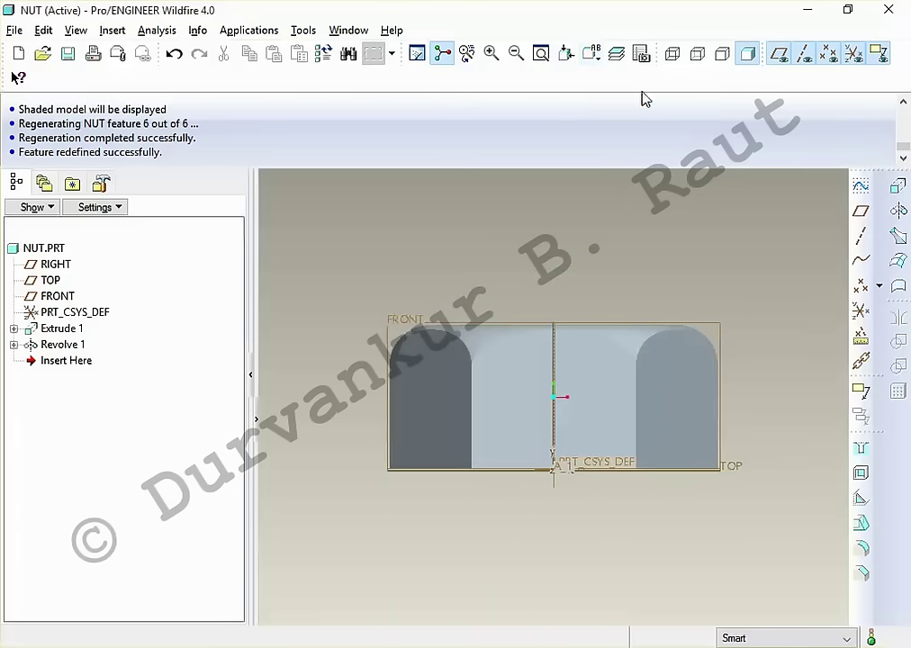
left_click(695, 55)
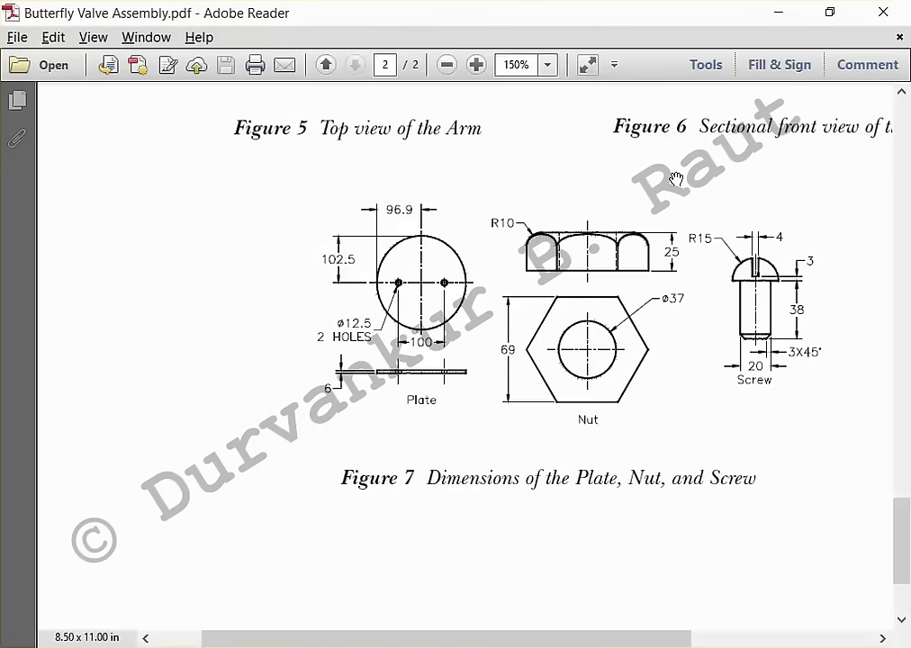
key("alt+Tab")
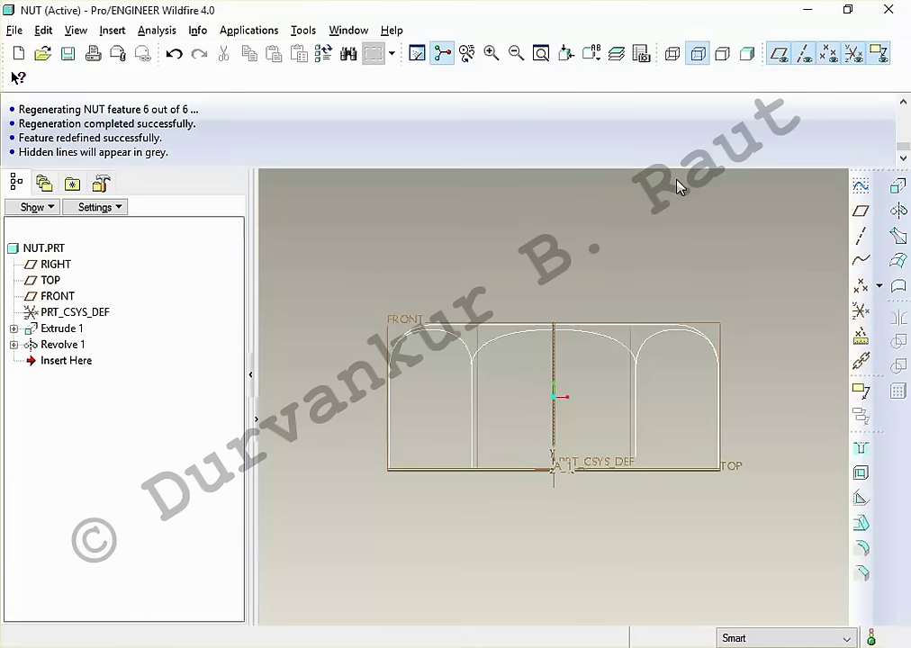
key("ctrl+d")
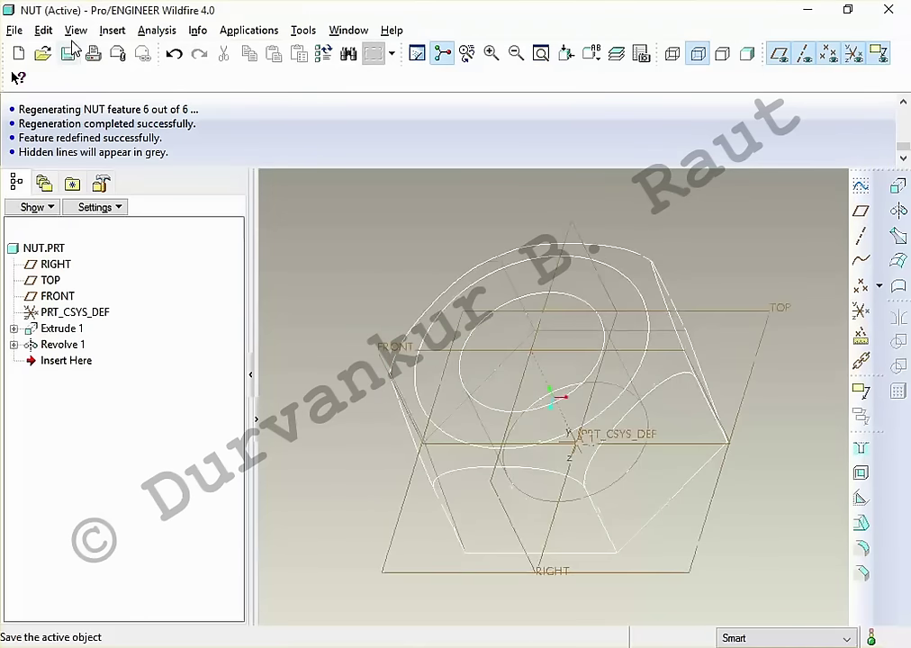
left_click(75, 30)
Step: Preview several appearances, apply ptc-wood-elm to the nut, and switch to shaded display
left_click(124, 248)
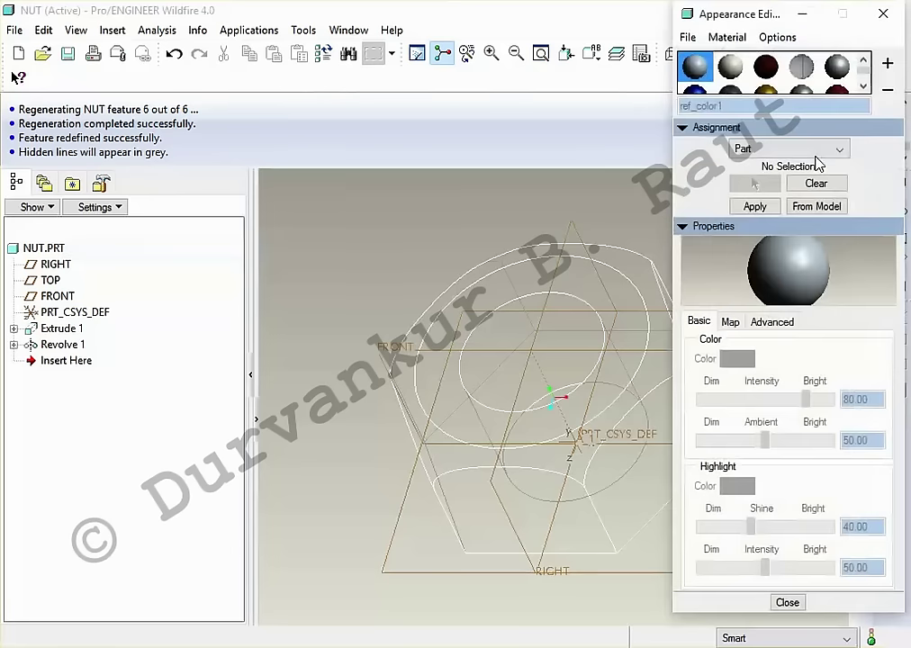
left_click(766, 68)
left_click(769, 92)
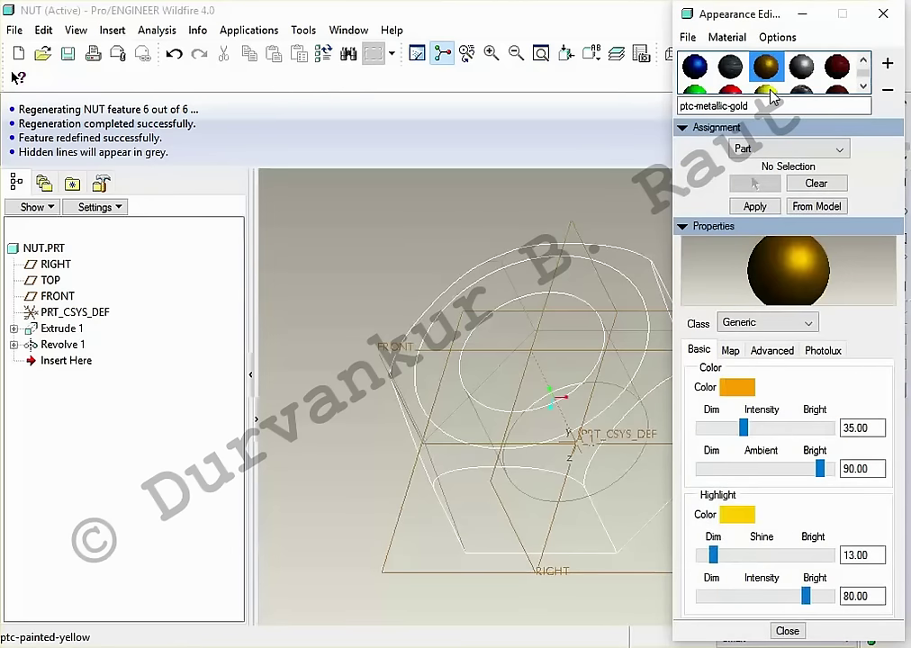
left_click(767, 93)
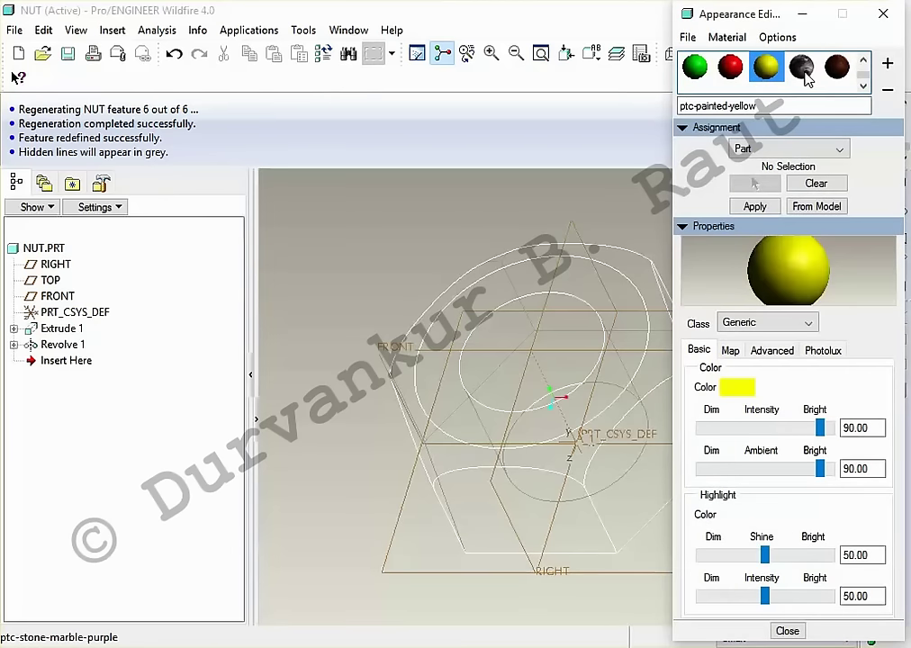
left_click(695, 68)
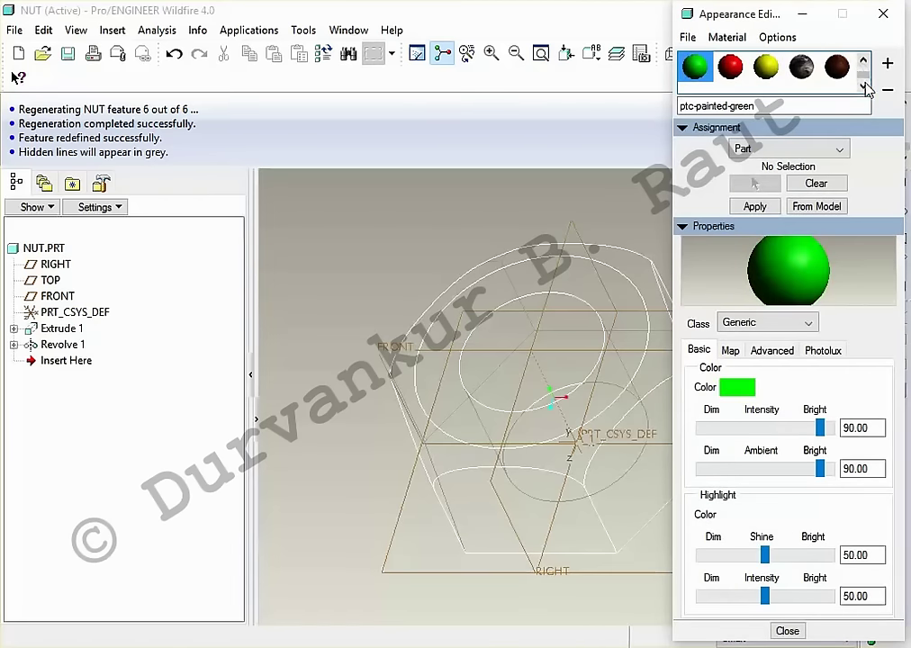
left_click(837, 67)
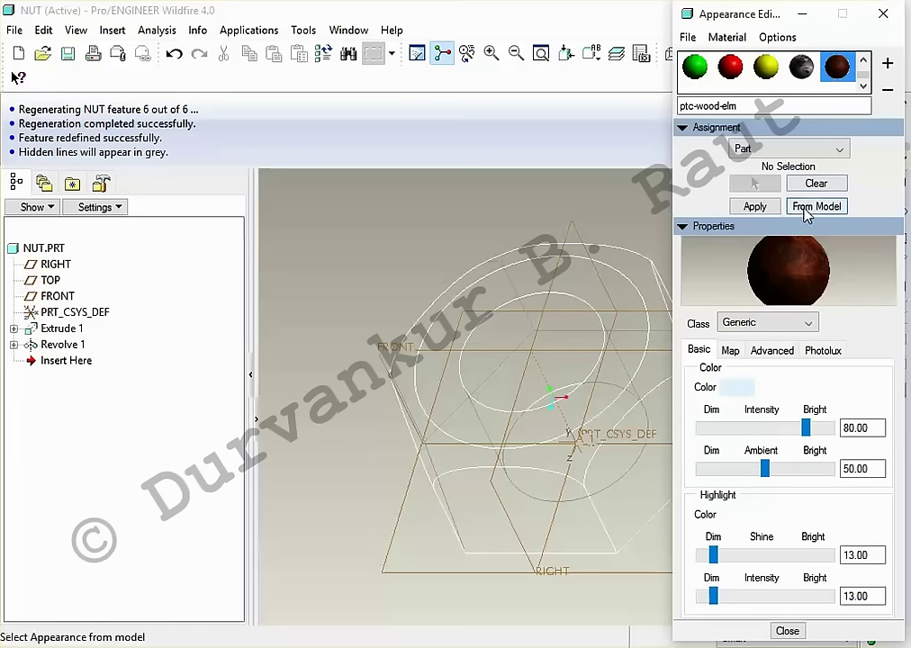
left_click(755, 207)
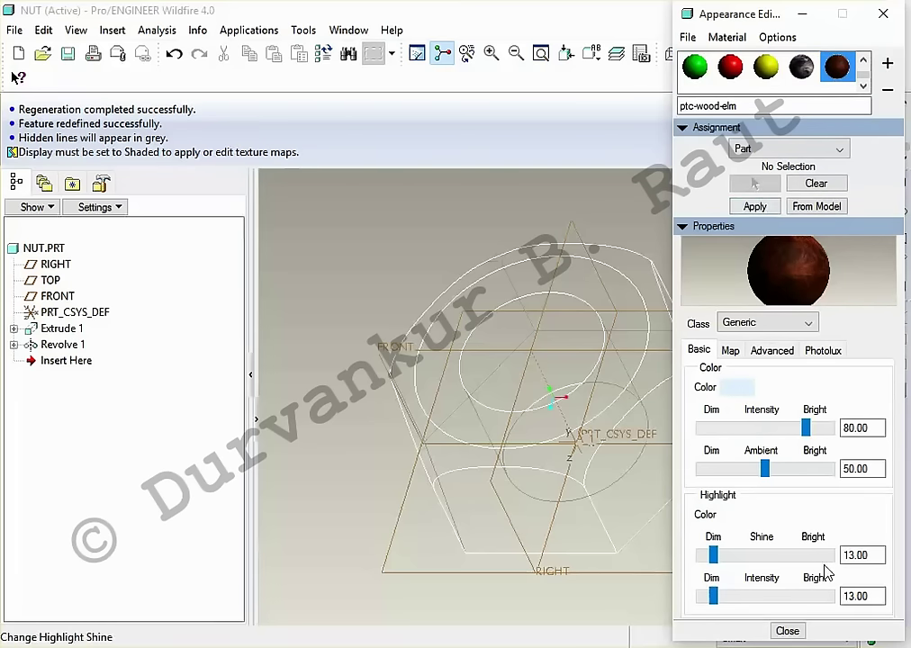
left_click(787, 630)
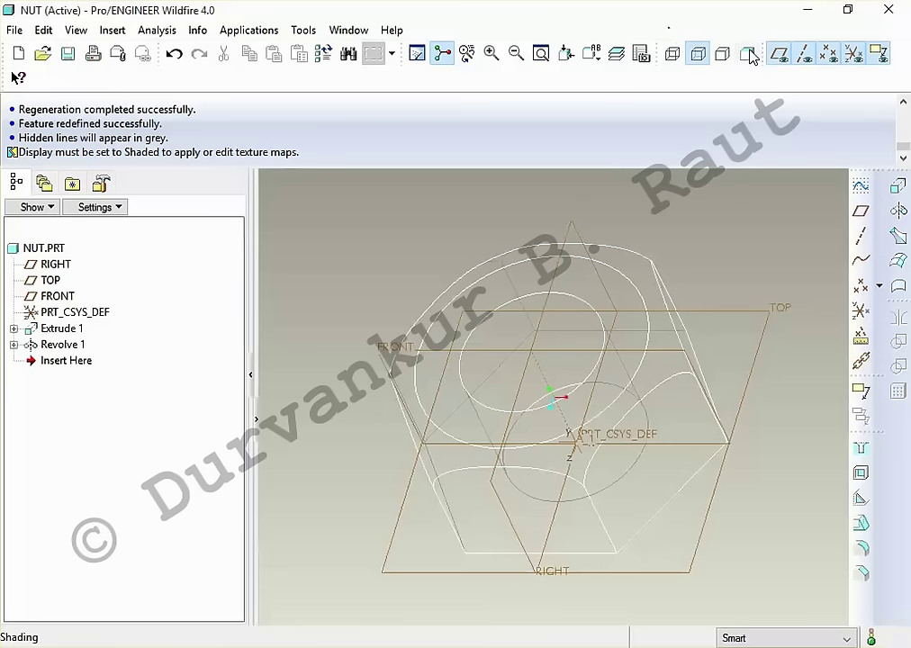
left_click(749, 55)
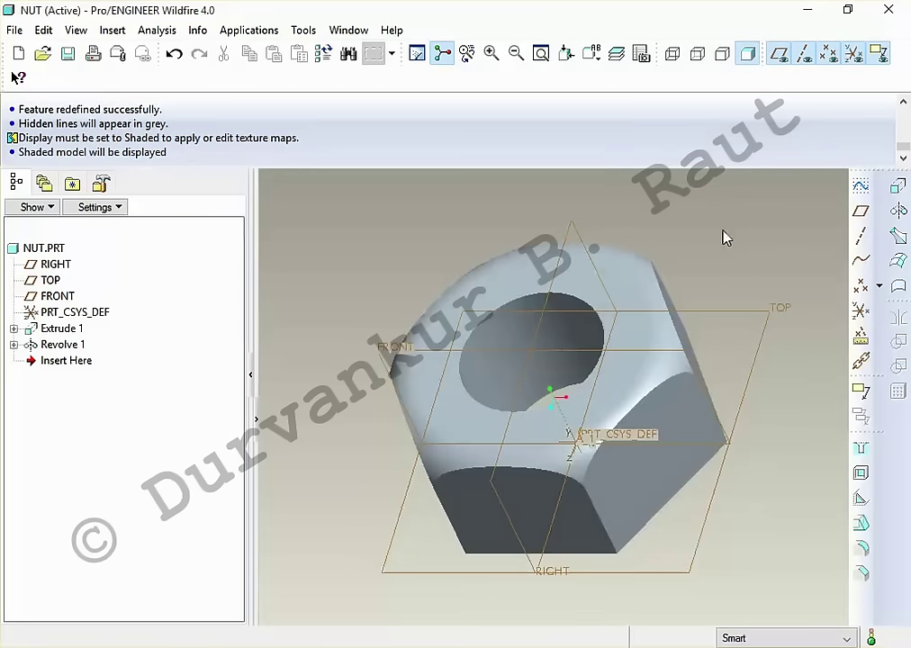
Step: Reapply the ptc-wood-elm wood appearance to the shaded nut
left_click(75, 29)
left_click(144, 249)
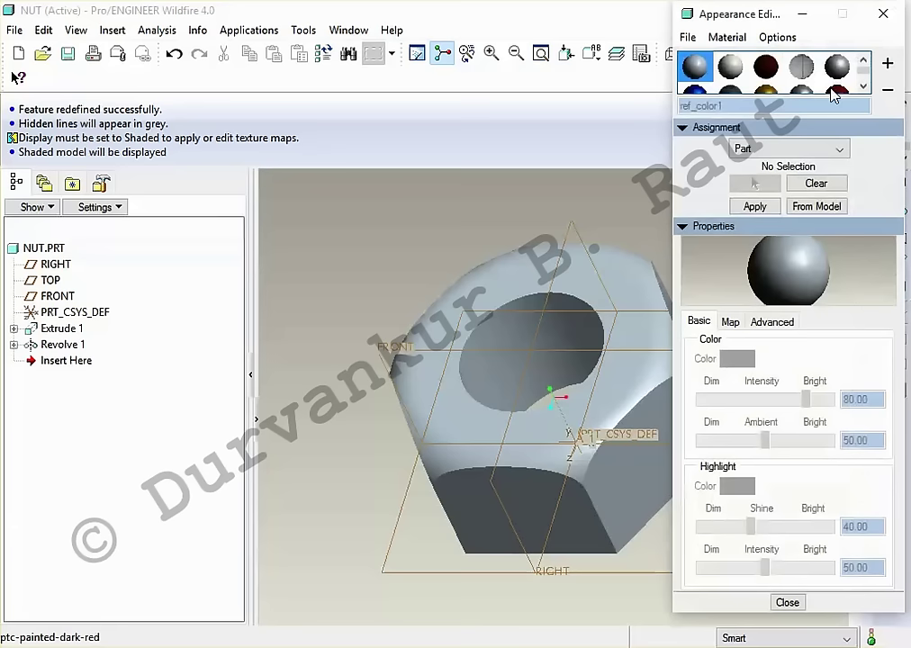
left_click(837, 90)
left_click(836, 92)
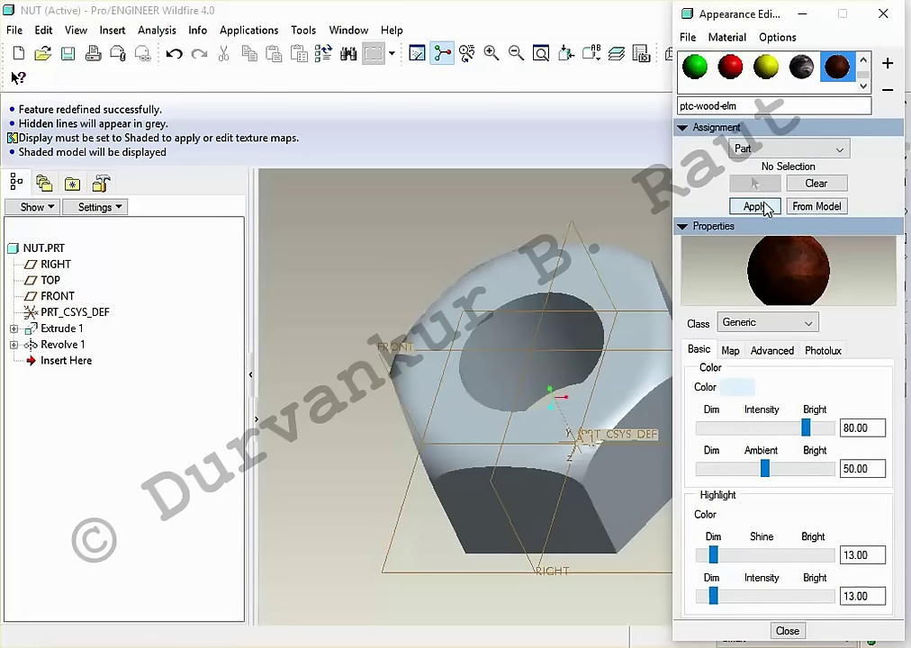
left_click(764, 209)
left_click(789, 631)
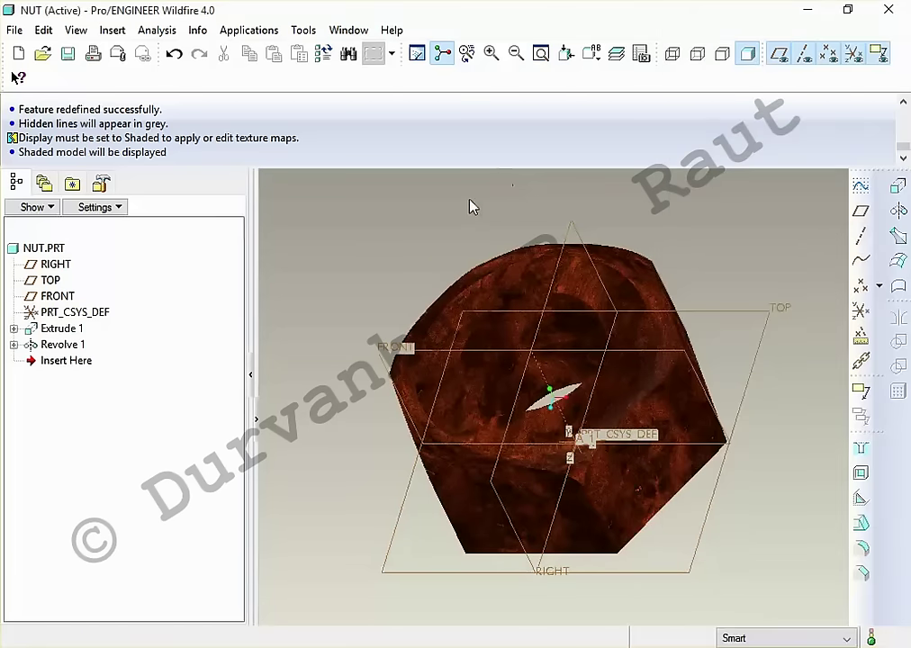
Step: Save the NUT part and close its window
key("ctrl+s")
key("Return")
left_click(351, 34)
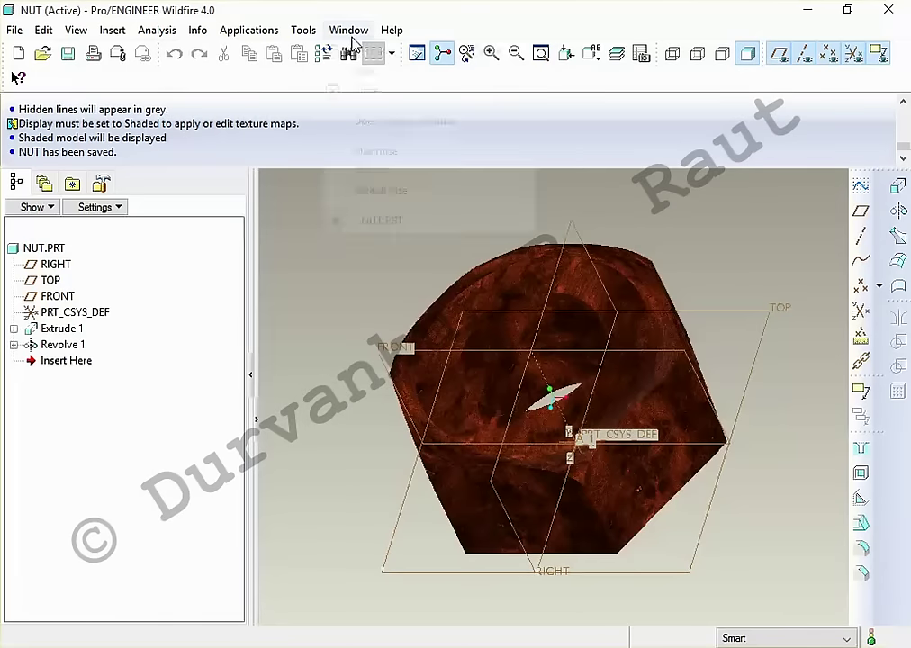
left_click(370, 88)
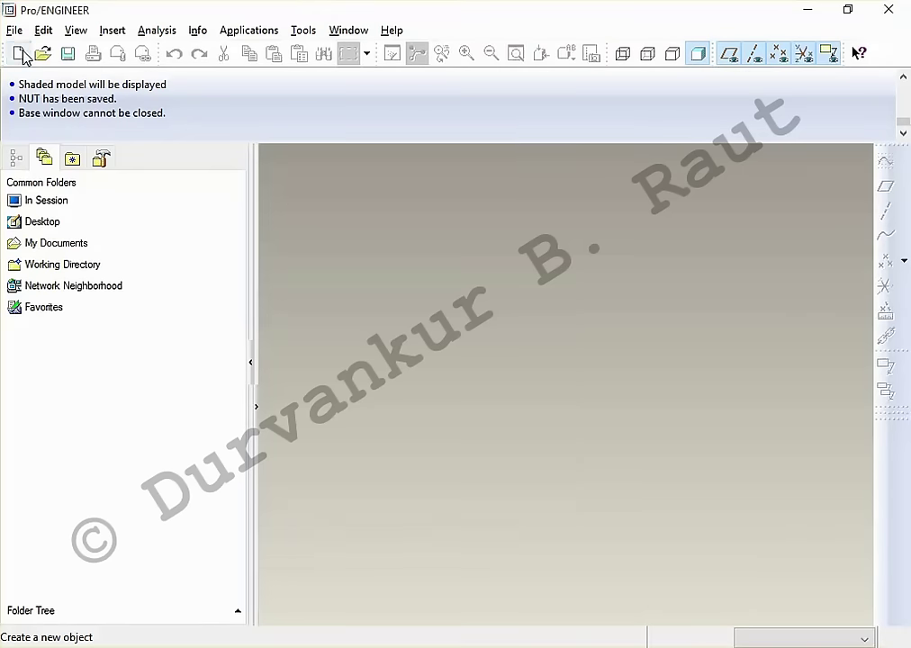
Step: Create a new part named screw from the mmns_part_solid template instead of the default
left_click(18, 52)
type("screw")
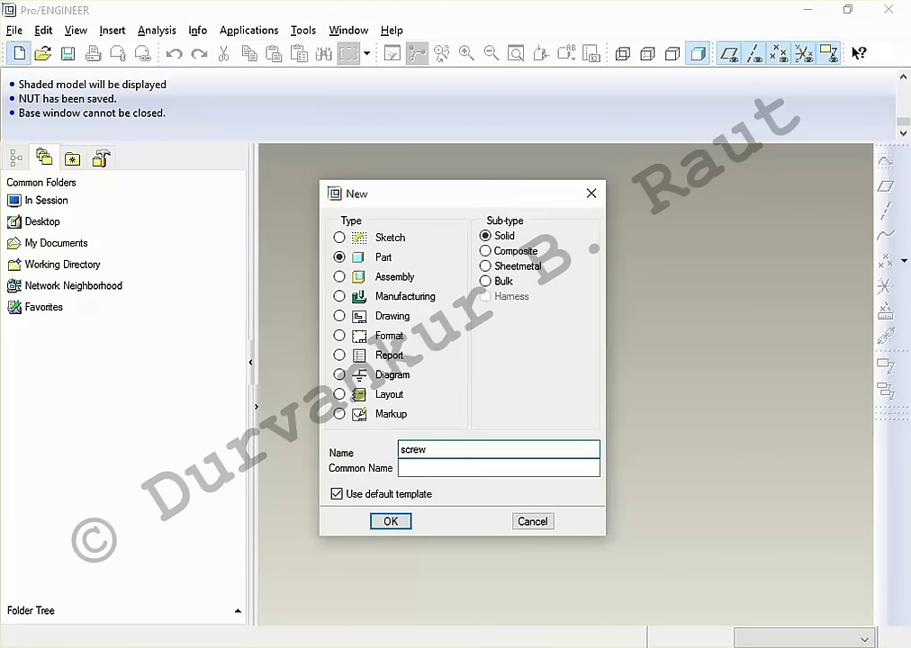
left_click(336, 493)
left_click(388, 522)
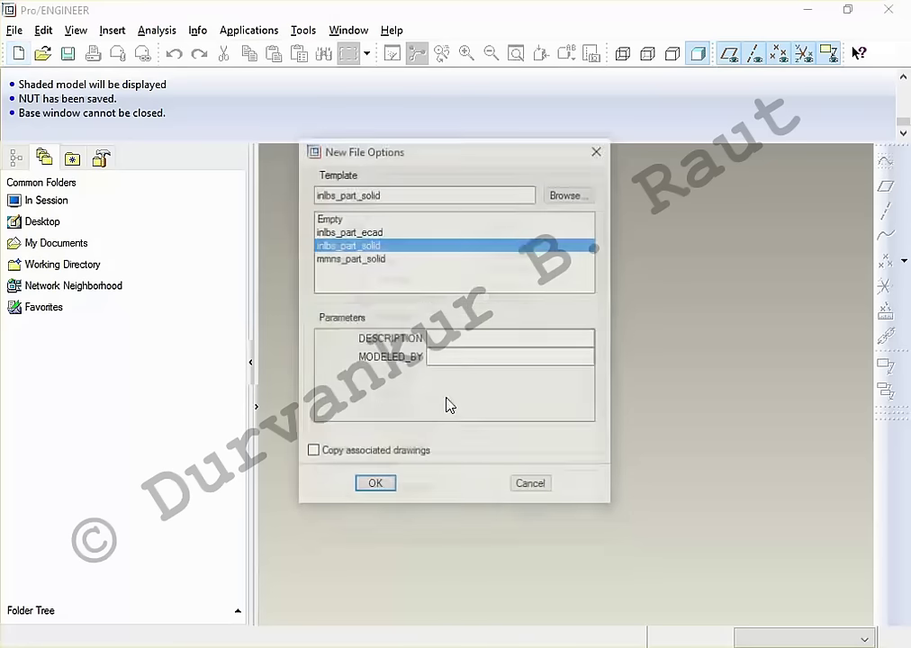
double_click(375, 260)
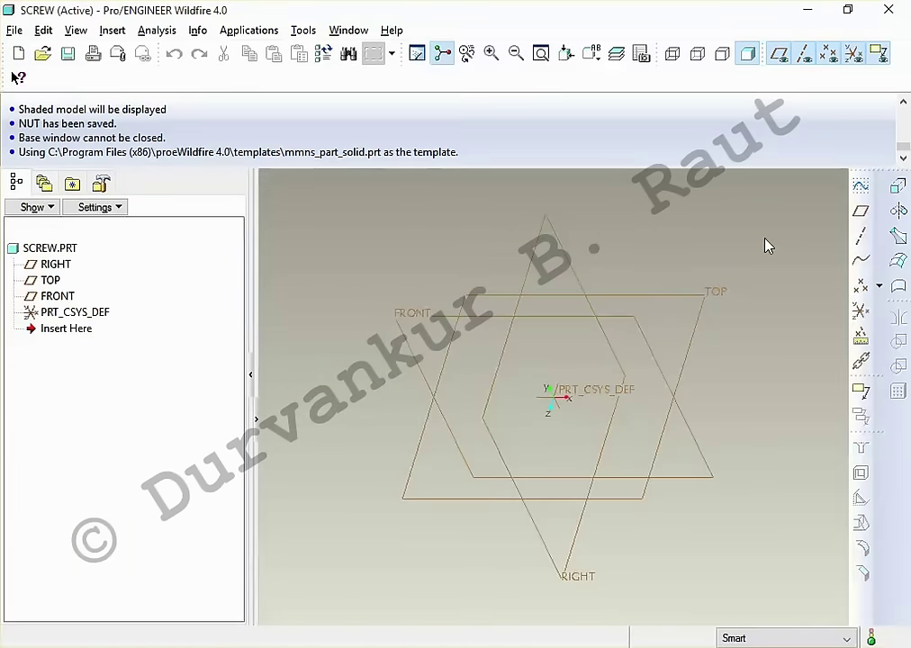
key("alt+Tab")
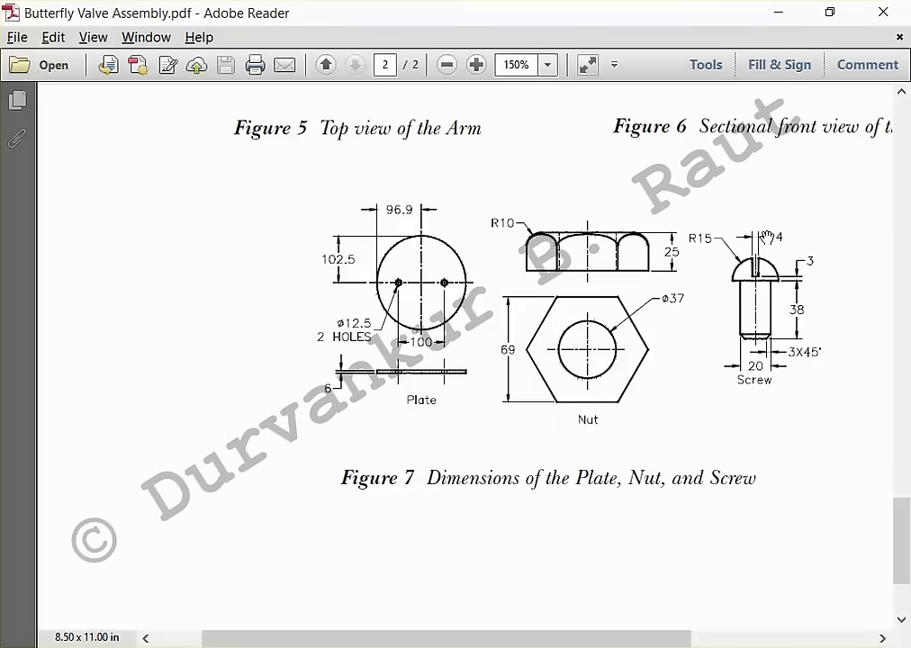
Step: Start an extrusion with its sketch on the TOP plane
key("alt+Tab")
left_click(901, 186)
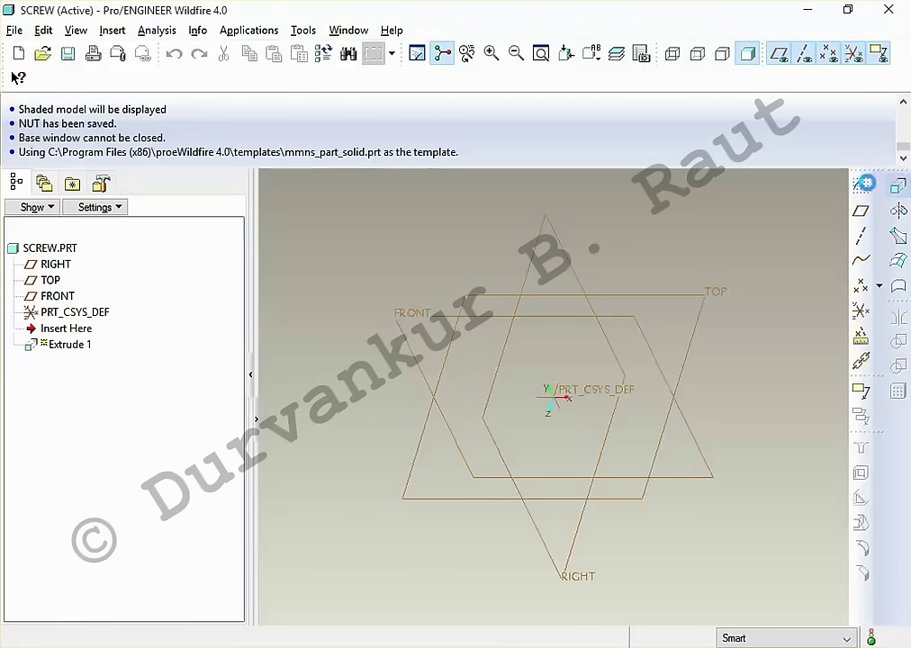
left_click(81, 158)
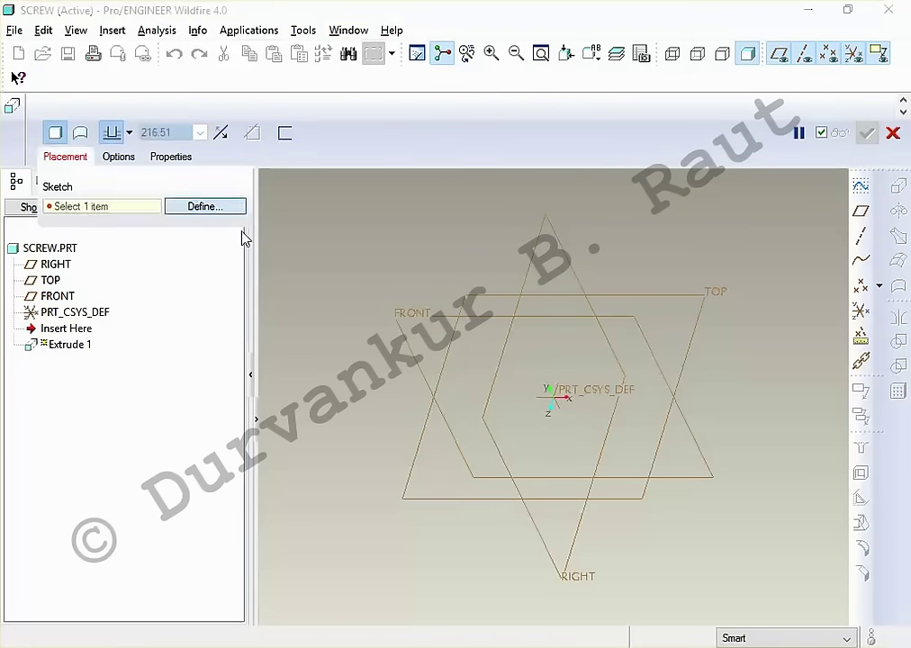
left_click(221, 205)
left_click(717, 296)
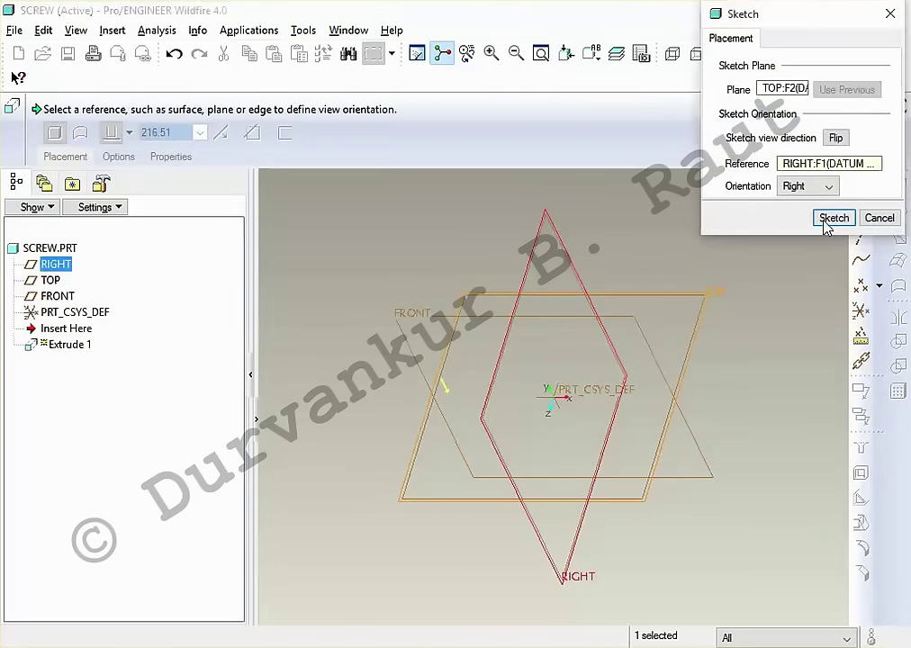
left_click(830, 220)
Step: Sketch a circle centred on the origin and edit its diameter dimension
left_click(849, 260)
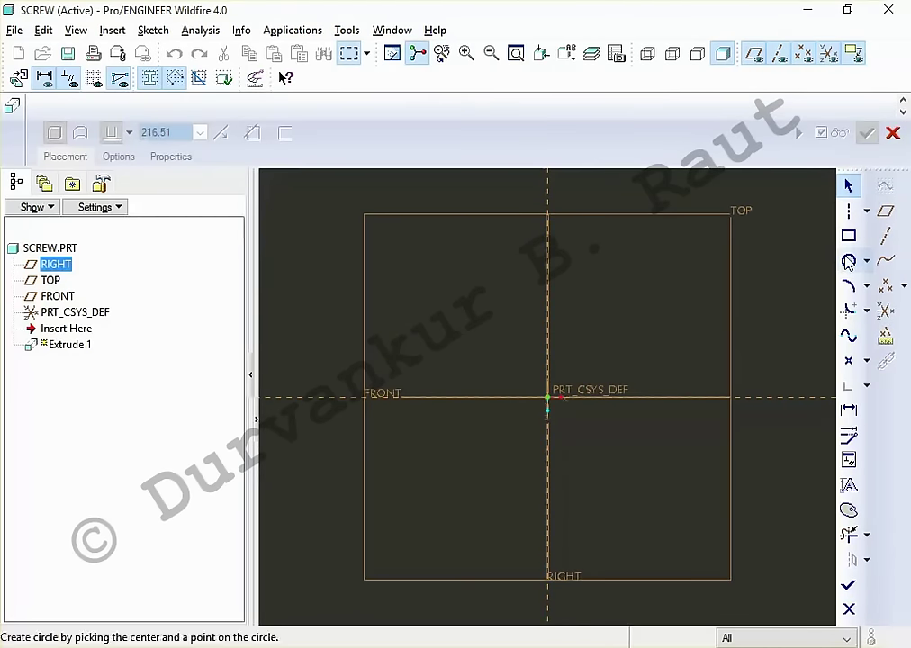
left_click(549, 405)
left_click(567, 426)
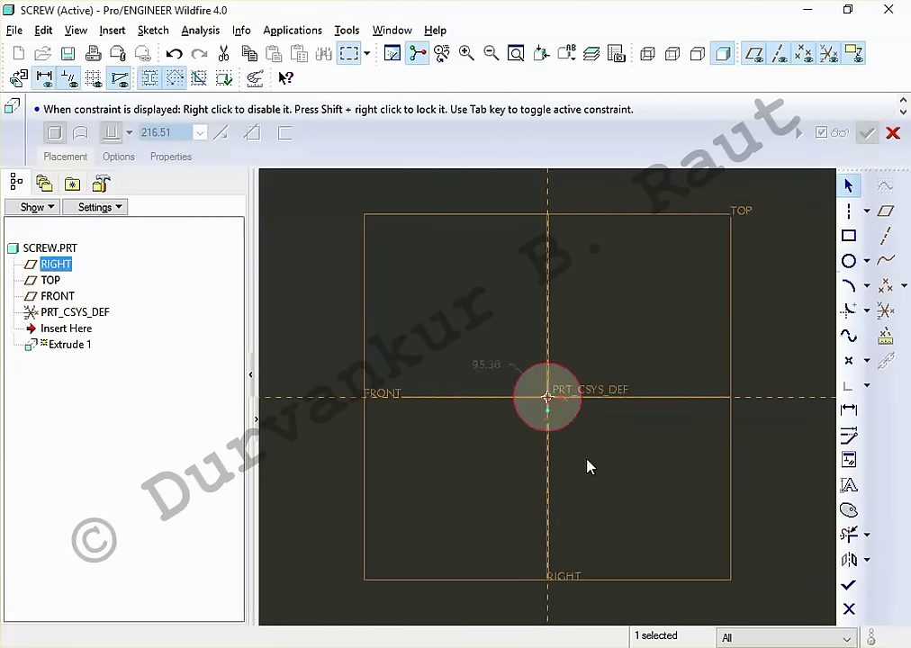
middle_click(587, 467)
double_click(487, 363)
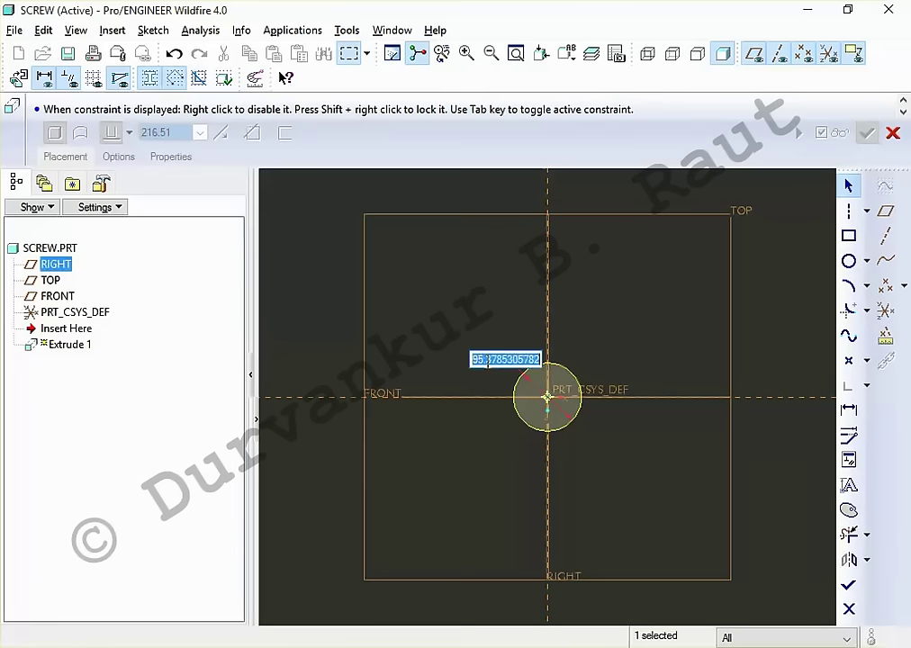
key("alt+Tab")
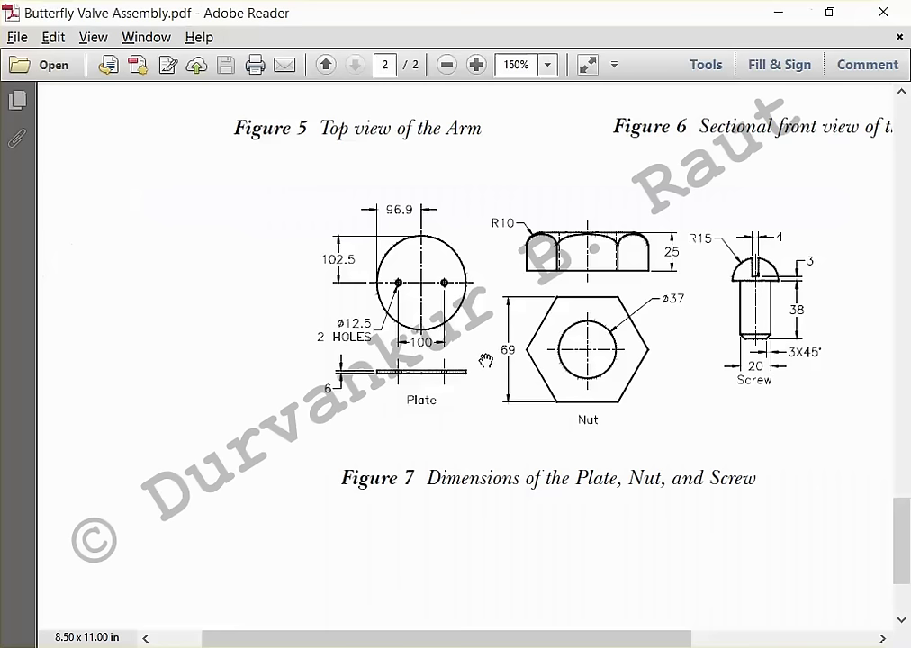
key("alt+Tab")
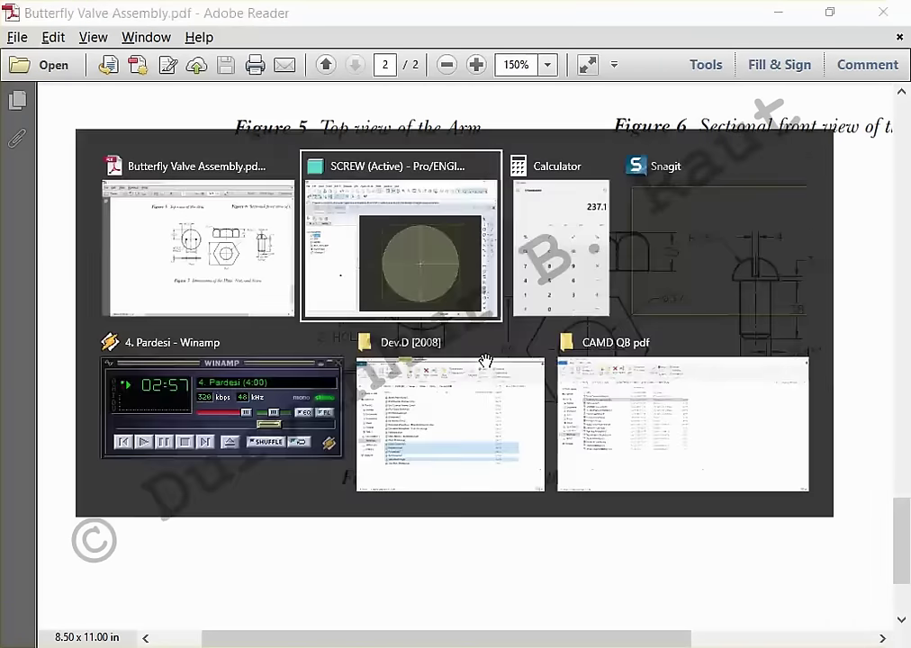
Step: Extrude the circle 38 deep as a solid cylinder
left_click(849, 583)
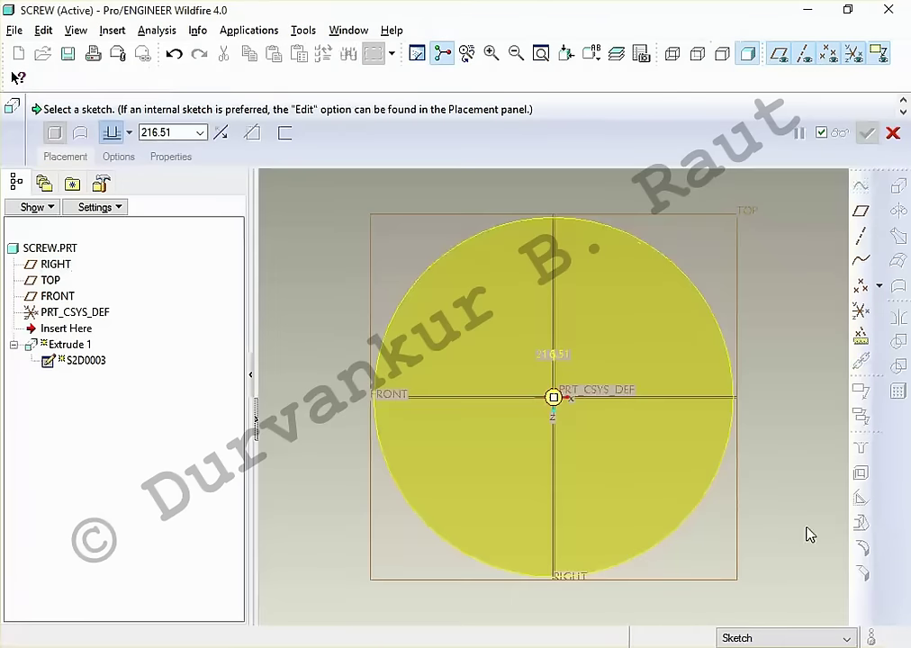
type("38")
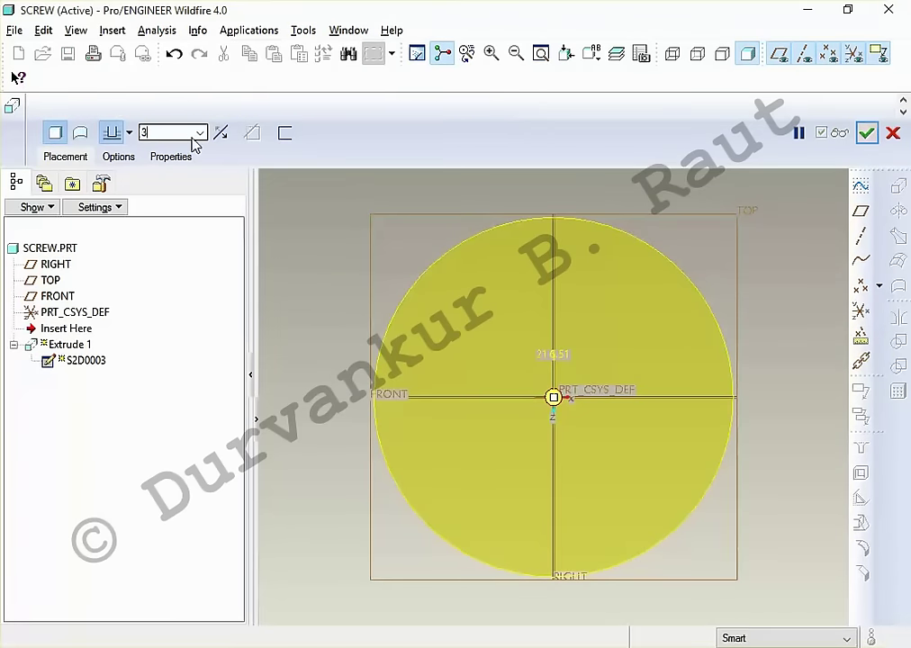
key("ctrl+d")
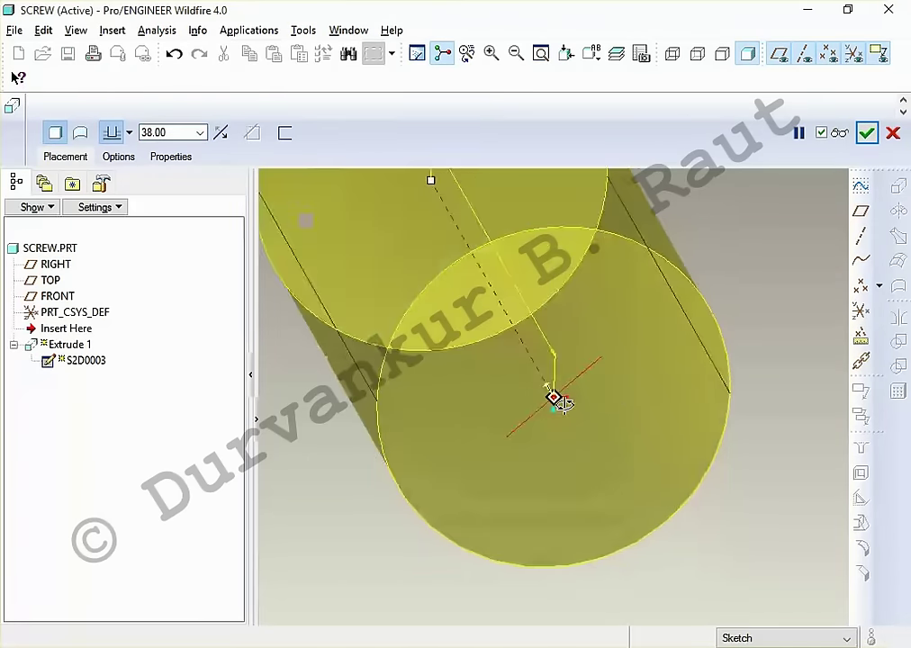
scroll(580, 432, "up", 2)
scroll(583, 436, "down", 2)
middle_click(583, 436)
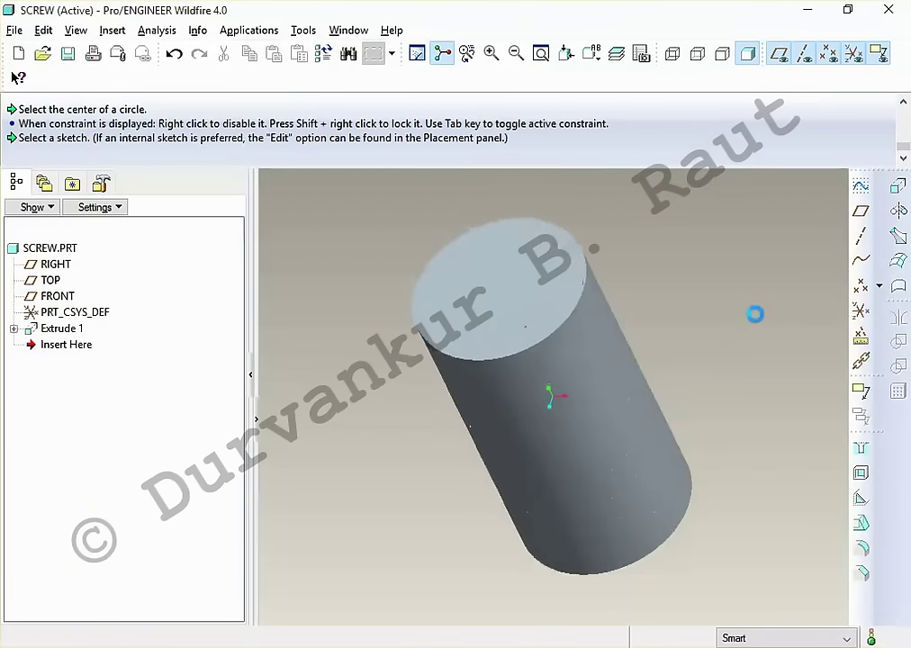
key("alt+Tab")
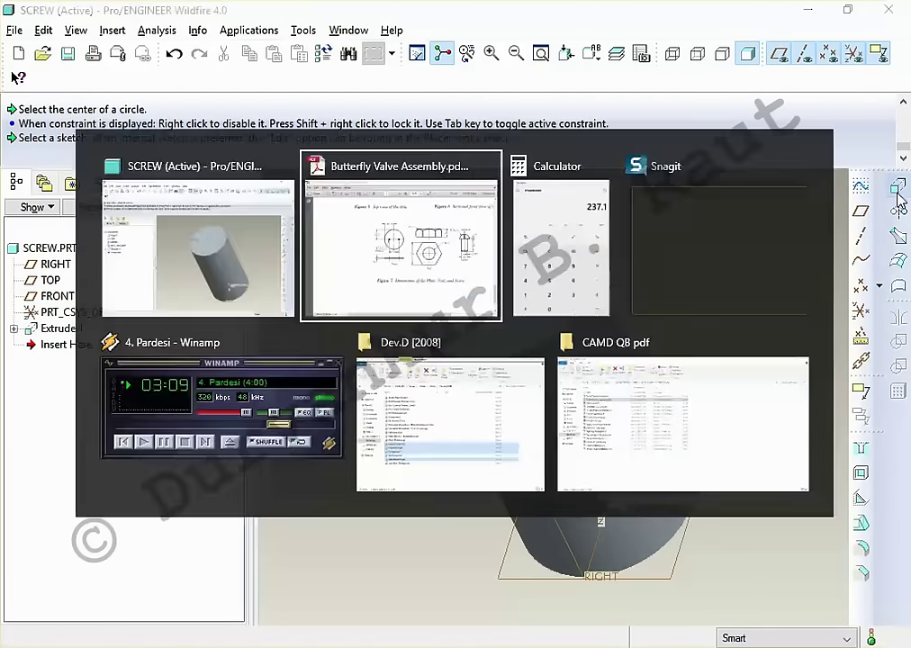
key("alt+Tab")
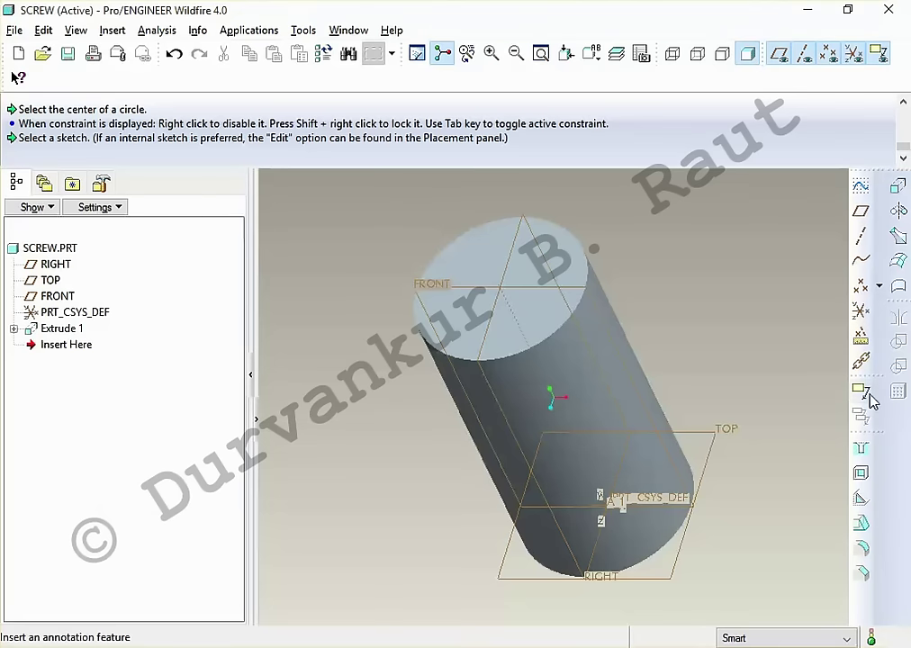
Step: Start a revolve and sketch on the FRONT plane, correcting the initial top-face pick
left_click(898, 211)
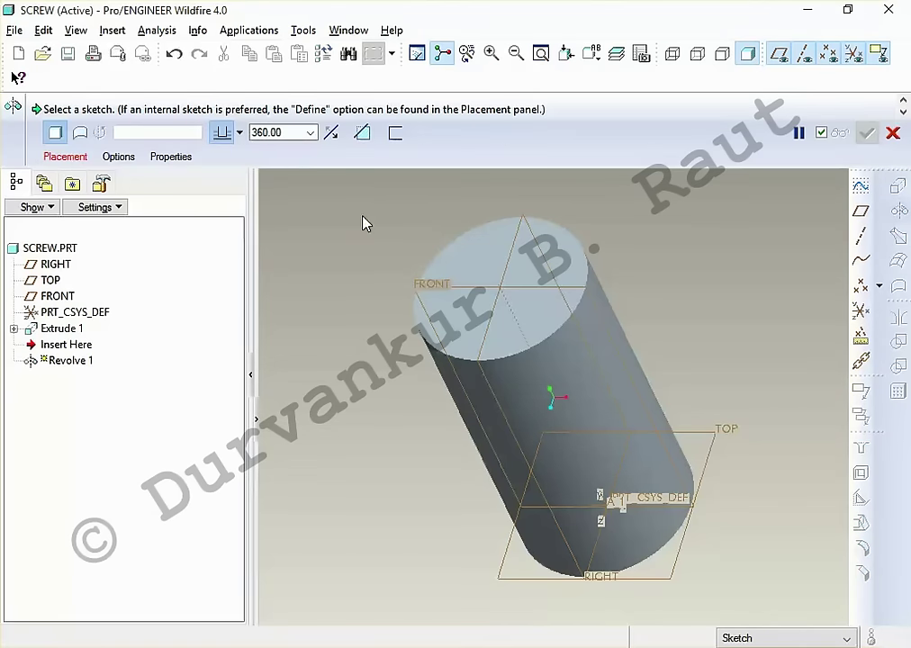
left_click(70, 157)
left_click(160, 203)
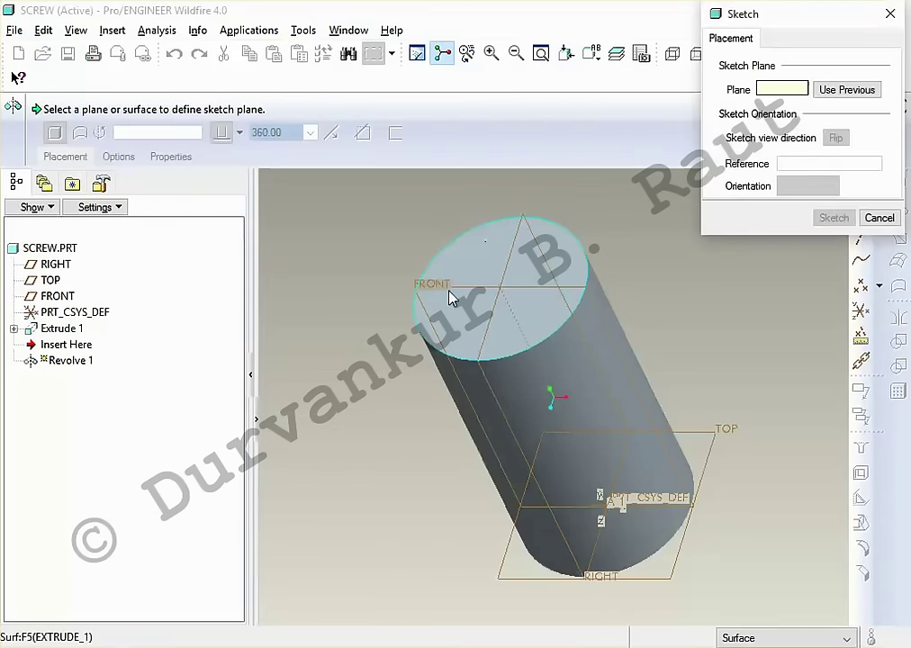
left_click(450, 297)
left_click(441, 288)
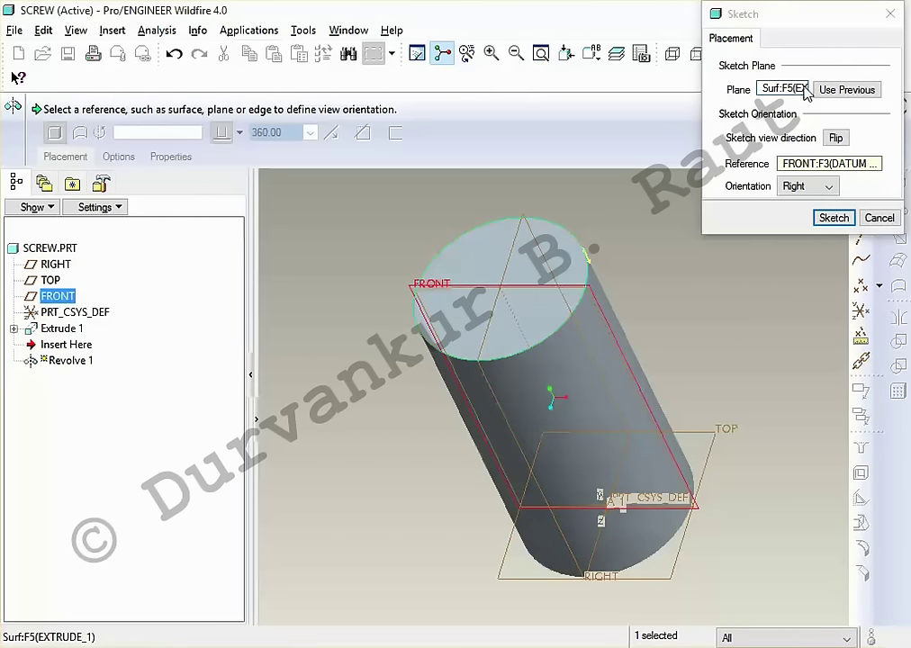
left_click(805, 91)
left_click(421, 289)
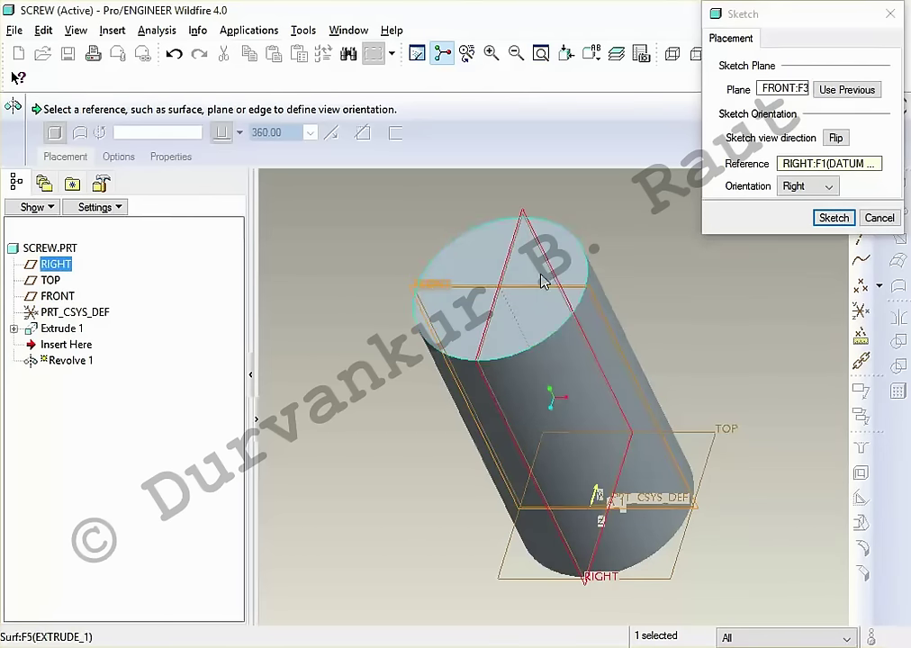
left_click(823, 217)
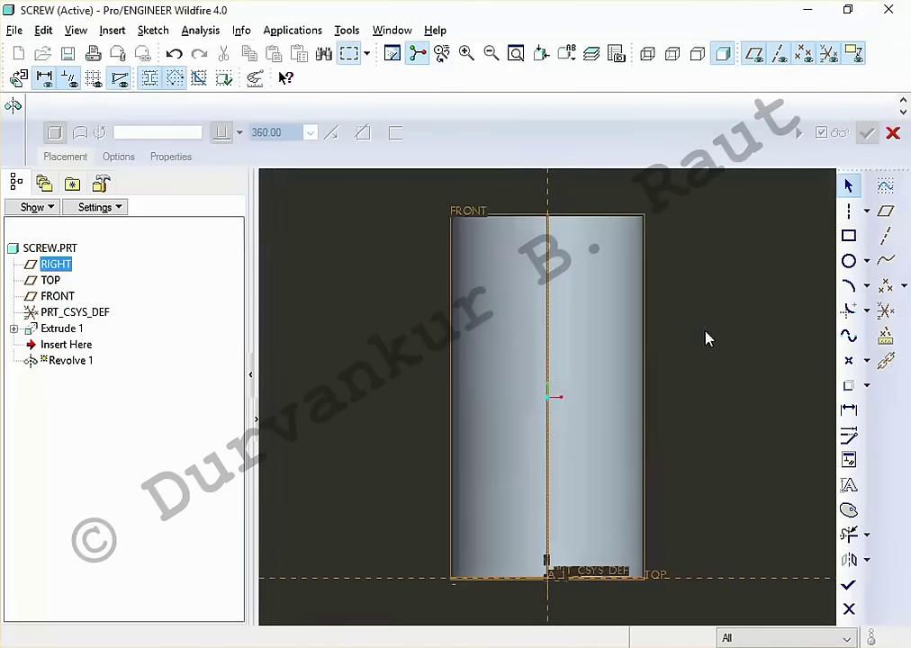
scroll(685, 504, "up", 4)
scroll(687, 396, "down", 2)
key("alt+Tab")
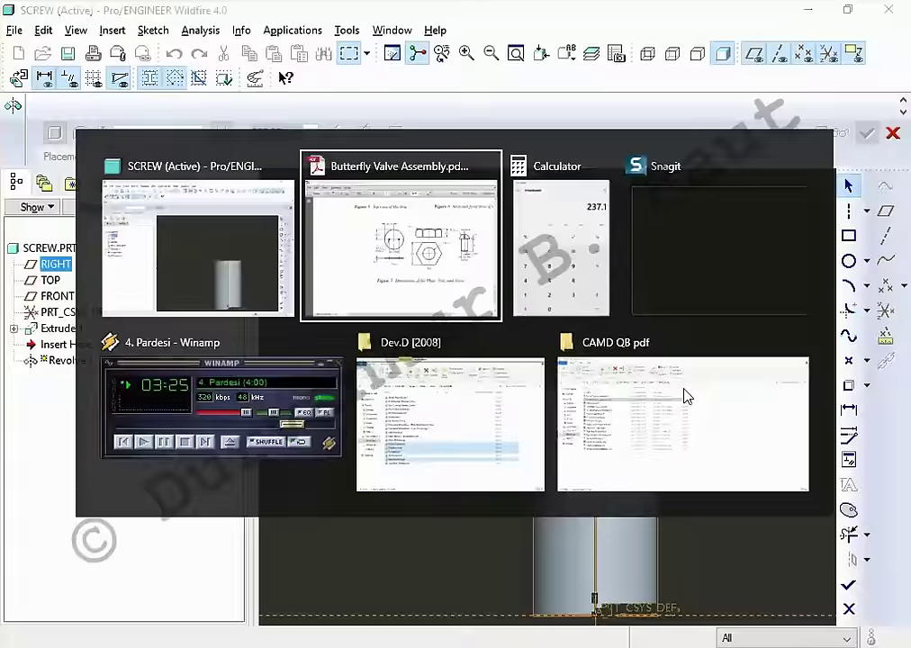
key("alt+Tab")
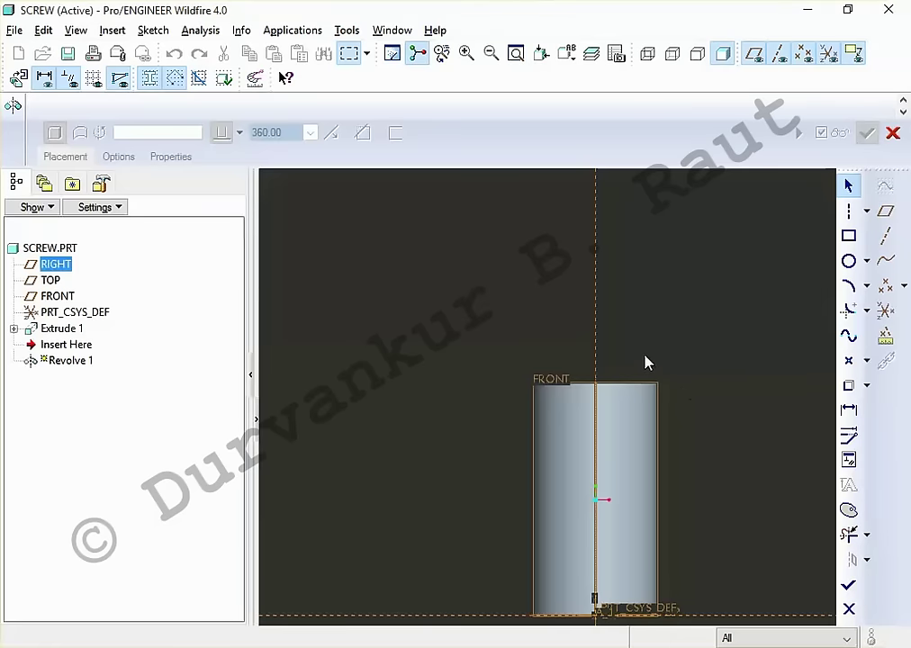
key("alt+Tab")
key("alt+Tab")
Step: Reuse the cylinder's top edge and draw a circle centred on its midpoint
left_click(848, 385)
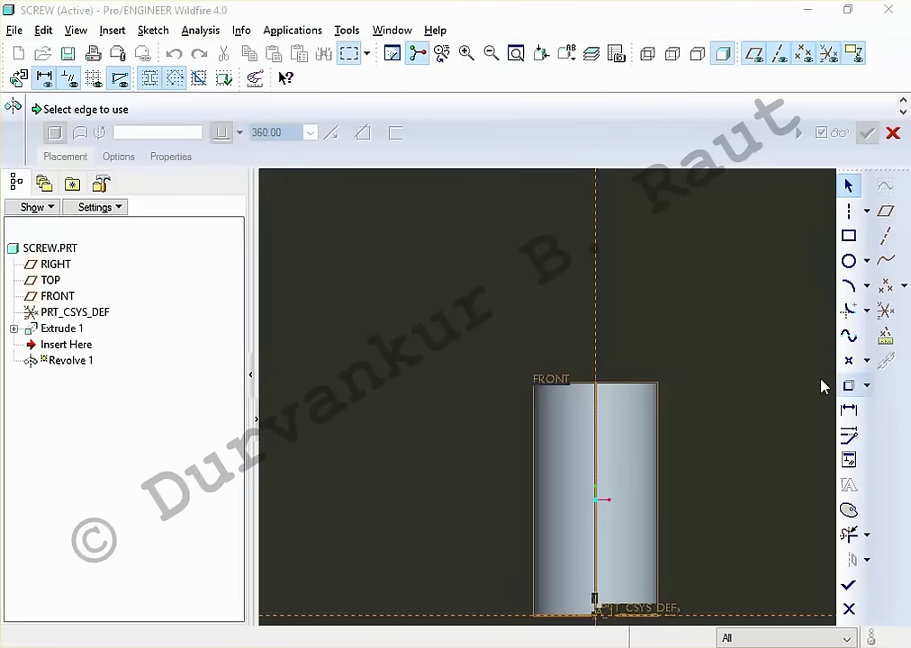
left_click(630, 384)
middle_click(685, 358)
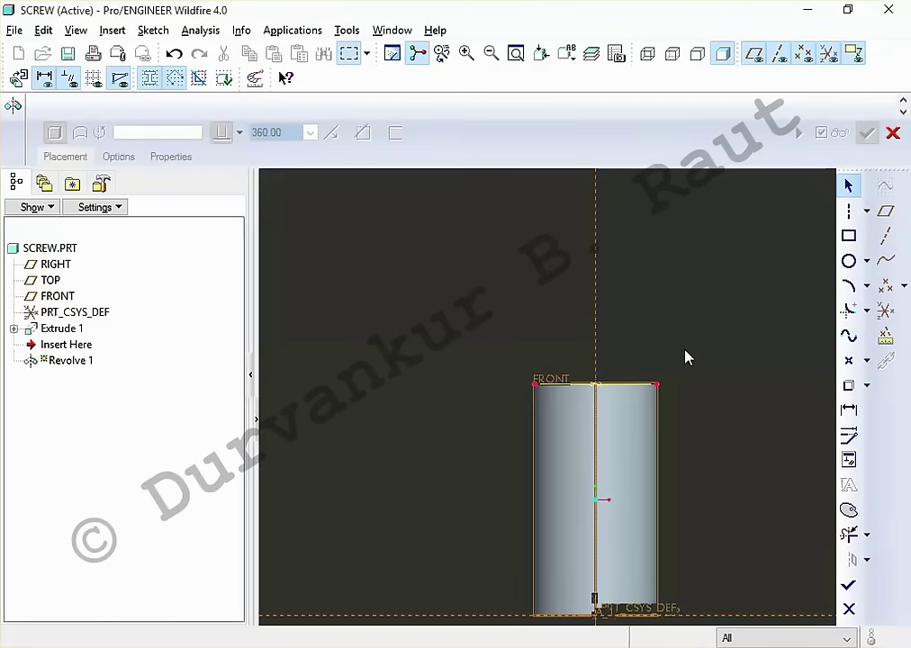
scroll(595, 414, "down", 4)
left_click(848, 261)
left_click(602, 352)
left_click(748, 522)
Step: Dimension the circle with a radius of 15
key("alt+Tab")
key("alt+Tab")
scroll(547, 421, "down", 3)
scroll(540, 433, "down", 2)
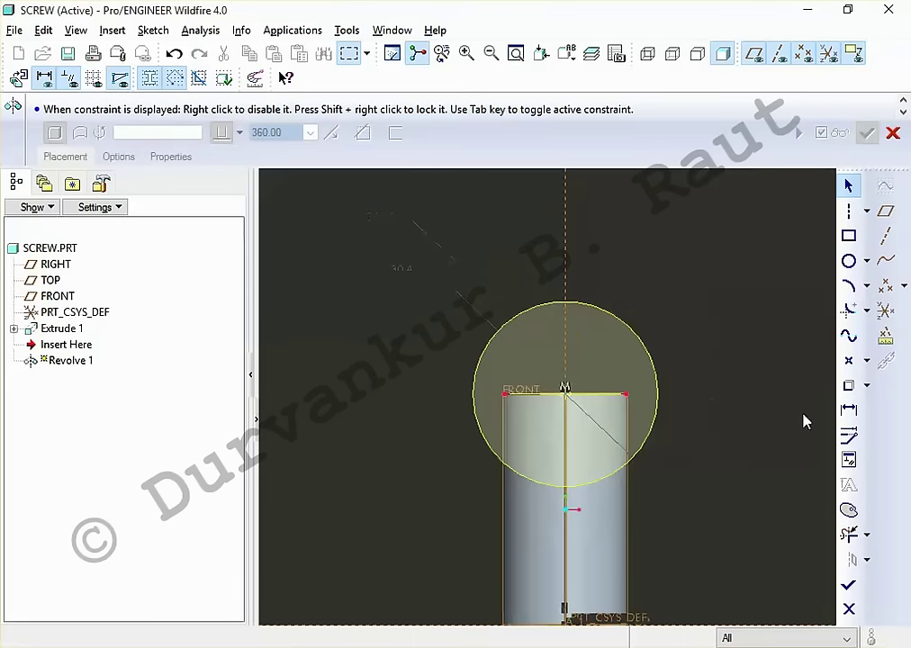
left_click(639, 335)
middle_click(675, 315)
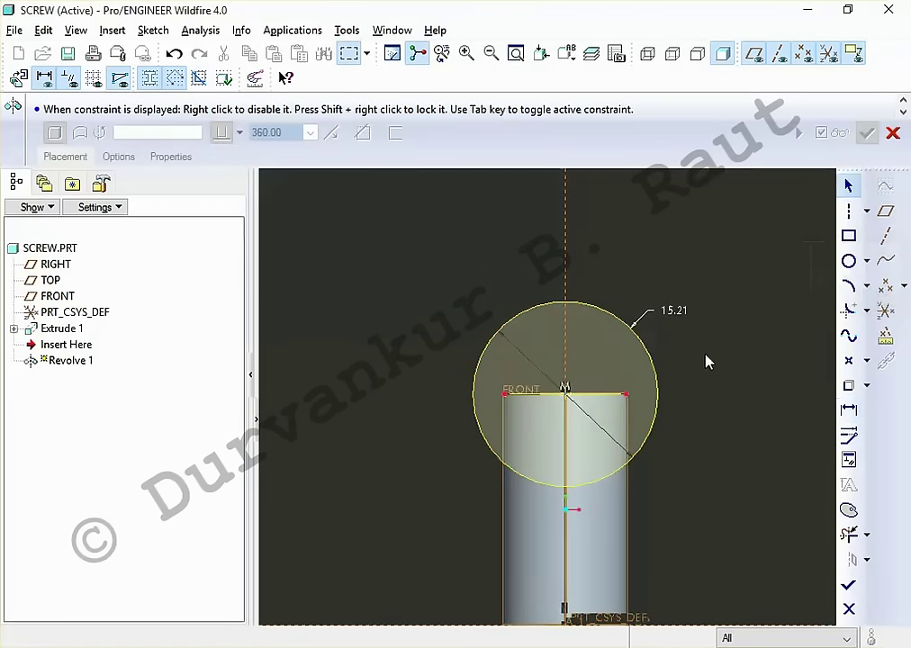
double_click(671, 310)
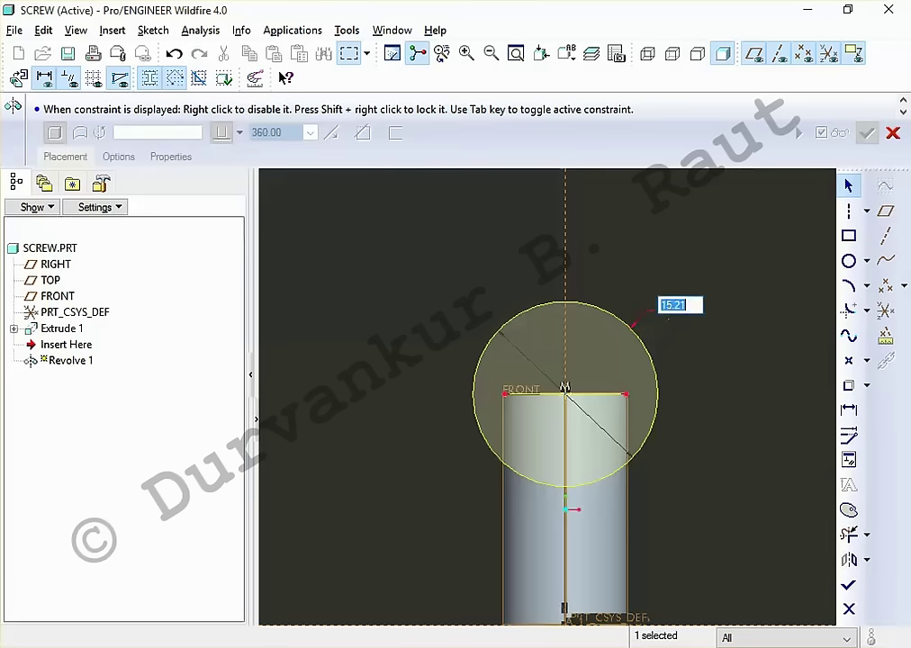
type("15")
key("Return")
left_click(726, 377)
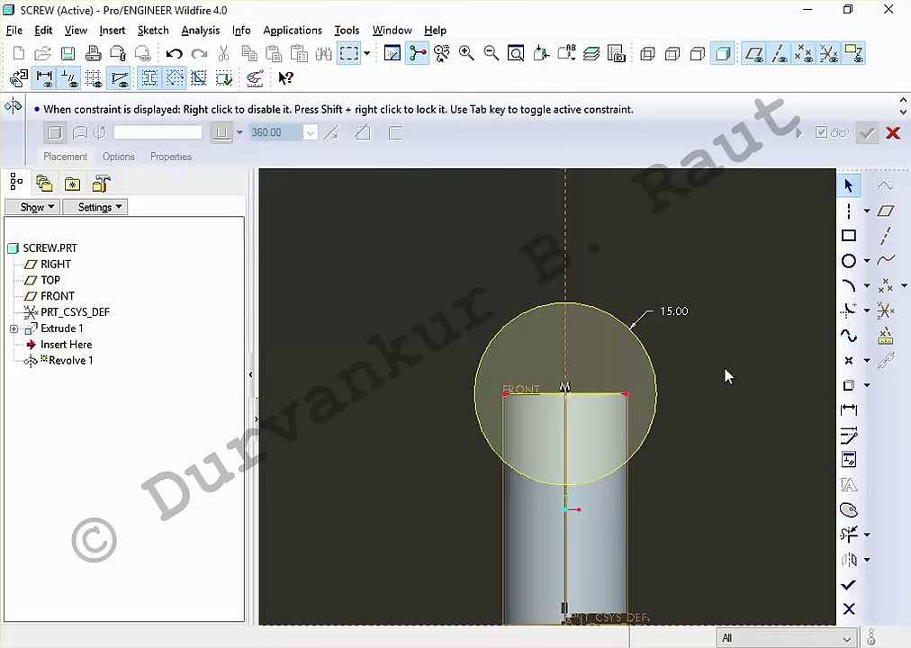
Step: Draw a horizontal line along the cylinder's top edge past the circle
left_click(865, 210)
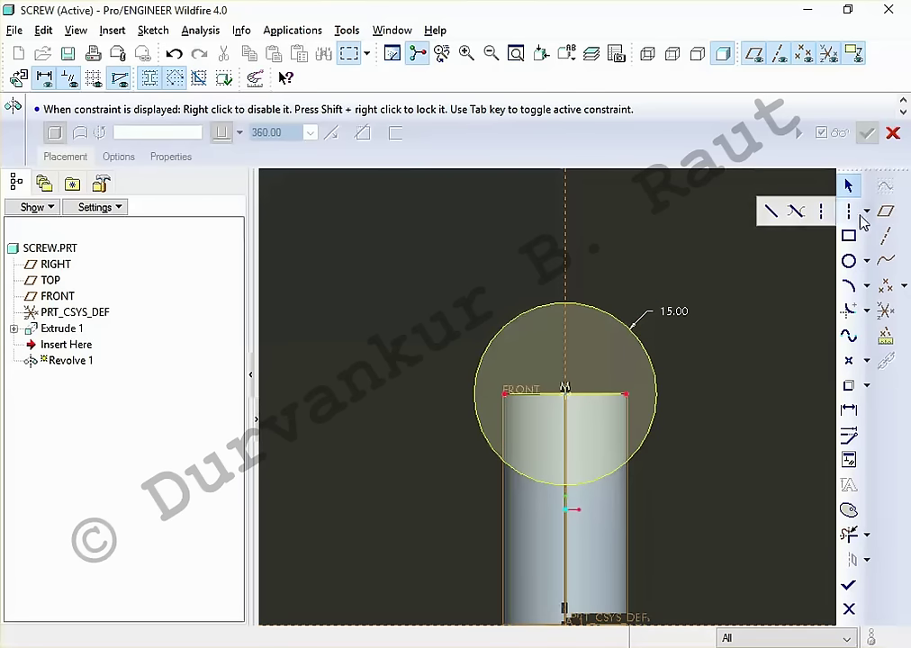
left_click(765, 212)
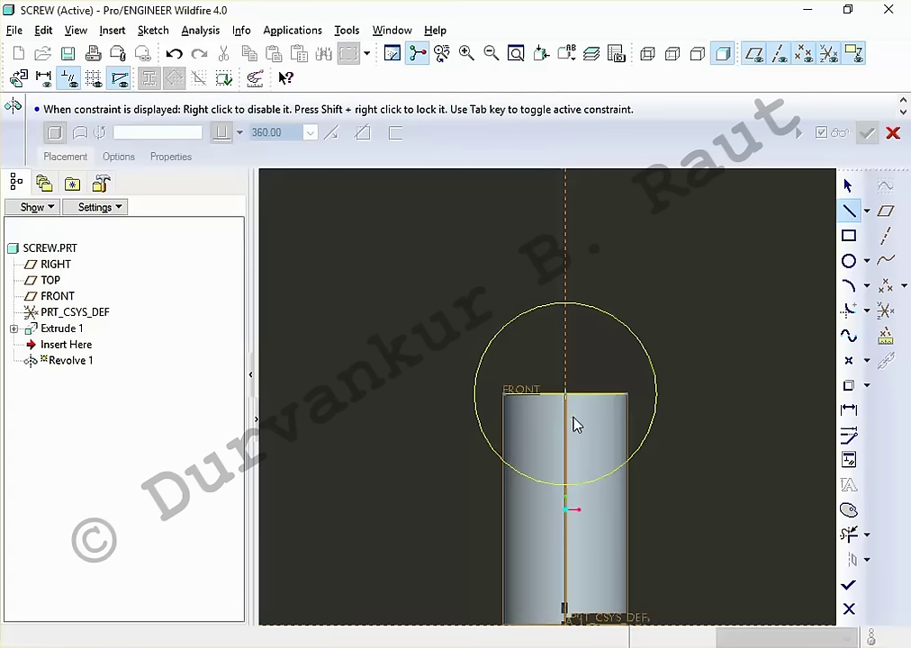
left_click(629, 397)
left_click(702, 393)
middle_click(659, 459)
middle_click(394, 461)
middle_click(396, 466)
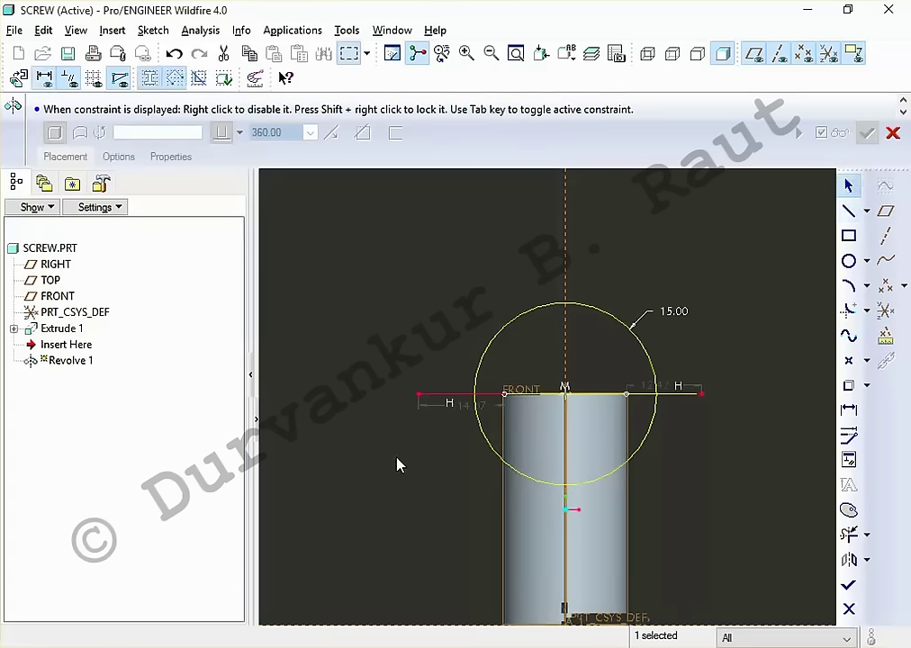
Step: Trim away the circle's lower arc, leaving a semicircular head profile
left_click(848, 535)
left_click_drag(630, 439, 510, 486)
left_click_drag(453, 409, 372, 345)
middle_click(427, 433)
mouse_move(427, 432)
middle_mouse_down()
mouse_move(443, 464)
mouse_move(681, 545)
middle_mouse_up()
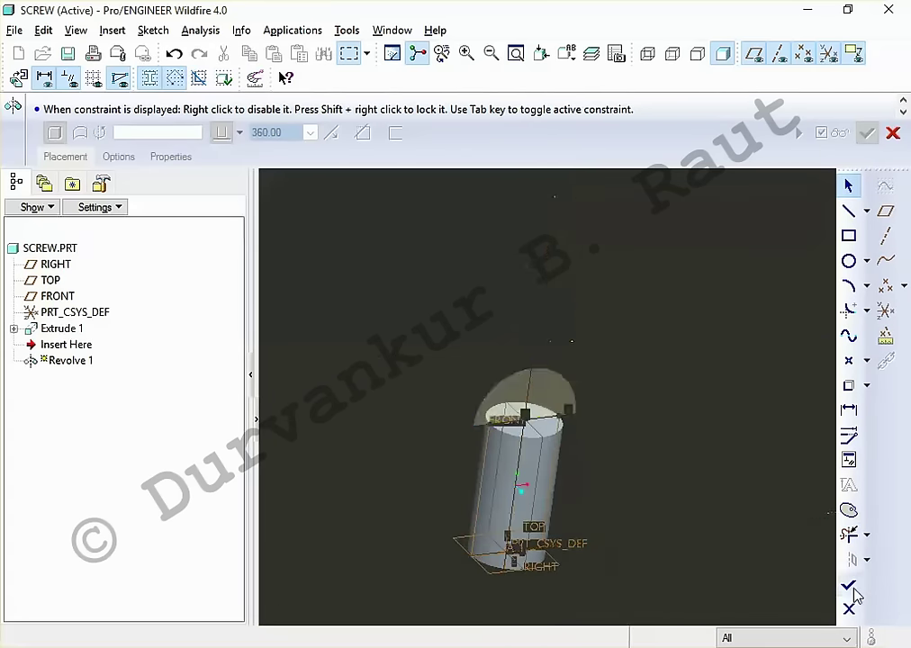
Step: Return to the revolve and reopen the head sketch for editing
left_click(849, 586)
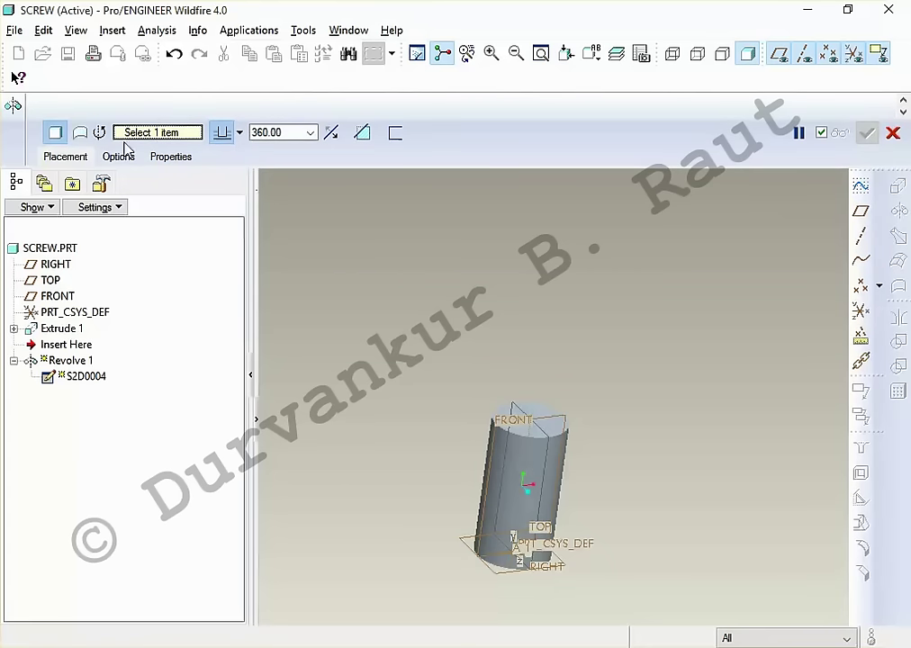
left_click(80, 158)
left_click(159, 206)
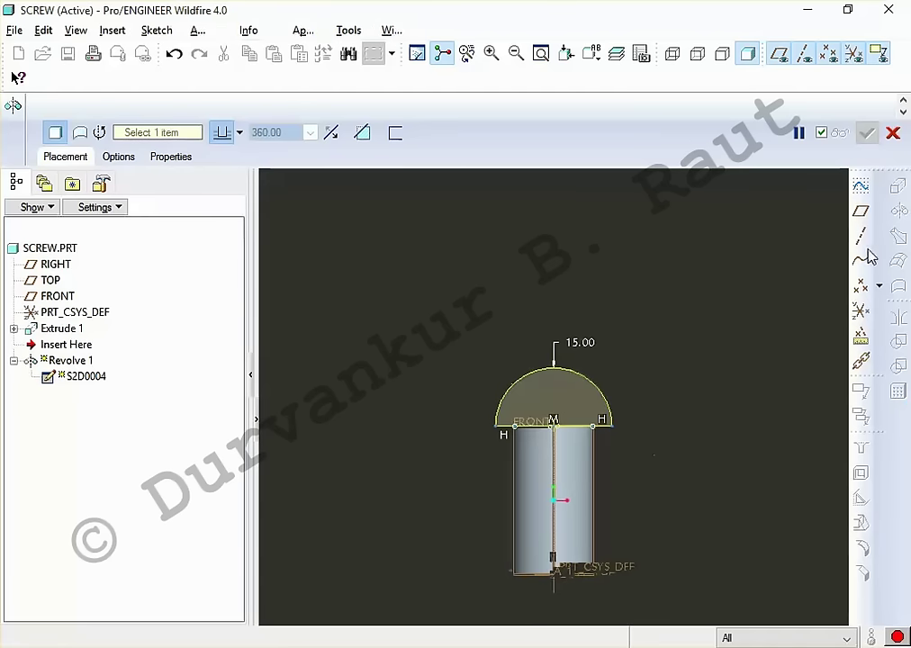
Step: Draw a vertical centerline on the screw axis and make it the axis of revolution
left_click(867, 212)
left_click(825, 209)
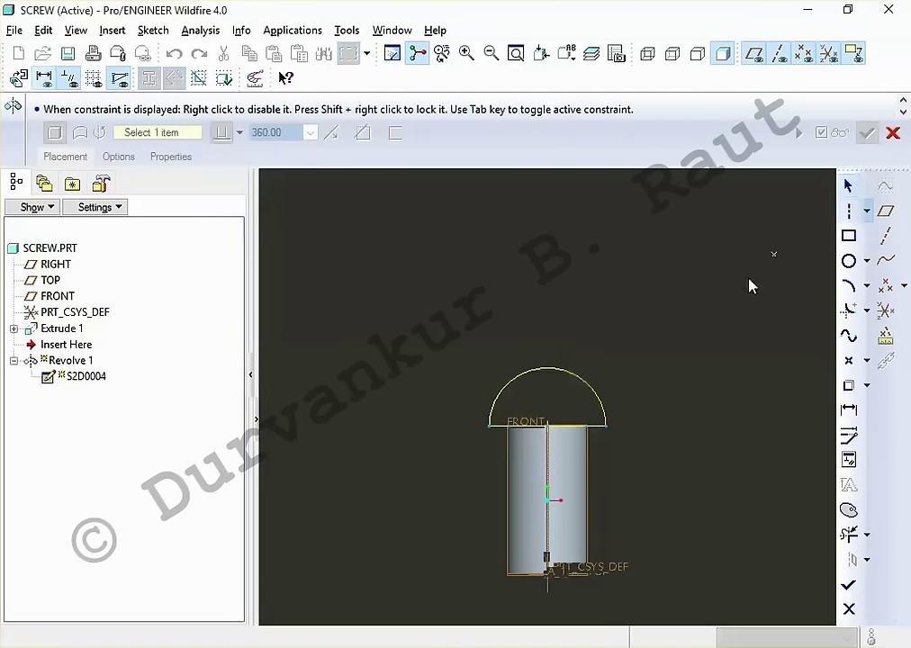
left_click(548, 483)
left_click(551, 518)
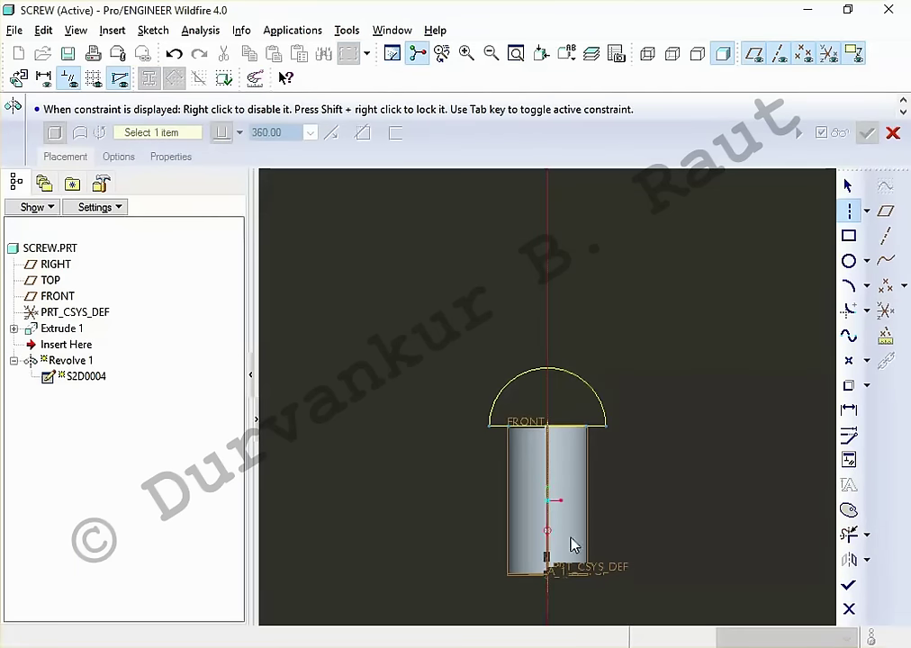
middle_click(630, 535)
left_click(683, 530)
left_click(547, 286)
right_click(547, 287)
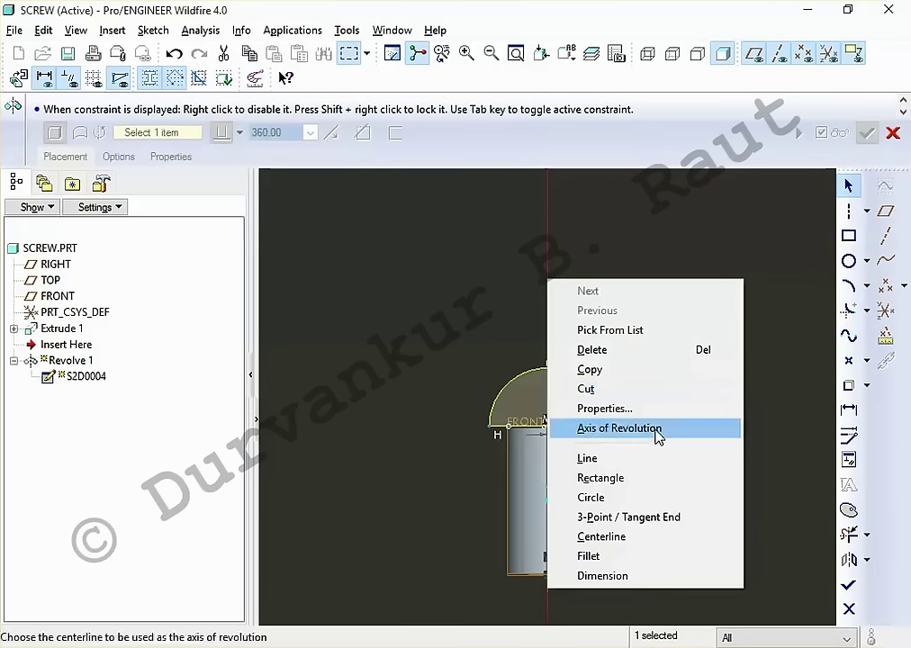
left_click(656, 430)
left_click(848, 585)
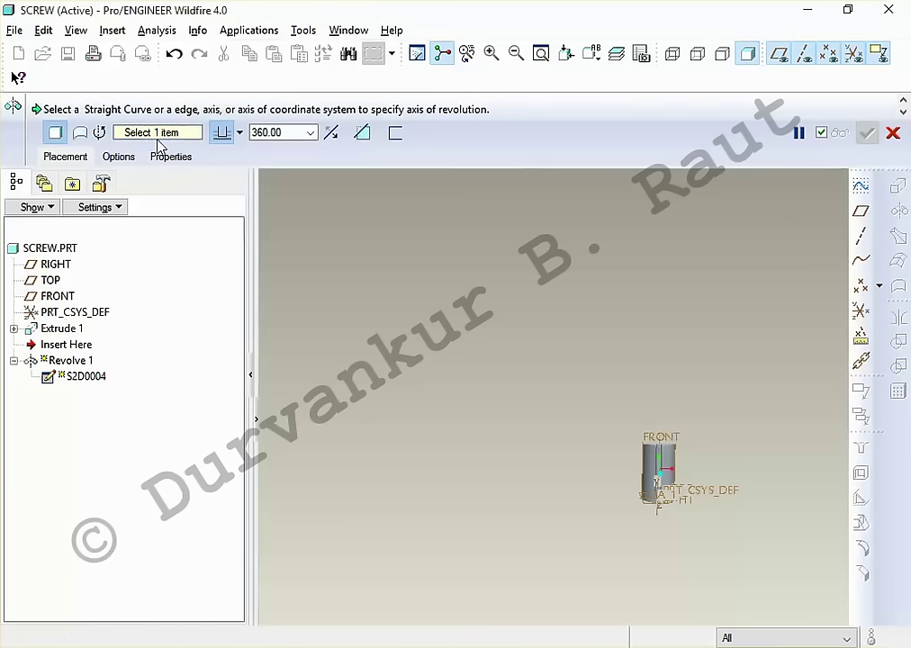
Step: Set the revolve angle to 180, applied symmetrically about the sketch plane
left_click(126, 167)
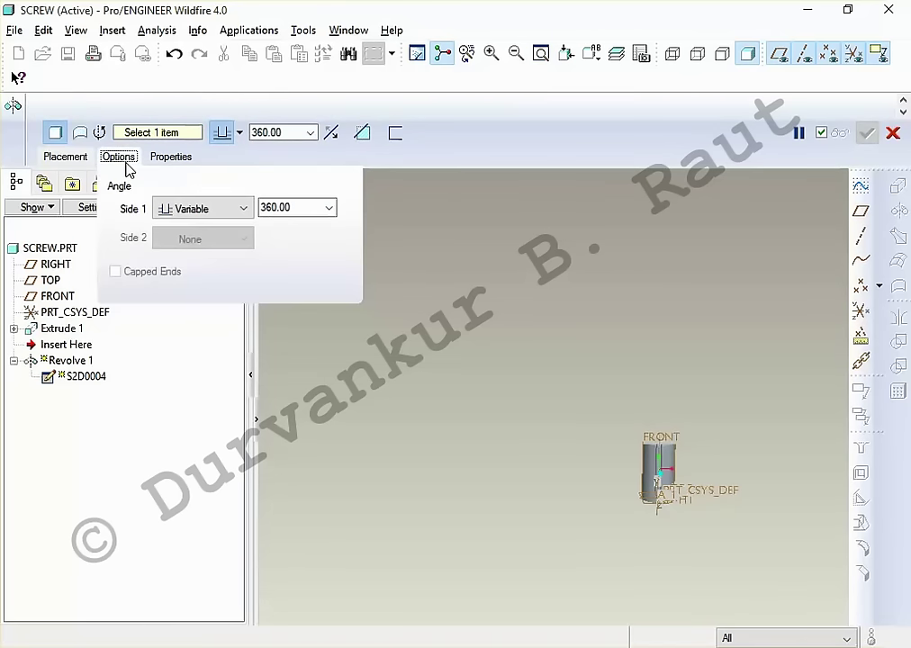
double_click(299, 207)
type("1")
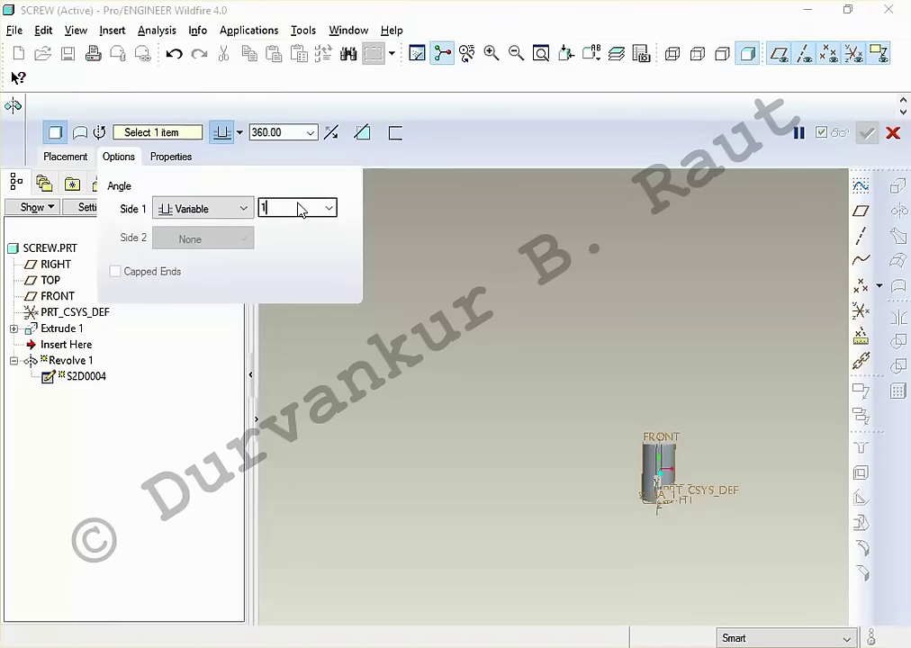
type("80")
key("Return")
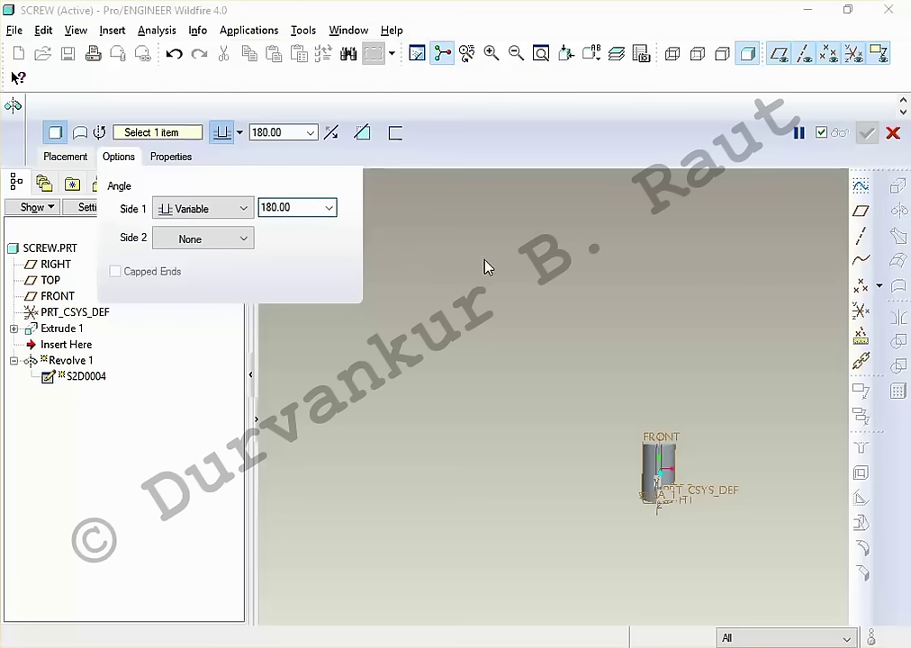
left_click(240, 209)
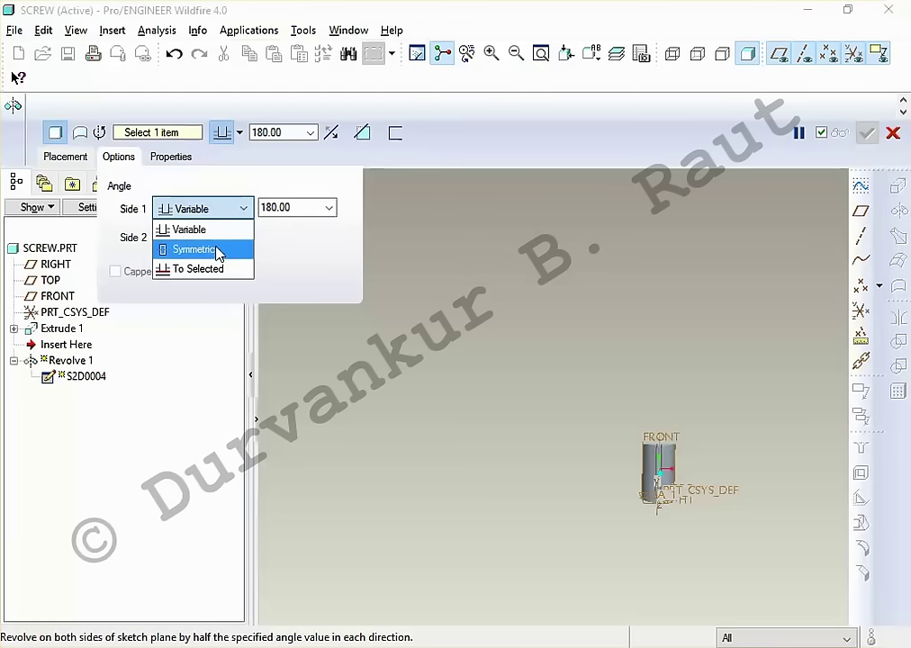
left_click(218, 251)
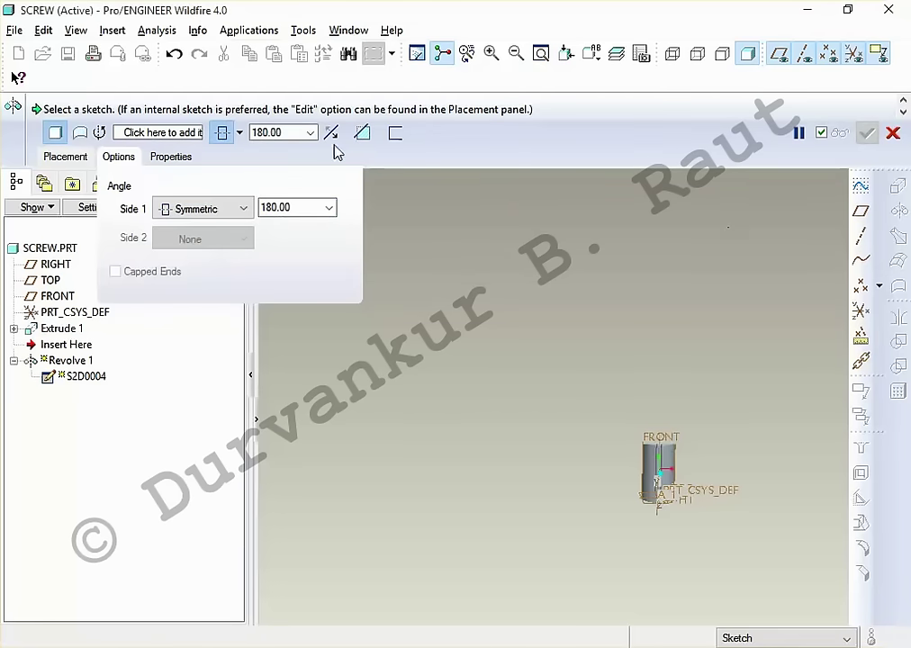
left_click(67, 161)
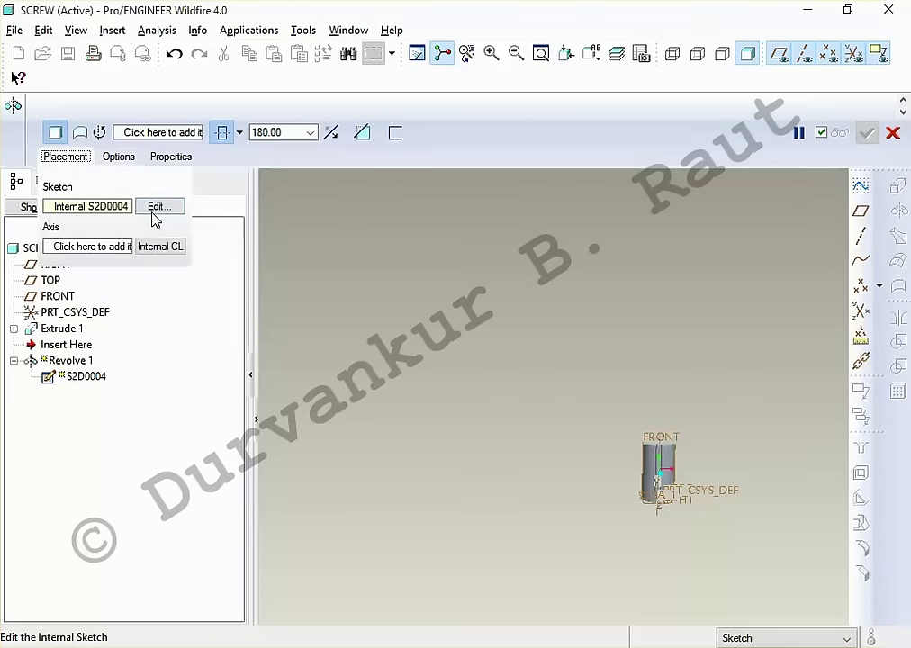
Step: Draw a vertical line from the top of the arc down to the base line
left_click(153, 208)
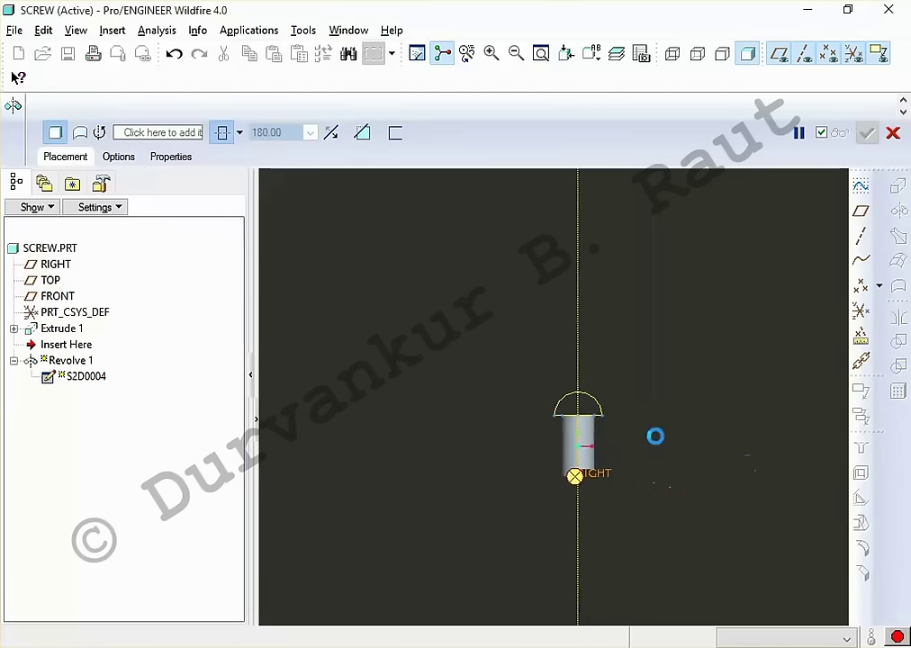
middle_click_drag(555, 426, 477, 393, "ctrl")
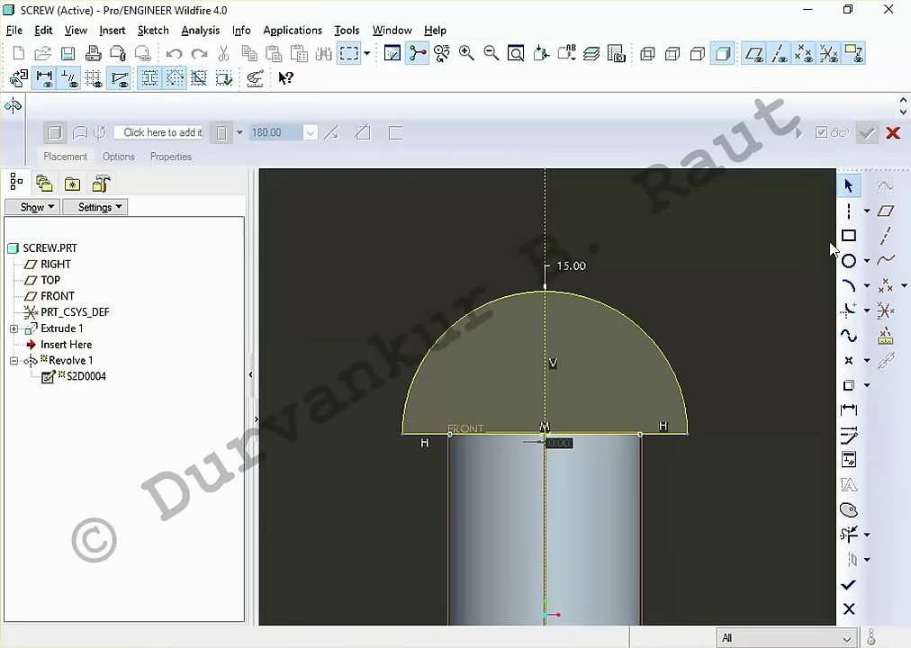
left_click(865, 211)
left_click(772, 210)
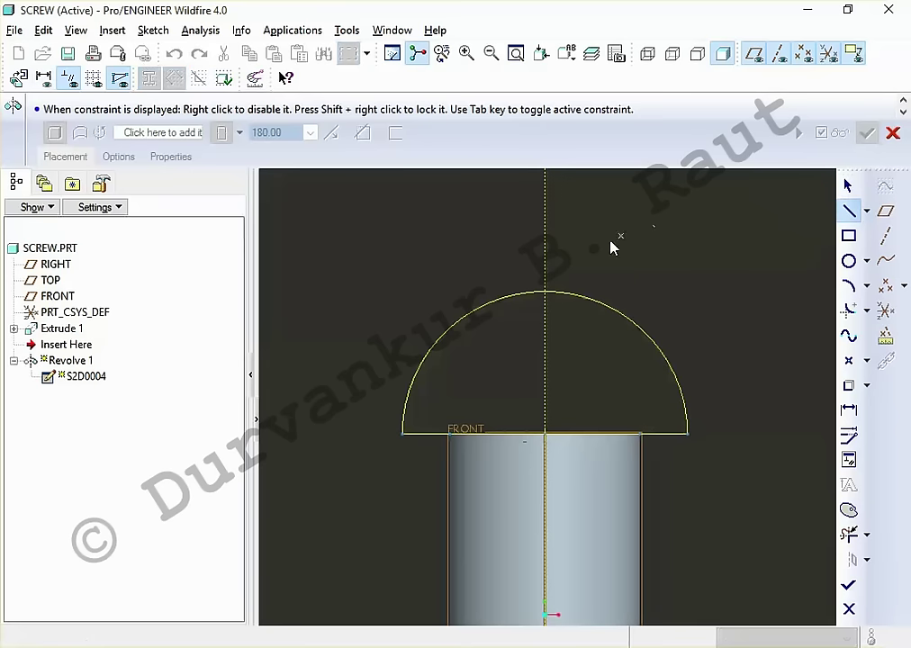
left_click(546, 296)
left_click(545, 433)
middle_click(596, 395)
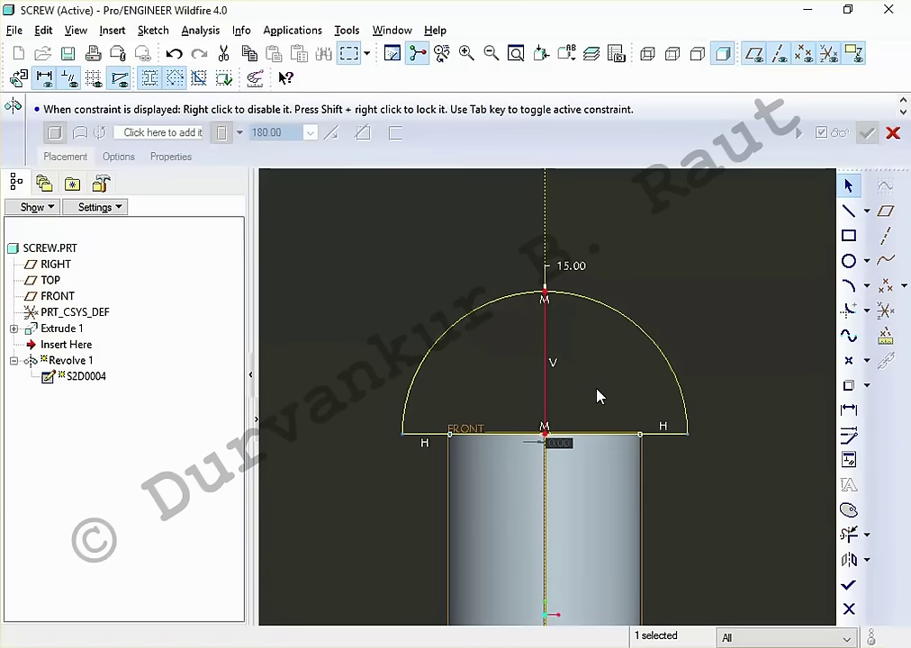
Step: Trim away the left half of the arc, leaving a quarter circle
left_click(851, 534)
mouse_move(574, 545)
left_mouse_down()
mouse_move(349, 355)
mouse_move(429, 482)
left_mouse_up()
middle_click(474, 339)
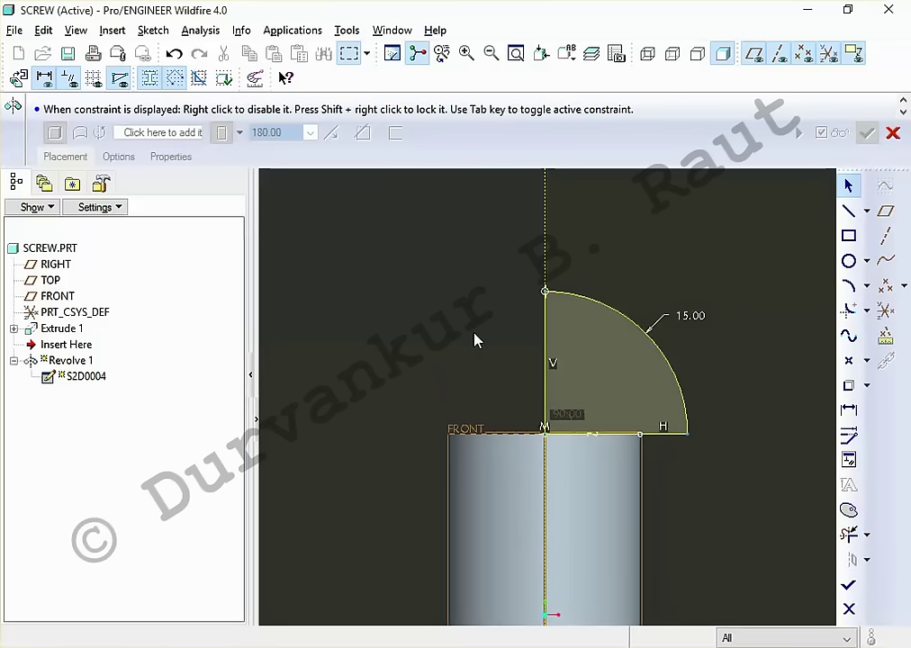
left_click_drag(566, 416, 629, 234)
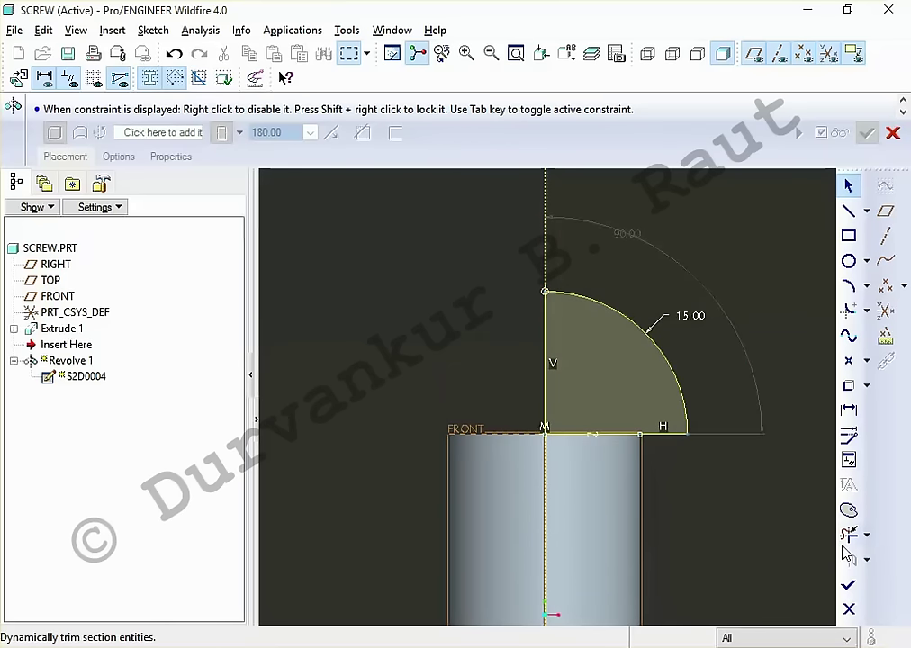
Step: Constrain the bottom line horizontal and the left line vertical
left_click(848, 459)
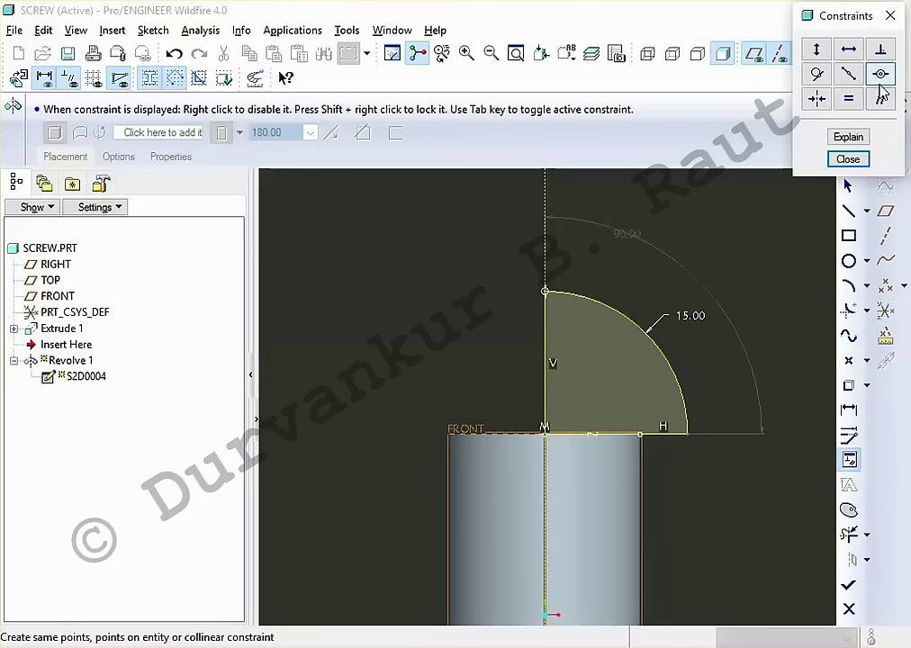
left_click(850, 50)
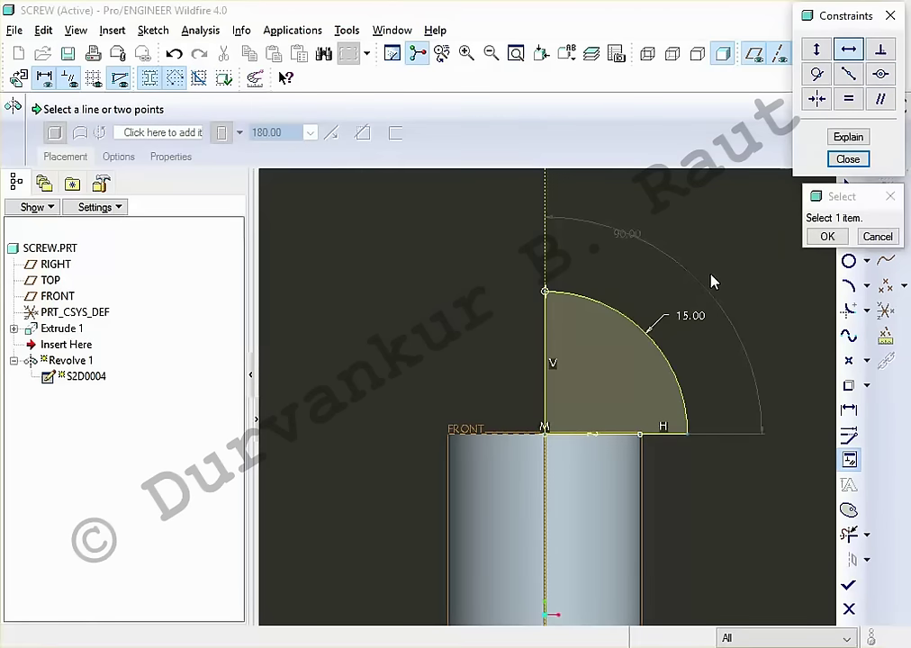
left_click(593, 436)
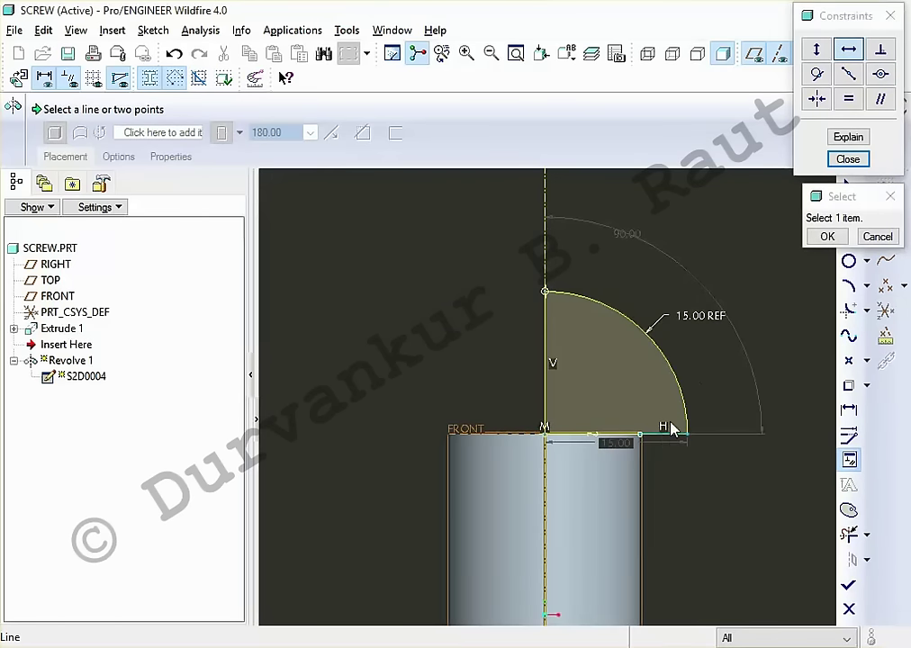
left_click(817, 49)
left_click(549, 324)
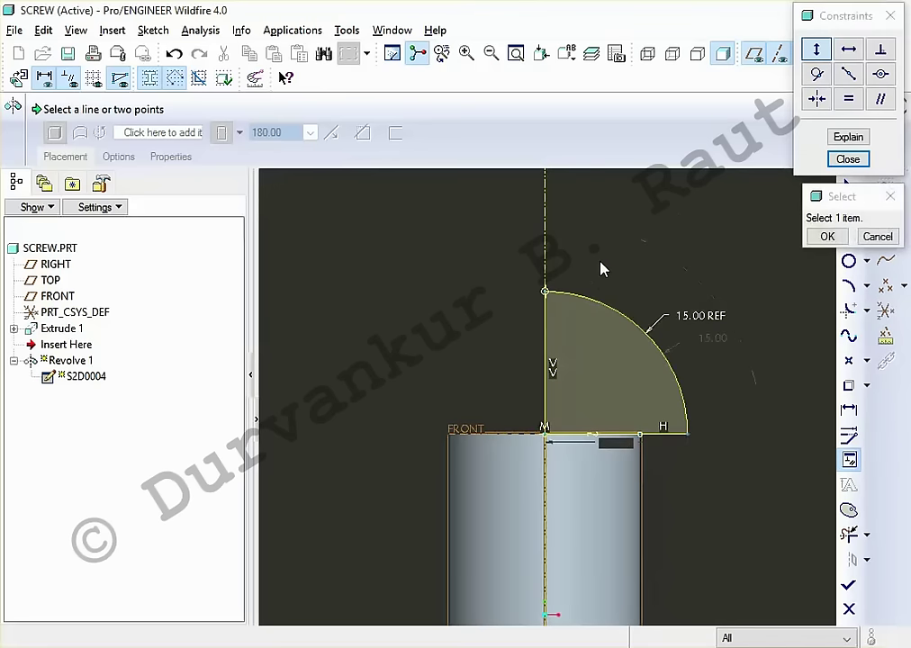
middle_click(603, 268)
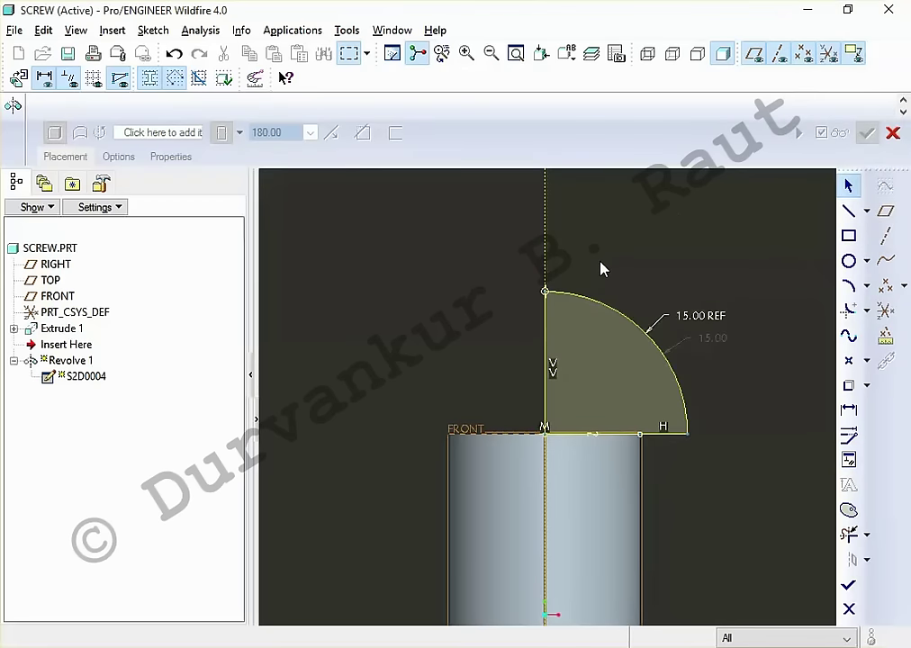
Step: Try deleting the vertical constraints and moving the top vertex, then undo those changes
left_click(713, 318)
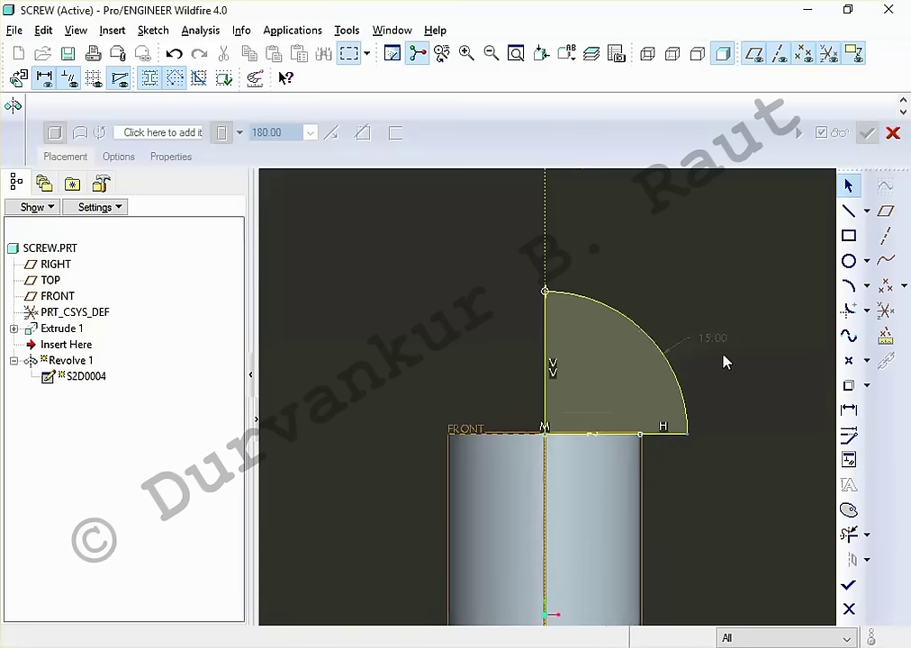
left_click(554, 368)
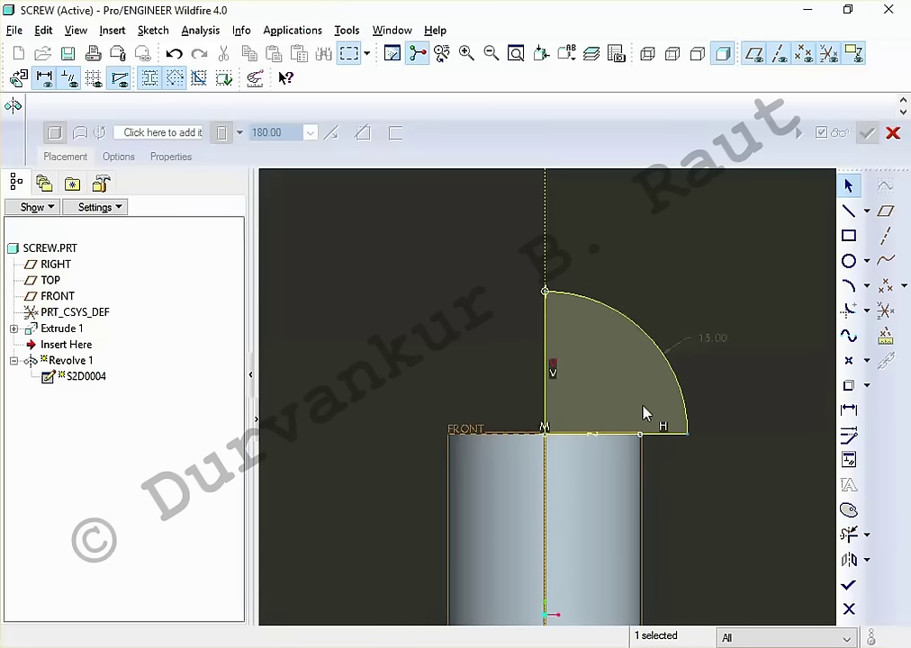
key("Delete")
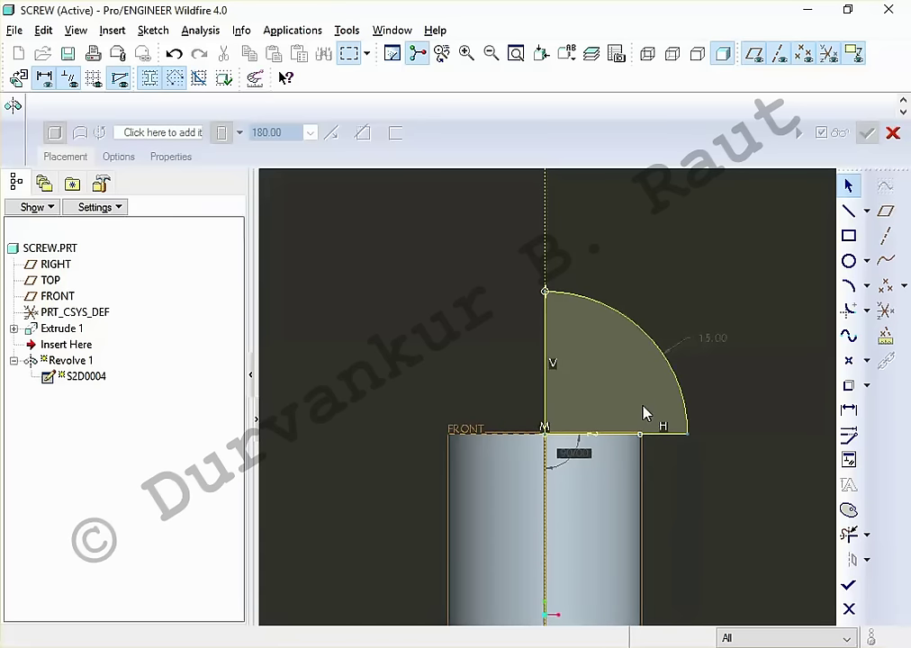
left_click(553, 368)
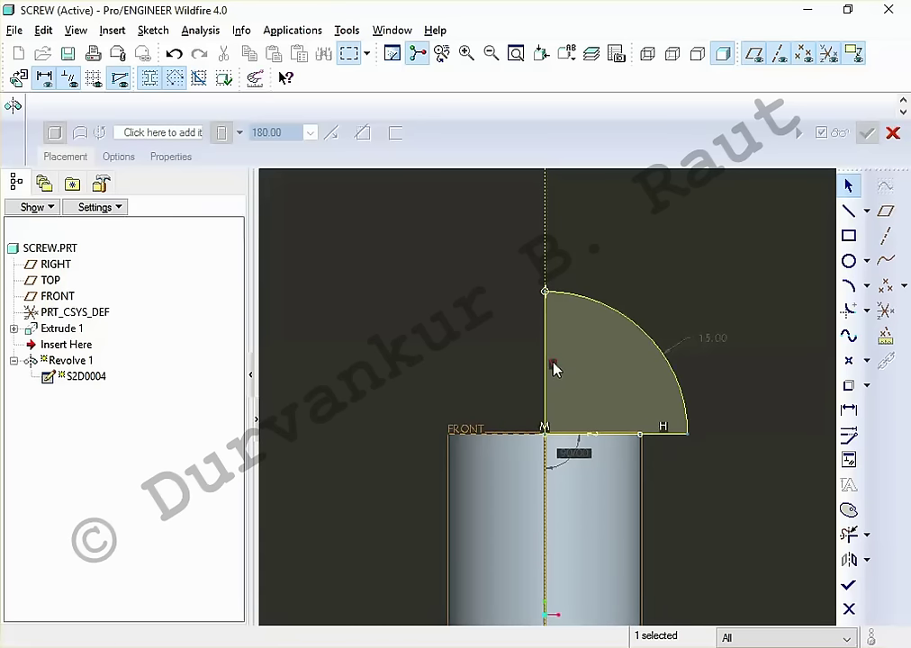
key("Delete")
mouse_move(549, 366)
left_mouse_down()
mouse_move(589, 372)
mouse_move(606, 400)
mouse_move(590, 393)
mouse_move(600, 378)
left_mouse_up()
mouse_move(599, 244)
left_mouse_down()
mouse_move(622, 252)
mouse_move(613, 267)
left_mouse_up()
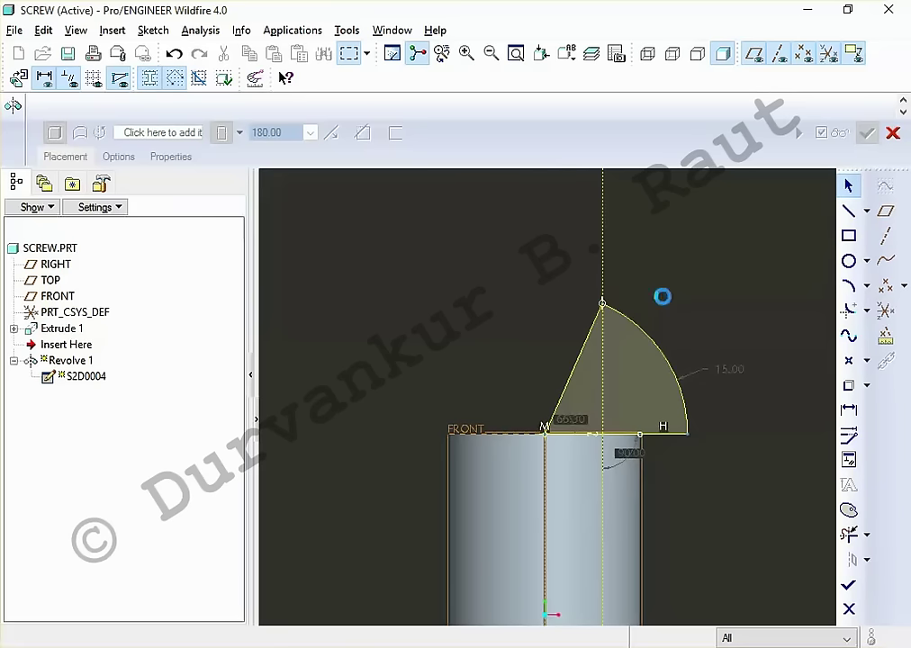
key("ctrl+z")
key("ctrl+z")
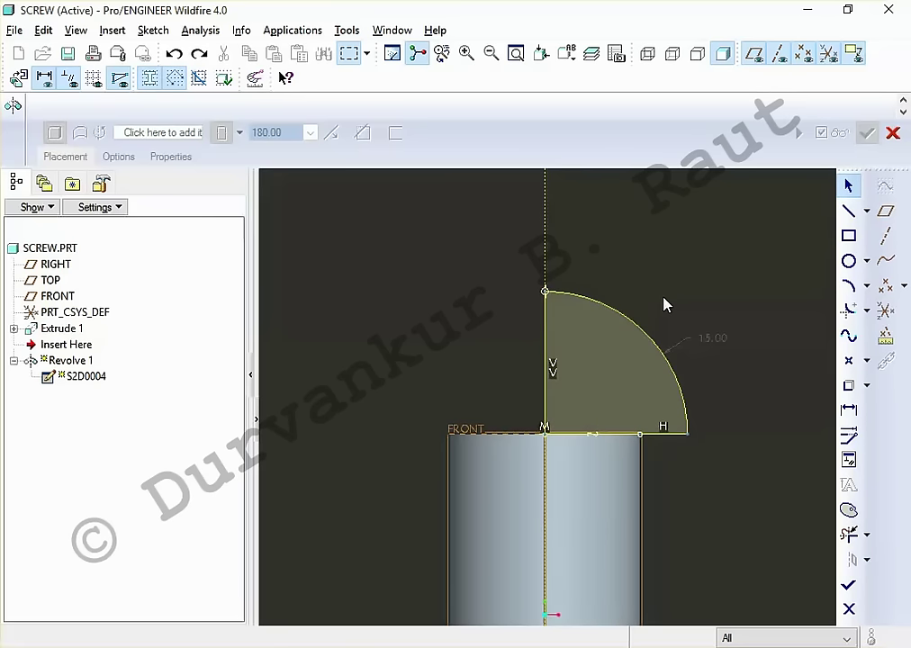
key("ctrl+z")
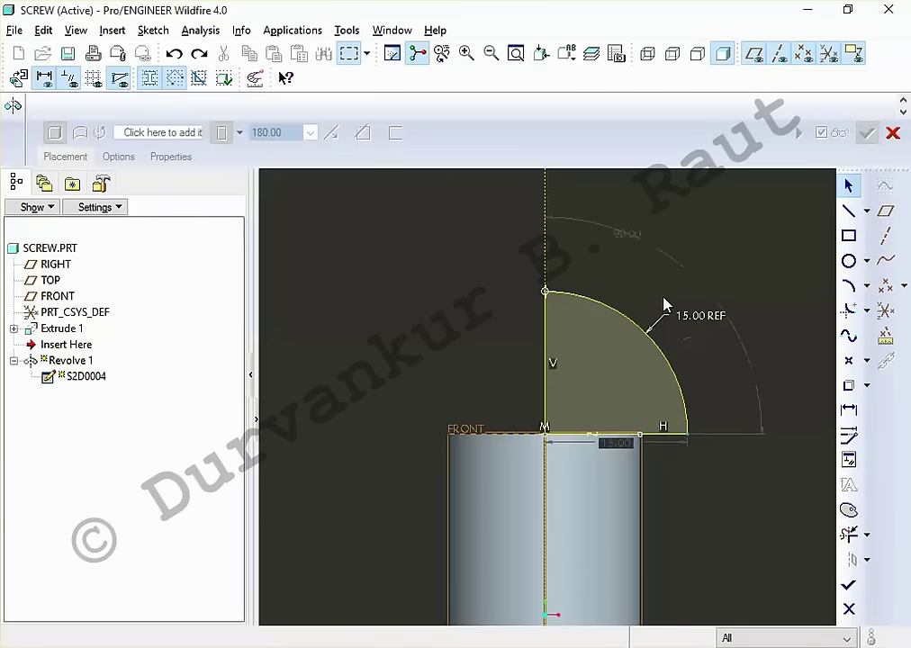
key("ctrl+z")
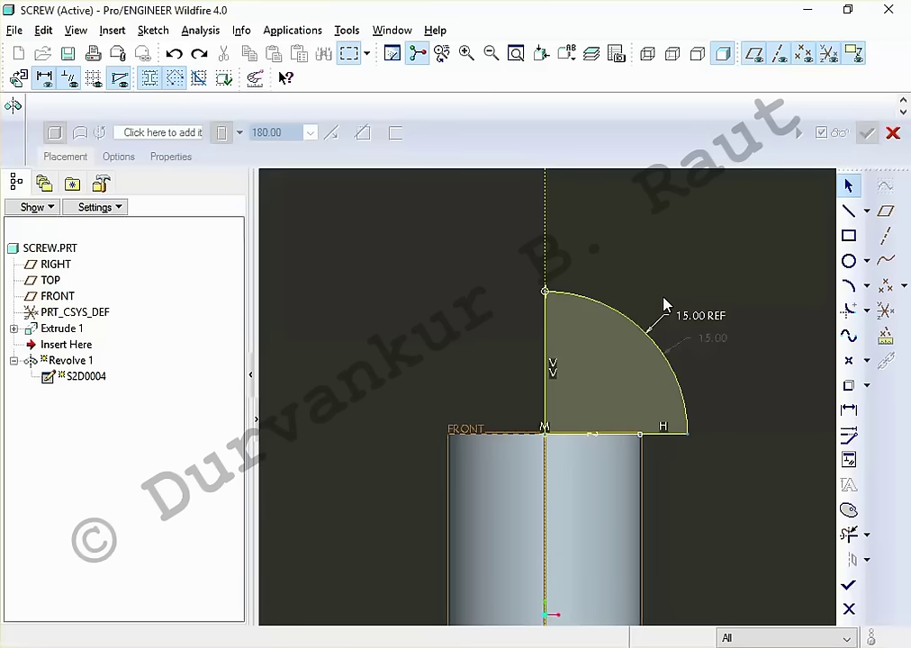
Step: Select the weak 15.00 arc dimension and bring up its options
left_click(698, 323)
left_click(720, 346)
right_click(720, 345)
Step: Make the 15.00 radius strong and revolve the domed head a full 360.00 degrees
left_click(764, 429)
left_click(847, 584)
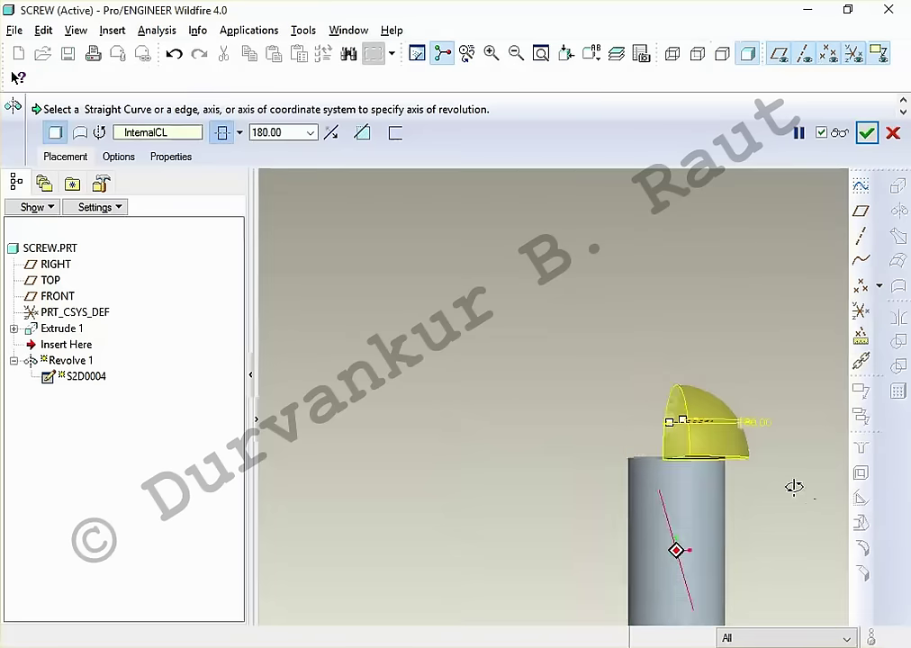
left_click(309, 132)
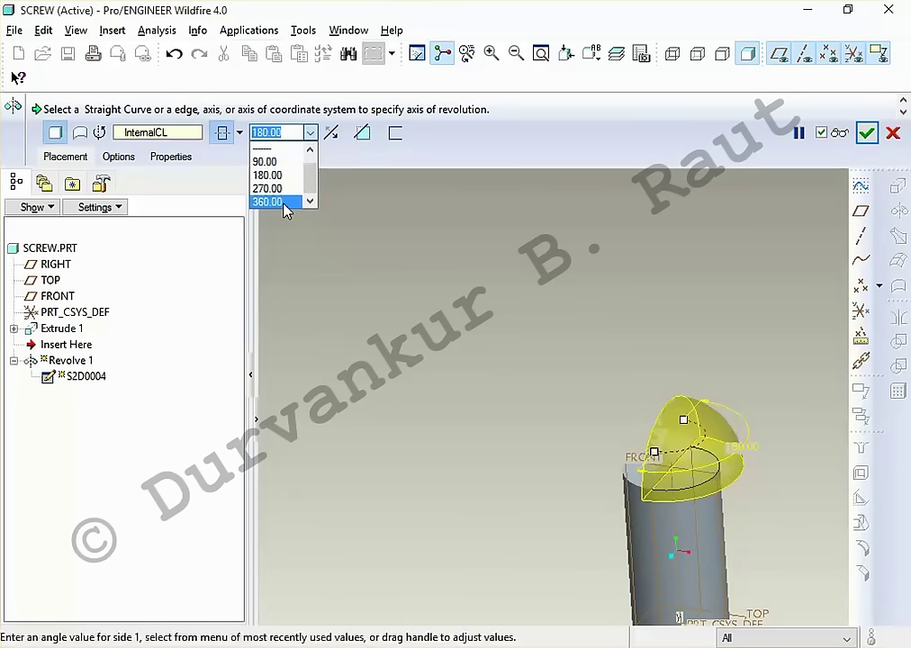
left_click(283, 203)
middle_click(500, 359)
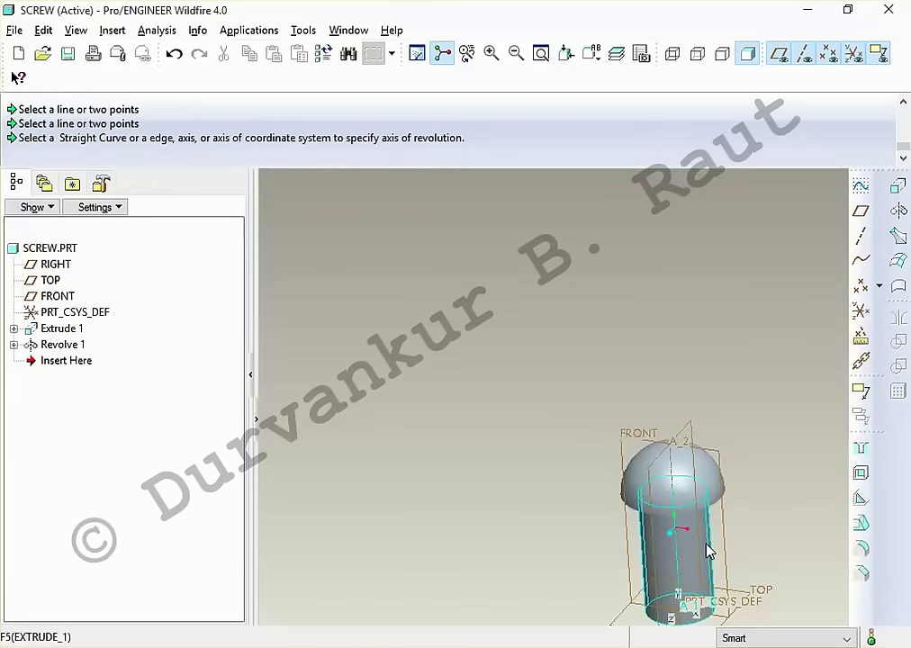
key("ctrl+d")
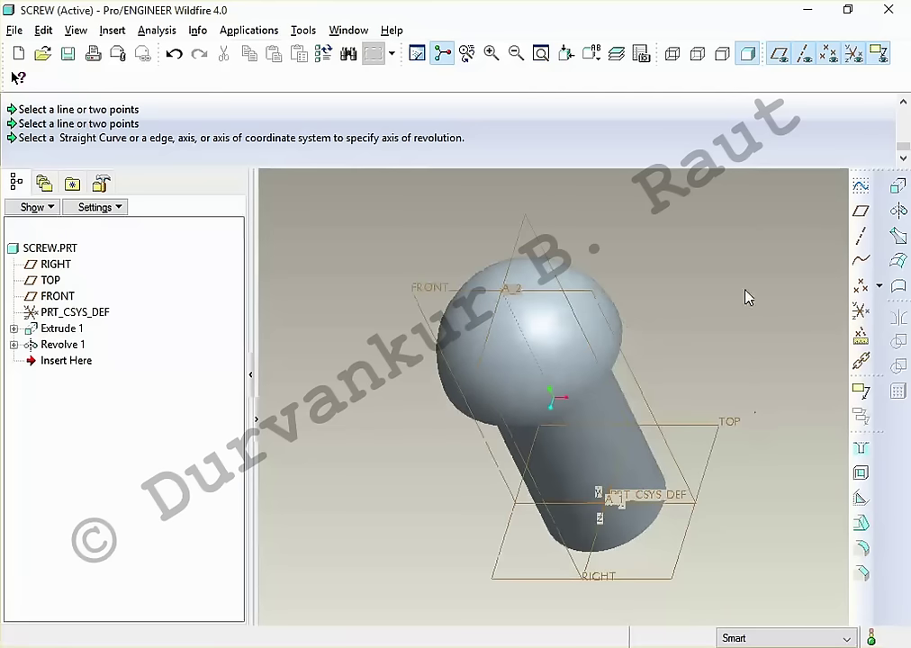
left_click(897, 186)
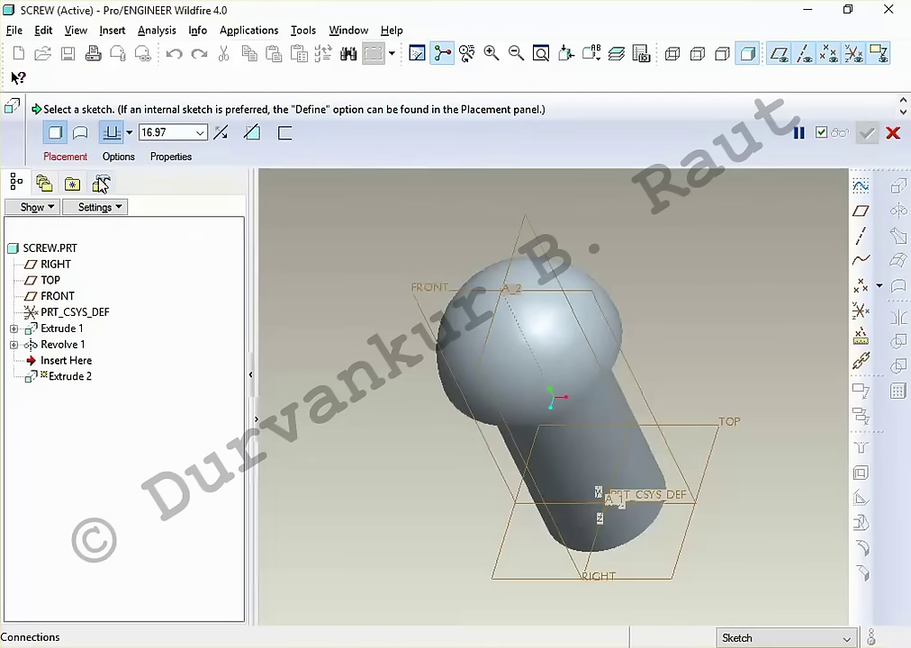
Step: Start Extrude 2's internal sketch on the previous plane, checking the screw drawing in the PDF
left_click(70, 156)
left_click(200, 206)
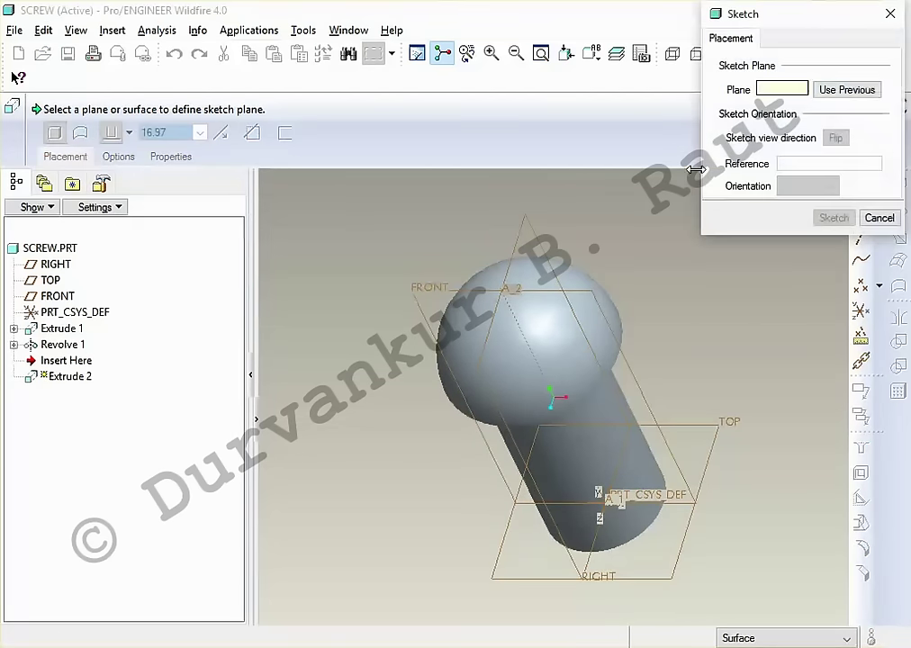
left_click(869, 87)
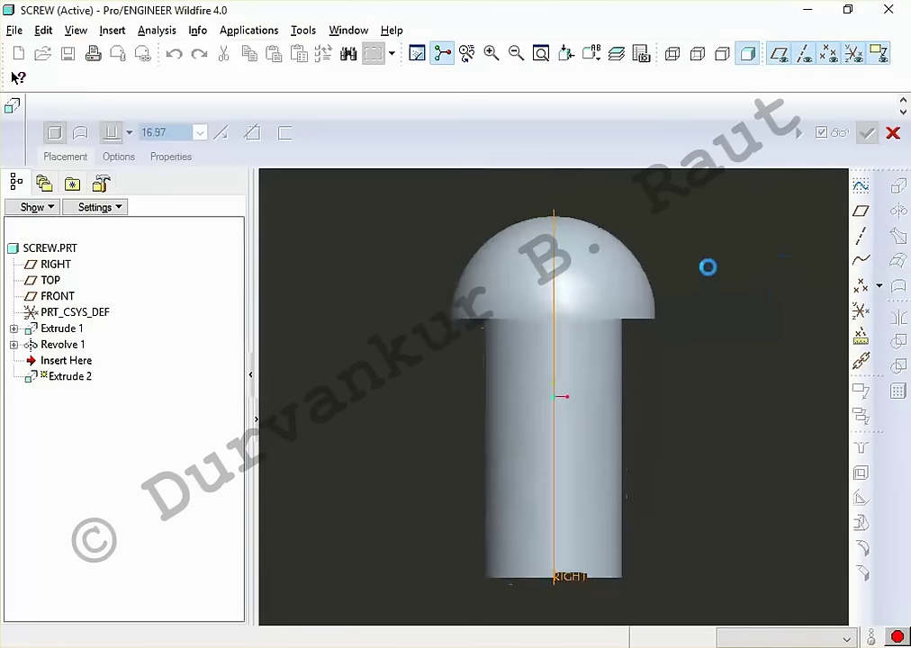
key("alt+Tab")
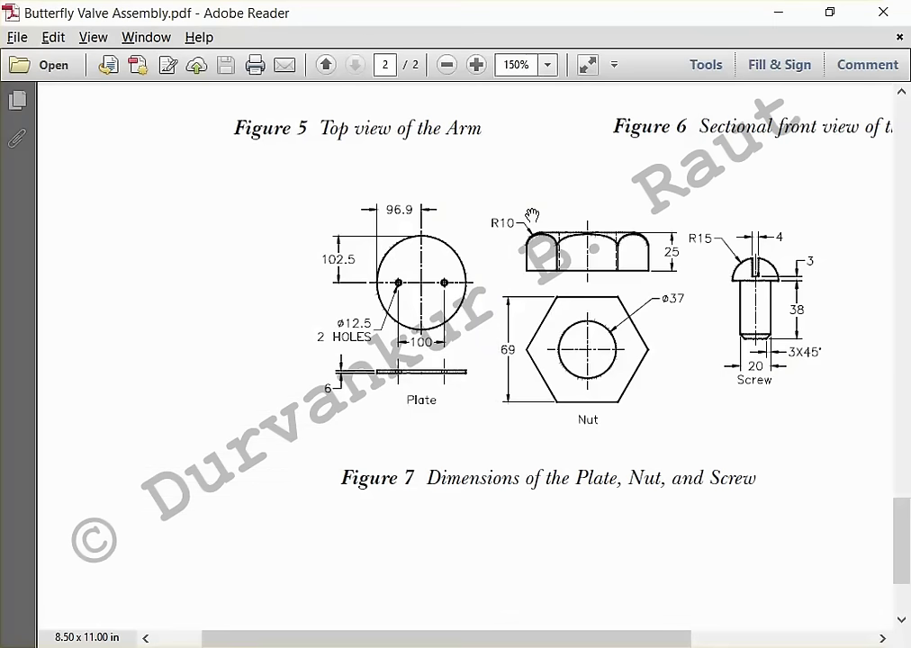
key("alt+Tab")
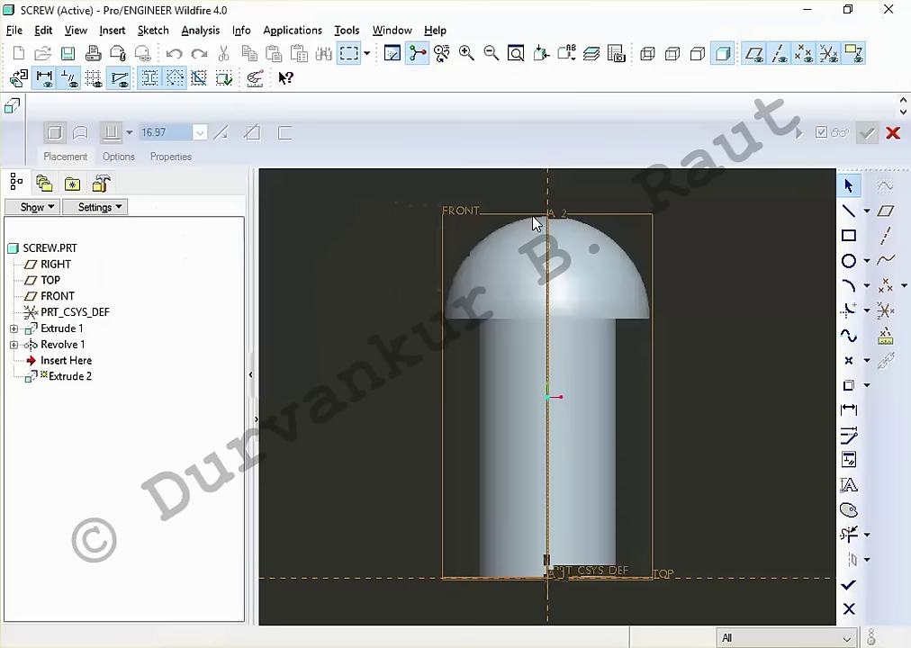
left_click(849, 235)
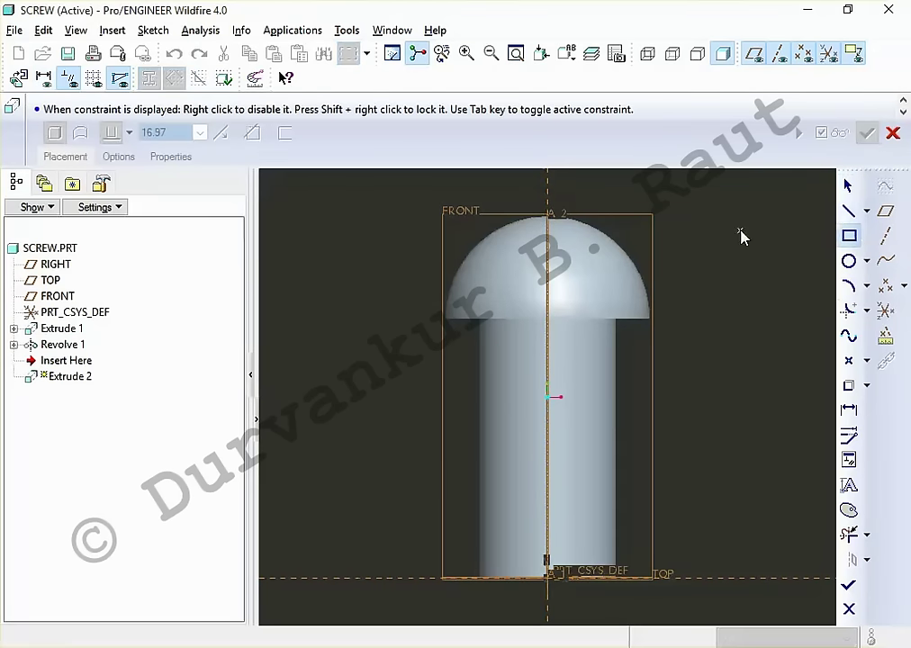
Step: Sketch a centerline on the screw axis and a rectangle across the head
left_click(866, 211)
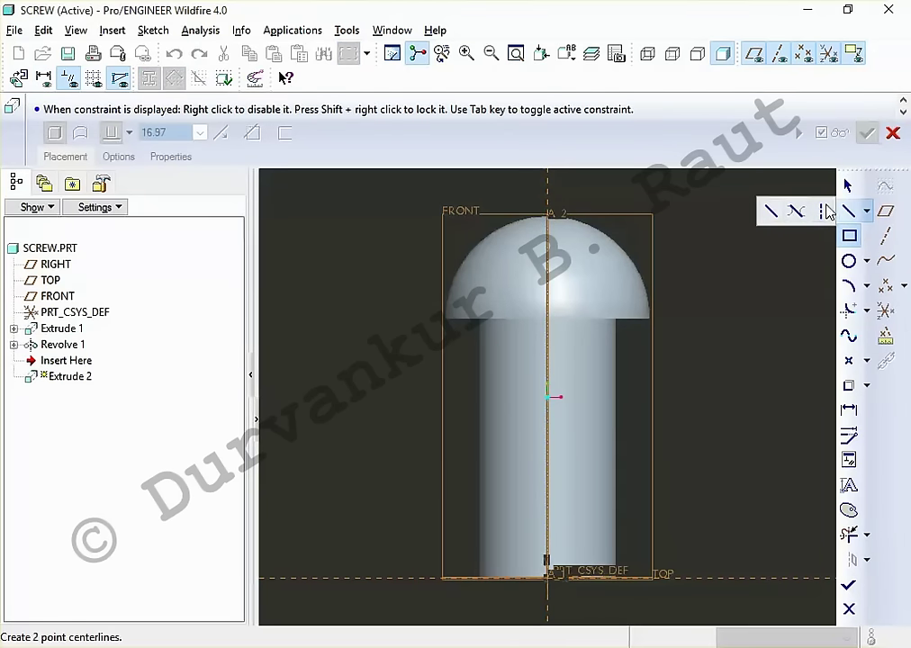
left_click(826, 211)
left_click(548, 187)
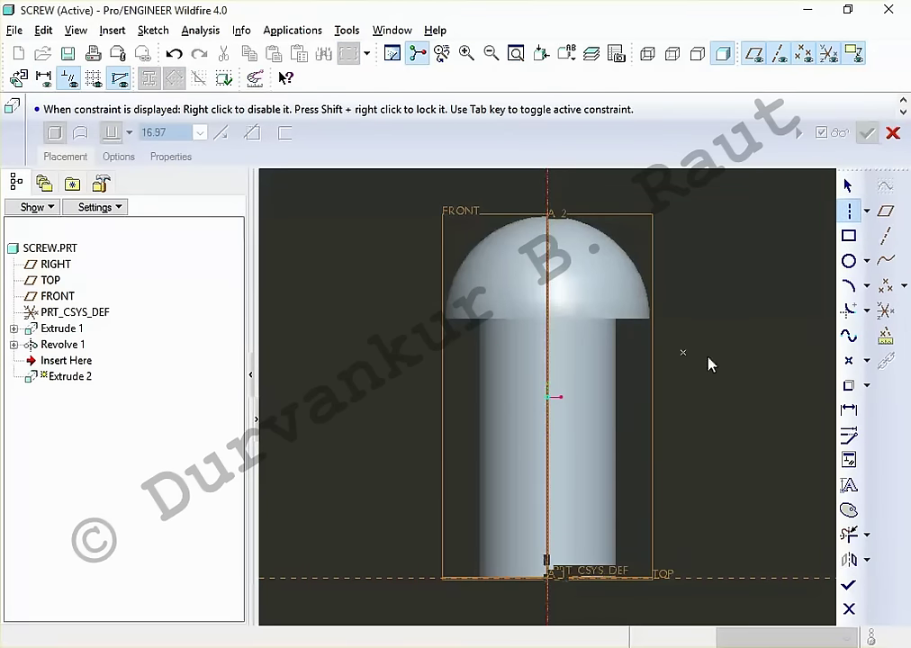
left_click(849, 235)
left_click(533, 181)
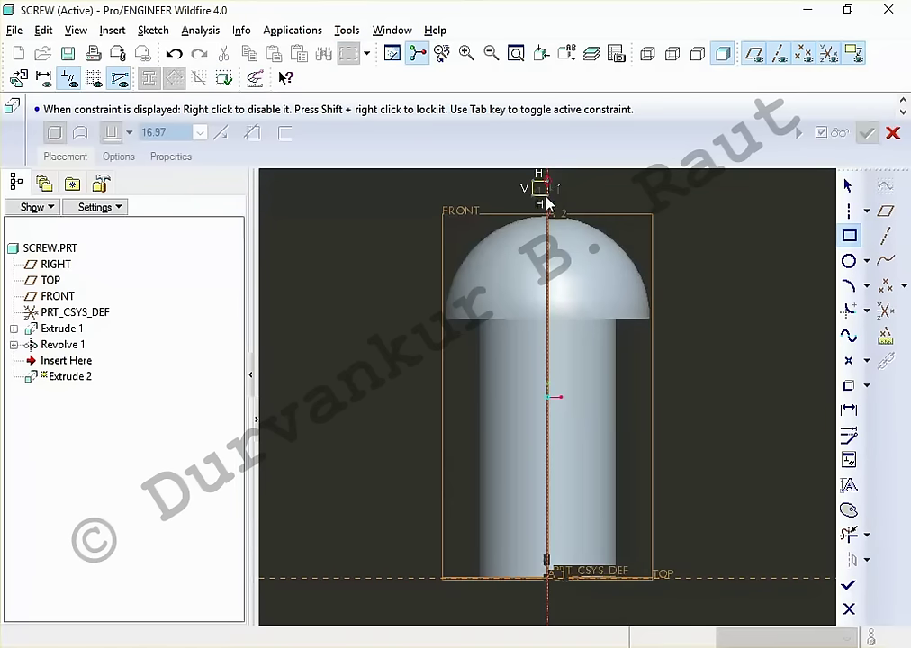
left_click(560, 286)
middle_click(685, 360)
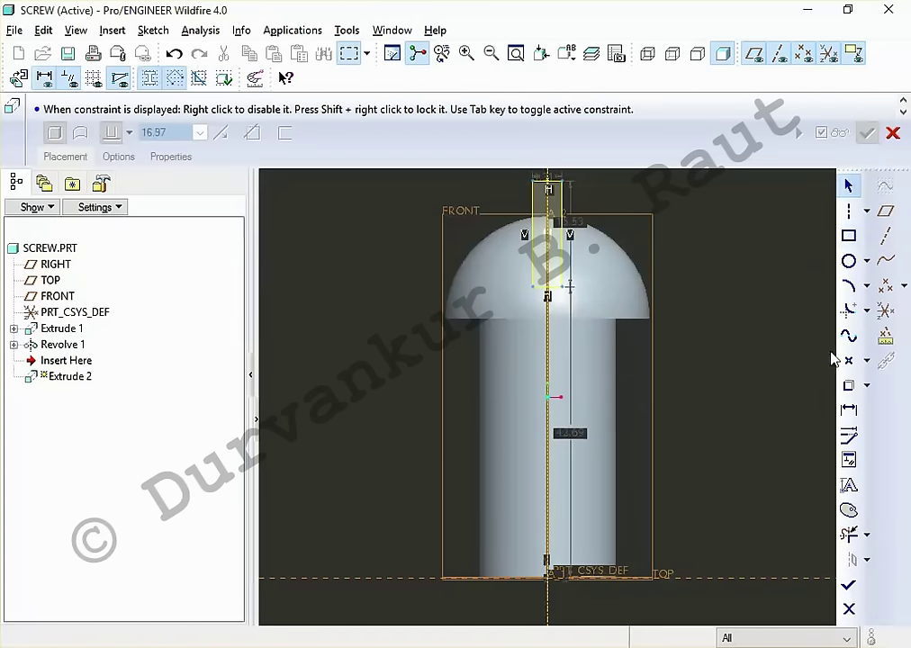
Step: Reference the head's base edge and set the rectangle offset to 3 and width to 4.00
left_click(848, 408)
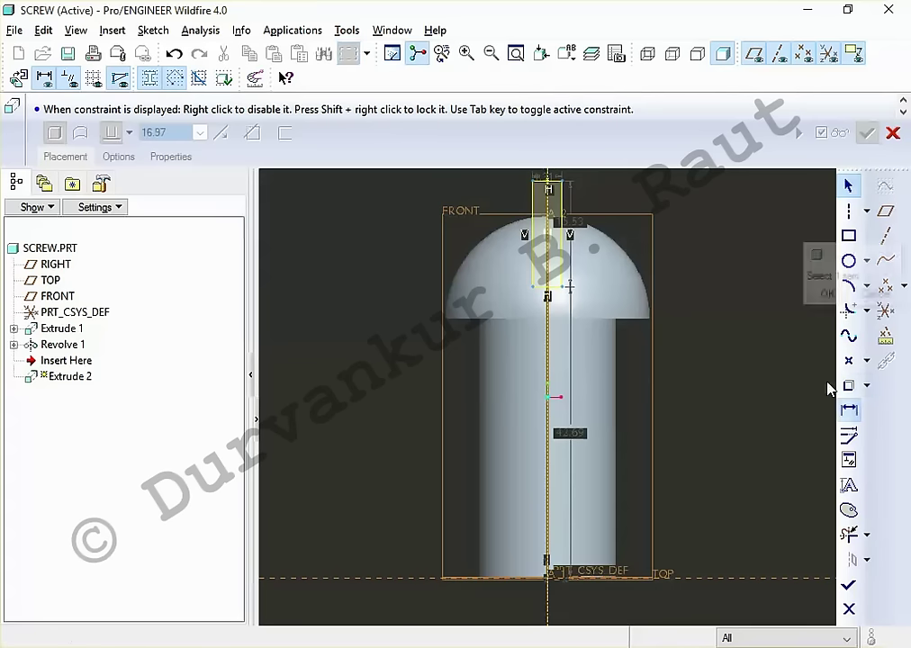
left_click(630, 317)
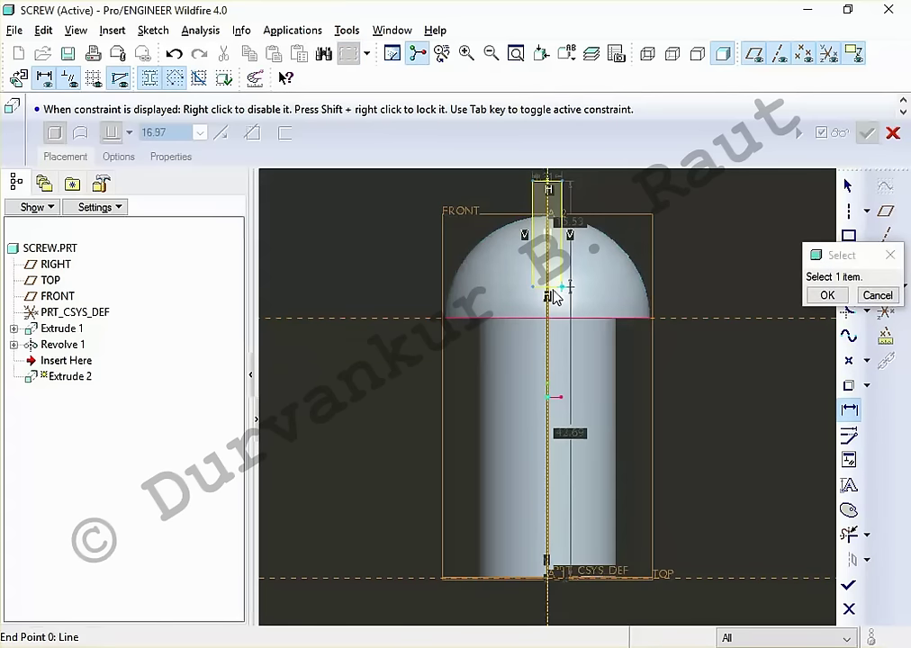
middle_click(682, 313)
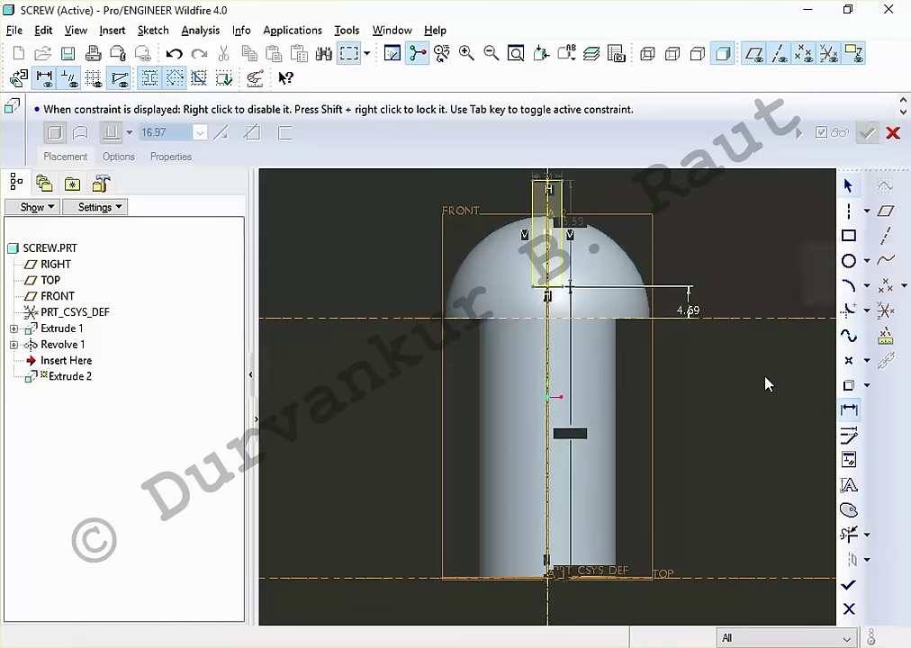
key("alt+Tab")
key("alt+Tab")
double_click(701, 306)
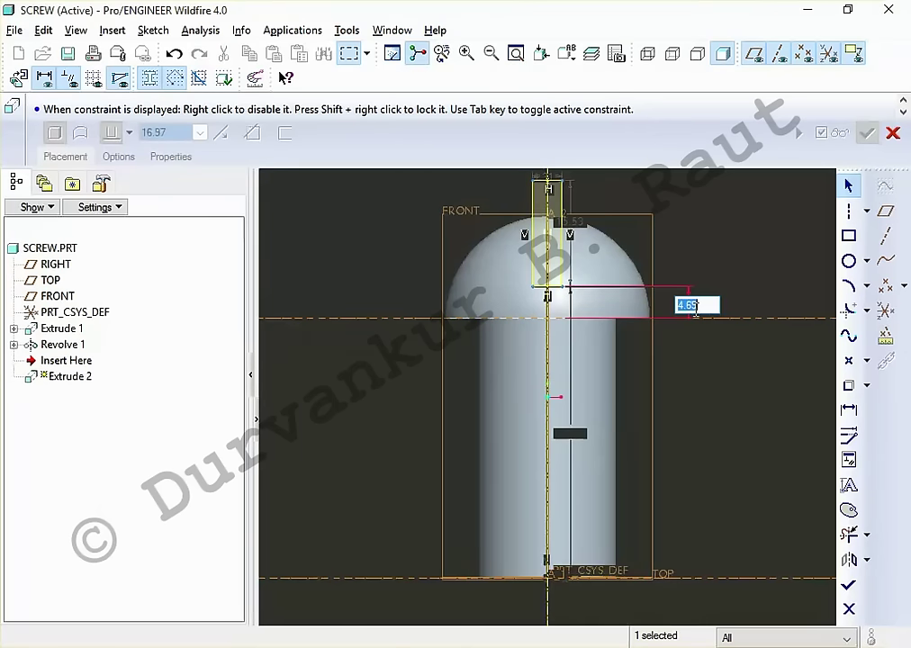
key("Return")
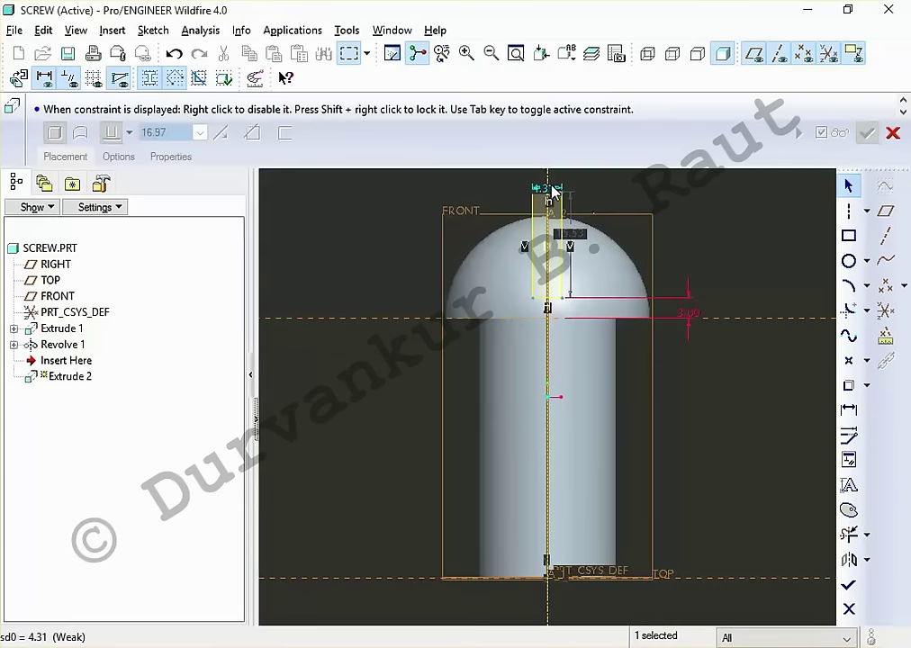
double_click(551, 191)
type("4")
key("Return")
Step: Make the rectangle's top edge tangent to the dome and finish the sketch
key("alt+Tab")
key("alt+Tab")
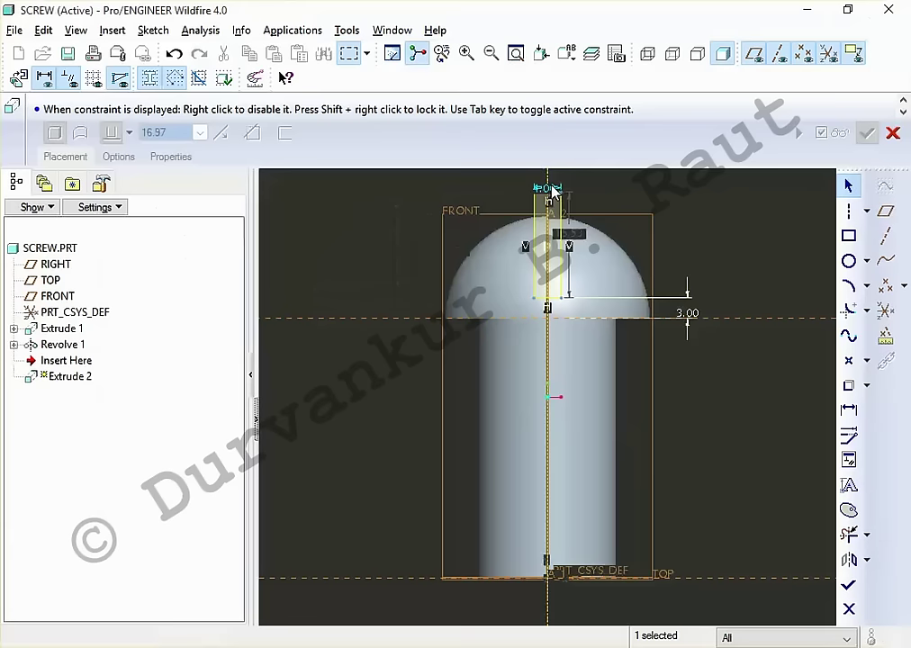
scroll(587, 196, "down", 3)
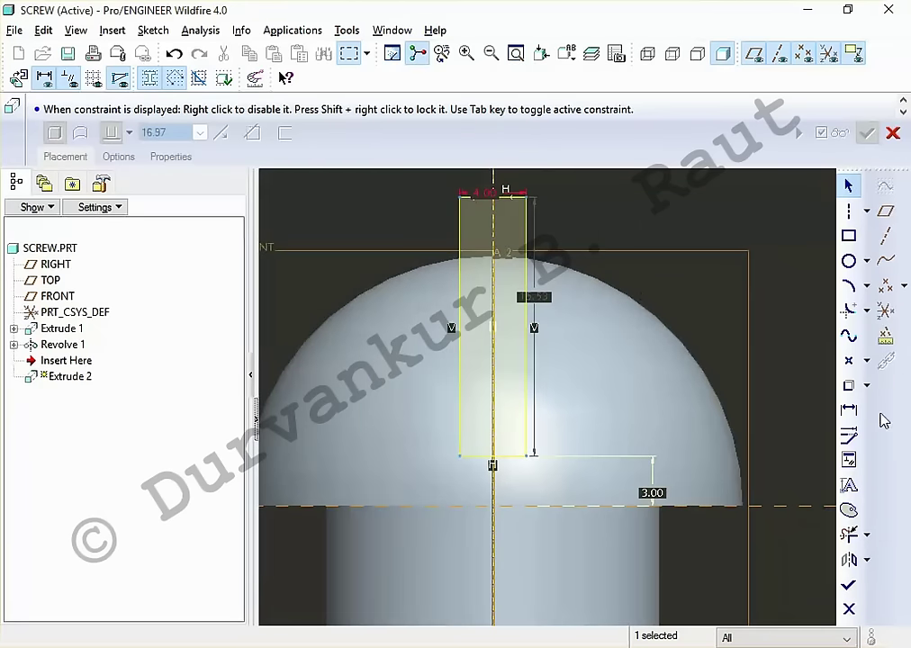
left_click(849, 460)
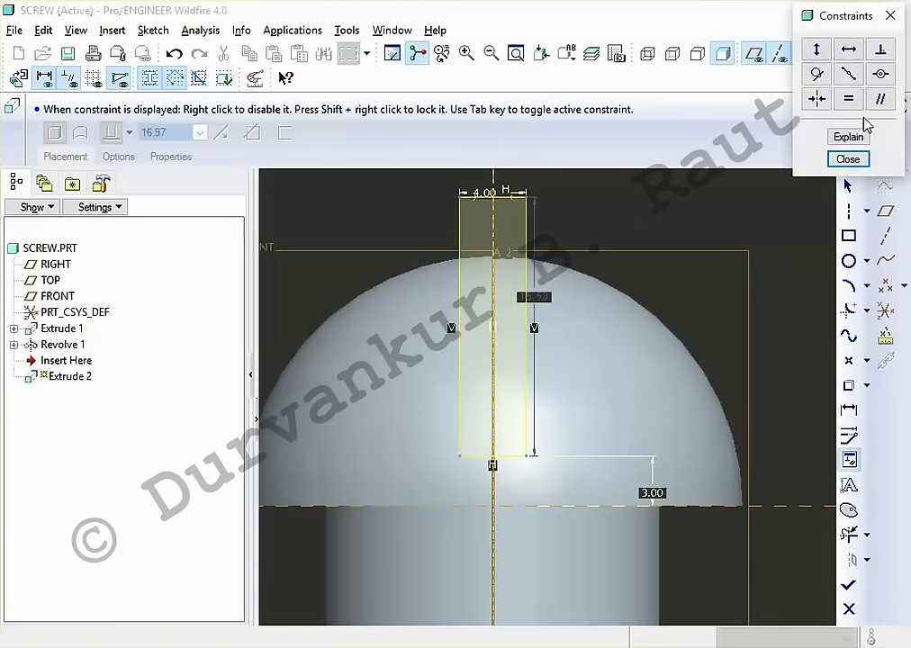
left_click(817, 74)
left_click(496, 198)
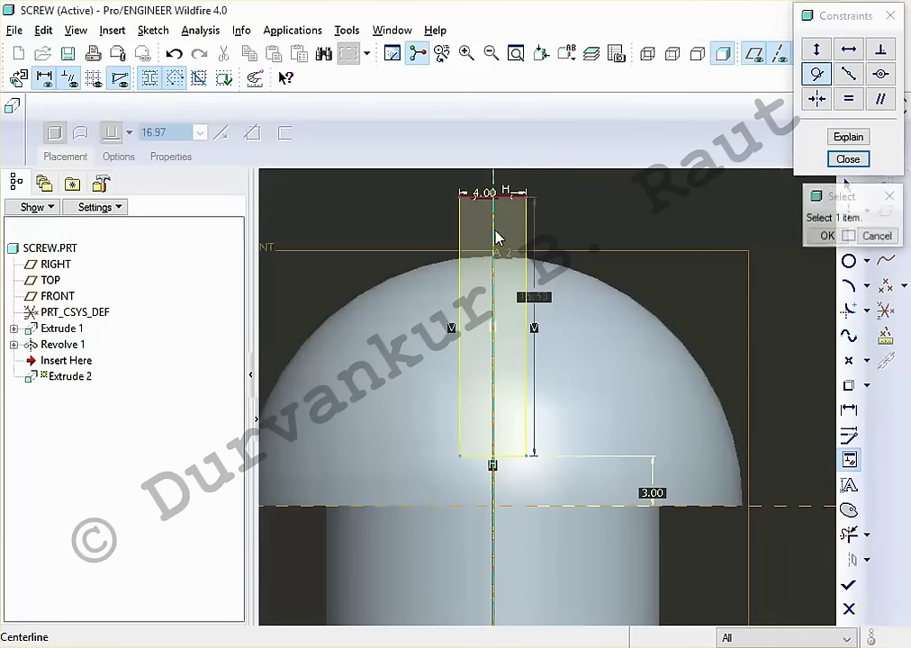
left_click(500, 259)
middle_click(720, 258)
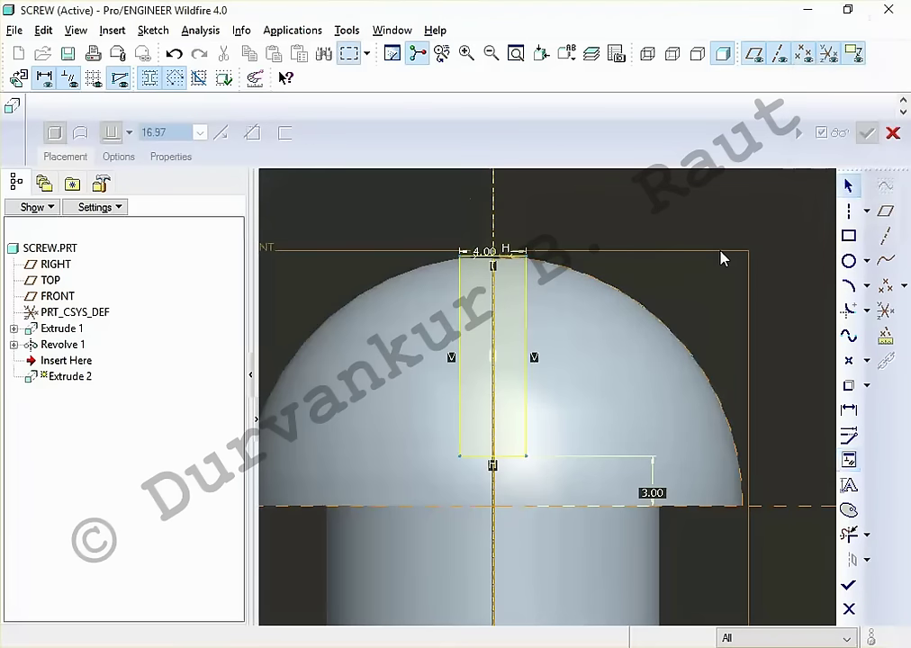
left_click(849, 585)
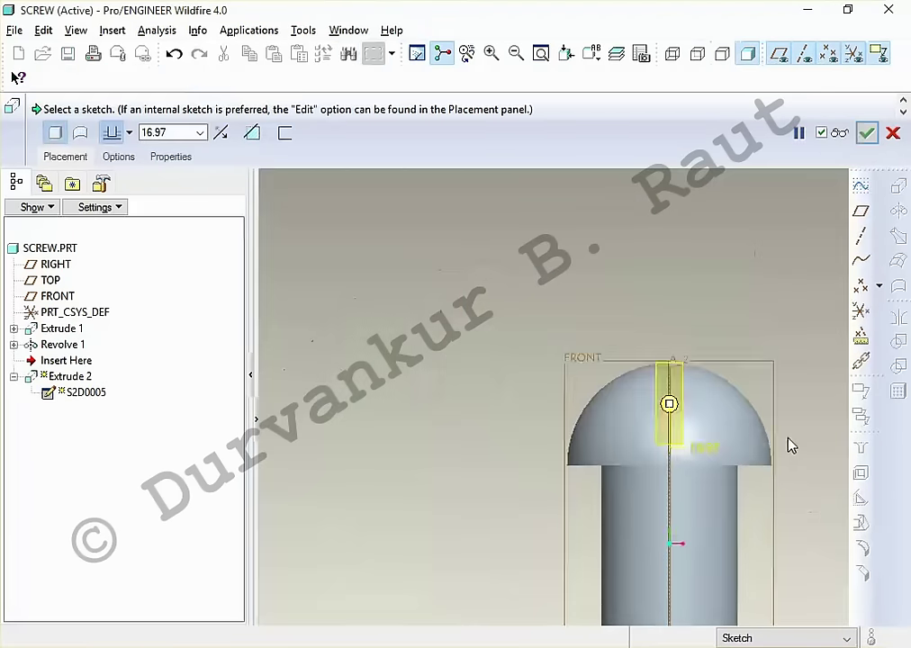
Step: Make Extrude 2 remove material, Through All on both Side 1 and Side 2
left_click(252, 132)
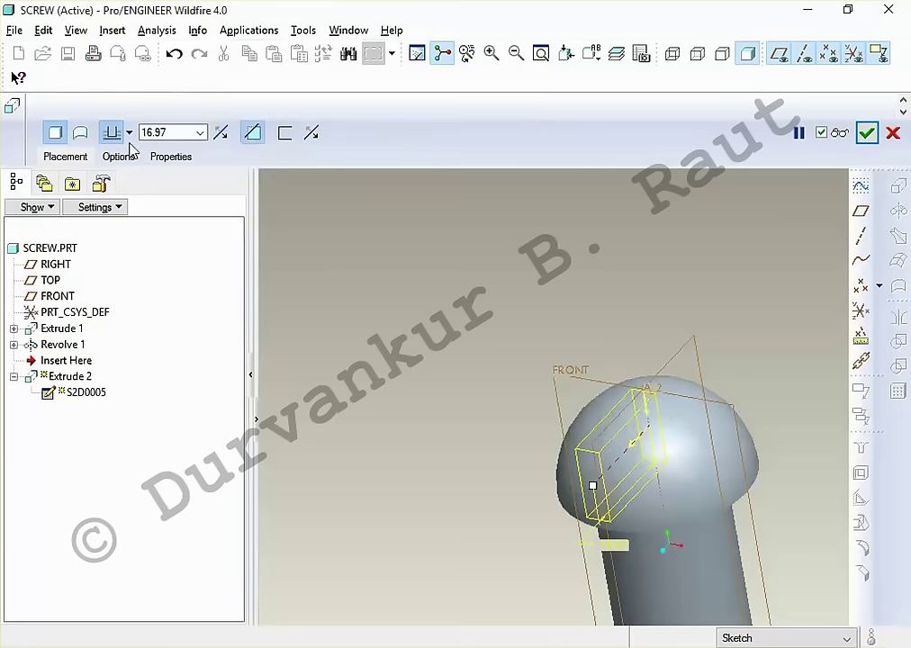
left_click(117, 157)
left_click(219, 209)
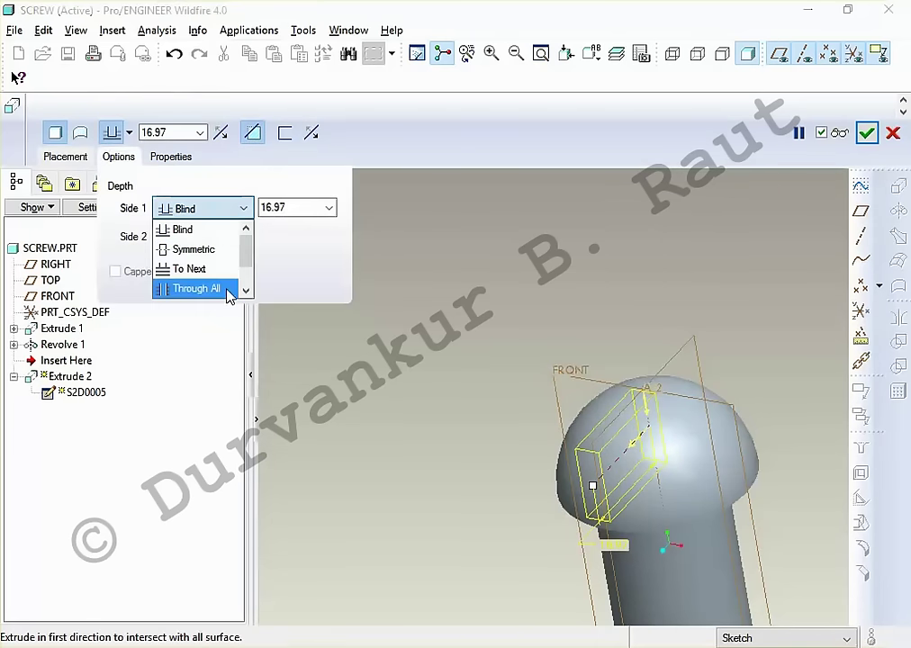
left_click(257, 289)
left_click(232, 239)
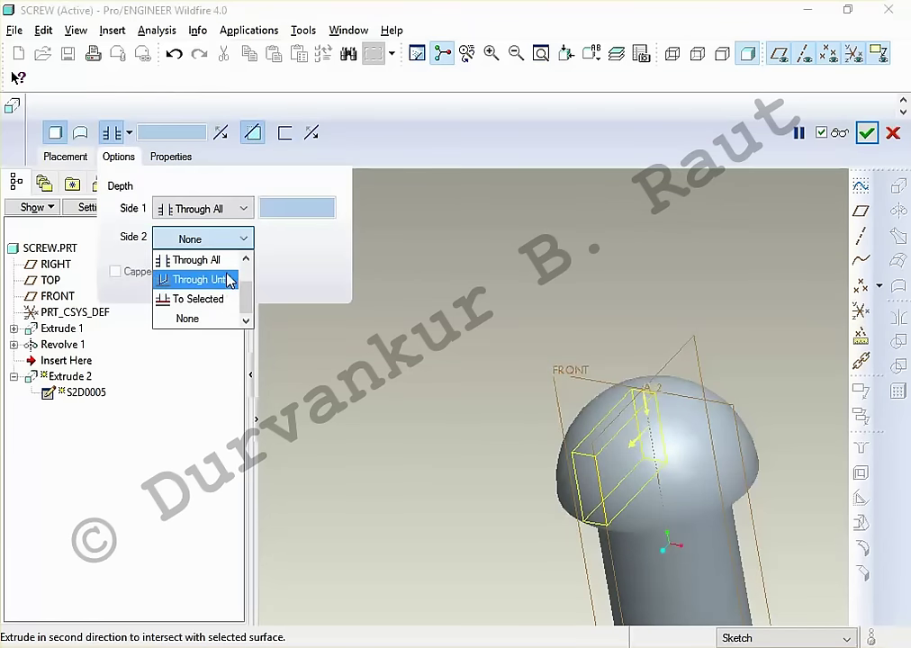
left_click(227, 258)
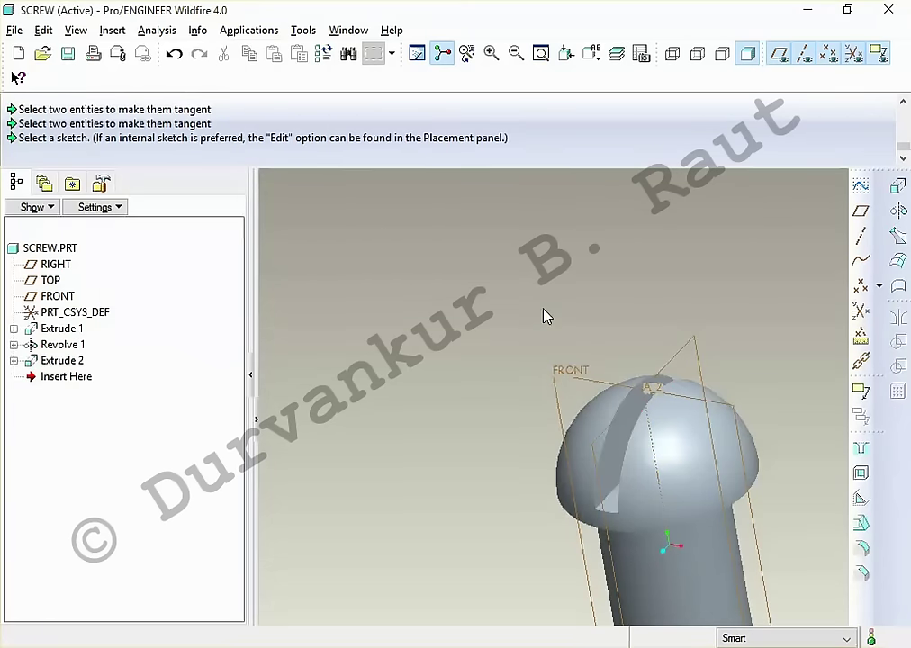
middle_click_drag(546, 316, 504, 297)
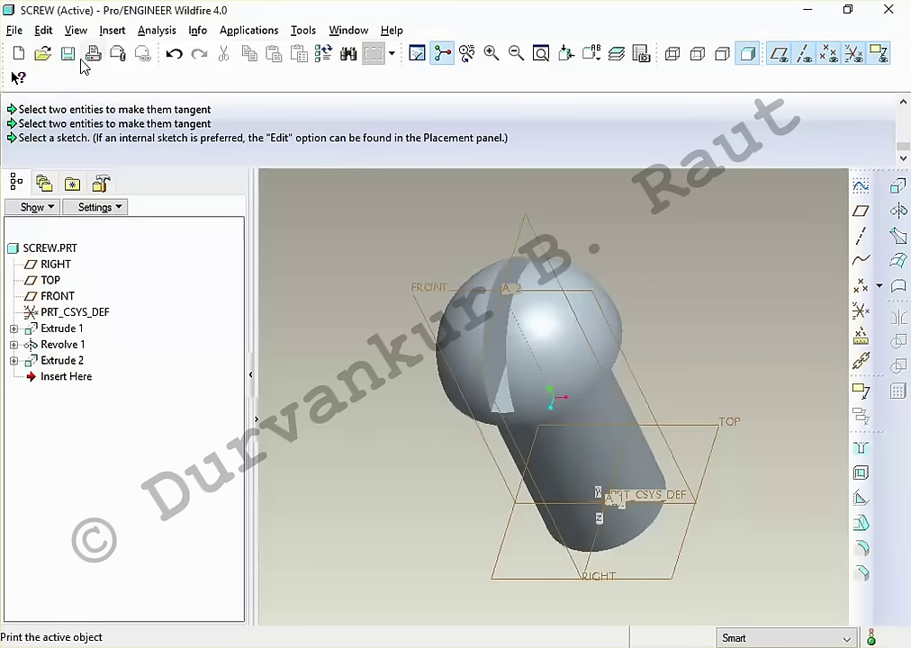
Step: Open Color and Appearance and pick the ptc-metallic-steel-light appearance
left_click(75, 30)
left_click(117, 250)
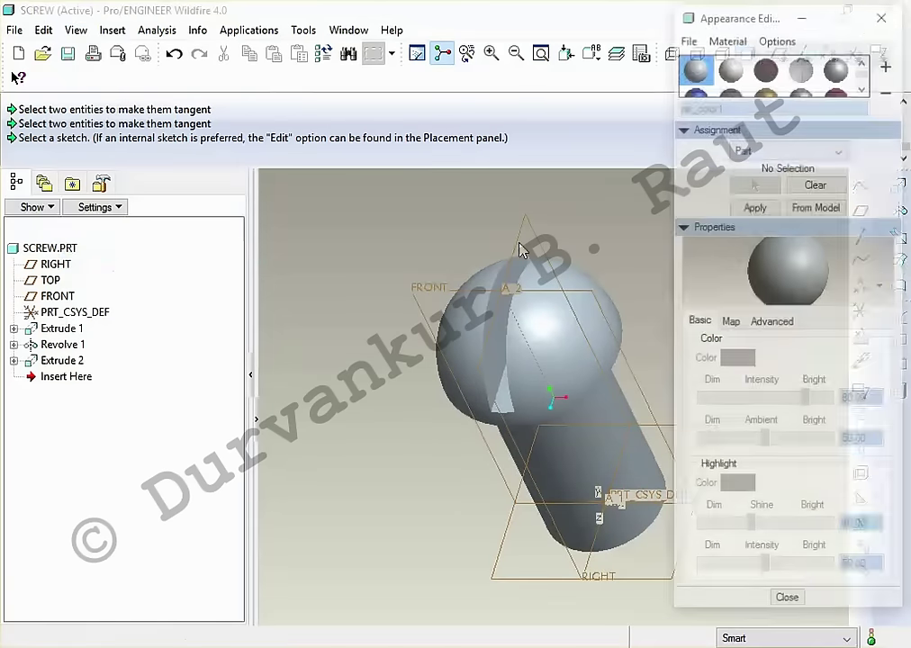
left_click(802, 71)
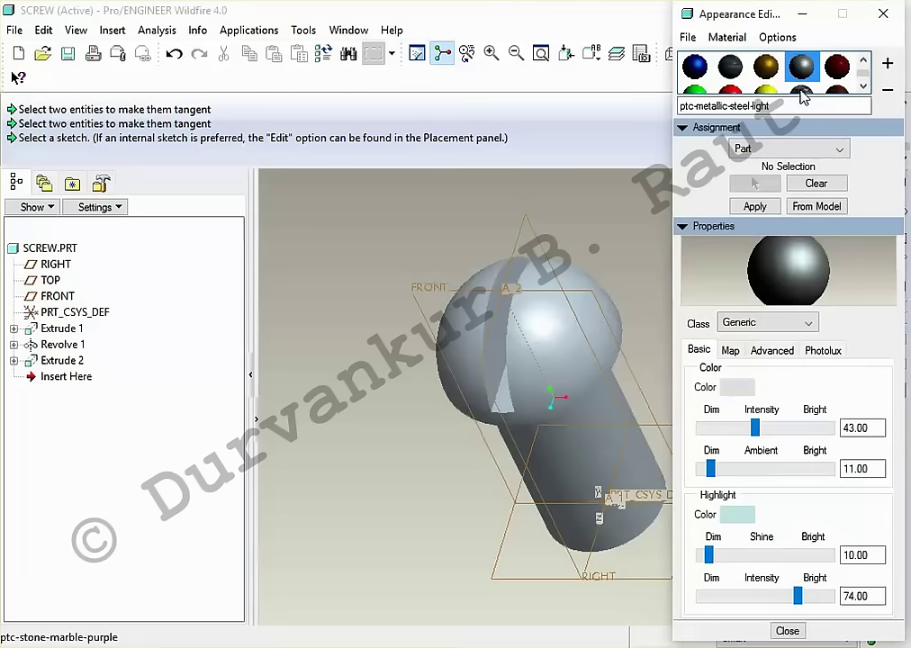
Step: Paint the whole screw ptc-painted-yellow, replacing the trial steel-light appearance
left_click(754, 207)
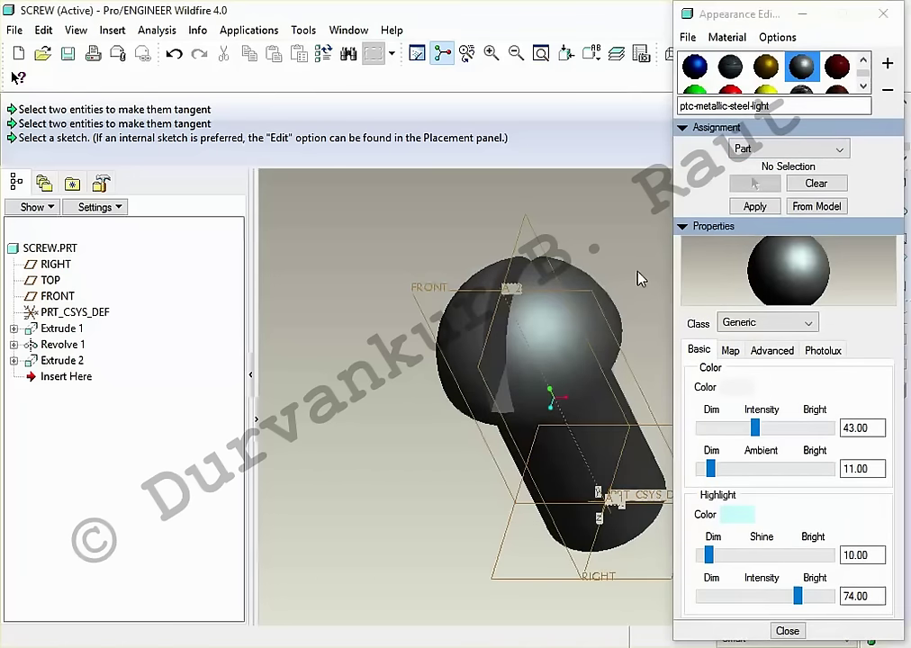
middle_click_drag(639, 279, 558, 405)
scroll(743, 90, "down", 1)
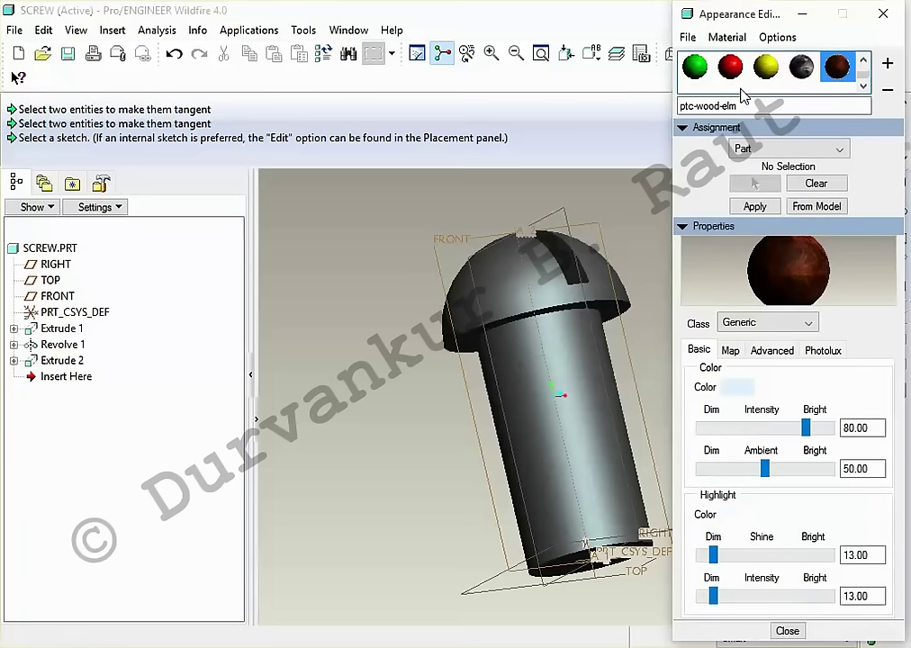
left_click(730, 68)
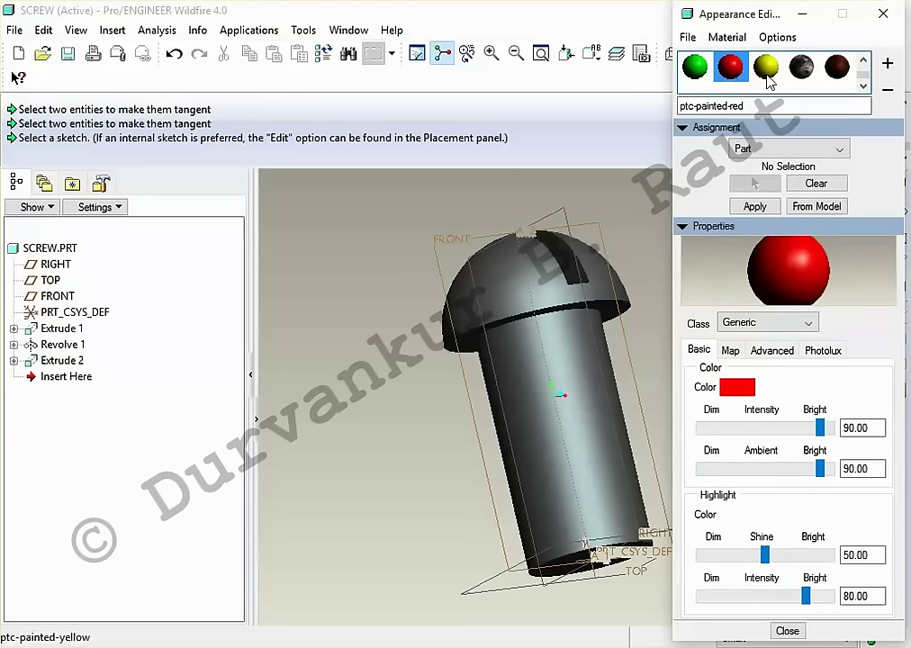
left_click(766, 67)
left_click(754, 206)
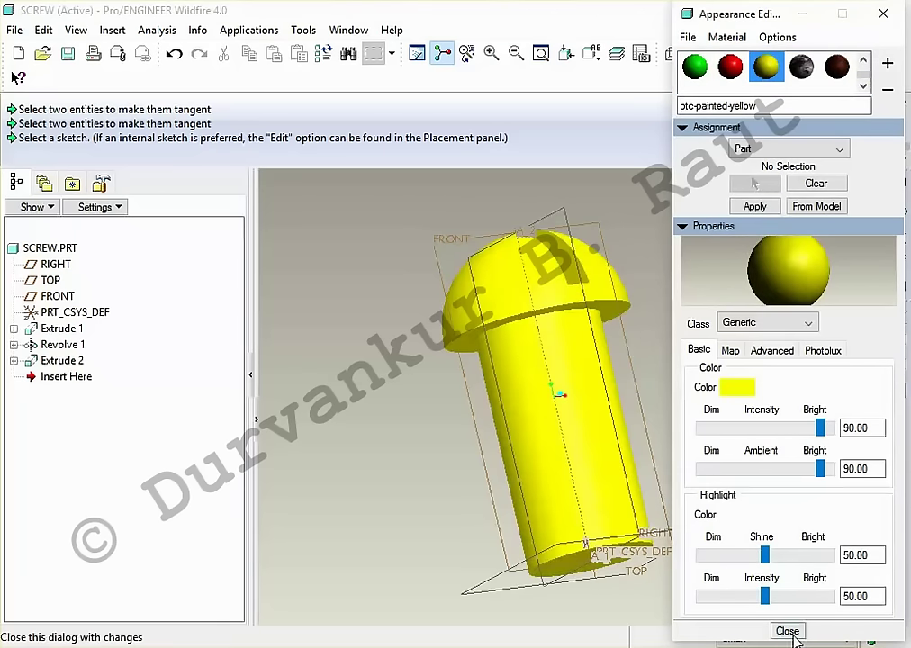
left_click(787, 630)
Step: Save the SCREW part and close its window
key("ctrl+s")
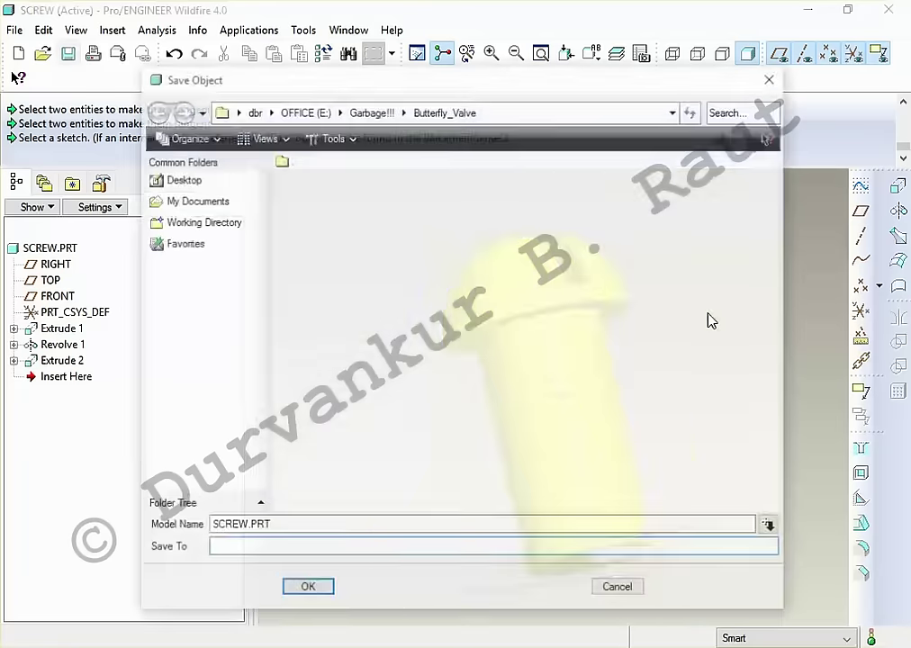
key("Return")
left_click(347, 30)
left_click(385, 89)
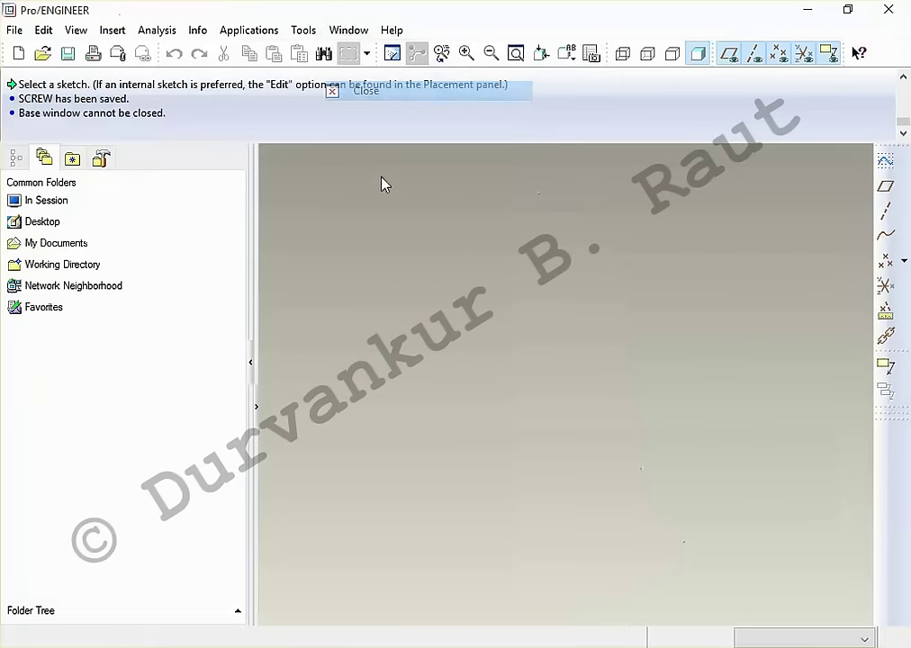
Step: Create a new assembly named butterfly_valve from the mmns_asm_design template
left_click(18, 54)
left_click(371, 495)
left_click(395, 277)
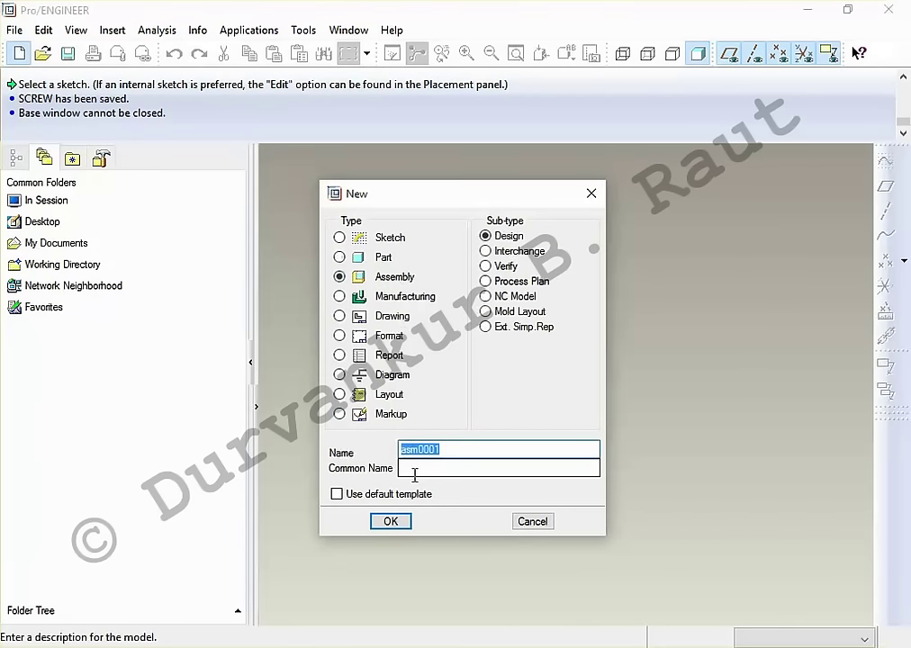
type("butterfly_valve")
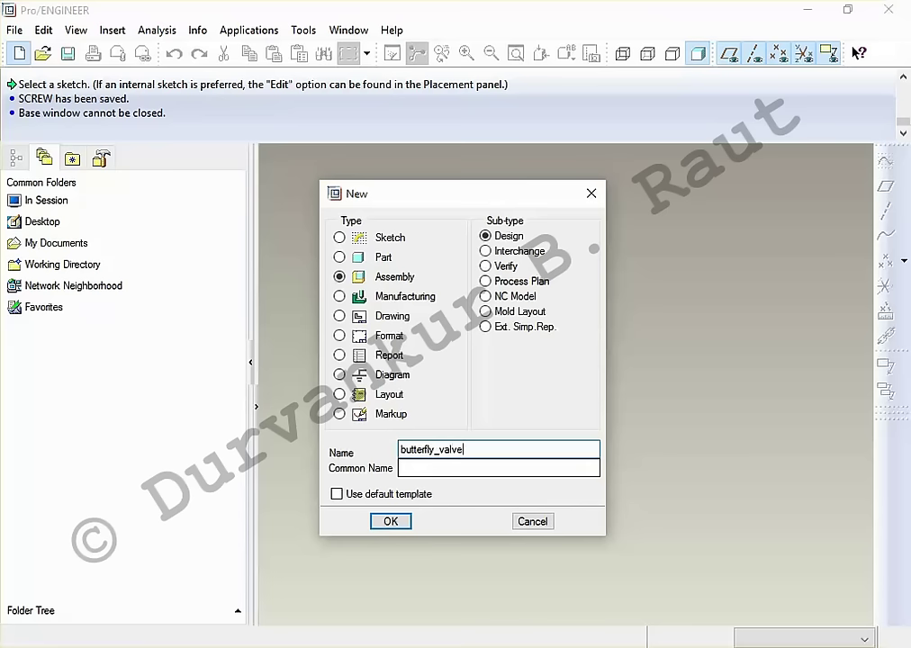
left_click(394, 522)
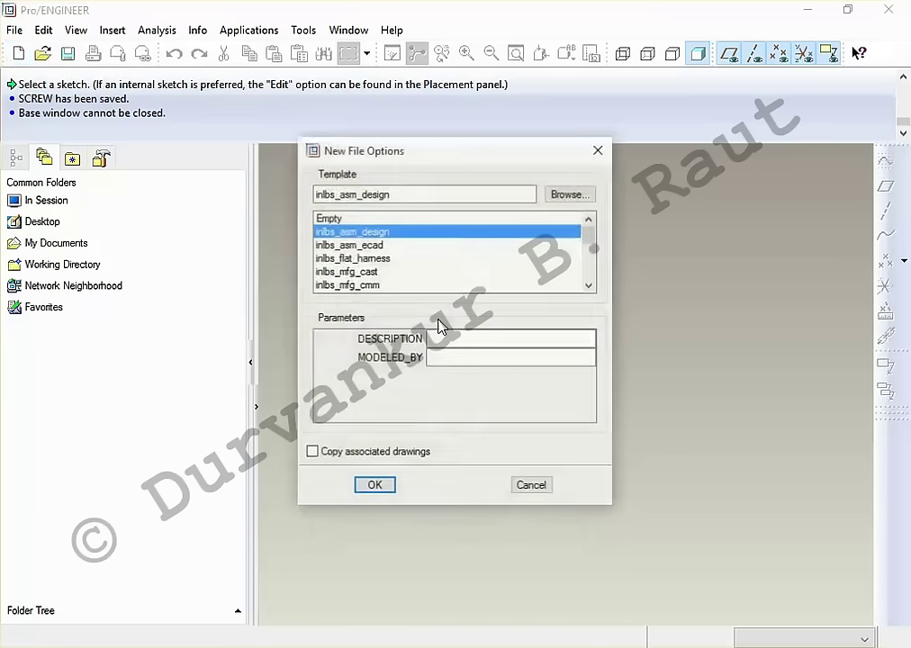
scroll(437, 278, "down", 2)
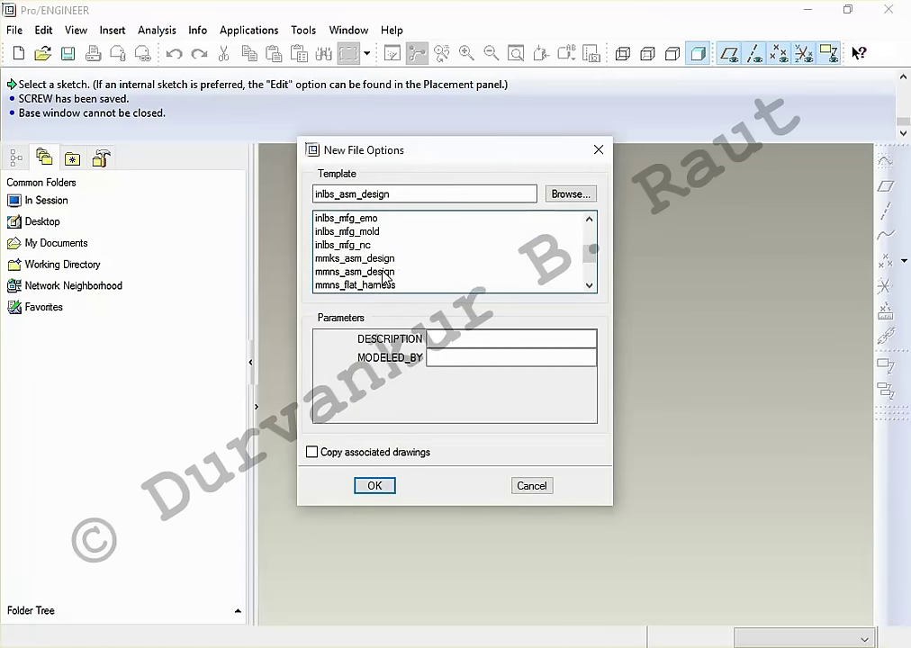
double_click(382, 272)
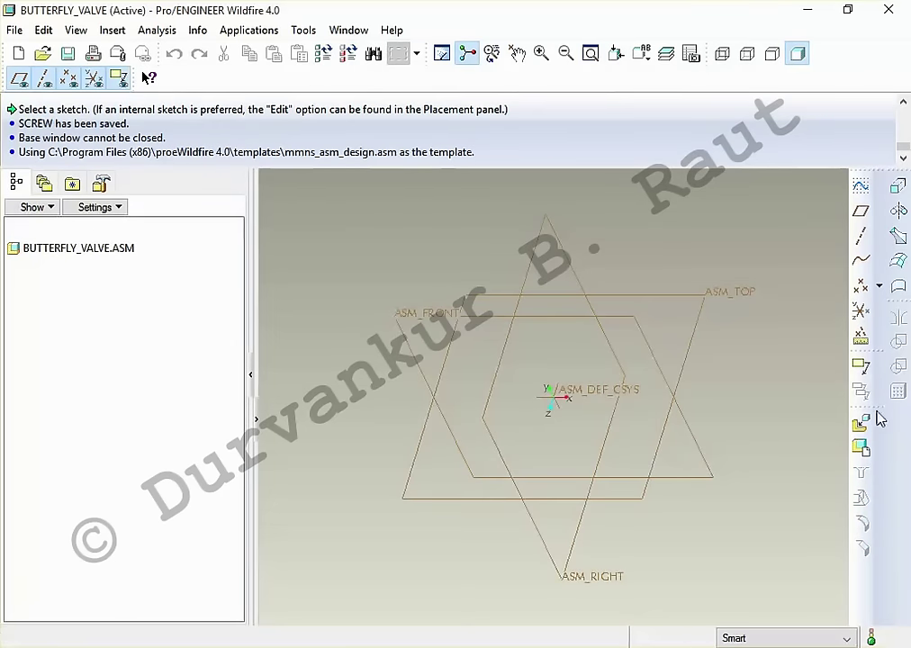
left_click(859, 424)
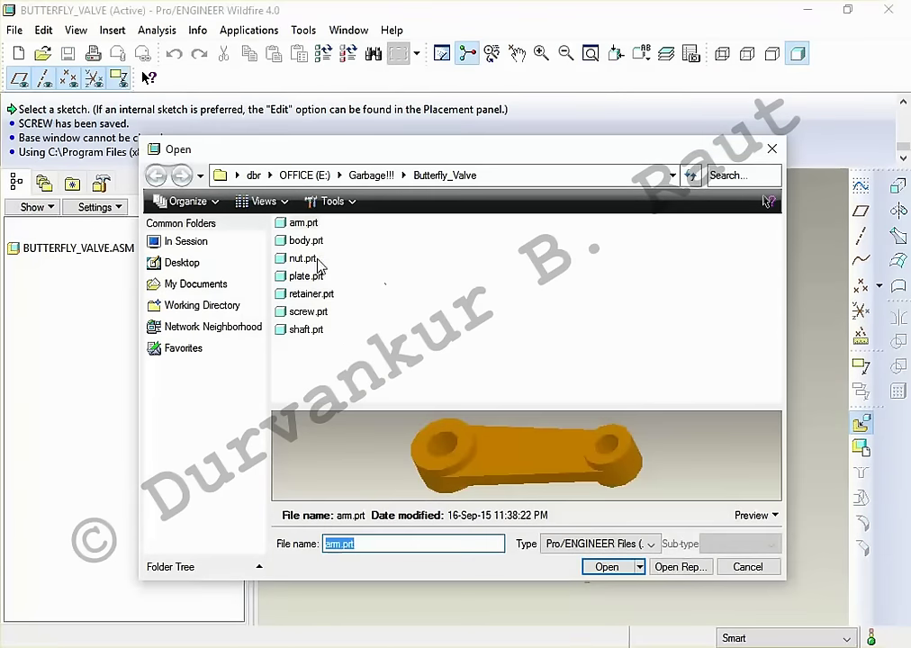
Step: Assemble body.prt with the Default constraint, fixing it at the assembly origin
left_click(310, 241)
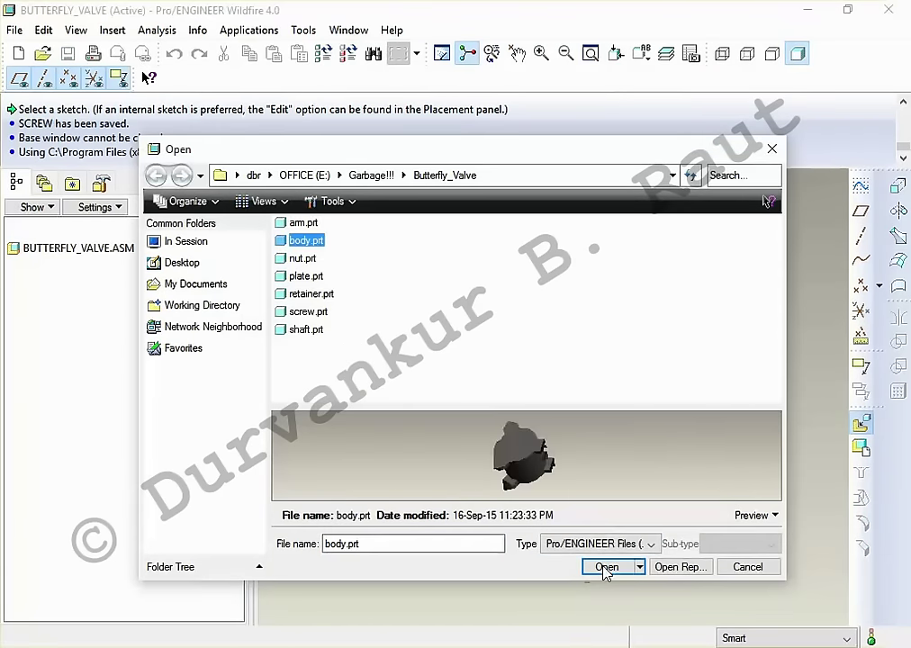
left_click(606, 567)
left_click(328, 135)
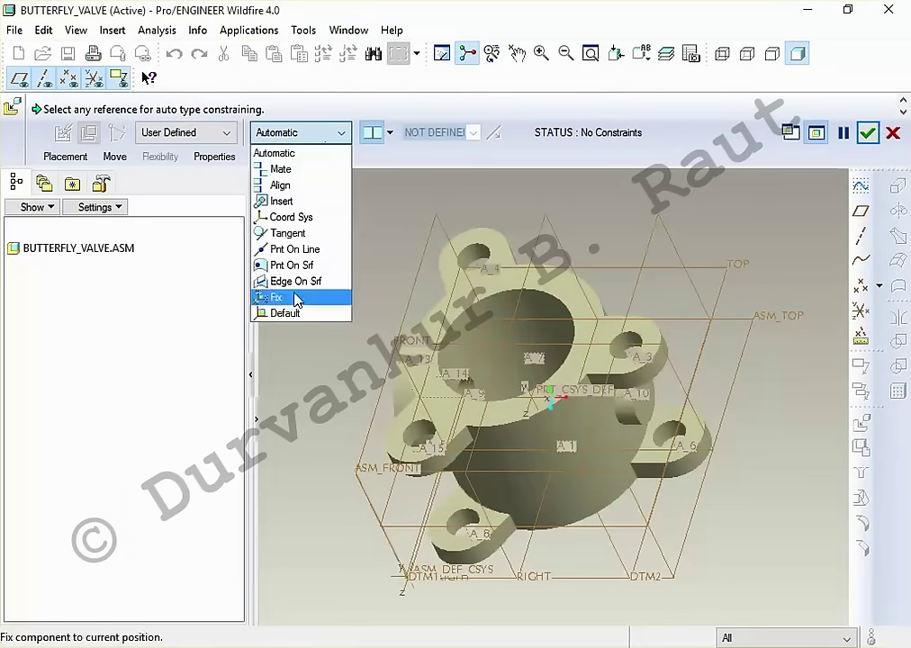
left_click(286, 311)
middle_click(297, 342)
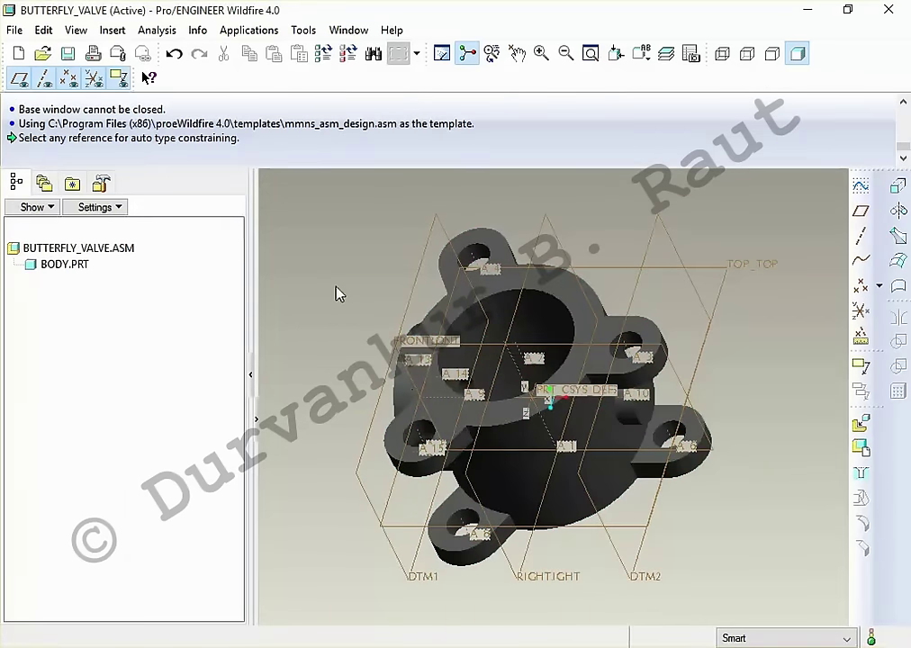
scroll(338, 292, "down", 2)
scroll(319, 357, "down", 3)
mouse_move(319, 357)
middle_mouse_down()
mouse_move(349, 376)
mouse_move(311, 381)
middle_mouse_up()
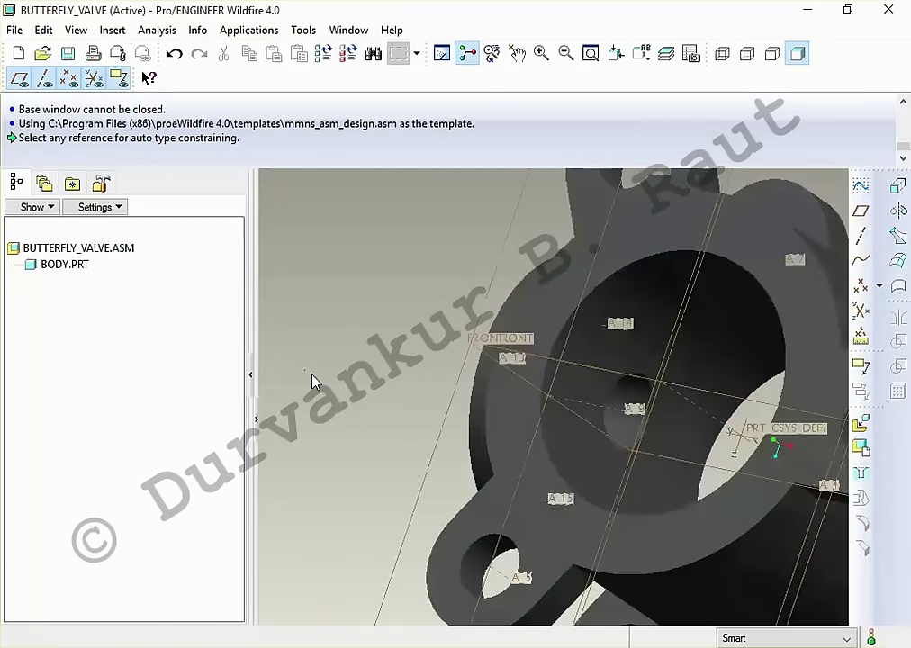
left_click(860, 423)
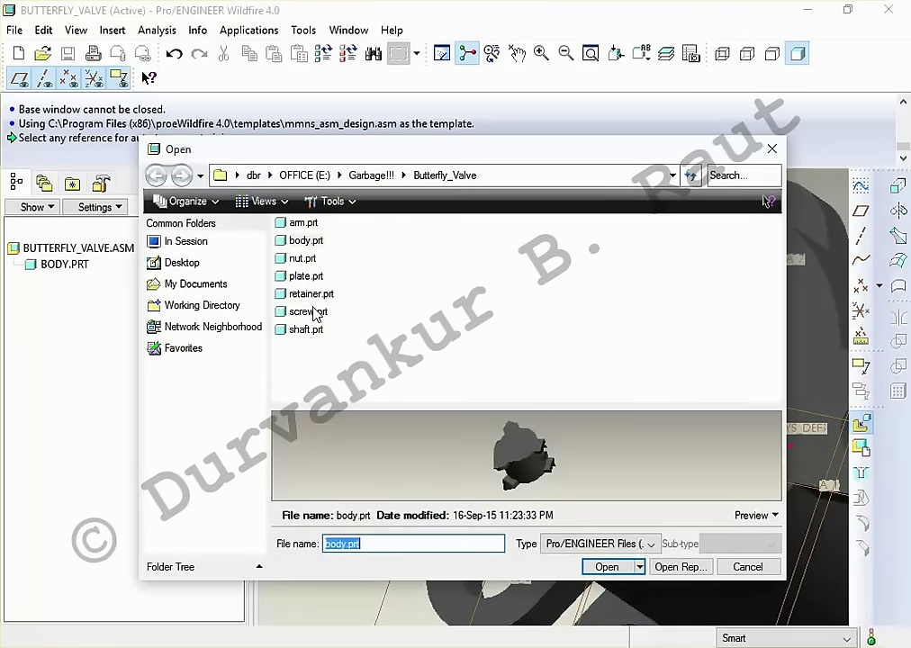
Step: Load shaft.prt from the file list as the next assembly component
left_click(320, 315)
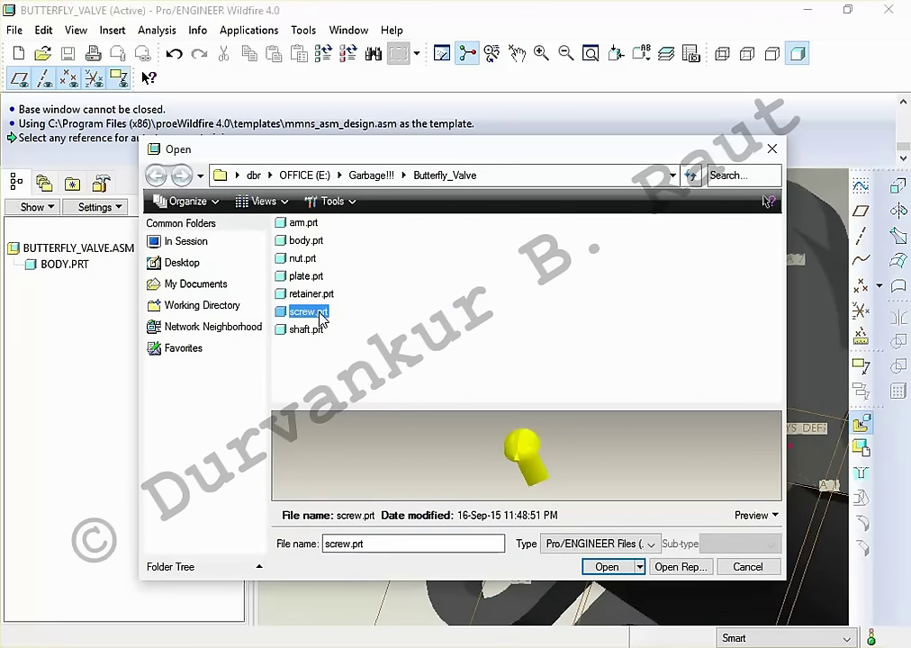
left_click(320, 332)
left_click(630, 566)
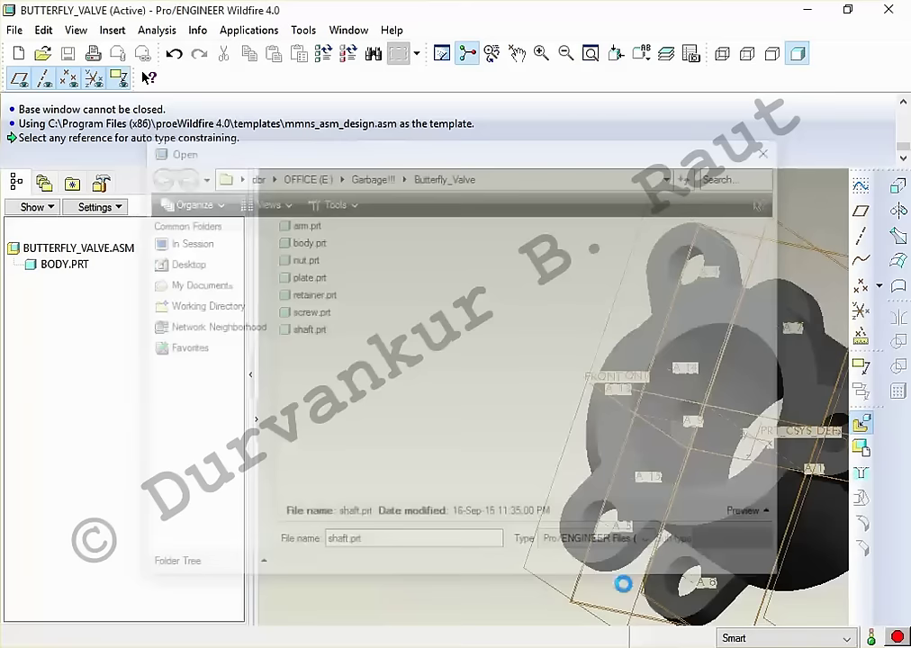
Step: Hide the datum planes and coordinate systems in the assembly view
mouse_move(459, 382)
middle_mouse_down()
mouse_move(507, 324)
mouse_move(522, 360)
middle_mouse_up()
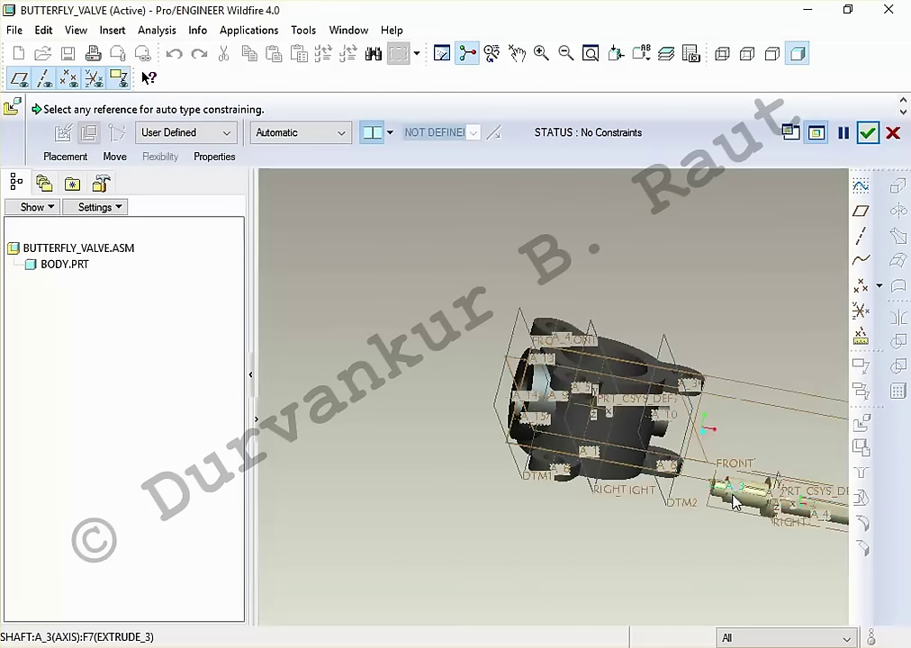
scroll(740, 511, "down", 3)
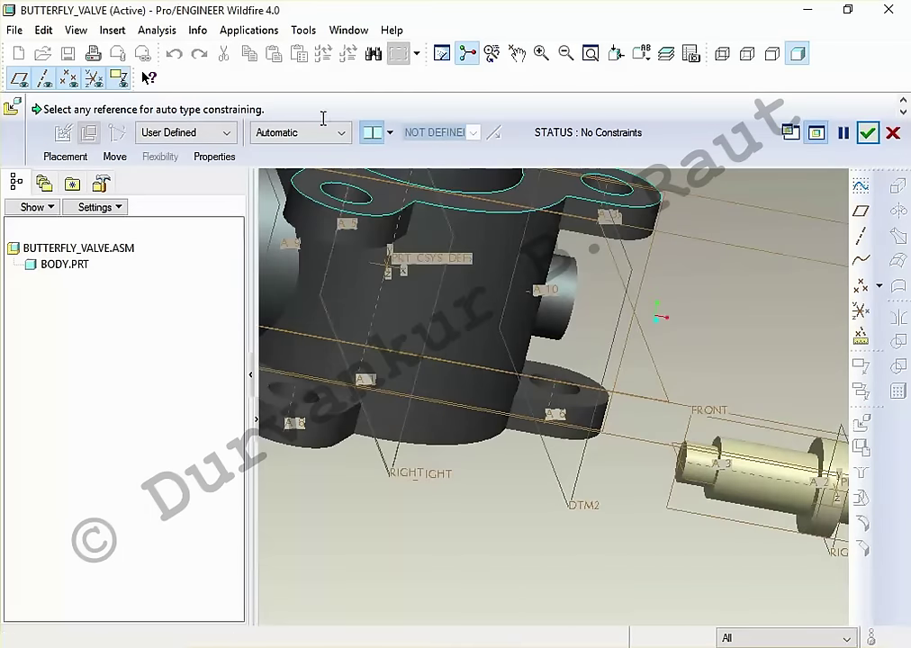
left_click(24, 79)
left_click(94, 79)
Step: Insert the shaft's cylindrical surface into the body's side hole
left_click(772, 459)
scroll(772, 461, "up", 3)
middle_click_drag(772, 461, 628, 415)
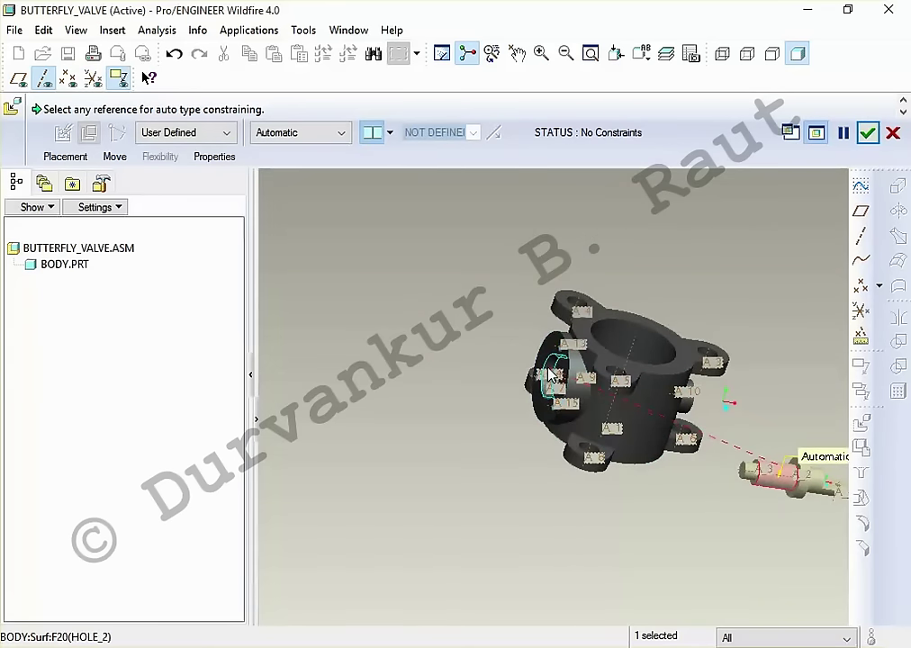
left_click(549, 371)
Step: Remove the wrongly picked shaft reference from the second constraint
scroll(490, 403, "up", 2)
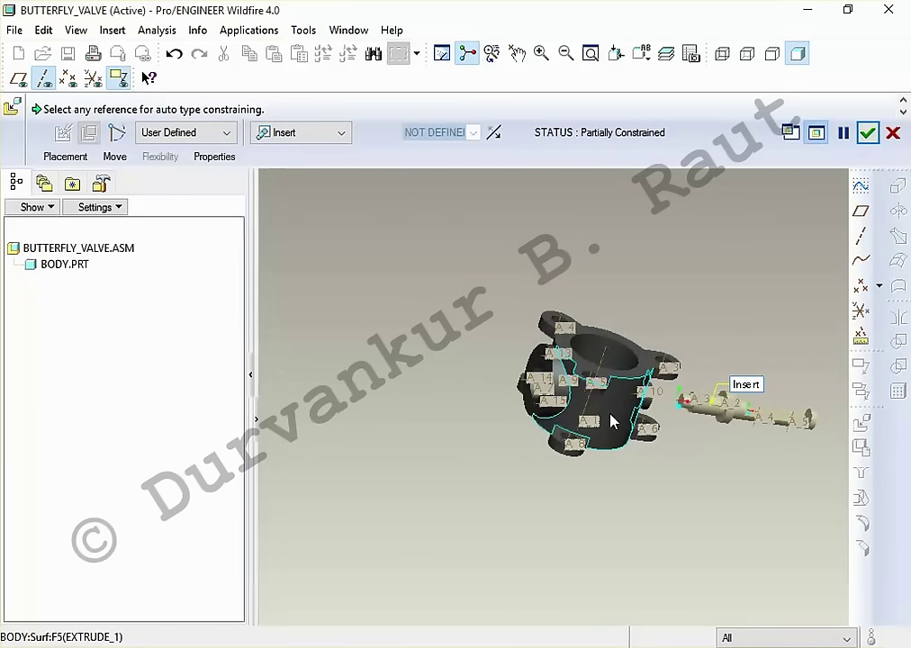
mouse_move(610, 416)
middle_mouse_down("ctrl+alt")
mouse_move(667, 412)
mouse_move(362, 401)
mouse_move(510, 414)
middle_mouse_up("ctrl+alt")
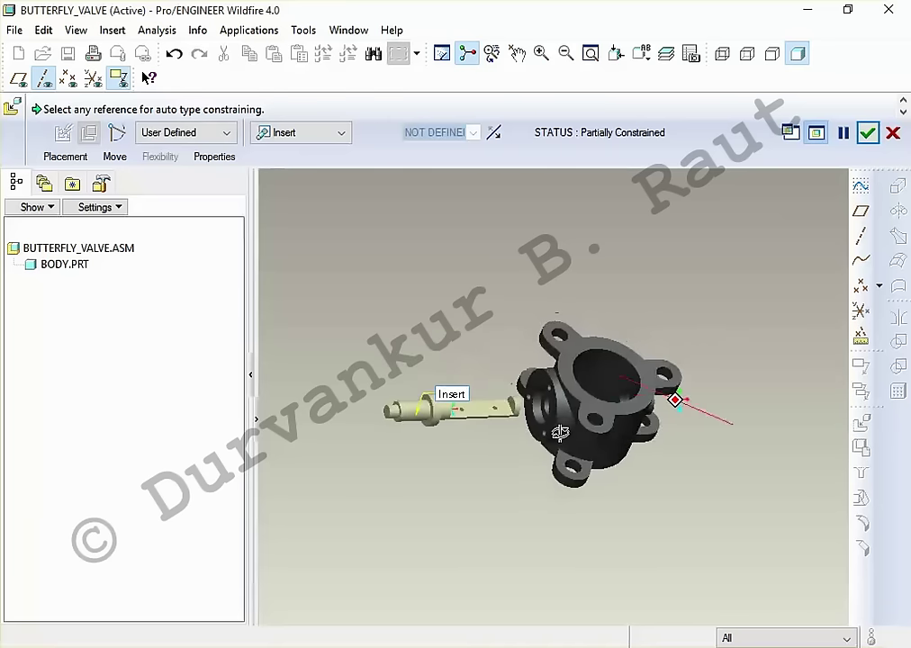
scroll(511, 414, "down", 3)
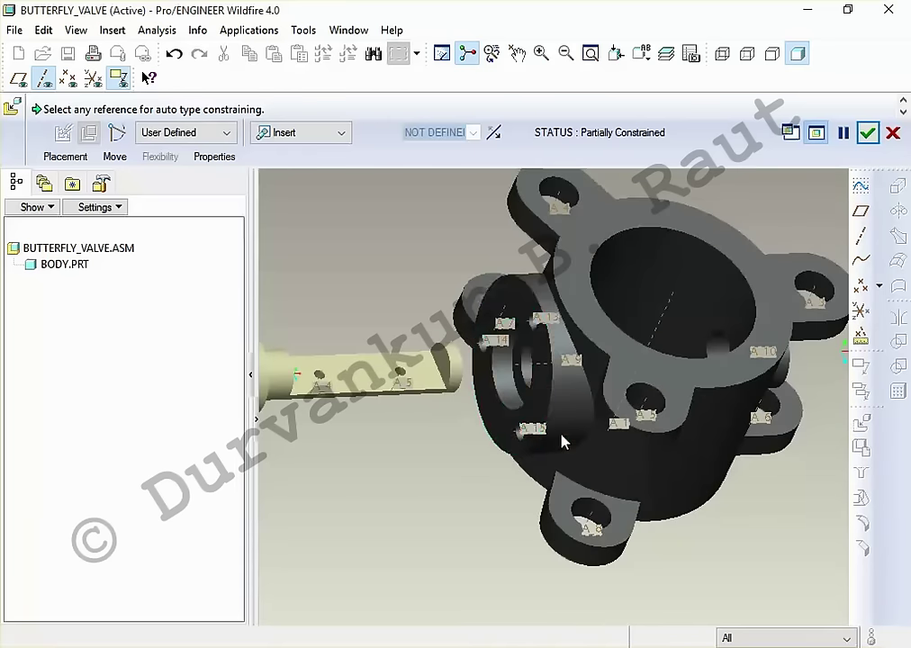
left_click(456, 374)
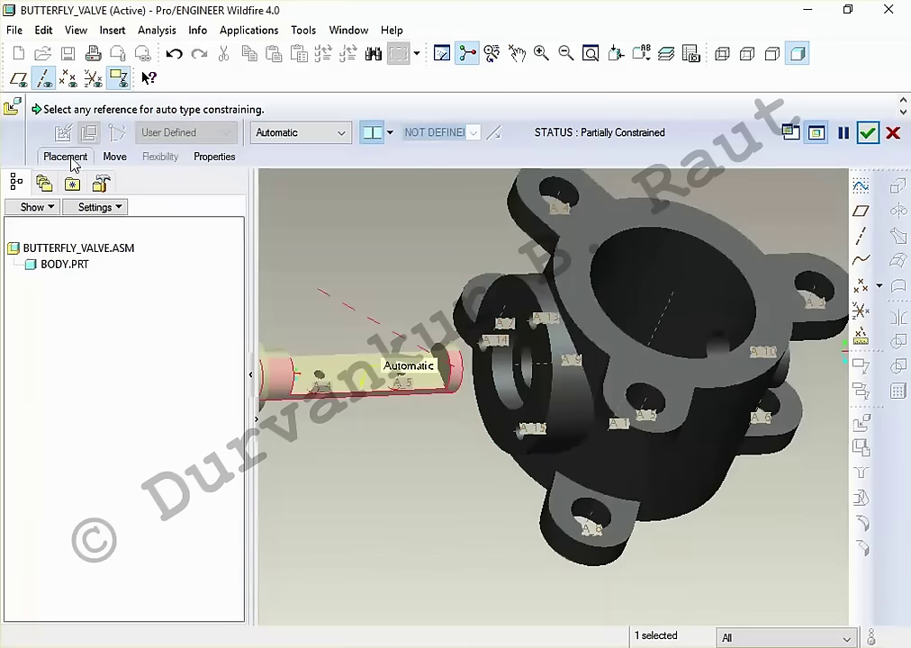
left_click(71, 158)
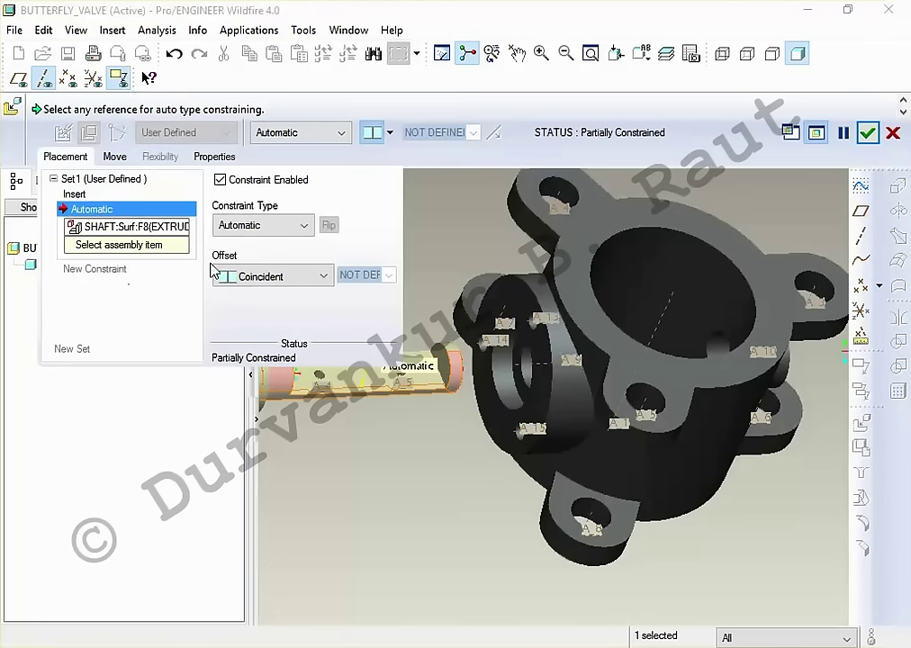
right_click(159, 230)
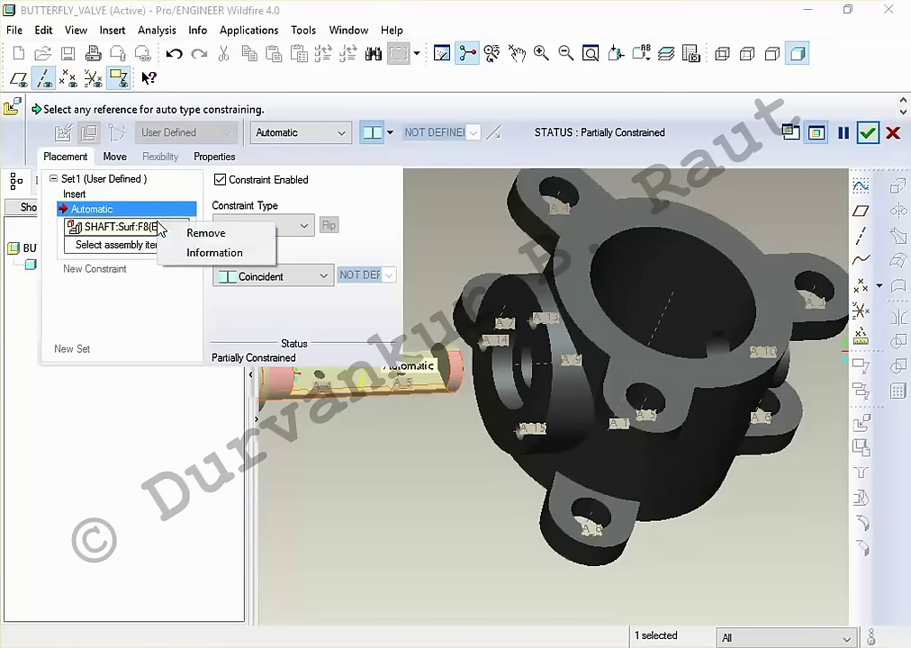
left_click(187, 230)
Step: Mate the shaft's shoulder face to the body face with a Coincident offset
scroll(518, 477, "down", 3)
middle_click_drag(524, 491, 456, 447)
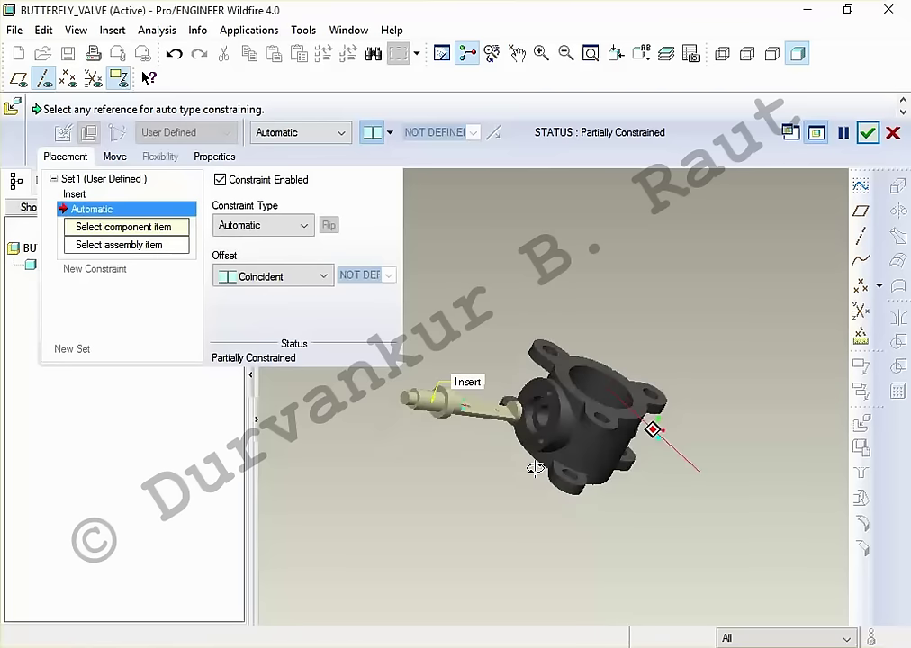
scroll(441, 414, "up", 5)
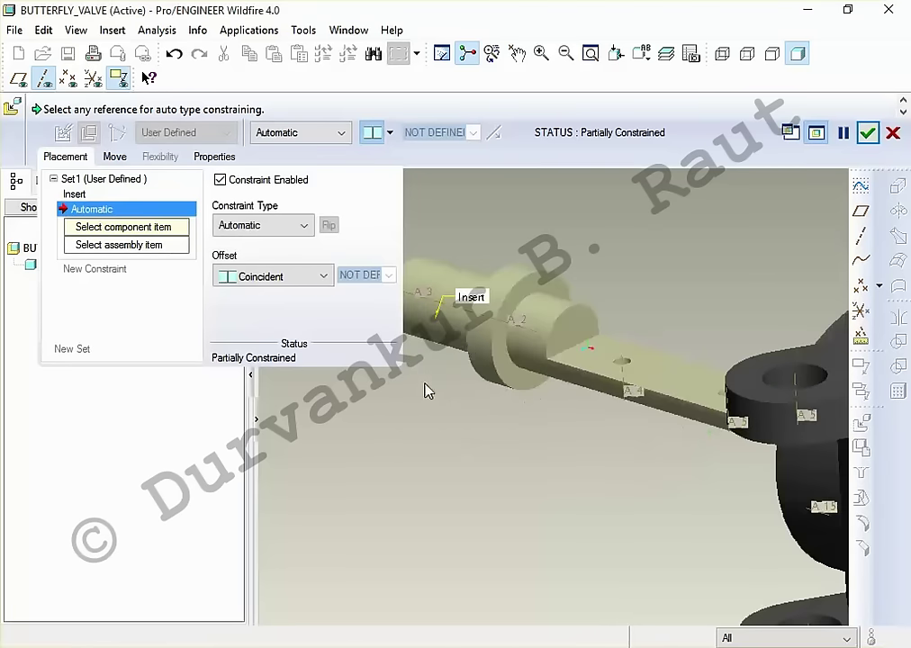
left_click(501, 351)
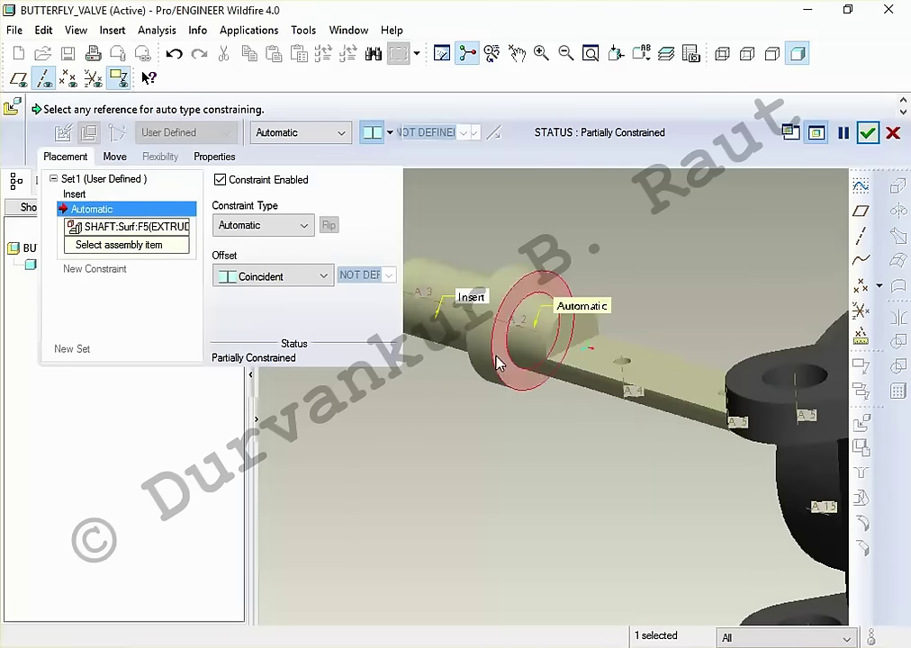
scroll(496, 362, "down", 4)
mouse_move(468, 417)
middle_mouse_down()
mouse_move(591, 379)
mouse_move(574, 396)
middle_mouse_up()
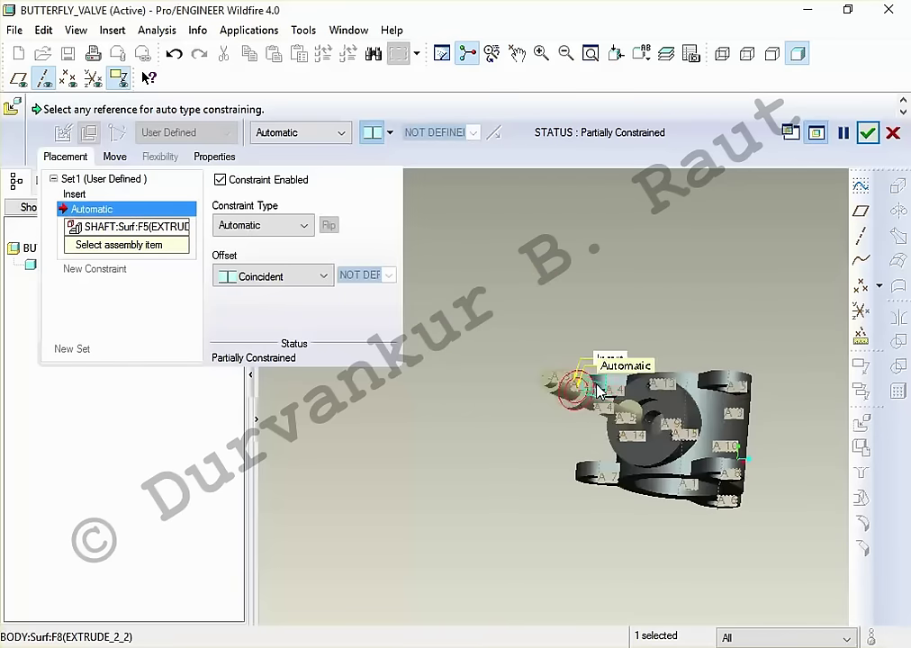
scroll(779, 431, "up", 4)
left_click(803, 471)
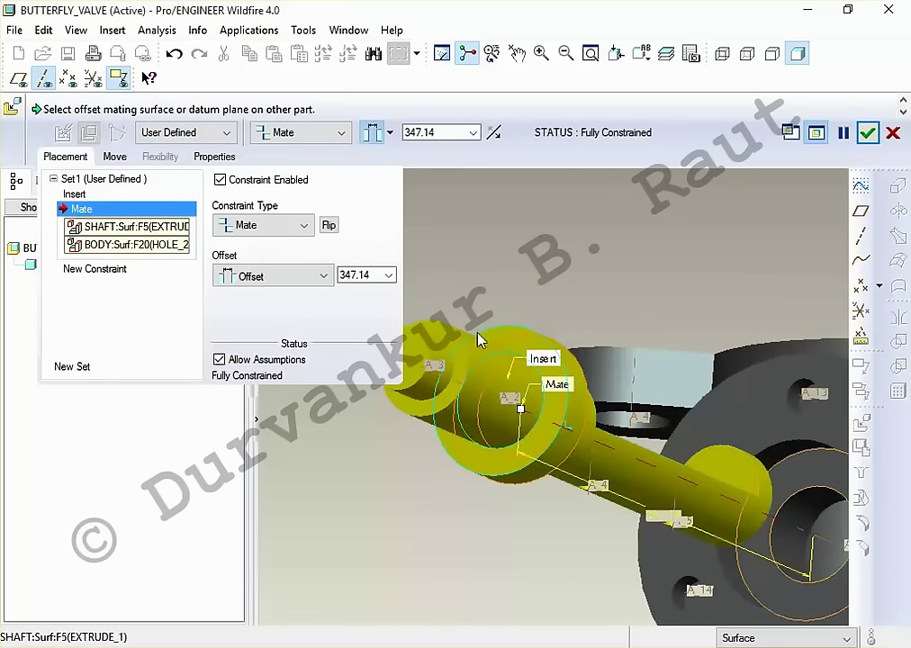
left_click(321, 277)
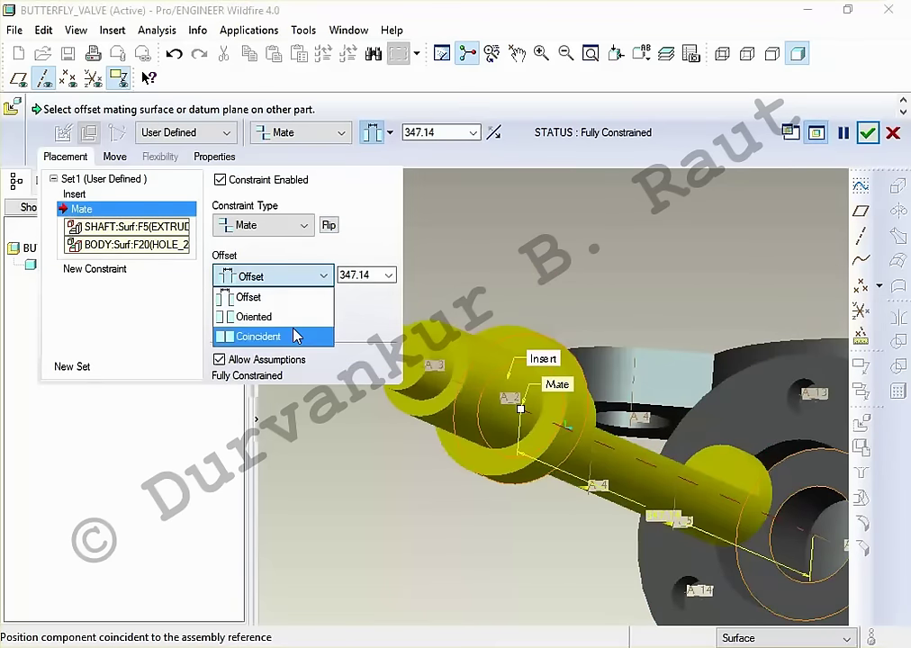
left_click(296, 335)
Step: Accept the shaft placement and start adding another component
scroll(539, 427, "down", 3)
mouse_move(539, 427)
middle_mouse_down()
mouse_move(509, 474)
mouse_move(528, 394)
mouse_move(500, 481)
mouse_move(522, 492)
mouse_move(487, 450)
middle_mouse_up()
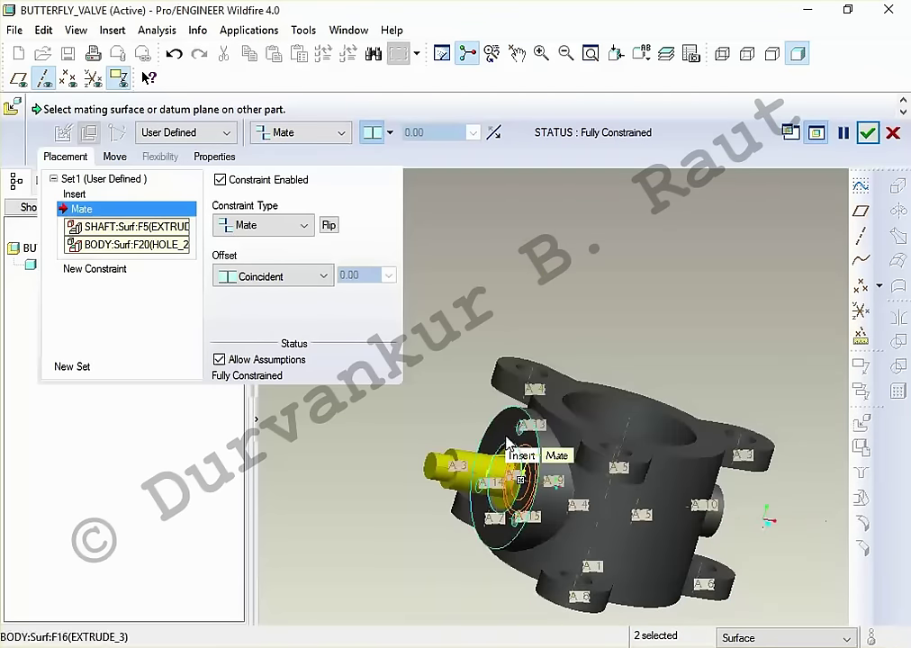
middle_click(485, 206)
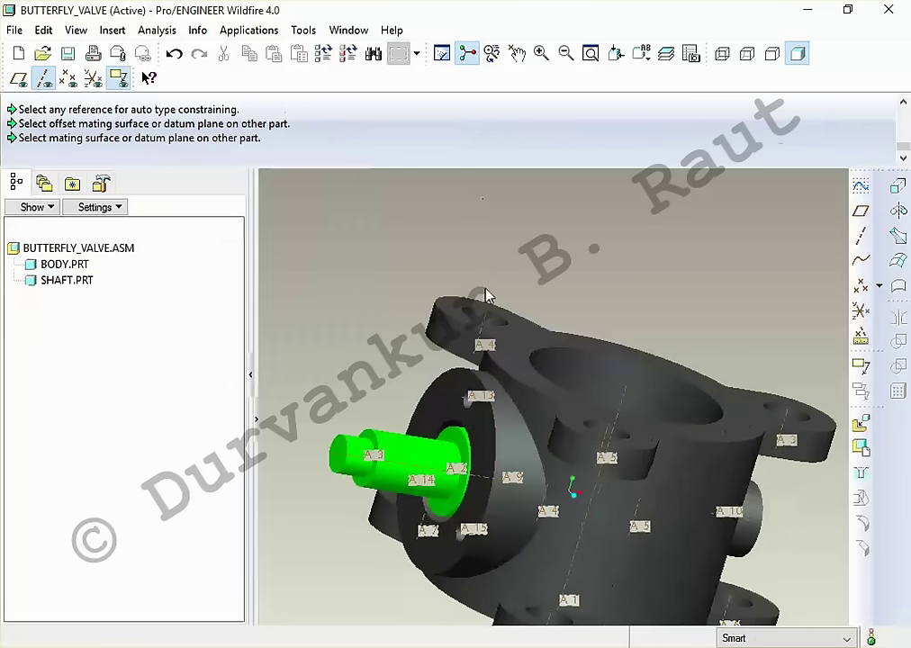
left_click(860, 423)
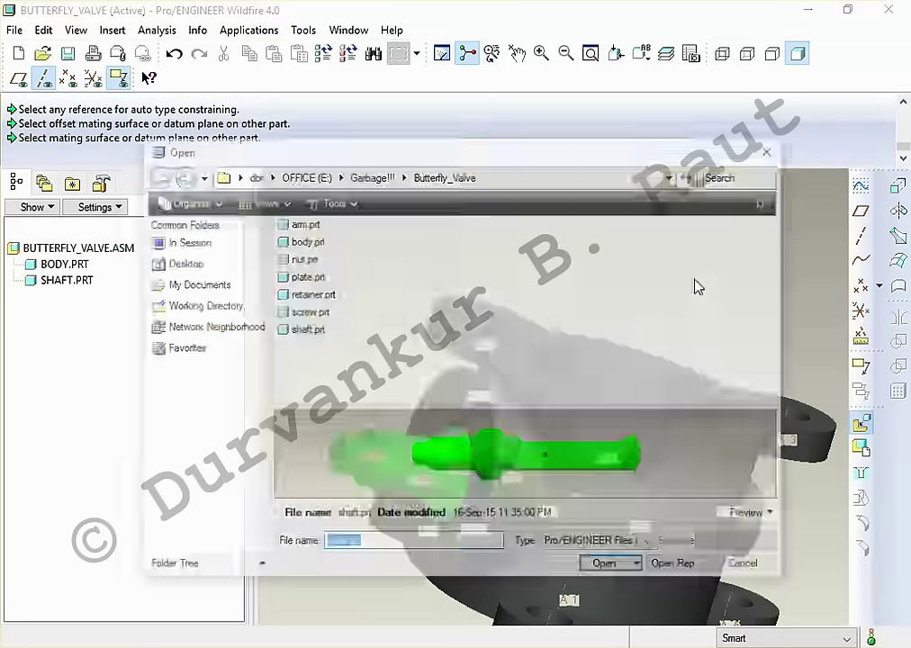
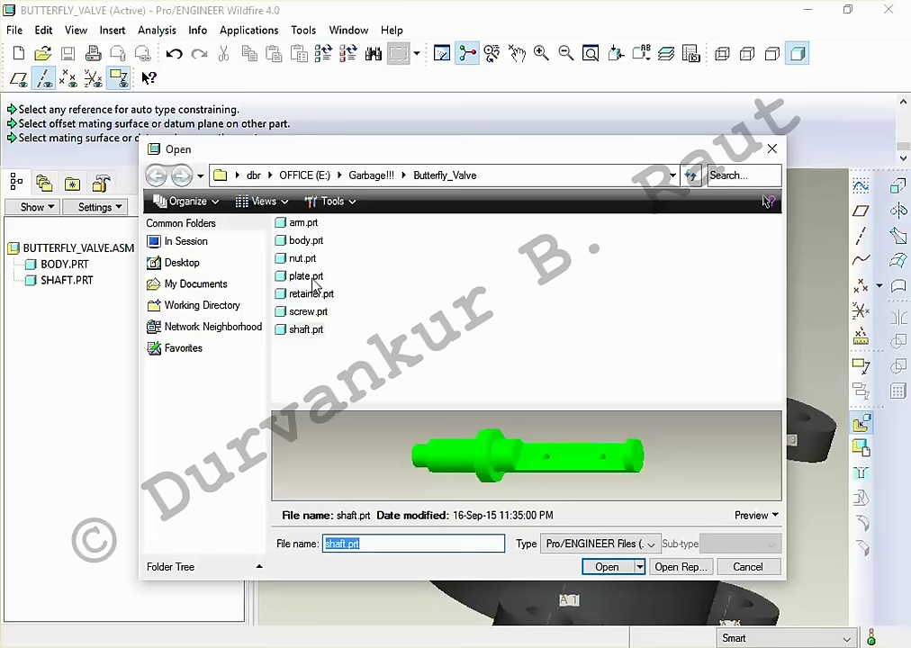
Step: Add retainer.prt and mate its flat face to the valve body face
left_click(316, 297)
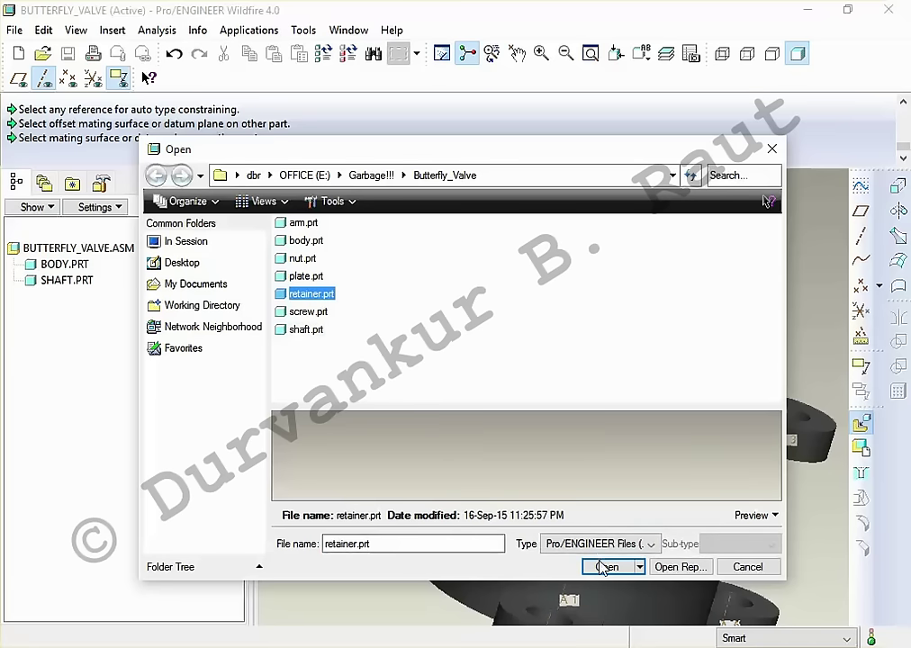
left_click(603, 567)
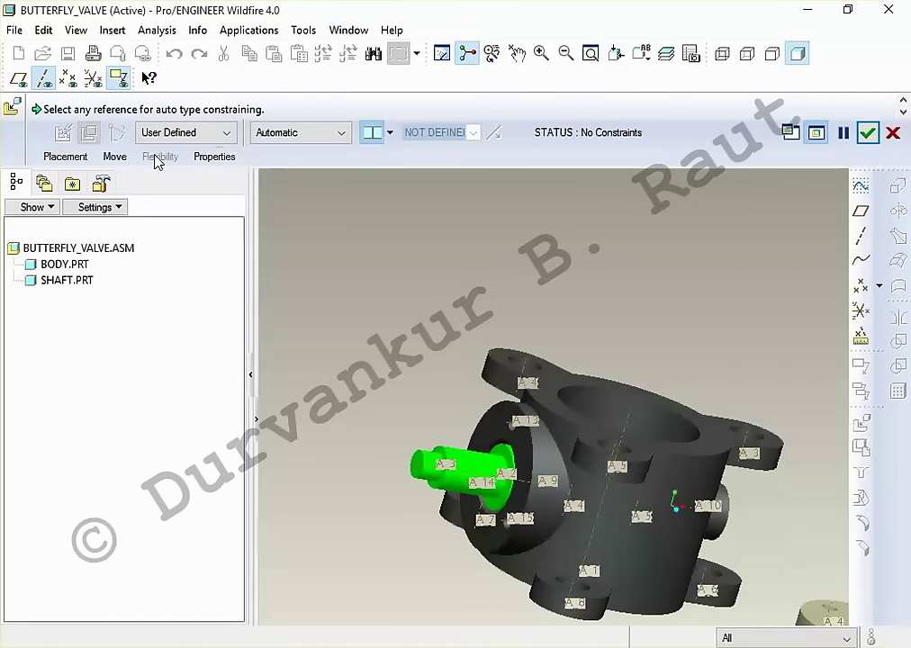
scroll(639, 362, "down", 3)
scroll(728, 482, "up", 2)
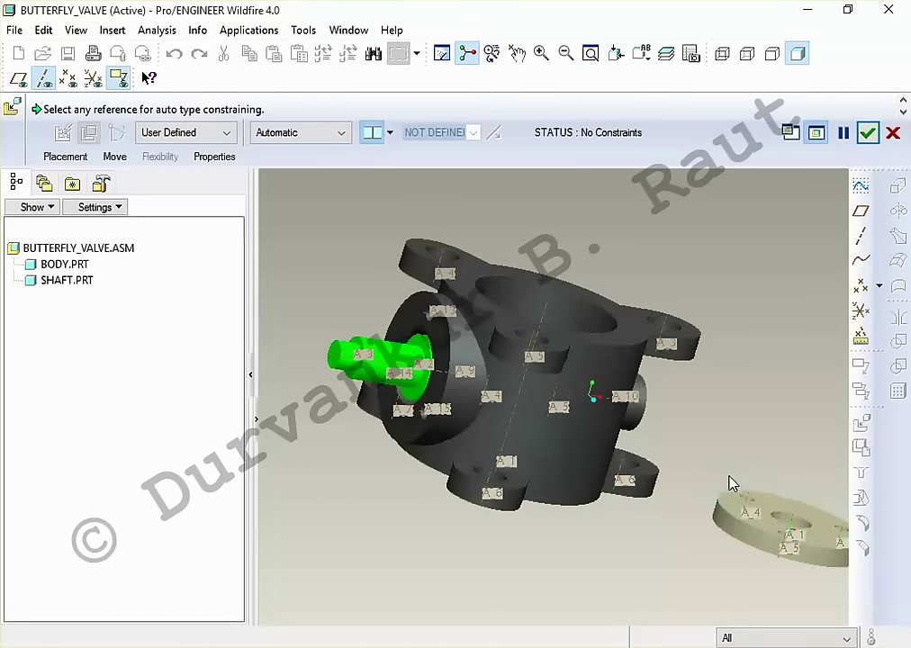
left_click(788, 511)
left_click(432, 333)
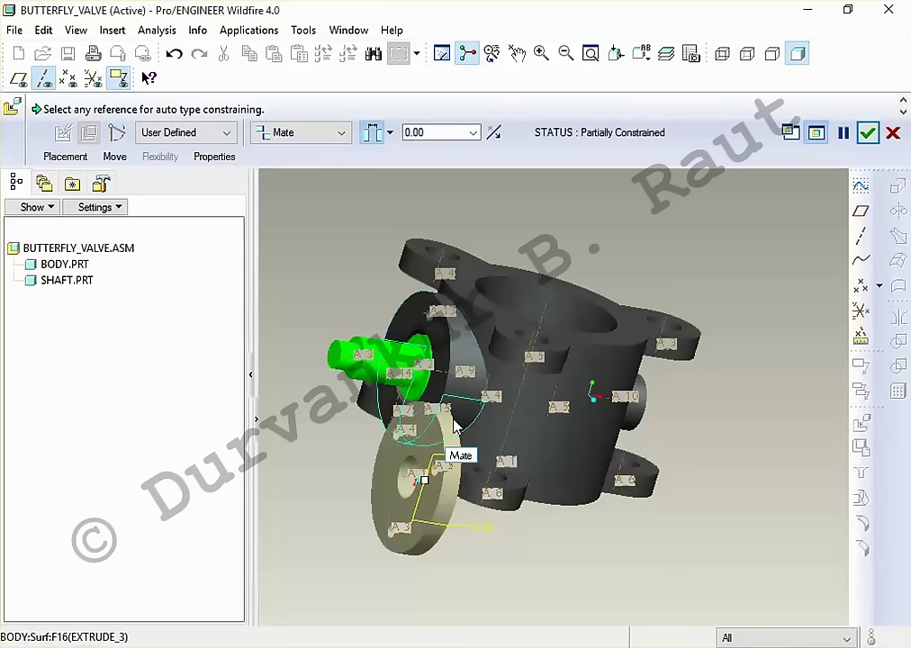
scroll(425, 438, "up", 3)
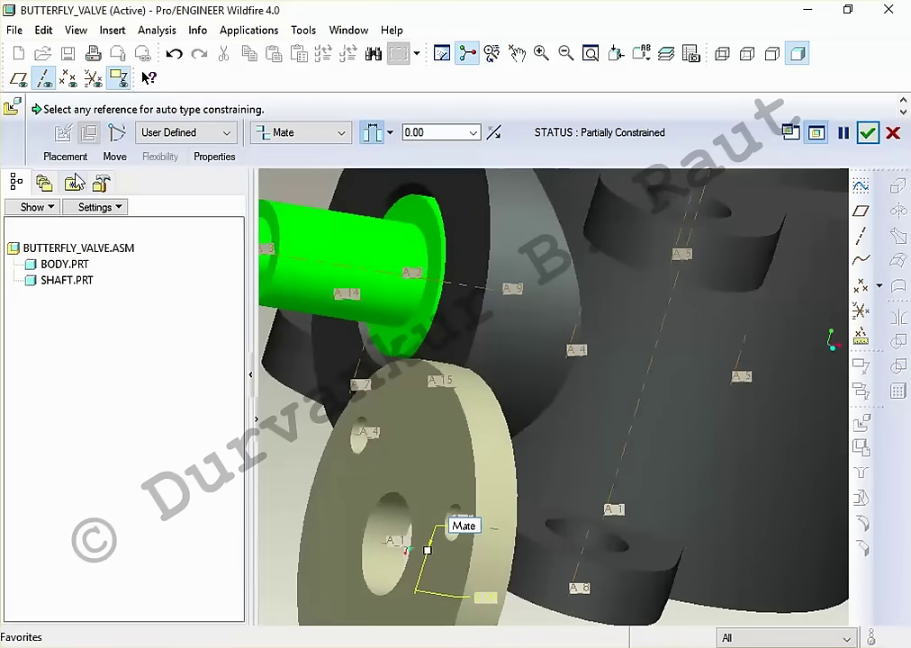
Step: Align retainer hole axis A_4 with body axis A_13
left_click(65, 156)
left_click(94, 261)
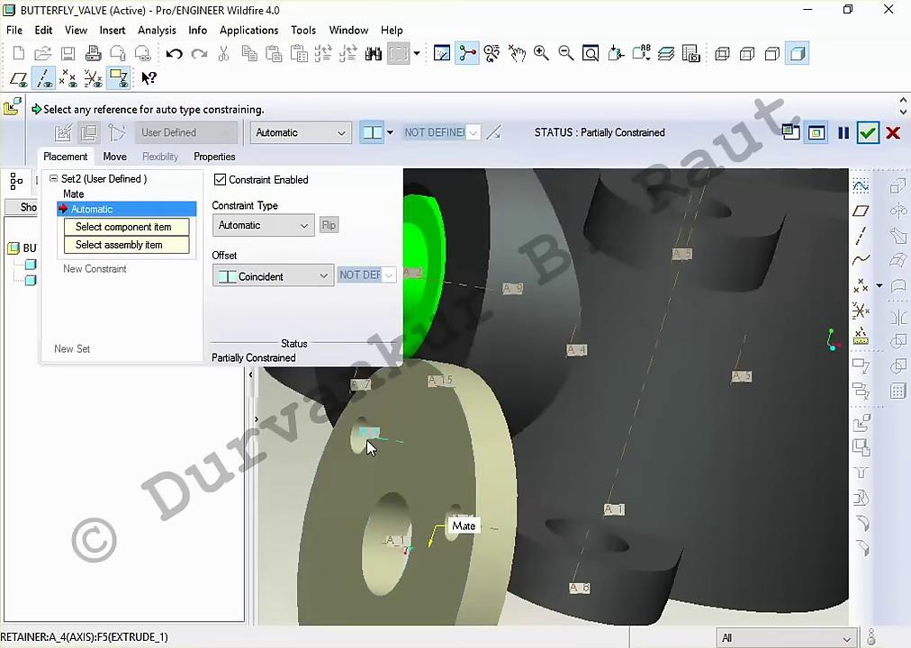
left_click(368, 442)
scroll(371, 423, "down", 5)
scroll(441, 414, "up", 6)
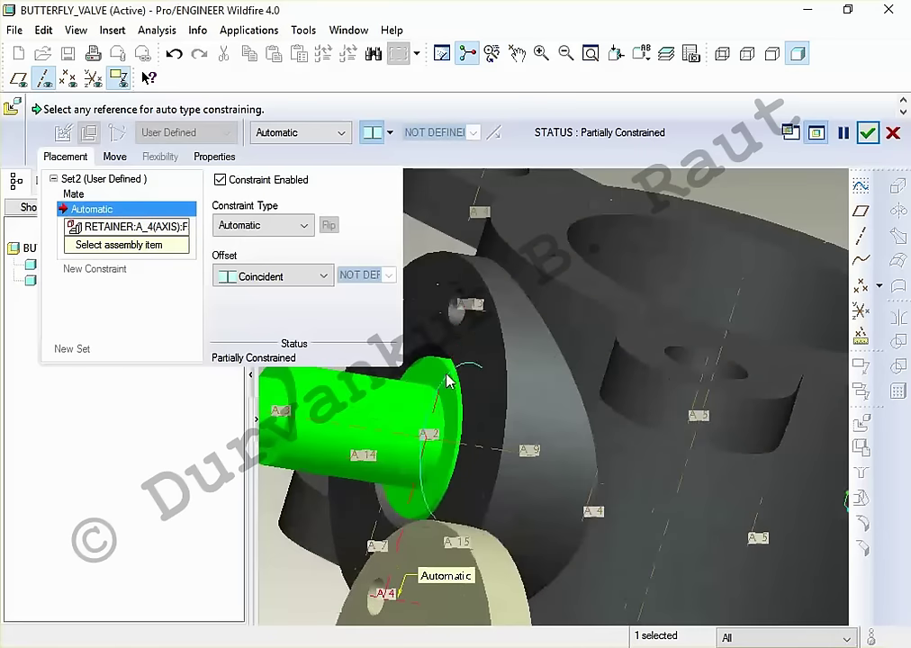
left_click(462, 309)
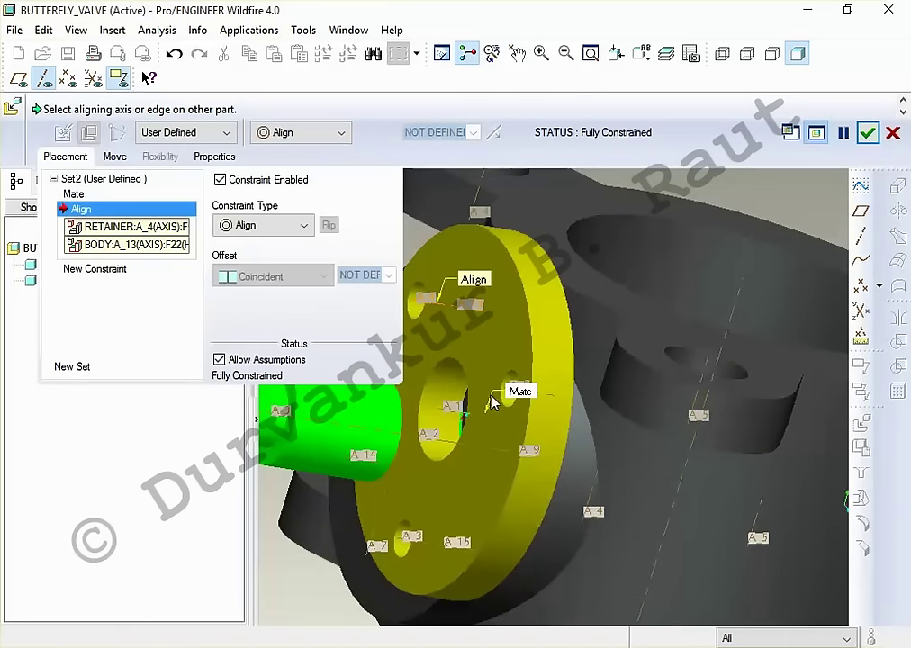
Step: Align retainer axis A_5 with body axis A_15 and finish the placement
left_click(107, 268)
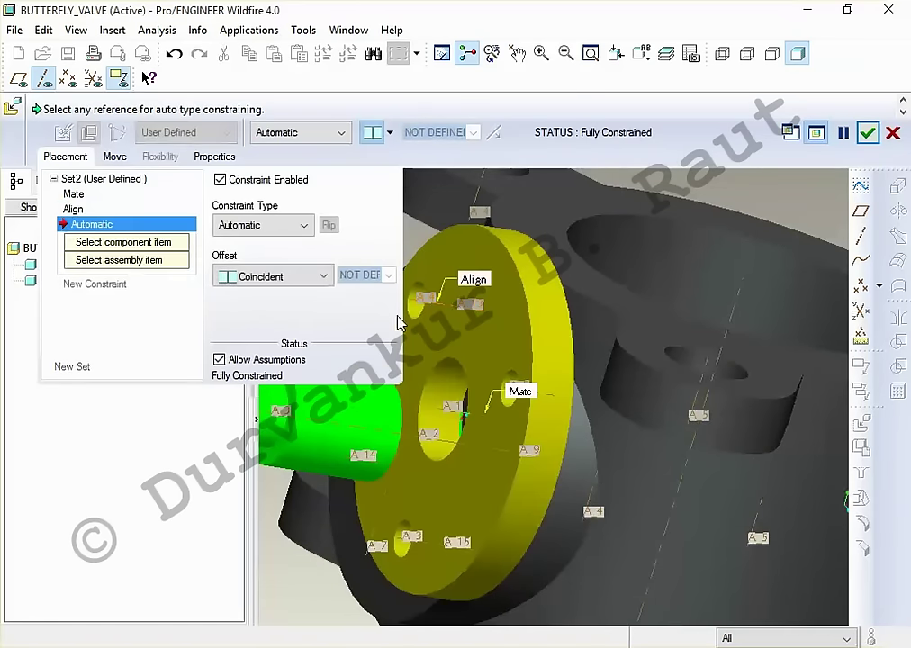
left_click(543, 399)
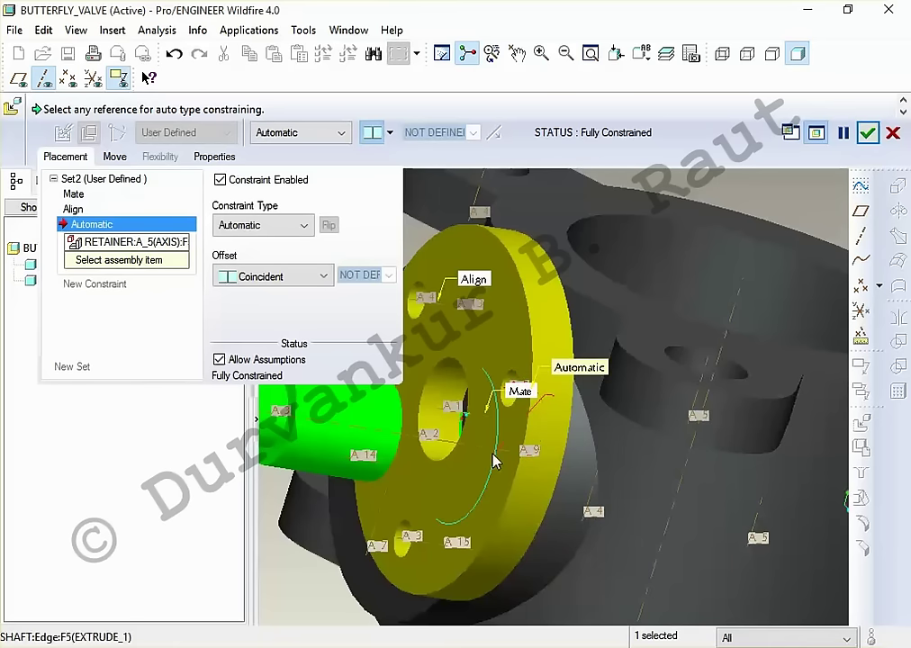
middle_click_drag(494, 461, 538, 607)
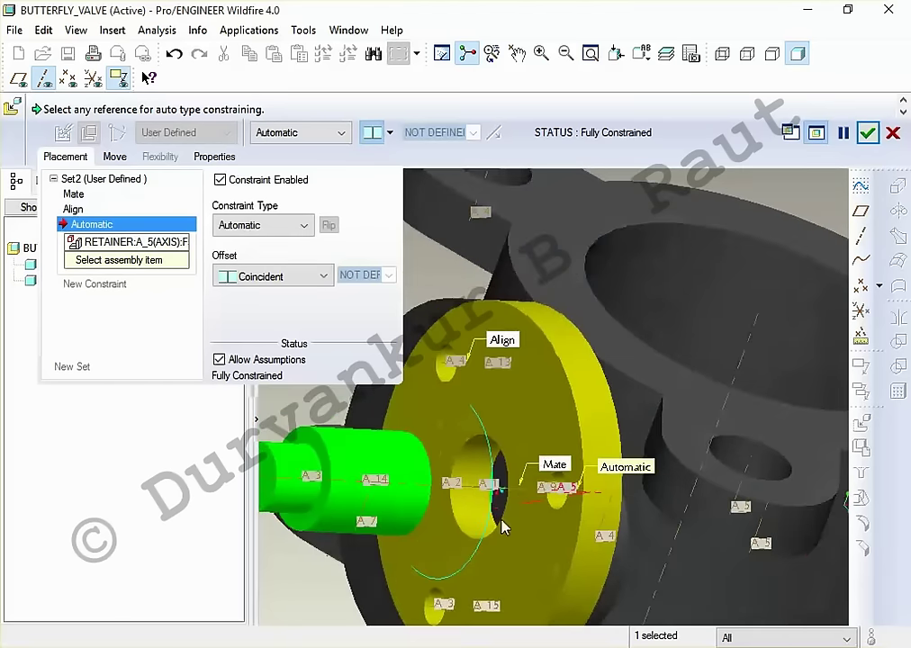
scroll(539, 603, "up", 2)
scroll(537, 567, "up", 2)
scroll(536, 535, "down", 5)
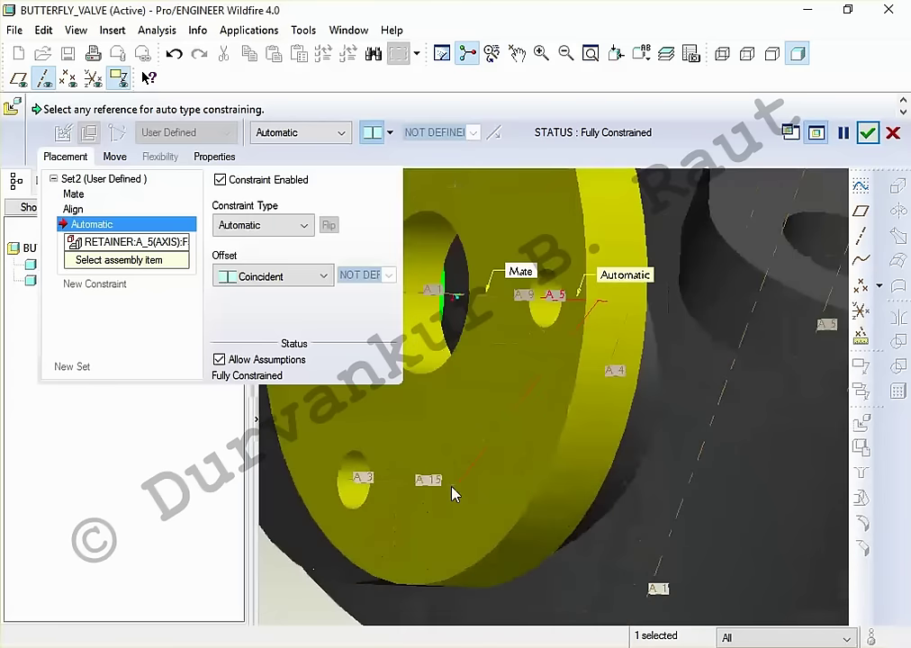
left_click(448, 493)
scroll(486, 469, "up", 3)
scroll(530, 423, "down", 2)
middle_click_drag(530, 423, 527, 464)
middle_click(700, 262)
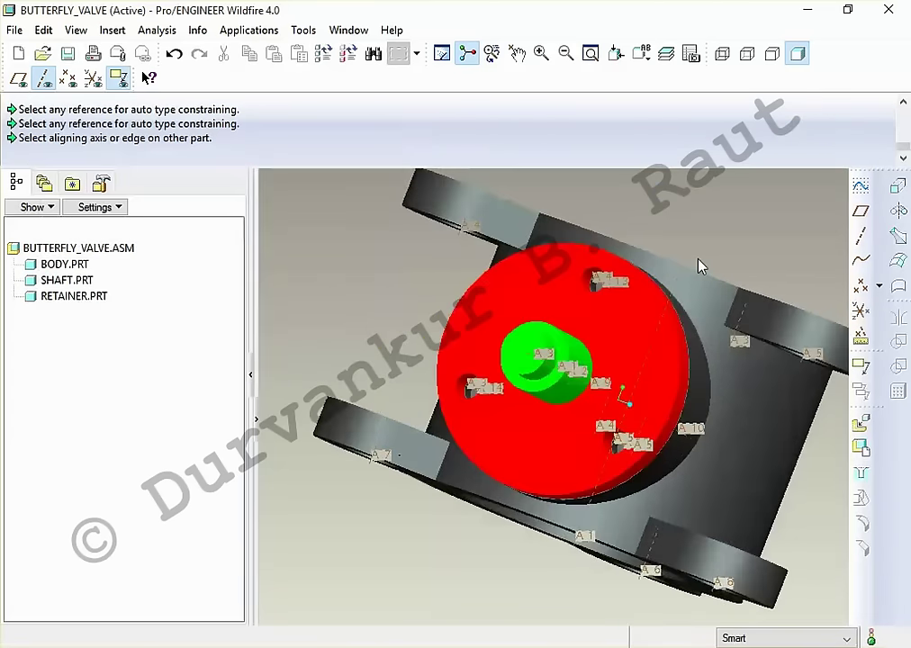
Step: Rotate to inspect the placed retainer, then switch to the drawings PDF
mouse_move(701, 265)
middle_mouse_down()
mouse_move(604, 300)
mouse_move(553, 396)
mouse_move(496, 423)
middle_mouse_up()
scroll(512, 438, "down", 3)
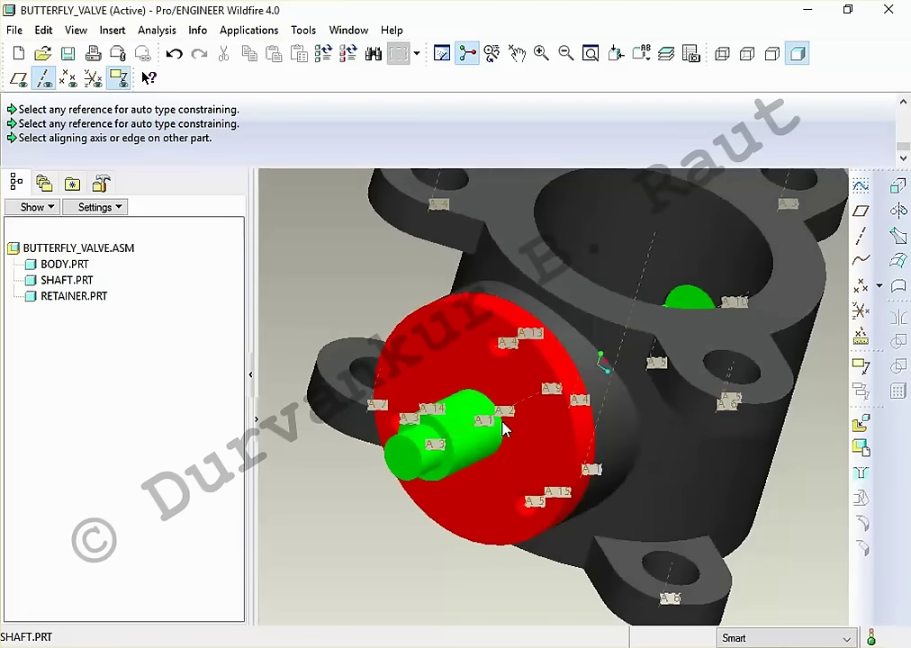
key("alt+Tab")
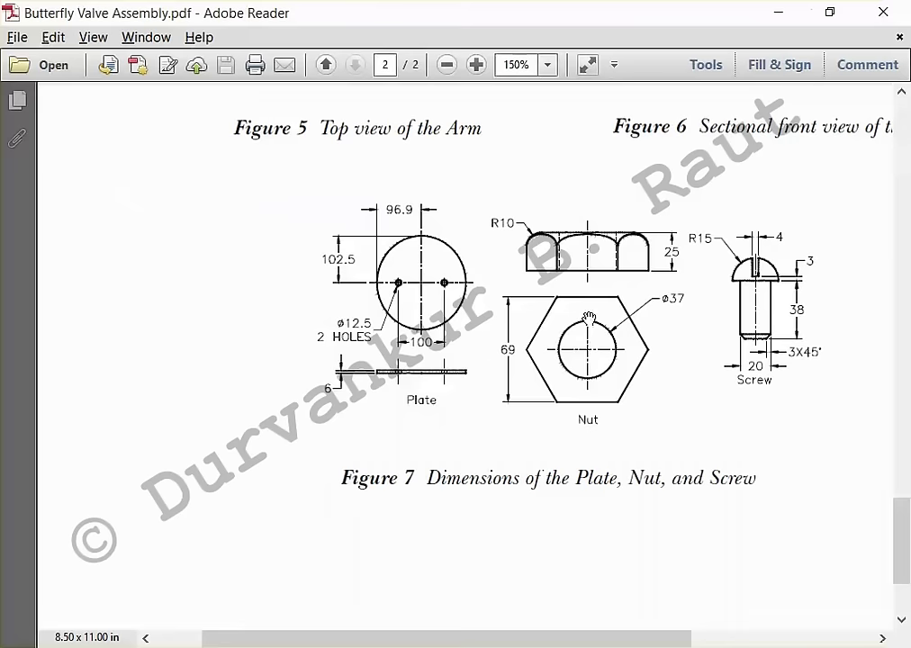
Step: Pan through Figures 3–7 to center the plate, nut and screw drawings
left_click_drag(709, 155, 672, 592)
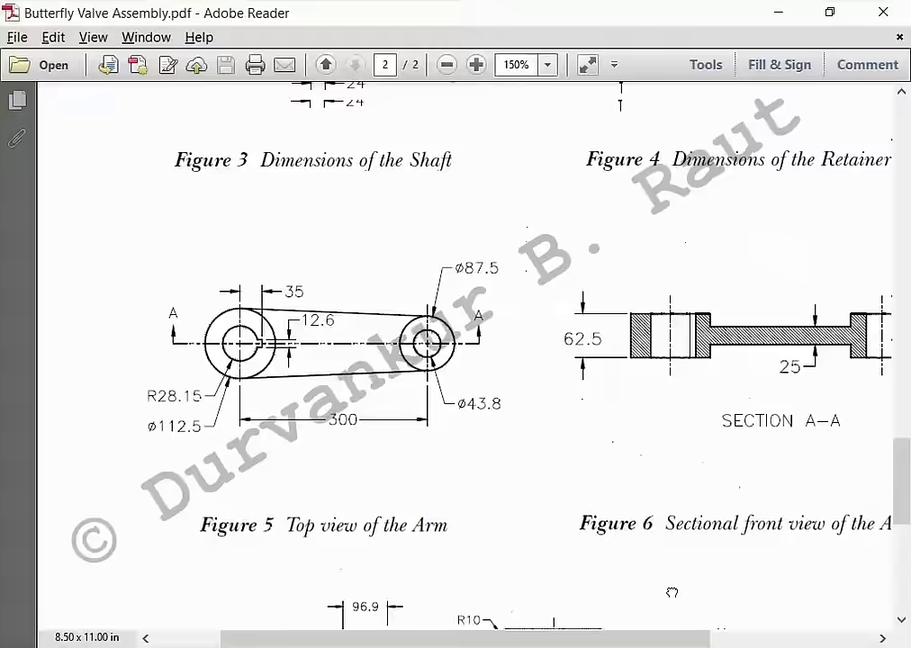
mouse_move(702, 290)
left_mouse_down()
mouse_move(616, 611)
mouse_move(566, 24)
left_mouse_up()
mouse_move(581, 373)
left_mouse_down()
mouse_move(581, 330)
mouse_move(646, 256)
mouse_move(642, 283)
left_mouse_up()
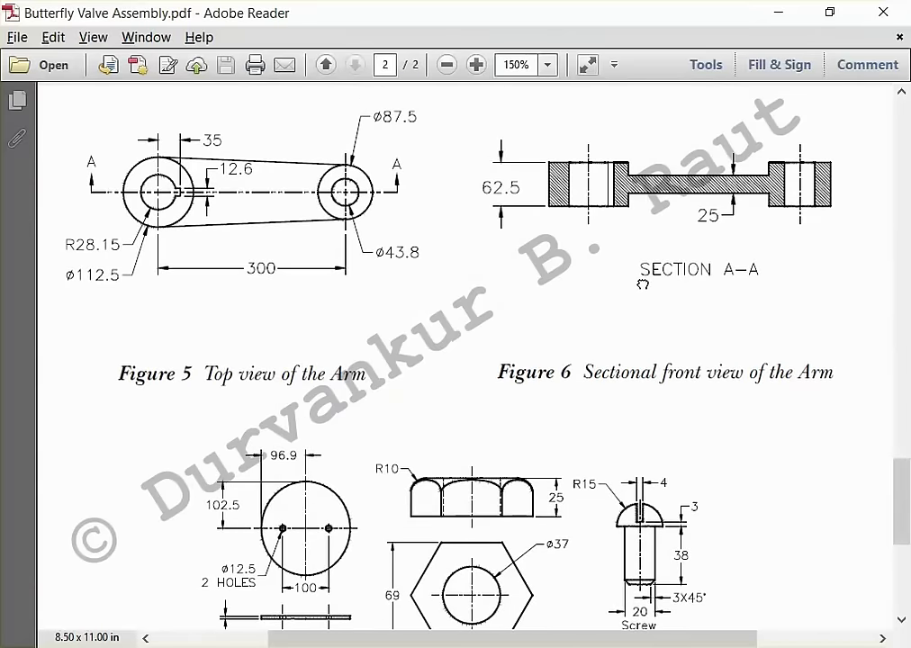
mouse_move(641, 284)
left_mouse_down()
mouse_move(654, 204)
mouse_move(683, 173)
left_mouse_up()
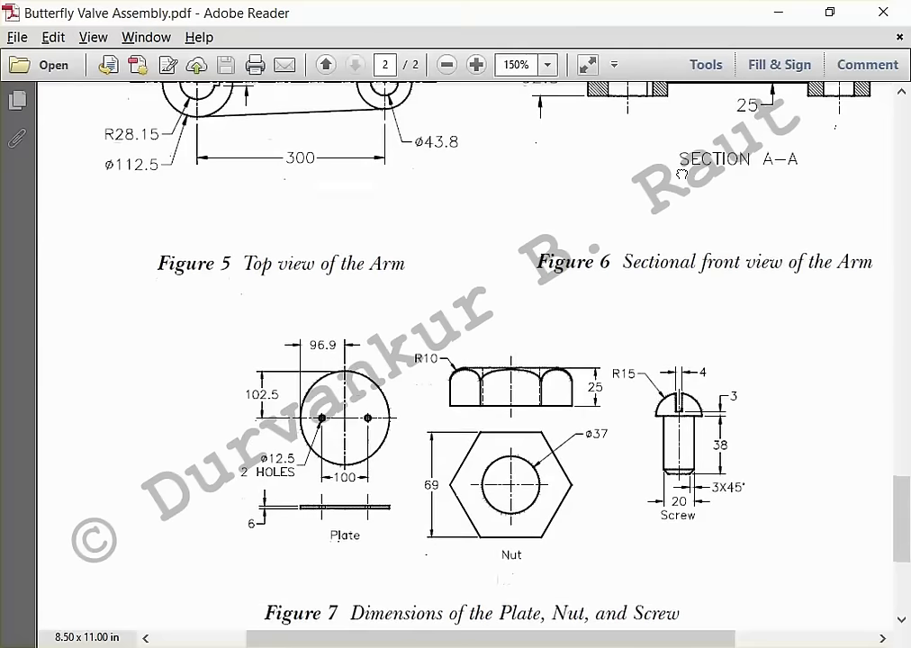
left_click_drag(636, 525, 413, 299)
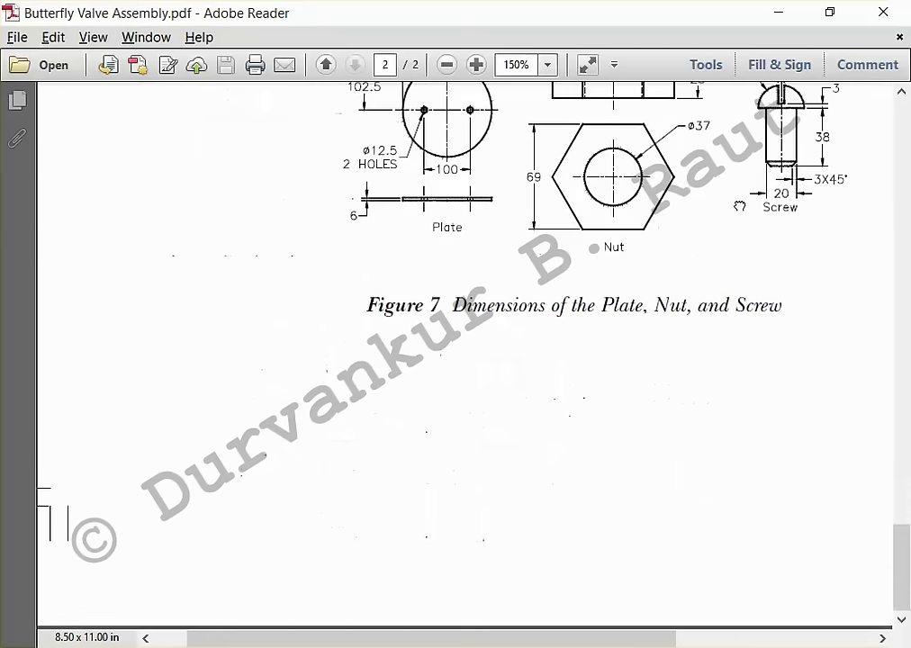
Step: Fit the PDF page to width, review the figures, and return to Pro/ENGINEER
key("ctrl+2")
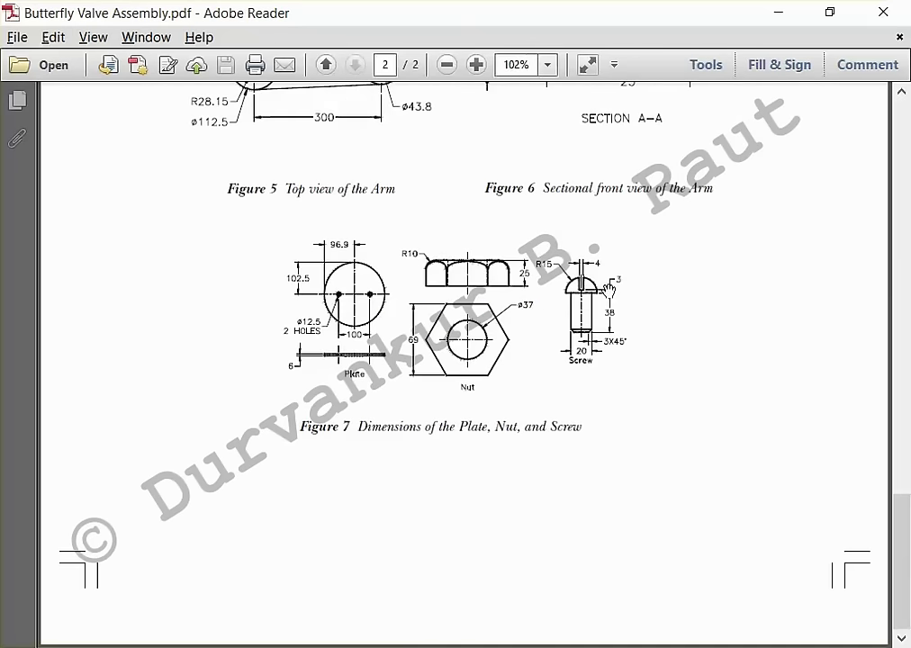
scroll(608, 288, "up", 5)
scroll(533, 360, "up", 2)
scroll(630, 540, "up", 1)
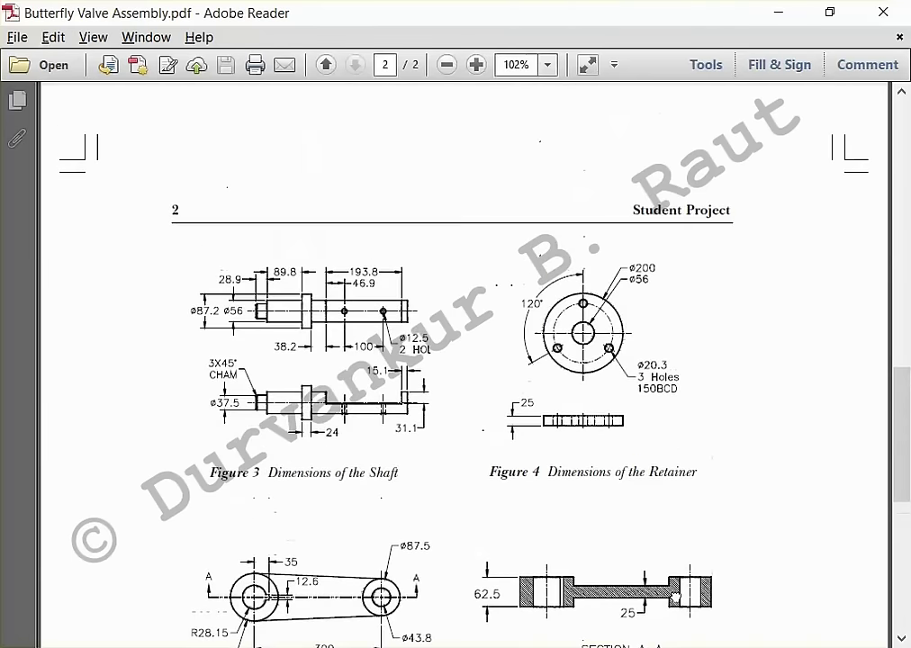
scroll(671, 504, "down", 5)
scroll(657, 349, "down", 1)
scroll(656, 329, "down", 1)
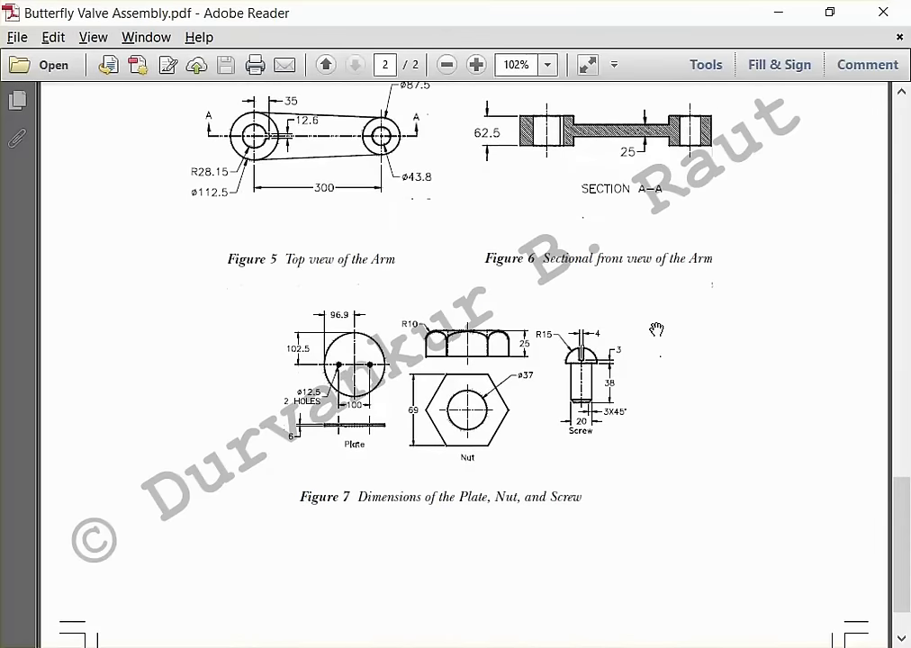
key("alt+Tab")
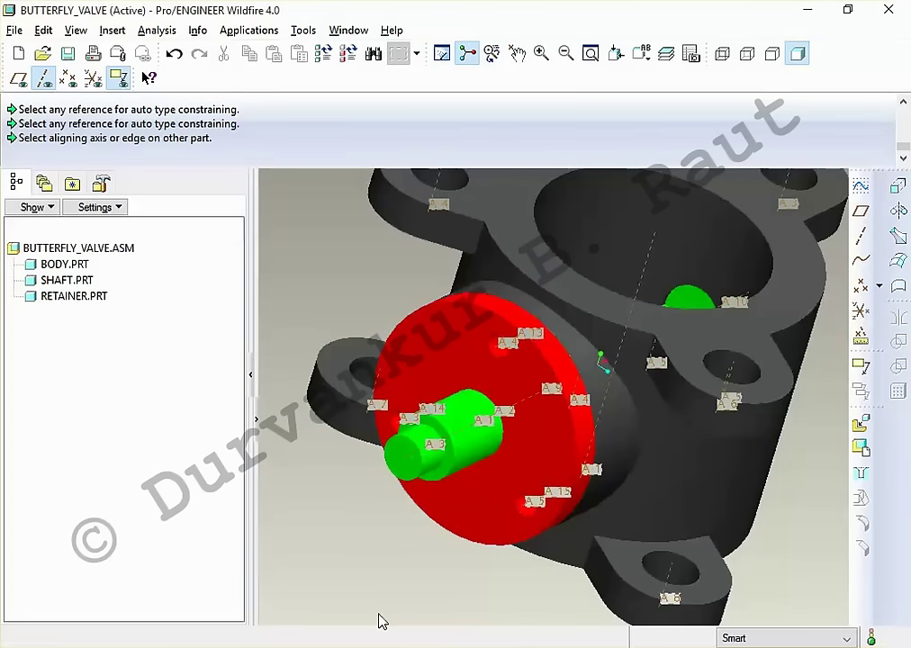
Step: Add screw.prt and insert its shank into a retainer hole
left_click(862, 424)
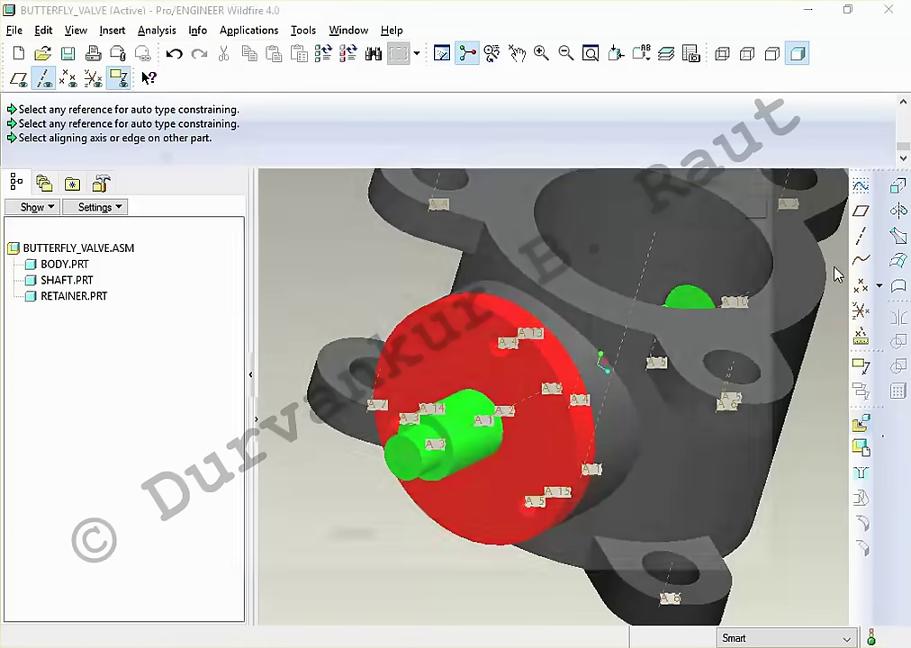
double_click(308, 312)
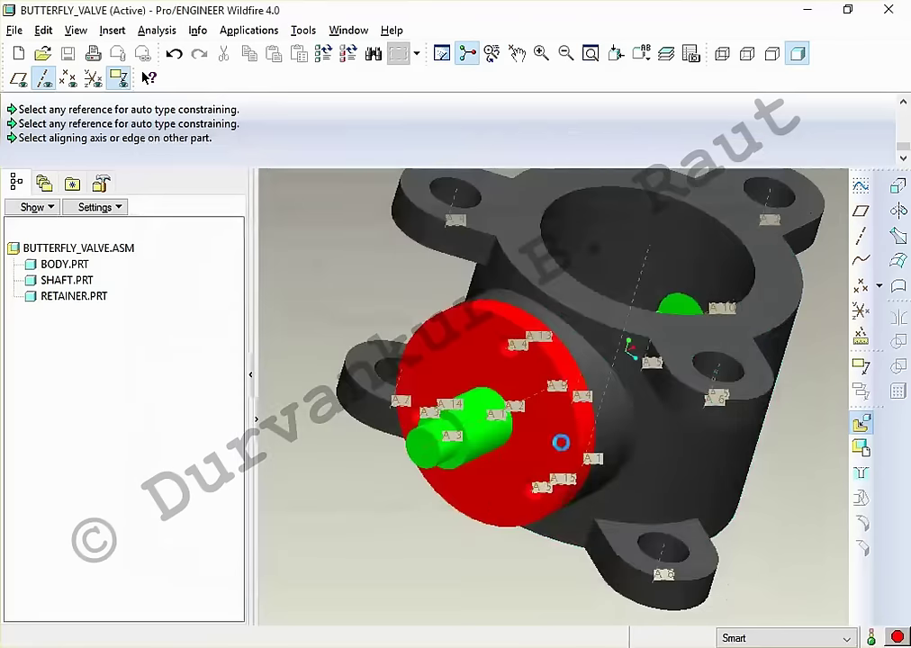
scroll(644, 467, "up", 3)
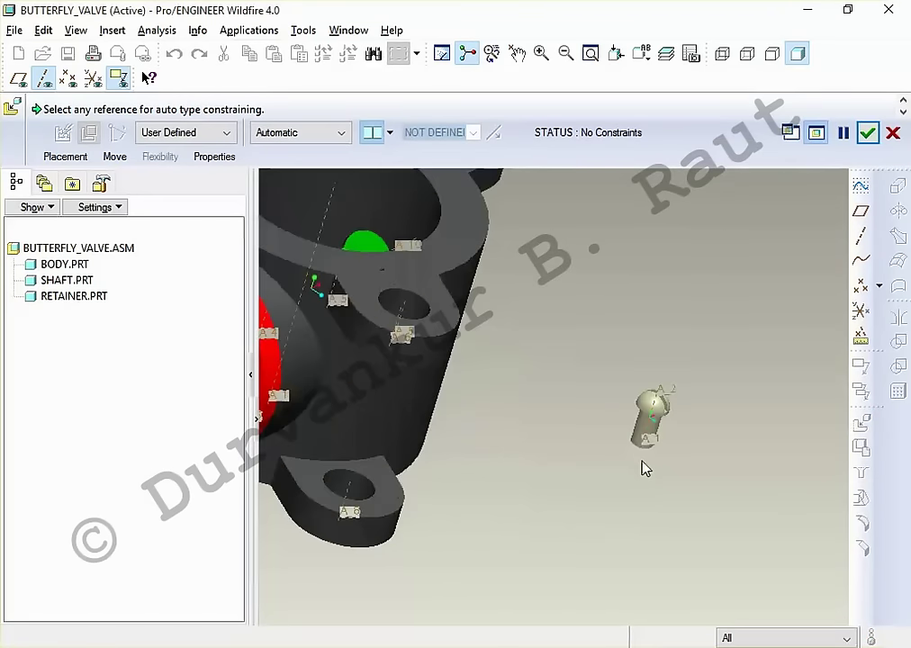
left_click(648, 450)
scroll(653, 535, "down", 3)
scroll(457, 412, "up", 5)
scroll(494, 514, "up", 2)
left_click(484, 514)
scroll(382, 420, "down", 5)
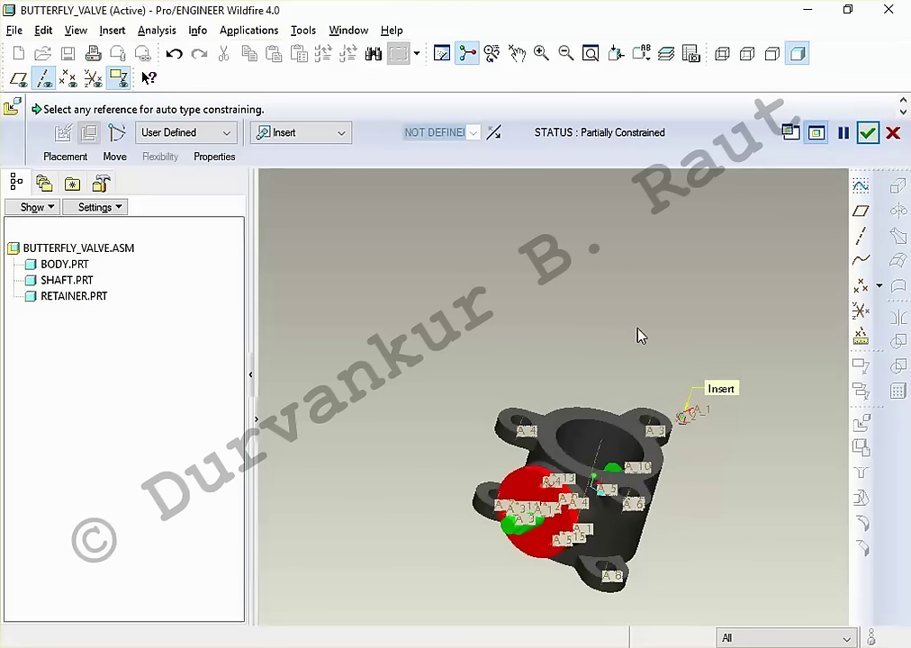
left_click_drag(650, 415, 564, 508, "ctrl+alt")
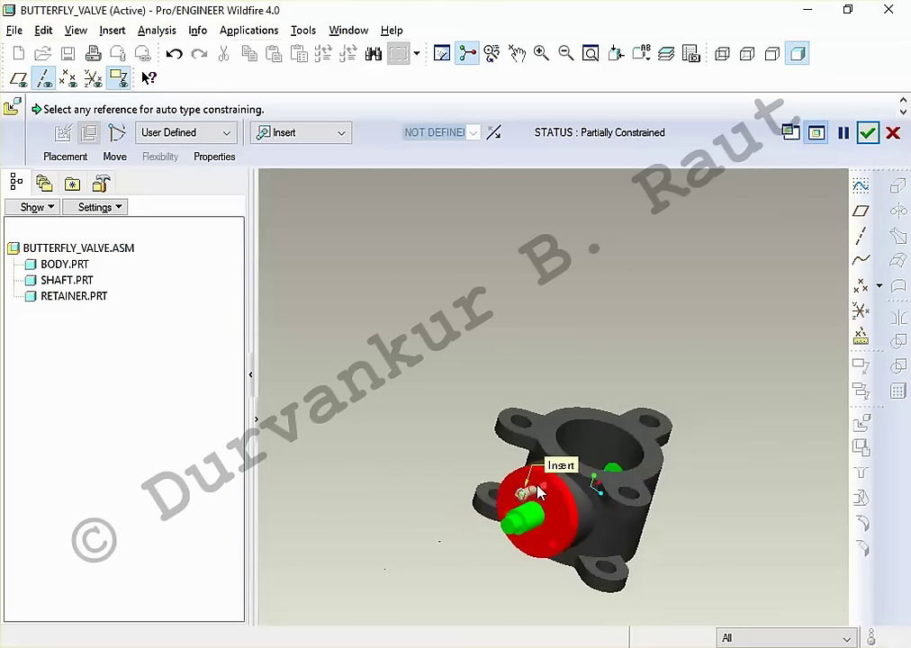
middle_click_drag(564, 509, 519, 510)
scroll(432, 522, "down", 5)
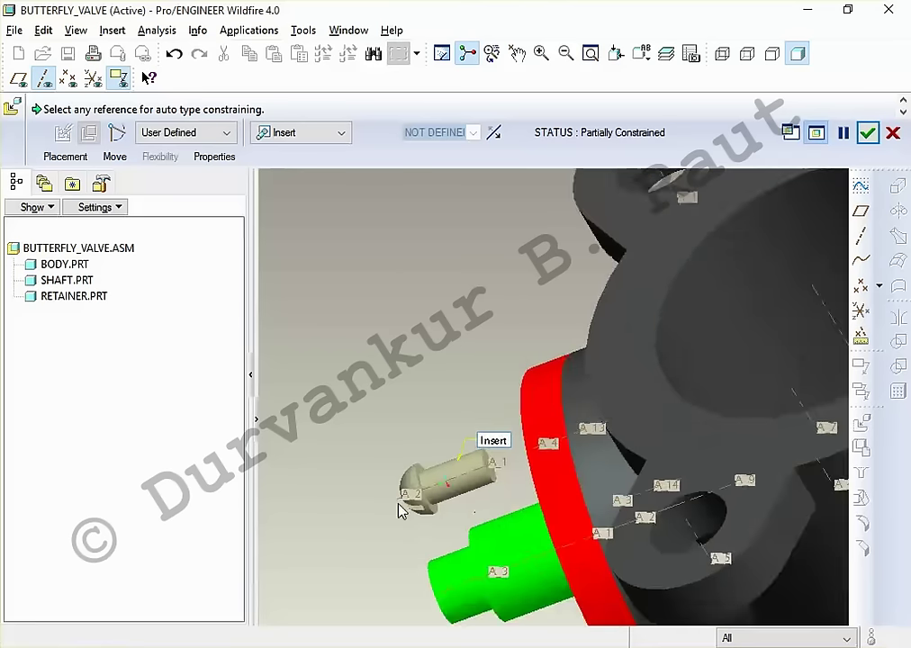
scroll(400, 508, "down", 4)
Step: Mate the screw head to the retainer face as Coincident and finish placement
left_click(67, 157)
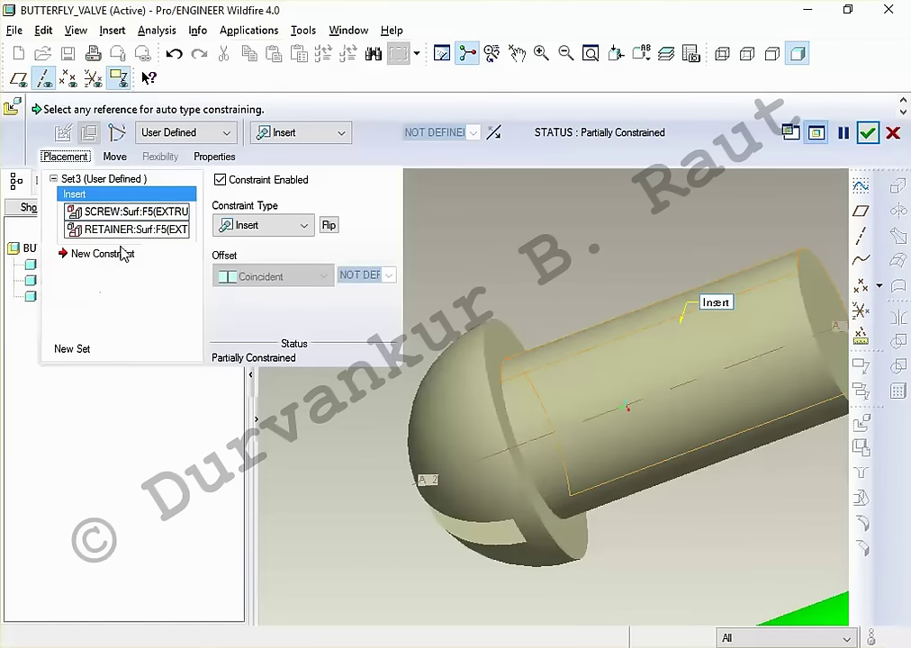
left_click(124, 253)
left_click(504, 358)
scroll(507, 363, "up", 5)
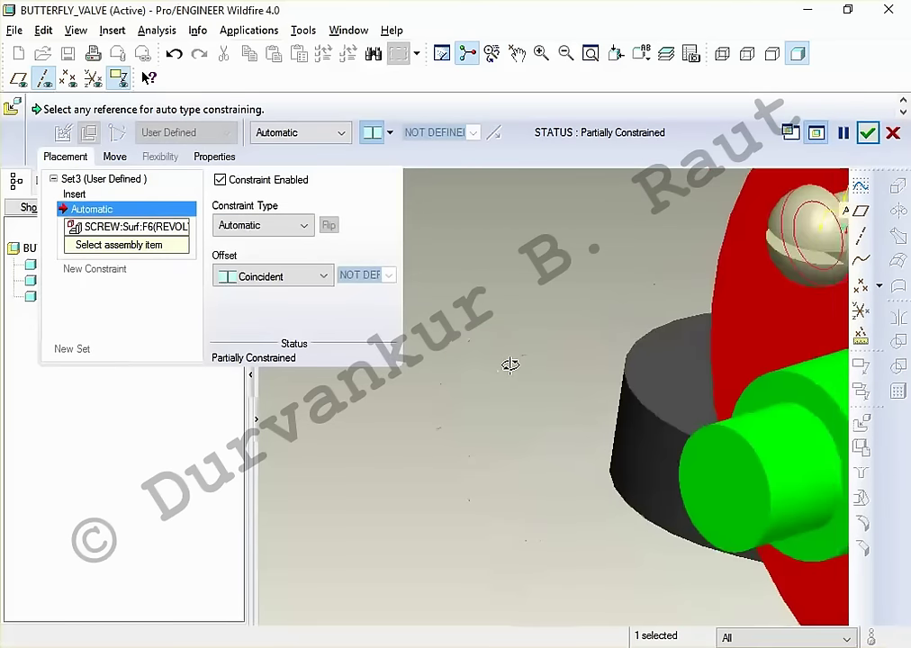
left_click(728, 337)
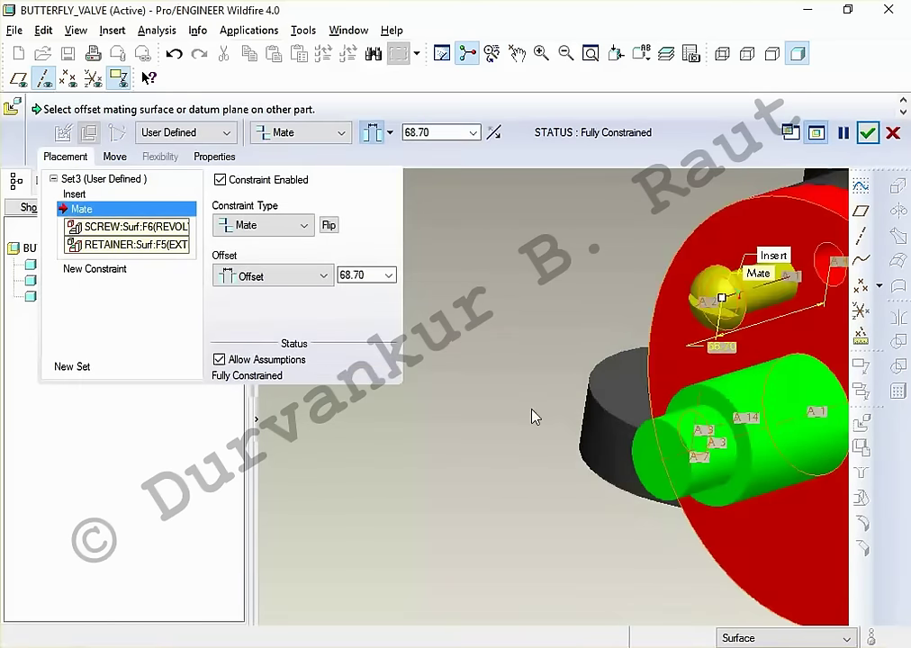
left_click(389, 132)
left_click(371, 159)
middle_click(502, 324)
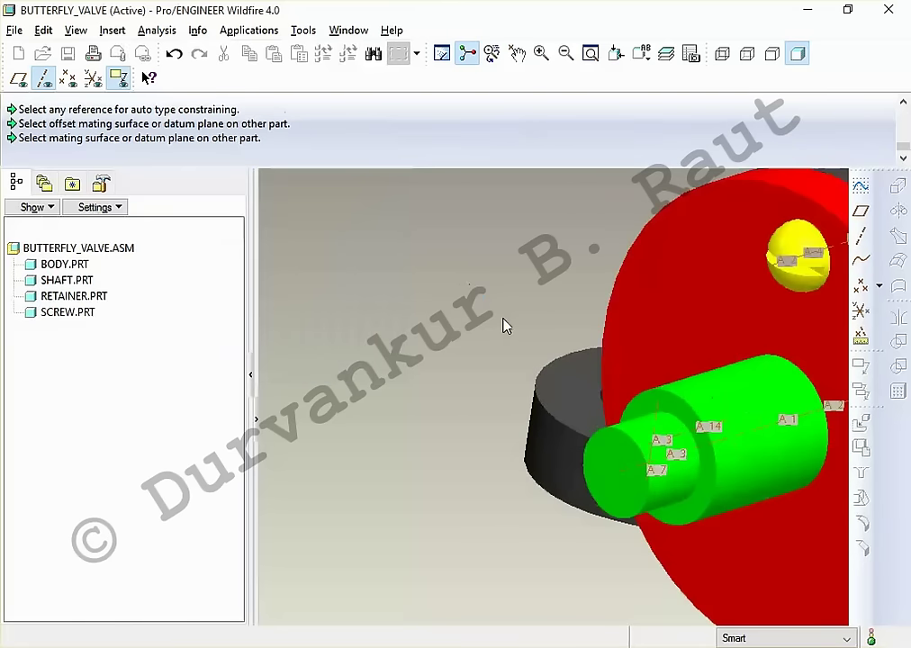
Step: Pattern SCREW.PRT around the retainer's central axis: 3 copies at 120° spacing
left_click(90, 316)
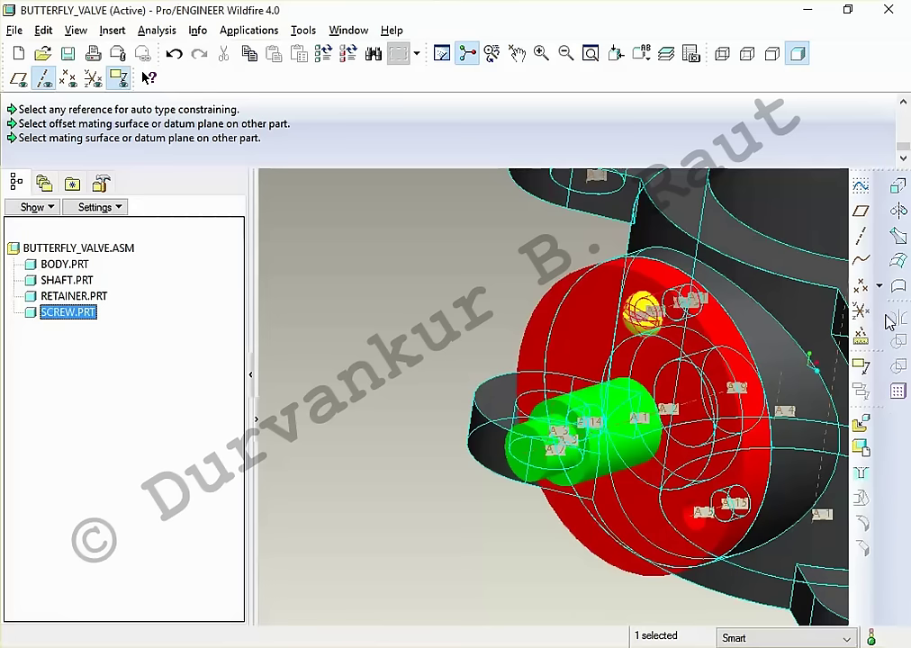
left_click(898, 391)
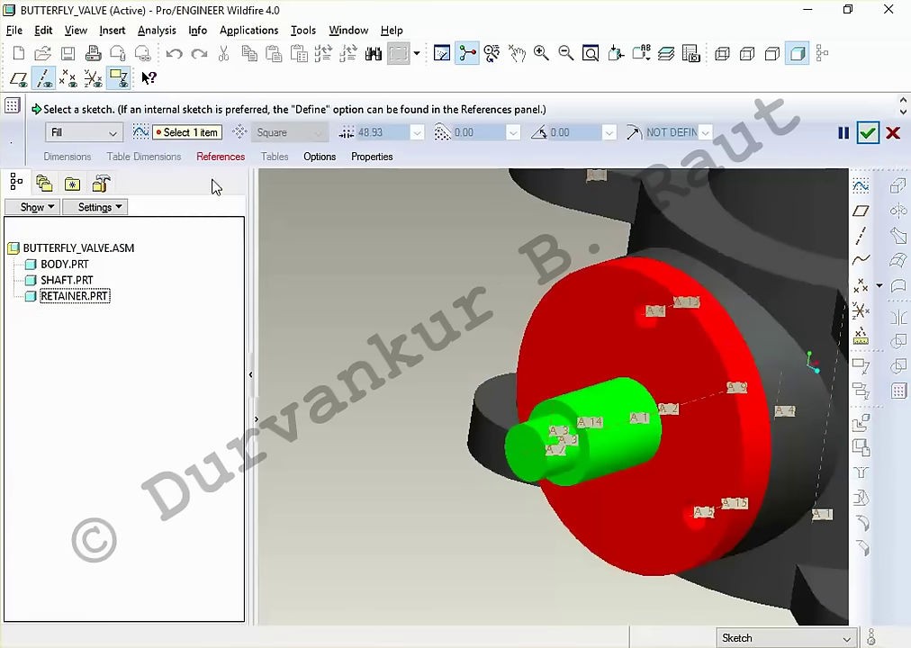
left_click(91, 135)
left_click(86, 176)
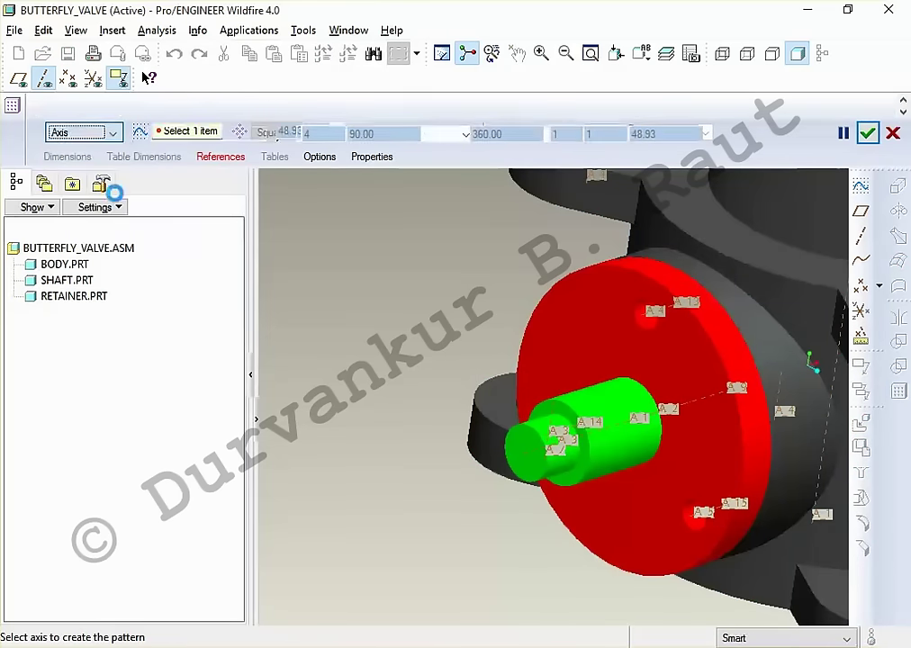
left_click(693, 409)
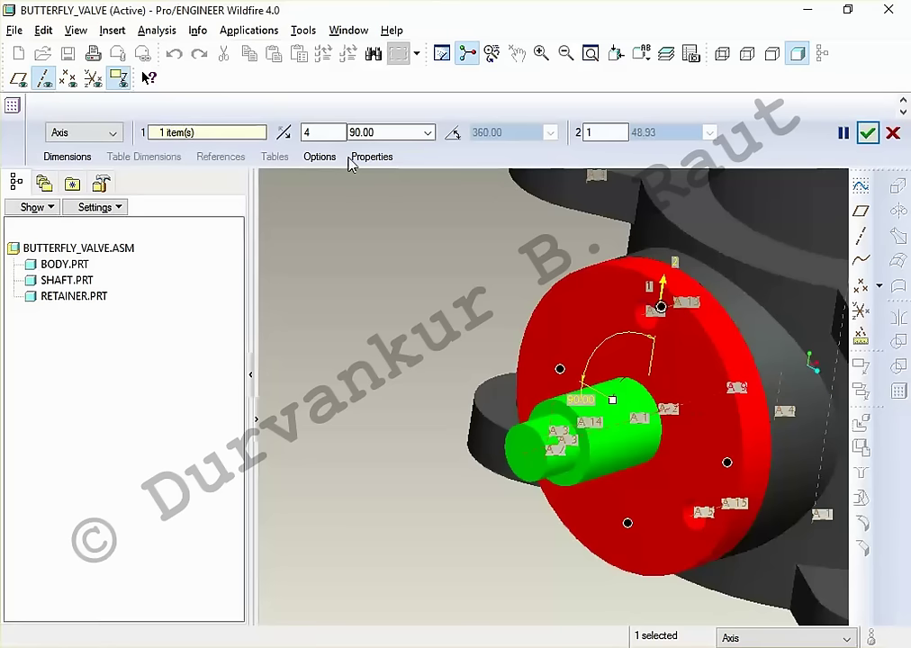
double_click(394, 131)
type("12")
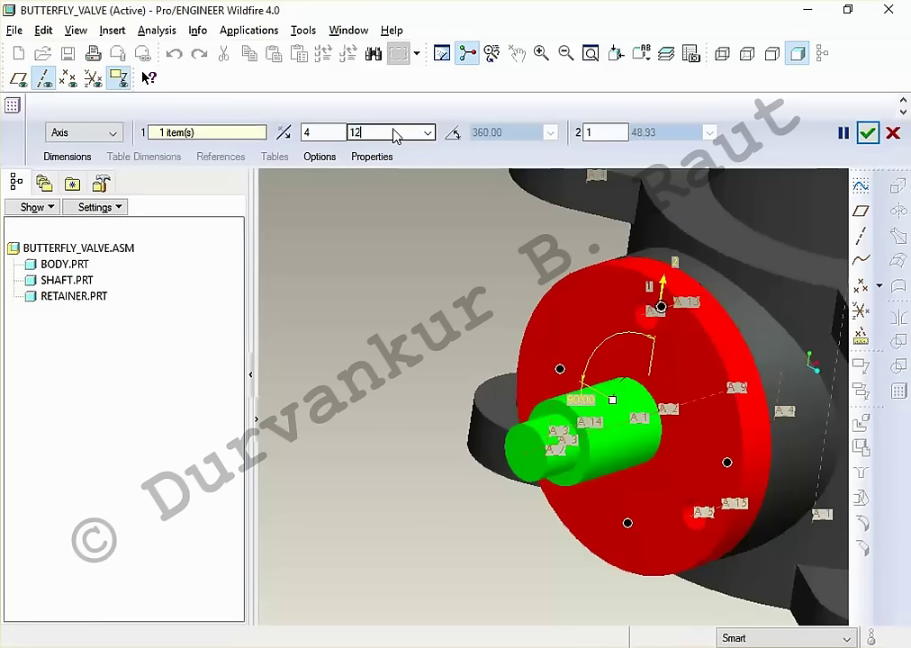
type("0")
key("Return")
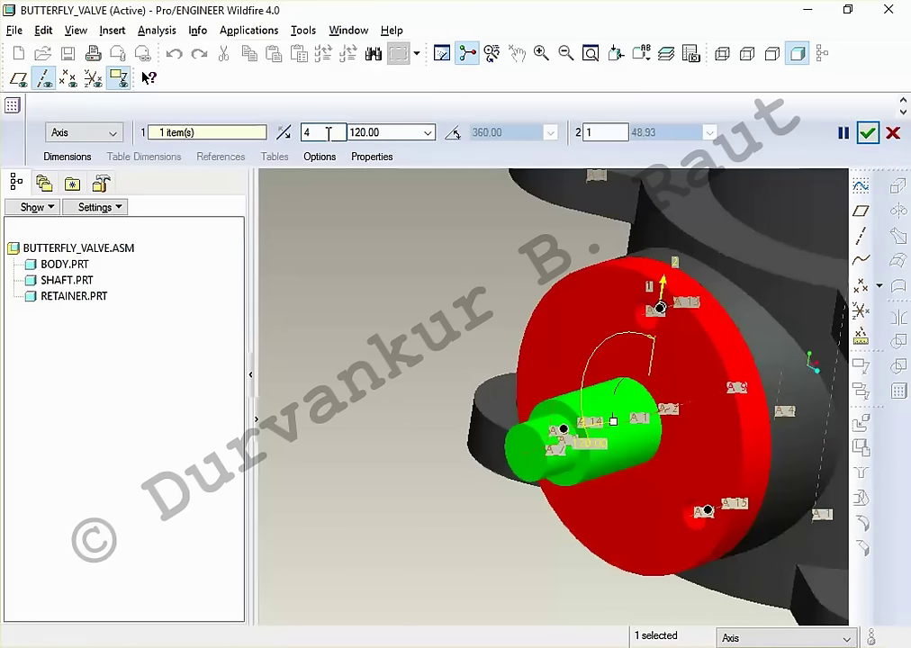
type("3")
middle_click(429, 260)
mouse_move(426, 258)
middle_mouse_down()
mouse_move(427, 360)
mouse_move(462, 331)
mouse_move(382, 394)
mouse_move(413, 382)
mouse_move(437, 409)
mouse_move(438, 431)
middle_mouse_up()
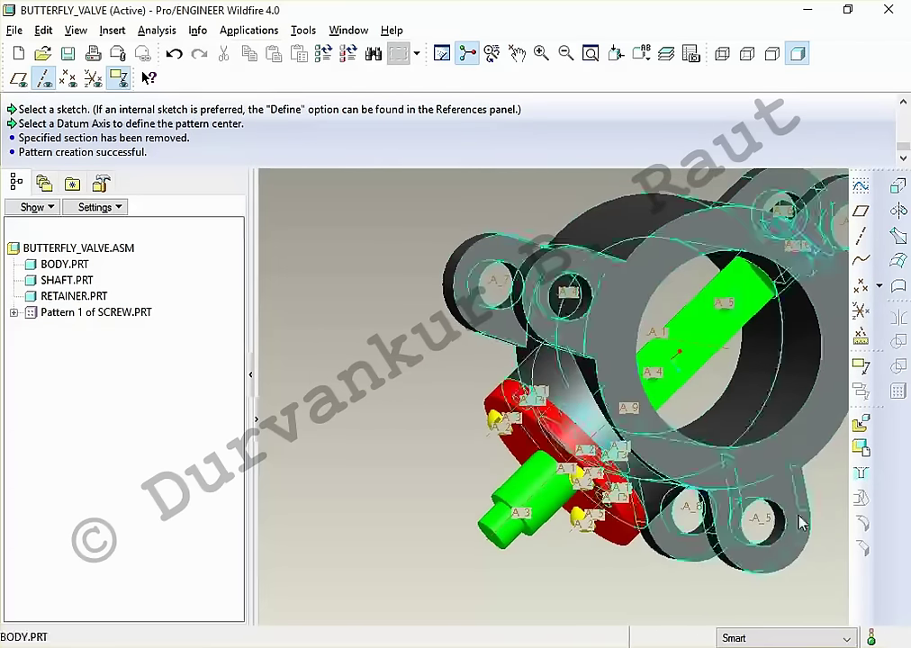
left_click(861, 423)
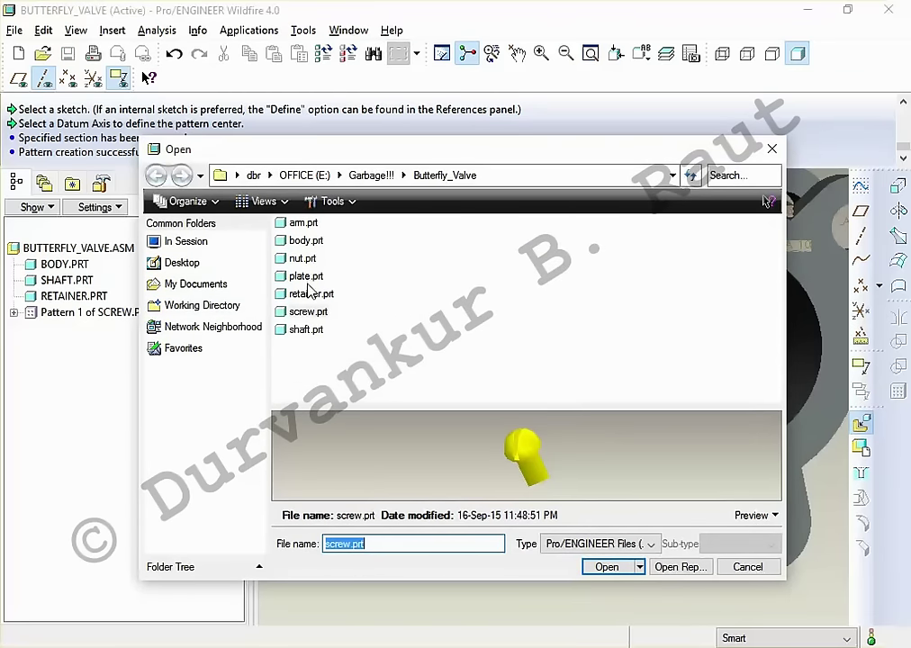
Step: Preview the part files and load plate.prt into the assembly
left_click(311, 277)
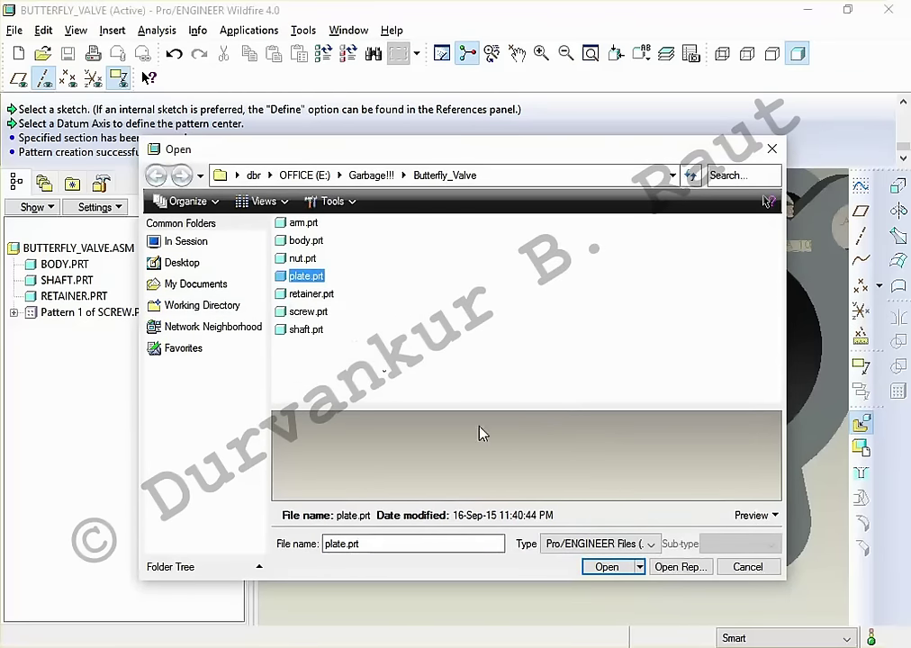
left_click(317, 330)
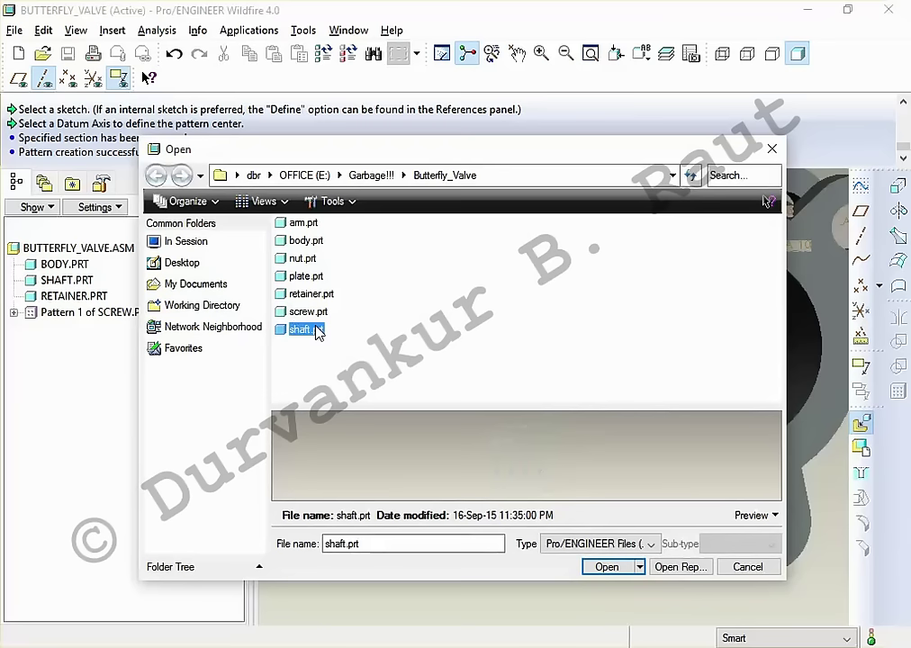
left_click(325, 311)
left_click(326, 296)
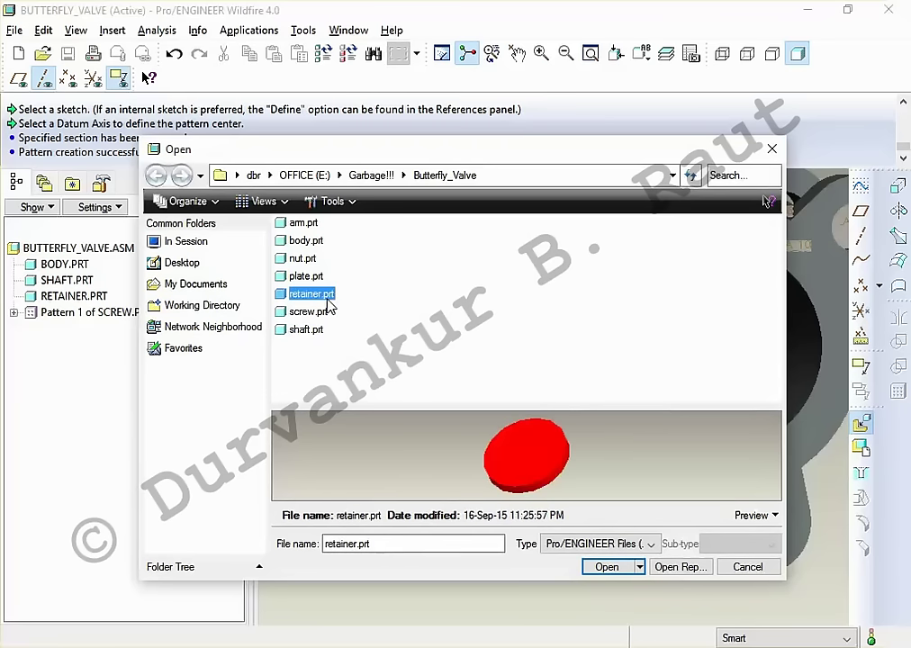
left_click(316, 280)
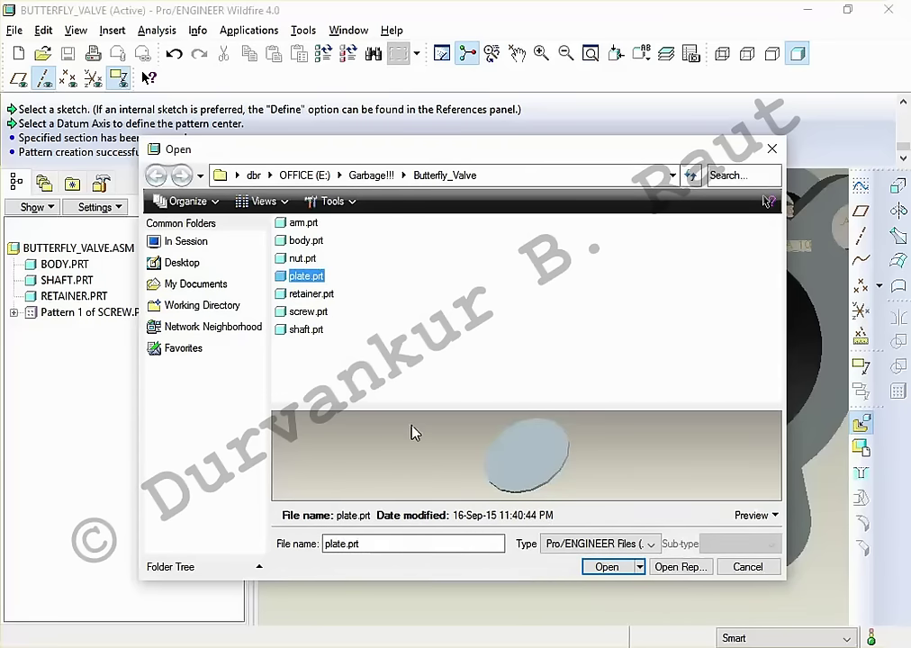
left_click(605, 567)
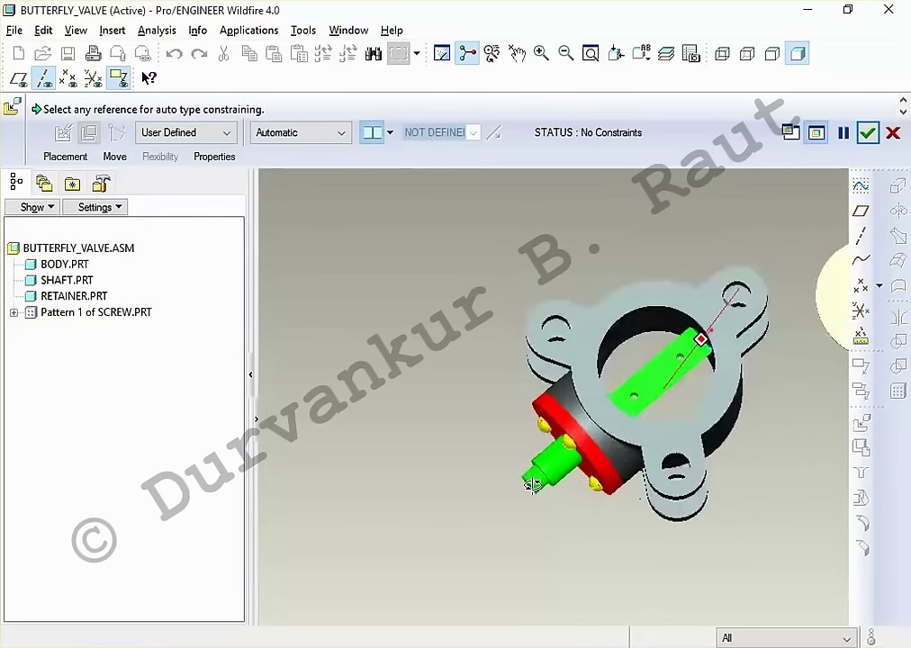
Step: Align the plate to the body's bore
left_click(738, 365)
scroll(611, 422, "down", 3)
scroll(636, 368, "down", 3)
left_click(645, 353)
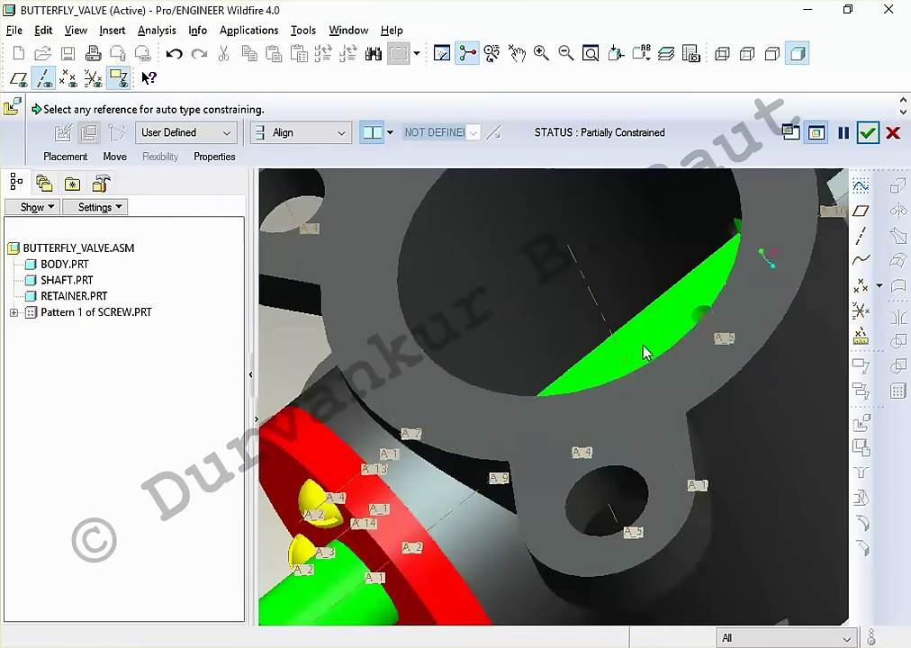
scroll(626, 368, "up", 5)
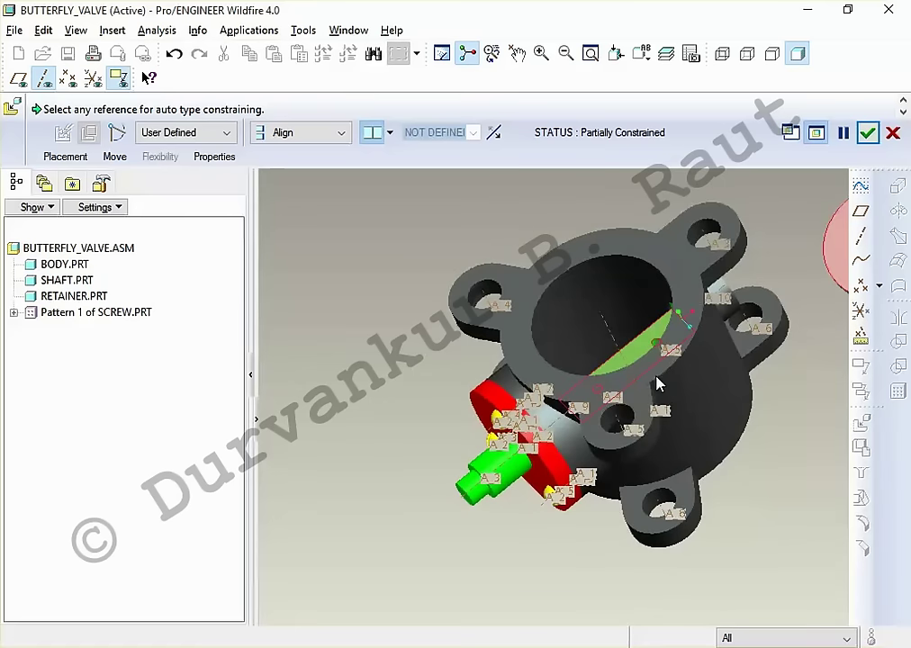
left_click(657, 384)
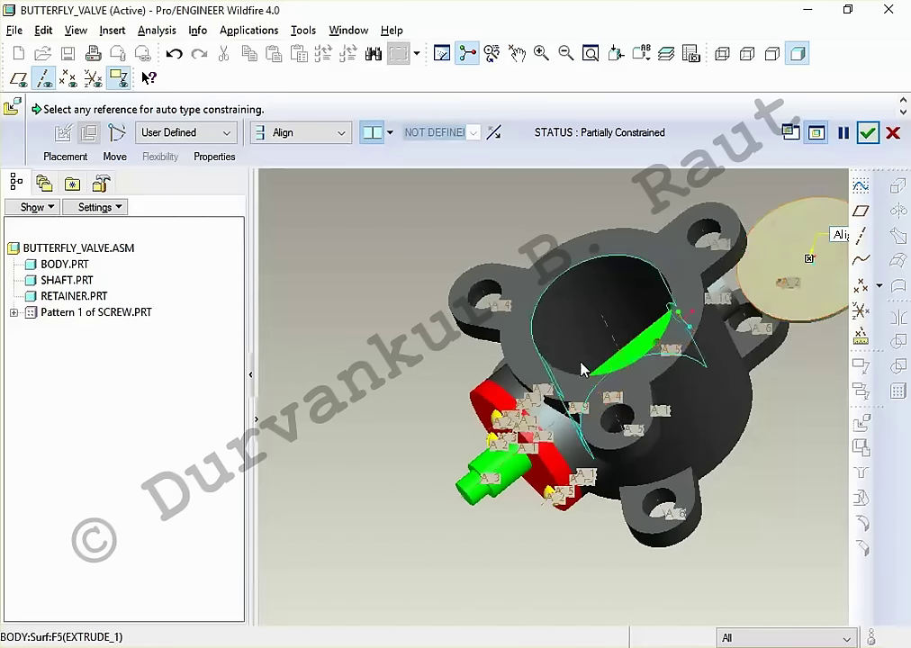
scroll(670, 349, "up", 2)
scroll(492, 258, "down", 5)
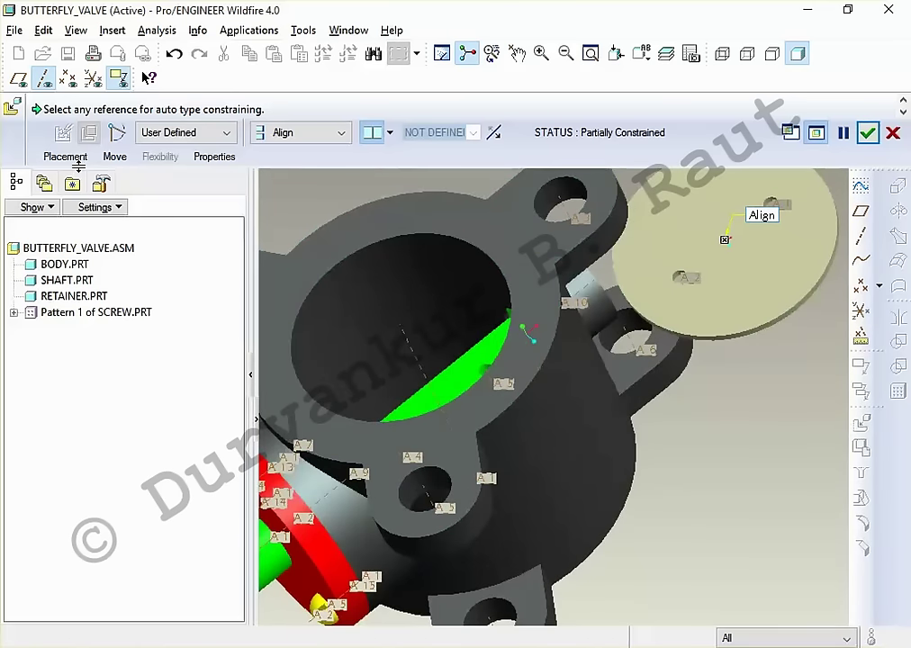
Step: Constrain the plate surface to the shaft surface and change the Align constraint to Mate
left_click(72, 159)
left_click(126, 251)
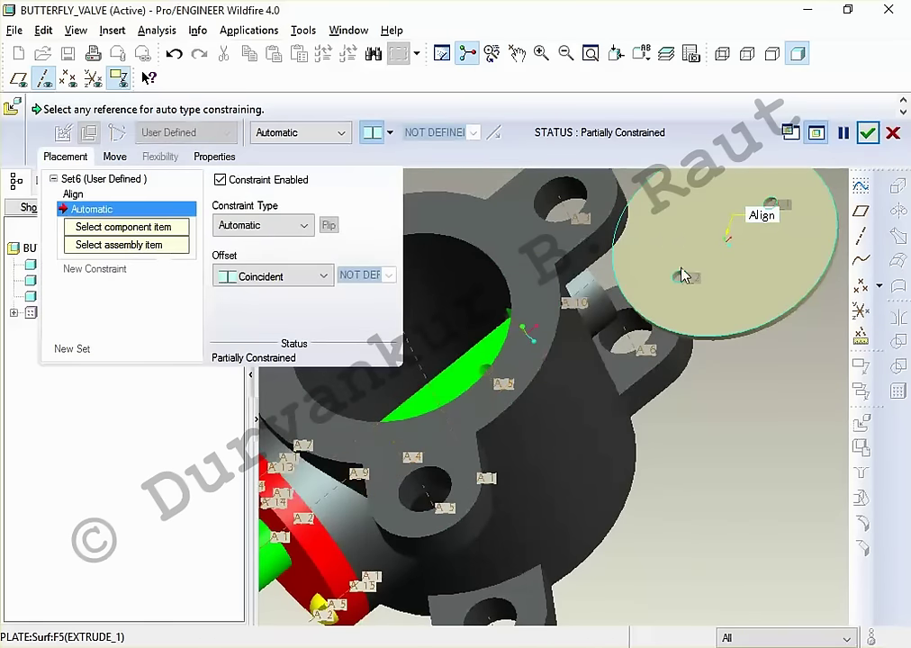
scroll(682, 275, "down", 3)
left_click(668, 197)
scroll(756, 423, "up", 3)
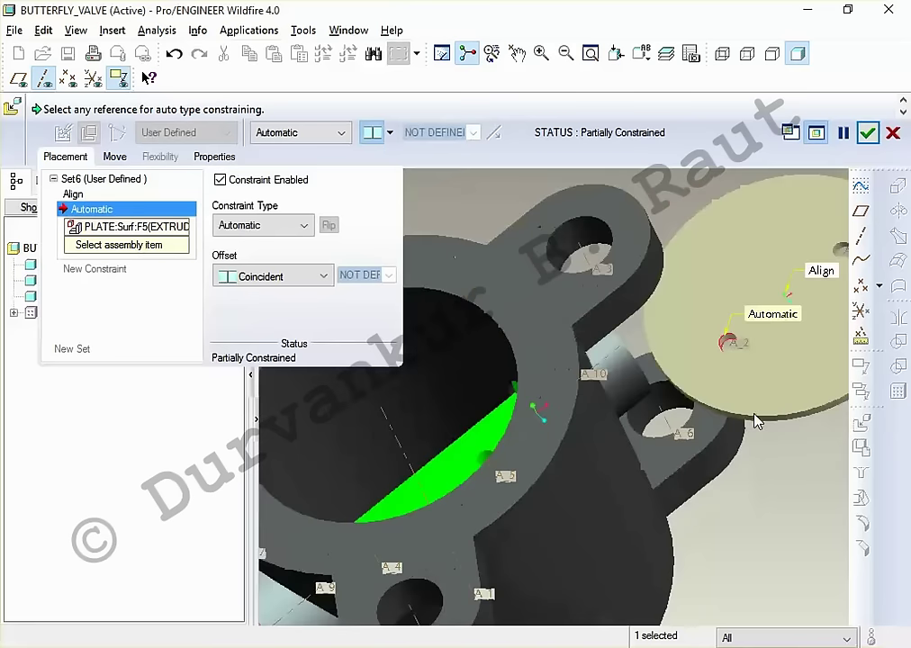
scroll(756, 421, "up", 3)
mouse_move(742, 416)
middle_mouse_down()
mouse_move(722, 423)
mouse_move(715, 451)
middle_mouse_up()
scroll(568, 492, "down", 5)
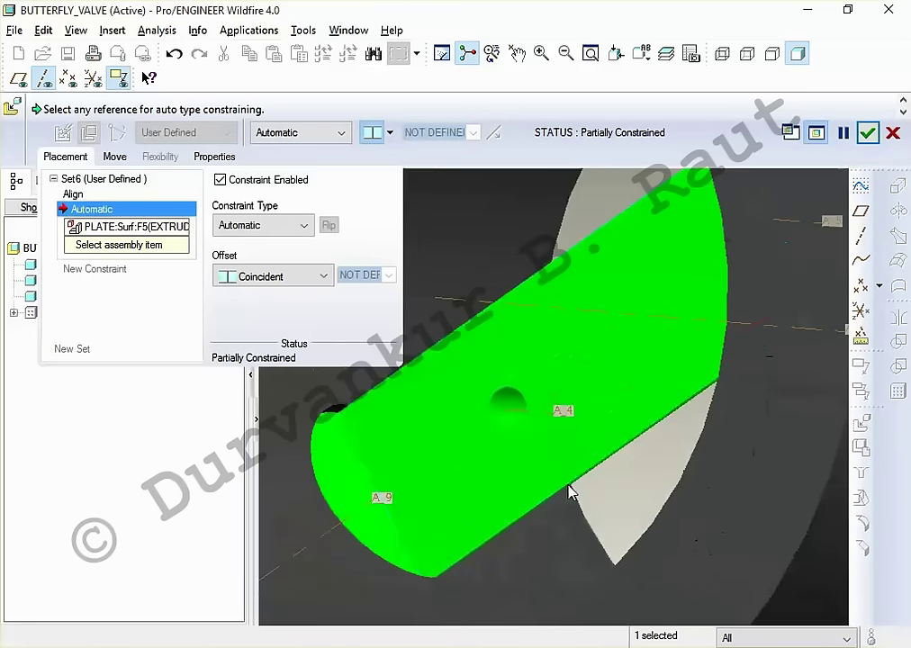
left_click(498, 401)
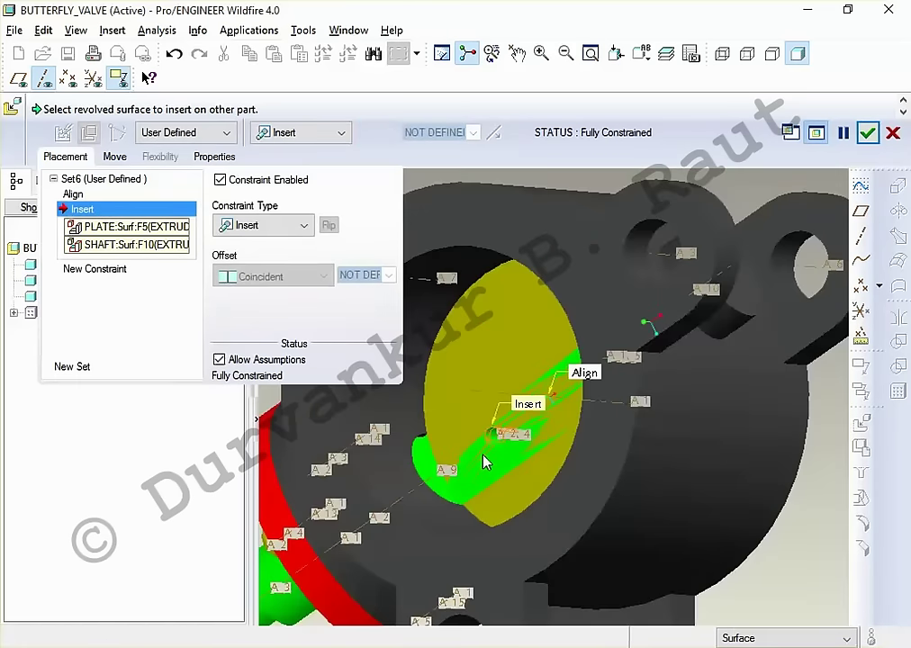
left_click(72, 194)
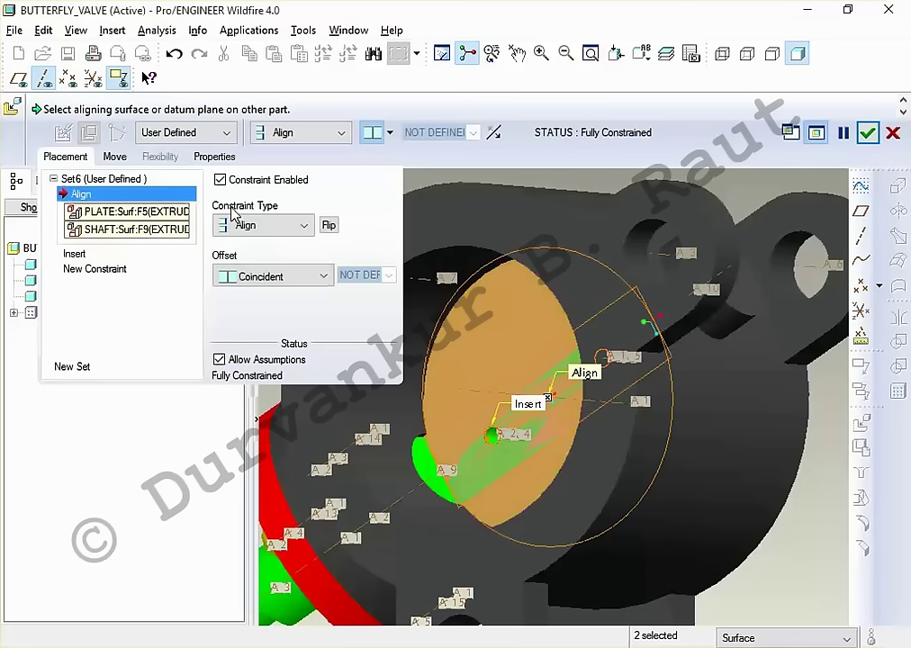
left_click(327, 225)
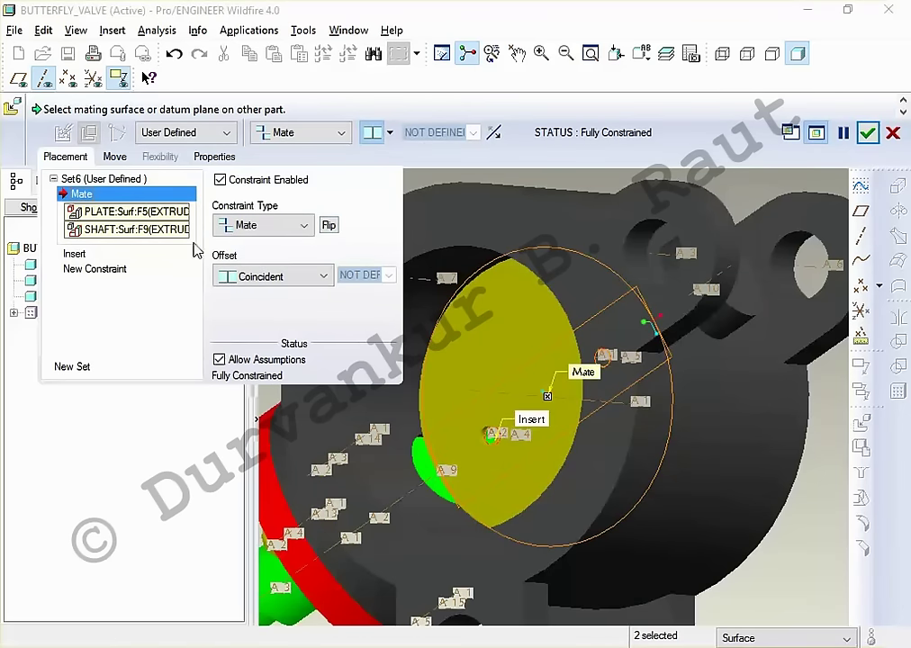
Step: Insert the plate's hole onto the shaft hole and accept the placement
left_click(118, 268)
middle_click_drag(545, 374, 568, 385)
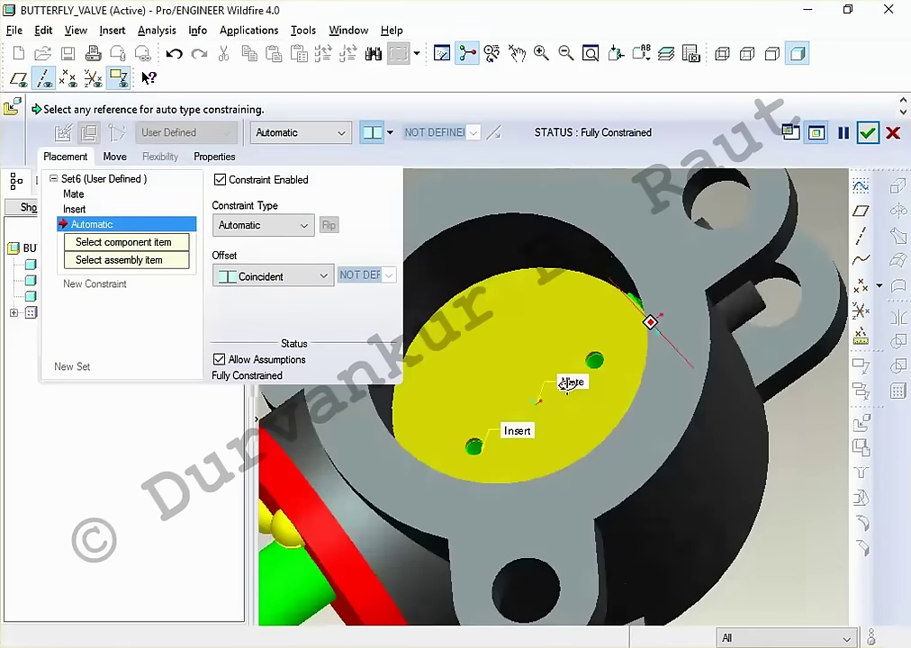
scroll(585, 360, "down", 3)
scroll(581, 306, "down", 2)
left_click(576, 261)
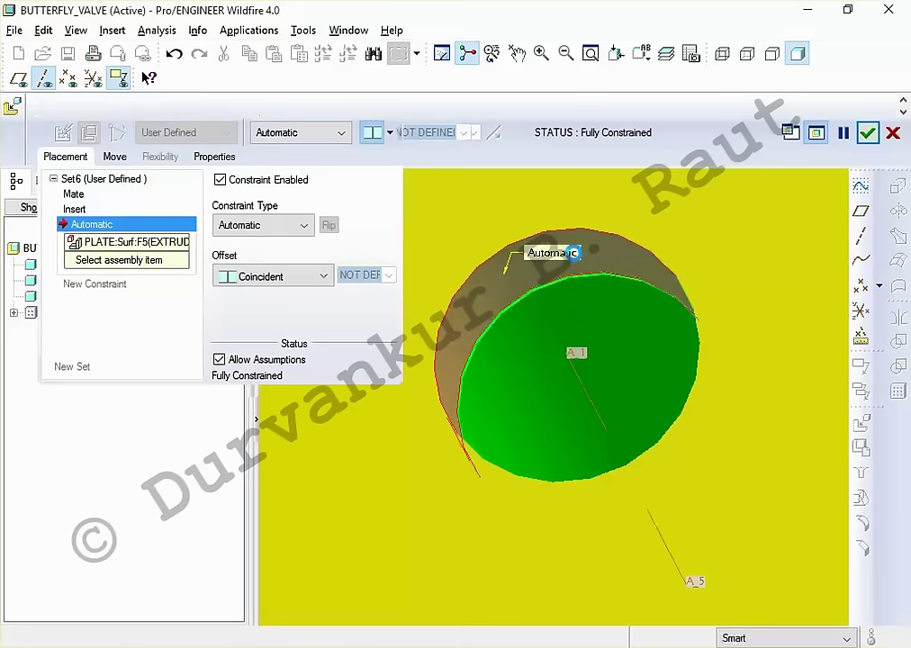
left_click(587, 306)
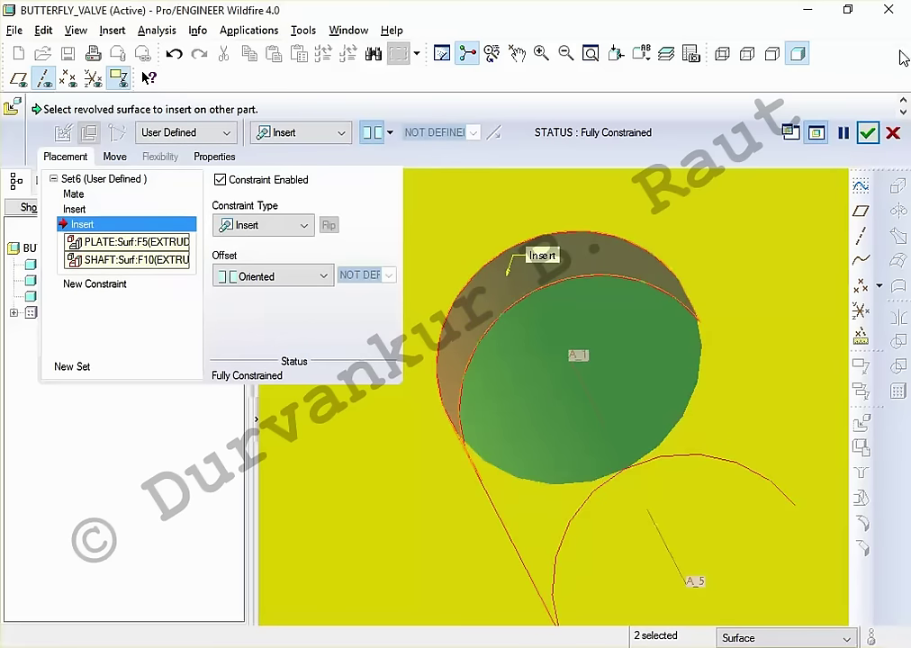
left_click(867, 132)
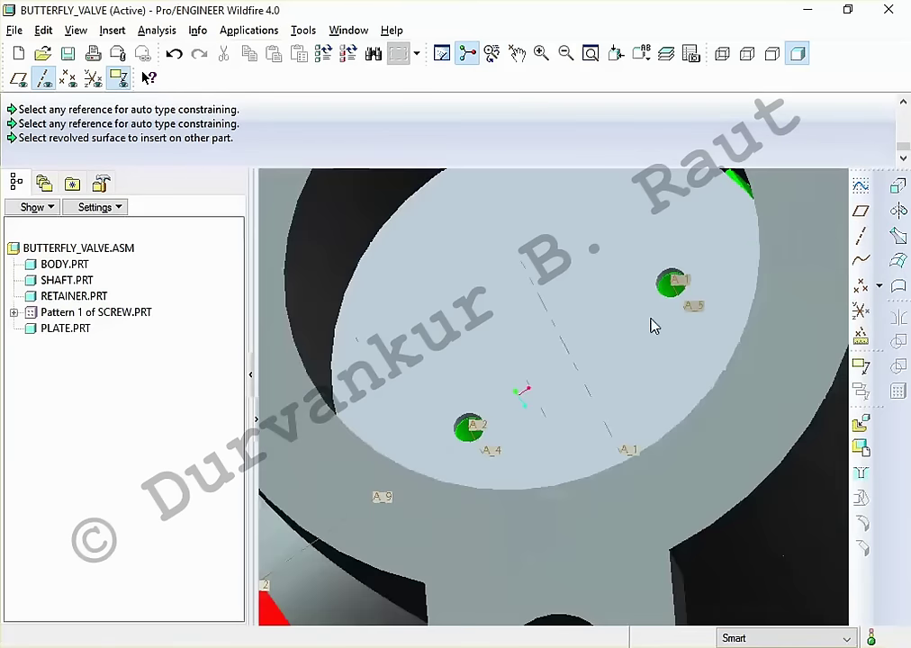
left_click(660, 342)
scroll(651, 367, "up", 5)
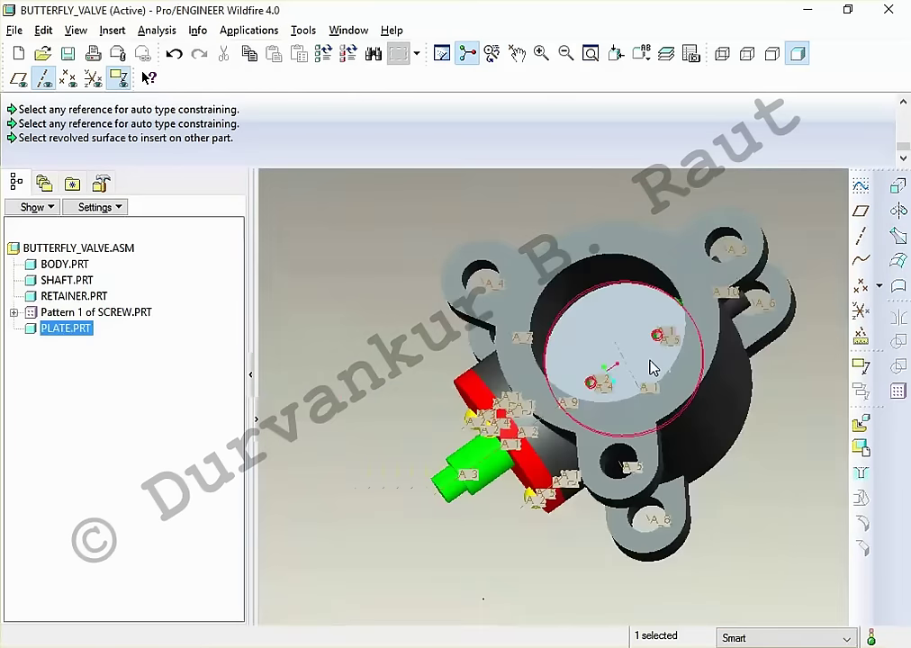
Step: Load arm.prt and insert its bore onto the shaft surface
left_click(816, 480)
left_click(861, 423)
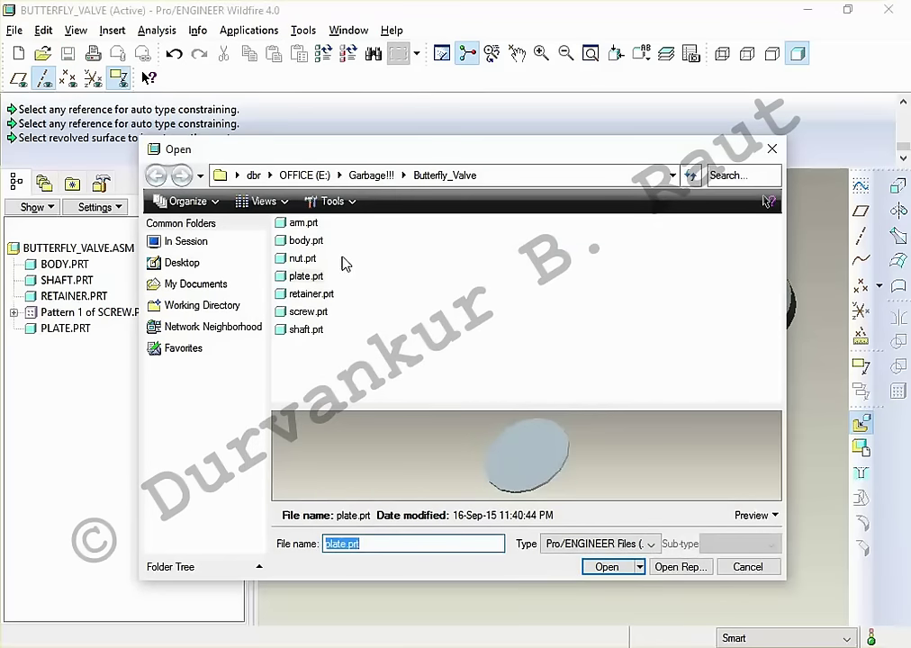
left_click(303, 222)
left_click(607, 567)
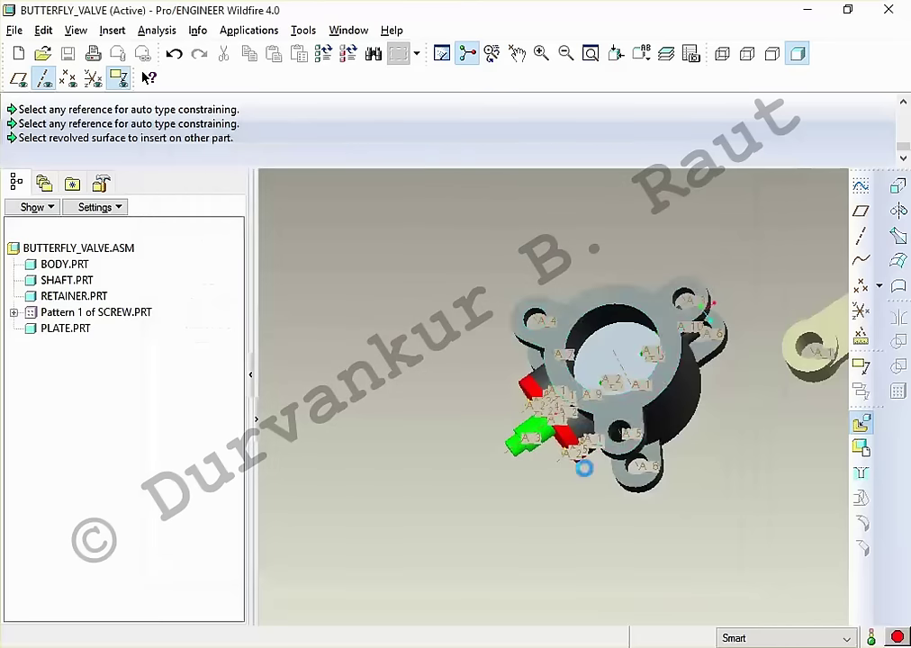
left_click(810, 349)
scroll(498, 475, "down", 5)
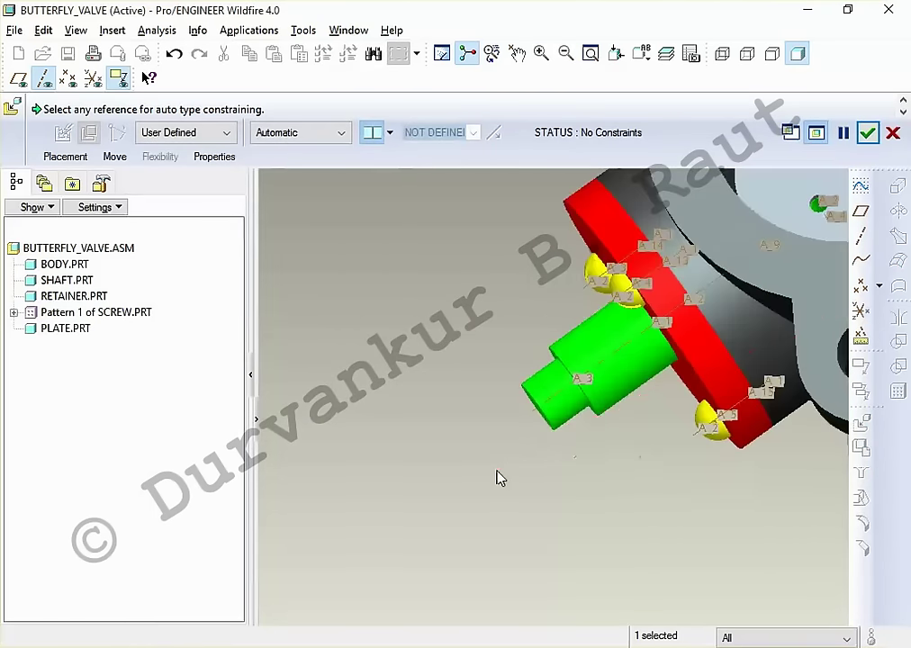
left_click(549, 435)
scroll(504, 437, "up", 5)
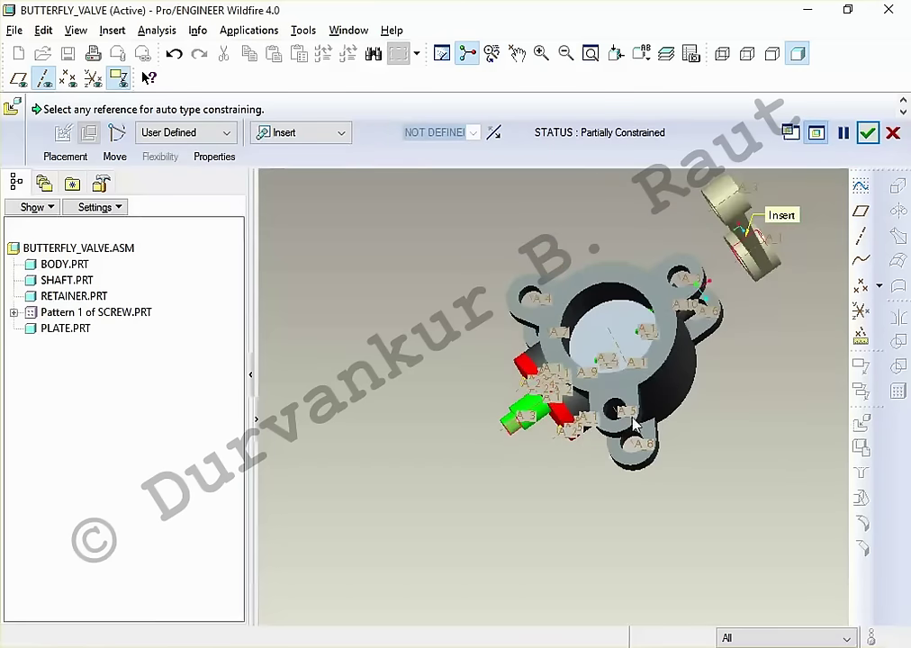
Step: Drag the arm onto the green shaft end, inspect it, then switch to the drawings PDF
mouse_move(767, 399)
right_mouse_down("ctrl+alt")
mouse_move(372, 529)
mouse_move(473, 493)
right_mouse_up("ctrl+alt")
middle_click_drag(474, 492, 527, 465)
scroll(614, 377, "down", 5)
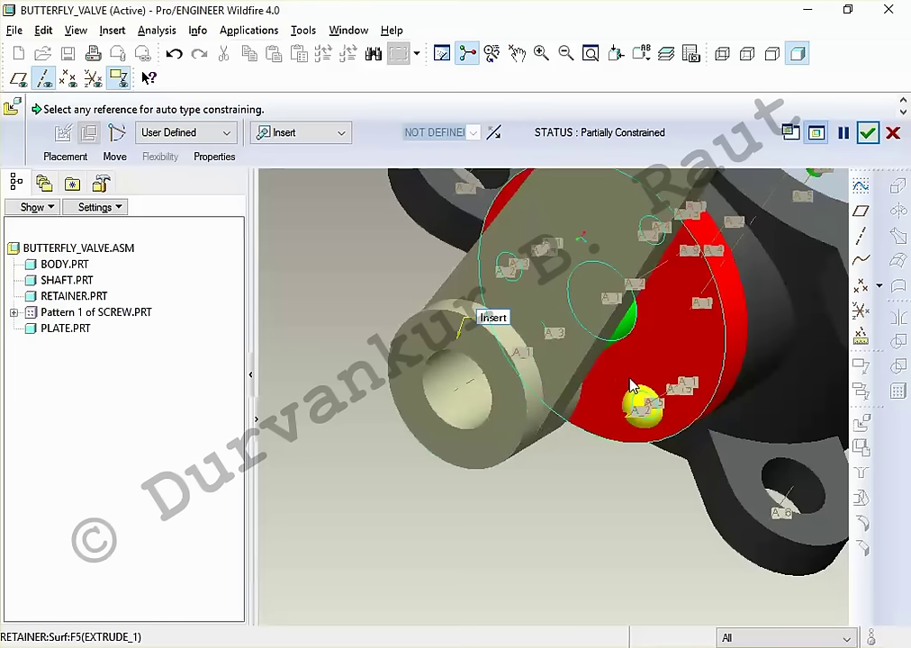
scroll(633, 386, "down", 3)
mouse_move(642, 381)
middle_mouse_down()
mouse_move(635, 372)
mouse_move(630, 402)
middle_mouse_up()
scroll(631, 423, "up", 5)
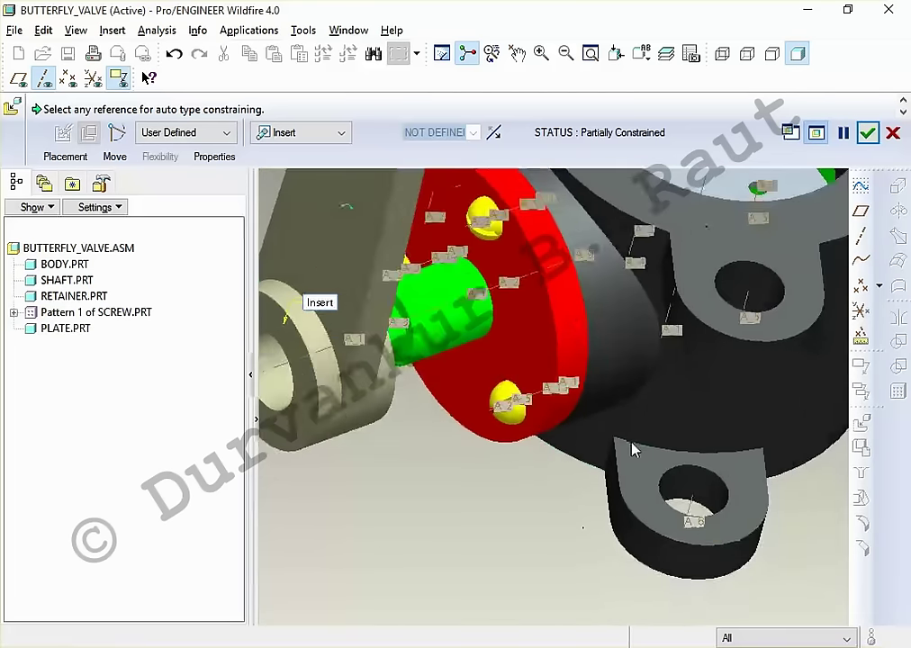
scroll(632, 448, "down", 2)
middle_click_drag(632, 448, 576, 451)
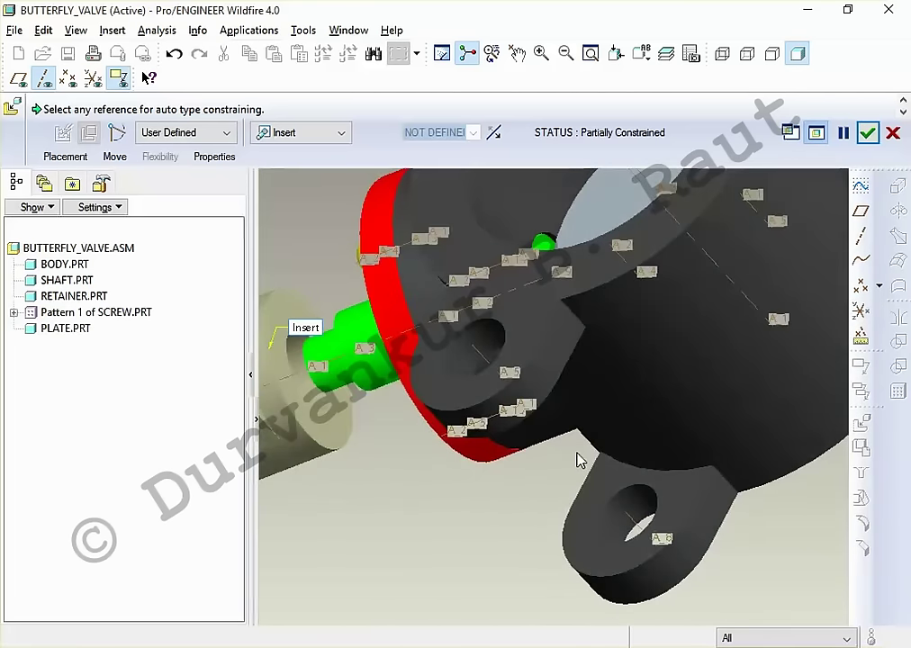
key("alt+Tab")
scroll(639, 396, "up", 5)
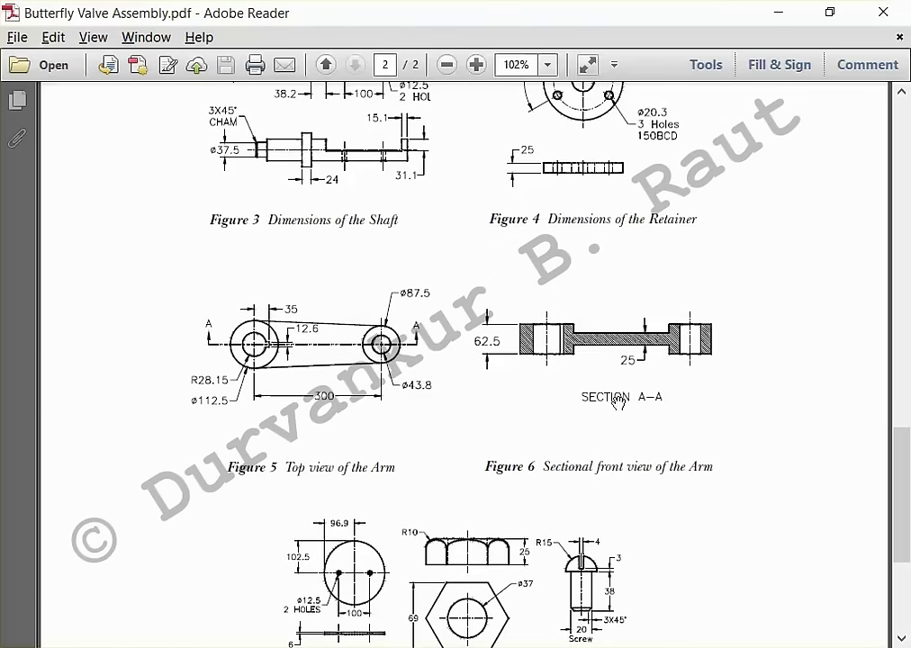
Step: Consult the arm drawings (300 bore centres, ø112.5/ø87.5 bosses), then orbit the assembly around the arm
left_click_drag(637, 282, 665, 418)
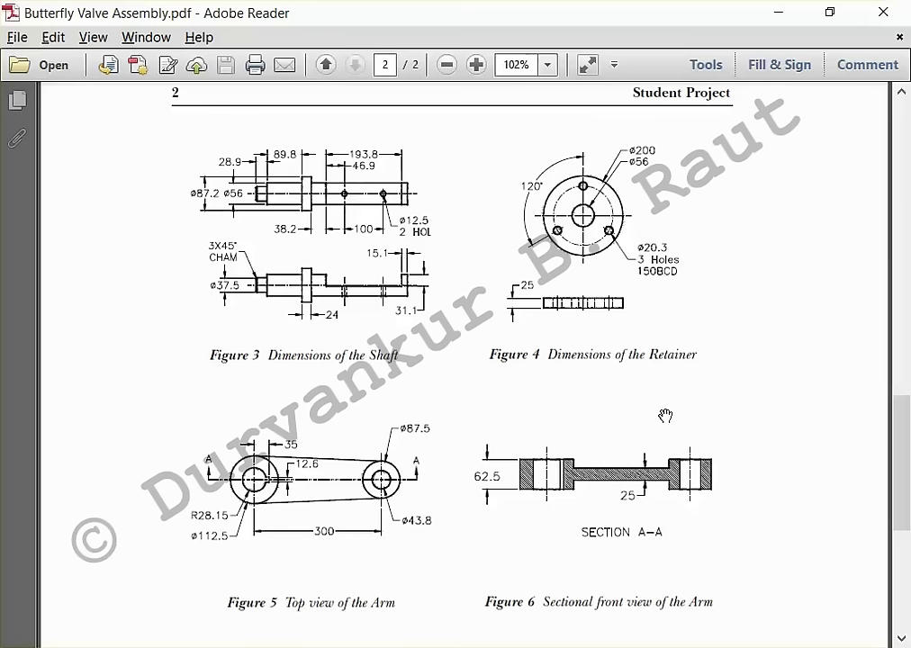
key("alt+Tab")
scroll(666, 423, "down", 5)
mouse_move(858, 560)
middle_mouse_down()
mouse_move(693, 536)
mouse_move(697, 544)
middle_mouse_up()
scroll(693, 539, "up", 5)
mouse_move(466, 486)
middle_mouse_down()
mouse_move(340, 459)
mouse_move(433, 423)
mouse_move(443, 433)
middle_mouse_up()
scroll(451, 421, "up", 5)
scroll(451, 421, "down", 3)
scroll(423, 468, "down", 2)
scroll(594, 270, "up", 3)
scroll(591, 275, "up", 4)
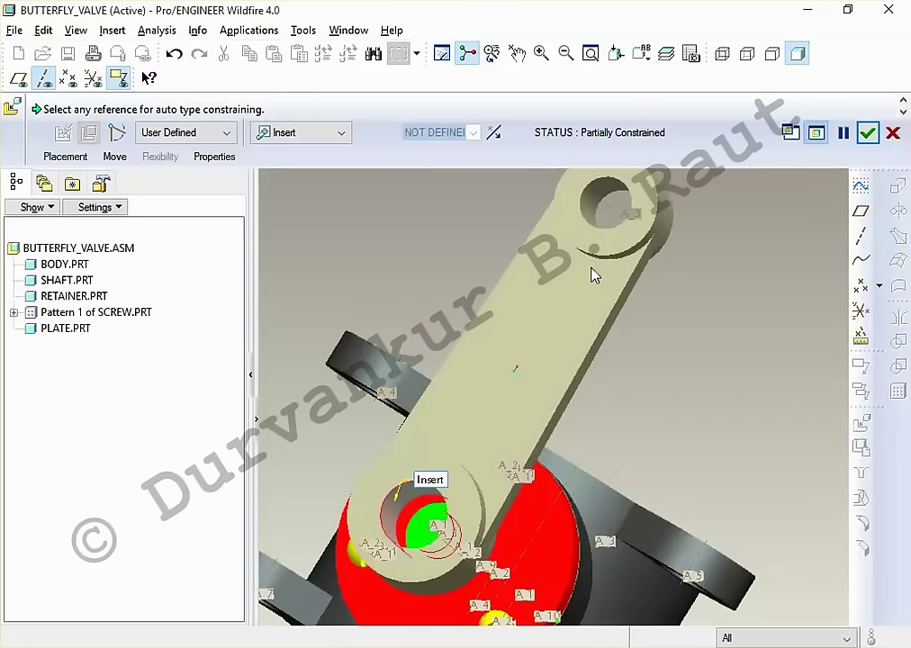
scroll(591, 275, "down", 2)
Step: Recheck the arm dimensions in the PDF and return to Pro/ENGINEER
key("alt+Tab")
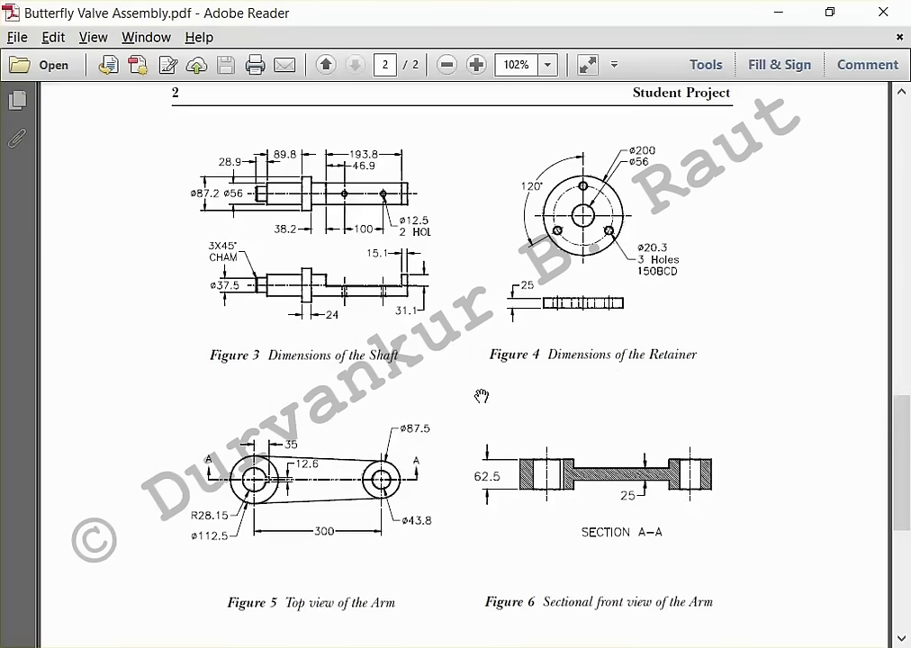
scroll(343, 509, "down", 1)
scroll(343, 509, "up", 2, "ctrl")
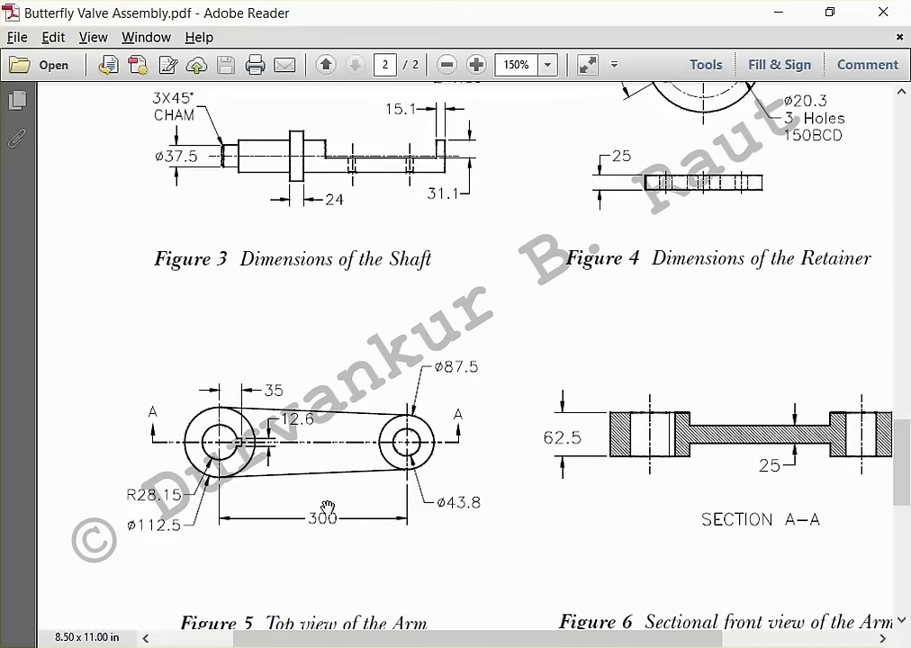
key("alt+Tab")
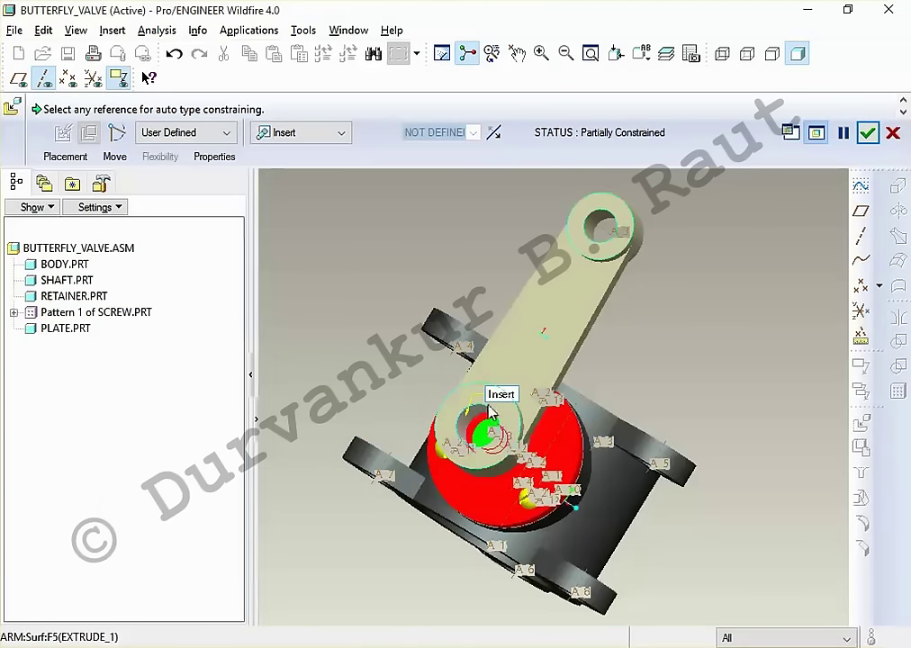
Step: Add a mate constraint between the arm face and the retainer face, then finish placing ARM.PRT
middle_click_drag(566, 451, 519, 432)
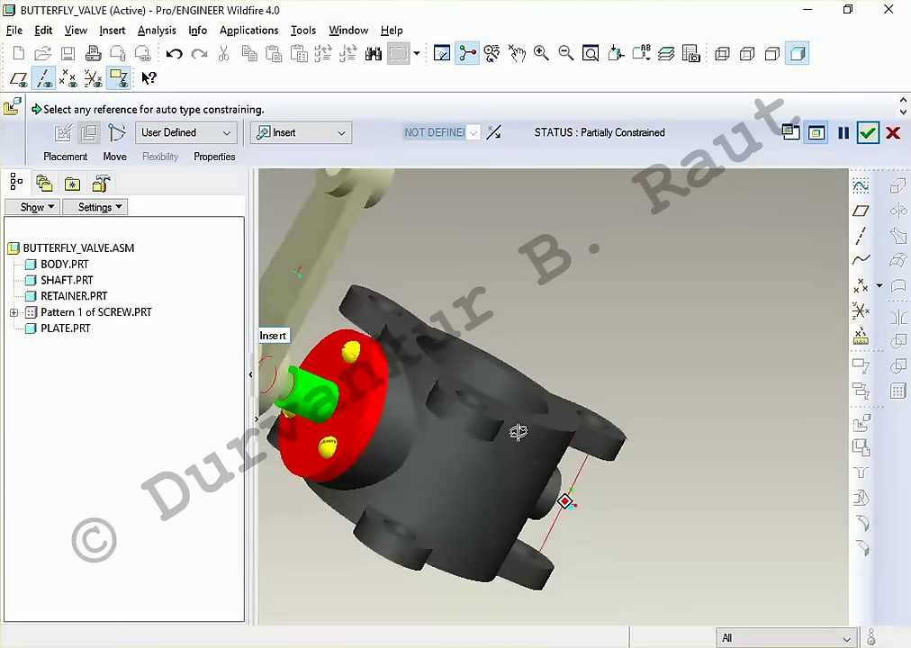
key("ctrl+d")
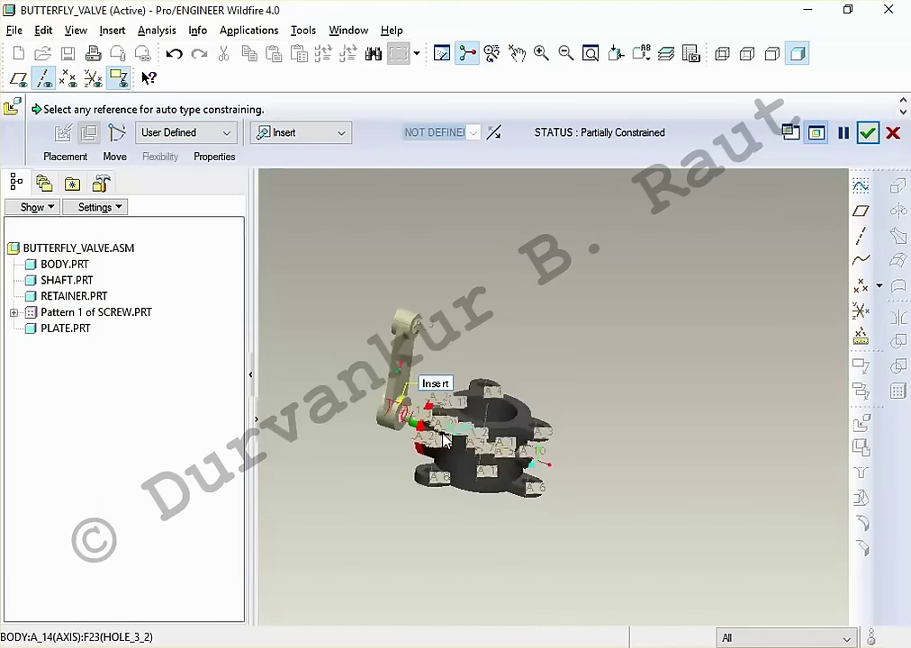
scroll(443, 438, "down", 5)
left_click(84, 158)
left_click(112, 253)
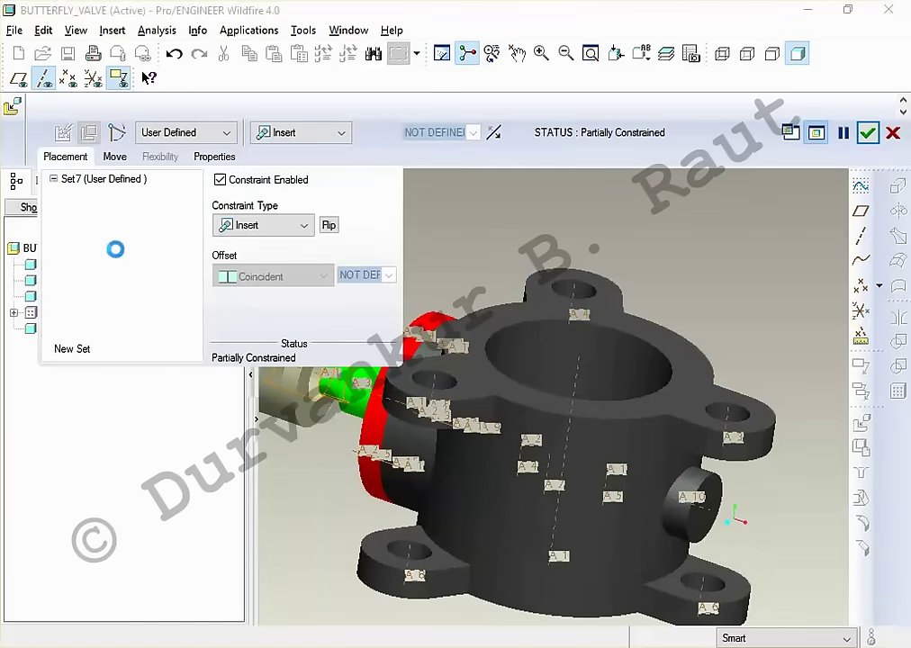
left_click(306, 404)
scroll(306, 404, "up", 5)
middle_click_drag(324, 423, 351, 444)
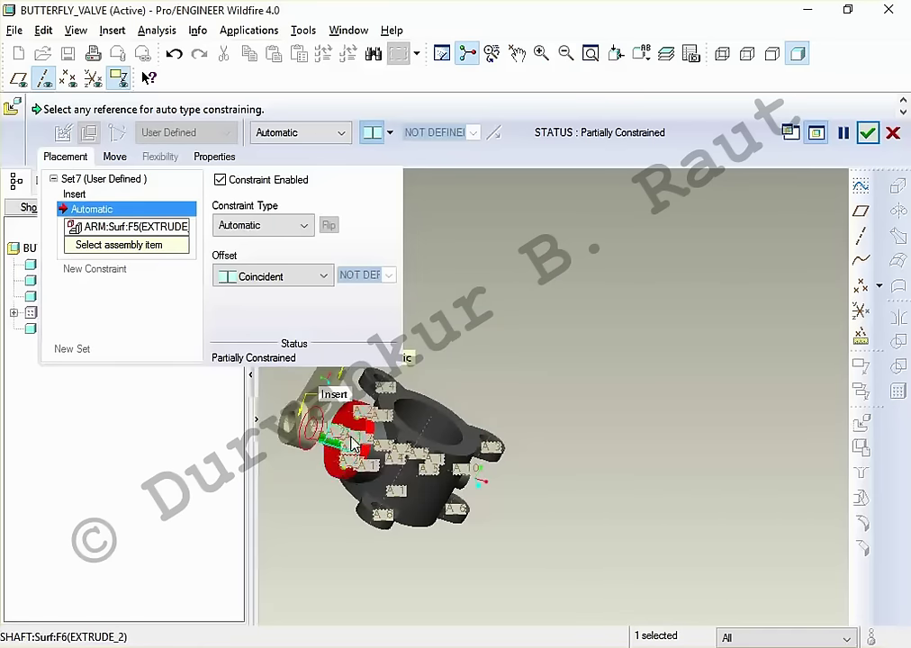
left_click(346, 441)
middle_click(544, 366)
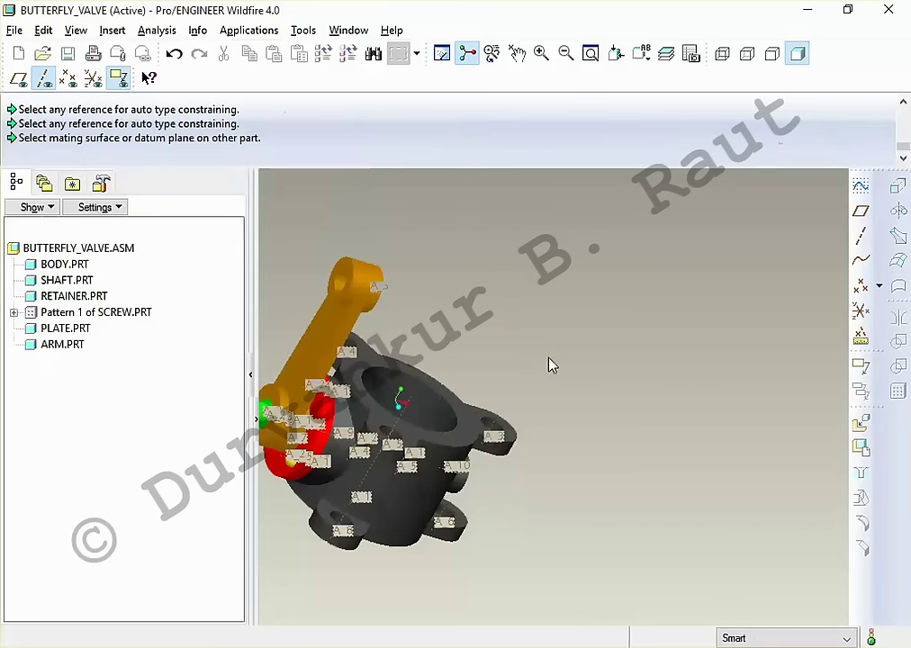
Step: Bring nut.prt into the assembly and mate its face against the arm
left_click(862, 425)
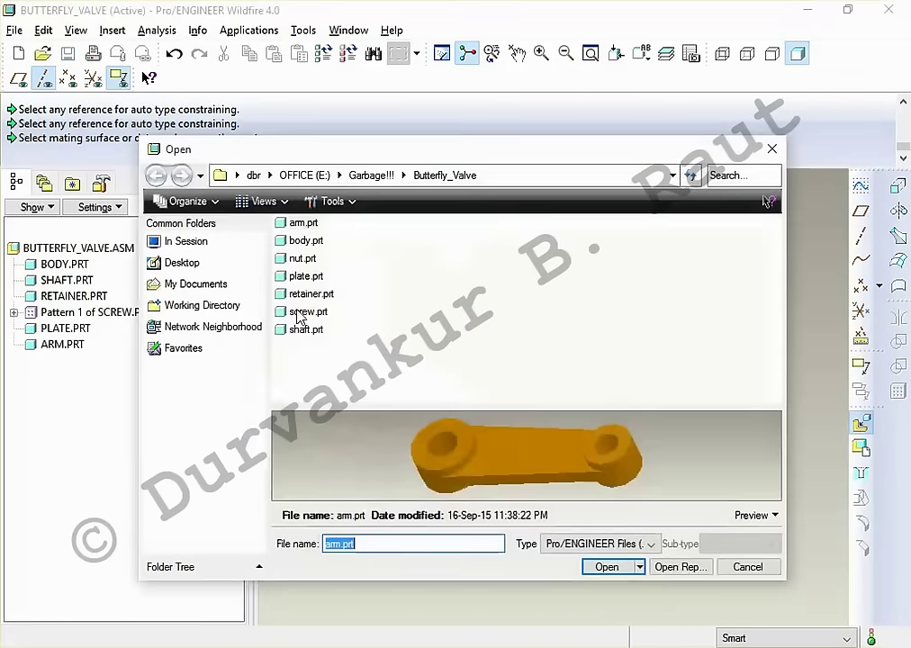
double_click(303, 258)
scroll(495, 561, "down", 2)
scroll(541, 587, "up", 3)
middle_click_drag(541, 588, 580, 518)
scroll(601, 516, "up", 3)
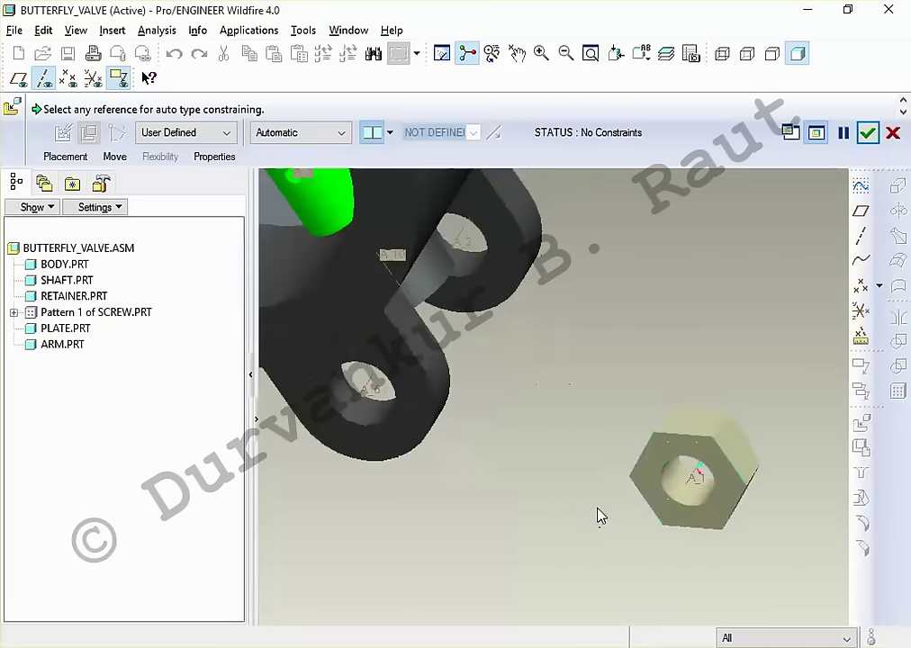
left_click(651, 479)
scroll(457, 417, "down", 3)
middle_click_drag(457, 417, 447, 358)
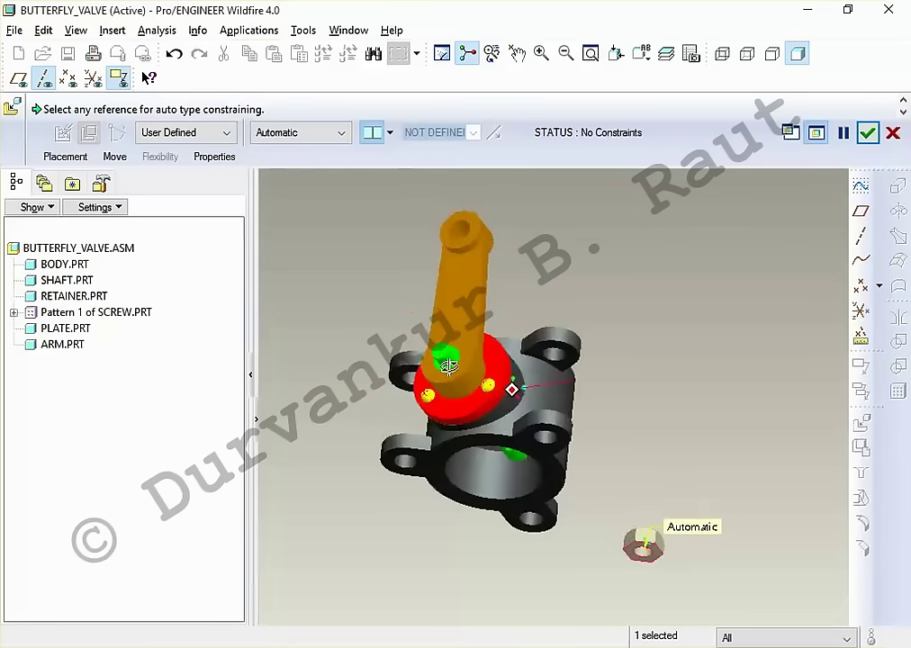
scroll(455, 373, "up", 3)
left_click(490, 387)
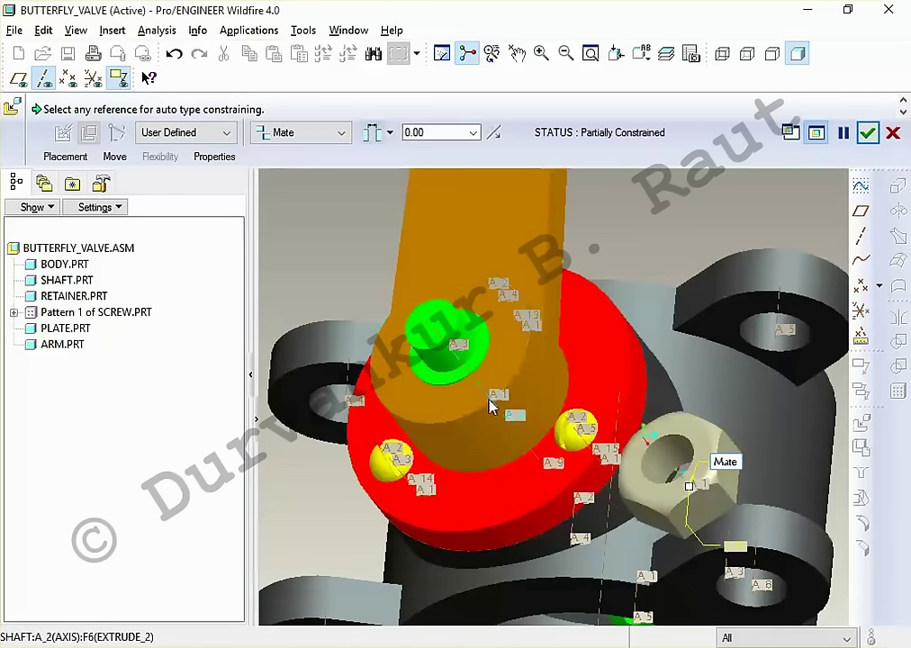
Step: Add an insert constraint seating the nut's hole on the shaft, finishing its placement
left_click(65, 156)
left_click(119, 256)
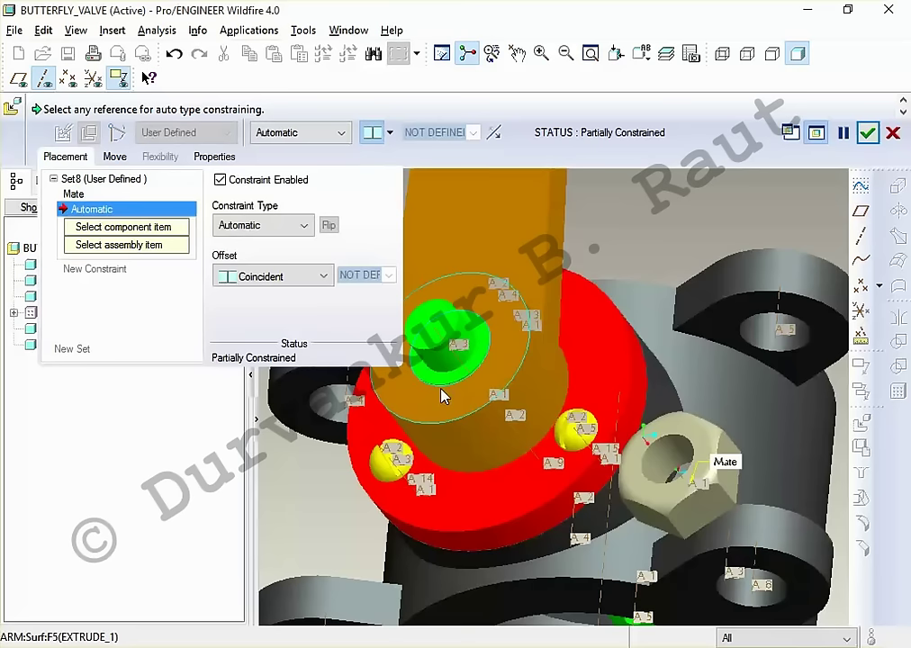
left_click(692, 452)
left_click(471, 343)
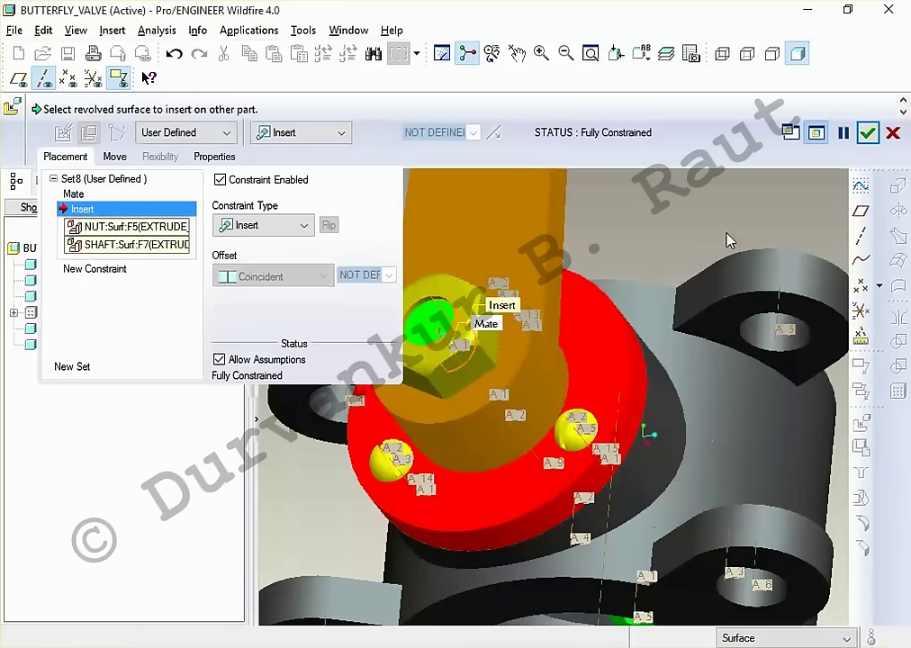
middle_click(724, 205)
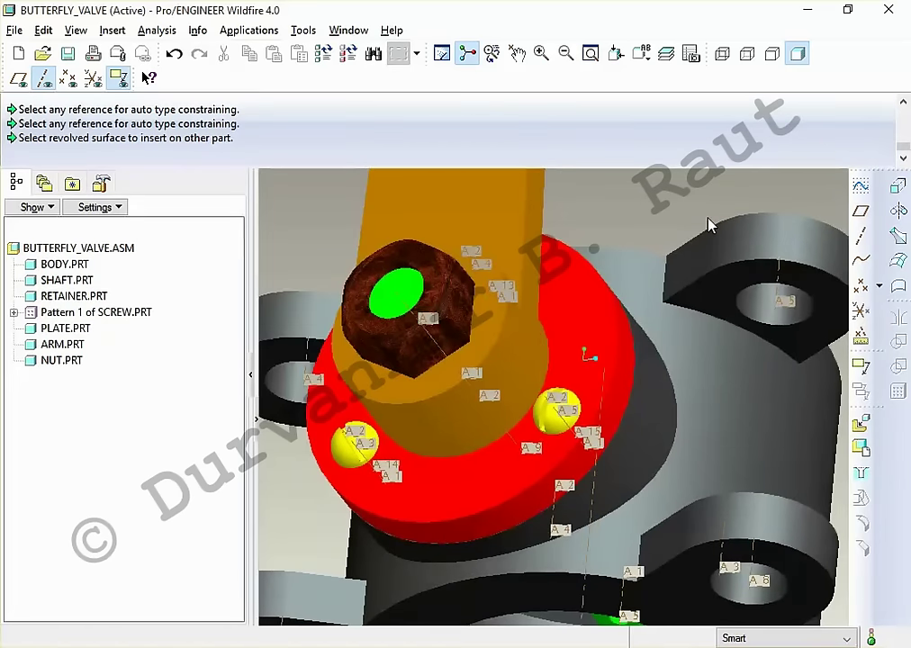
key("ctrl+d")
mouse_move(706, 216)
middle_mouse_down()
mouse_move(641, 321)
mouse_move(691, 283)
mouse_move(730, 296)
mouse_move(693, 378)
mouse_move(689, 300)
middle_mouse_up()
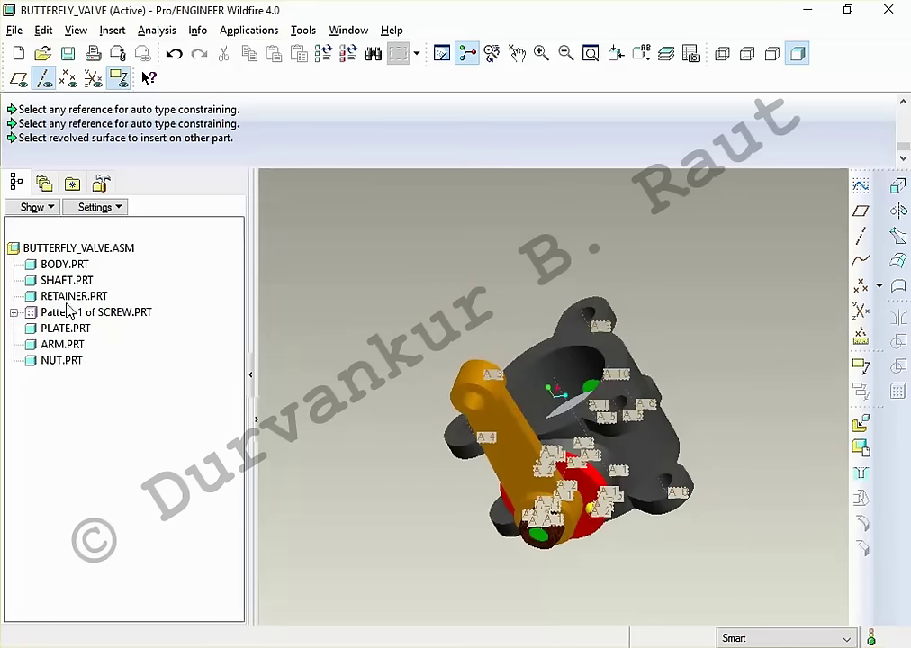
Step: Save the BUTTERFLY_VALVE assembly and open Drag Packaged Components
left_click(67, 54)
key("Return")
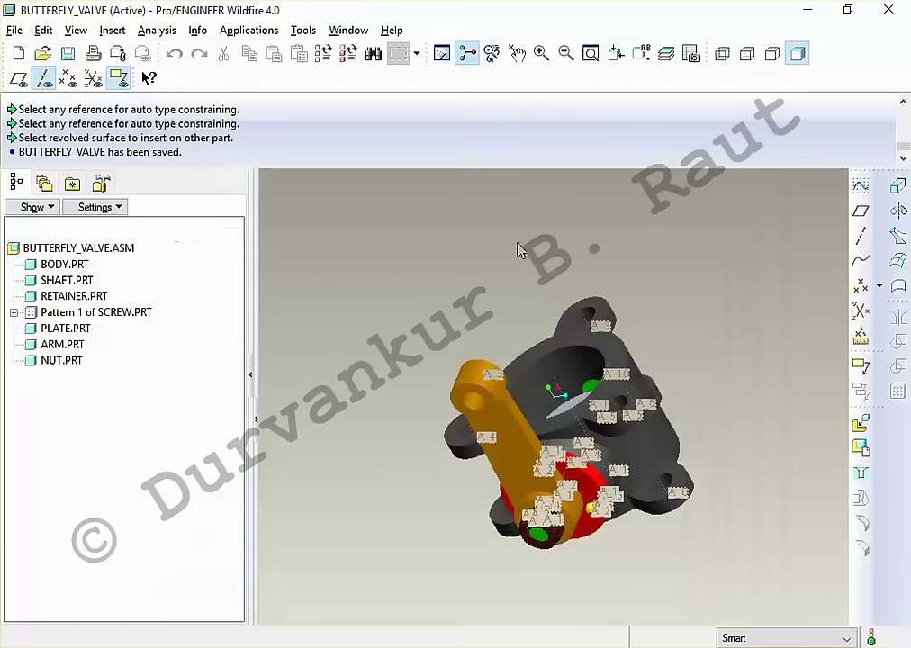
left_click(517, 53)
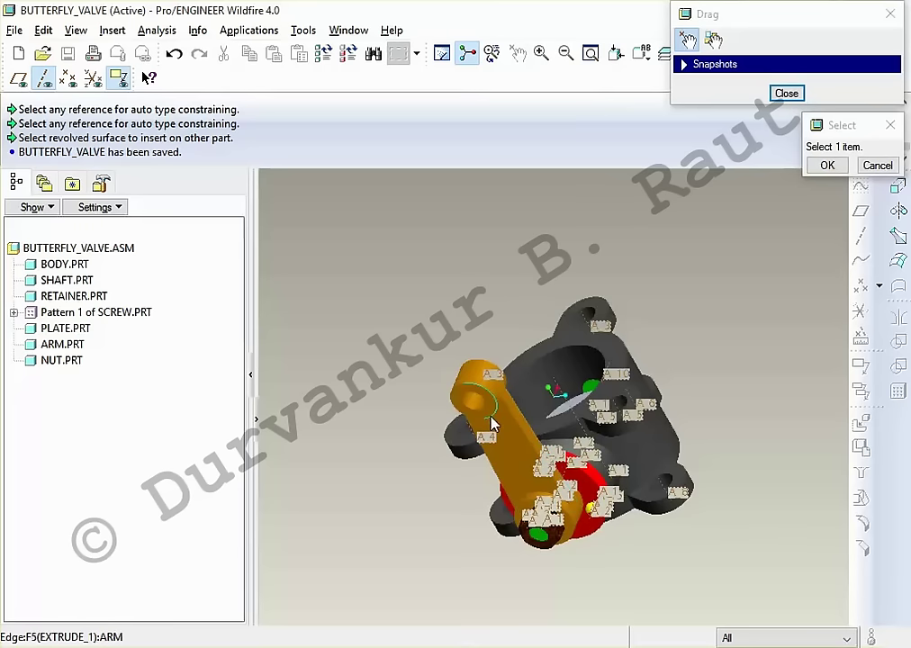
Step: Try dragging the nut and arm, which are refused as ground-body models, then close the Drag tool
mouse_move(651, 267)
middle_mouse_down()
mouse_move(610, 237)
mouse_move(602, 300)
mouse_move(629, 253)
mouse_move(620, 266)
middle_mouse_up()
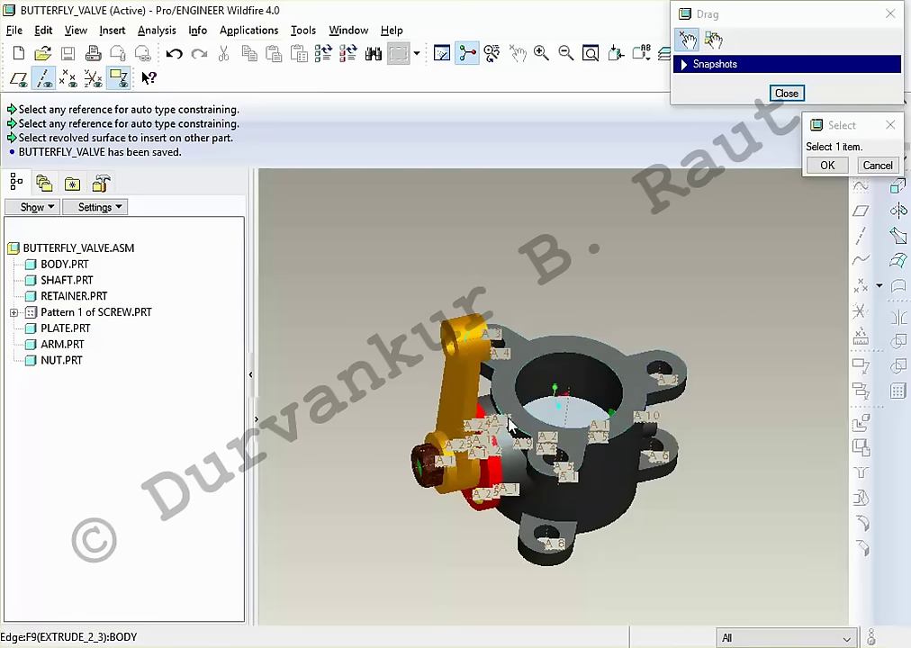
middle_click_drag(735, 512, 349, 459)
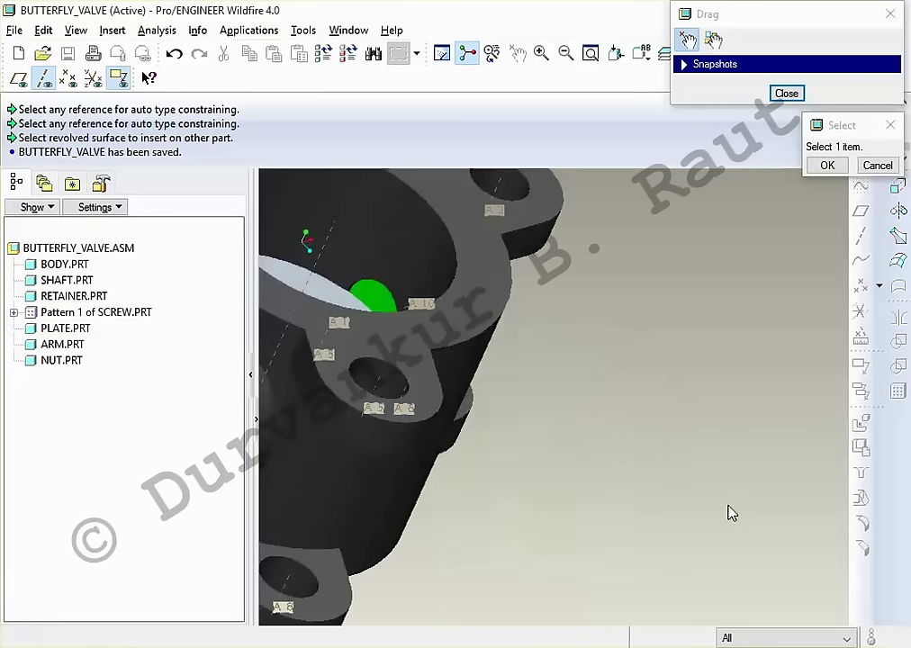
scroll(348, 459, "down", 5)
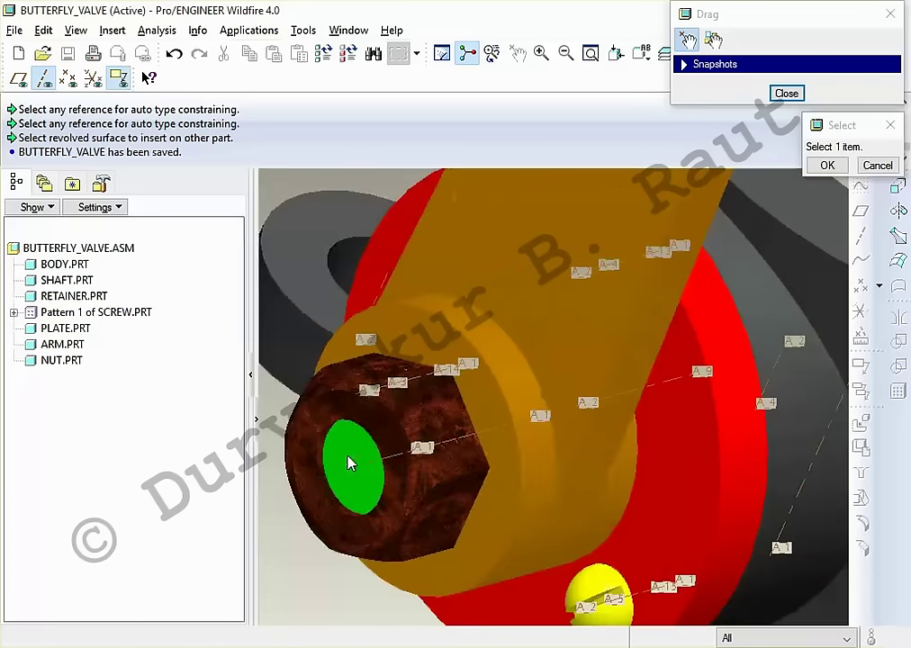
left_click(474, 440)
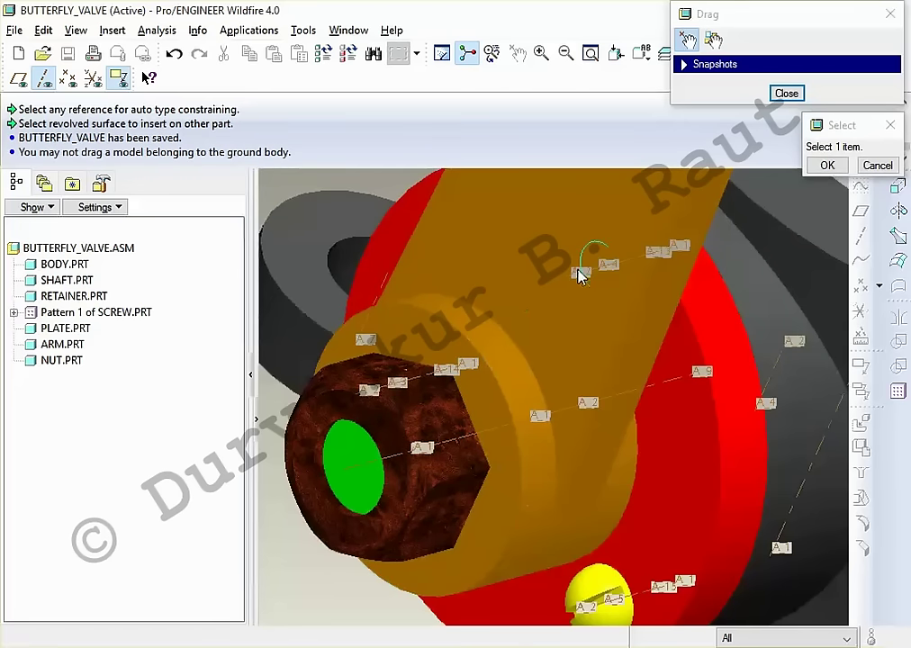
left_click(597, 251)
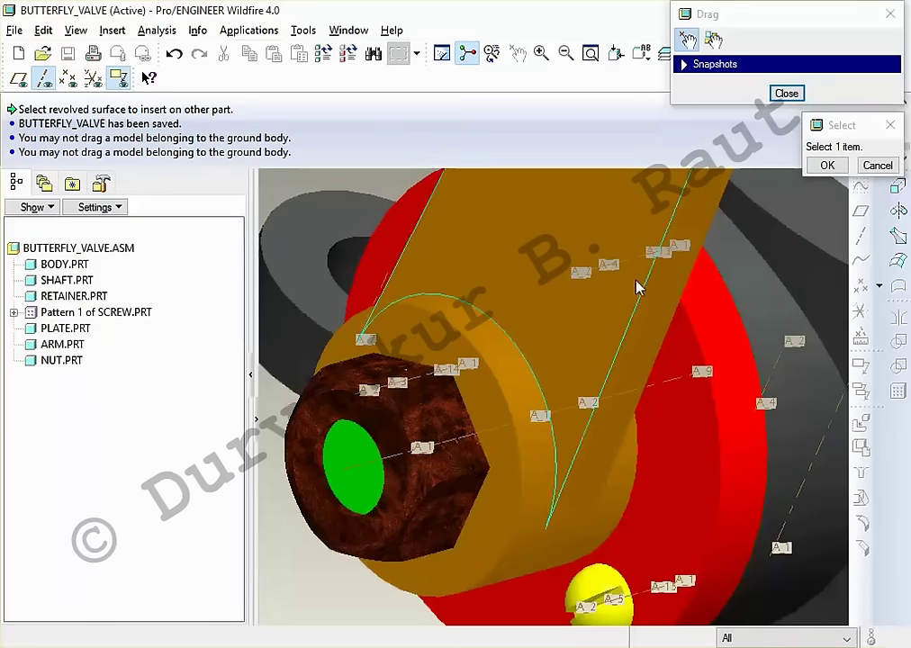
middle_click_drag(609, 270, 589, 266)
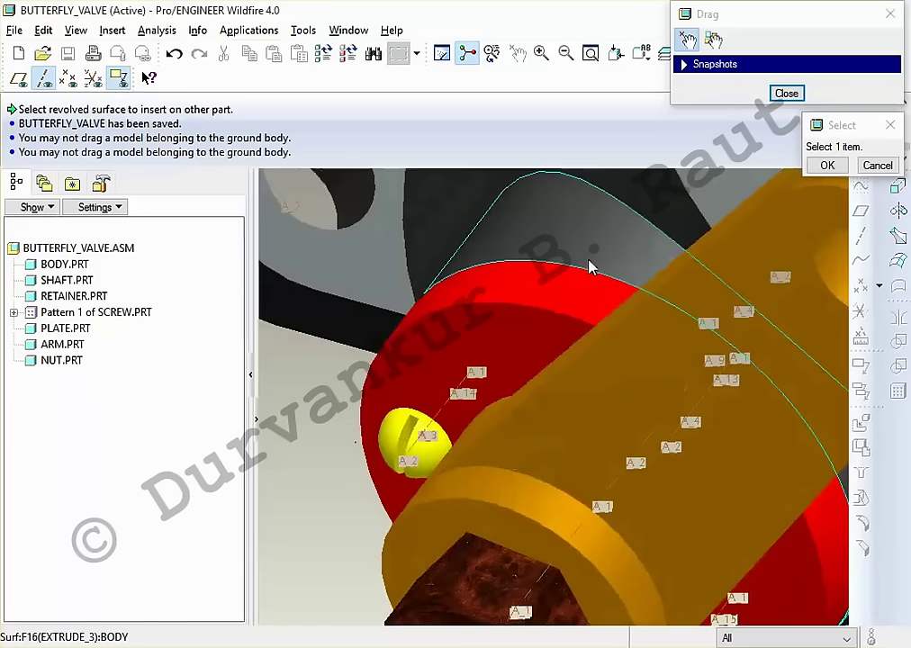
key("ctrl+d")
middle_click(730, 225)
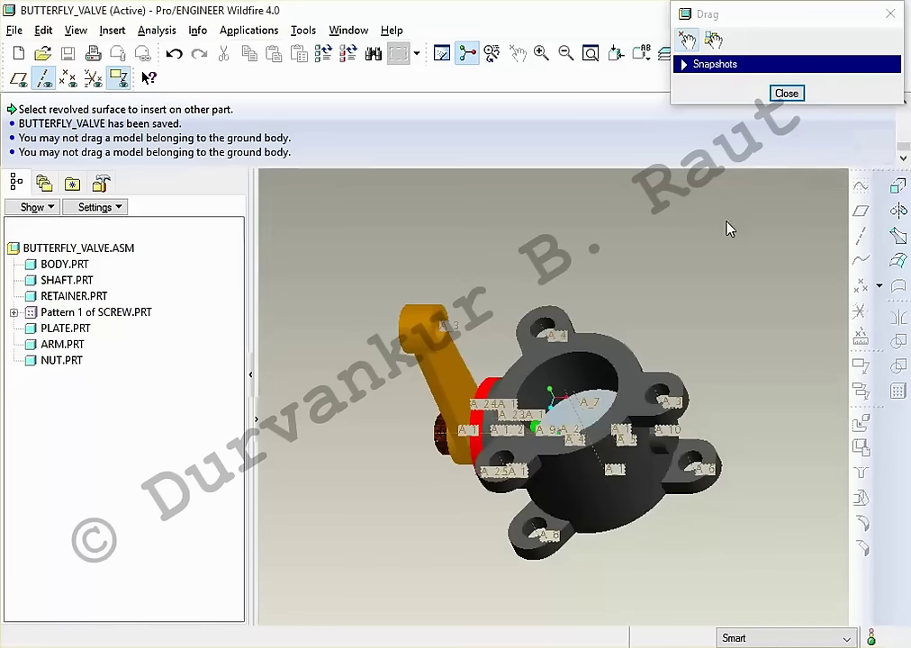